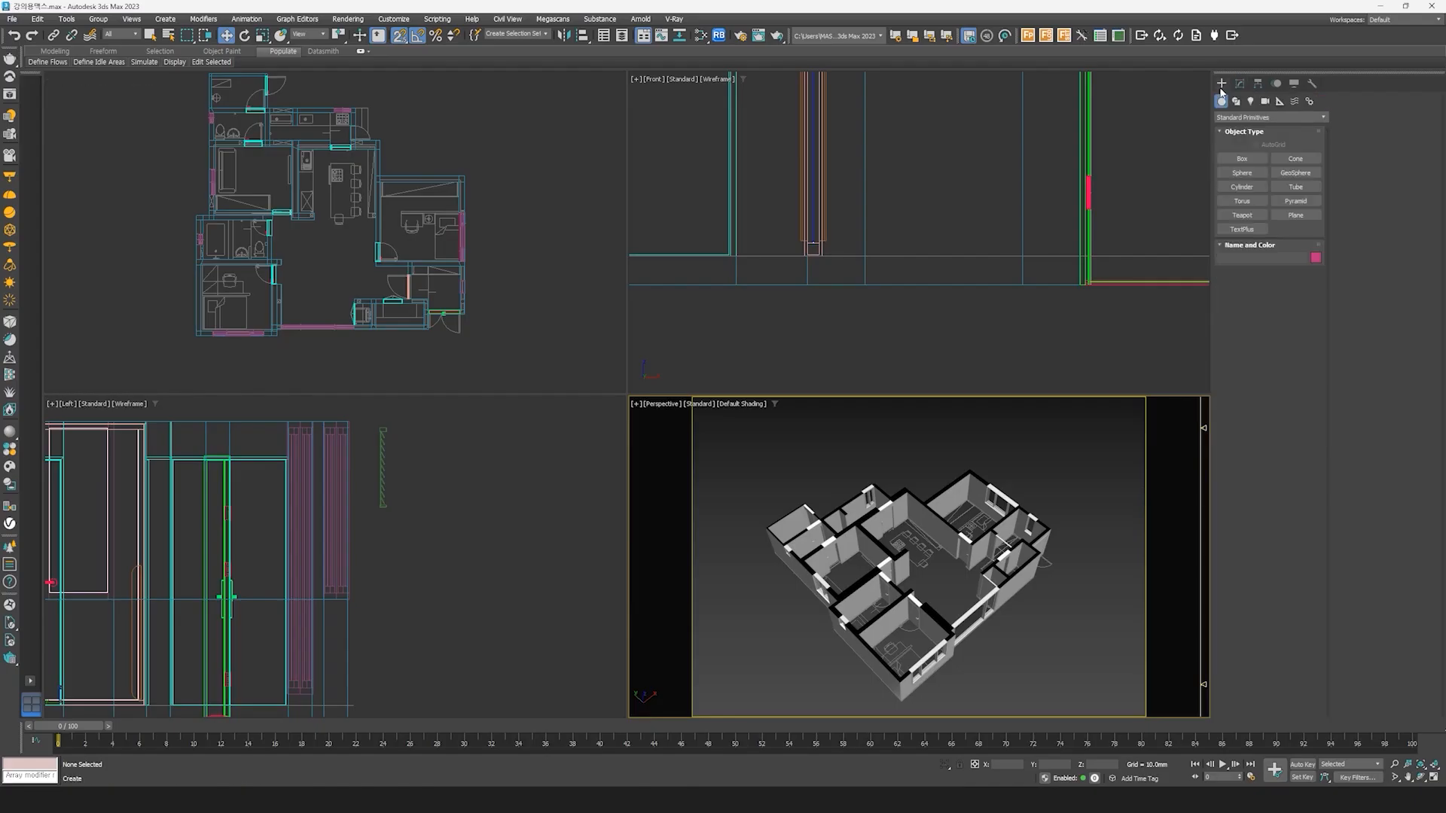
Step: Draw a box about 3600 × 2980 mm over the kitchen in the Top view, snapped to its inner wall corners
{"action": "left_click", "coordinate": [1241, 159]}
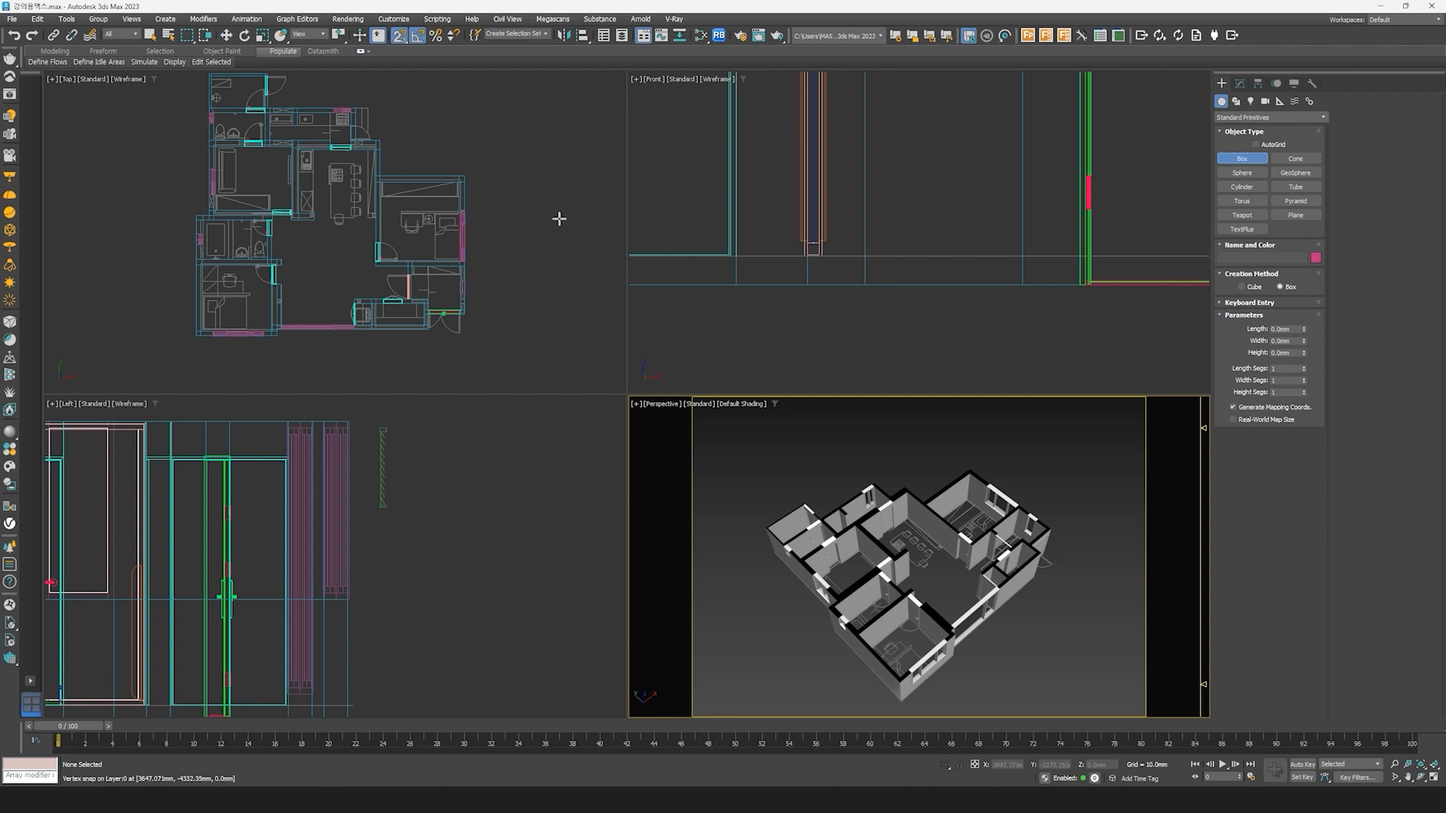
{"action": "left_click_drag", "start_coordinate": [345, 36], "coordinate": [344, 56]}
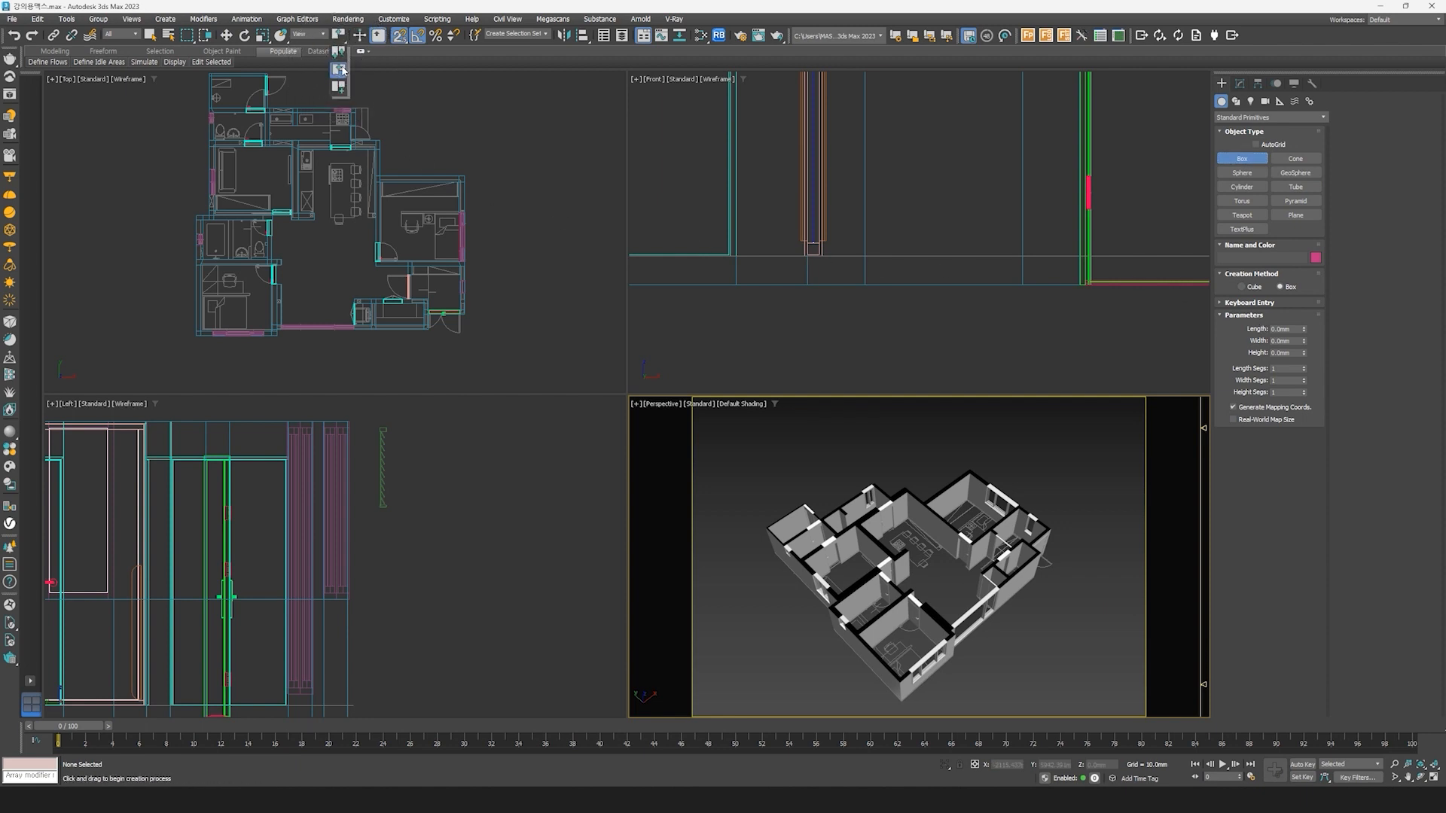
{"action": "left_click_drag", "start_coordinate": [342, 69], "coordinate": [342, 70]}
{"action": "left_click", "coordinate": [400, 36]}
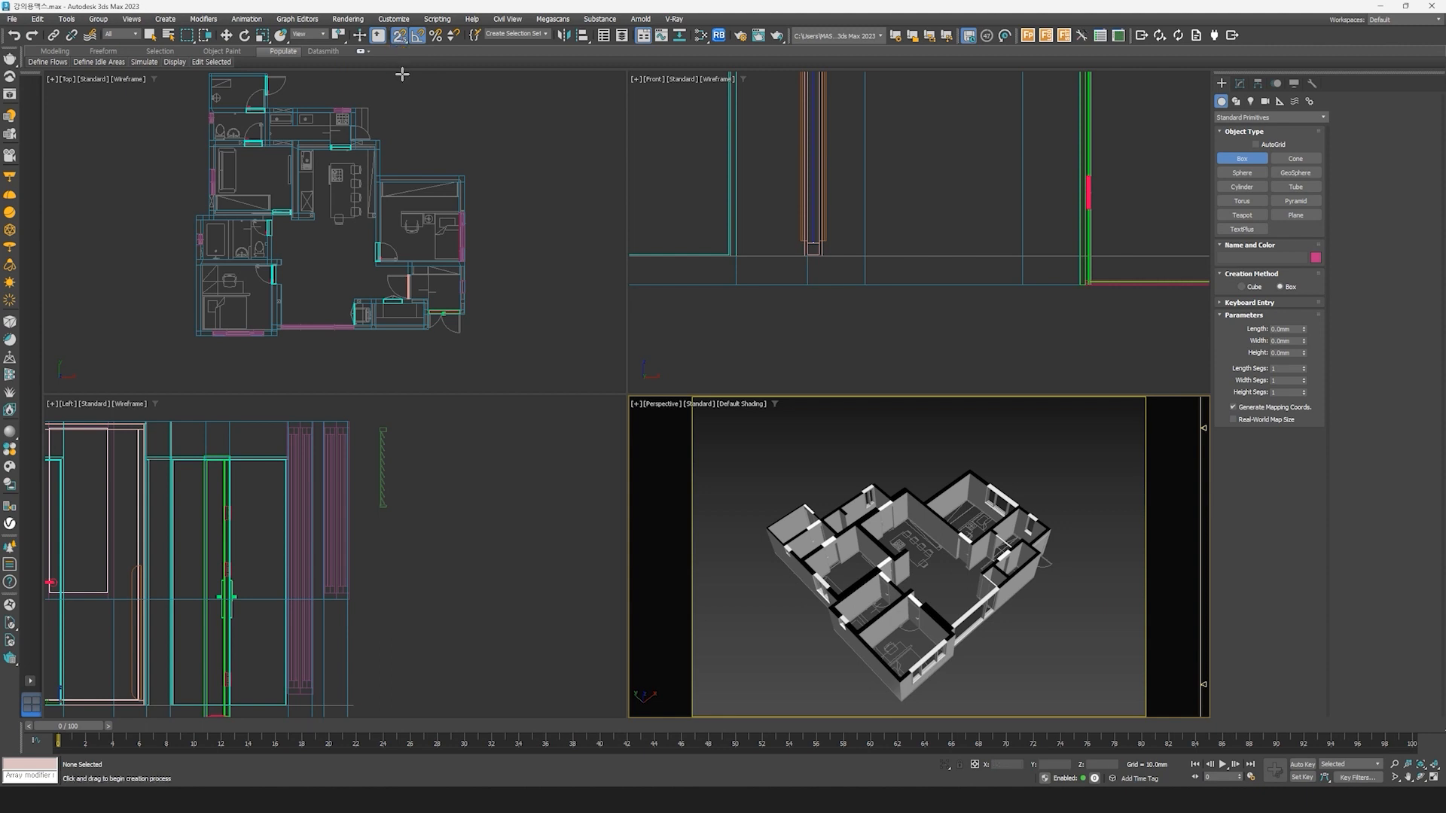
{"action": "left_click", "coordinate": [417, 39]}
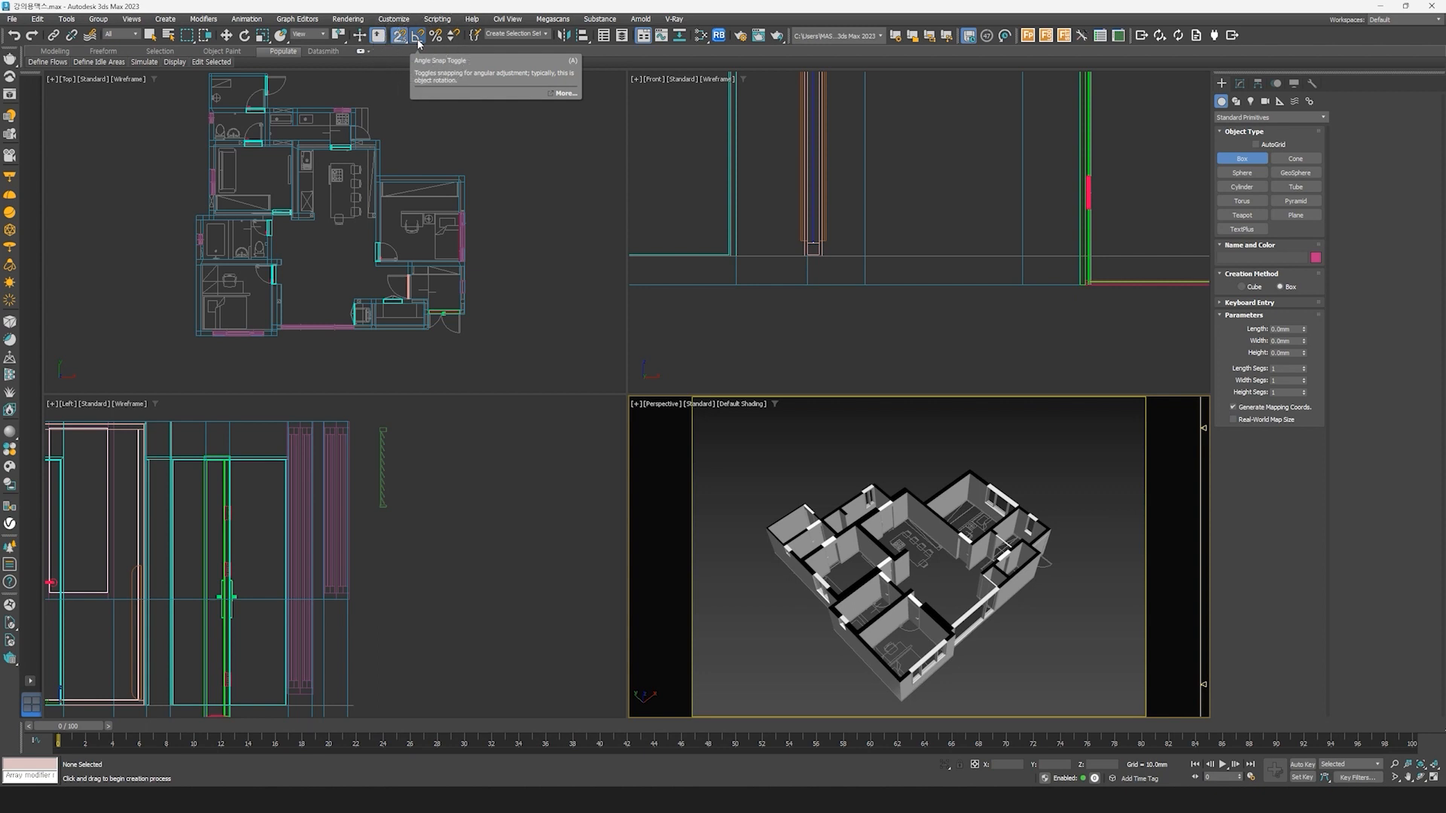
{"action": "scroll", "coordinate": [426, 291], "scroll_direction": "up", "scroll_amount": 3}
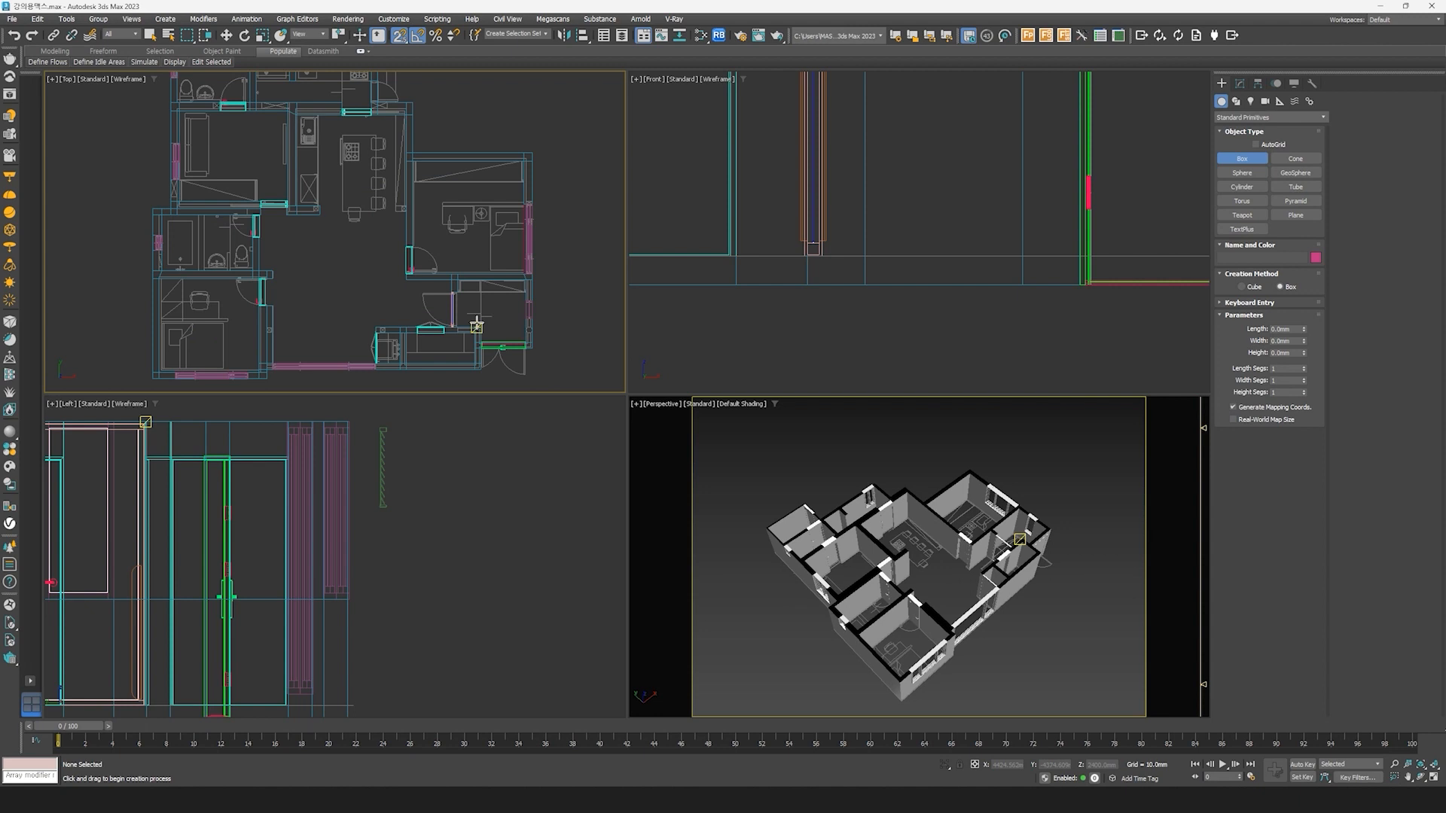
{"action": "middle_click_drag", "start_coordinate": [479, 323], "coordinate": [502, 325]}
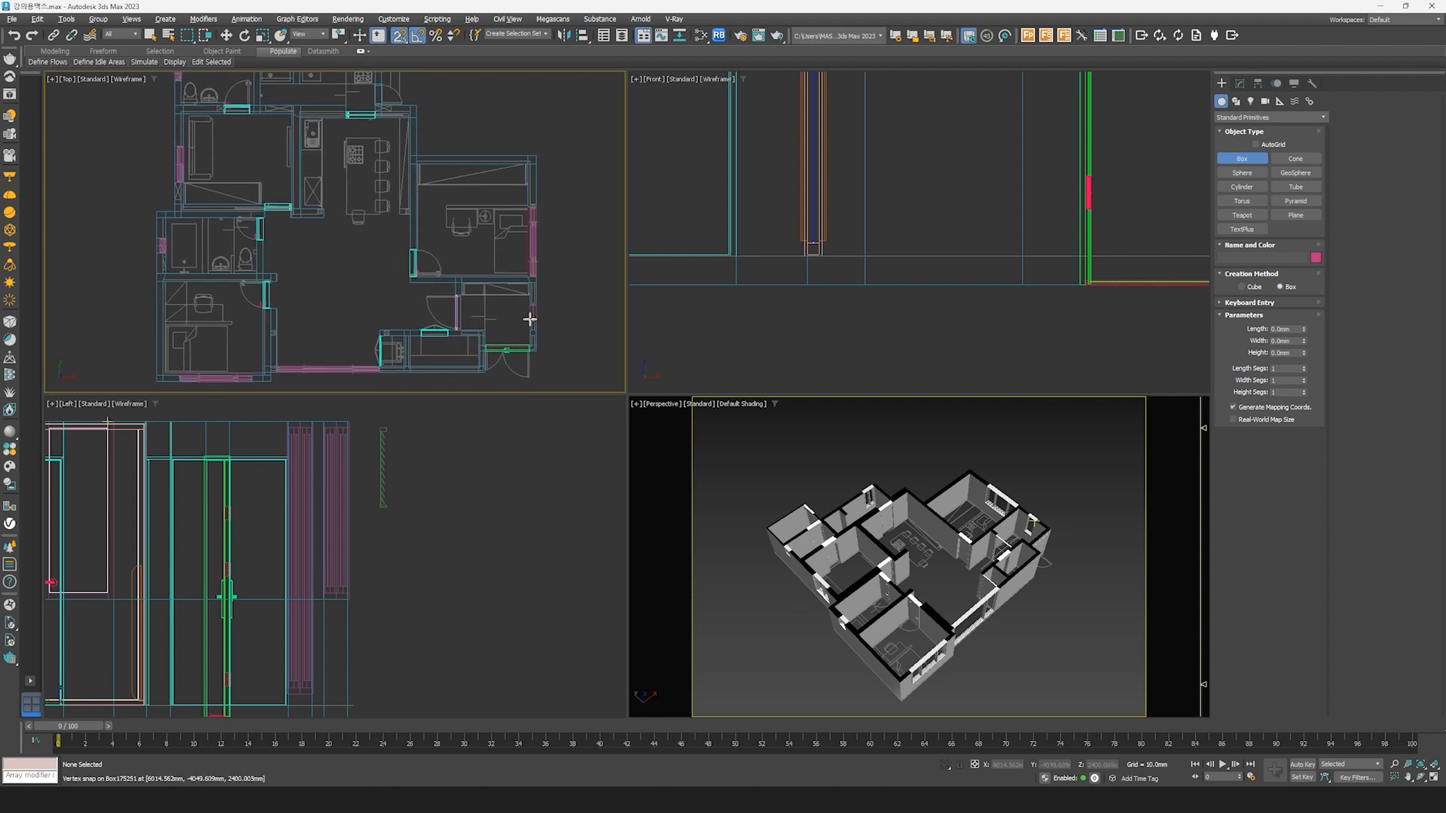
{"action": "key", "text": "alt+w"}
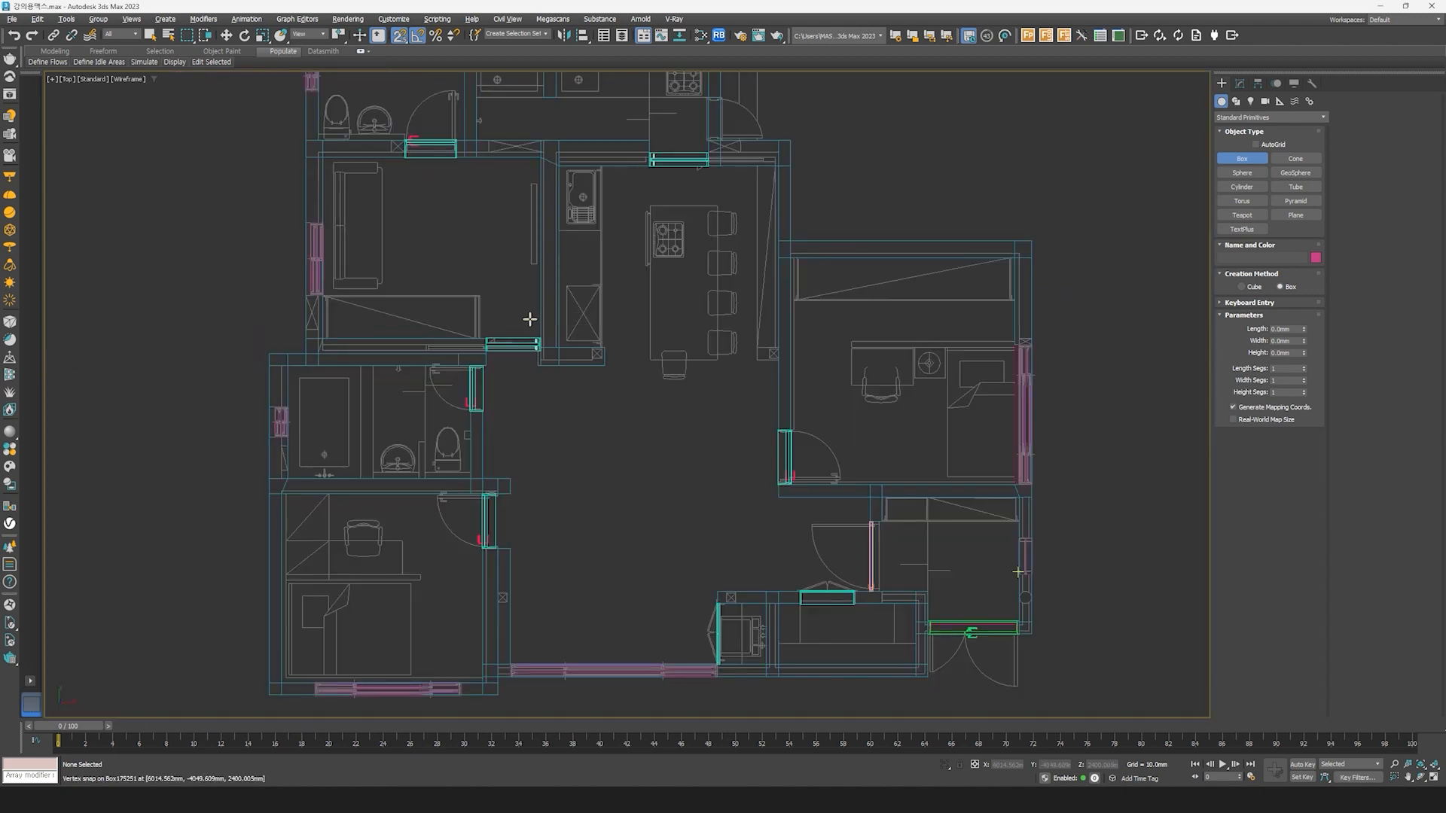
{"action": "scroll", "coordinate": [667, 371], "scroll_direction": "up", "scroll_amount": 3}
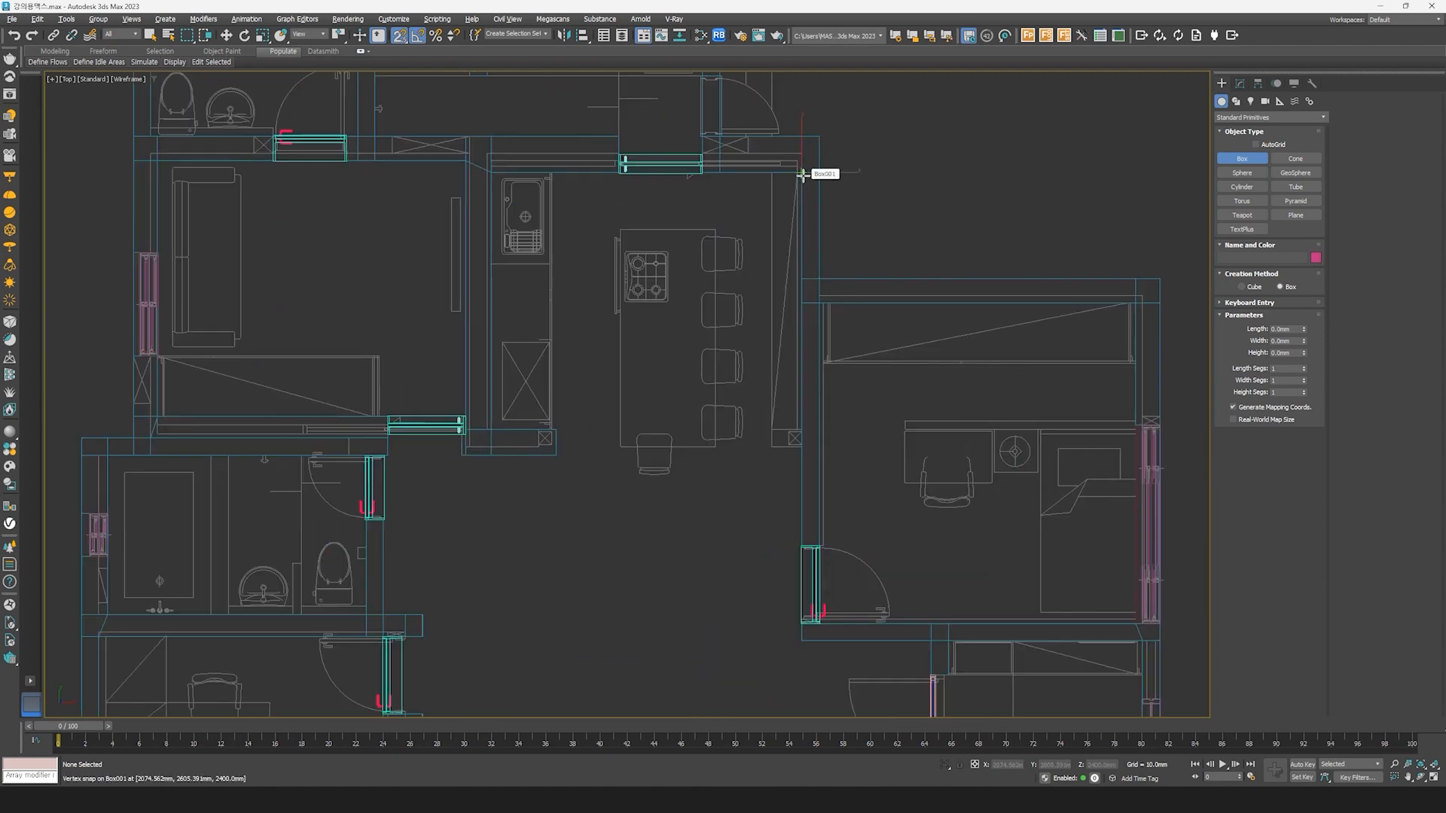
{"action": "left_click_drag", "start_coordinate": [802, 174], "coordinate": [512, 531]}
{"action": "scroll", "coordinate": [914, 210], "scroll_direction": "up", "scroll_amount": 3}
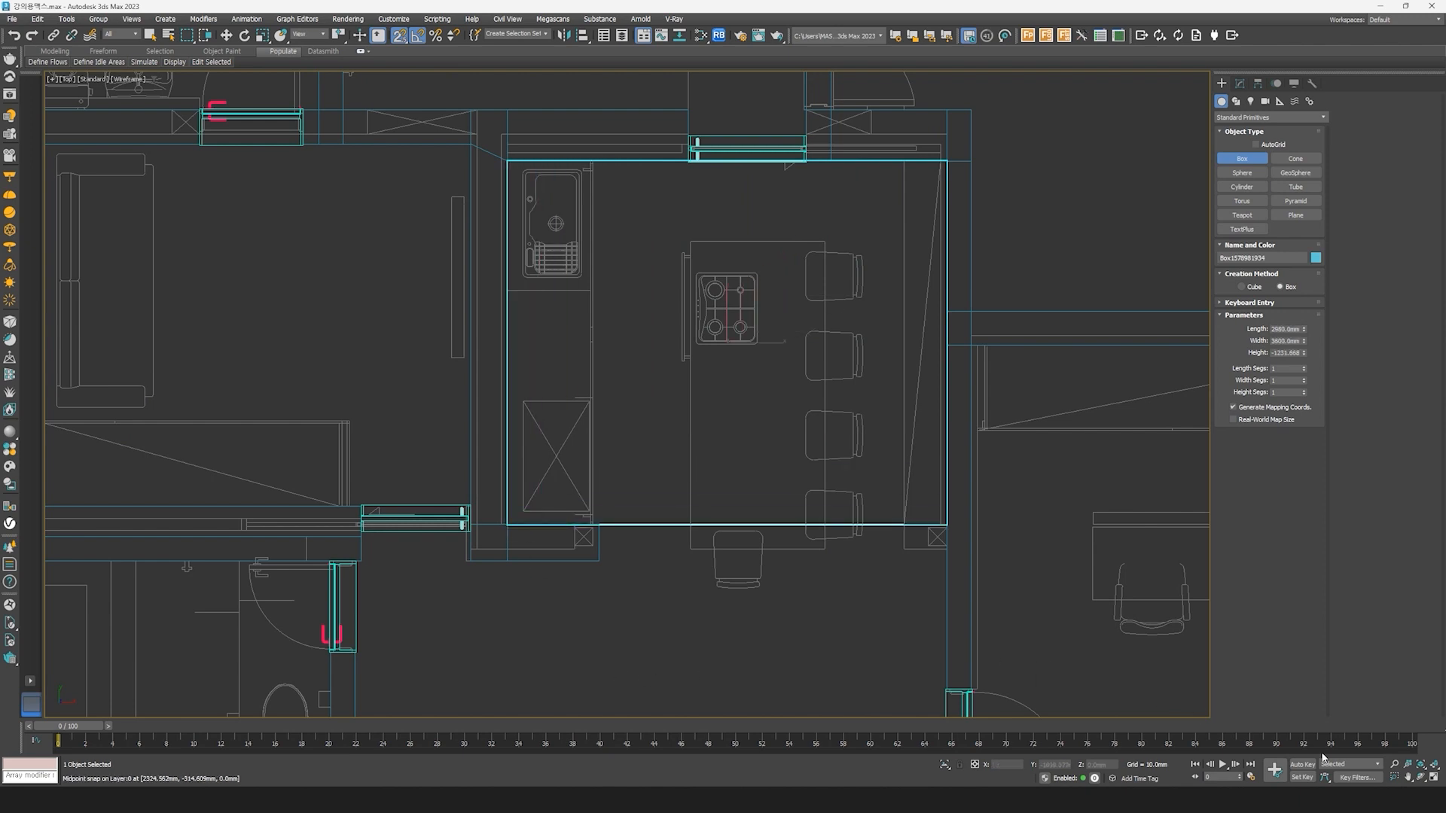
Step: Set the kitchen floor box's height to -100 mm and deselect it
{"action": "left_click", "coordinate": [1433, 777]}
{"action": "left_click", "coordinate": [1239, 83]}
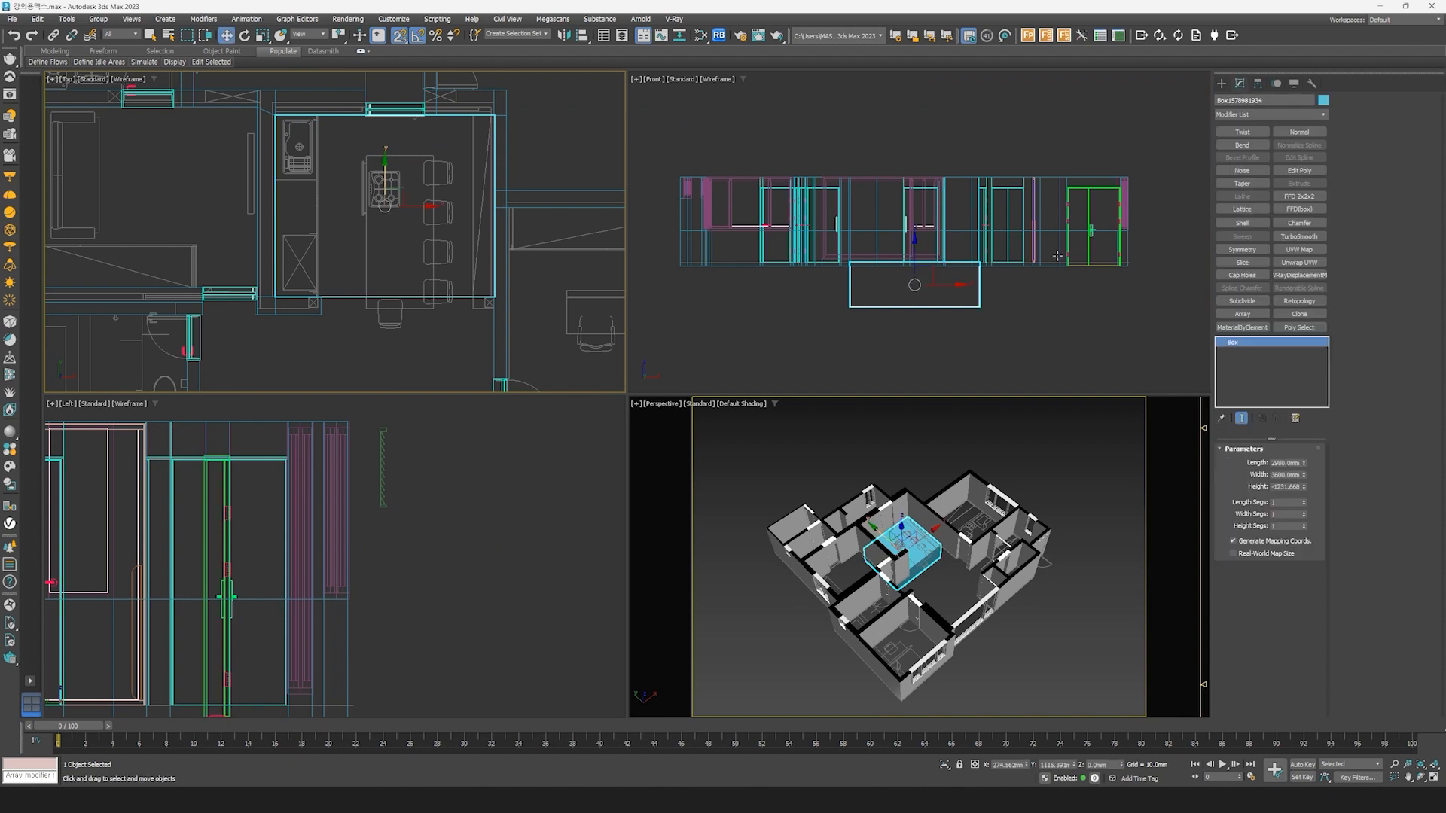
{"action": "scroll", "coordinate": [929, 282], "scroll_direction": "up", "scroll_amount": 2}
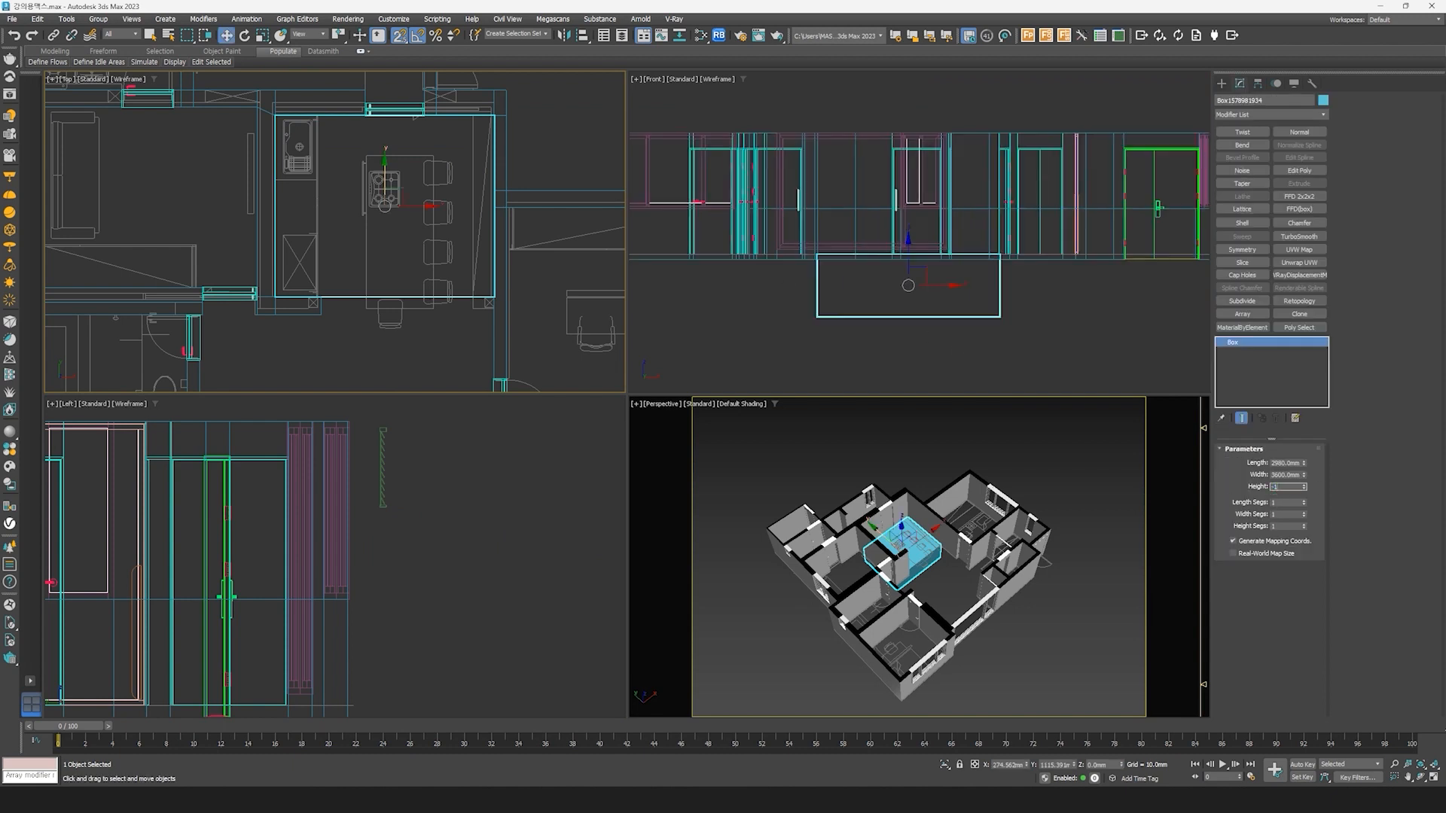
{"action": "type", "text": "-100"}
{"action": "key", "text": "Return"}
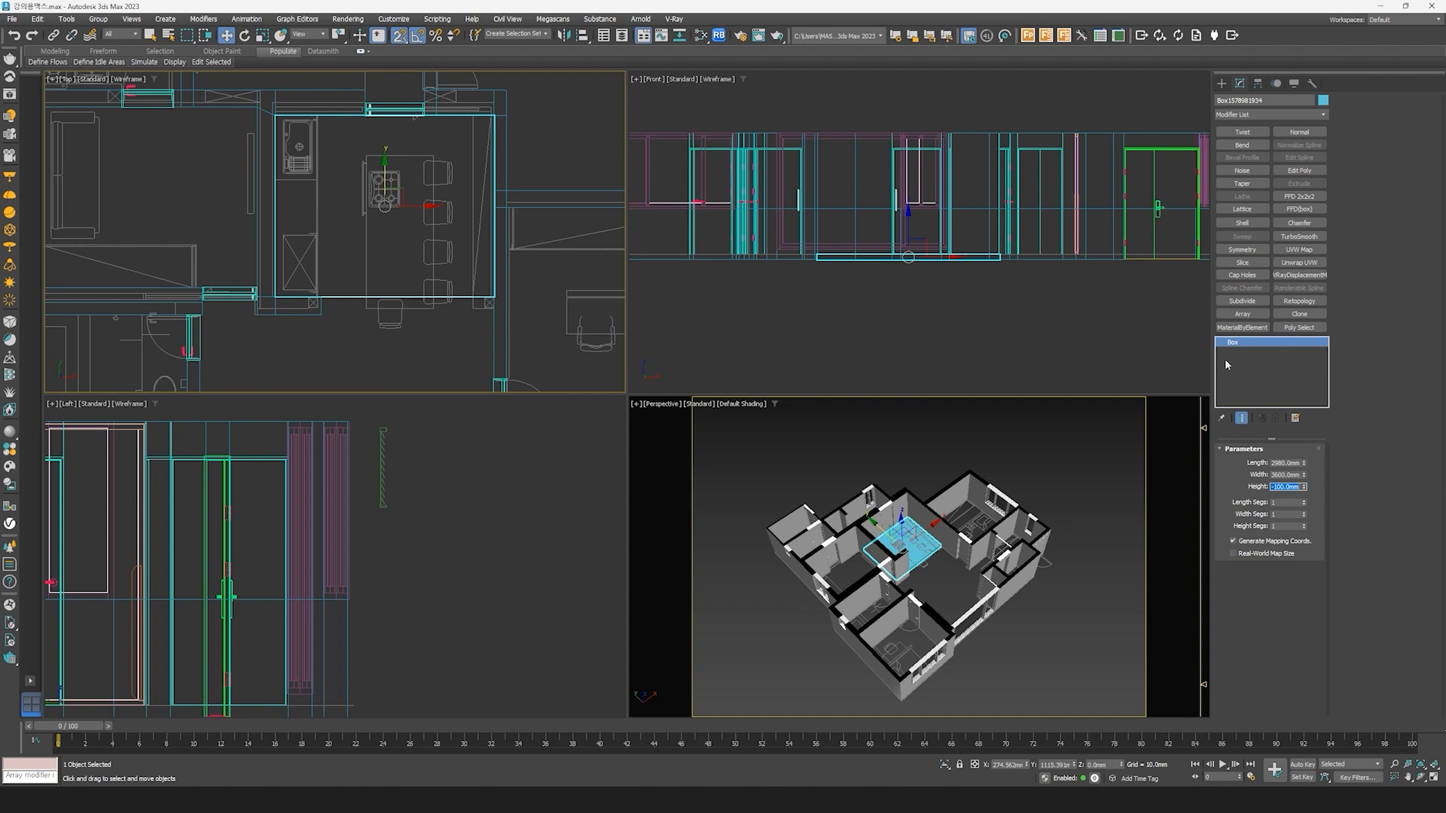
{"action": "scroll", "coordinate": [954, 288], "scroll_direction": "up", "scroll_amount": 5}
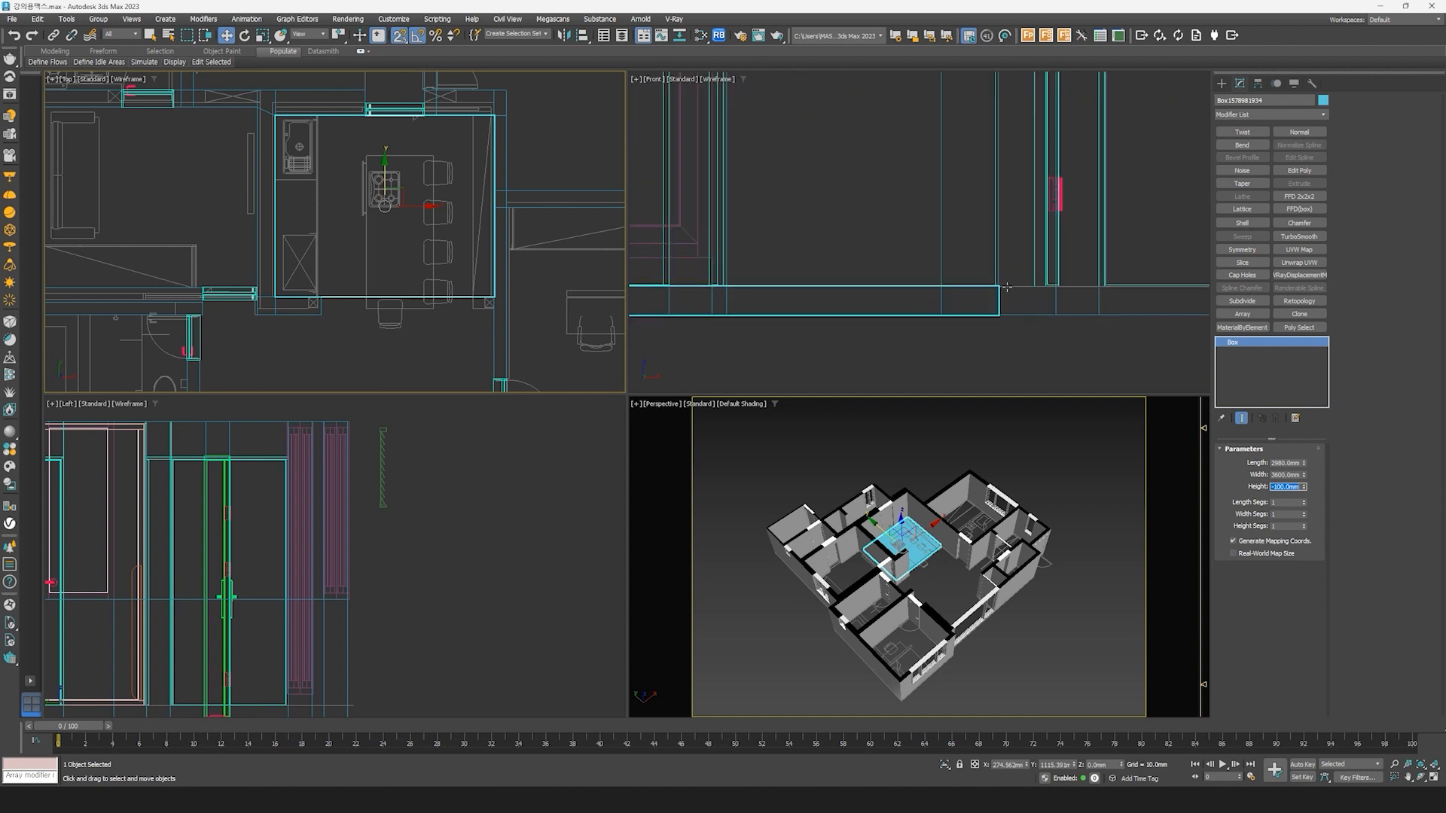
{"action": "left_click", "coordinate": [991, 331]}
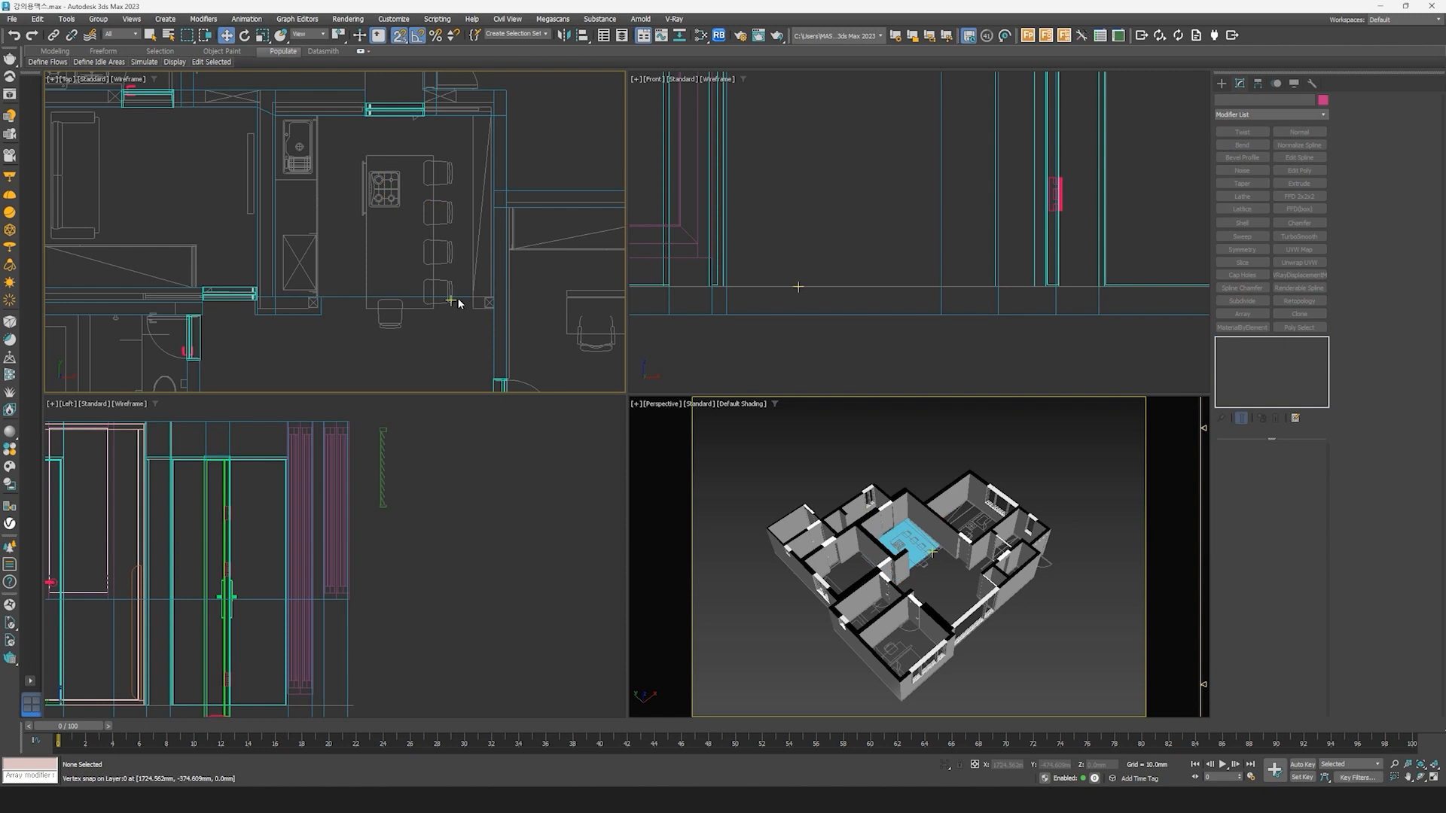
Step: Select the kitchen floor box and convert it to an Editable Poly
{"action": "left_click", "coordinate": [1431, 776]}
{"action": "left_click", "coordinate": [712, 525]}
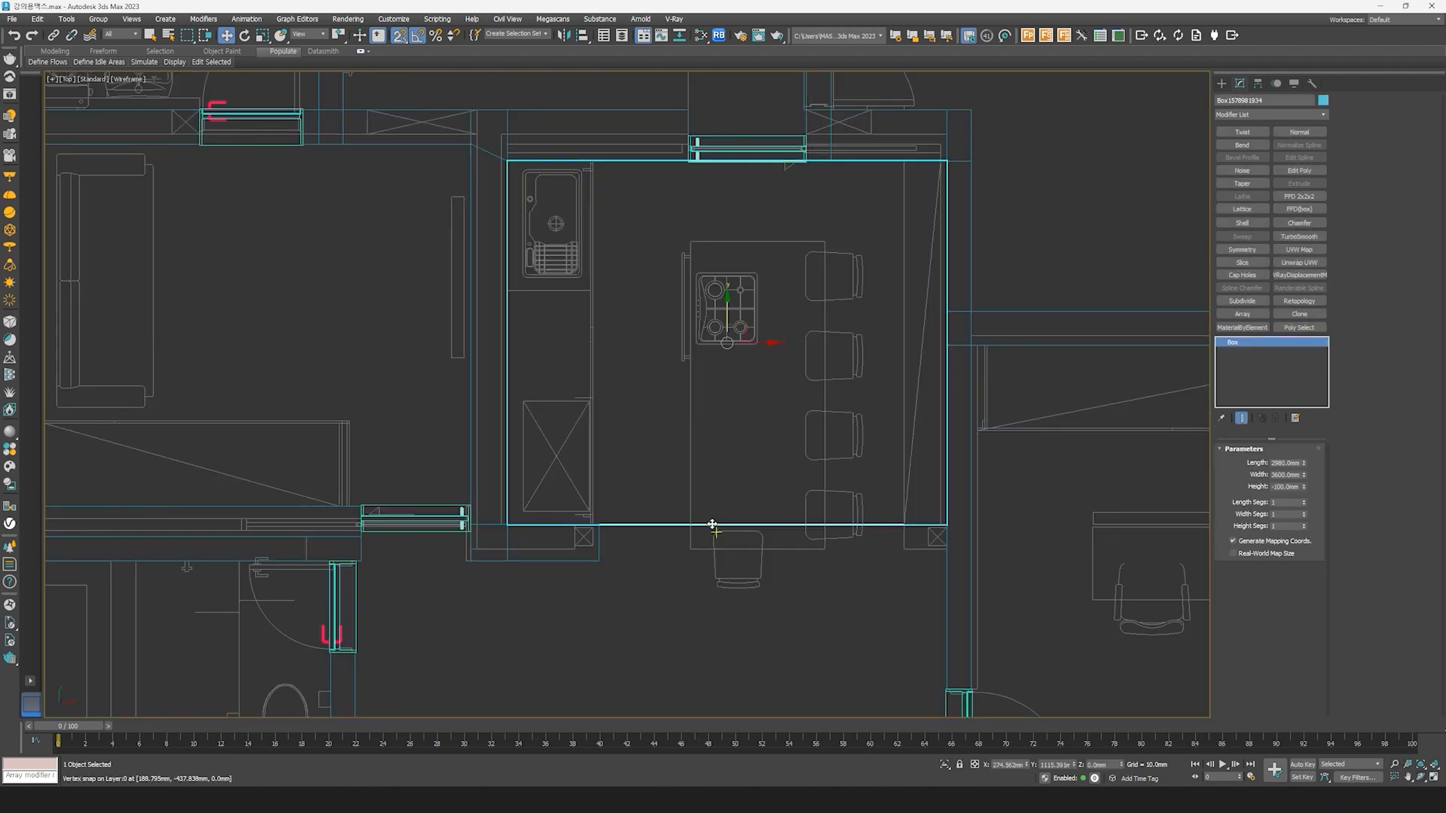
{"action": "key", "text": "alt+e"}
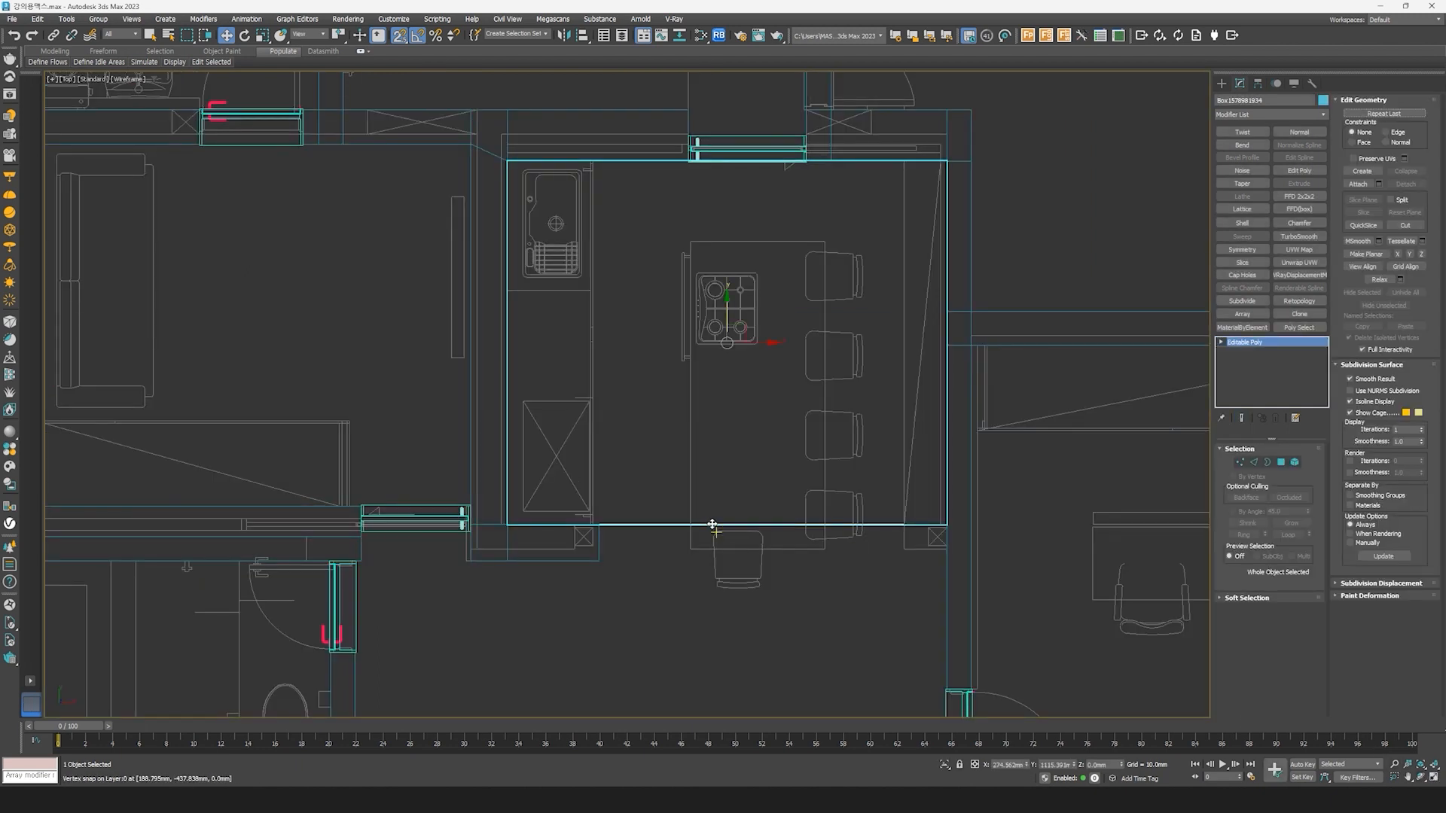
{"action": "left_click", "coordinate": [1231, 344]}
{"action": "right_click", "coordinate": [736, 407]}
{"action": "mouse_move", "coordinate": [793, 560]}
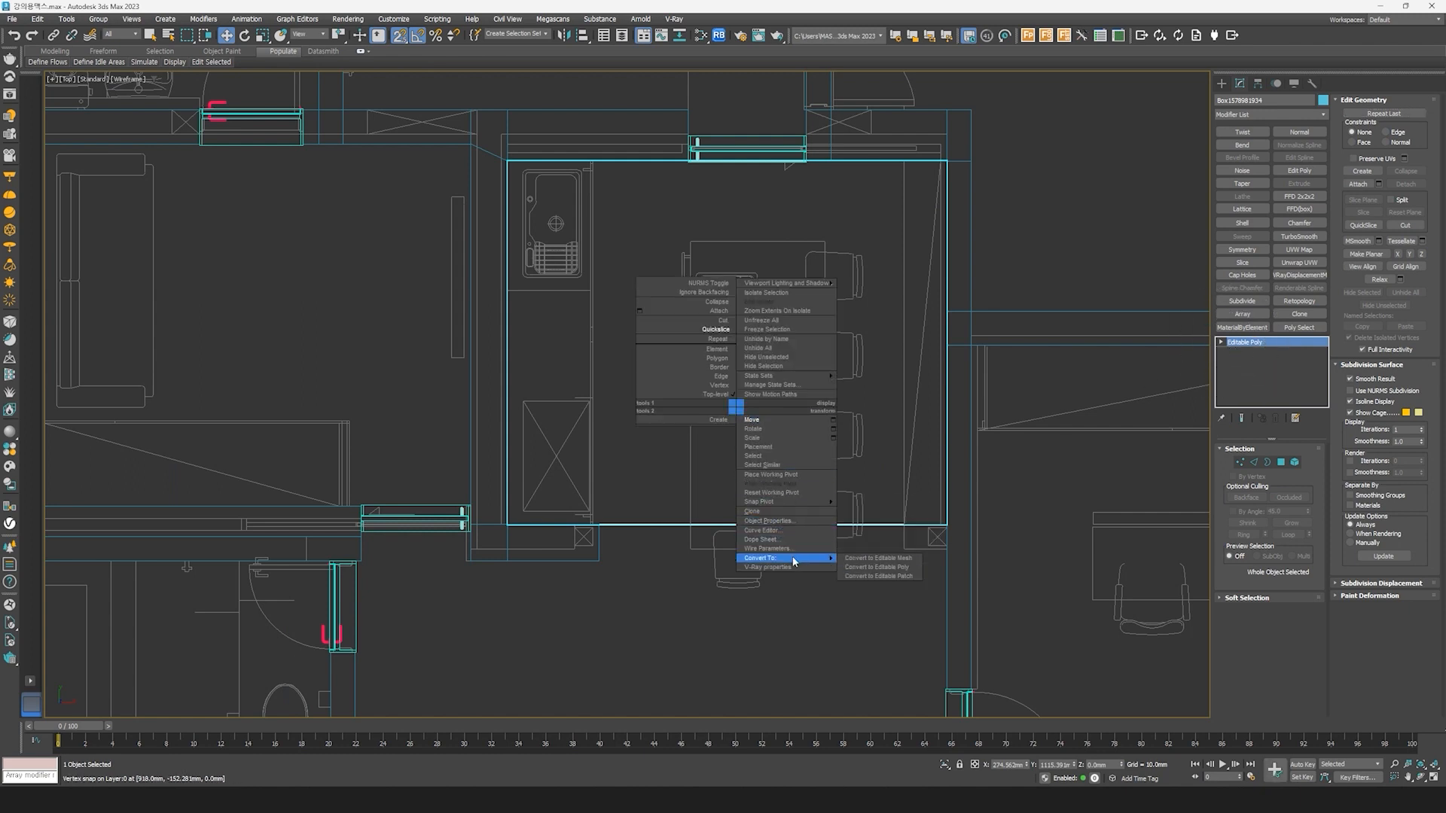
{"action": "left_click", "coordinate": [875, 569]}
Step: QuickSlice the kitchen floor horizontally in line with the upper inner wall of the adjoining bedroom
{"action": "scroll", "coordinate": [753, 527], "scroll_direction": "down", "scroll_amount": 2}
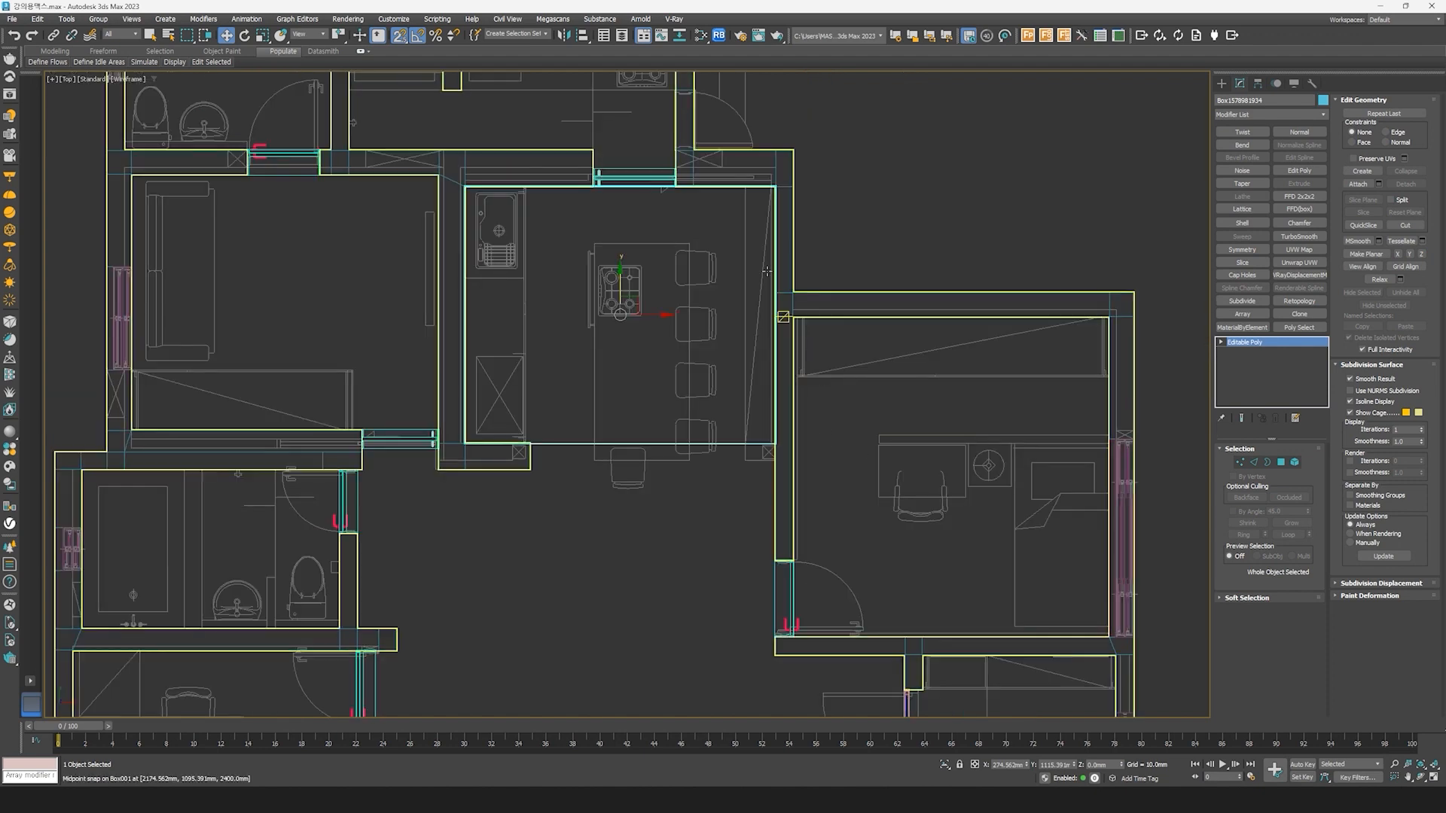
{"action": "left_click", "coordinate": [1109, 415]}
{"action": "left_click", "coordinate": [1104, 473]}
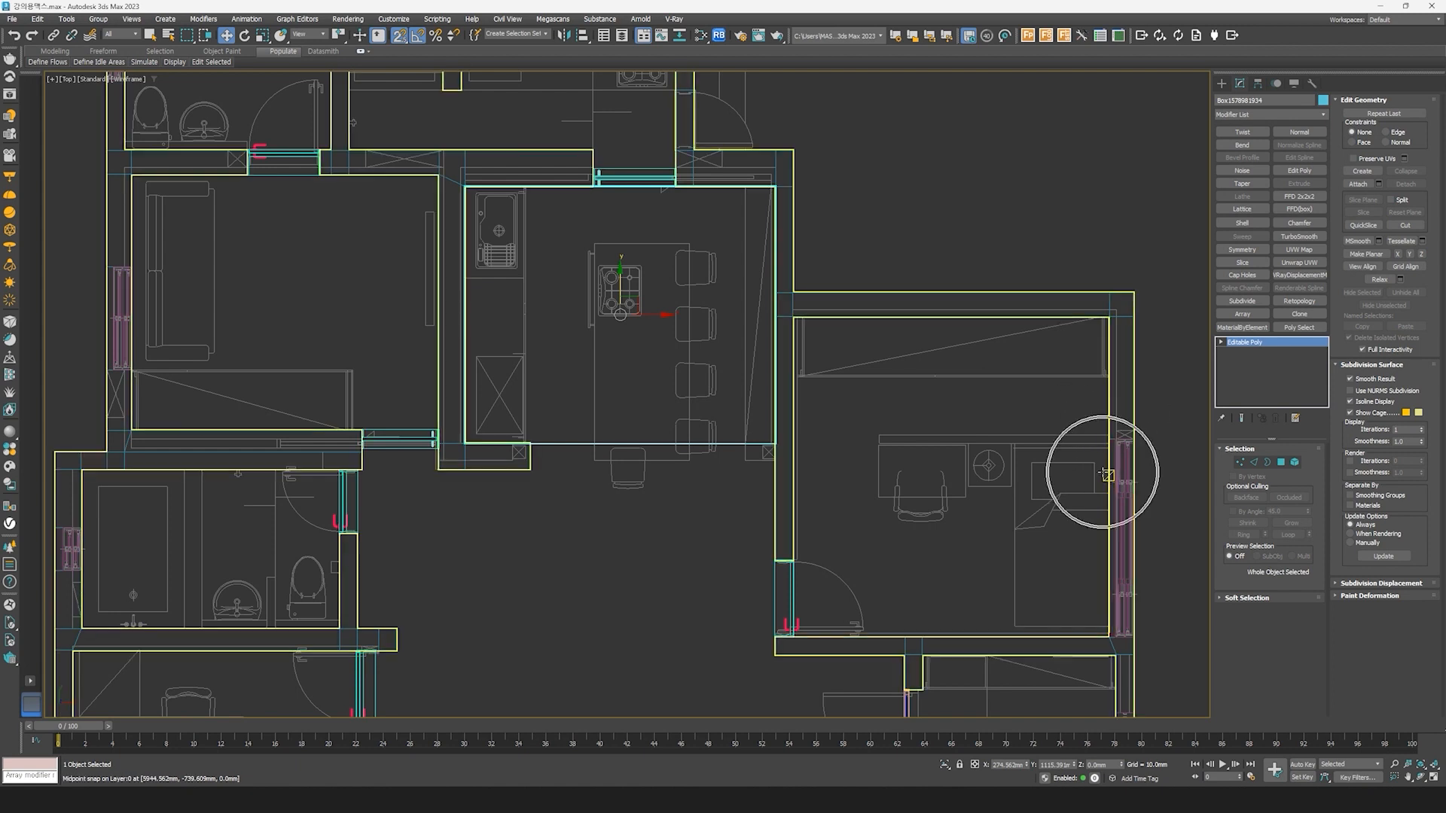
{"action": "left_click", "coordinate": [942, 471]}
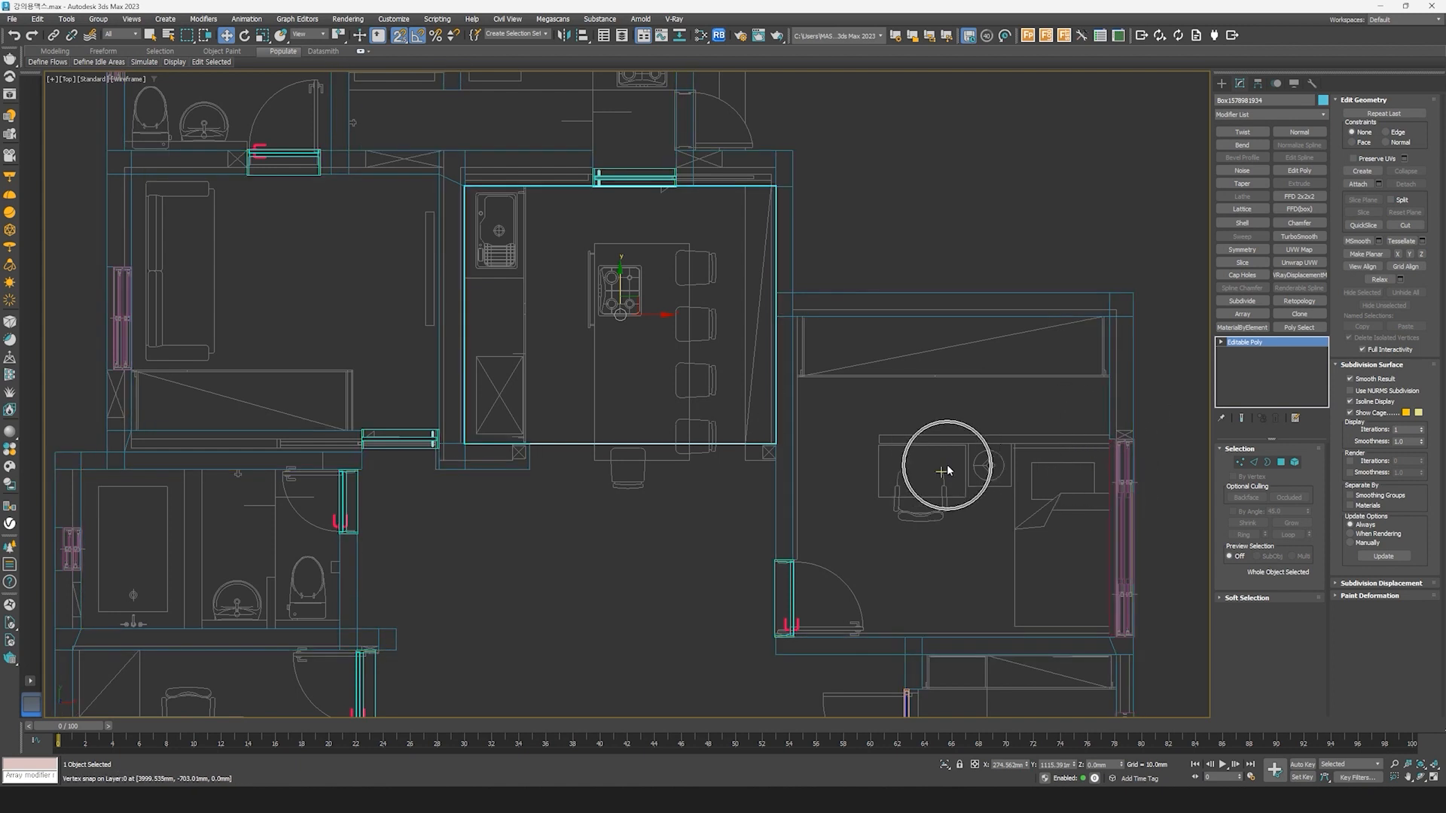
{"action": "right_click", "coordinate": [841, 423]}
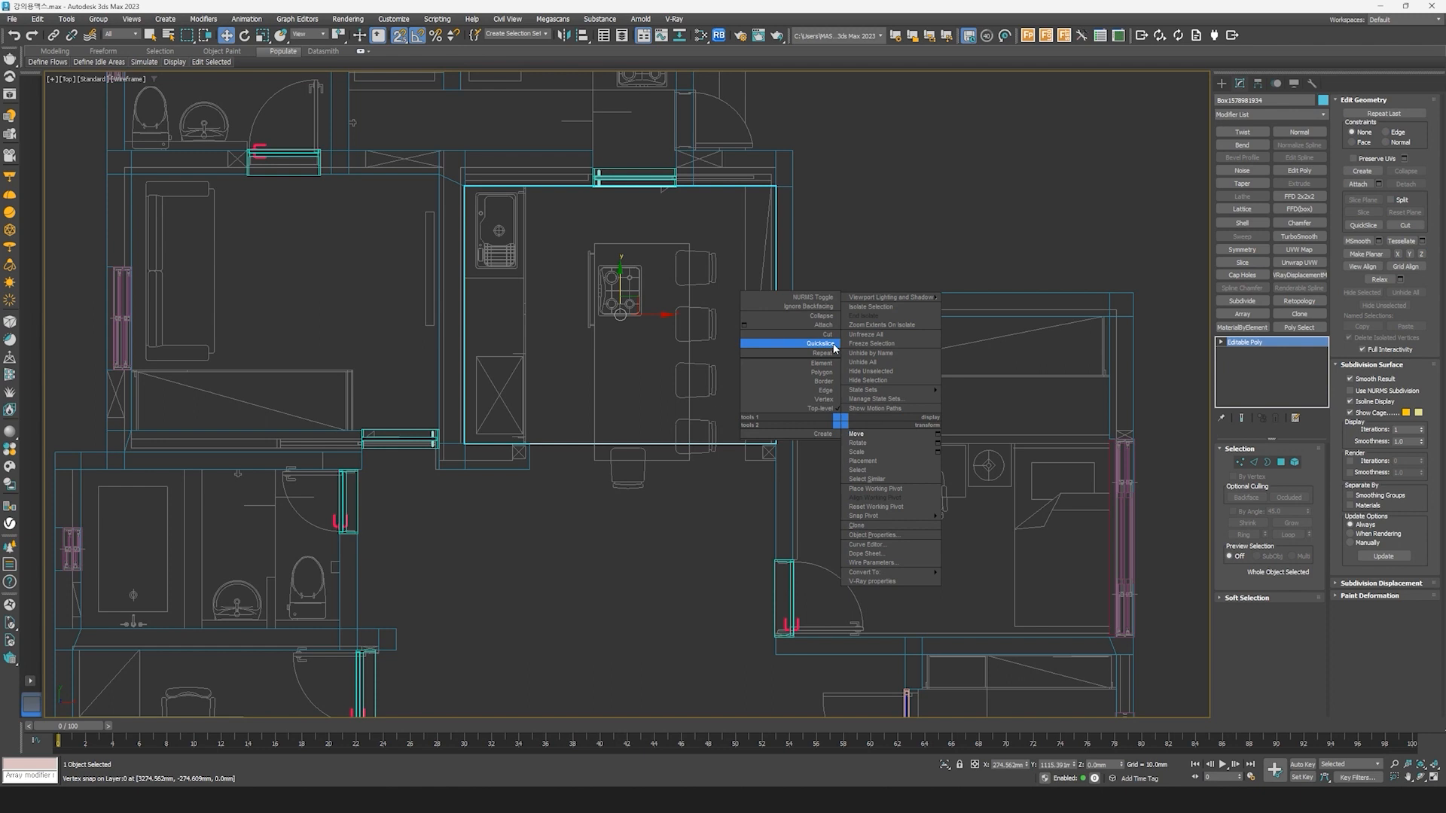
{"action": "left_click", "coordinate": [834, 348]}
{"action": "left_click", "coordinate": [775, 316]}
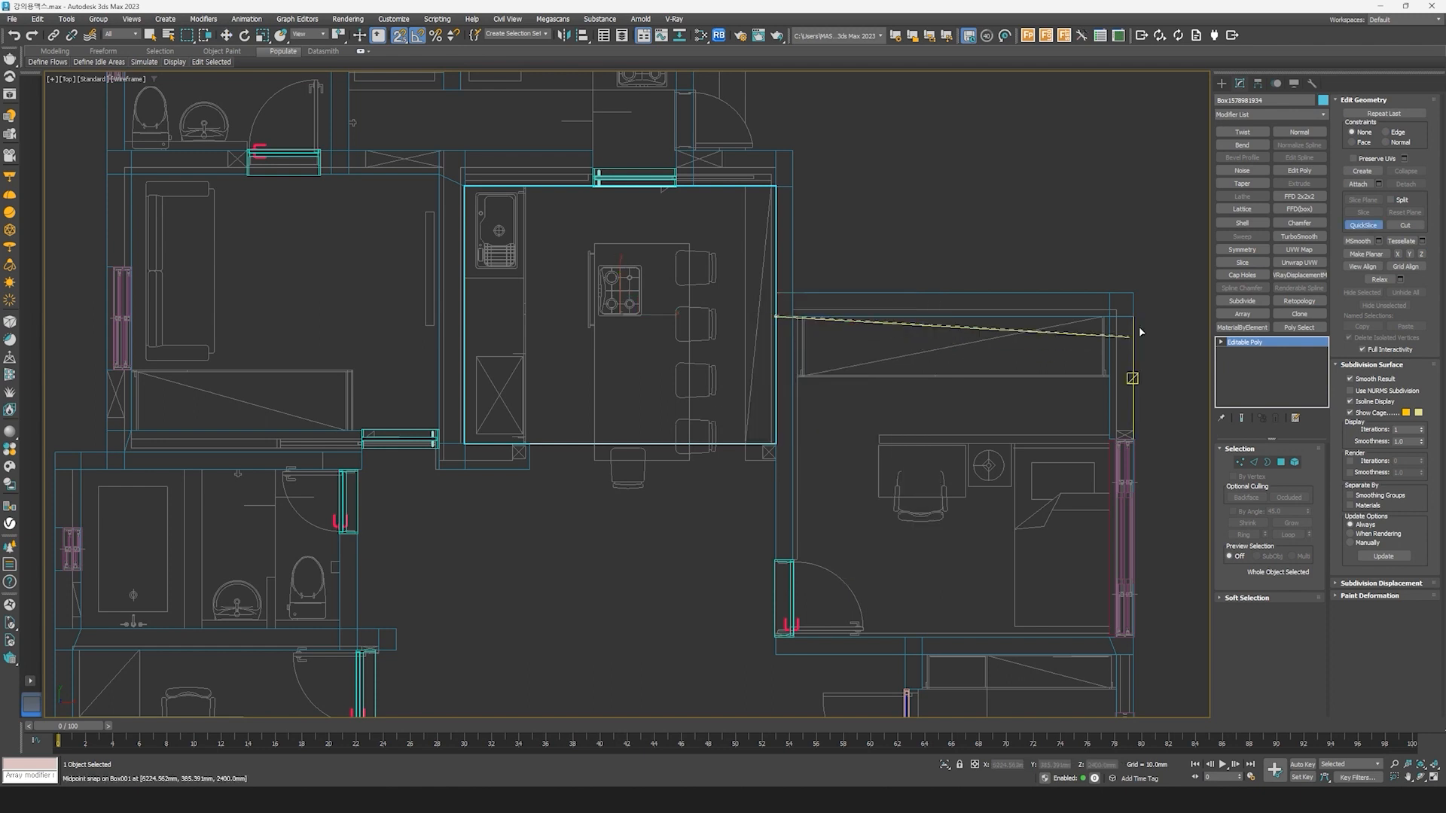
{"action": "left_click", "coordinate": [1137, 316]}
{"action": "right_click", "coordinate": [992, 436]}
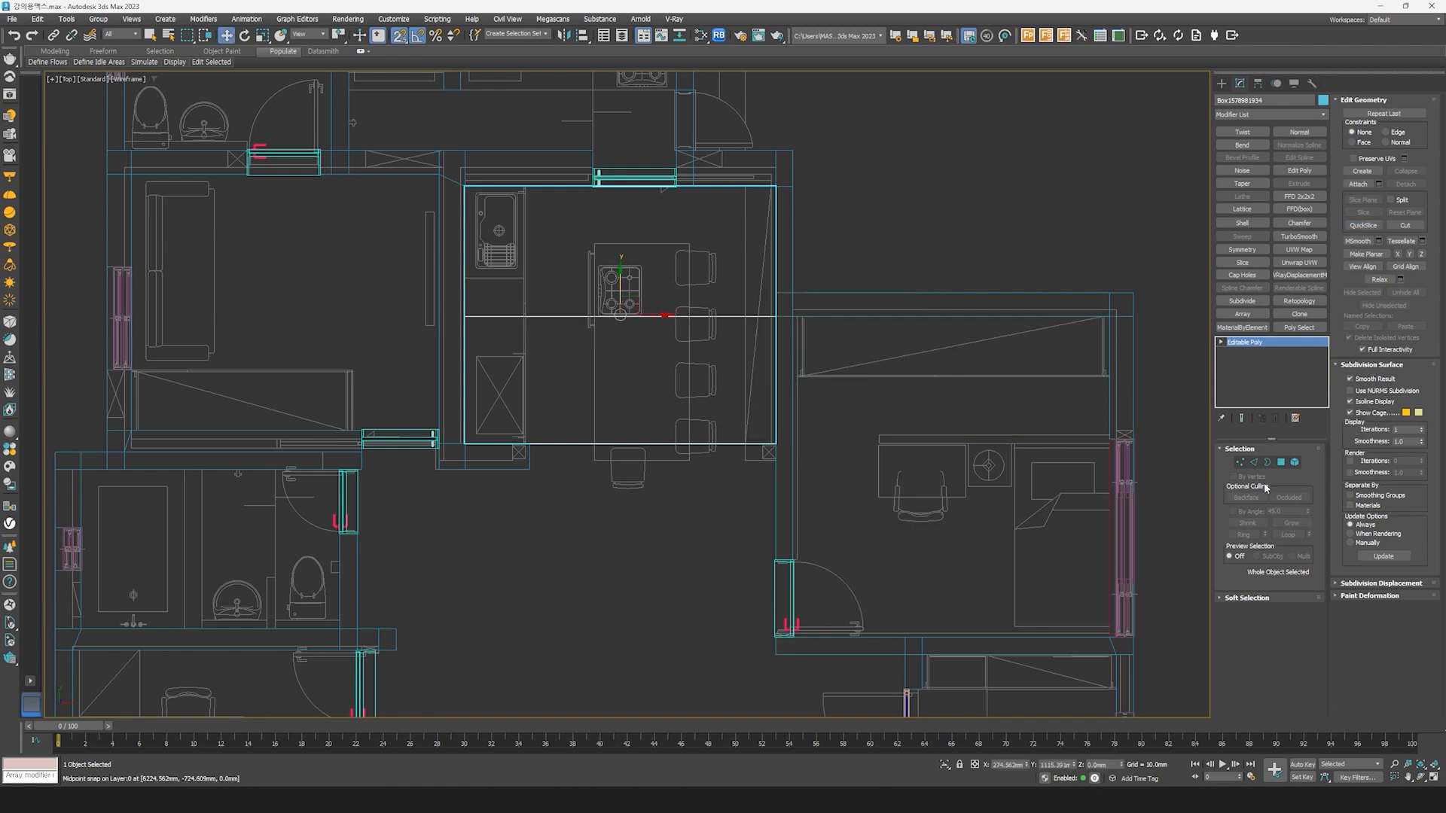
Step: Select the floor's side polygon below the slice facing the bedroom and extend it to the bedroom's inner window wall
{"action": "left_click", "coordinate": [1281, 463]}
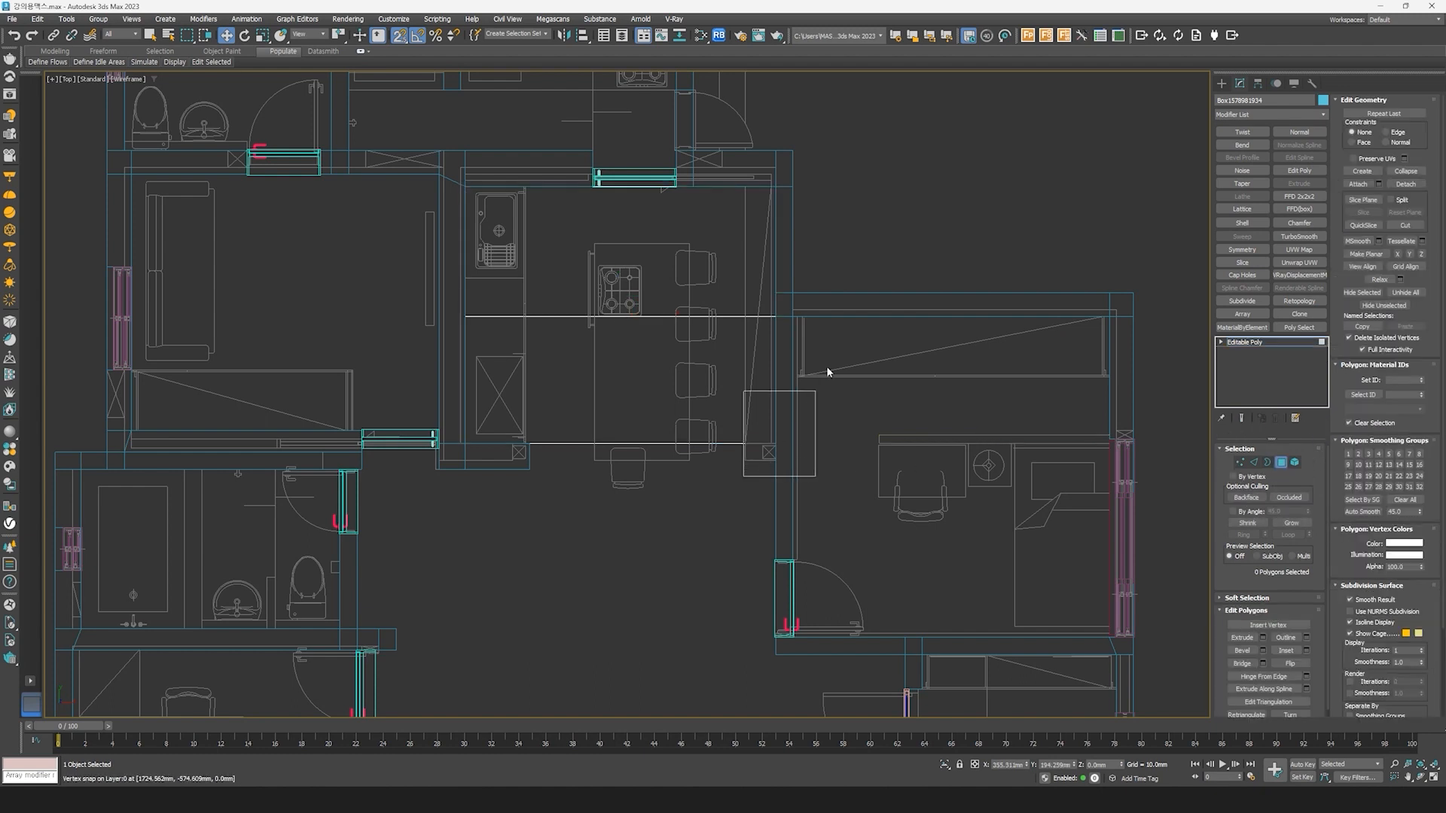
{"action": "left_click", "coordinate": [843, 313]}
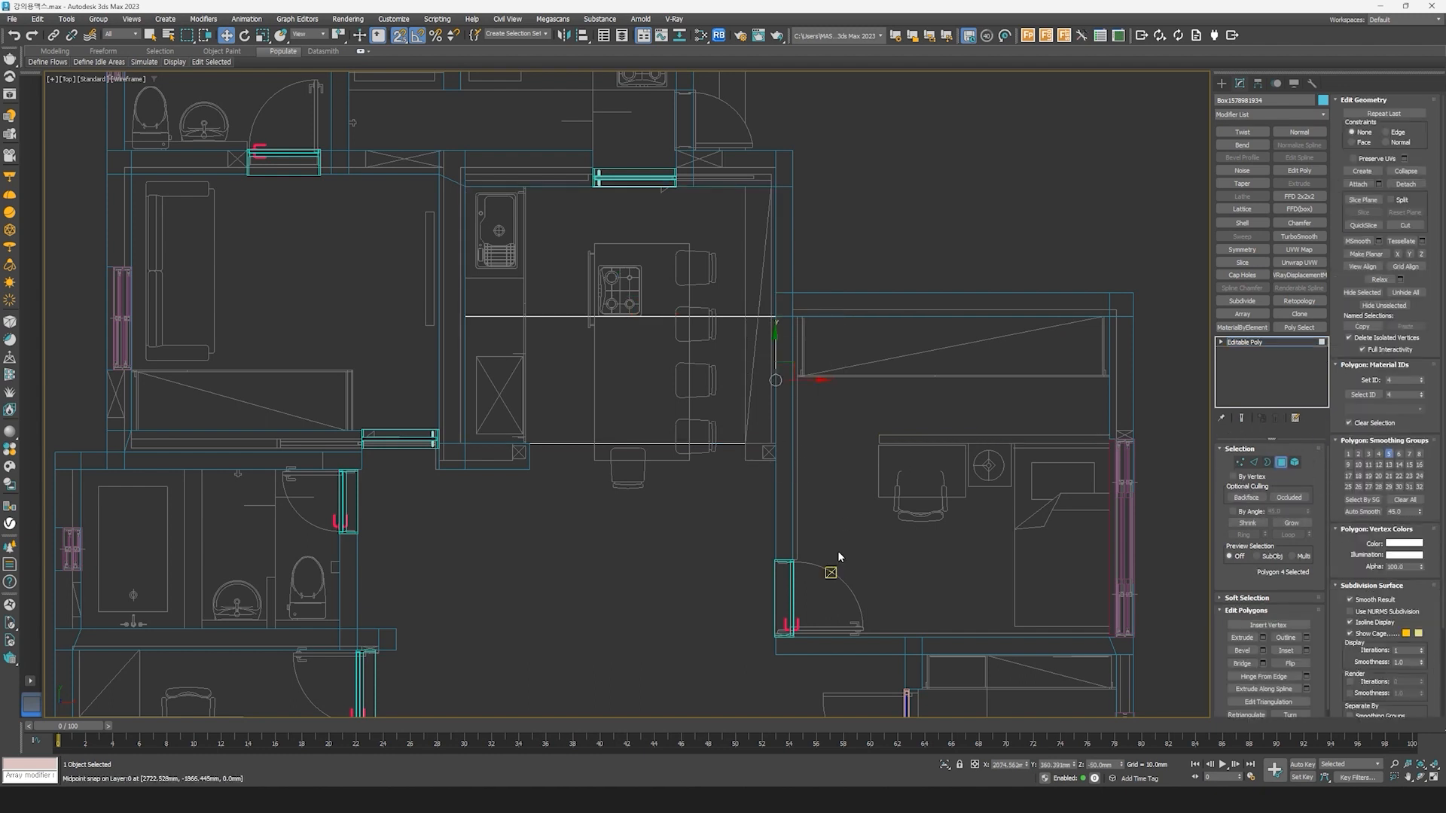
{"action": "left_click_drag", "start_coordinate": [806, 379], "coordinate": [1110, 431]}
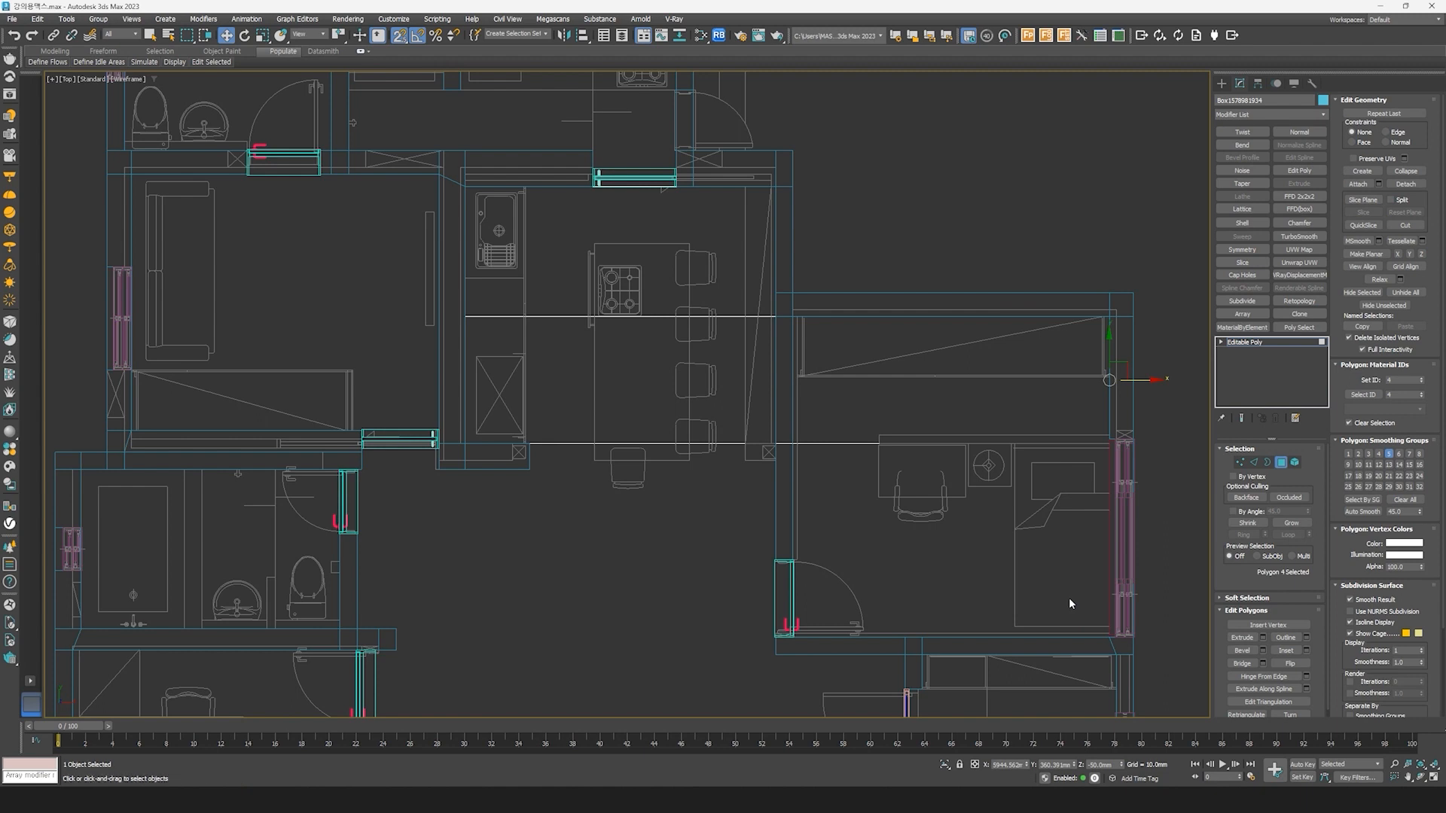
Step: Select the lower side polygons of the floor and extend them down to the bedroom's lower inner wall
{"action": "middle_click_drag", "start_coordinate": [908, 561], "coordinate": [906, 413]}
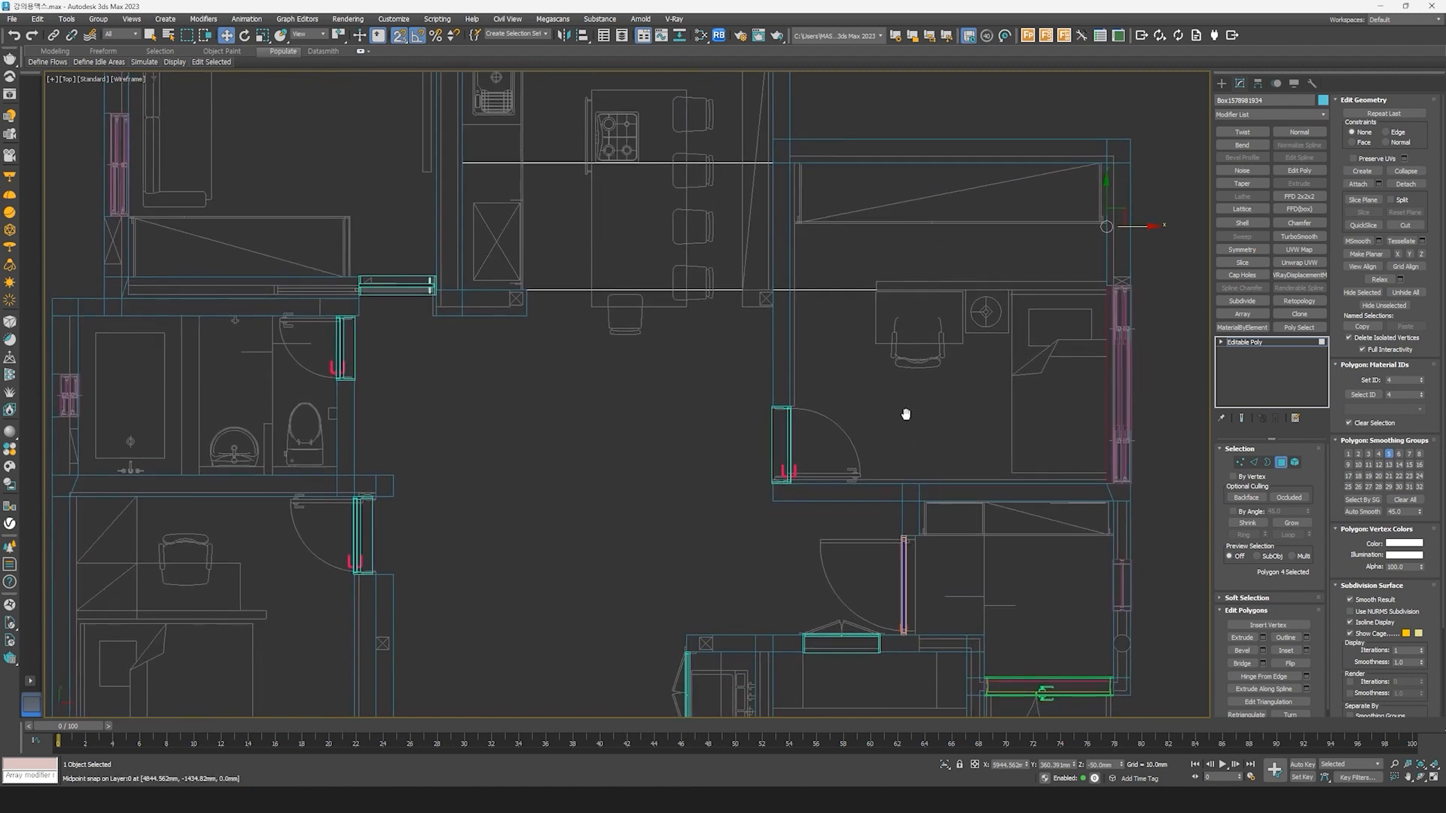
{"action": "left_click_drag", "start_coordinate": [393, 392], "coordinate": [1173, 263]}
{"action": "middle_click_drag", "start_coordinate": [725, 350], "coordinate": [729, 329]}
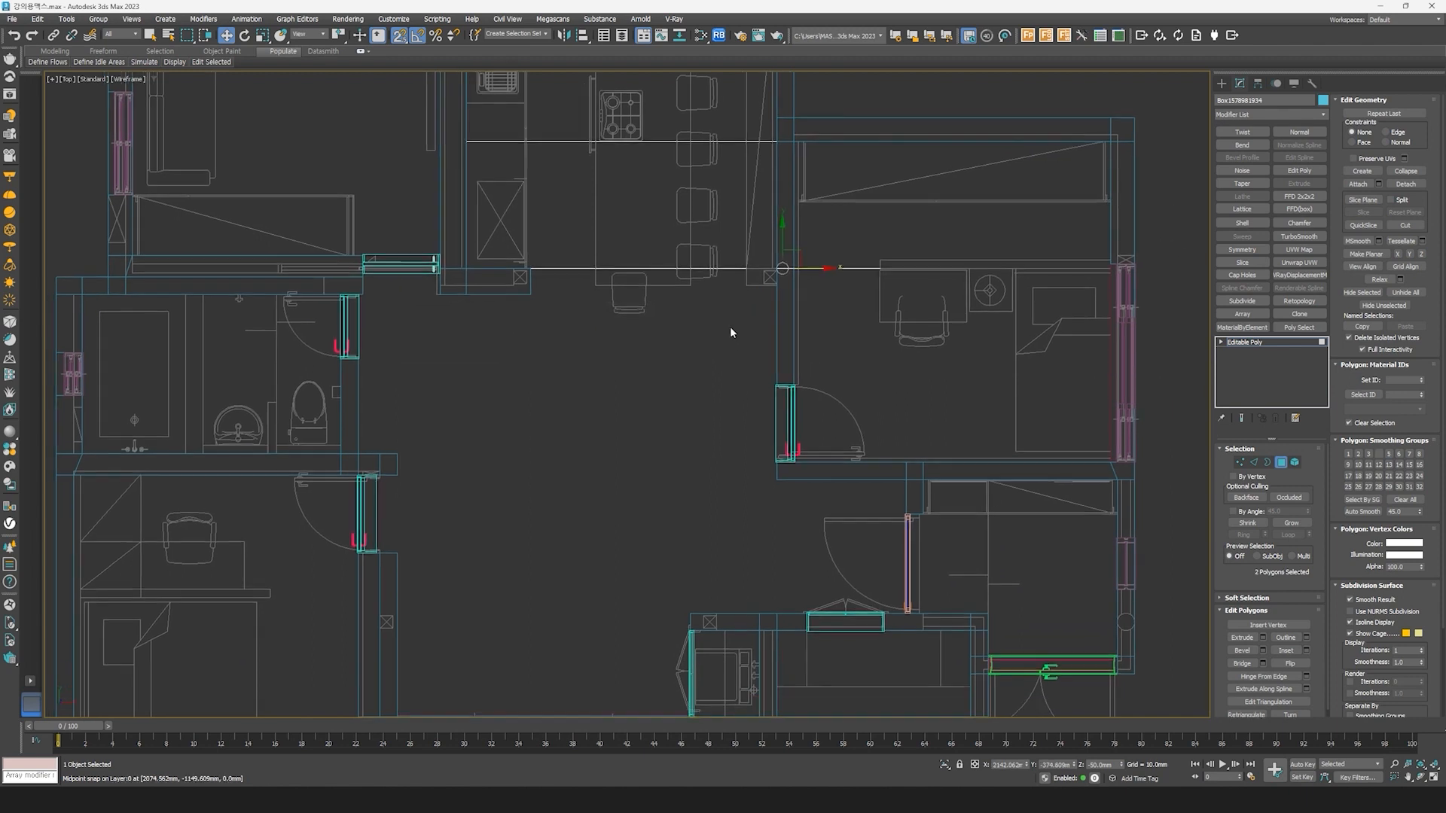
{"action": "left_click_drag", "start_coordinate": [782, 246], "coordinate": [911, 470]}
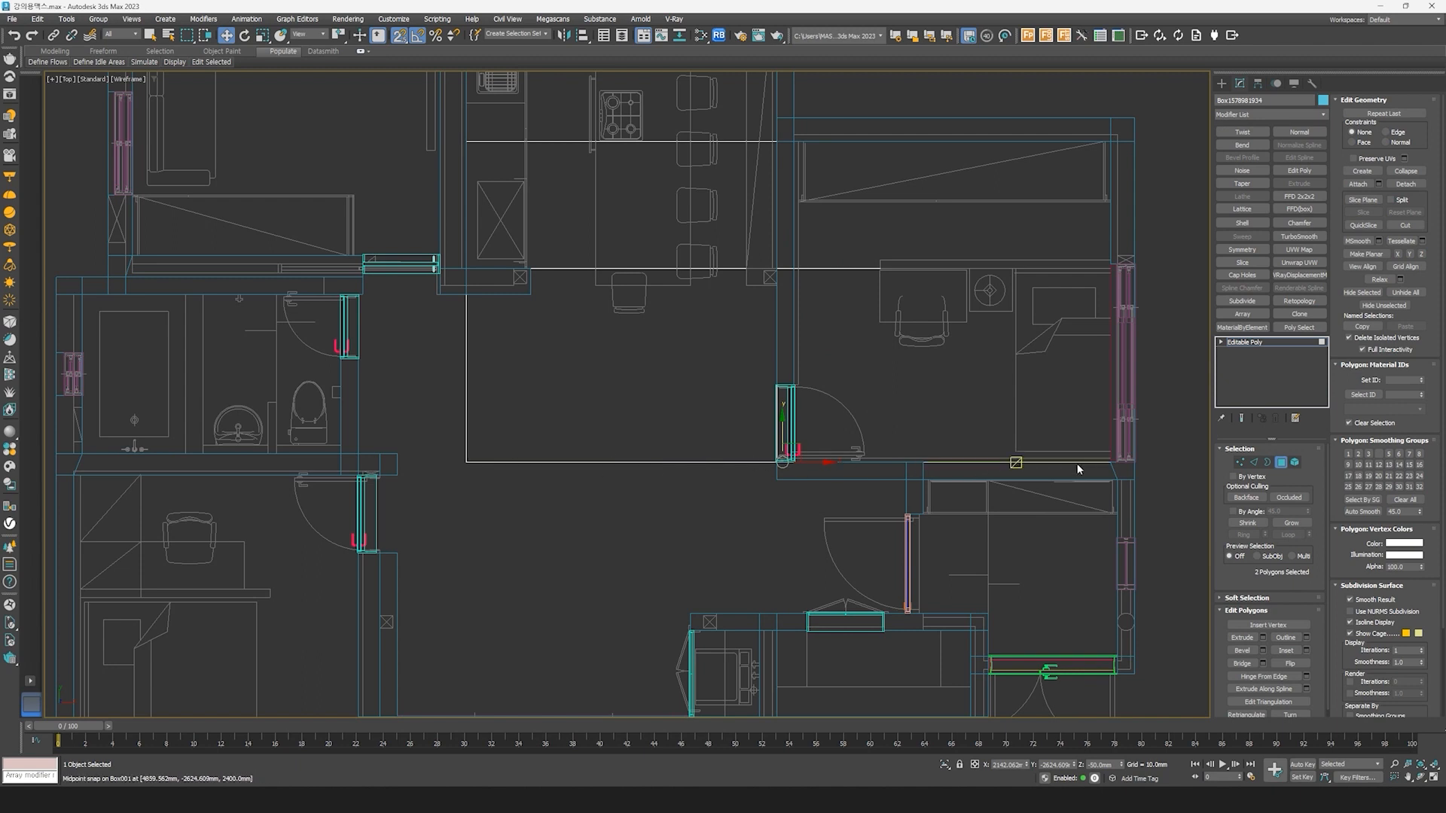
Step: QuickSlice the floor vertically in line with the storage room's outer side wall at the entrance
{"action": "middle_click_drag", "start_coordinate": [984, 503], "coordinate": [974, 381]}
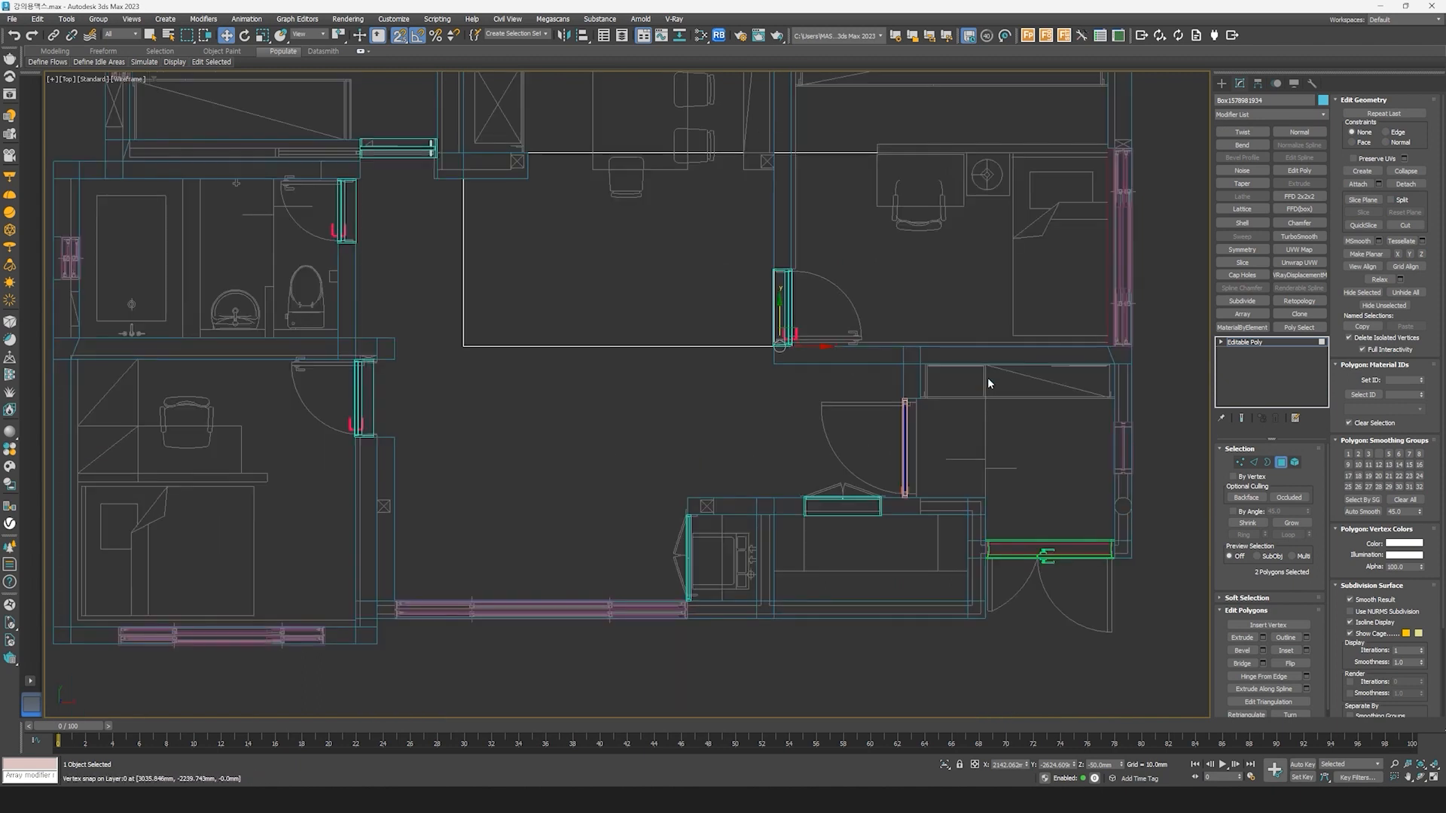
{"action": "middle_click_drag", "start_coordinate": [1044, 429], "coordinate": [1013, 431]}
{"action": "middle_click_drag", "start_coordinate": [1146, 460], "coordinate": [1111, 557]}
{"action": "left_click", "coordinate": [1286, 464]}
{"action": "middle_click_drag", "start_coordinate": [924, 563], "coordinate": [919, 507]}
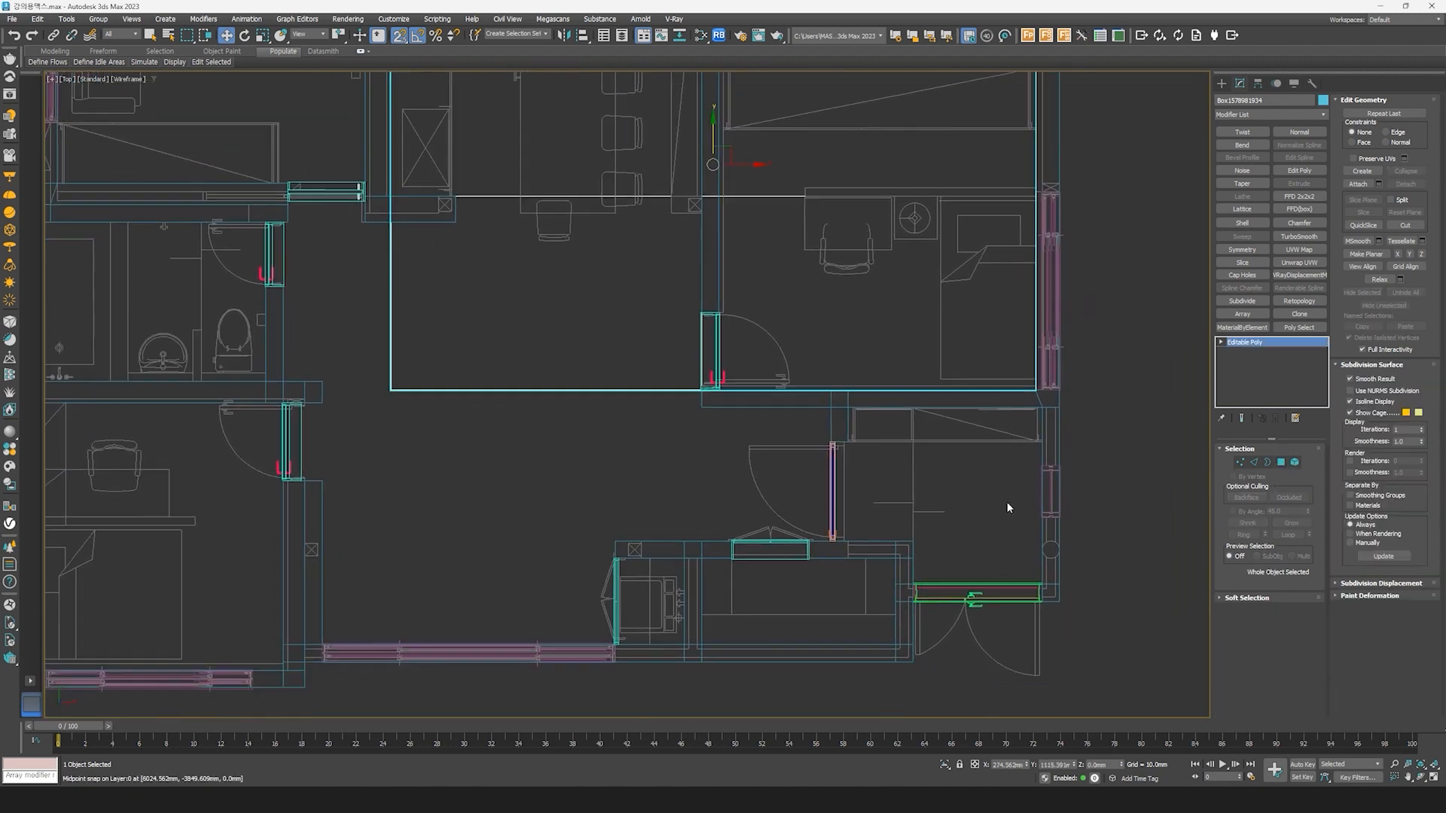
{"action": "right_click", "coordinate": [976, 510]}
{"action": "left_click", "coordinate": [966, 434]}
{"action": "right_click", "coordinate": [963, 482]}
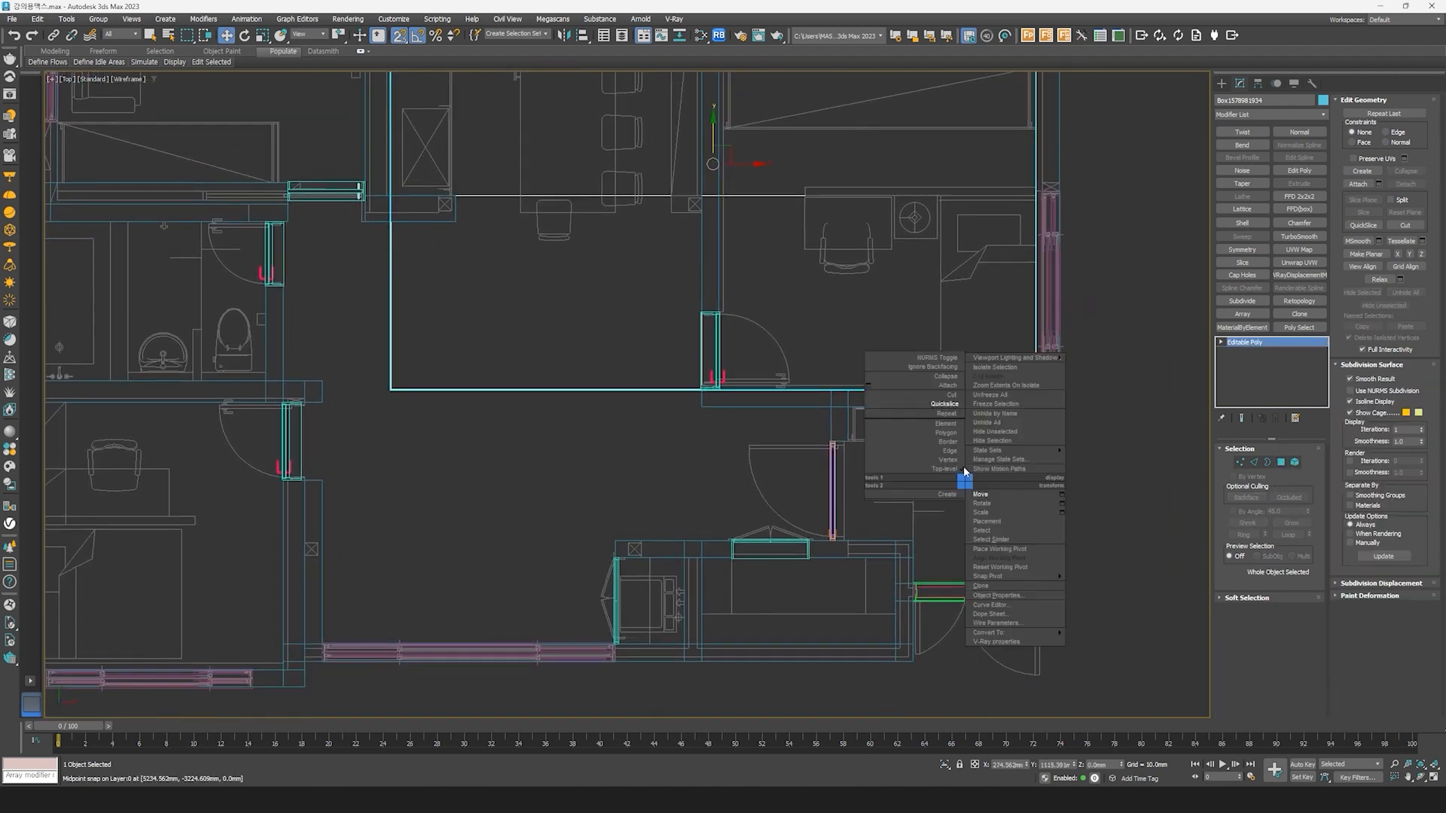
{"action": "left_click", "coordinate": [946, 402]}
{"action": "scroll", "coordinate": [931, 538], "scroll_direction": "up", "scroll_amount": 4}
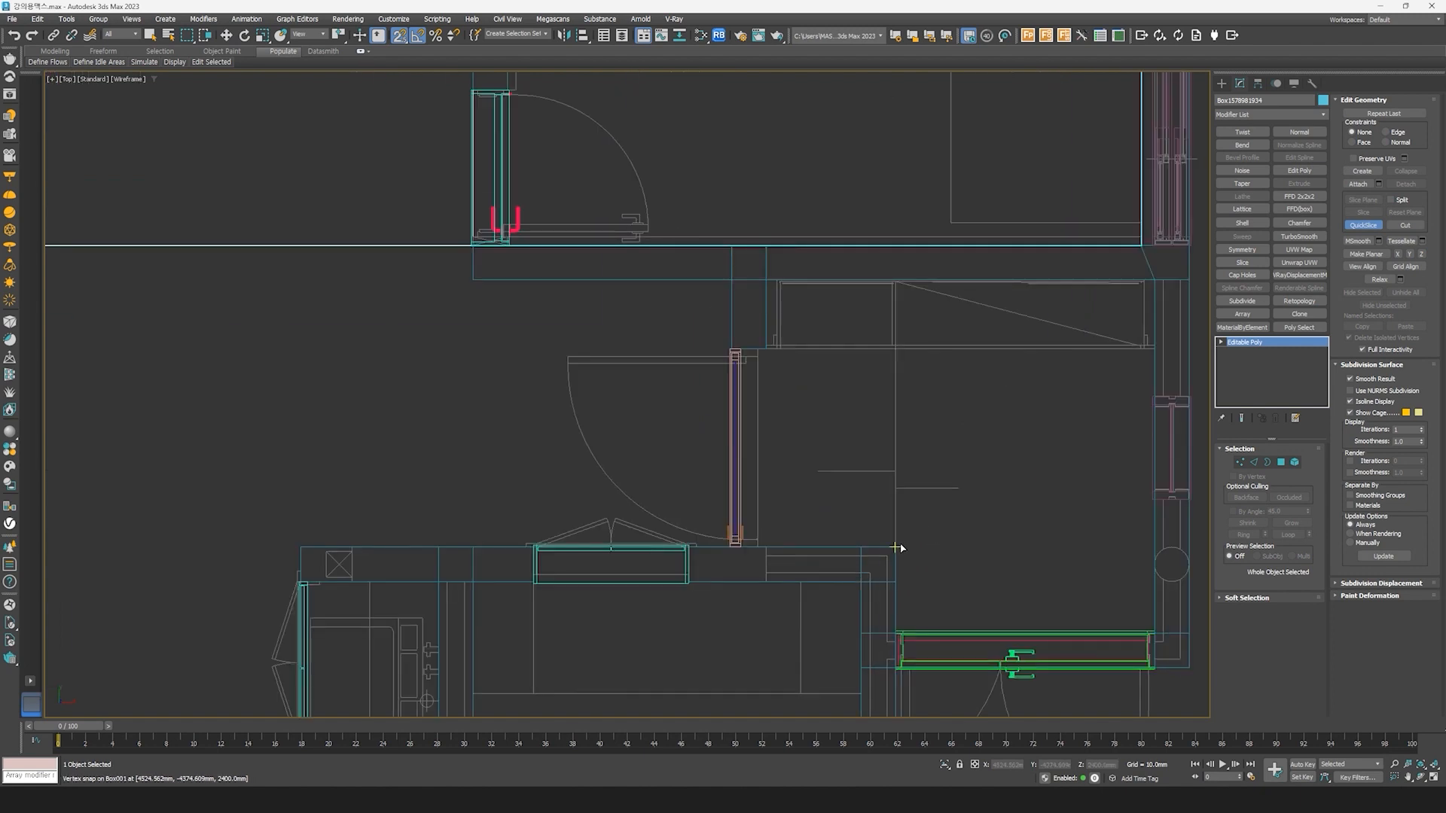
{"action": "left_click", "coordinate": [896, 477]}
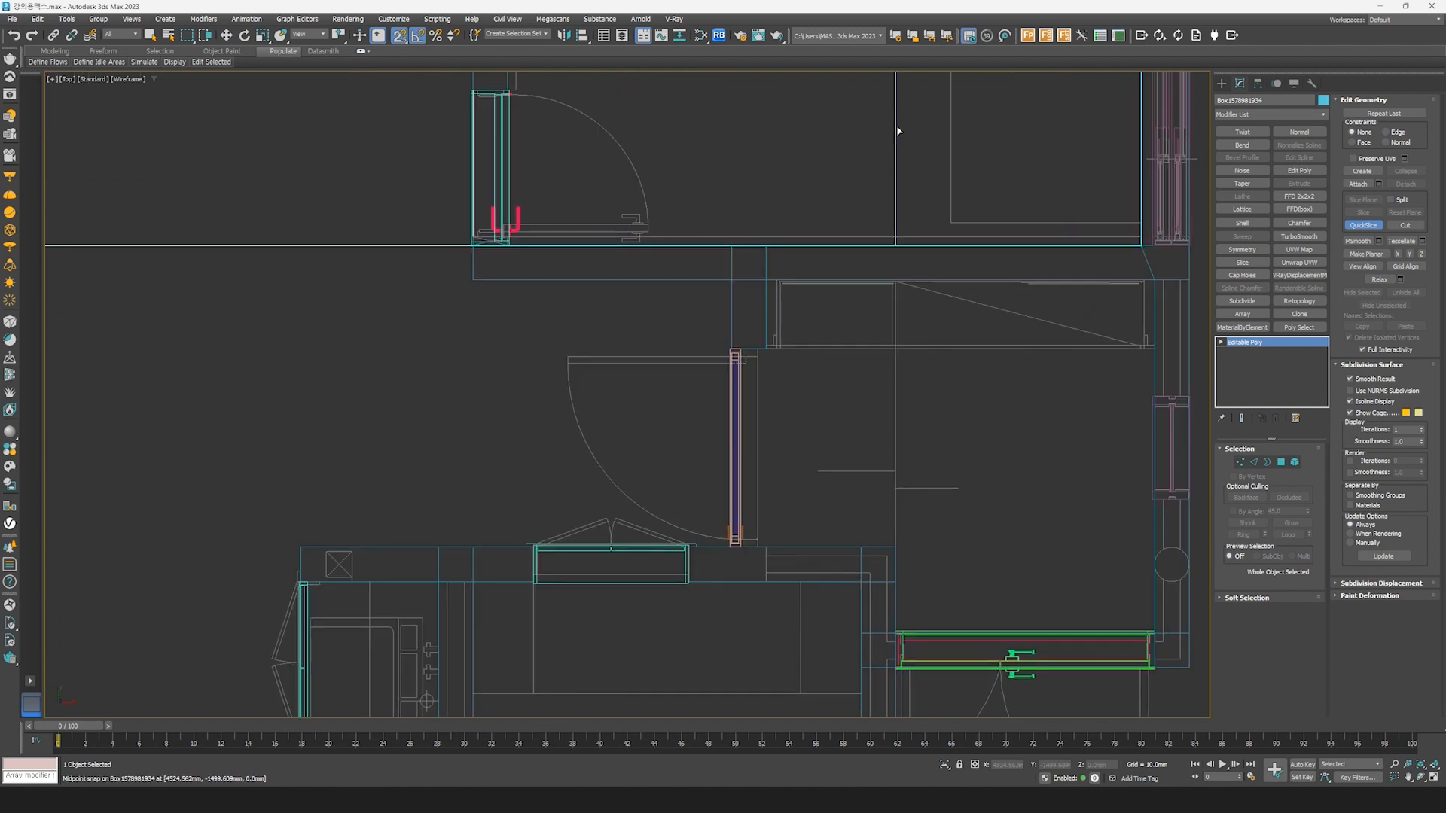
{"action": "left_click", "coordinate": [399, 36]}
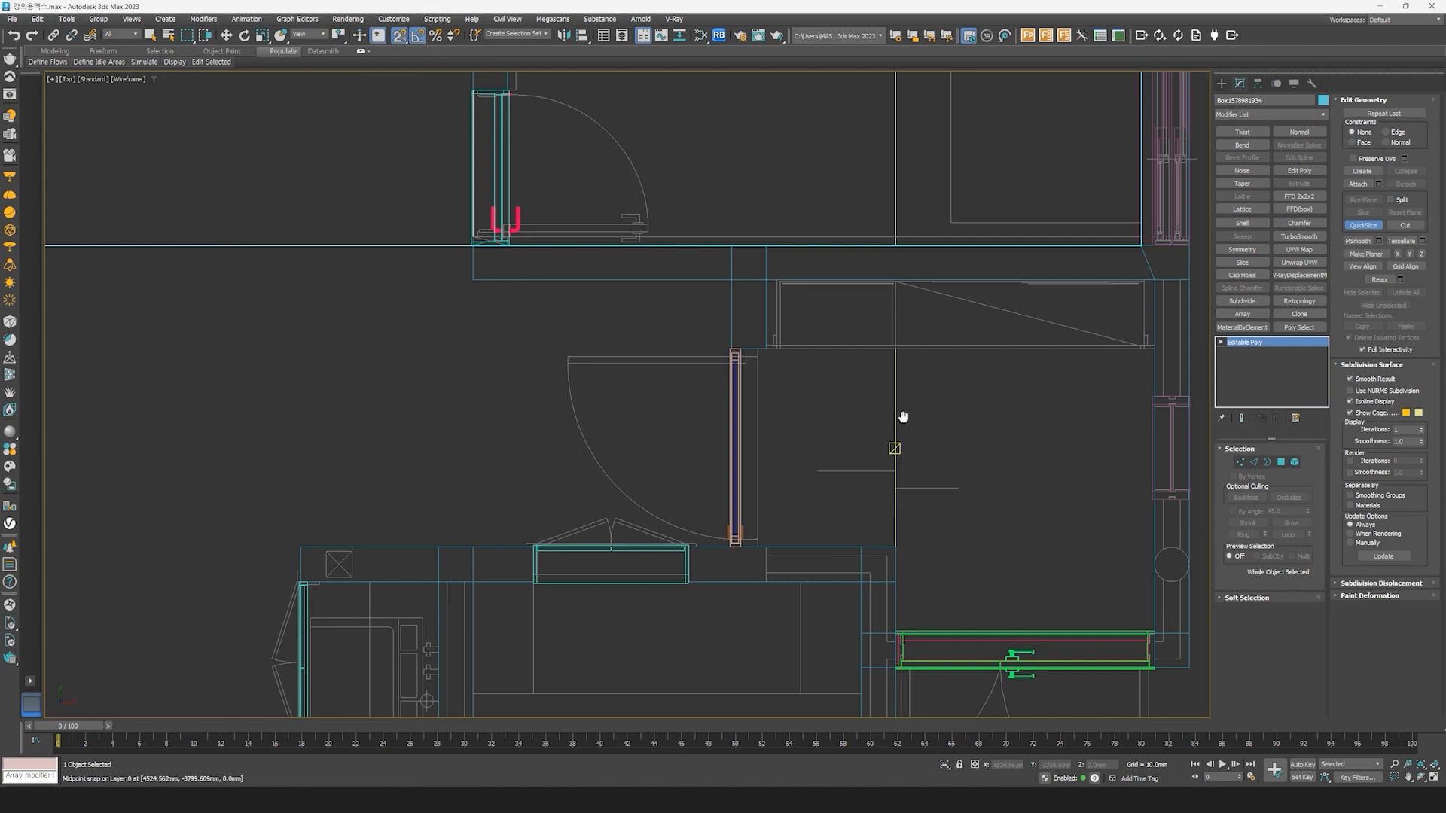
{"action": "scroll", "coordinate": [950, 445], "scroll_direction": "down", "scroll_amount": 4}
{"action": "key", "text": "w"}
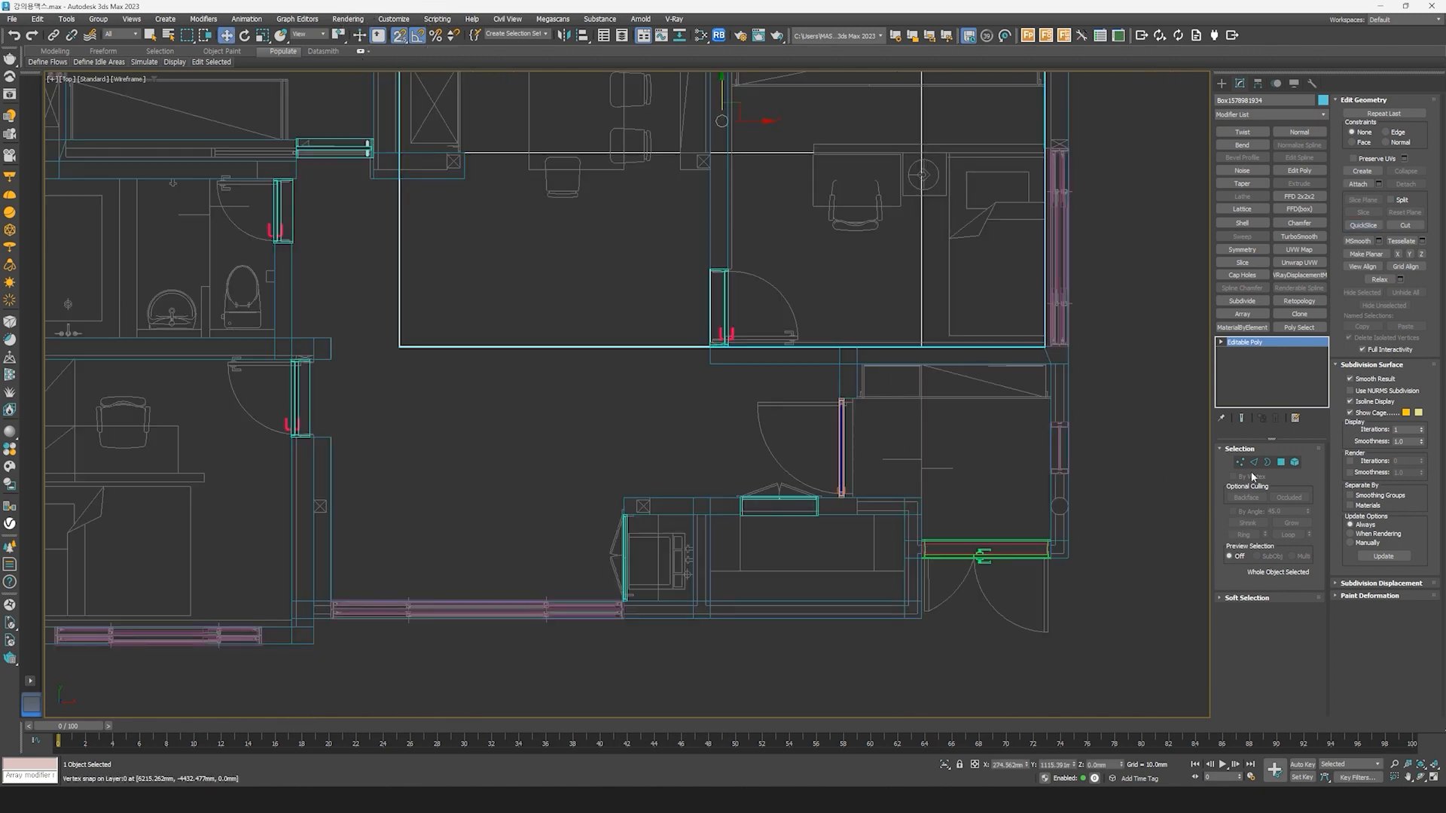
Step: Select the floor's lower side polygons up to the entrance slice and extend them down to the storage room's upper outer wall
{"action": "key", "text": "4"}
{"action": "left_click_drag", "start_coordinate": [368, 369], "coordinate": [951, 326]}
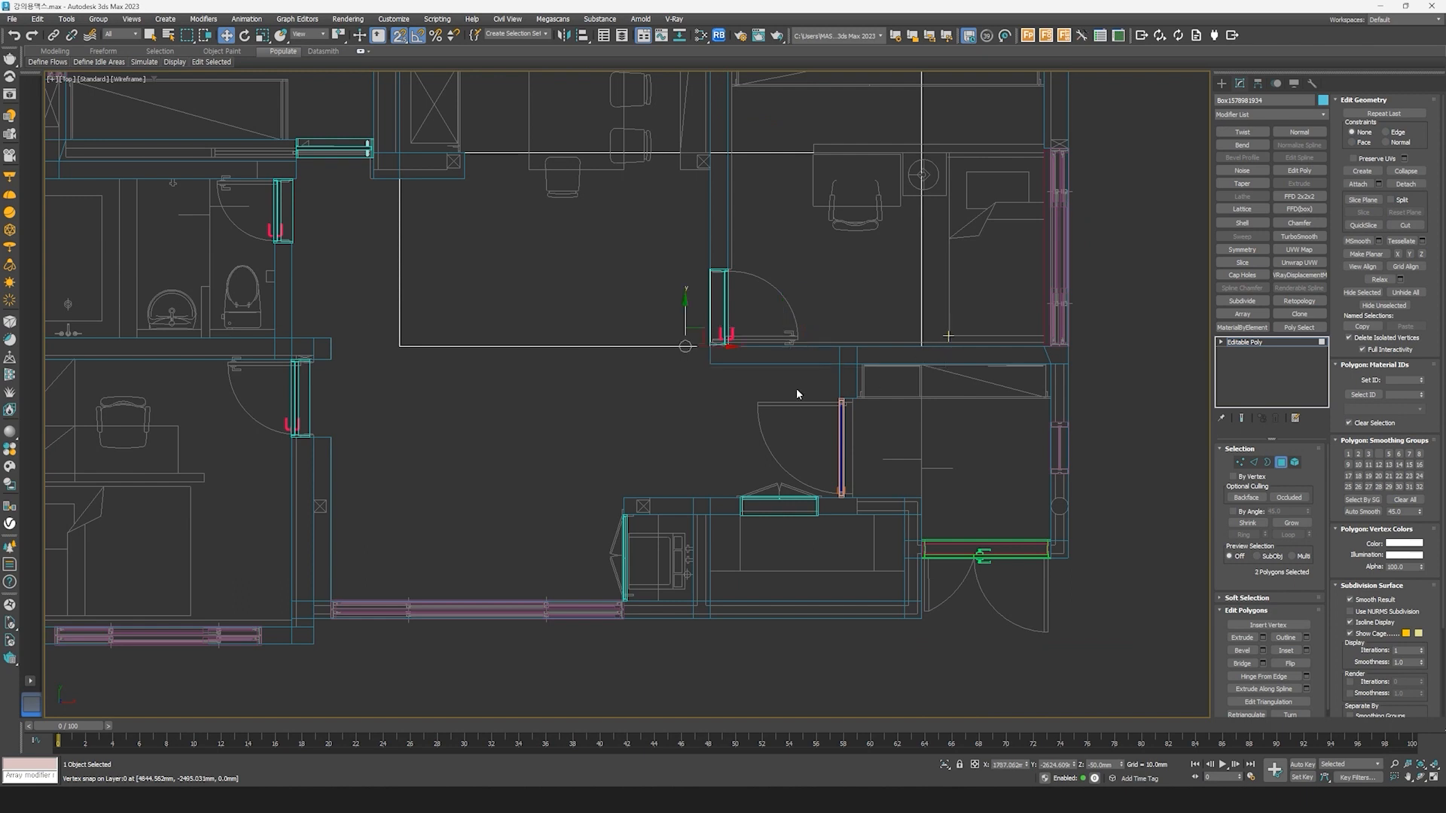
{"action": "left_click_drag", "start_coordinate": [686, 321], "coordinate": [917, 495]}
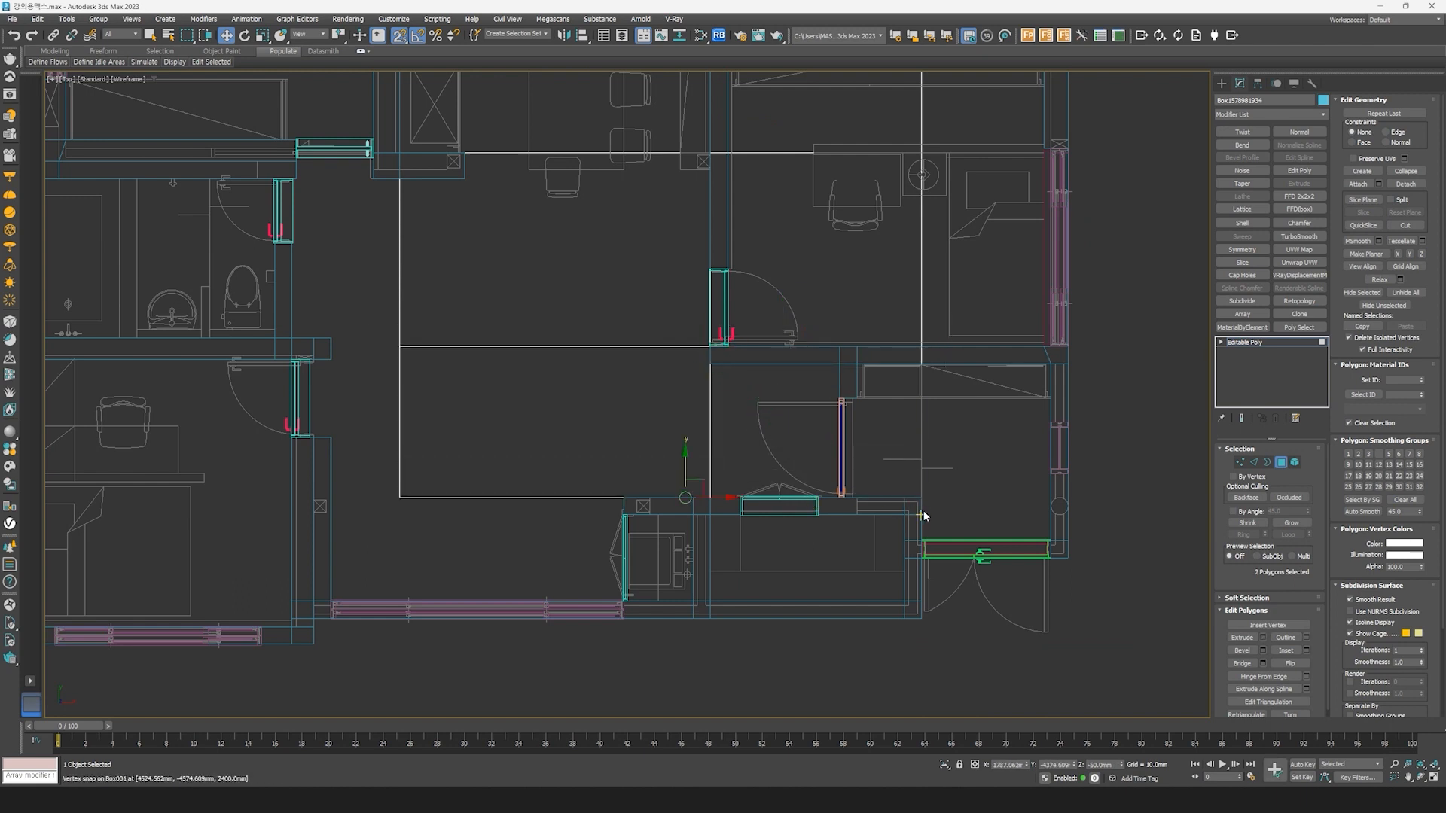
{"action": "left_click", "coordinate": [1282, 463]}
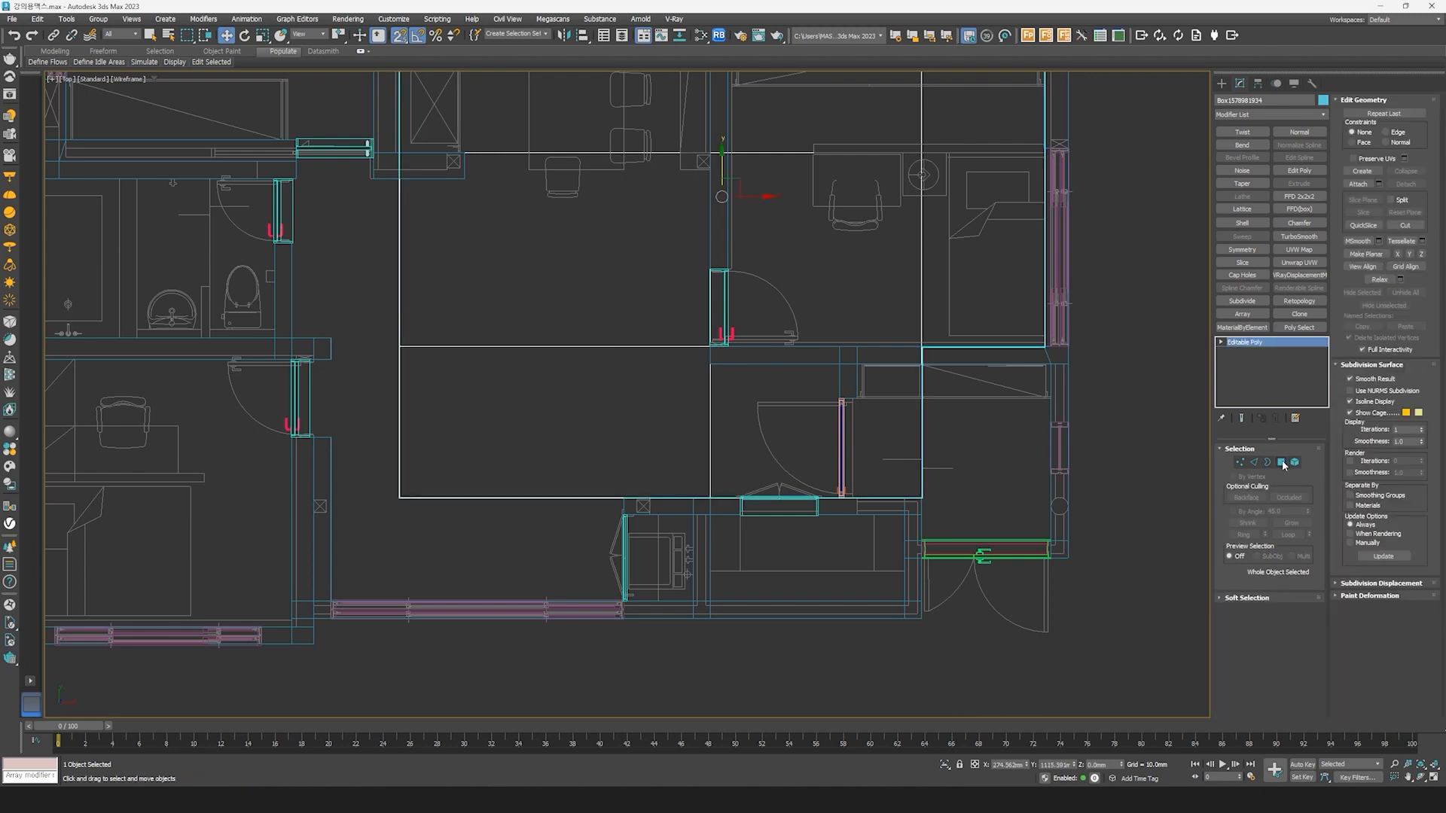
Step: QuickSlice the floor vertically in line with the storage room's inner side wall nearest the entrance
{"action": "right_click", "coordinate": [934, 514]}
{"action": "left_click", "coordinate": [880, 437]}
{"action": "scroll", "coordinate": [896, 514], "scroll_direction": "up", "scroll_amount": 3}
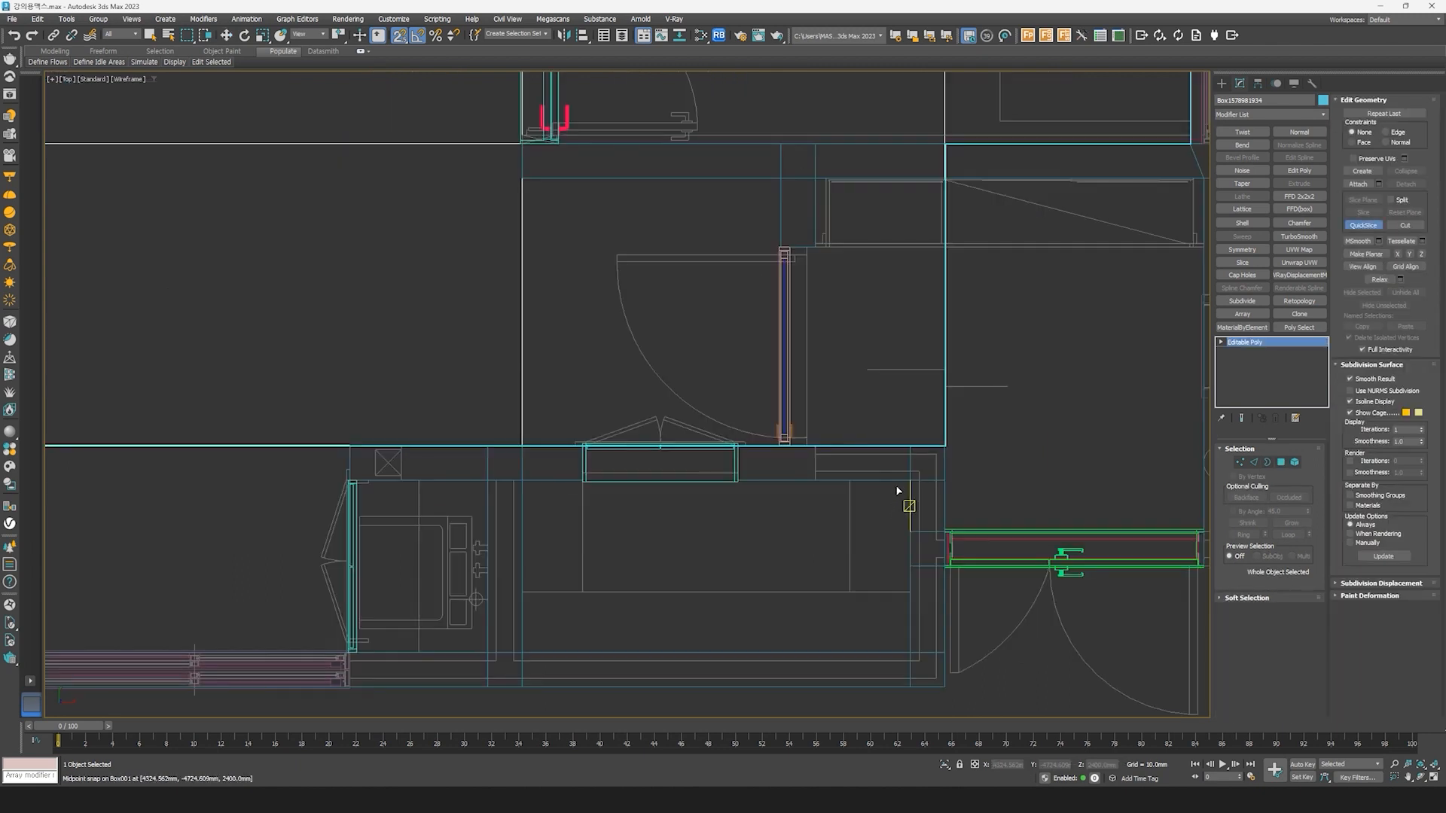
{"action": "left_click", "coordinate": [907, 505]}
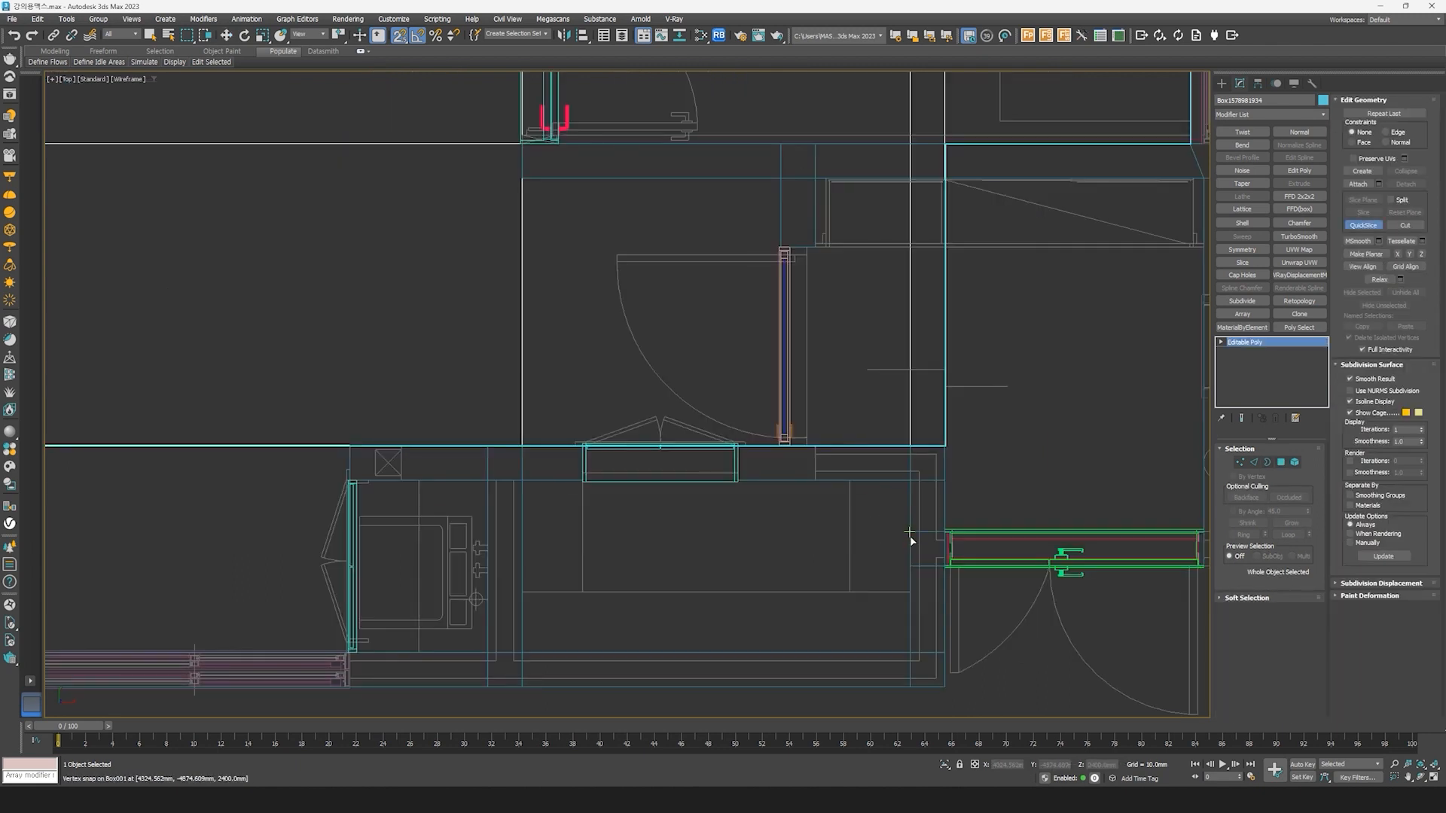
{"action": "left_click", "coordinate": [910, 536]}
{"action": "right_click", "coordinate": [910, 536]}
Step: Select the lower side polygons up to the storage room slice and extend them down to that room's lower inner wall
{"action": "left_click", "coordinate": [1279, 463]}
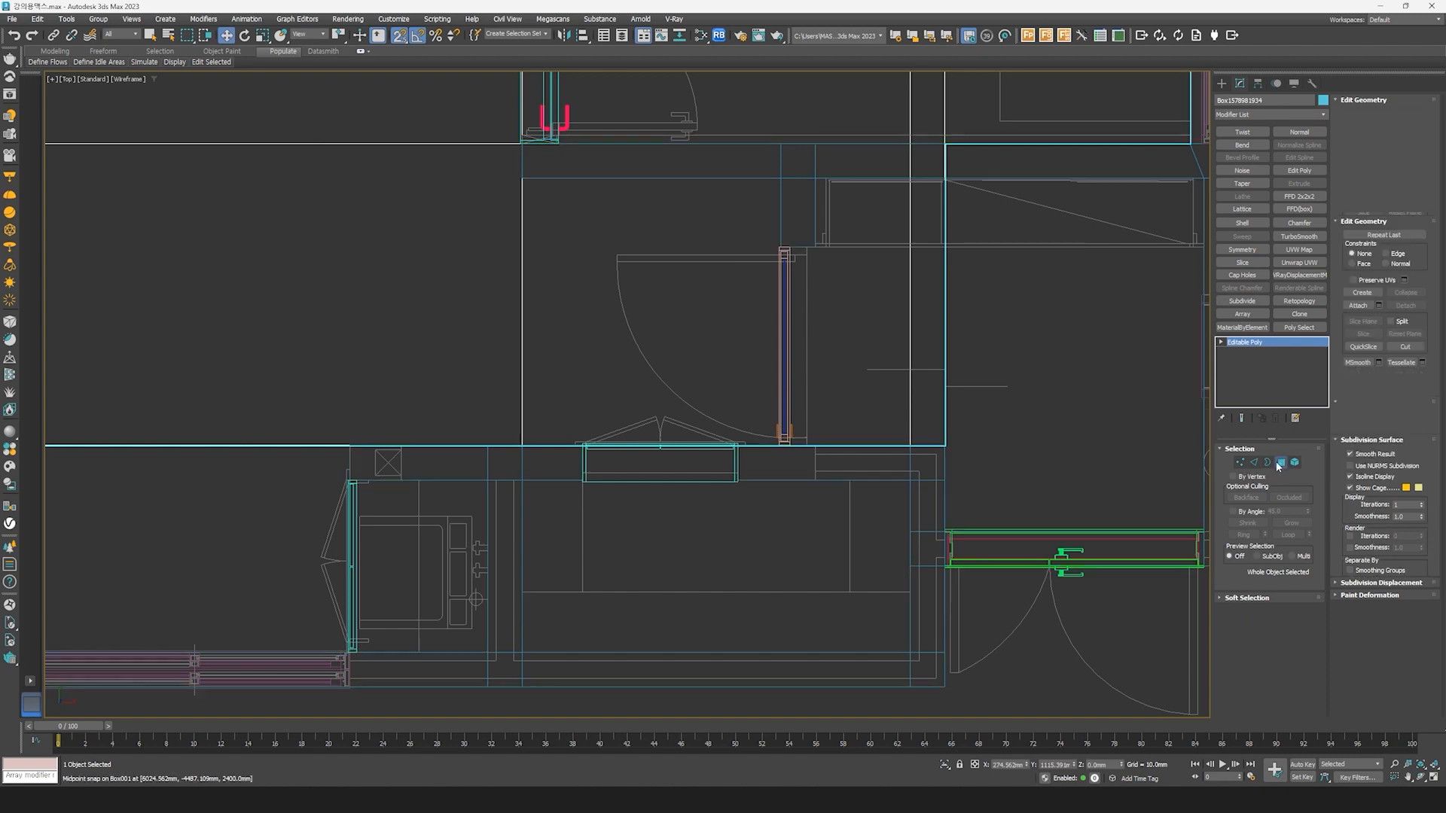
{"action": "scroll", "coordinate": [668, 461], "scroll_direction": "down", "scroll_amount": 4}
{"action": "left_click_drag", "start_coordinate": [298, 427], "coordinate": [855, 461]}
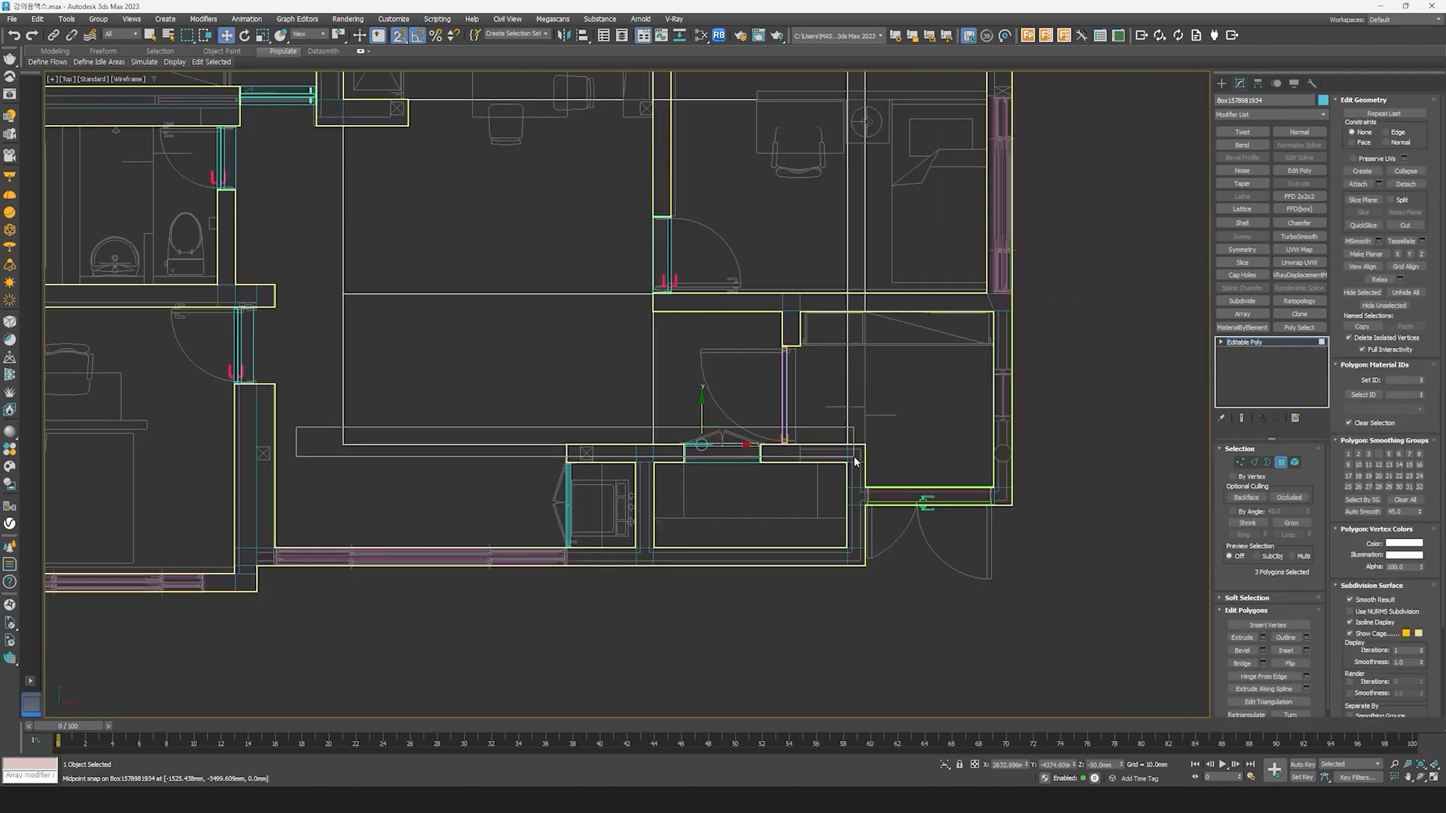
{"action": "scroll", "coordinate": [661, 475], "scroll_direction": "up", "scroll_amount": 2}
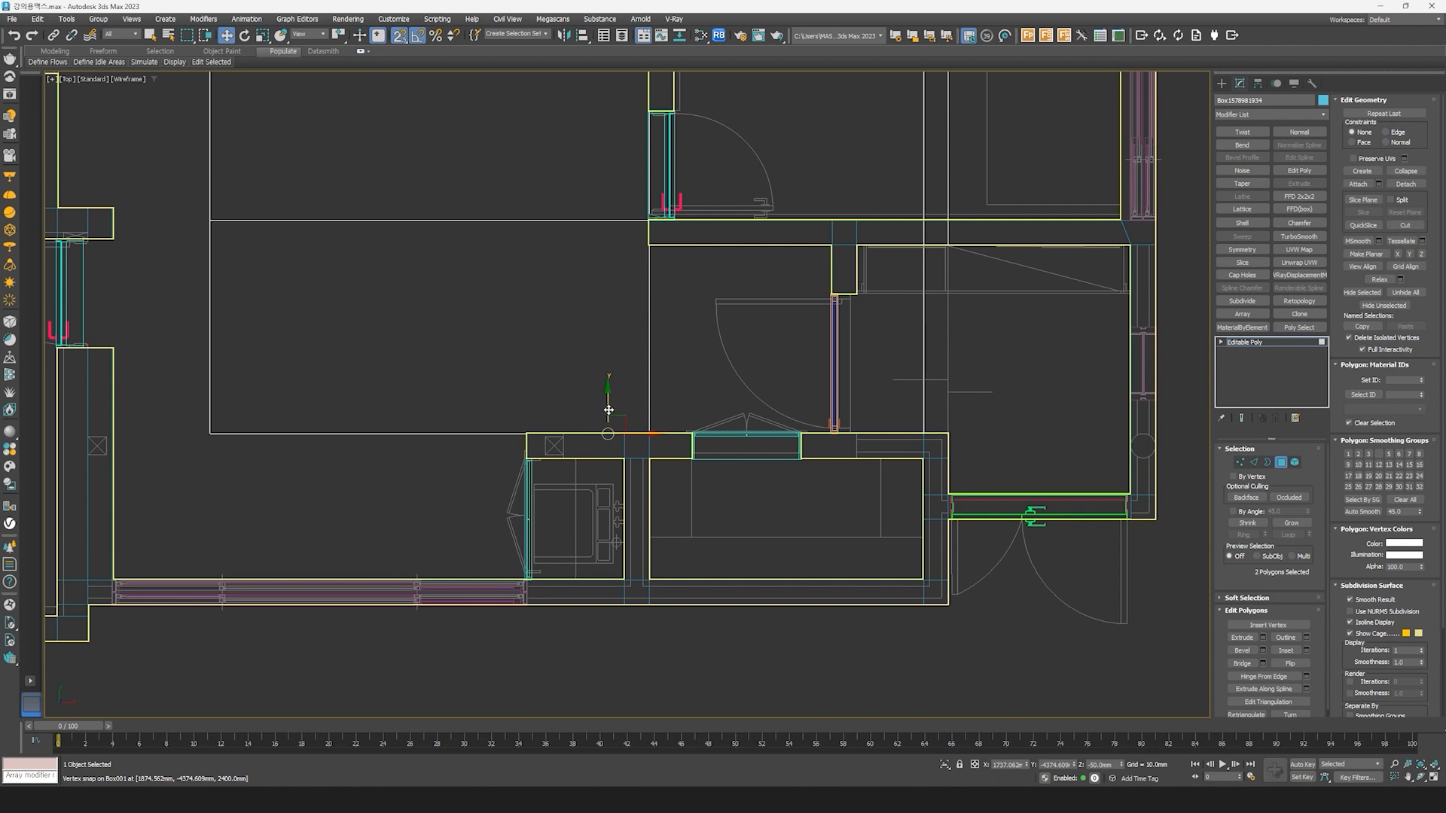
{"action": "left_click_drag", "start_coordinate": [608, 411], "coordinate": [928, 580]}
{"action": "scroll", "coordinate": [819, 624], "scroll_direction": "down", "scroll_amount": 4}
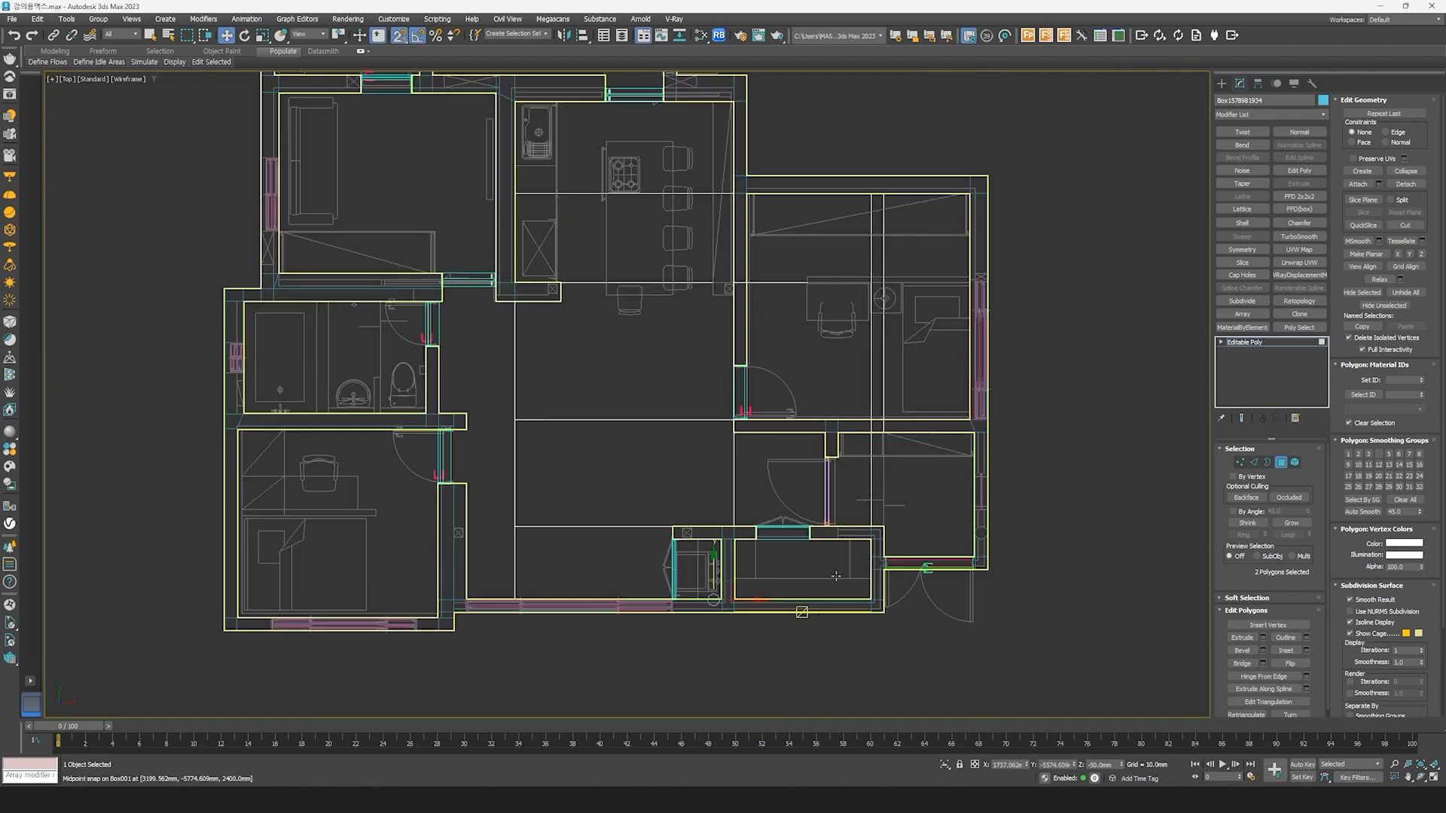
{"action": "middle_click_drag", "start_coordinate": [597, 519], "coordinate": [646, 558]}
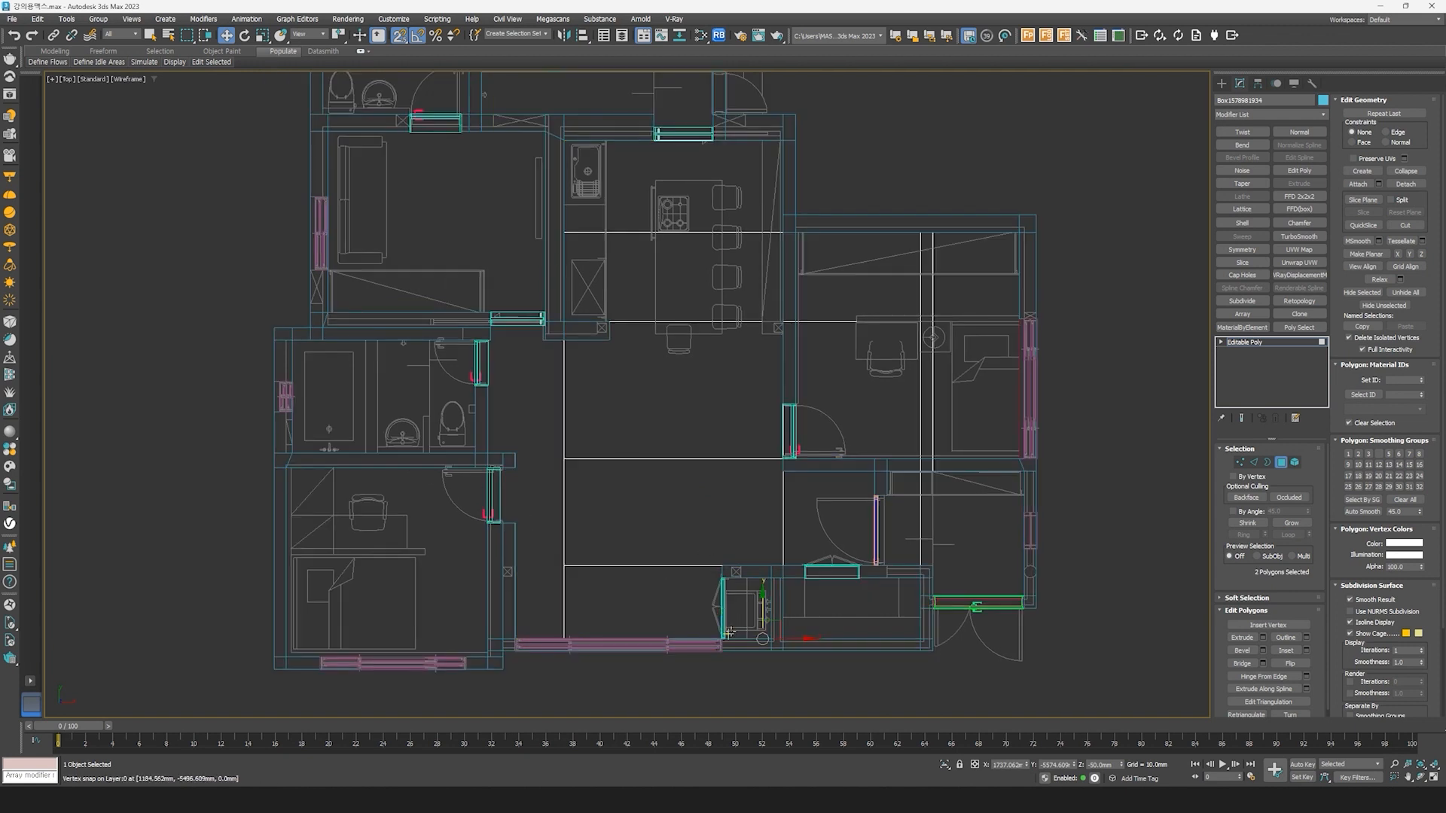
Step: Select all side polygons along the floor's left edge and extend them to the hallway face of the bathroom's door wall
{"action": "left_click", "coordinate": [539, 88]}
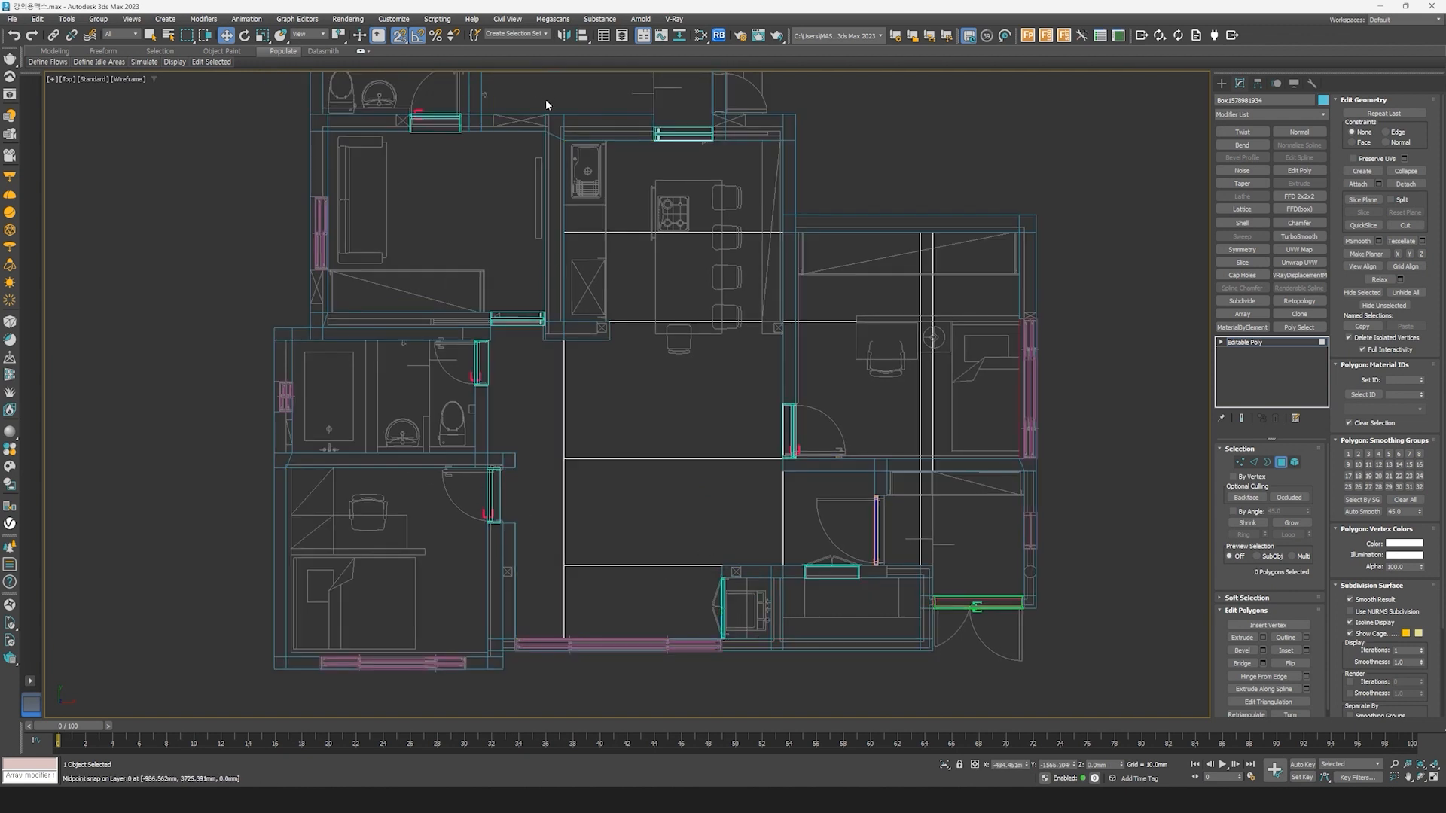
{"action": "left_click_drag", "start_coordinate": [545, 101], "coordinate": [598, 722]}
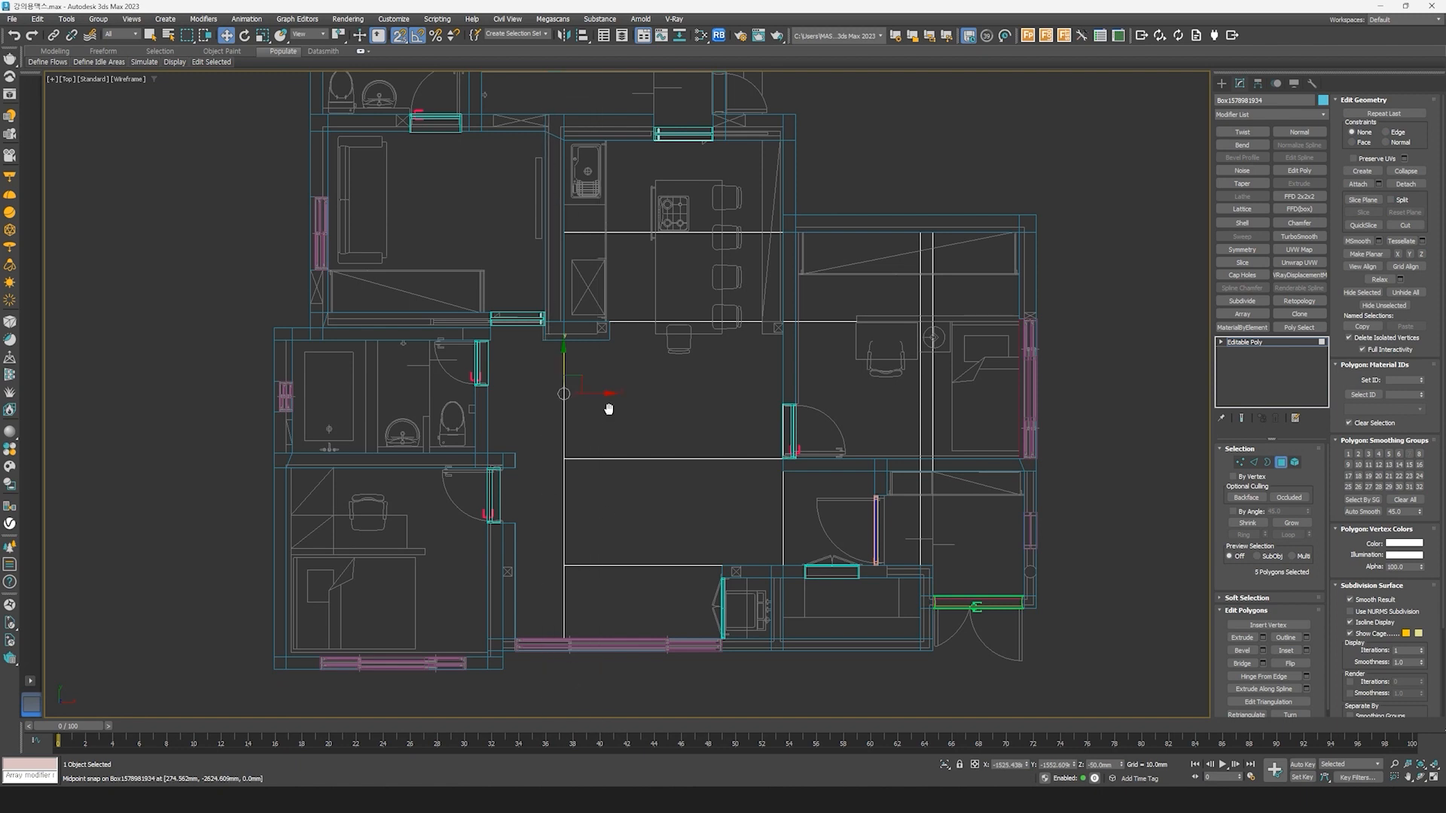
{"action": "middle_click_drag", "start_coordinate": [608, 409], "coordinate": [725, 413]}
{"action": "left_click_drag", "start_coordinate": [719, 405], "coordinate": [612, 465]}
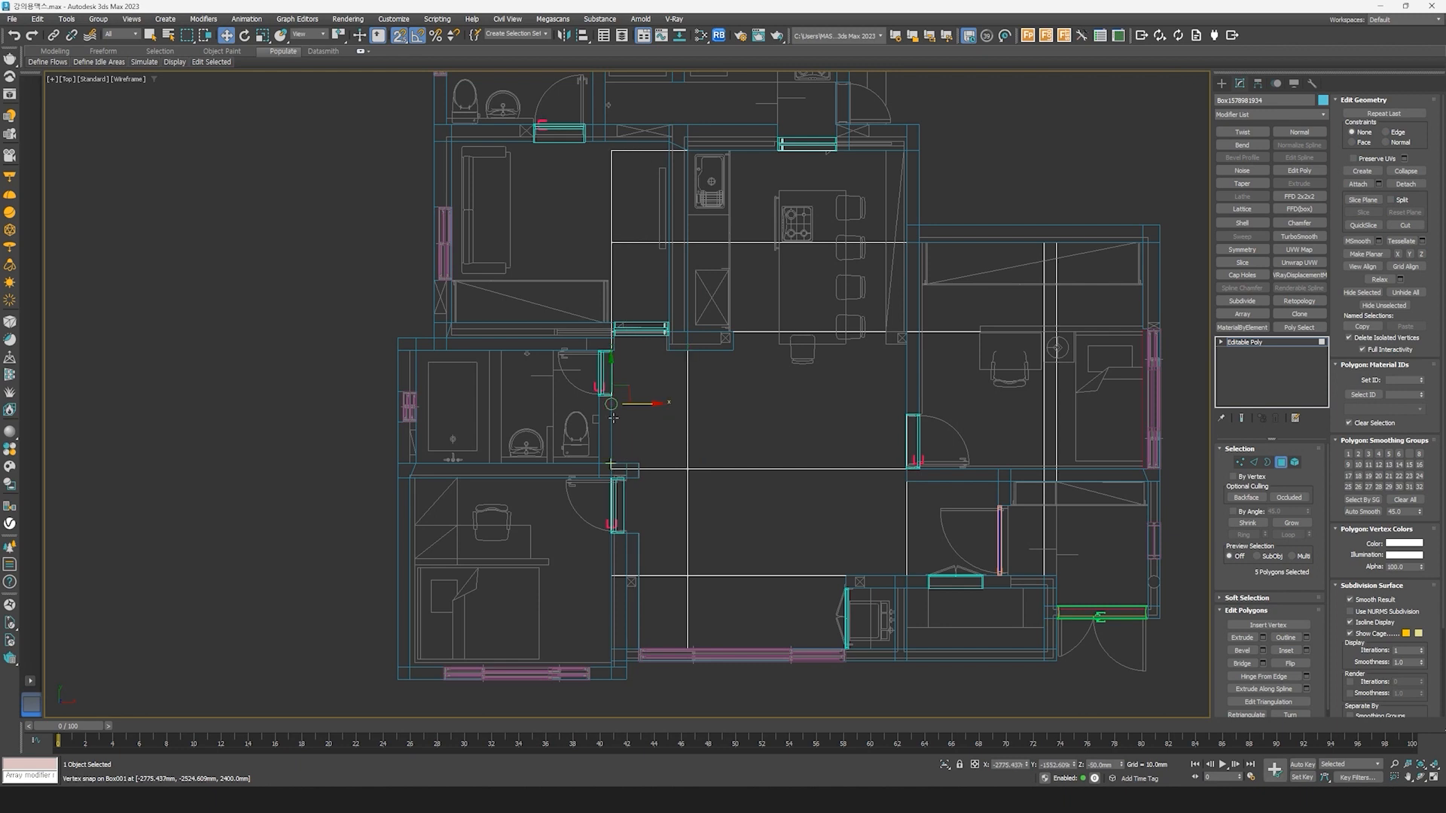
{"action": "scroll", "coordinate": [614, 418], "scroll_direction": "up", "scroll_amount": 5}
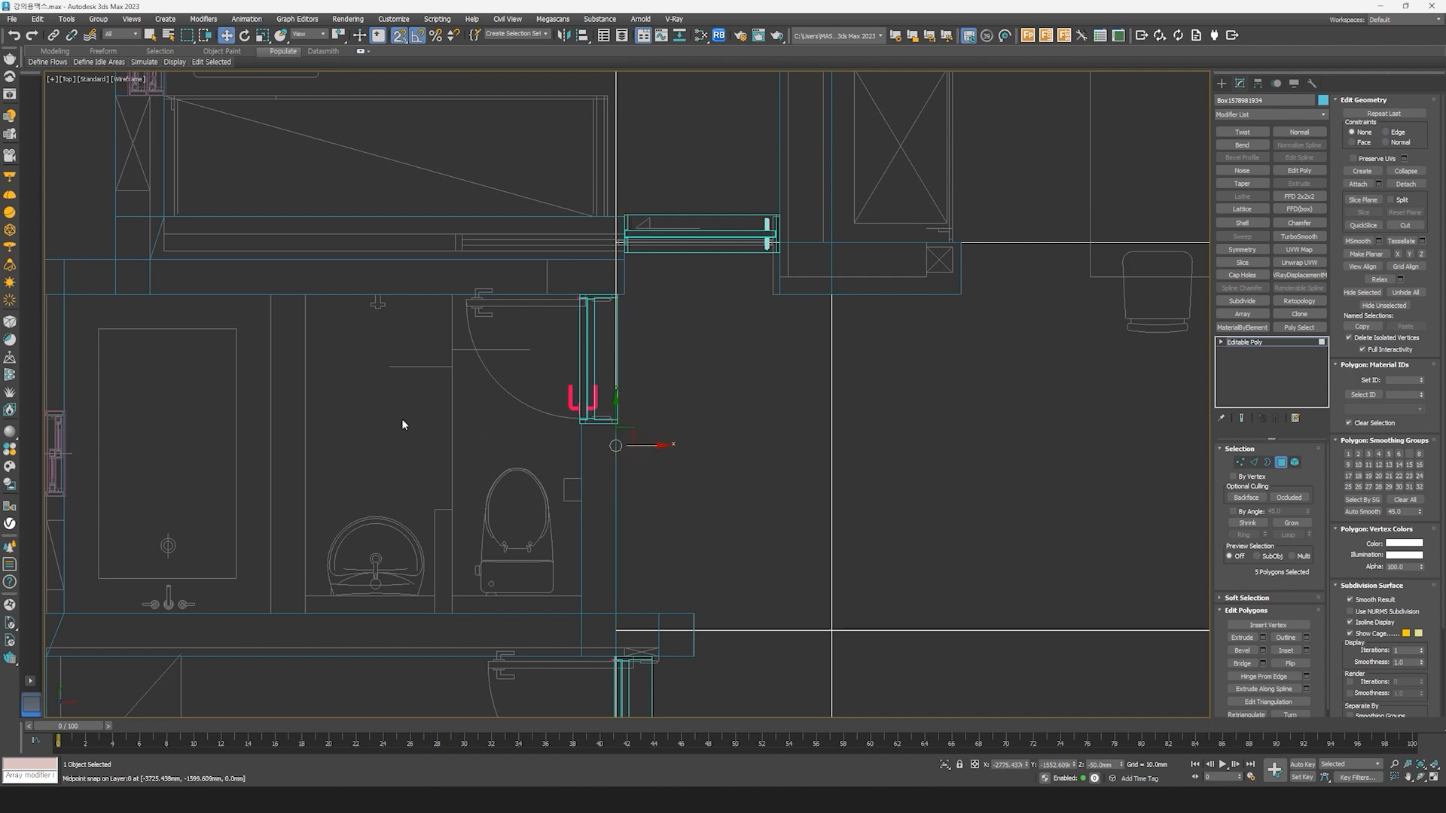
{"action": "middle_click_drag", "start_coordinate": [448, 429], "coordinate": [518, 423]}
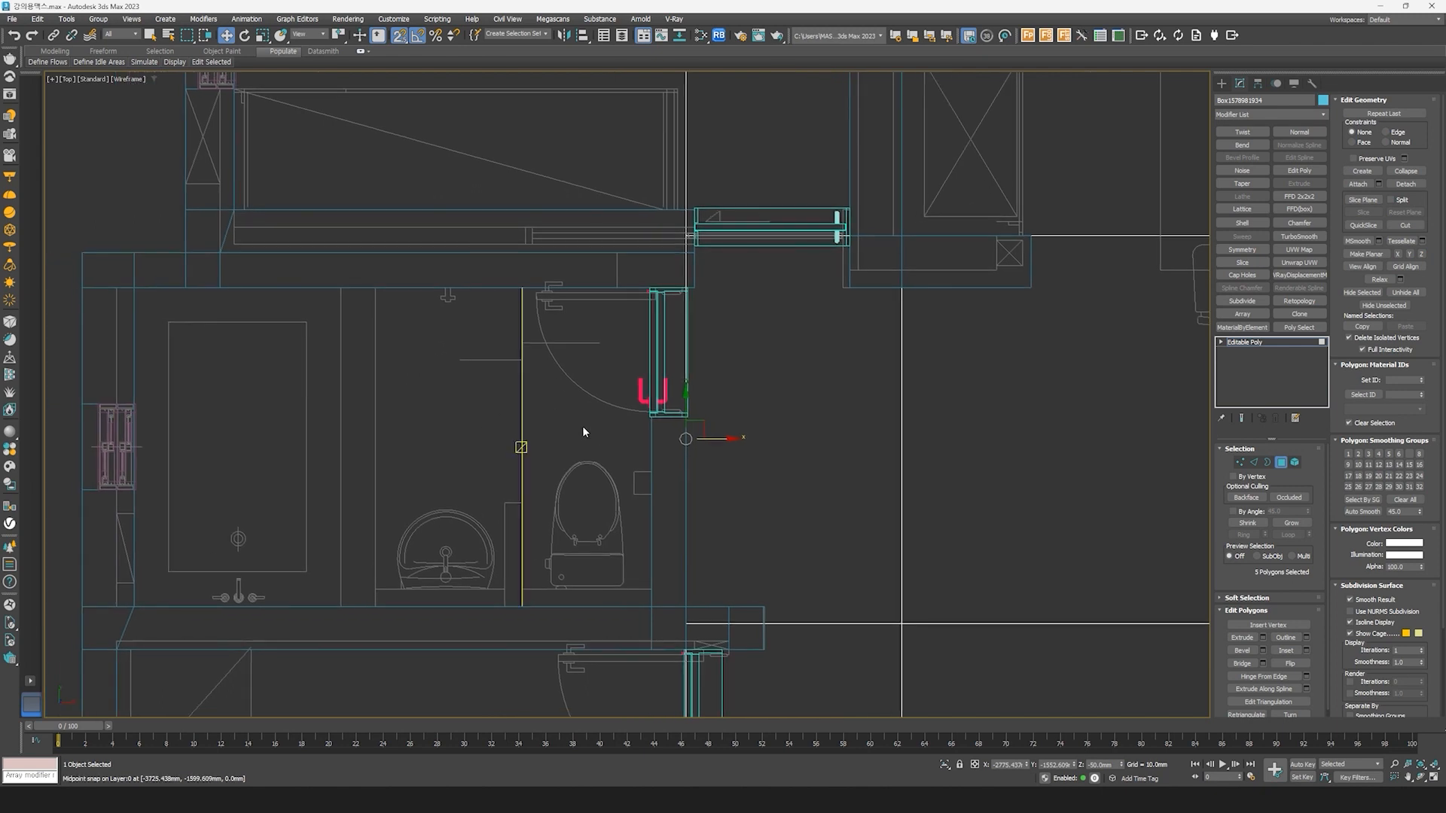
{"action": "scroll", "coordinate": [572, 456], "scroll_direction": "down", "scroll_amount": 2}
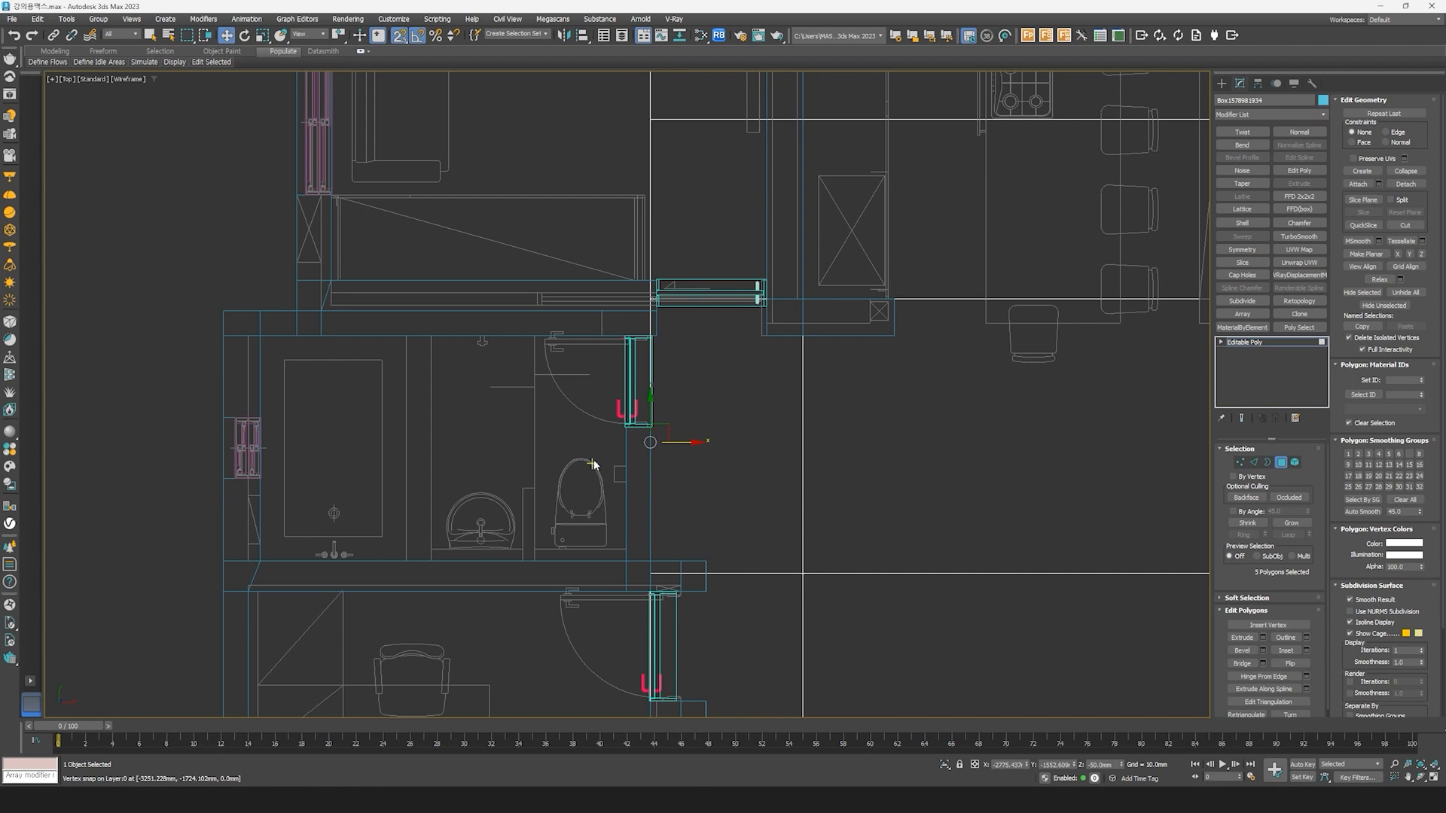
{"action": "scroll", "coordinate": [749, 336], "scroll_direction": "down", "scroll_amount": 2}
Step: QuickSlice the floor vertically along both jambs of the sliding door between the kitchen and the utility room
{"action": "middle_click_drag", "start_coordinate": [748, 335], "coordinate": [699, 549]}
{"action": "scroll", "coordinate": [669, 317], "scroll_direction": "down", "scroll_amount": 2}
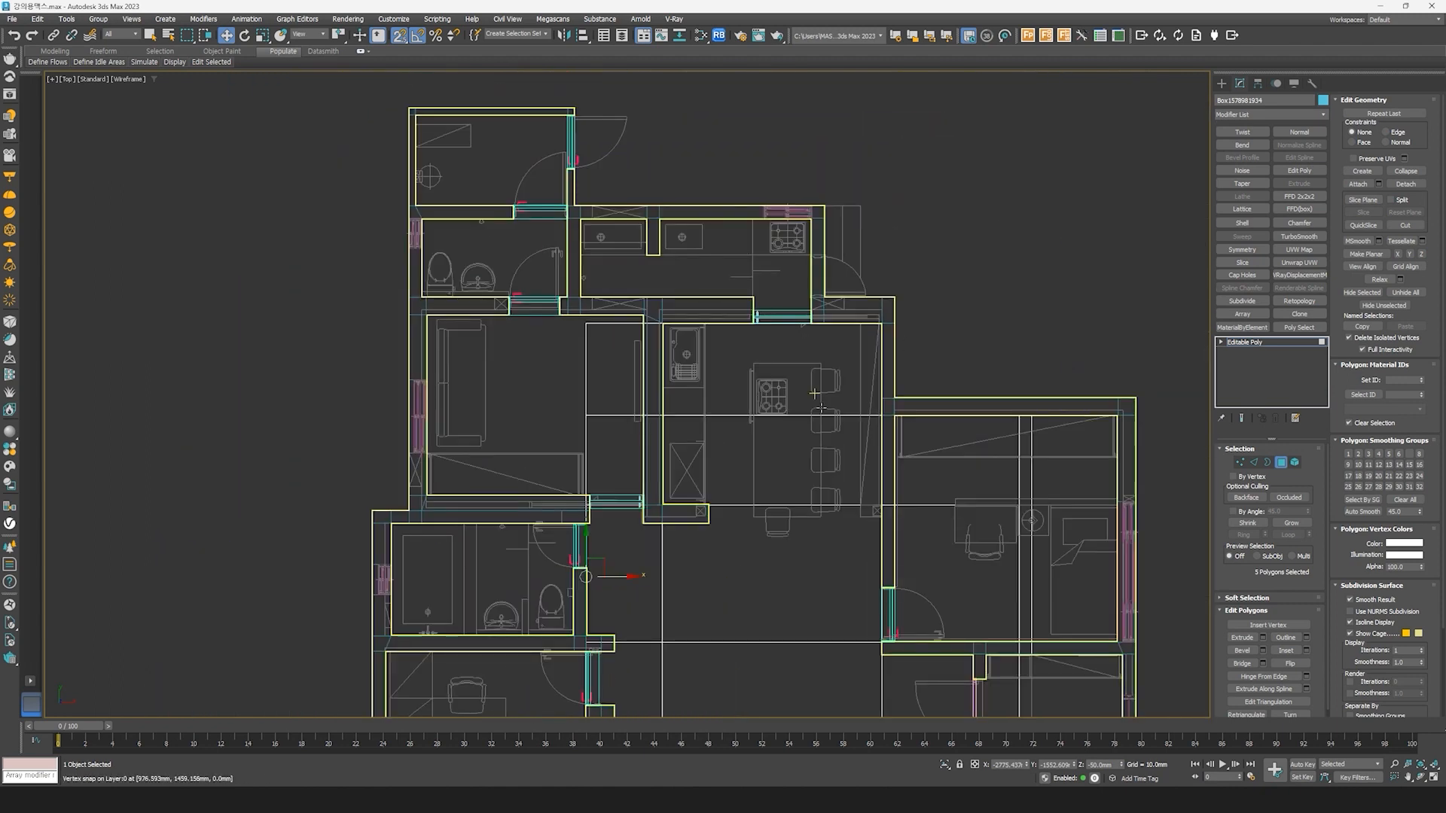
{"action": "middle_click_drag", "start_coordinate": [828, 376], "coordinate": [882, 310]}
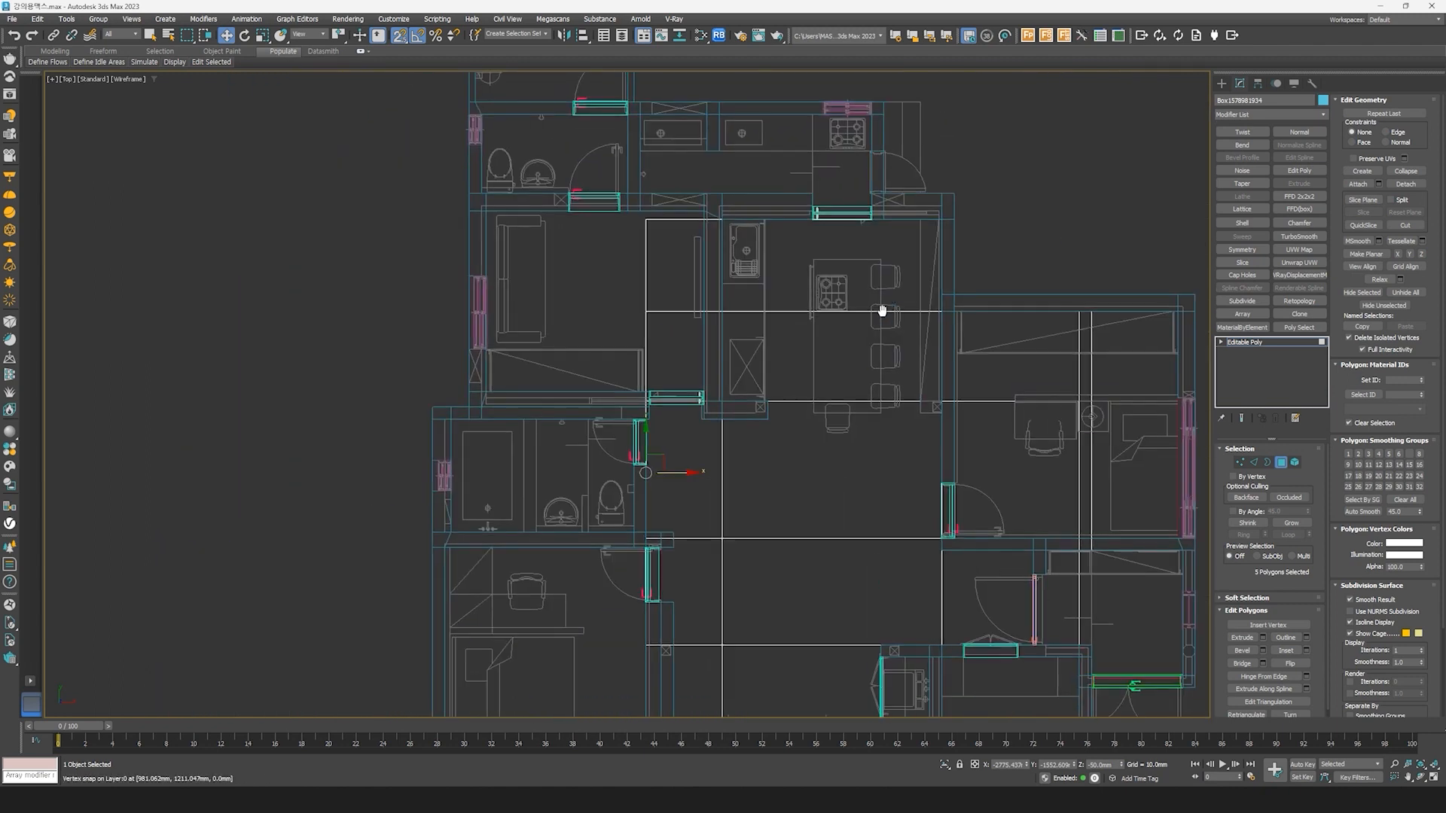
{"action": "left_click", "coordinate": [1282, 464]}
{"action": "scroll", "coordinate": [821, 301], "scroll_direction": "up", "scroll_amount": 3}
{"action": "right_click", "coordinate": [783, 362]}
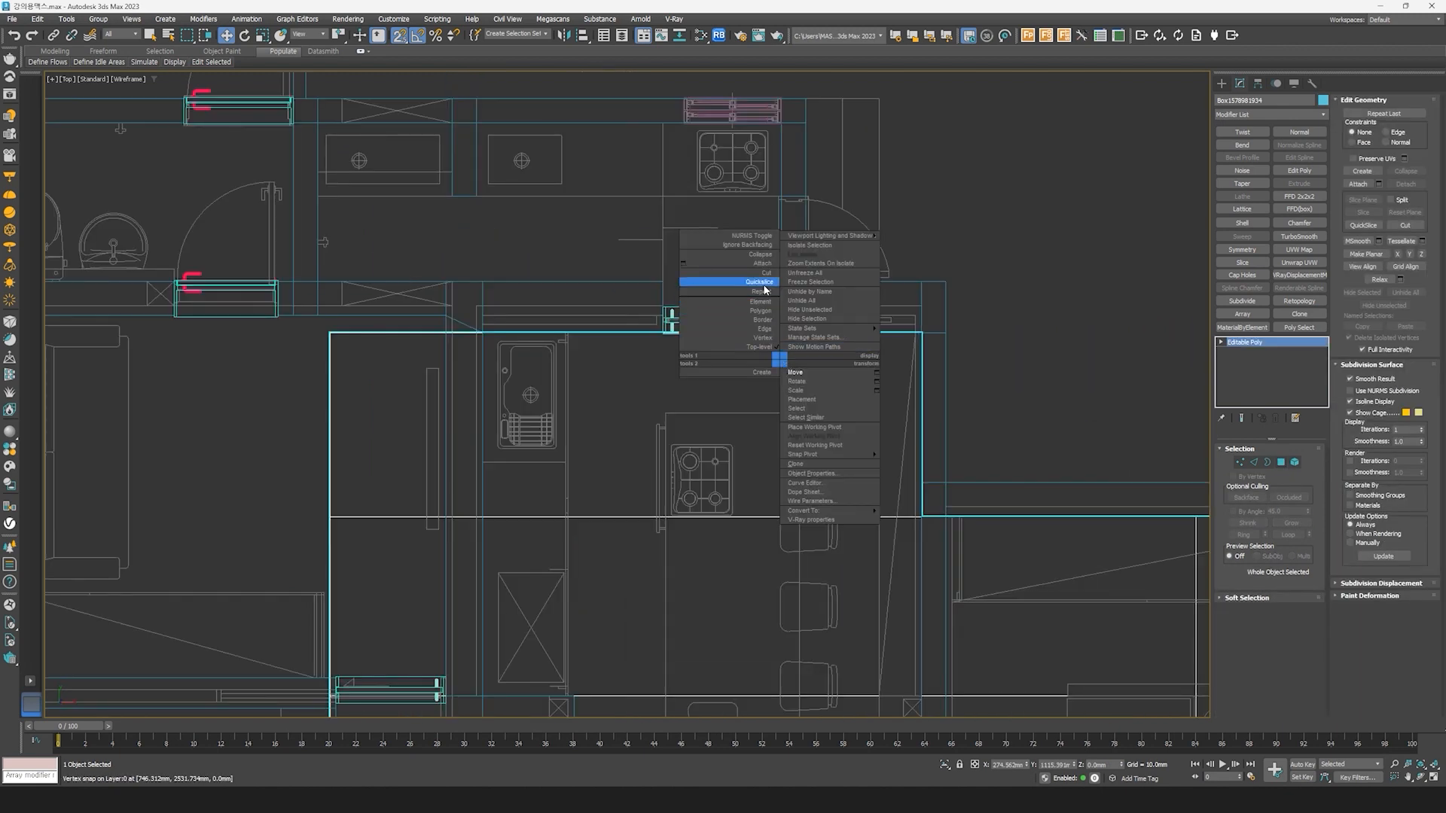
{"action": "left_click", "coordinate": [759, 282]}
{"action": "scroll", "coordinate": [785, 304], "scroll_direction": "up", "scroll_amount": 4}
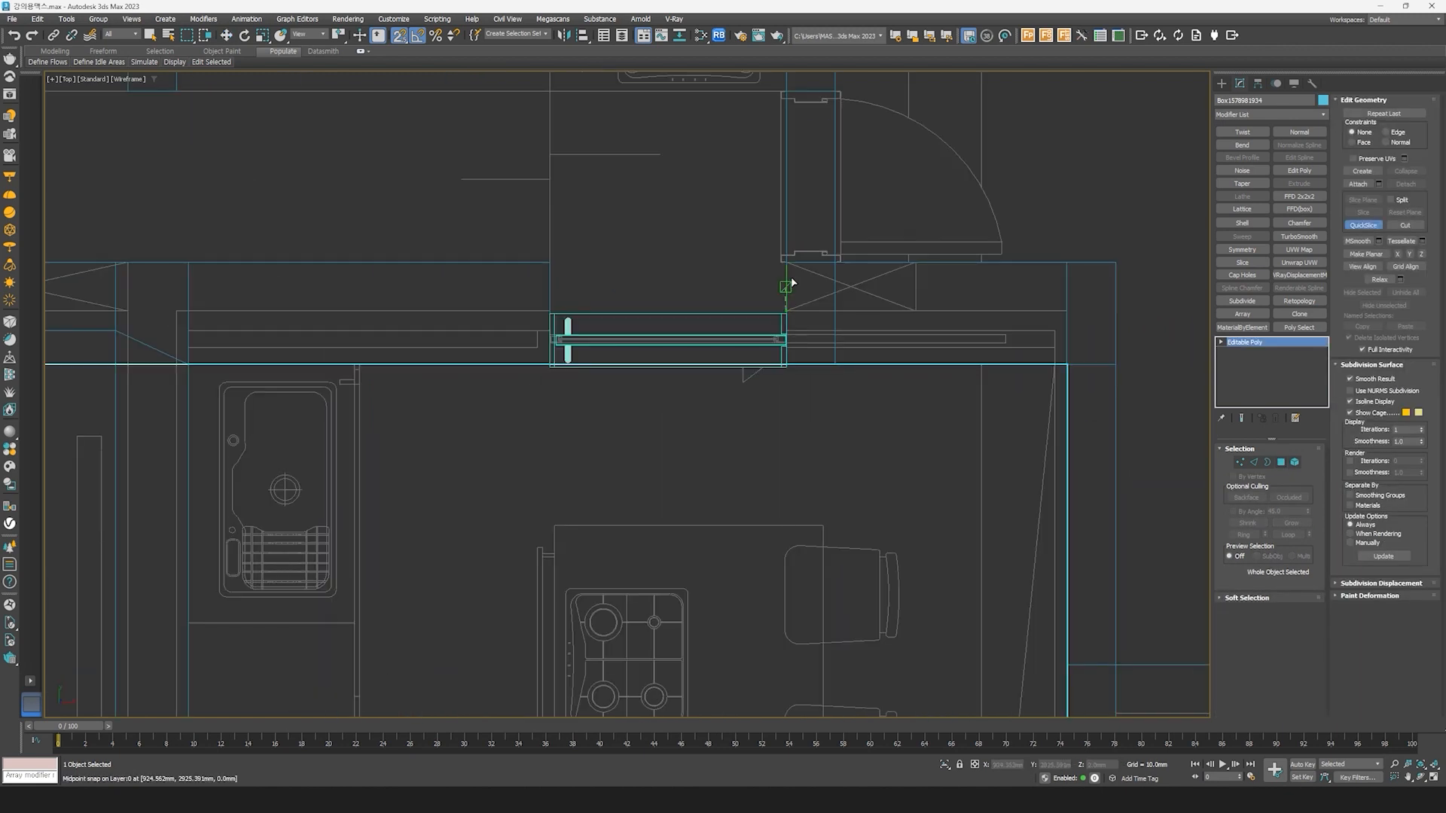
{"action": "left_click", "coordinate": [787, 285]}
{"action": "left_click", "coordinate": [550, 265]}
{"action": "scroll", "coordinate": [724, 402], "scroll_direction": "down", "scroll_amount": 2}
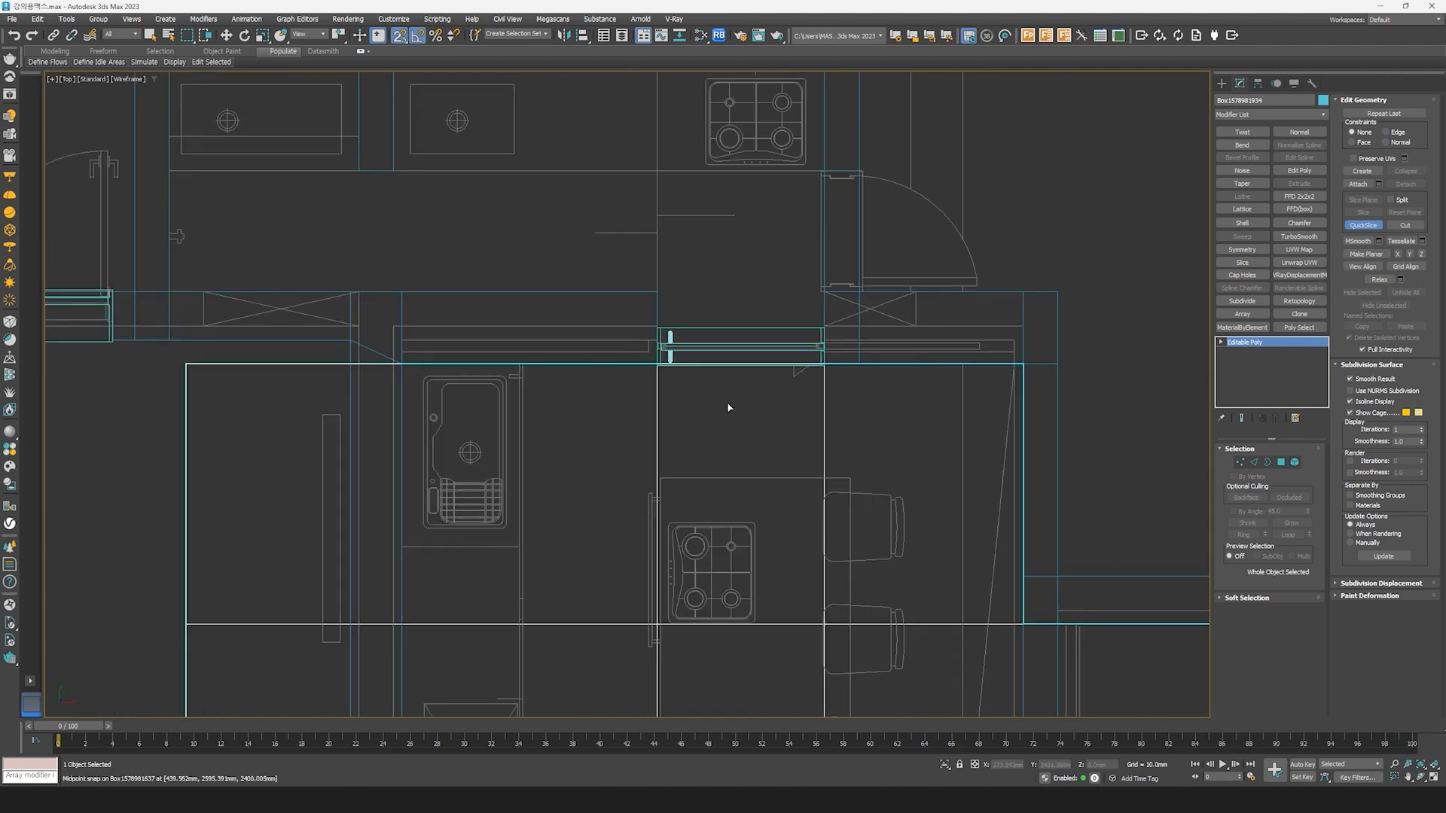
{"action": "right_click", "coordinate": [731, 408]}
Step: Select the upper side polygon between the two door slices and extend it to the utility room's upper inner wall
{"action": "left_click", "coordinate": [1281, 462]}
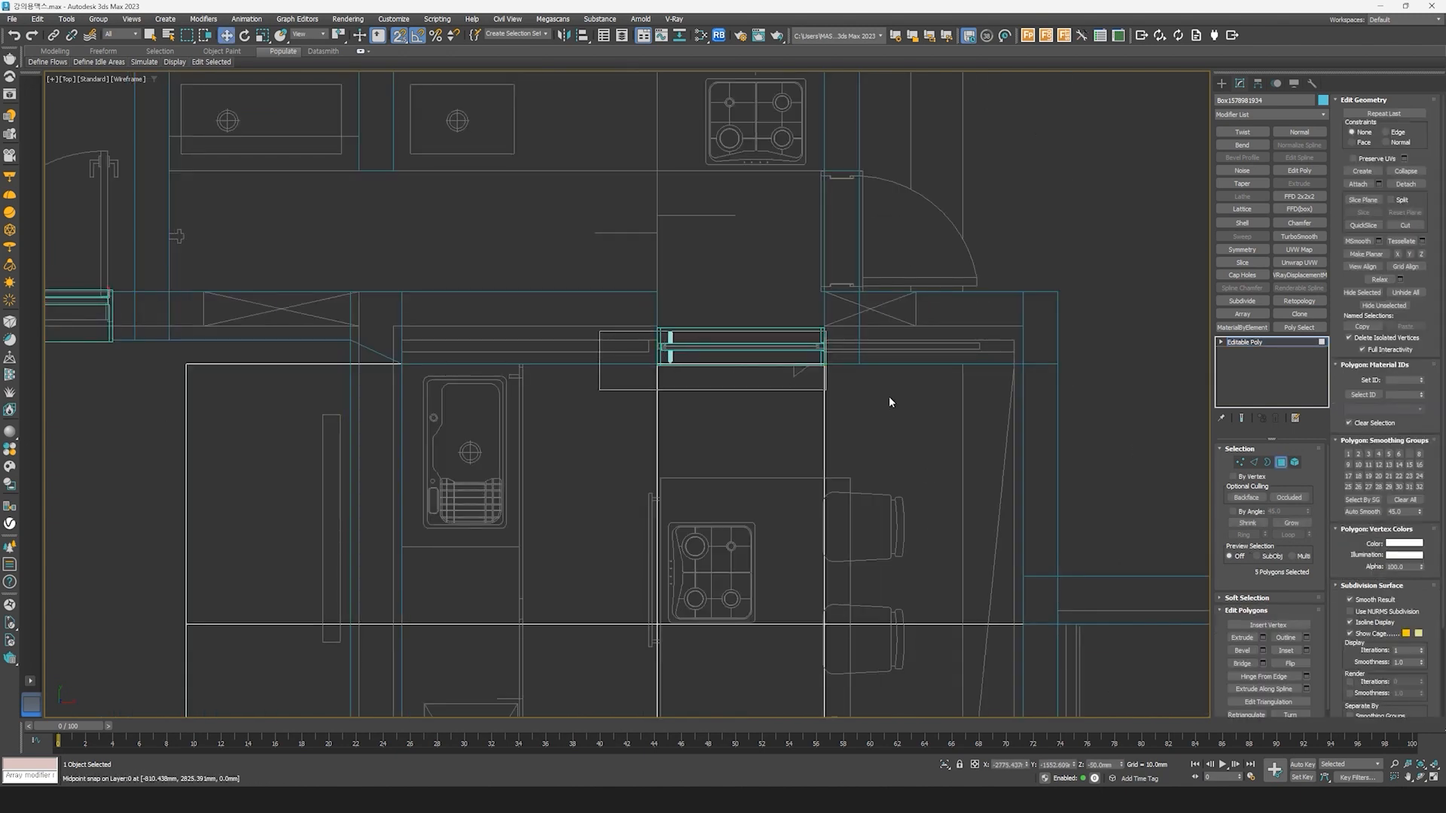
{"action": "left_click", "coordinate": [739, 350]}
{"action": "middle_click_drag", "start_coordinate": [739, 351], "coordinate": [752, 505]}
{"action": "left_click_drag", "start_coordinate": [751, 504], "coordinate": [671, 222]}
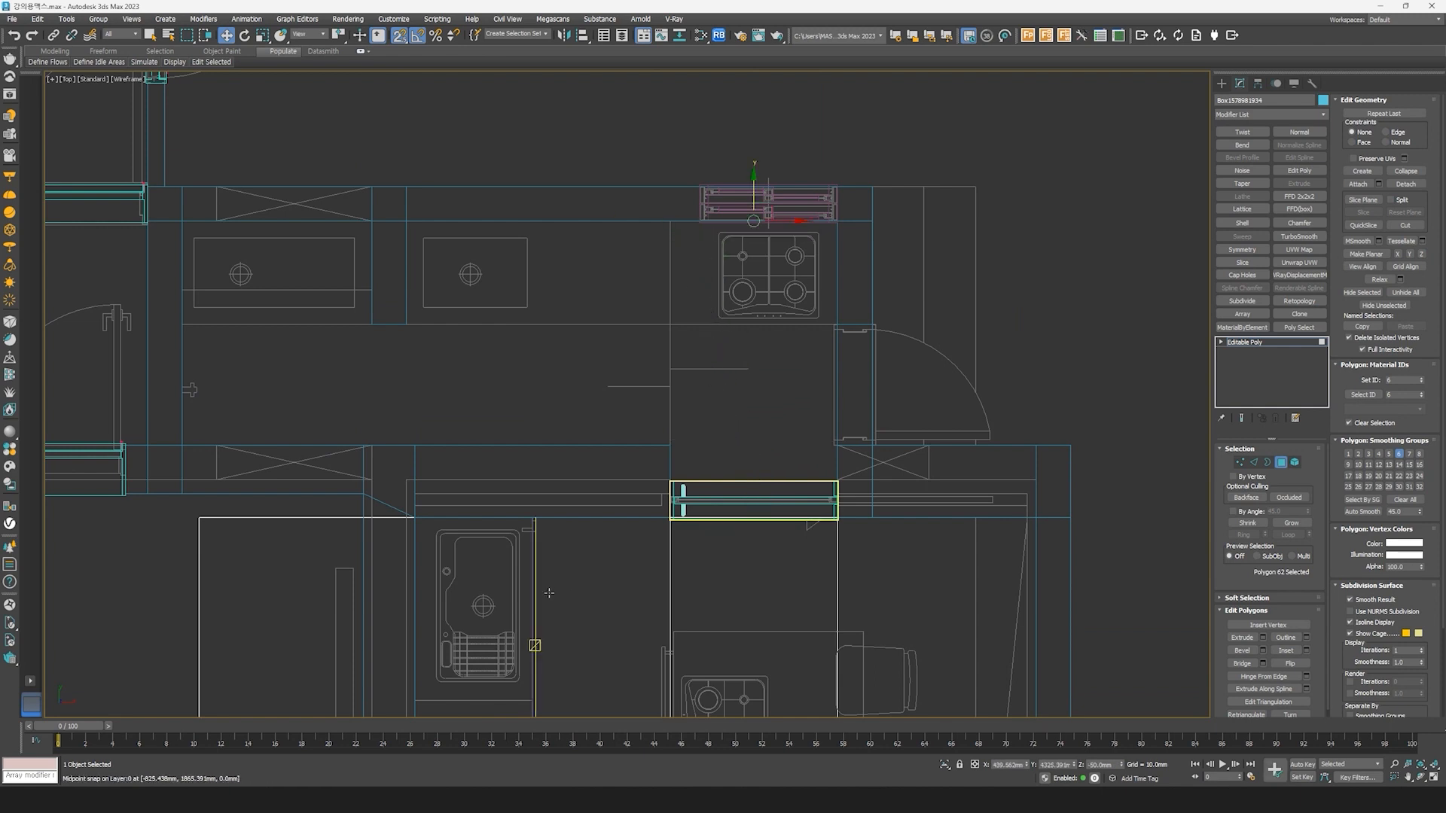
Step: QuickSlice the floor vertically in line with the sofa room's inner wall on the kitchen side
{"action": "middle_click_drag", "start_coordinate": [535, 645], "coordinate": [840, 386]}
{"action": "scroll", "coordinate": [840, 386], "scroll_direction": "down", "scroll_amount": 2}
{"action": "middle_click_drag", "start_coordinate": [639, 383], "coordinate": [678, 343]}
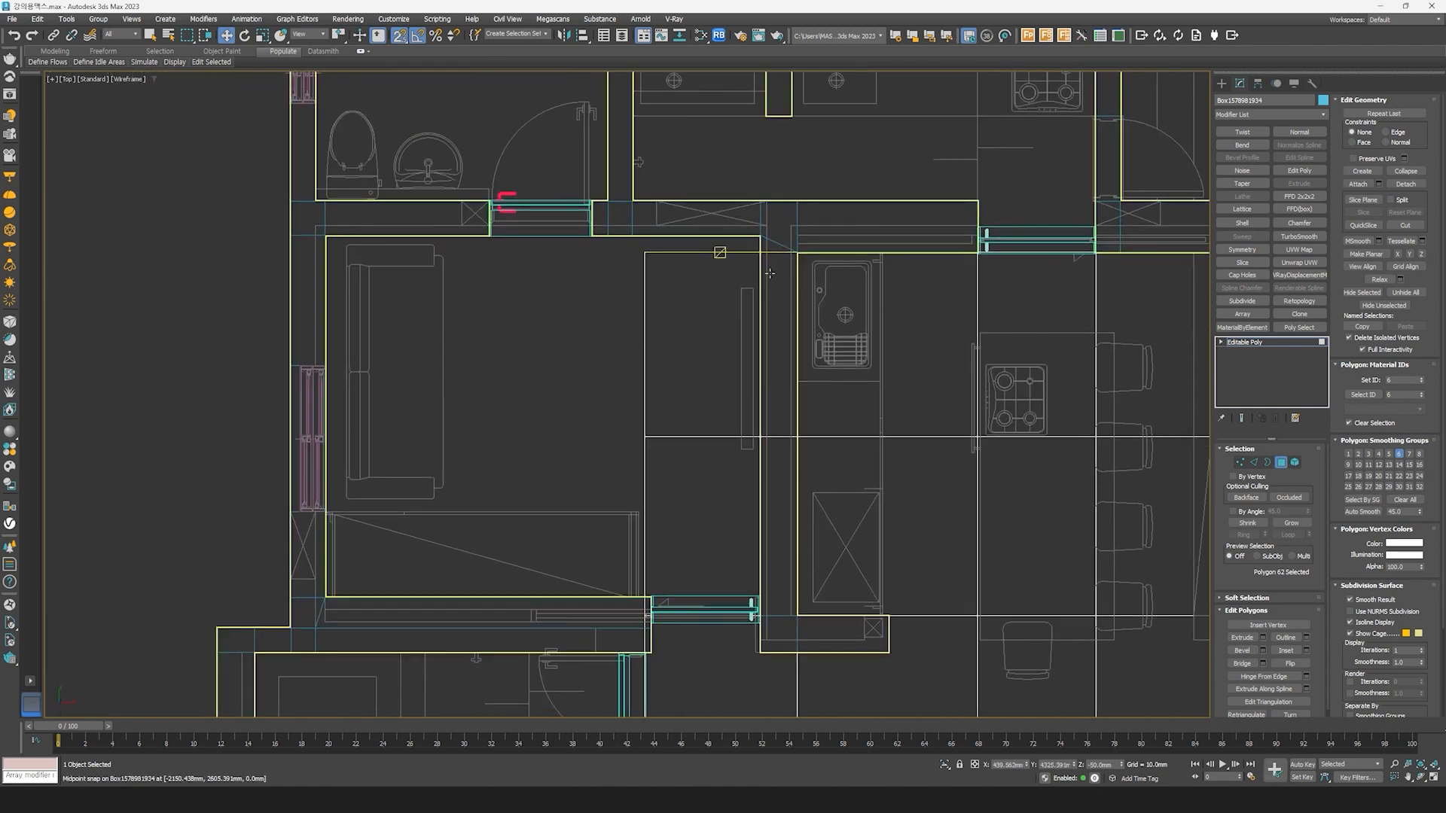
{"action": "key", "text": "4"}
{"action": "middle_click_drag", "start_coordinate": [823, 435], "coordinate": [852, 369]}
{"action": "right_click", "coordinate": [851, 369]}
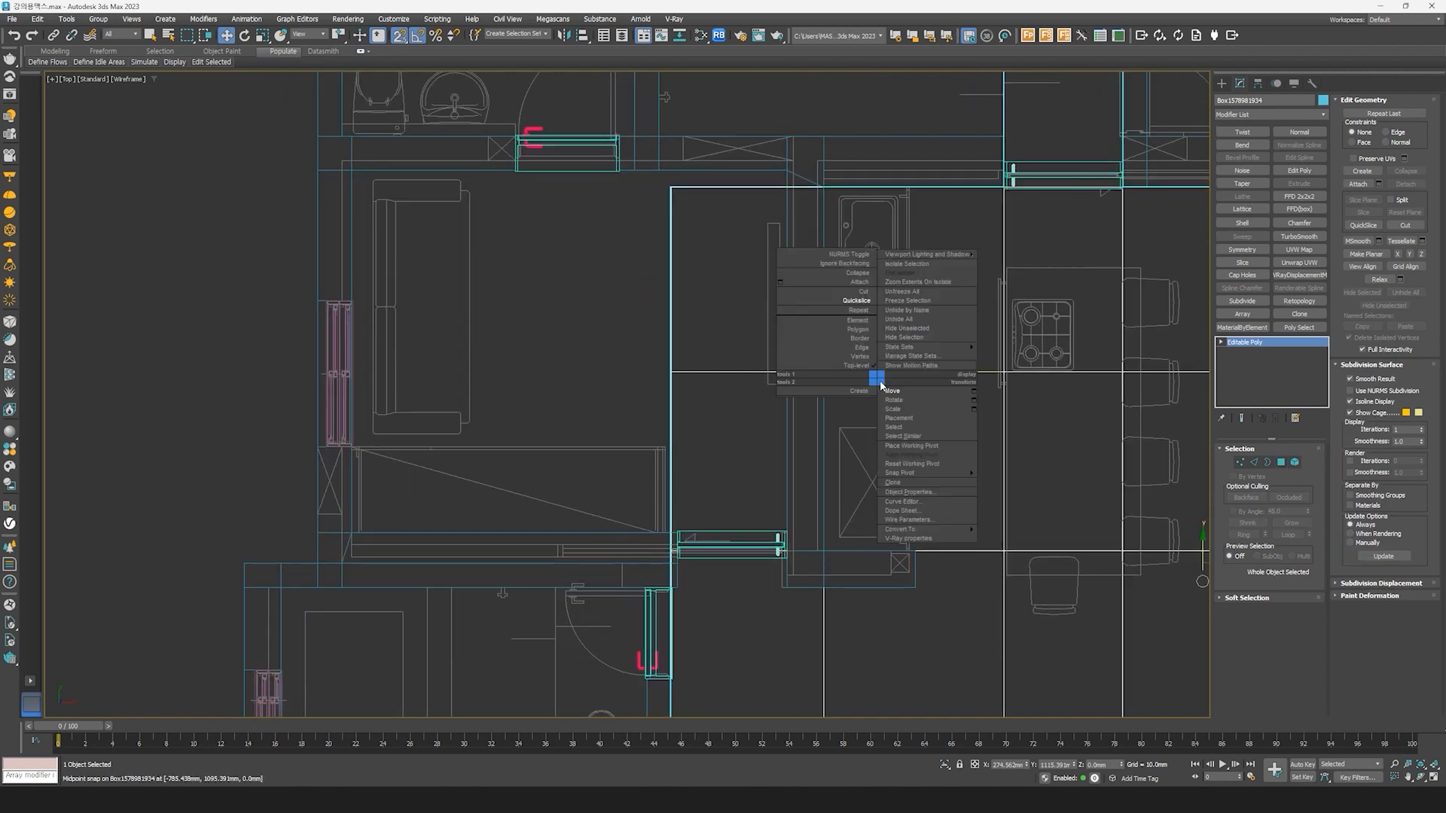
{"action": "left_click", "coordinate": [828, 295]}
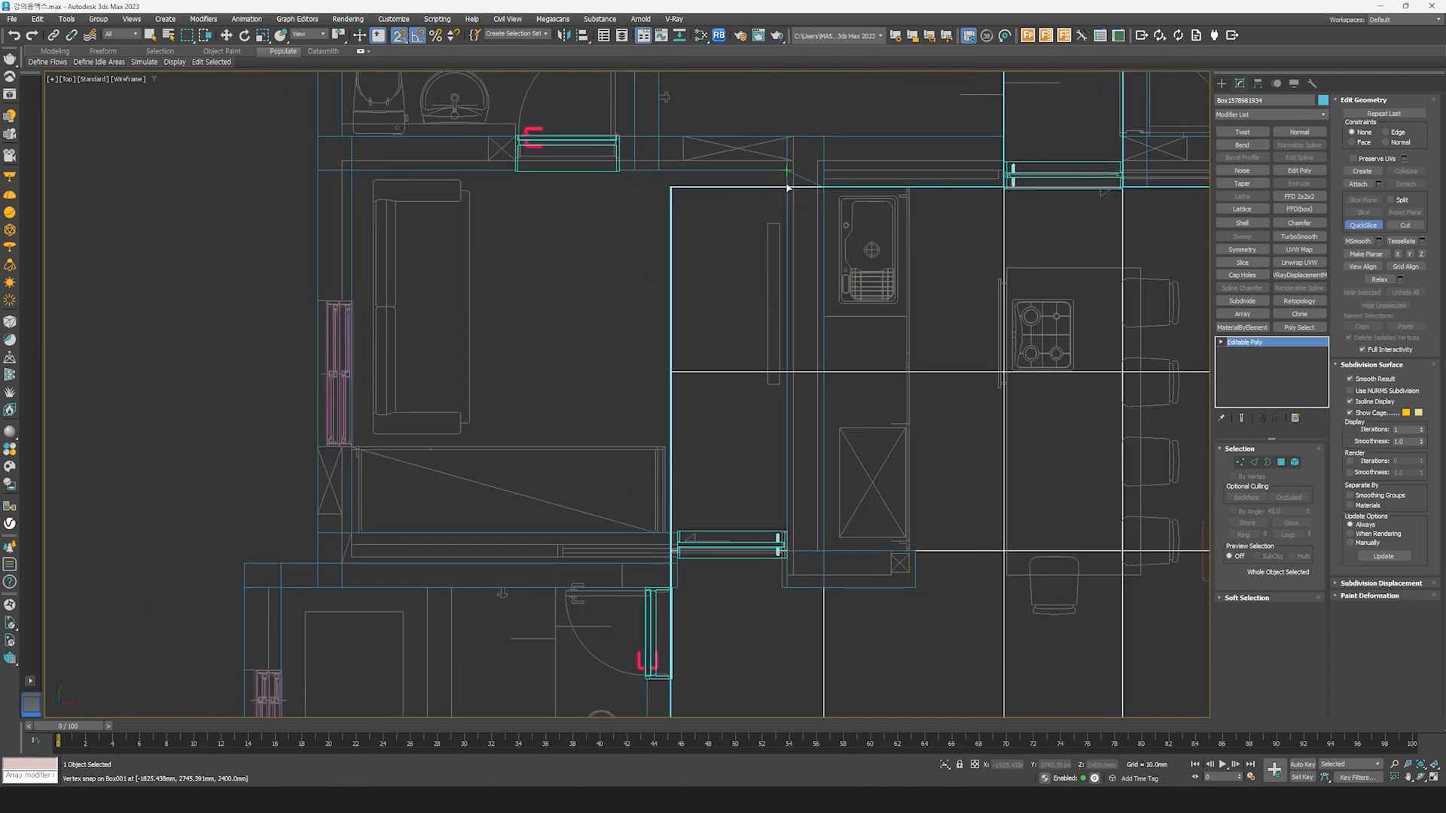
{"action": "left_click", "coordinate": [787, 188]}
{"action": "left_click", "coordinate": [788, 589]}
{"action": "middle_click_drag", "start_coordinate": [774, 326], "coordinate": [763, 488]}
{"action": "key", "text": "w"}
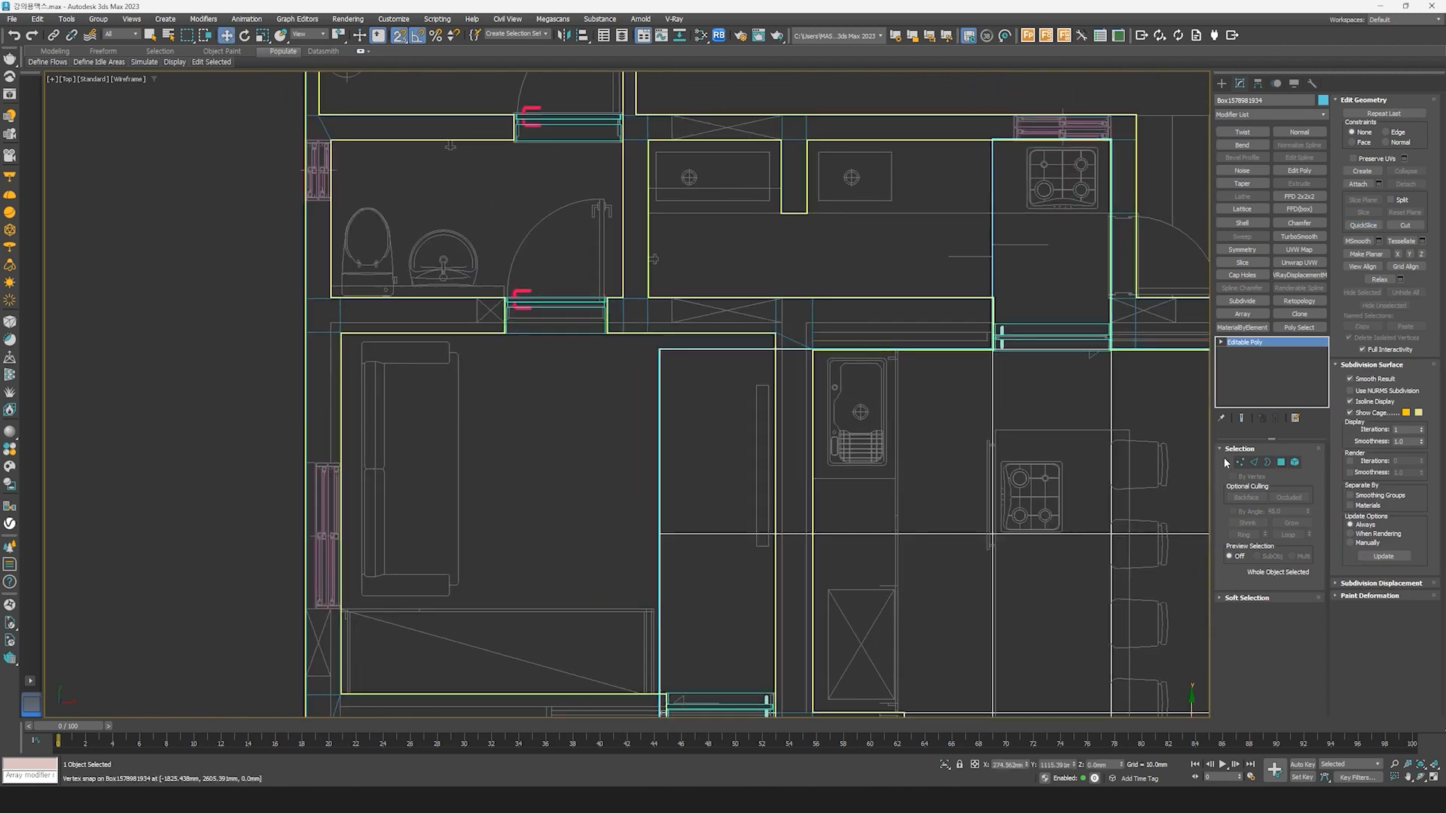
Step: Select the floor's upper side polygon between the sofa room slices and extend it to the sofa room's upper inner wall
{"action": "left_click", "coordinate": [1280, 462]}
{"action": "scroll", "coordinate": [768, 381], "scroll_direction": "down", "scroll_amount": 2}
{"action": "middle_click_drag", "start_coordinate": [768, 381], "coordinate": [744, 299]}
{"action": "left_click", "coordinate": [712, 300]}
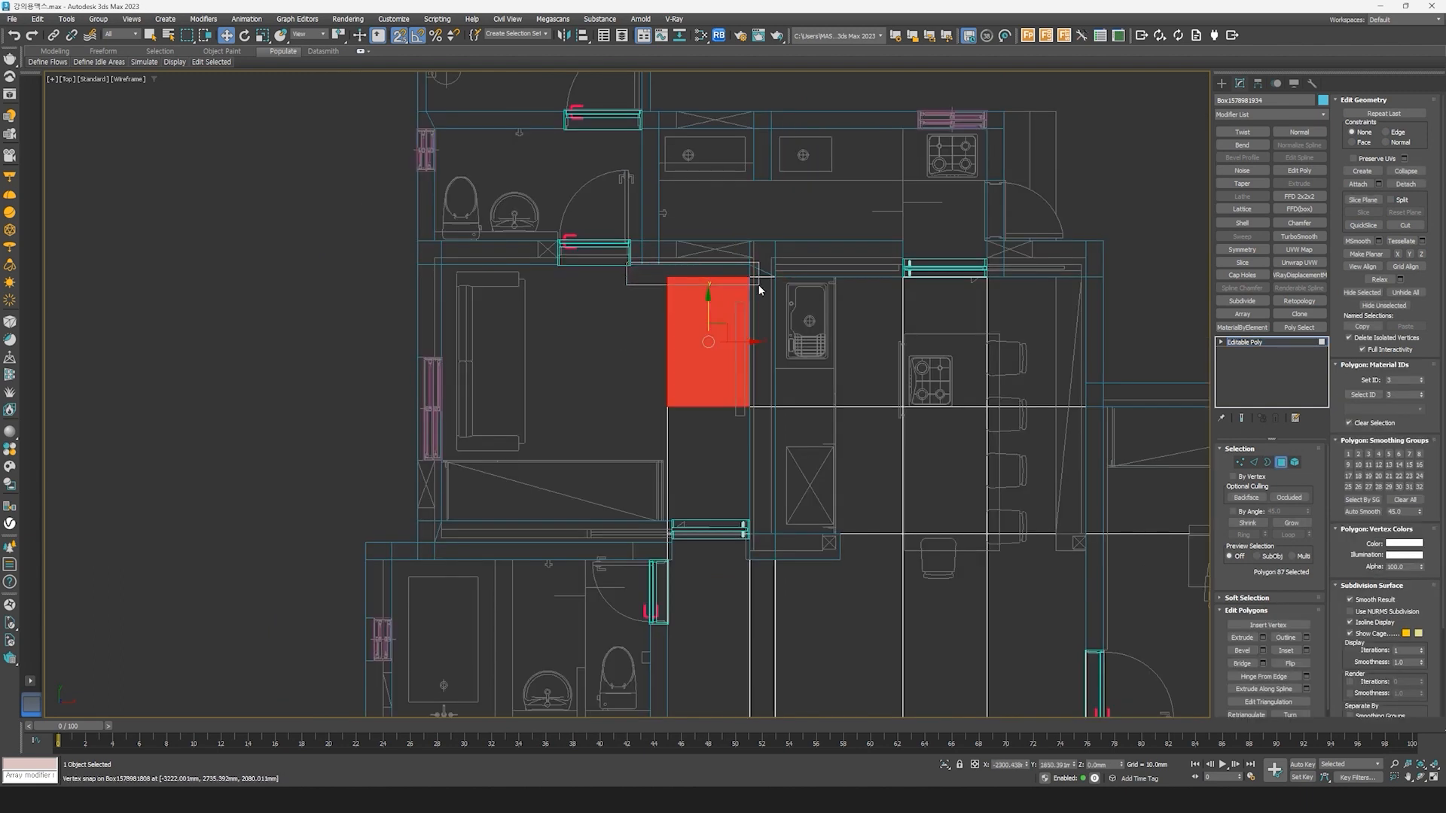
{"action": "left_click", "coordinate": [705, 281]}
{"action": "scroll", "coordinate": [706, 281], "scroll_direction": "up", "scroll_amount": 2}
{"action": "left_click_drag", "start_coordinate": [706, 232], "coordinate": [634, 257]}
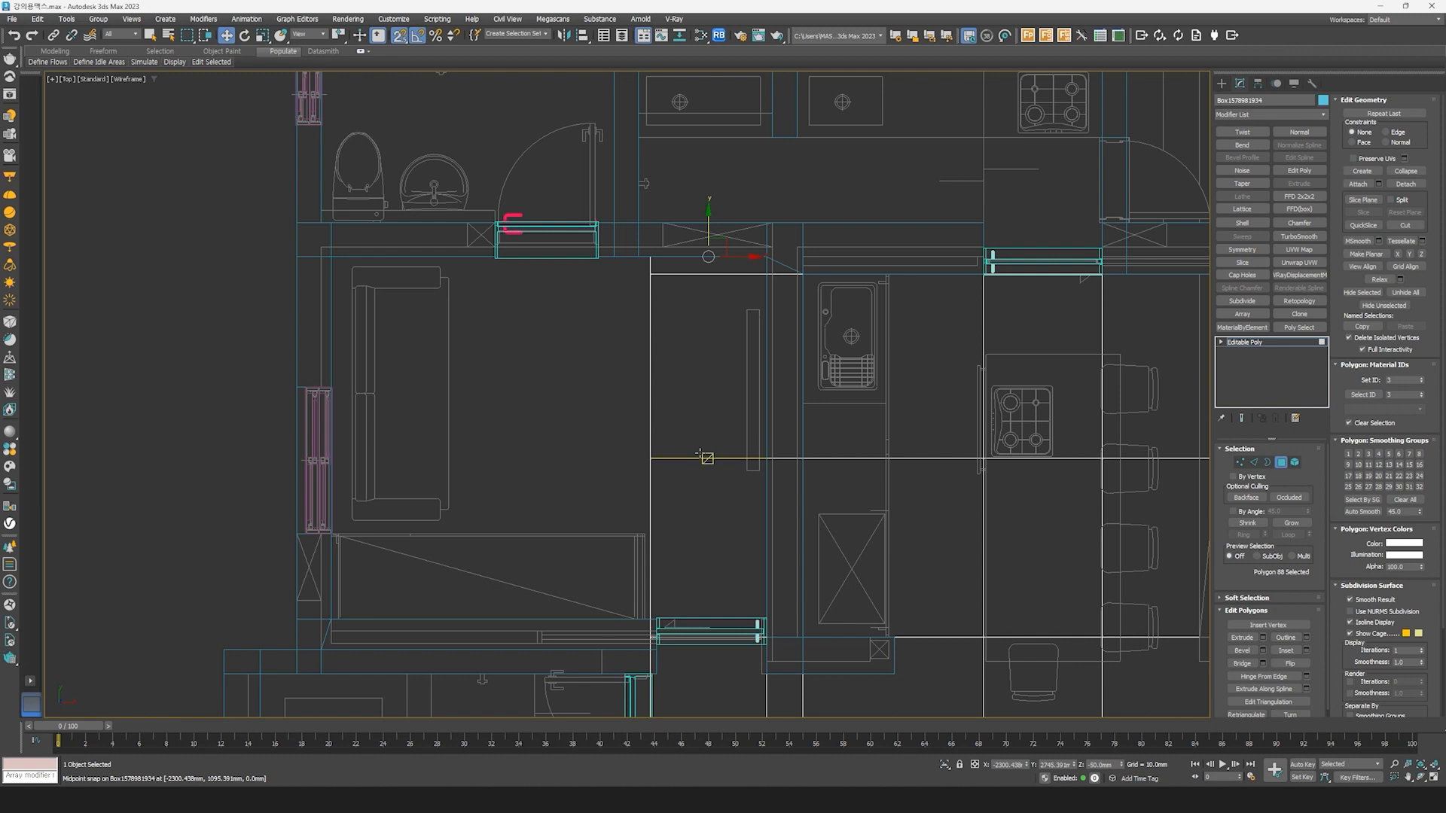
Step: QuickSlice the floor horizontally in line with the sofa room's lower inner wall
{"action": "middle_click_drag", "start_coordinate": [681, 494], "coordinate": [796, 402]}
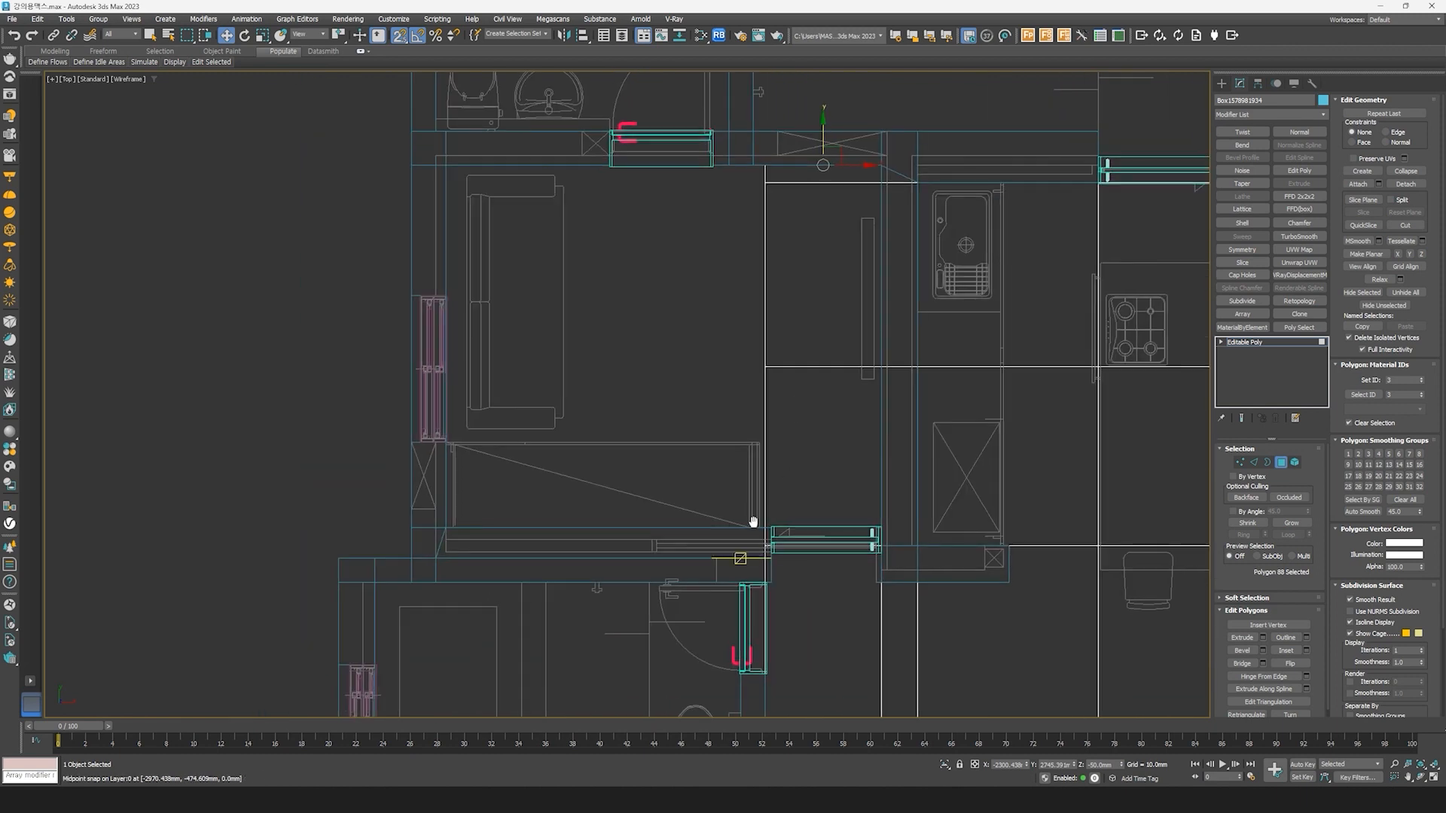
{"action": "middle_click_drag", "start_coordinate": [802, 477], "coordinate": [802, 389]}
{"action": "left_click", "coordinate": [1280, 462]}
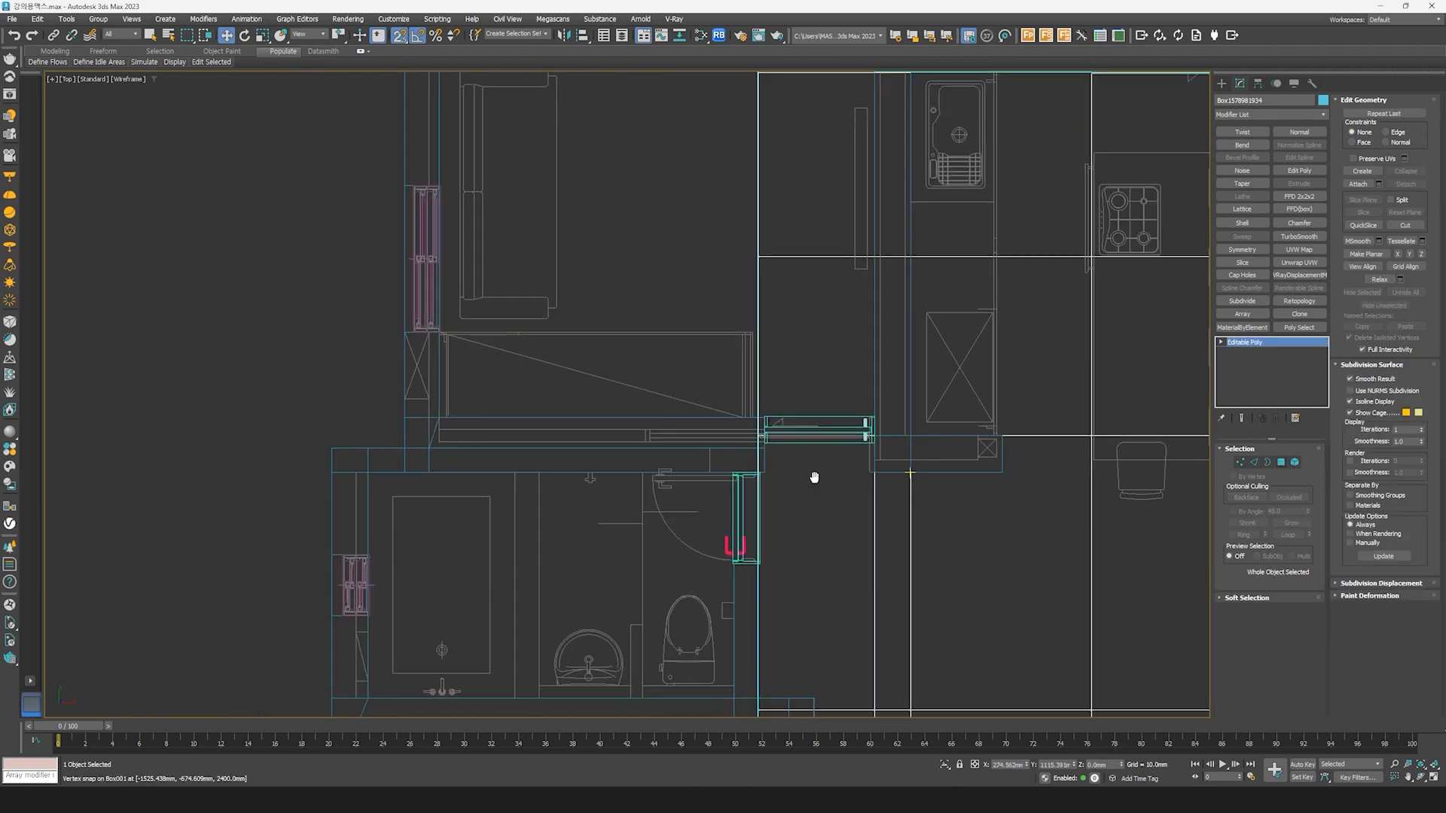
{"action": "middle_click_drag", "start_coordinate": [979, 515], "coordinate": [874, 505]}
{"action": "right_click", "coordinate": [729, 471]}
{"action": "left_click", "coordinate": [655, 387]}
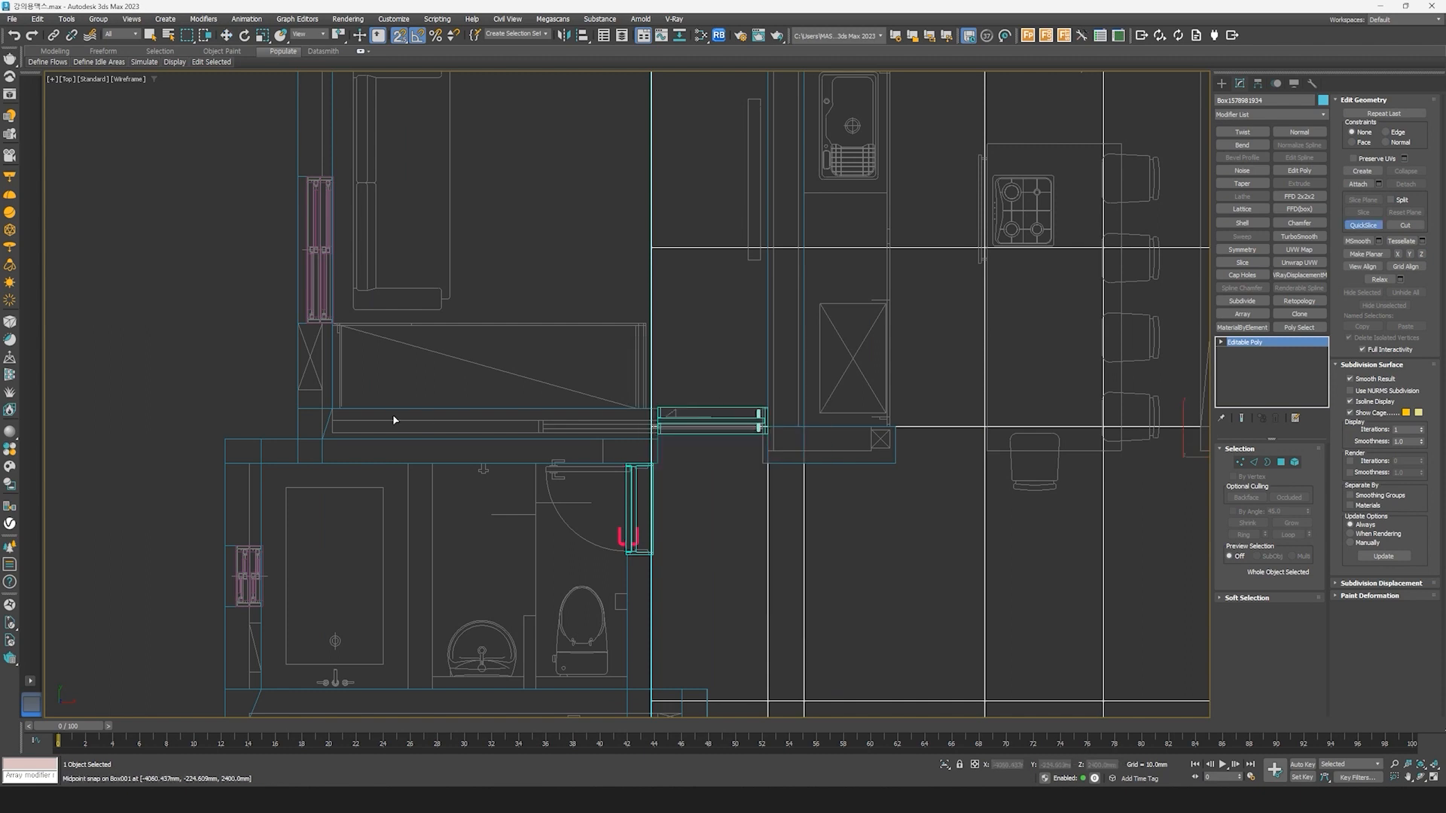
{"action": "scroll", "coordinate": [329, 415], "scroll_direction": "up", "scroll_amount": 2}
{"action": "left_click", "coordinate": [334, 407]}
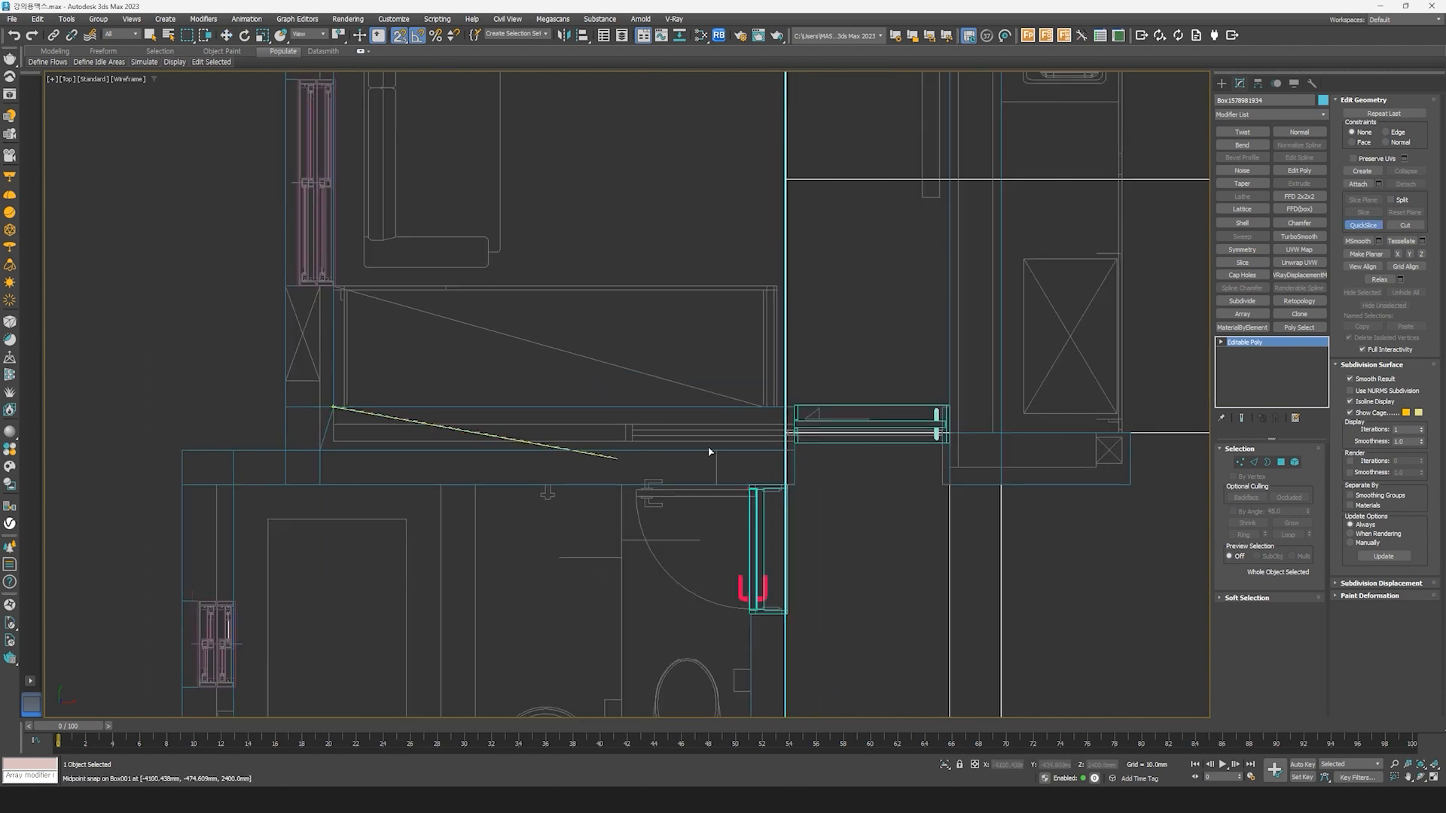
{"action": "left_click", "coordinate": [775, 413]}
{"action": "right_click", "coordinate": [883, 483]}
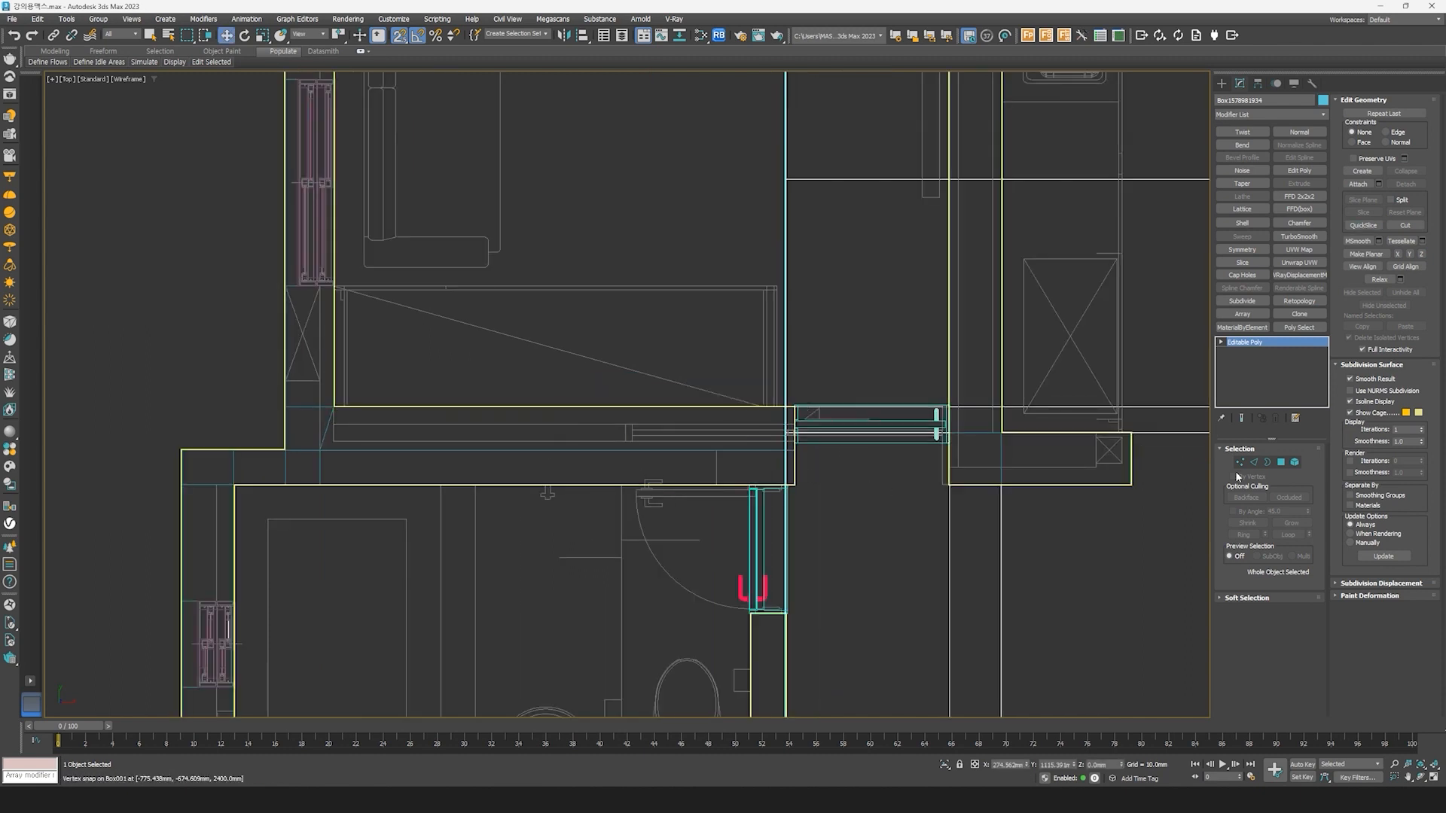
Step: Select the side polygons along the sofa room part of the floor and extend them to the room's window-side inner wall
{"action": "left_click", "coordinate": [1279, 462]}
{"action": "scroll", "coordinate": [770, 394], "scroll_direction": "down", "scroll_amount": 4}
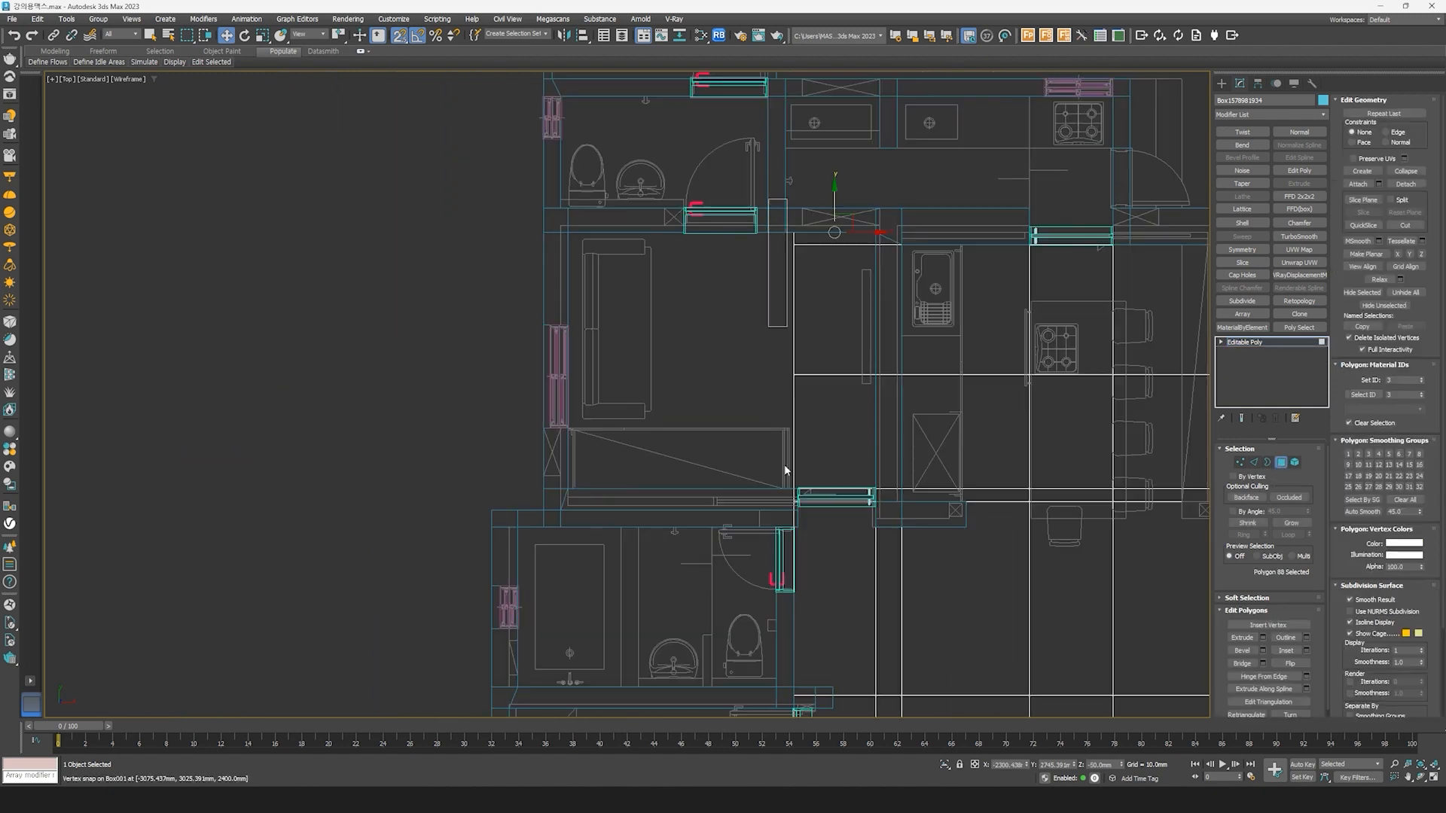
{"action": "left_click_drag", "start_coordinate": [798, 512], "coordinate": [798, 512]}
{"action": "left_click_drag", "start_coordinate": [818, 369], "coordinate": [567, 235]}
{"action": "middle_click_drag", "start_coordinate": [752, 360], "coordinate": [728, 542]}
{"action": "scroll", "coordinate": [728, 542], "scroll_direction": "up", "scroll_amount": 2}
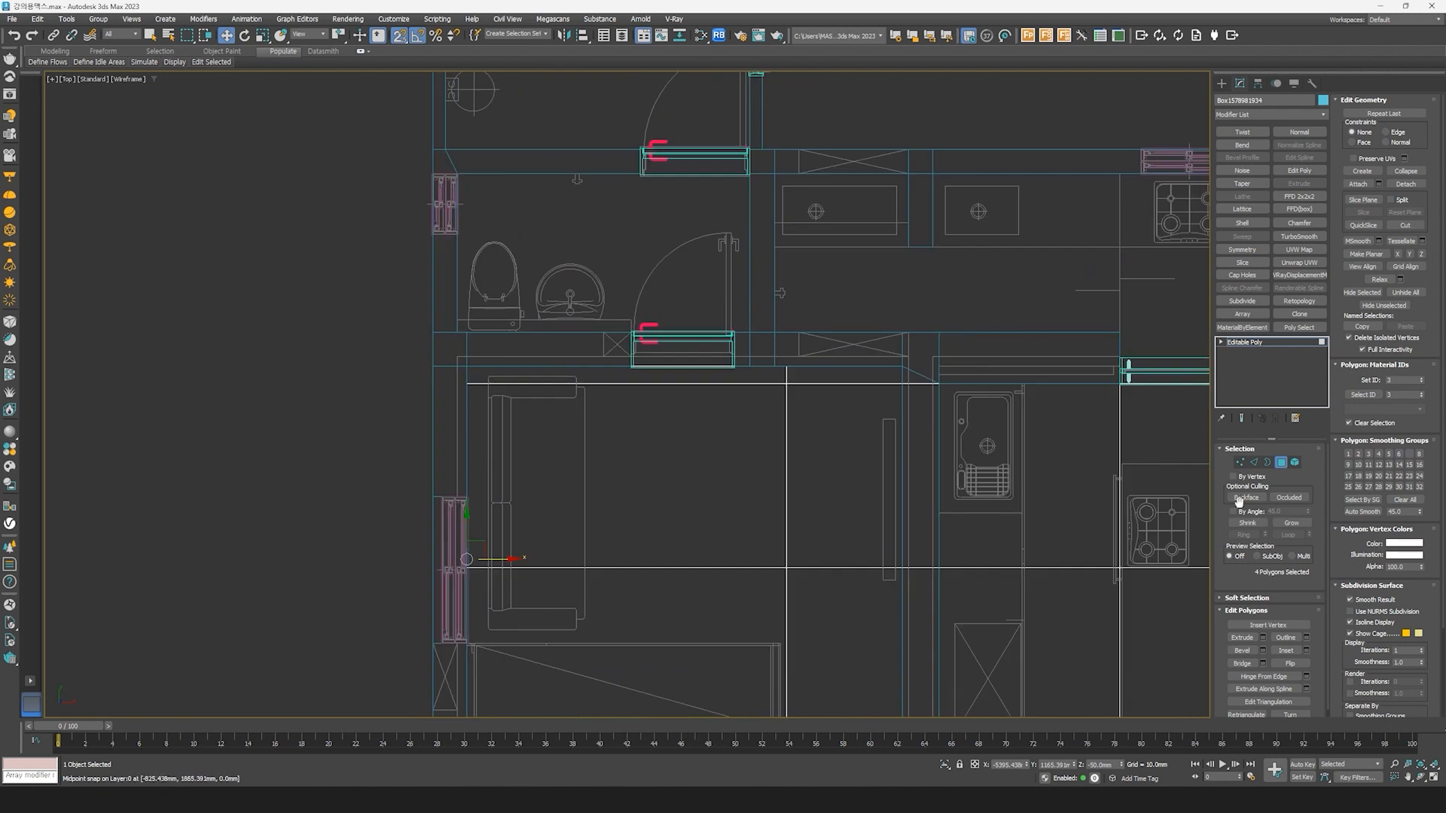
Step: QuickSlice the floor horizontally in line with the lower-left bedroom's upper inner wall
{"action": "left_click", "coordinate": [1279, 462]}
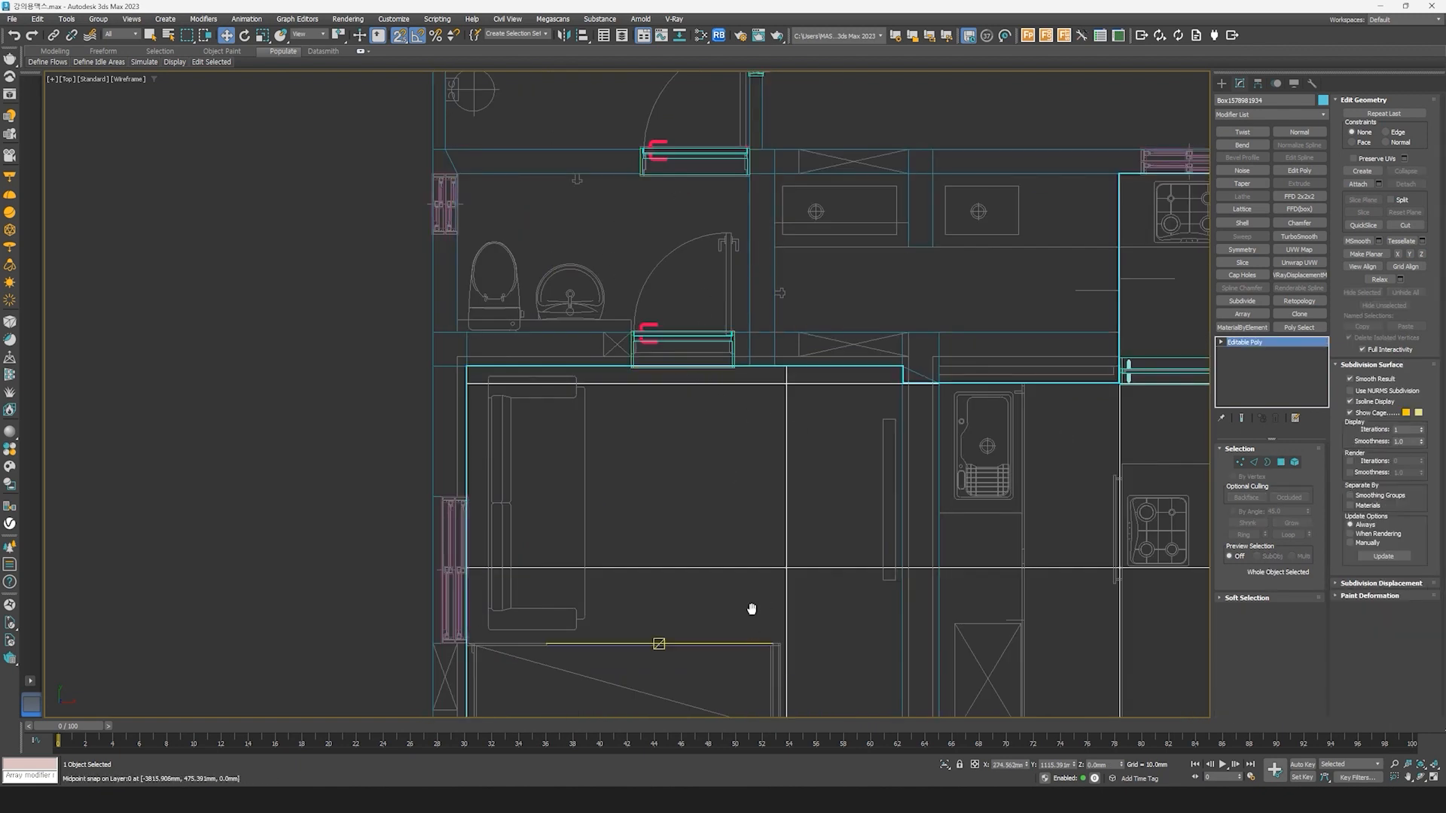
{"action": "scroll", "coordinate": [748, 607], "scroll_direction": "down", "scroll_amount": 3}
{"action": "middle_click_drag", "start_coordinate": [748, 607], "coordinate": [752, 466]}
{"action": "middle_click_drag", "start_coordinate": [783, 587], "coordinate": [782, 309]}
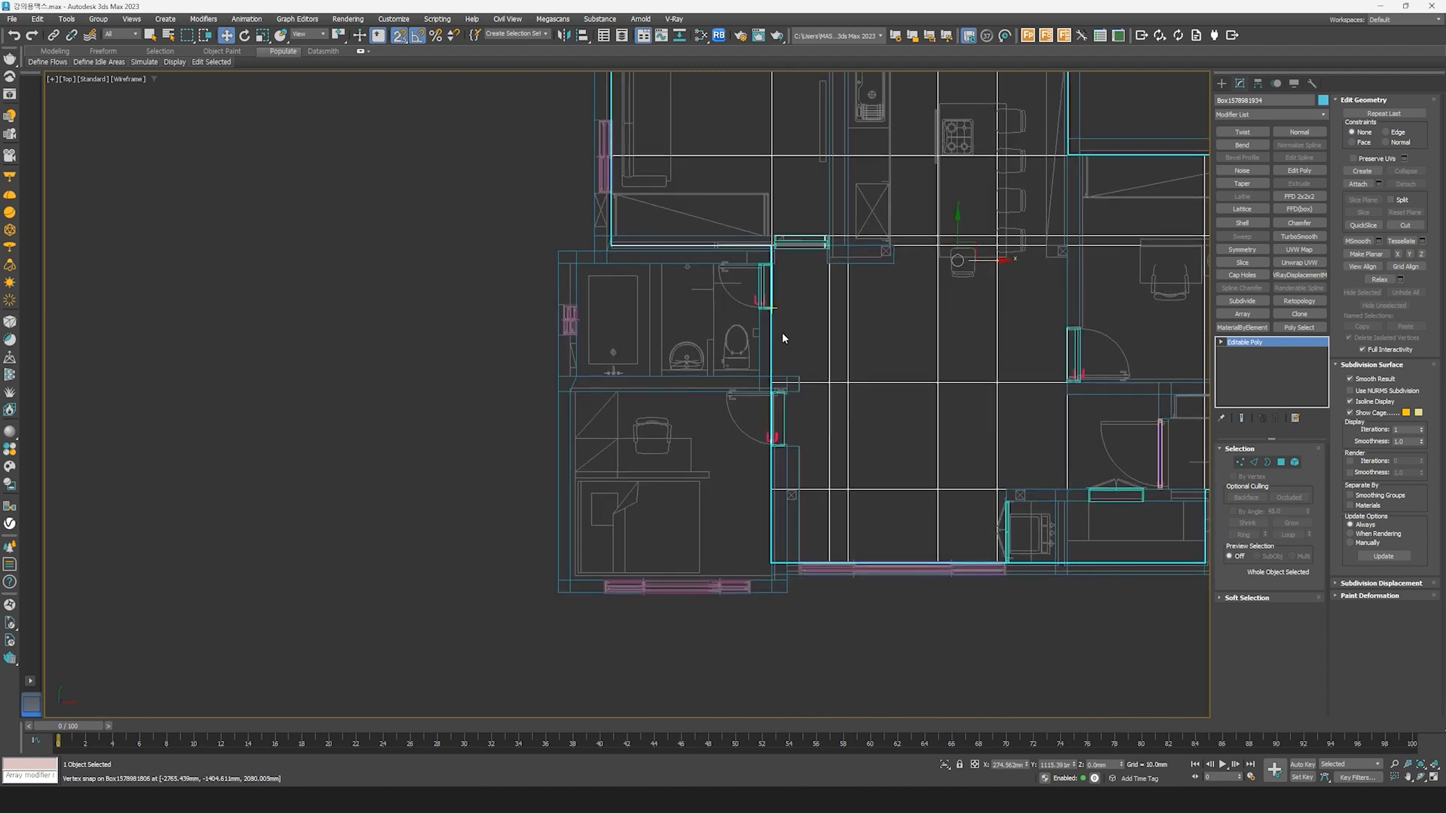
{"action": "scroll", "coordinate": [788, 451], "scroll_direction": "up", "scroll_amount": 2}
{"action": "middle_click_drag", "start_coordinate": [793, 431], "coordinate": [790, 392]}
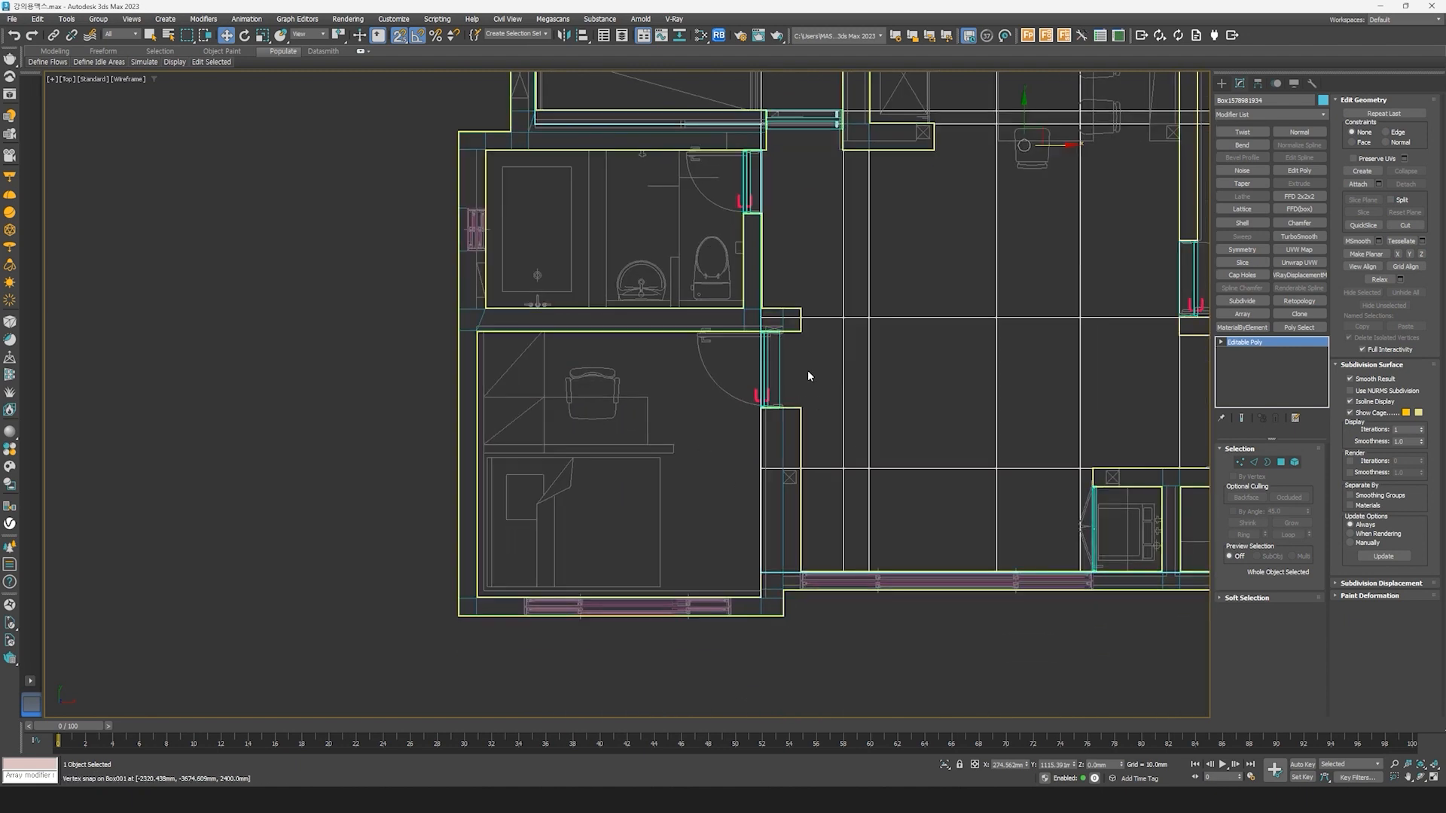
{"action": "right_click", "coordinate": [807, 369]}
{"action": "left_click", "coordinate": [764, 276]}
{"action": "scroll", "coordinate": [805, 332], "scroll_direction": "up", "scroll_amount": 5}
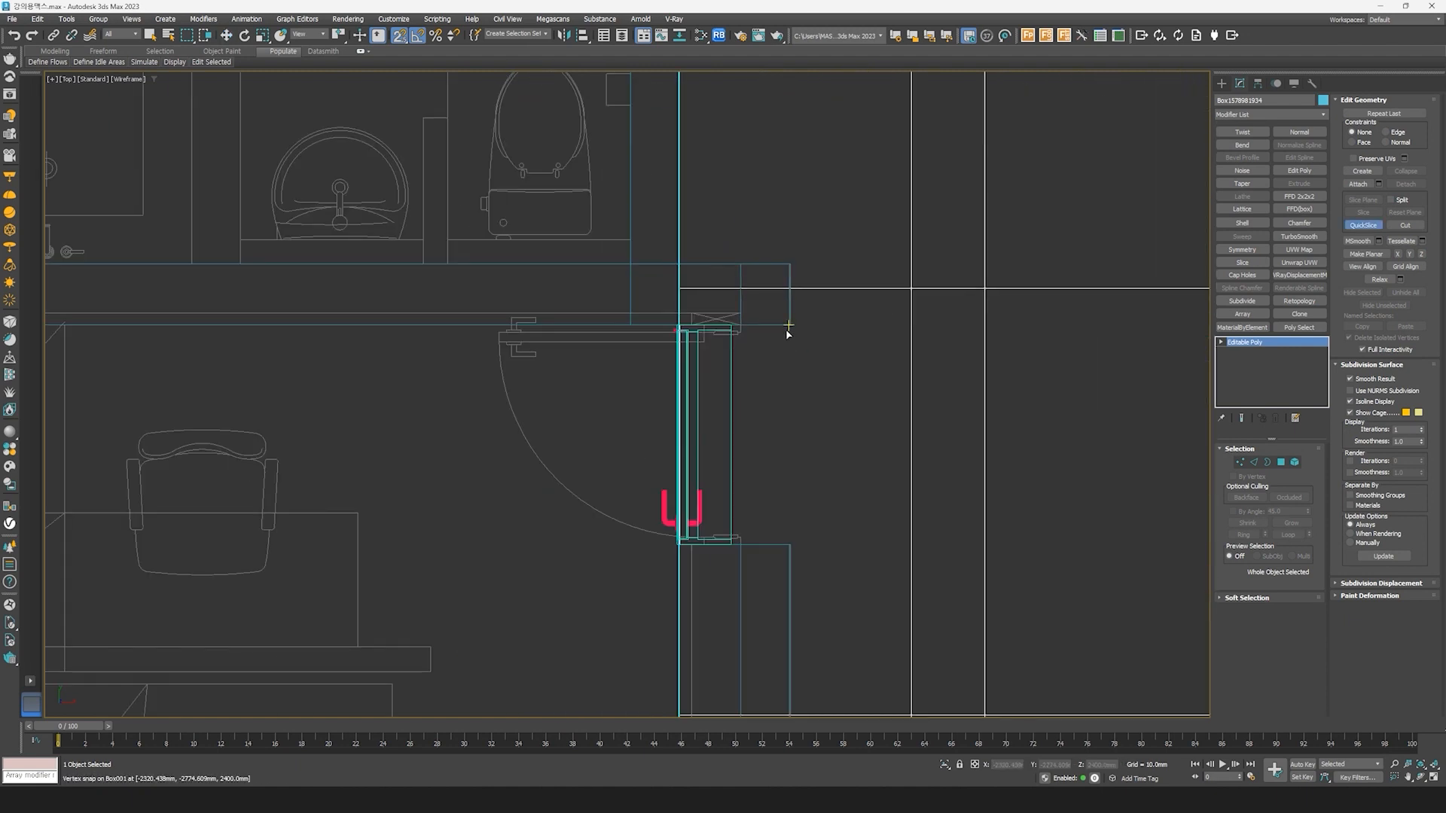
{"action": "left_click", "coordinate": [787, 332]}
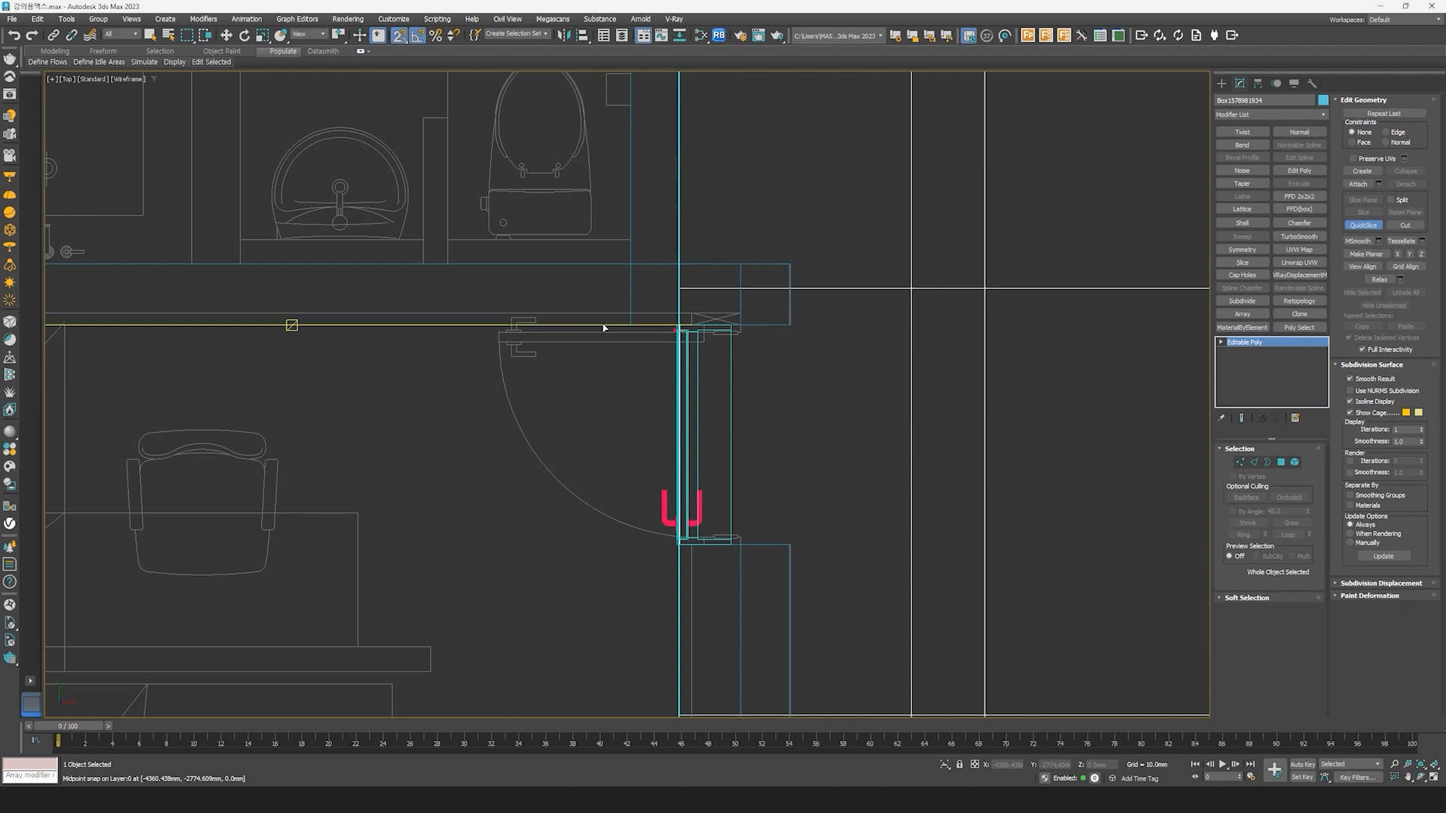
{"action": "left_click", "coordinate": [302, 332]}
{"action": "scroll", "coordinate": [884, 521], "scroll_direction": "down", "scroll_amount": 3}
{"action": "middle_click_drag", "start_coordinate": [884, 521], "coordinate": [880, 421]}
{"action": "right_click", "coordinate": [889, 412]}
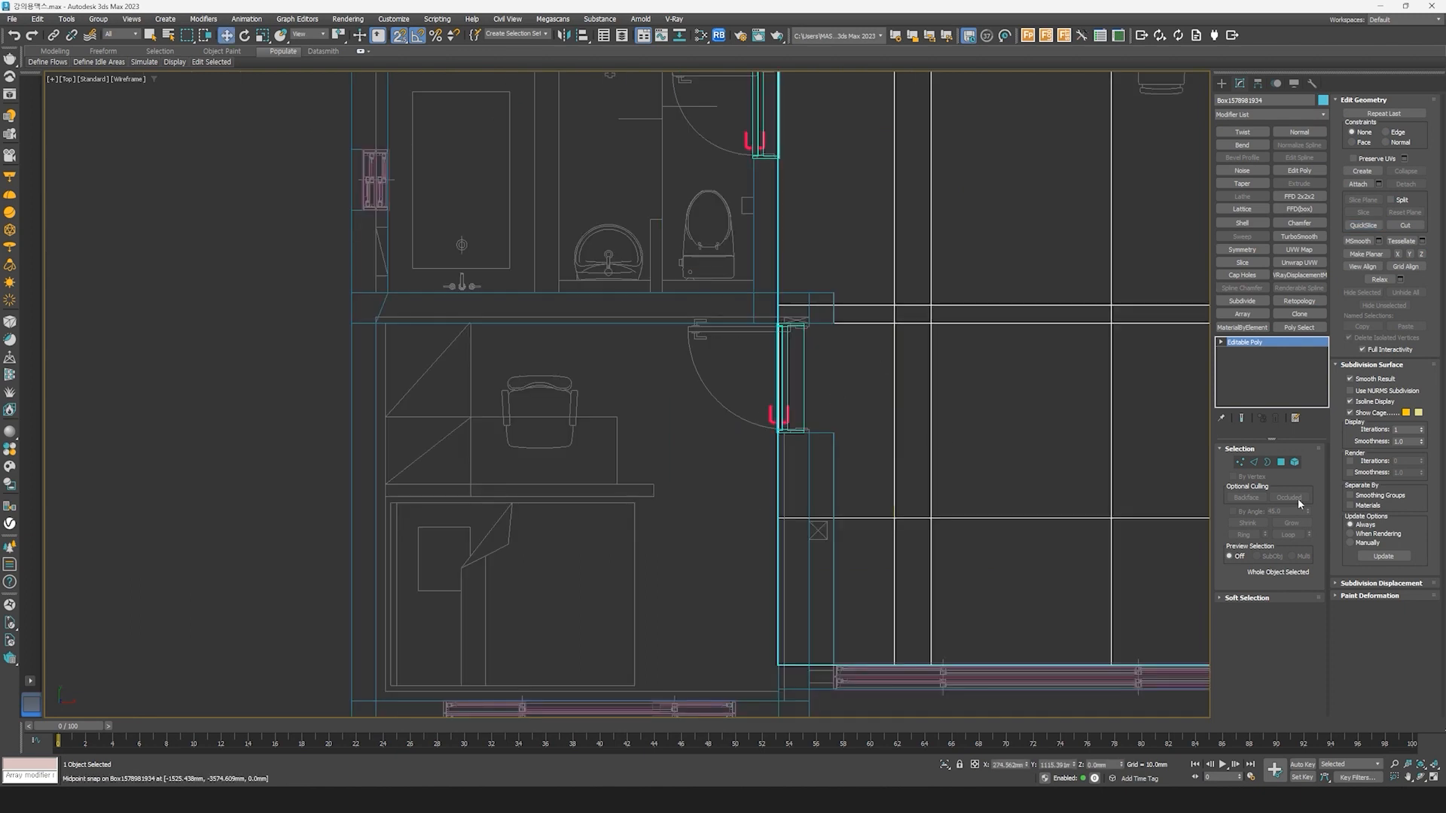
Step: Extend the floor's side polygons across the lower-left bedroom to its left inner wall, and the bottom side polygon to its window wall
{"action": "left_click", "coordinate": [1280, 463]}
{"action": "middle_click_drag", "start_coordinate": [781, 576], "coordinate": [852, 468]}
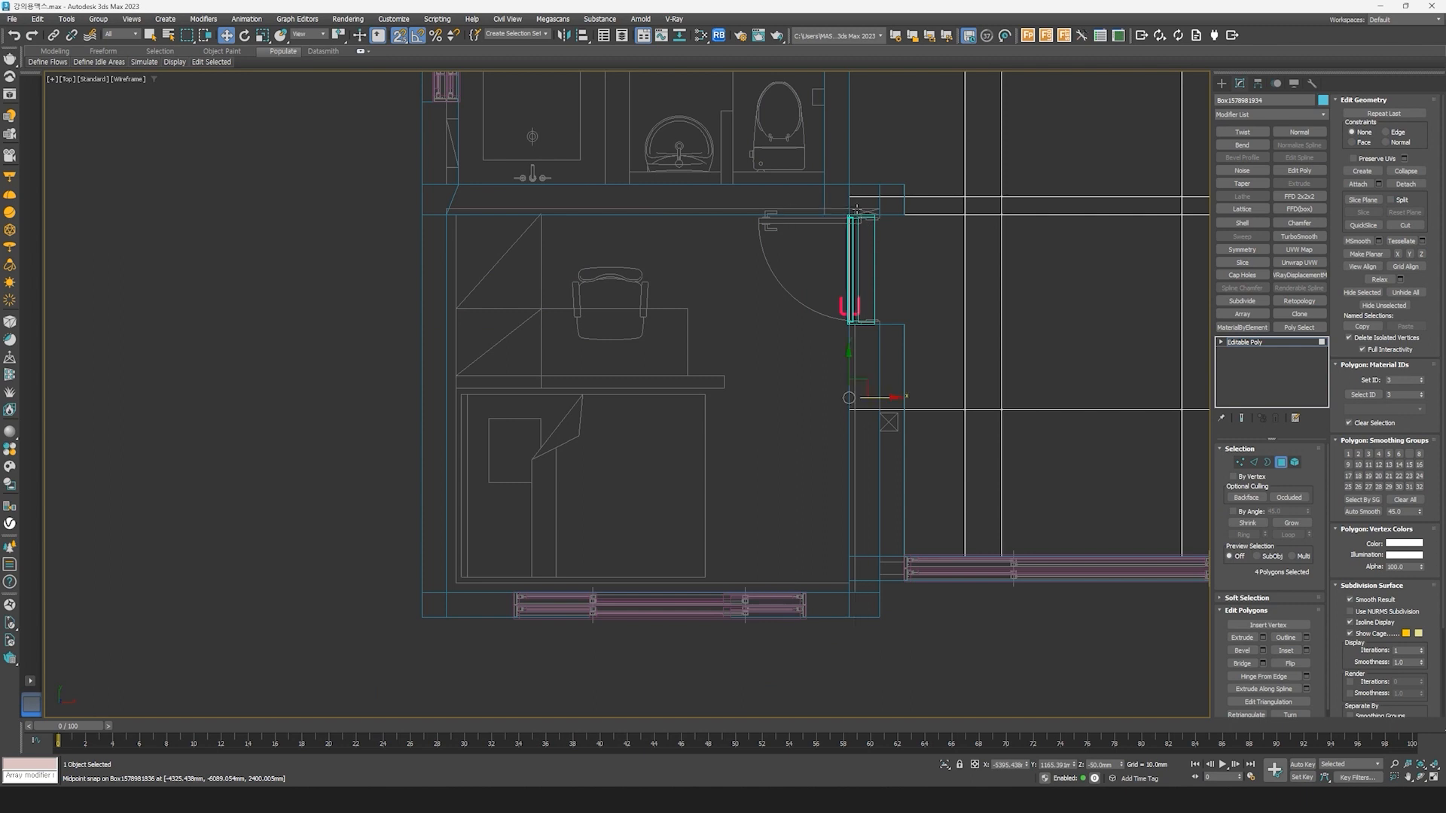
{"action": "left_click_drag", "start_coordinate": [862, 397], "coordinate": [390, 558]}
{"action": "left_click_drag", "start_coordinate": [371, 543], "coordinate": [897, 588]}
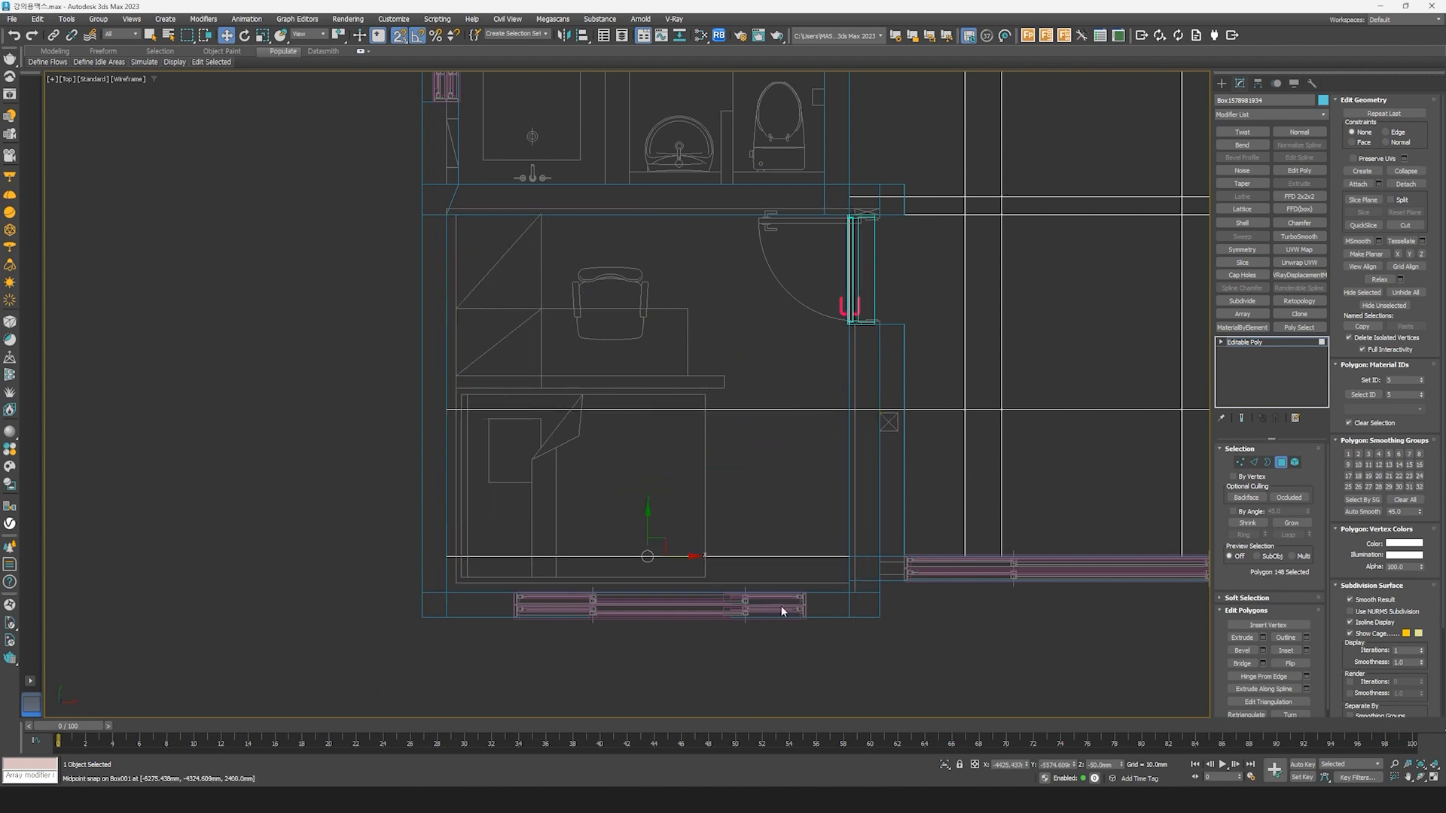
{"action": "left_click_drag", "start_coordinate": [739, 594], "coordinate": [849, 593]}
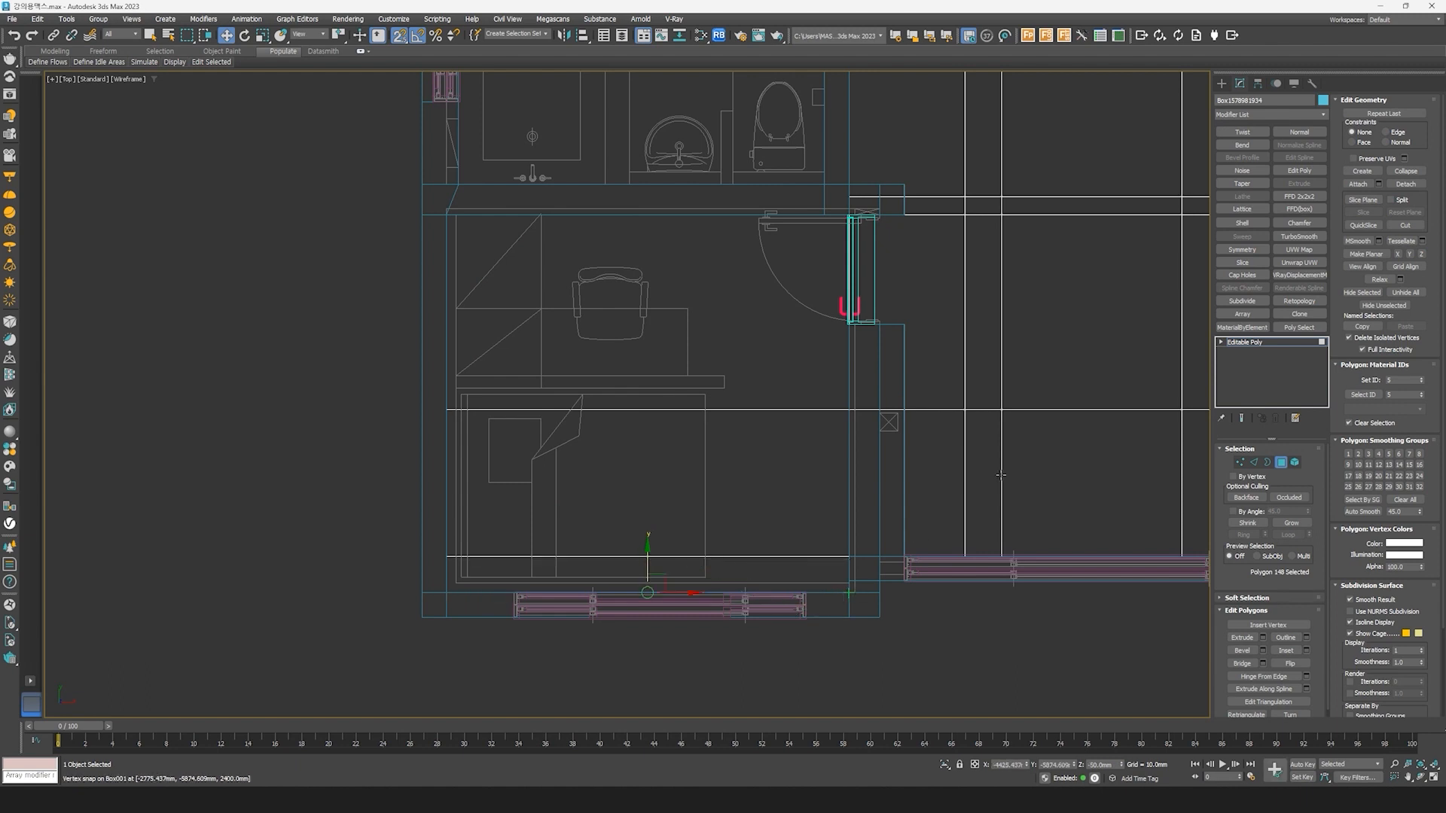
Step: Inspect the floor in shaded display to see which rooms the slab covers
{"action": "scroll", "coordinate": [1042, 444], "scroll_direction": "down", "scroll_amount": 2}
{"action": "middle_click_drag", "start_coordinate": [1042, 444], "coordinate": [731, 541]}
{"action": "scroll", "coordinate": [731, 541], "scroll_direction": "down", "scroll_amount": 2}
{"action": "key", "text": "F3"}
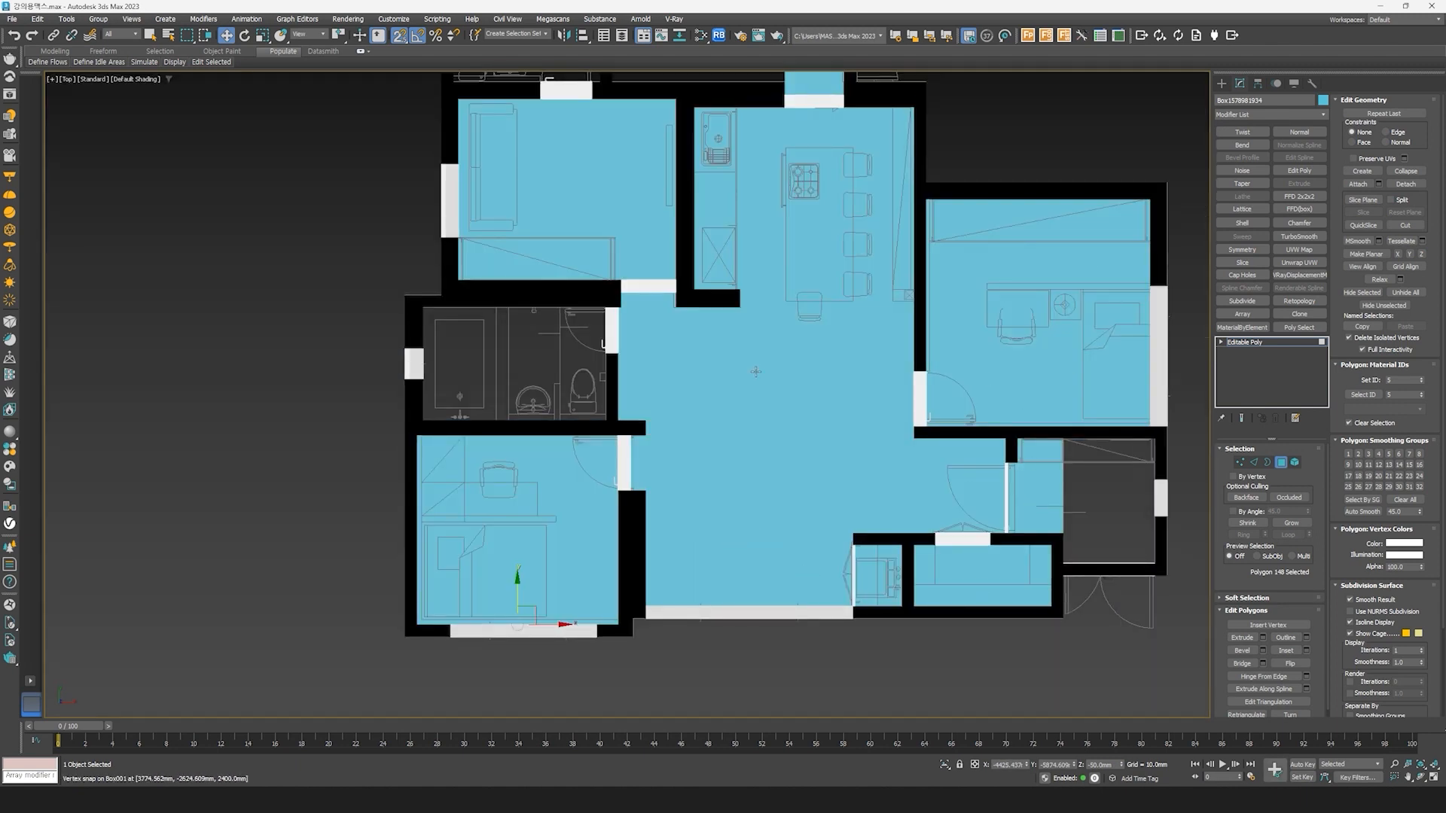
{"action": "middle_click_drag", "start_coordinate": [730, 239], "coordinate": [713, 353]}
{"action": "middle_click_drag", "start_coordinate": [726, 492], "coordinate": [792, 567]}
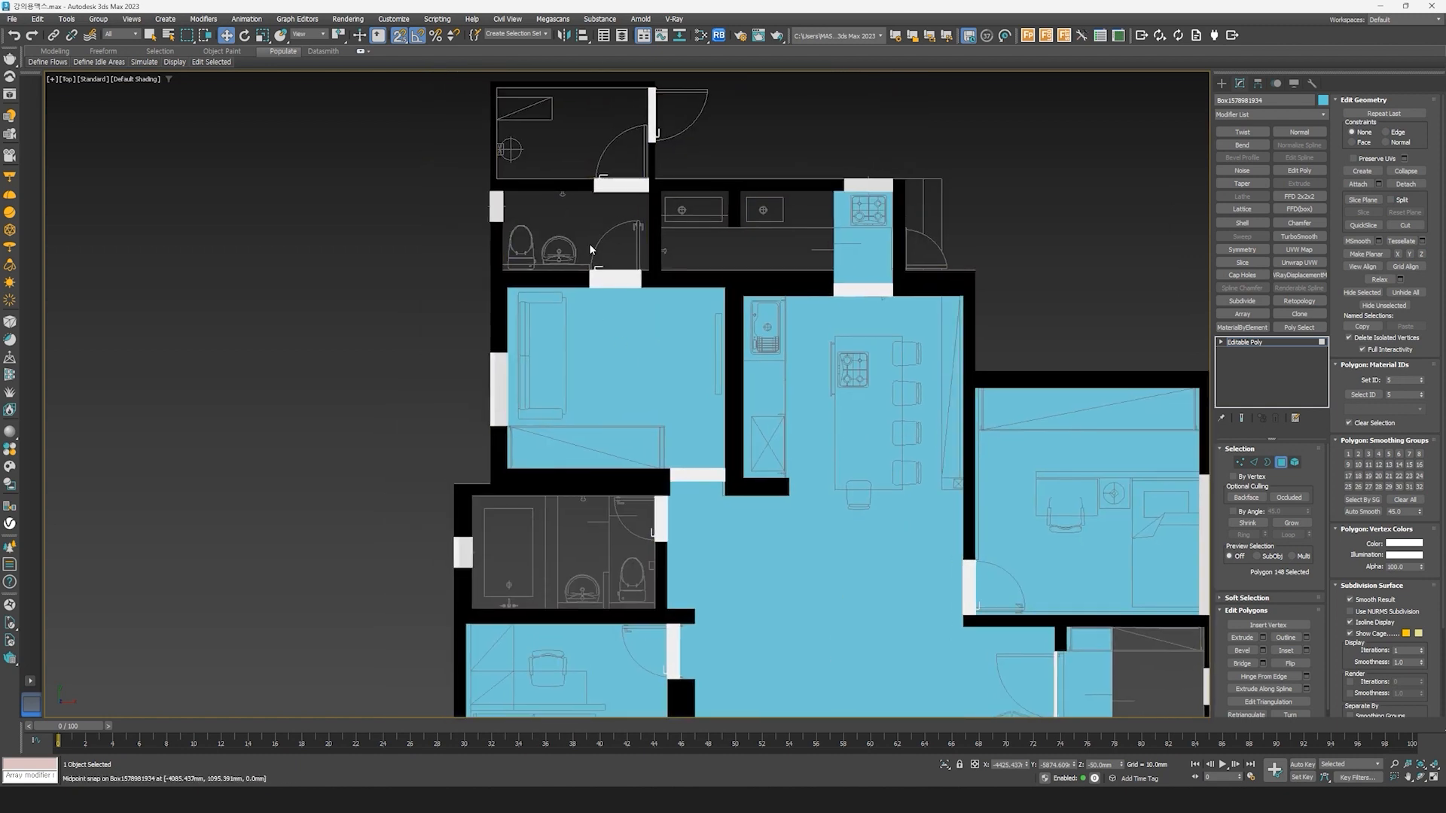
Step: Create a 1500 mm by 2500 mm floor box between the inner wall corners of the uppermost room in wireframe display
{"action": "key", "text": "F3"}
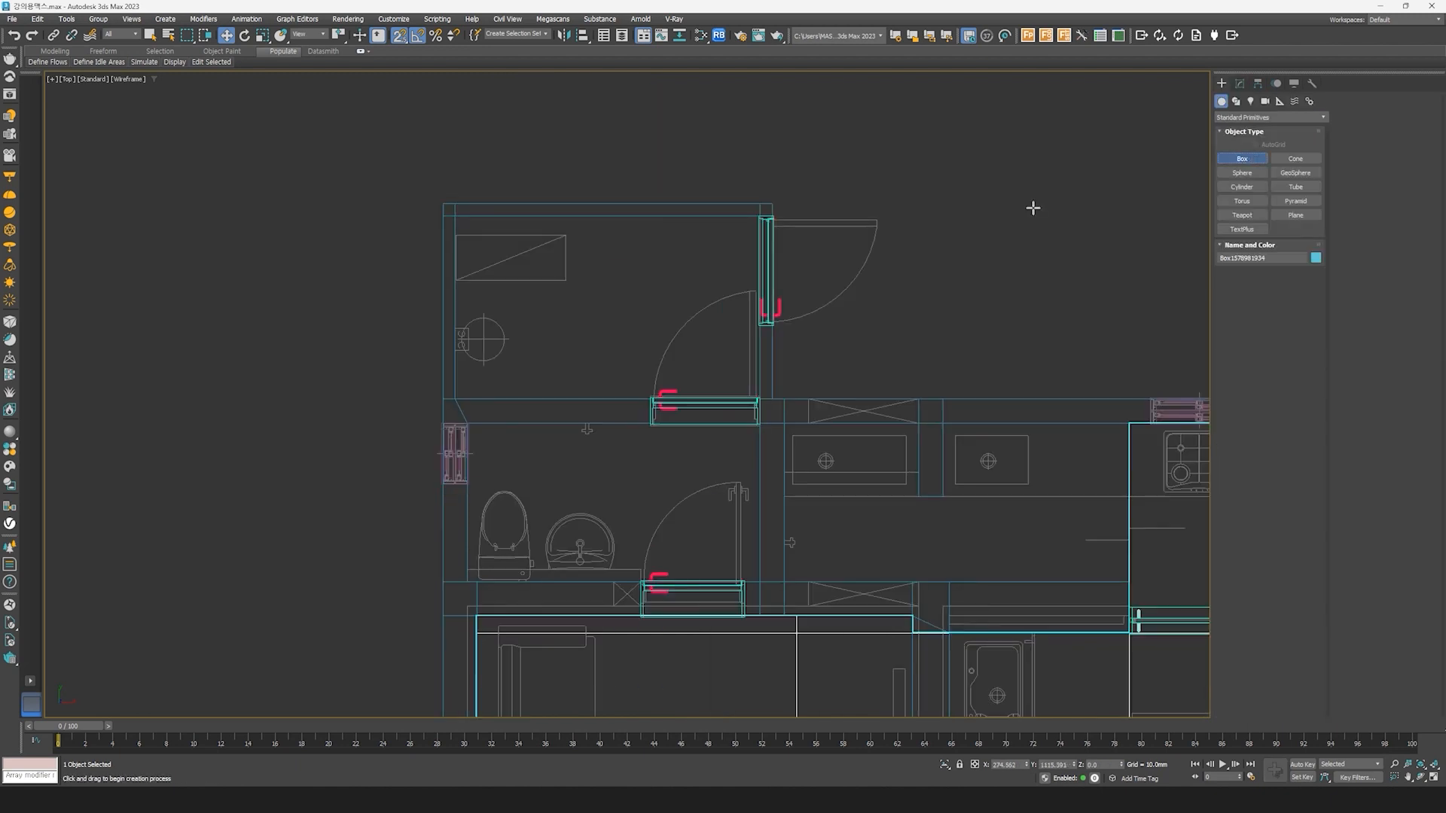
{"action": "scroll", "coordinate": [587, 195], "scroll_direction": "up", "scroll_amount": 2}
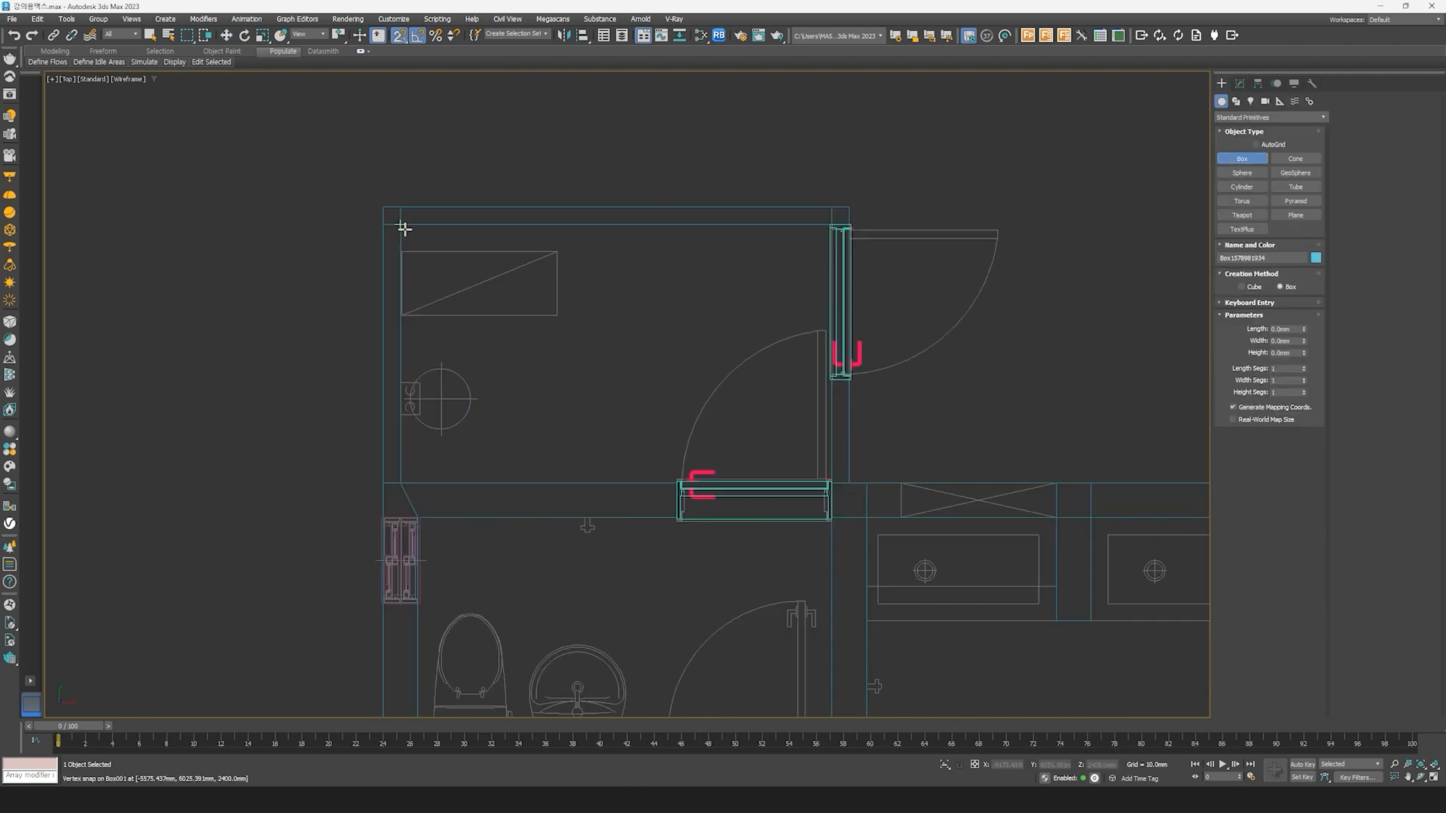
{"action": "left_click_drag", "start_coordinate": [400, 224], "coordinate": [831, 486]}
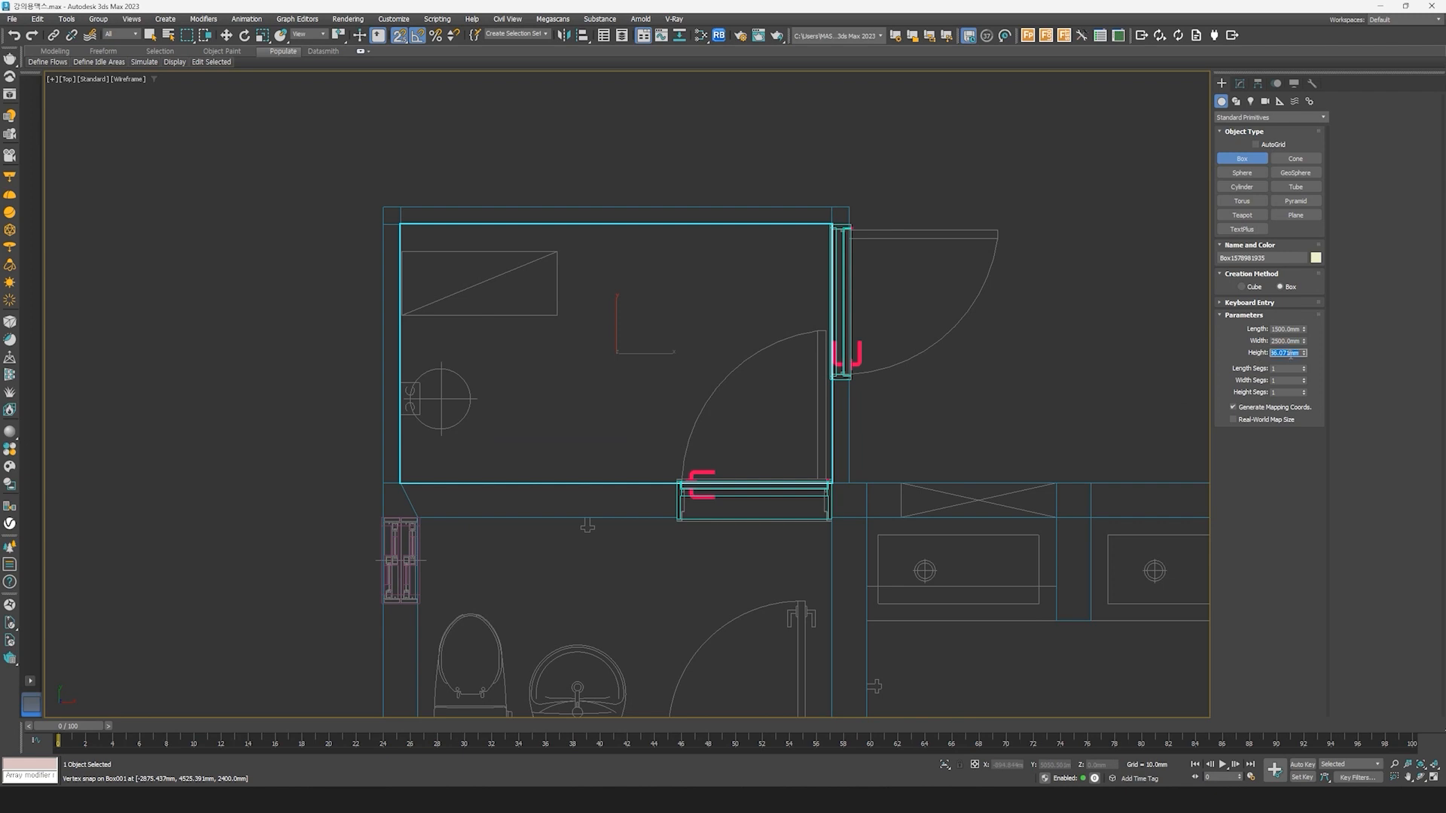
Step: Extend the low wall's end polygon beneath the uppermost room's exterior door across the opening to the opposite jamb
{"action": "left_click", "coordinate": [1433, 777]}
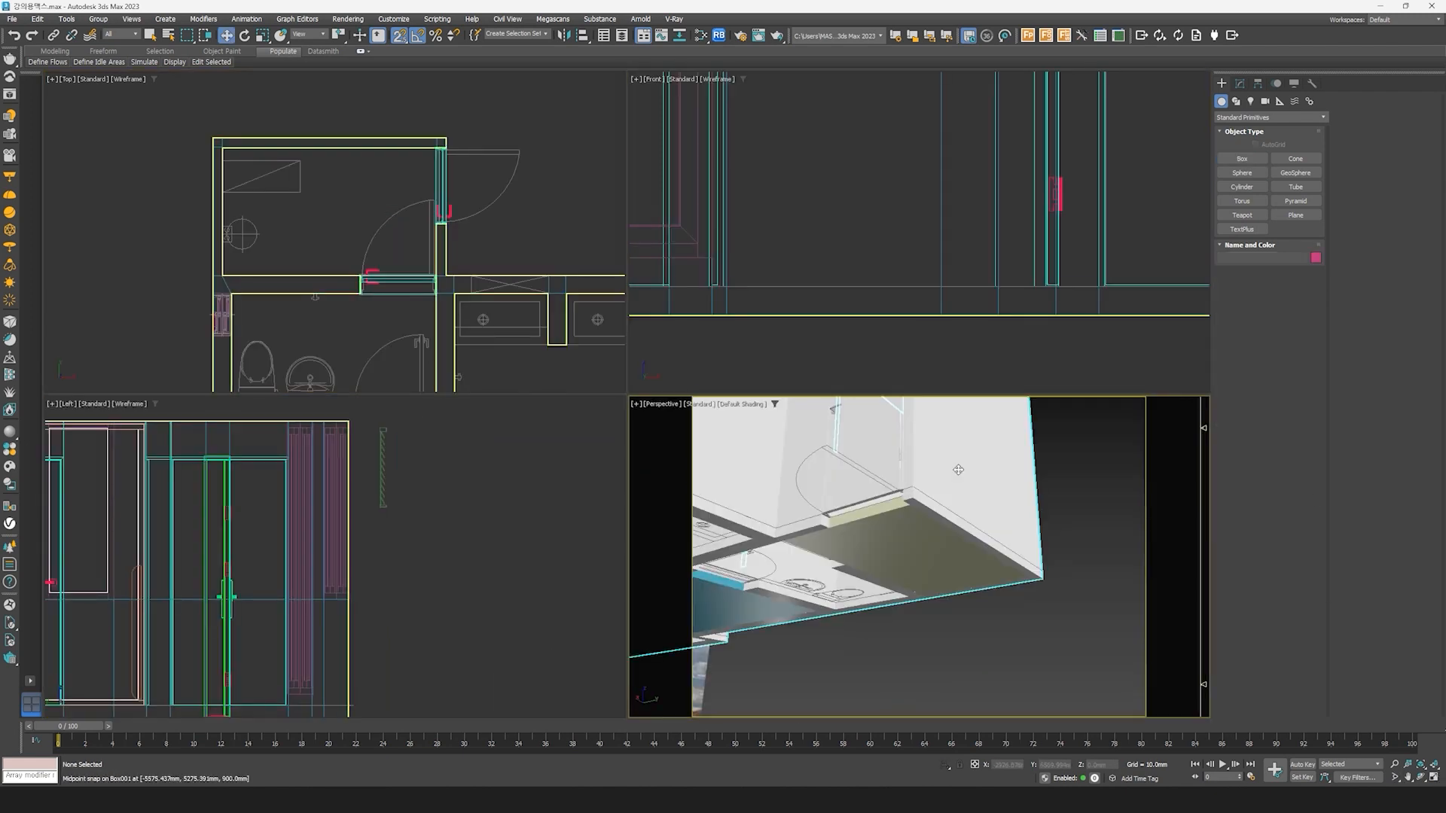
{"action": "left_click", "coordinate": [958, 471]}
{"action": "scroll", "coordinate": [865, 519], "scroll_direction": "up", "scroll_amount": 3}
{"action": "key", "text": "F4"}
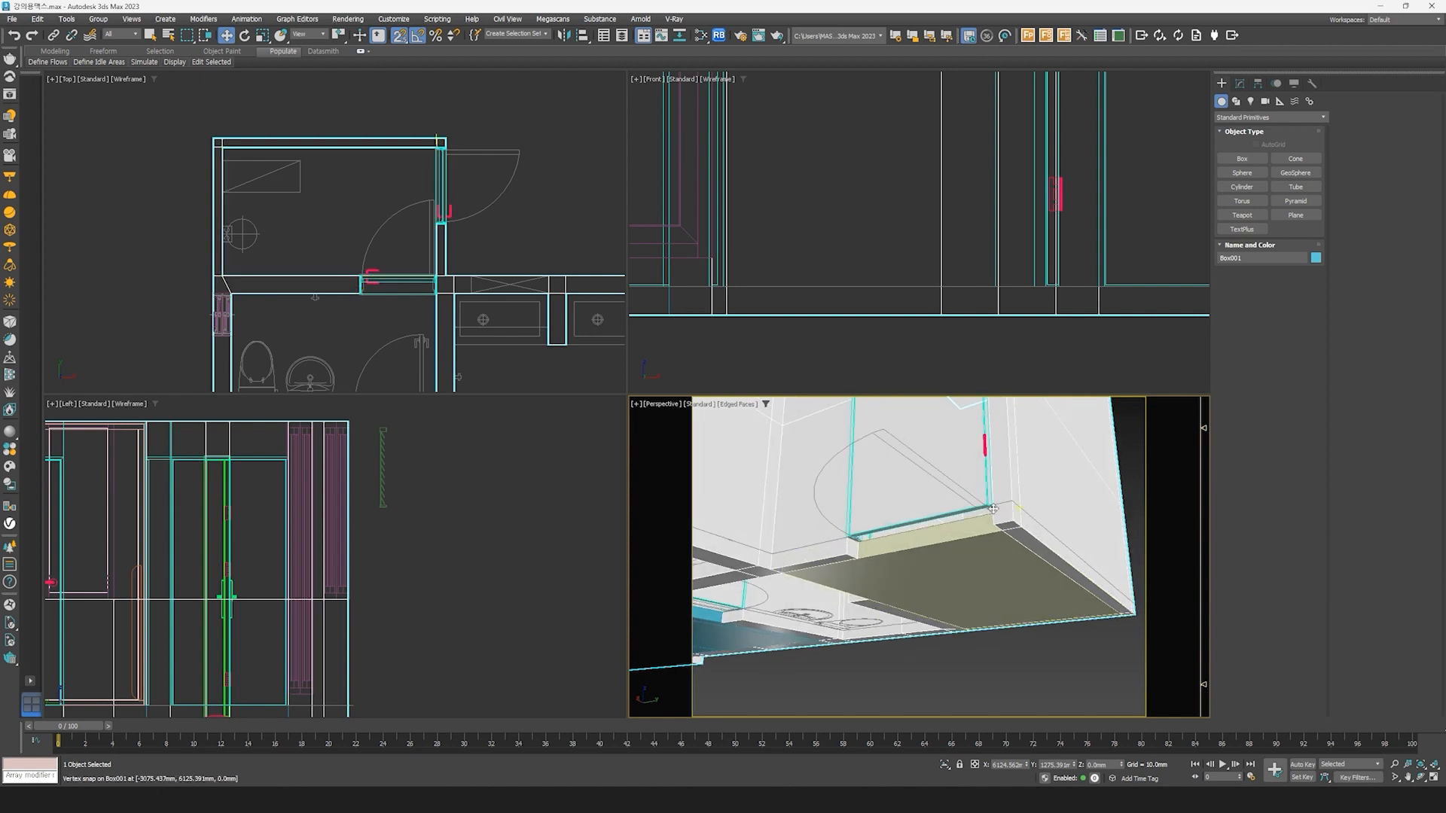
{"action": "left_click", "coordinate": [1240, 85]}
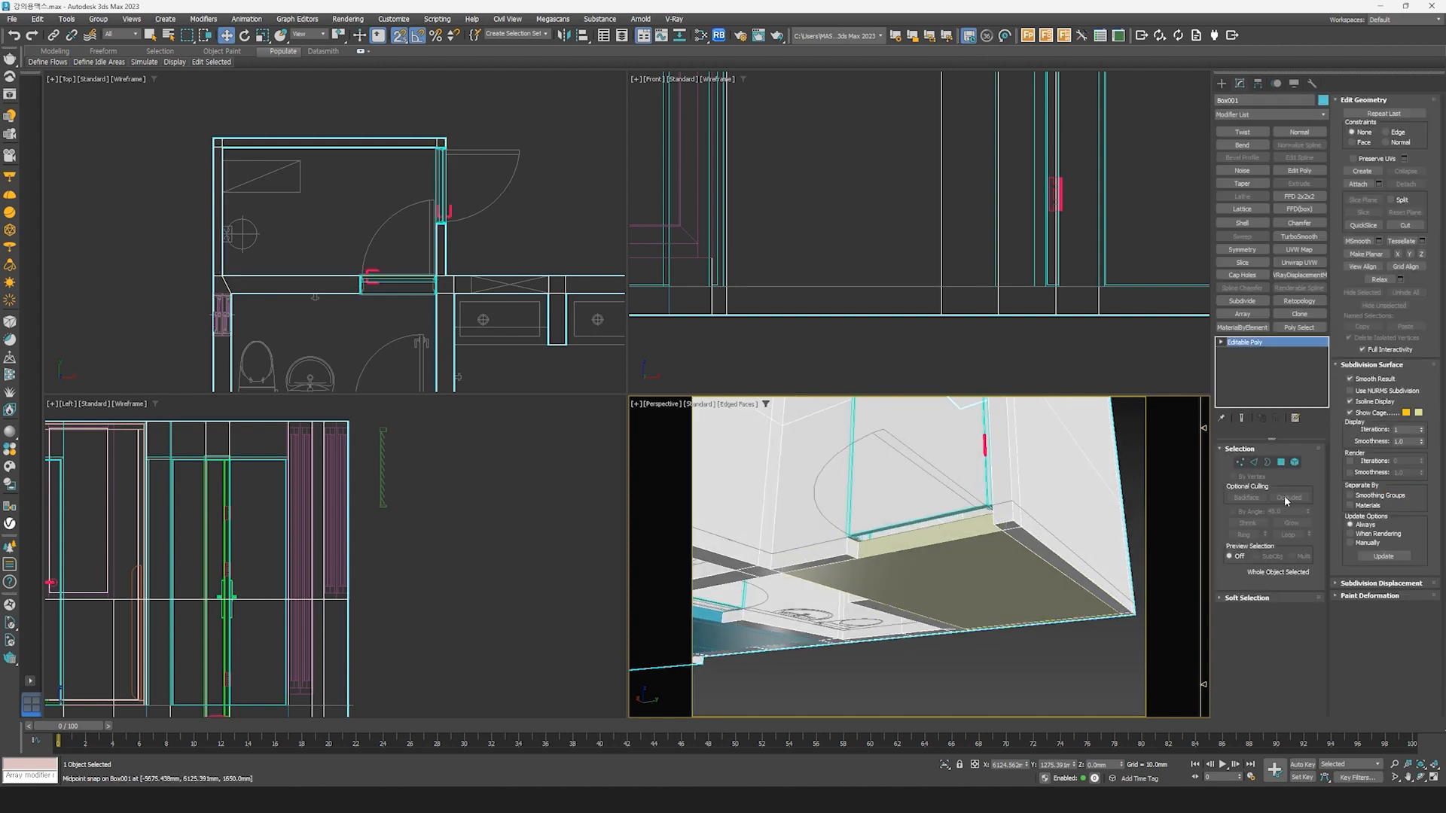
{"action": "left_click", "coordinate": [1281, 463]}
{"action": "left_click", "coordinate": [860, 571]}
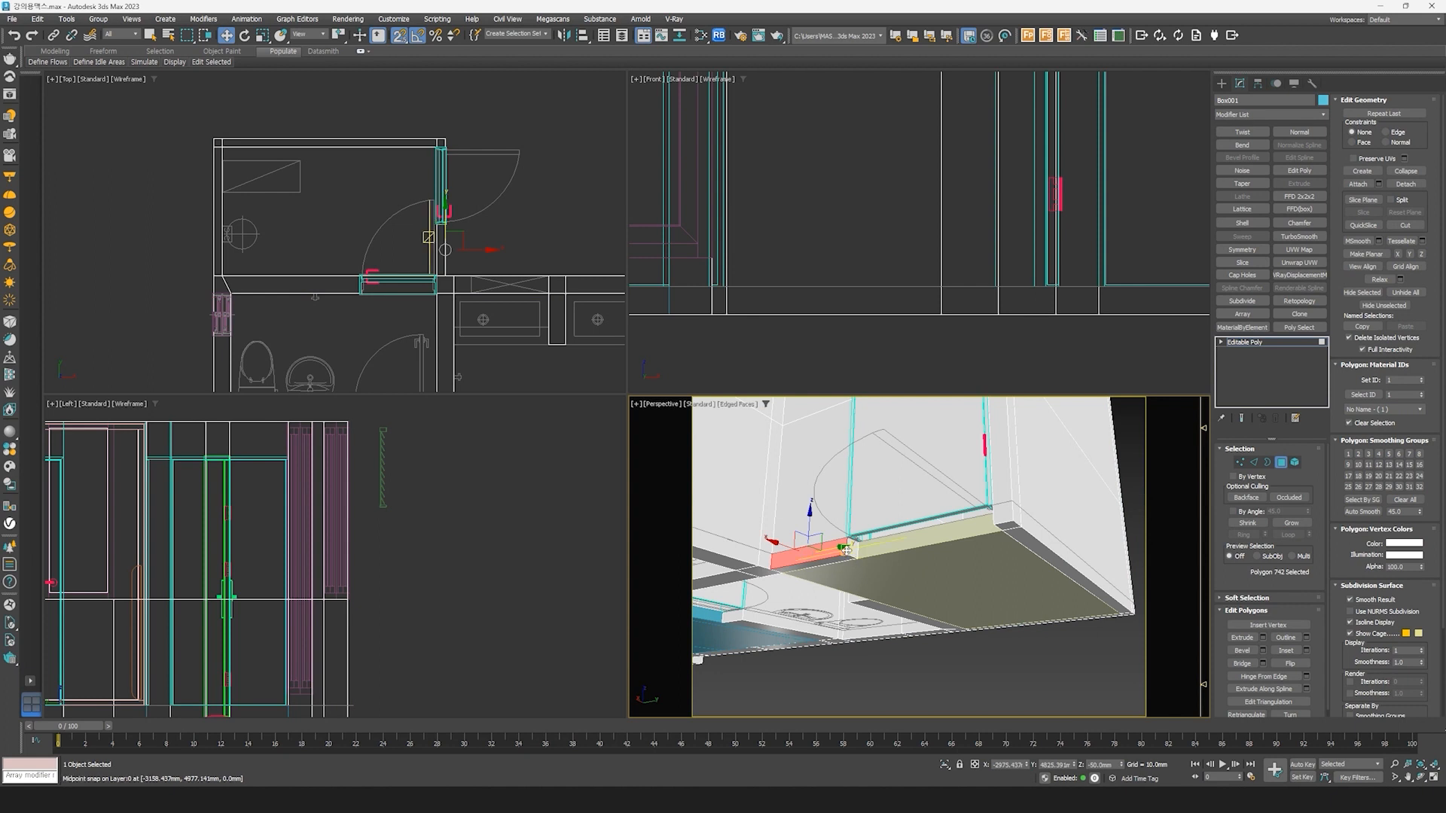
{"action": "middle_click_drag", "start_coordinate": [861, 571], "coordinate": [879, 631], "text": "alt"}
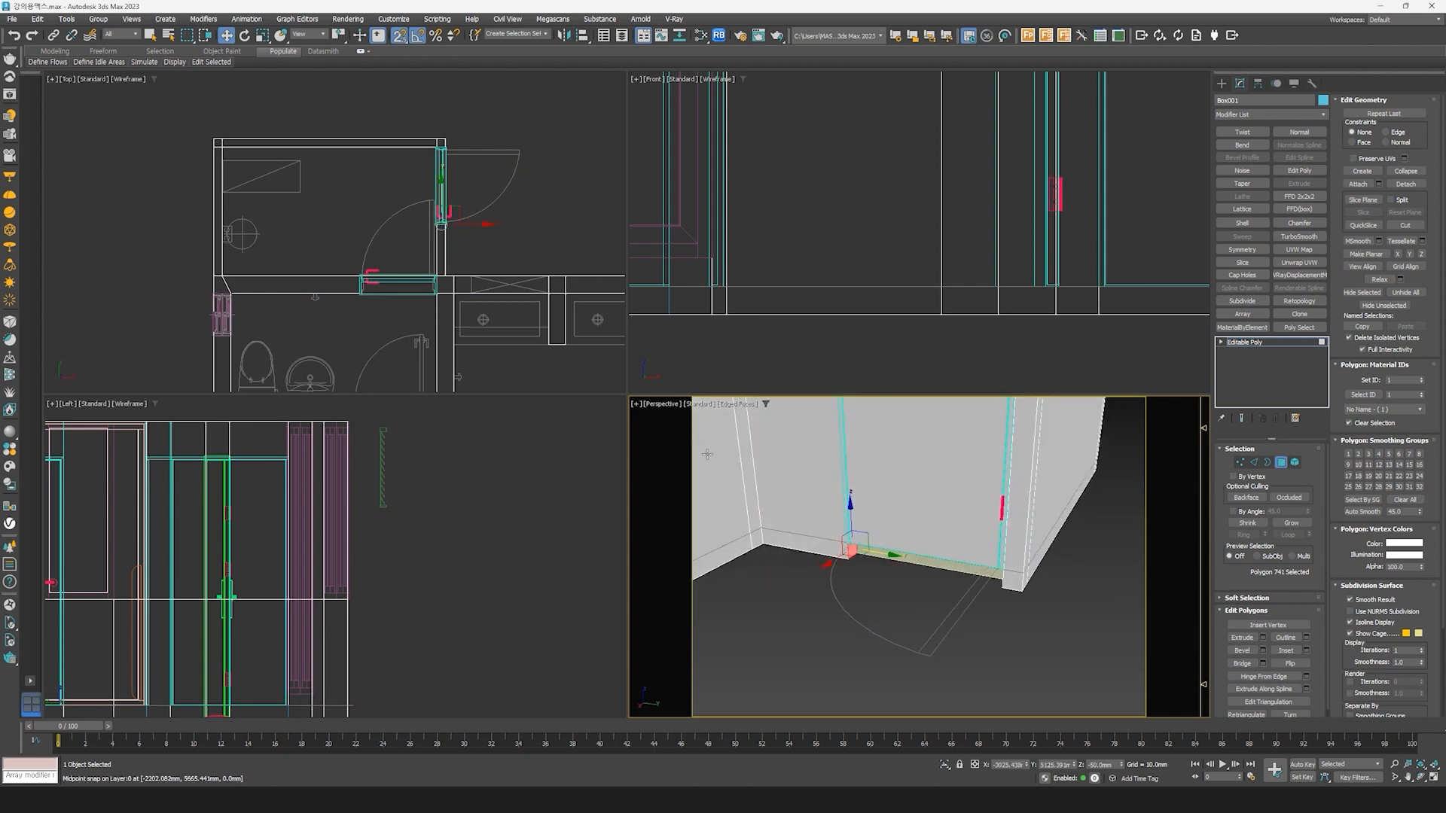
{"action": "middle_click_drag", "start_coordinate": [388, 168], "coordinate": [393, 173]}
{"action": "scroll", "coordinate": [433, 196], "scroll_direction": "up", "scroll_amount": 3}
{"action": "left_click_drag", "start_coordinate": [456, 259], "coordinate": [349, 114]}
{"action": "left_click", "coordinate": [937, 570]}
{"action": "scroll", "coordinate": [939, 574], "scroll_direction": "down", "scroll_amount": 2}
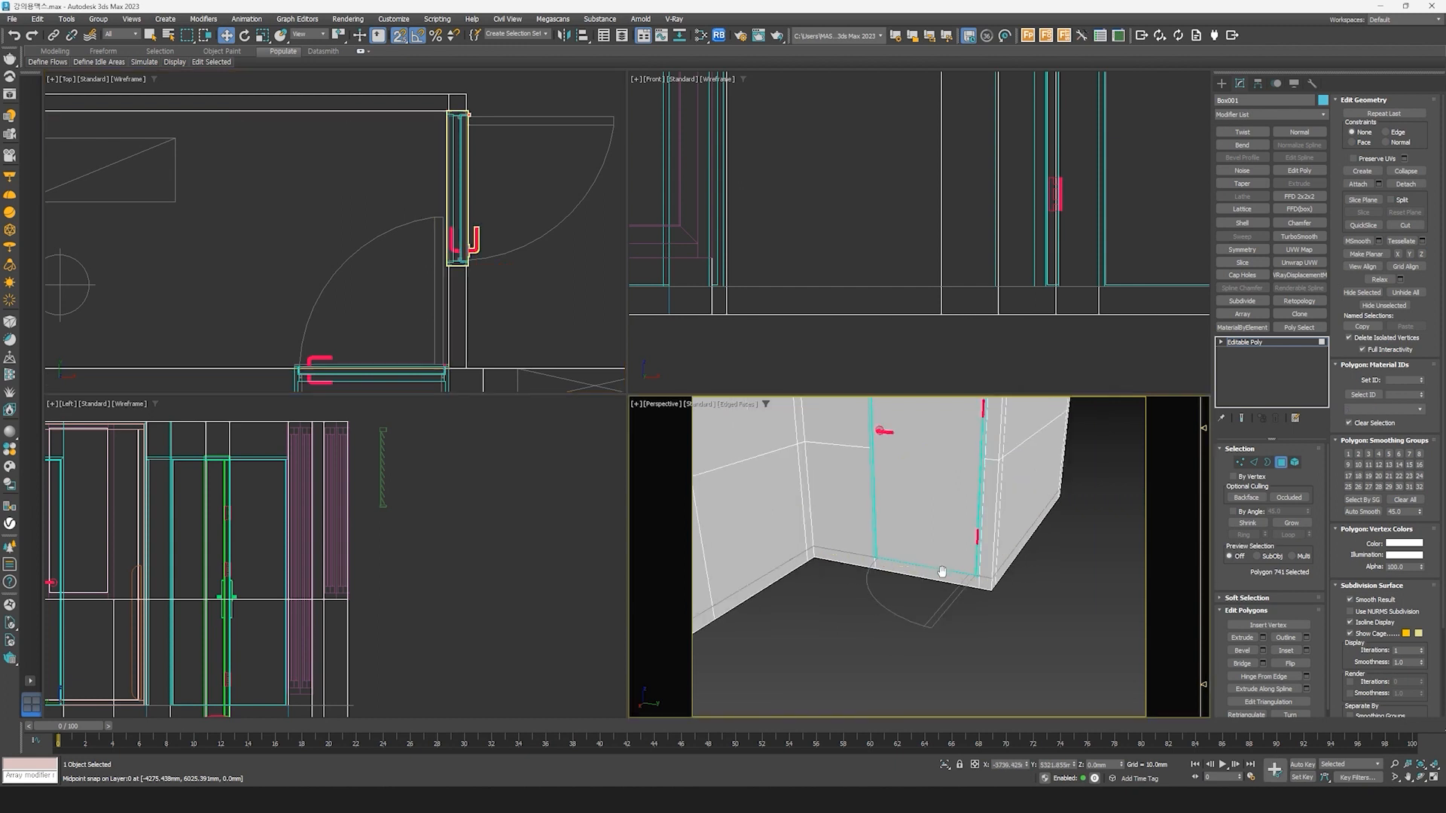
{"action": "middle_click_drag", "start_coordinate": [939, 575], "coordinate": [852, 606], "text": "alt"}
{"action": "scroll", "coordinate": [852, 606], "scroll_direction": "down", "scroll_amount": 5}
{"action": "left_click", "coordinate": [1280, 462]}
{"action": "middle_click_drag", "start_coordinate": [532, 307], "coordinate": [530, 285]}
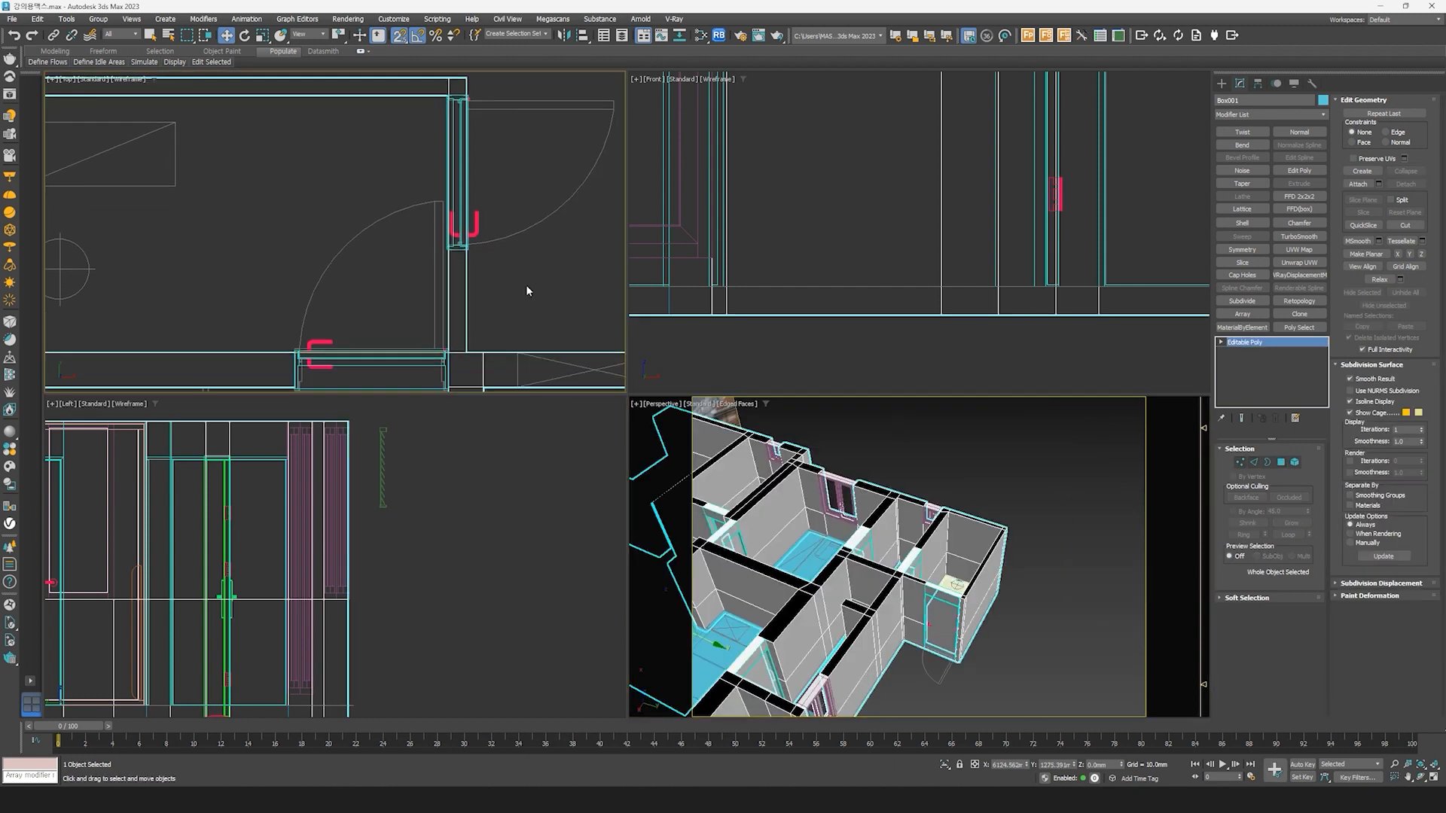
{"action": "left_click", "coordinate": [532, 283]}
Step: Create a threshold box 25 mm long, 850 mm wide and -100 mm high across the doorway between the upper bedroom and its bathroom
{"action": "scroll", "coordinate": [531, 283], "scroll_direction": "down", "scroll_amount": 2}
{"action": "middle_click_drag", "start_coordinate": [892, 561], "coordinate": [911, 595], "text": "alt"}
{"action": "middle_click_drag", "start_coordinate": [911, 595], "coordinate": [977, 606]}
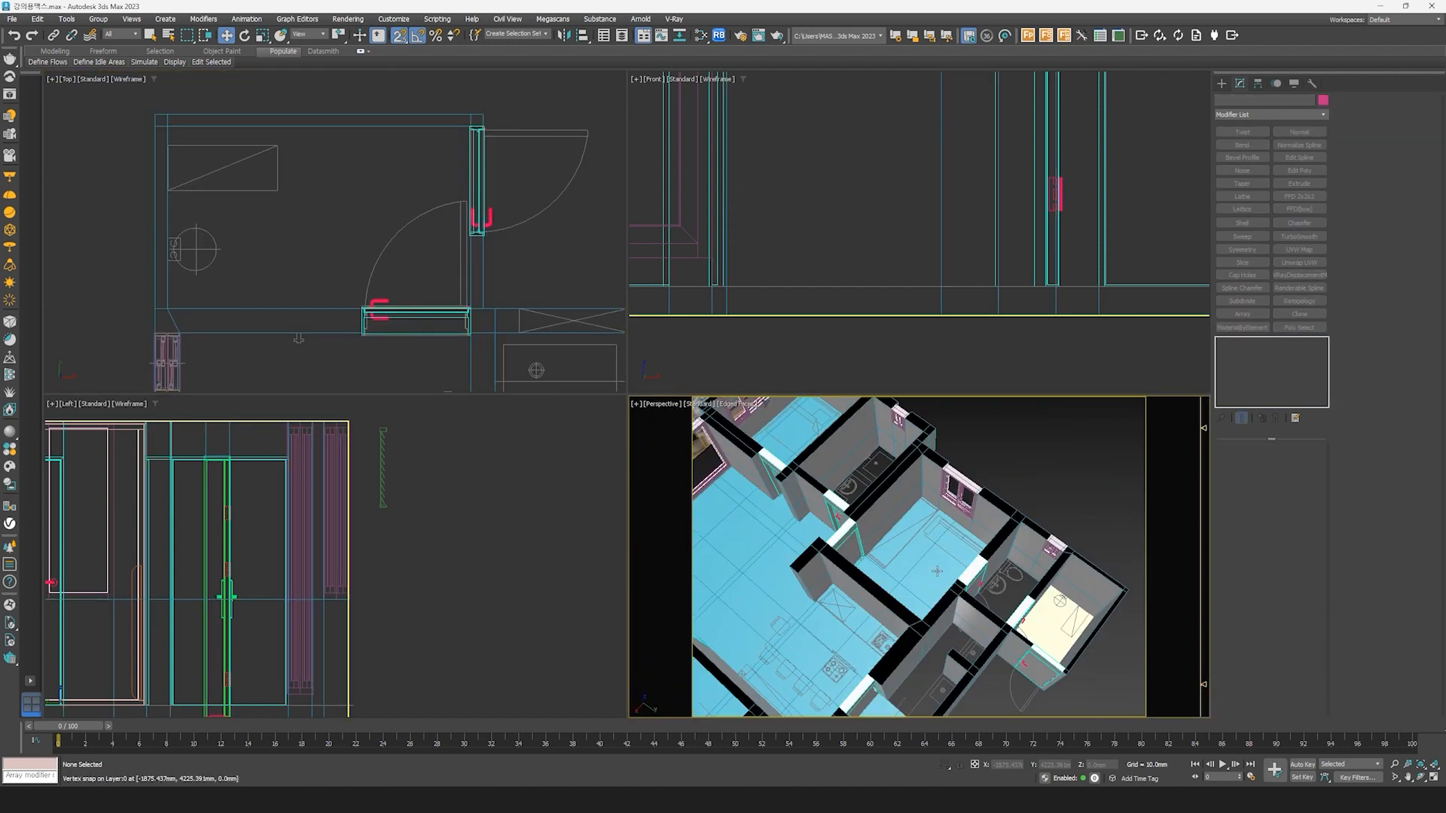
{"action": "left_click", "coordinate": [934, 568]}
{"action": "scroll", "coordinate": [483, 342], "scroll_direction": "down", "scroll_amount": 3}
{"action": "middle_click_drag", "start_coordinate": [483, 341], "coordinate": [475, 182]}
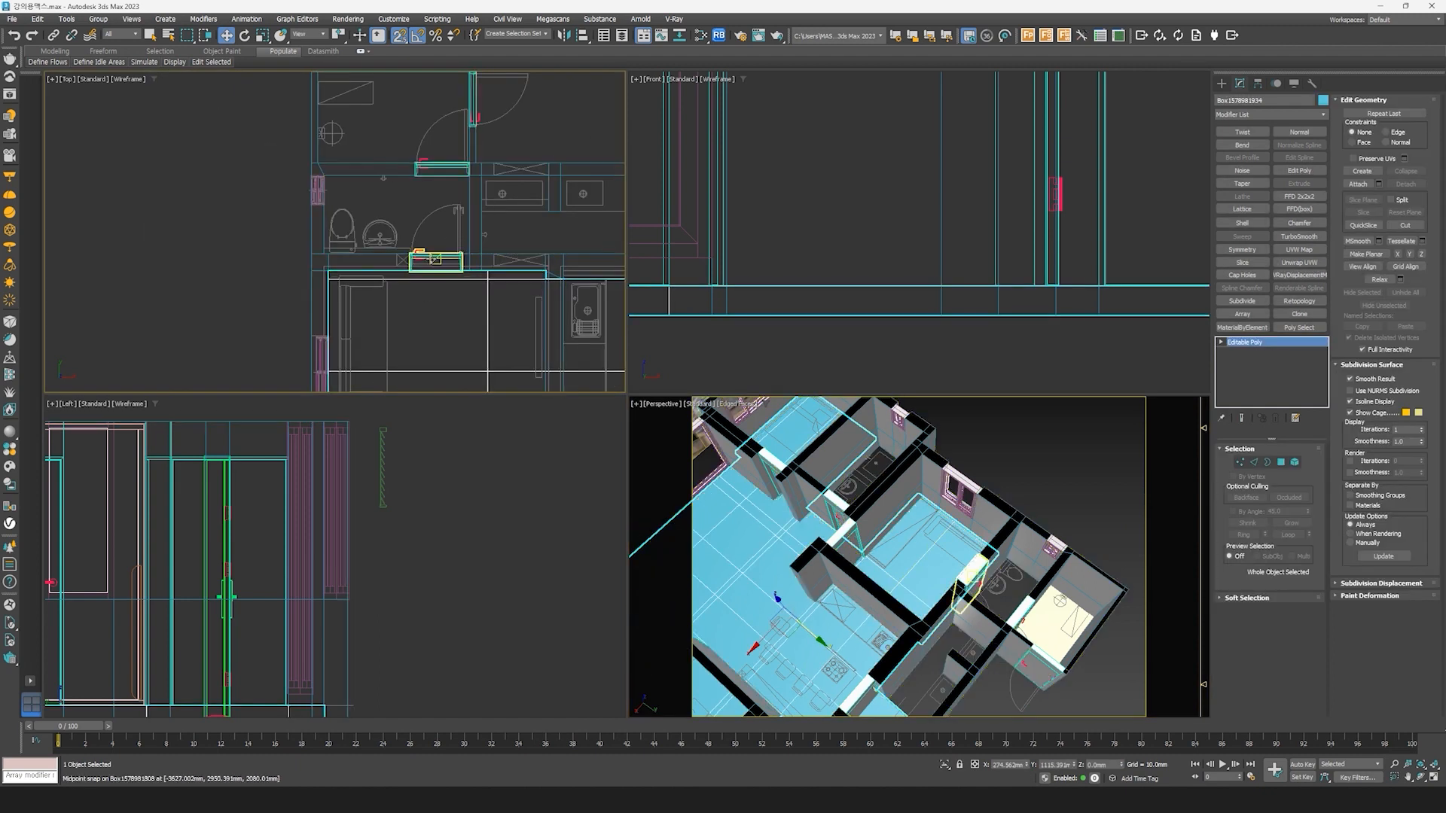
{"action": "scroll", "coordinate": [458, 265], "scroll_direction": "up", "scroll_amount": 6}
{"action": "key", "text": "alt+w"}
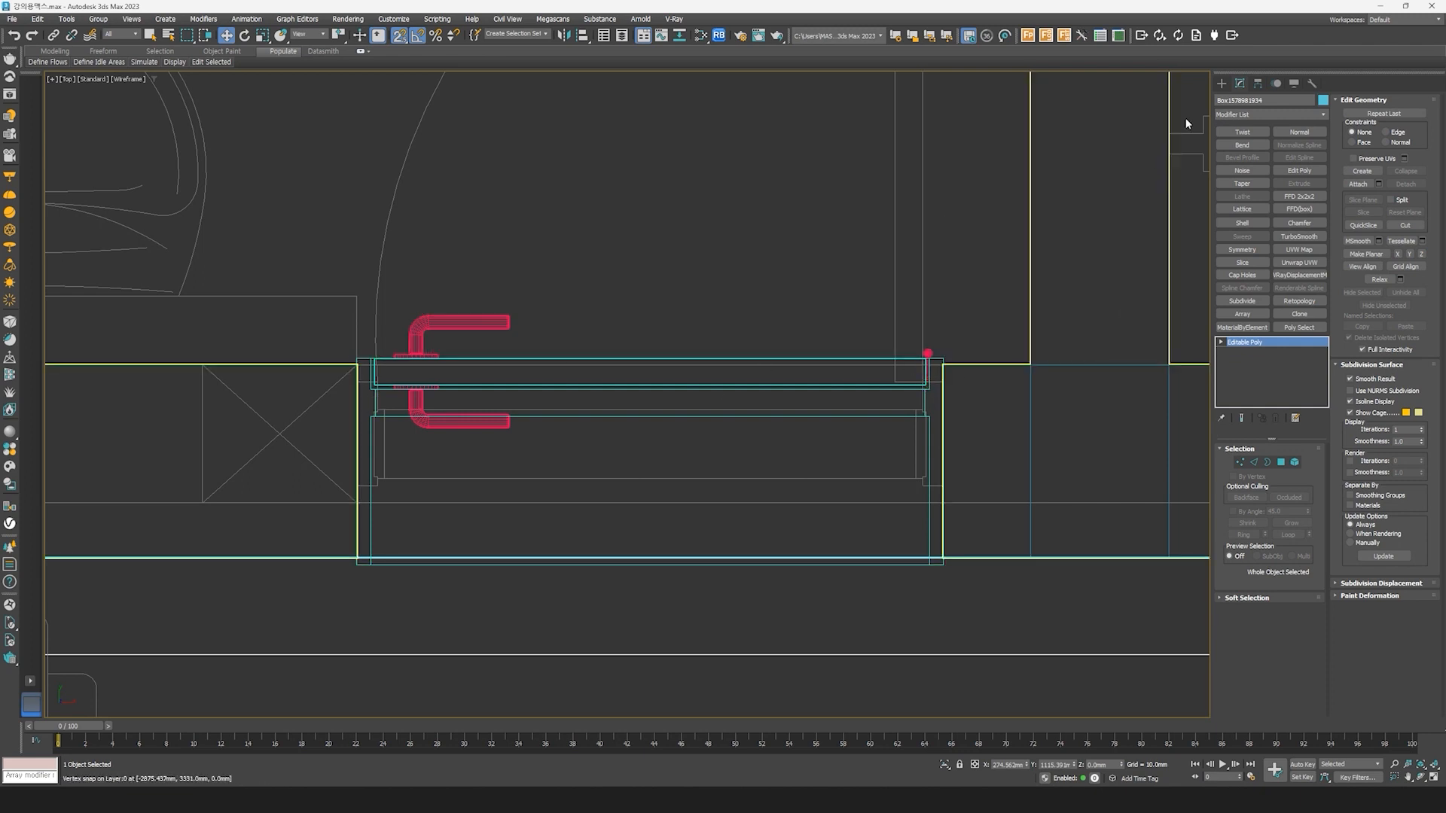
{"action": "left_click", "coordinate": [1221, 84]}
{"action": "left_click", "coordinate": [1249, 162]}
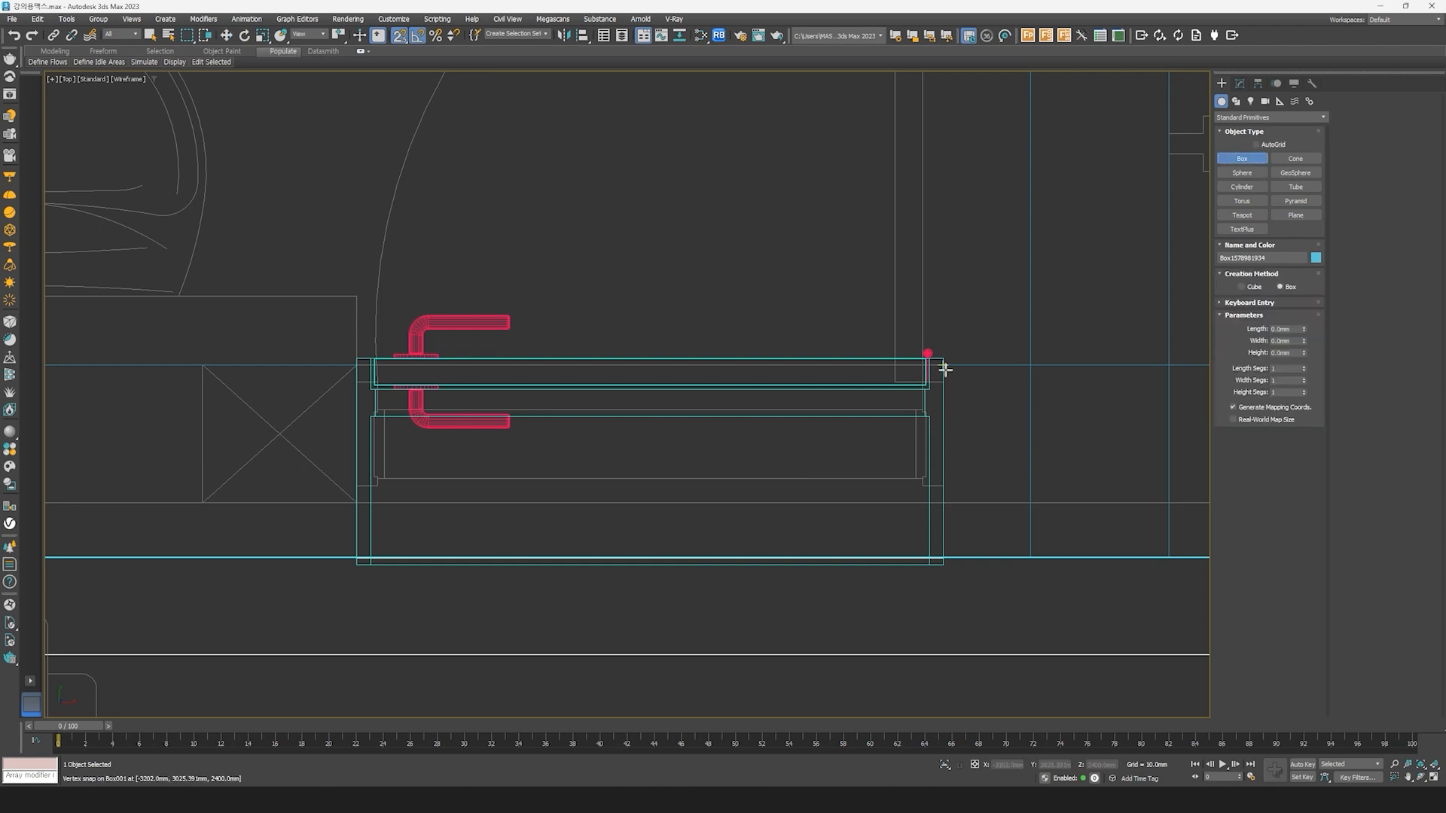
{"action": "left_click_drag", "start_coordinate": [944, 364], "coordinate": [353, 387]}
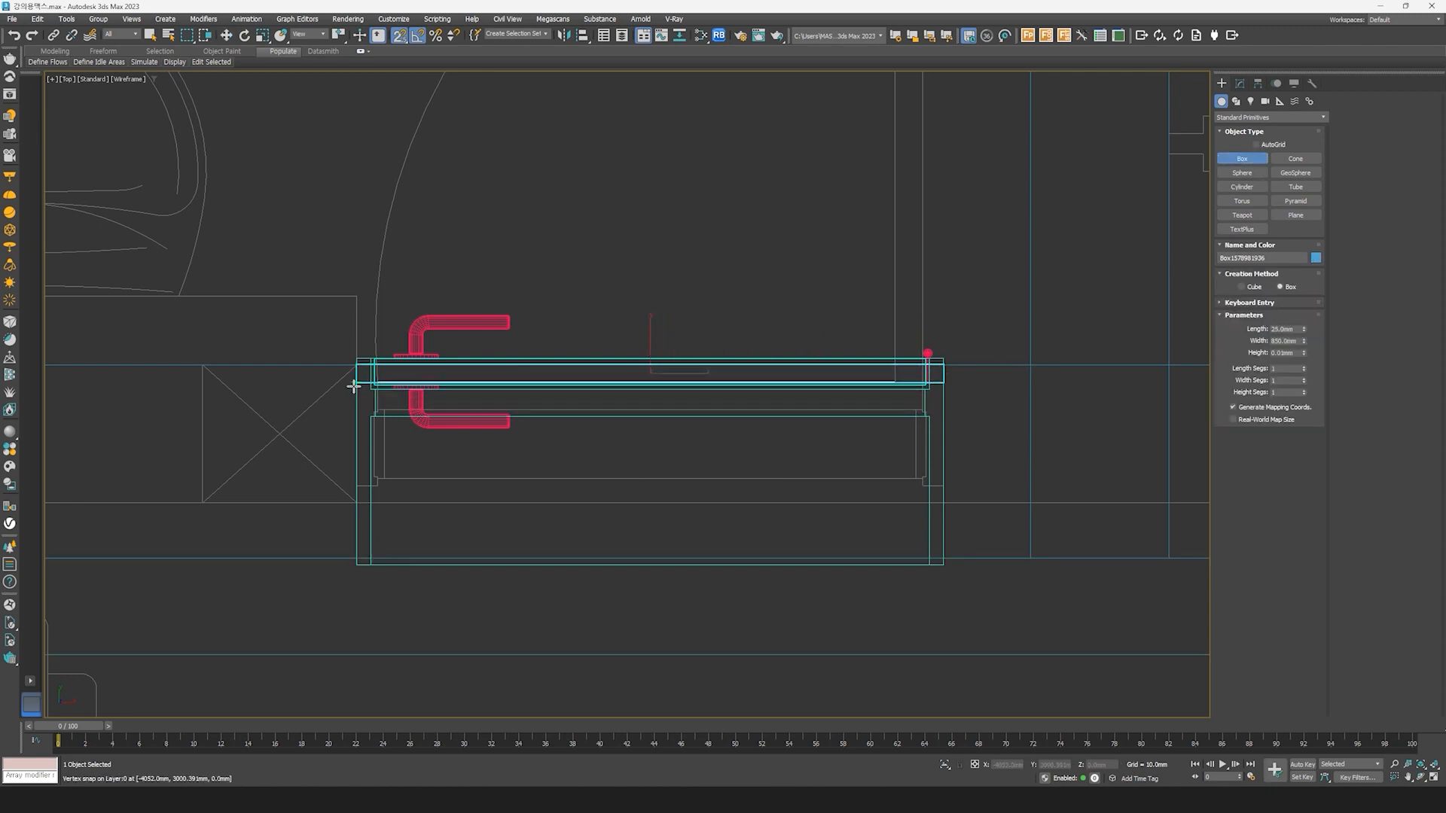
{"action": "left_click", "coordinate": [662, 243]}
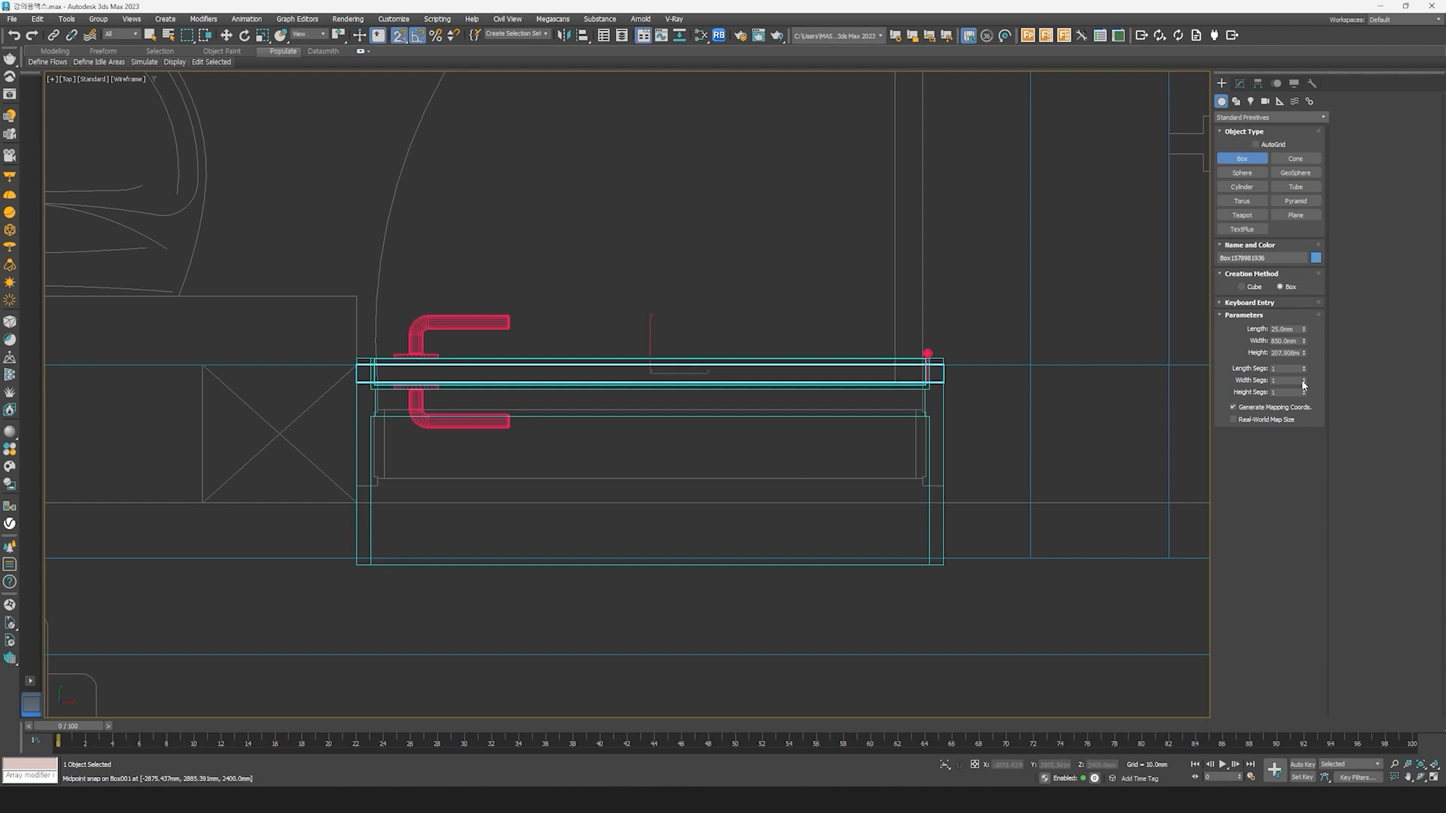
{"action": "type", "text": "-100"}
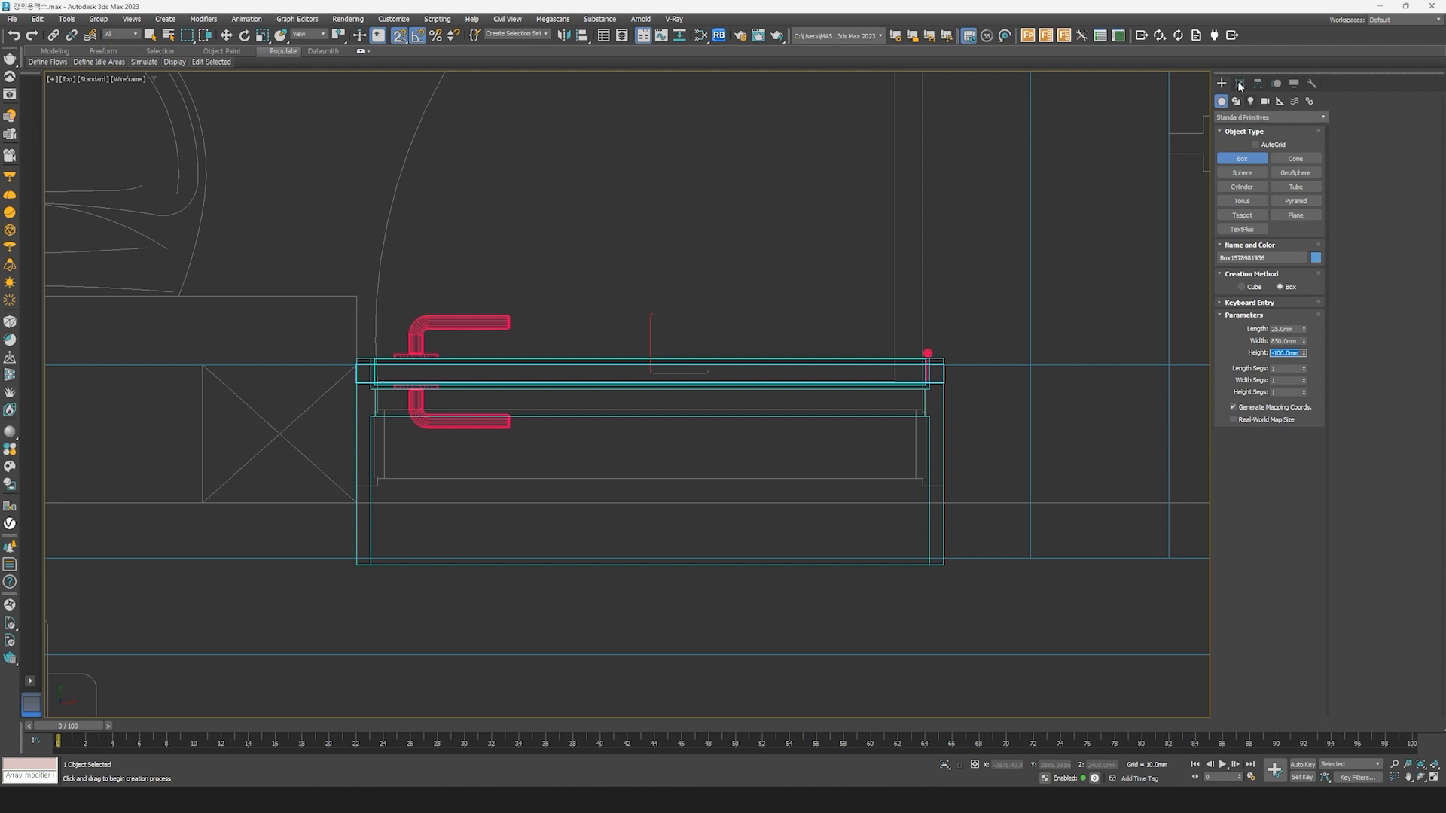
Step: Add an Edit Poly modifier to the threshold and move its bedroom-side vertices to the edge of the door frame's rebate
{"action": "left_click", "coordinate": [1239, 83]}
{"action": "left_click", "coordinate": [1294, 171]}
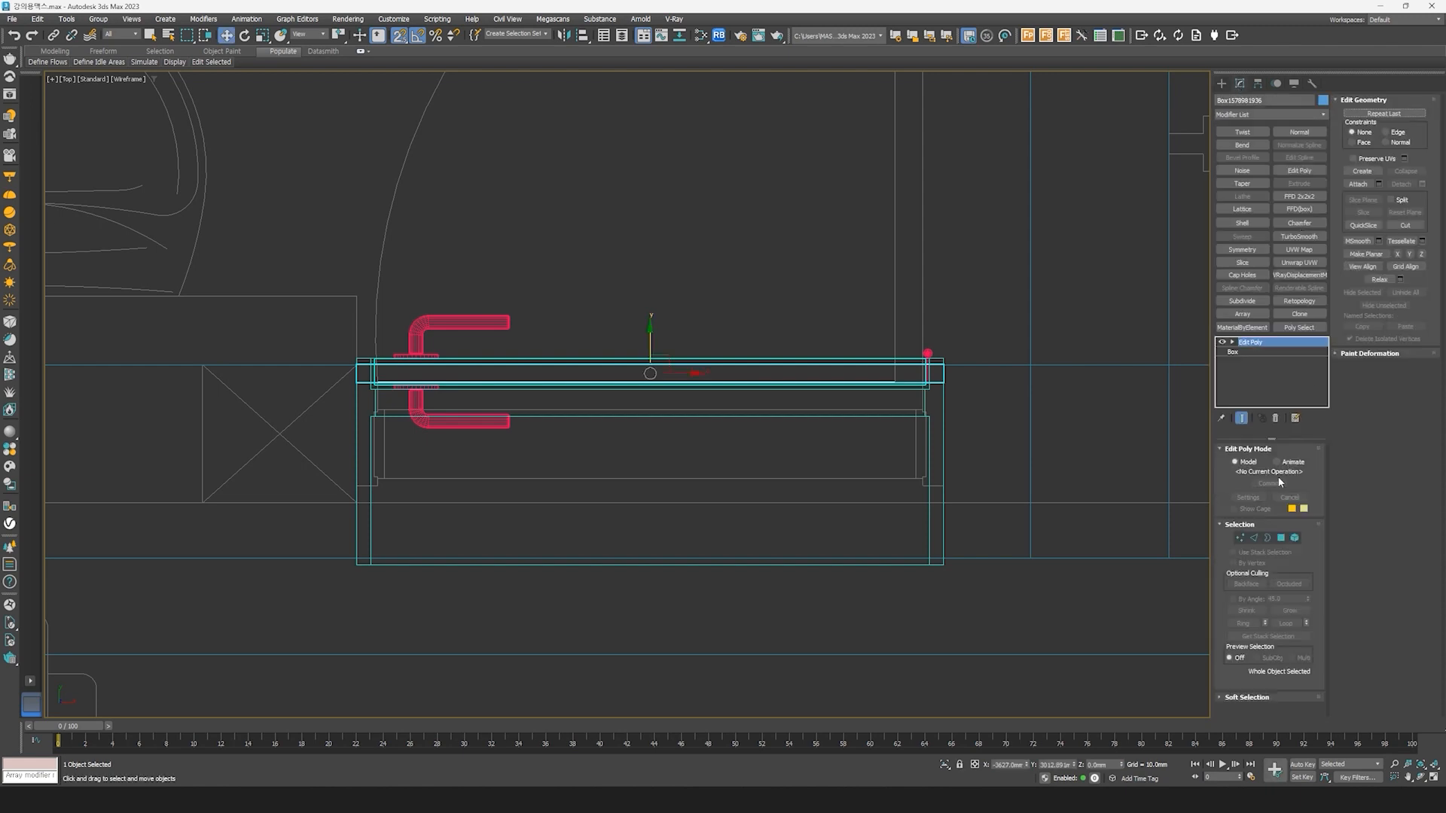
{"action": "key", "text": "1"}
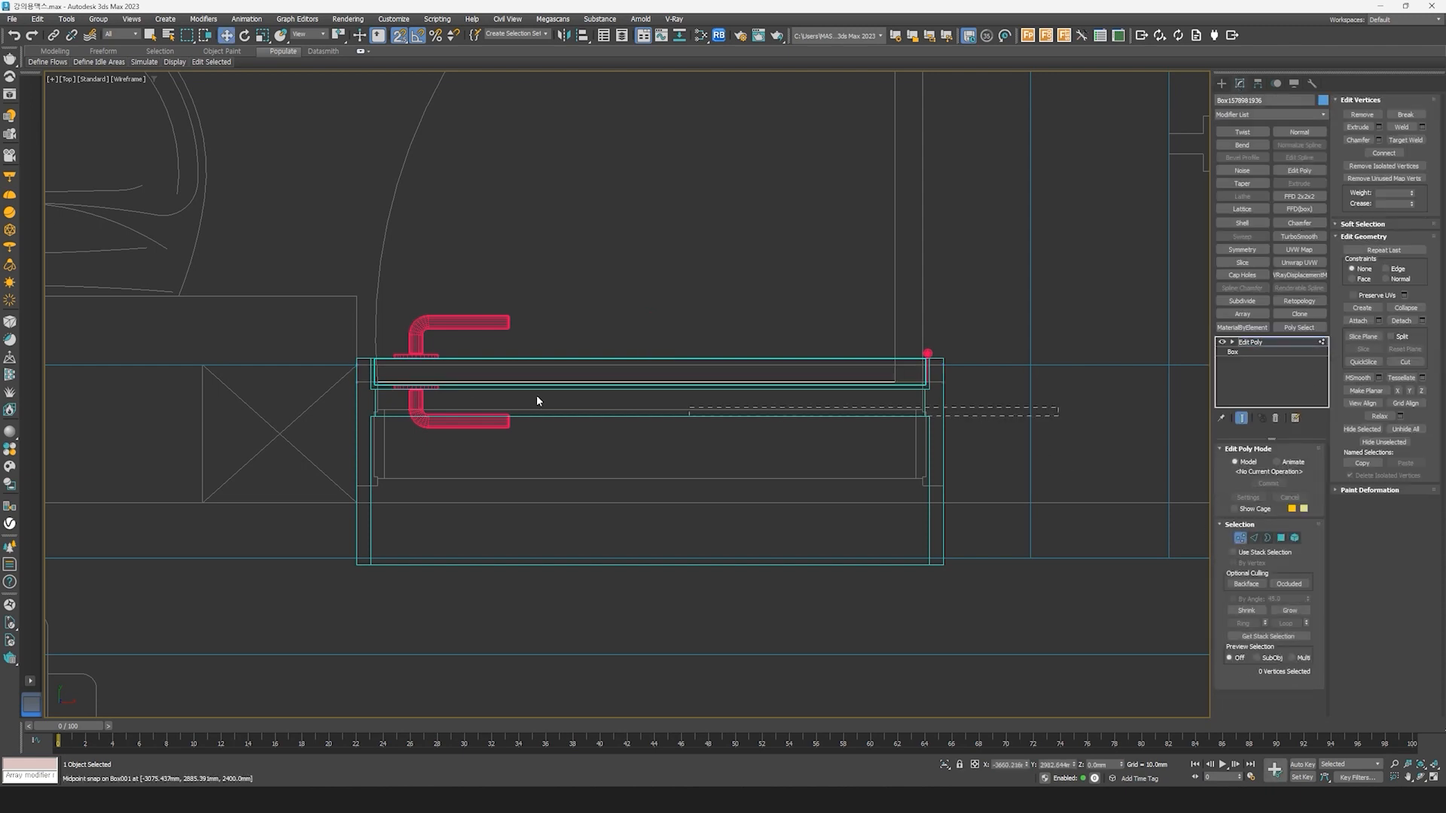
{"action": "left_click_drag", "start_coordinate": [537, 400], "coordinate": [317, 378]}
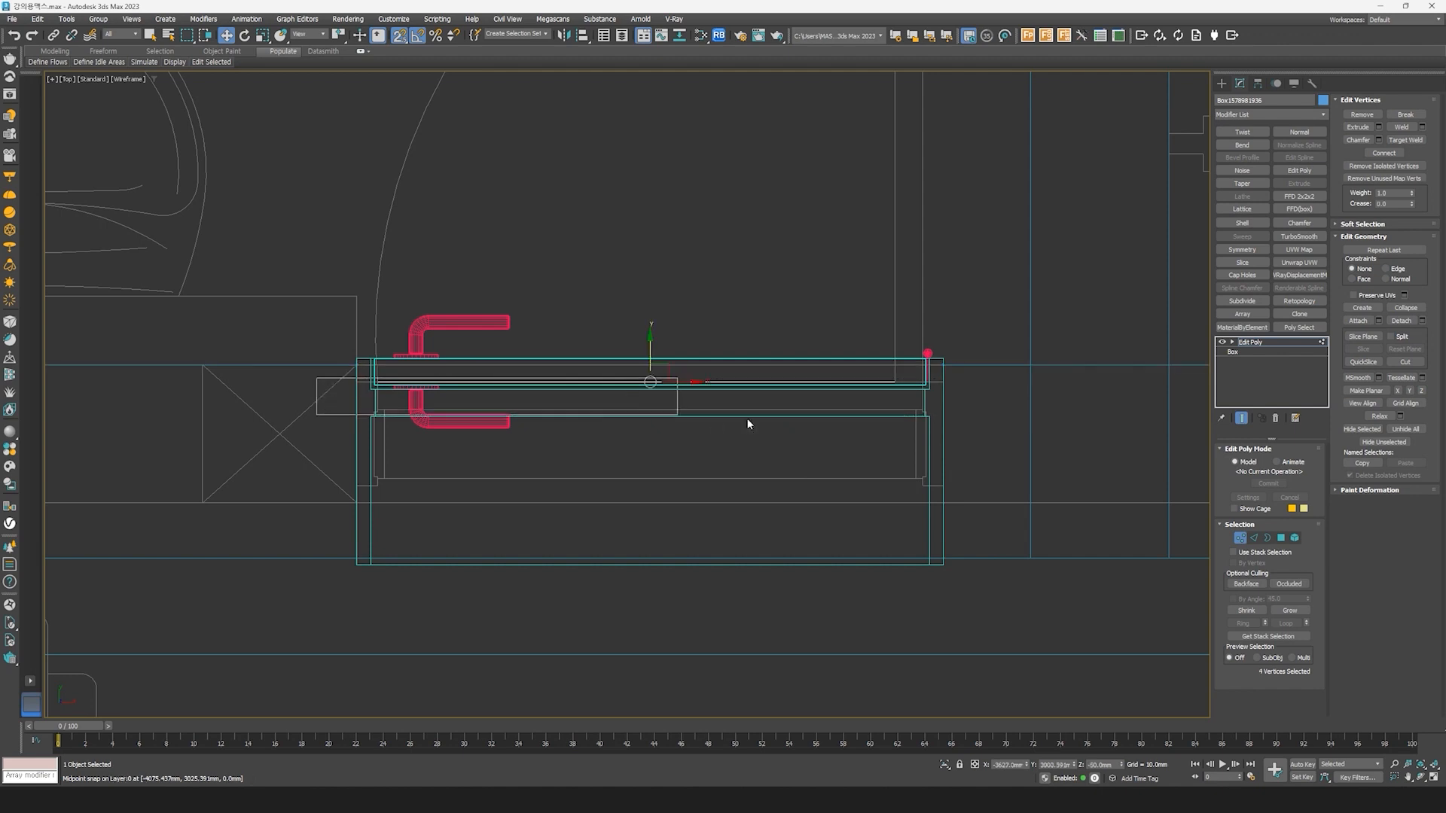
{"action": "scroll", "coordinate": [993, 429], "scroll_direction": "up", "scroll_amount": 5}
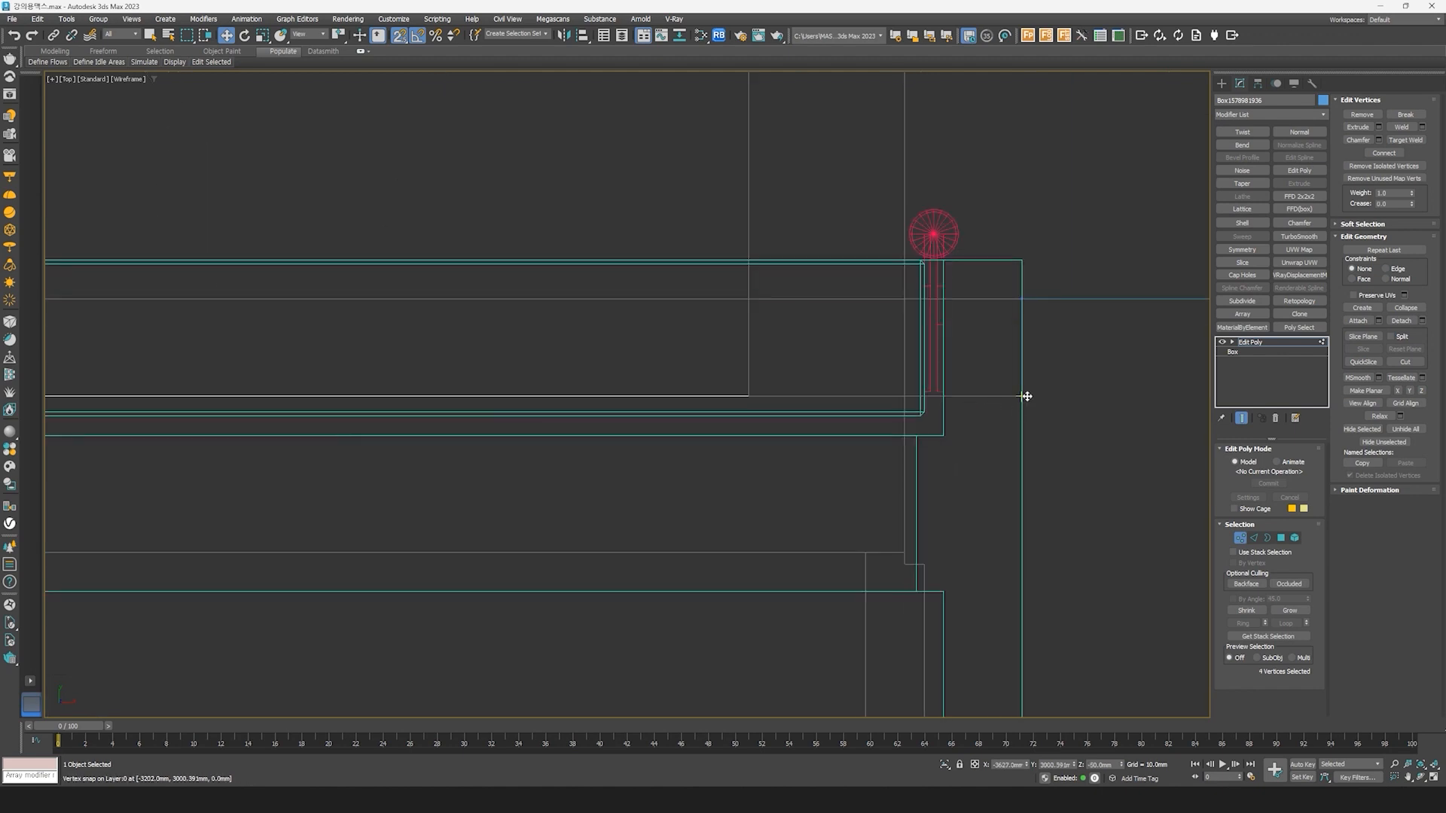
{"action": "left_click_drag", "start_coordinate": [1026, 395], "coordinate": [945, 443]}
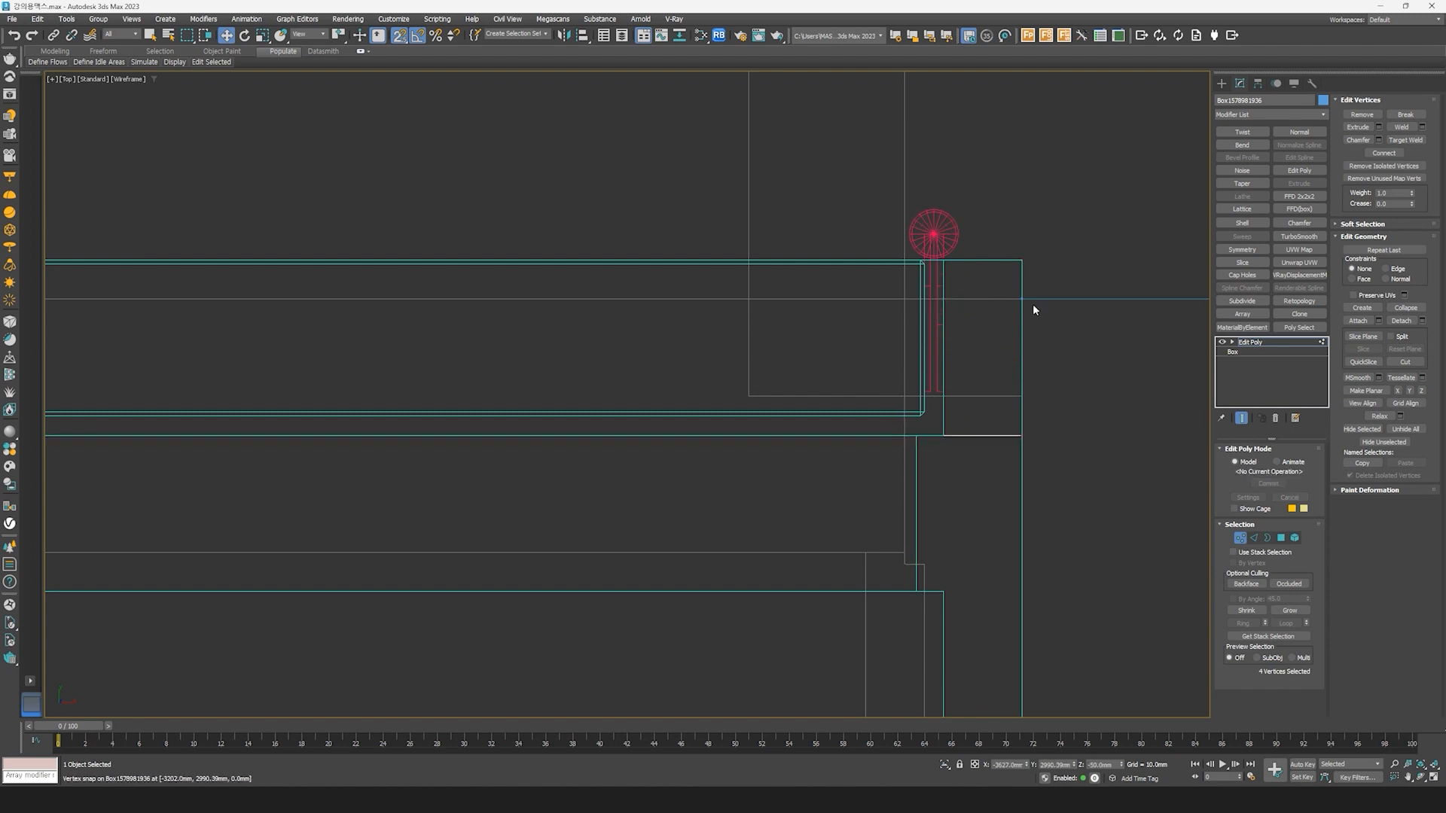
{"action": "scroll", "coordinate": [1005, 437], "scroll_direction": "down", "scroll_amount": 5}
{"action": "left_click", "coordinate": [1241, 539]}
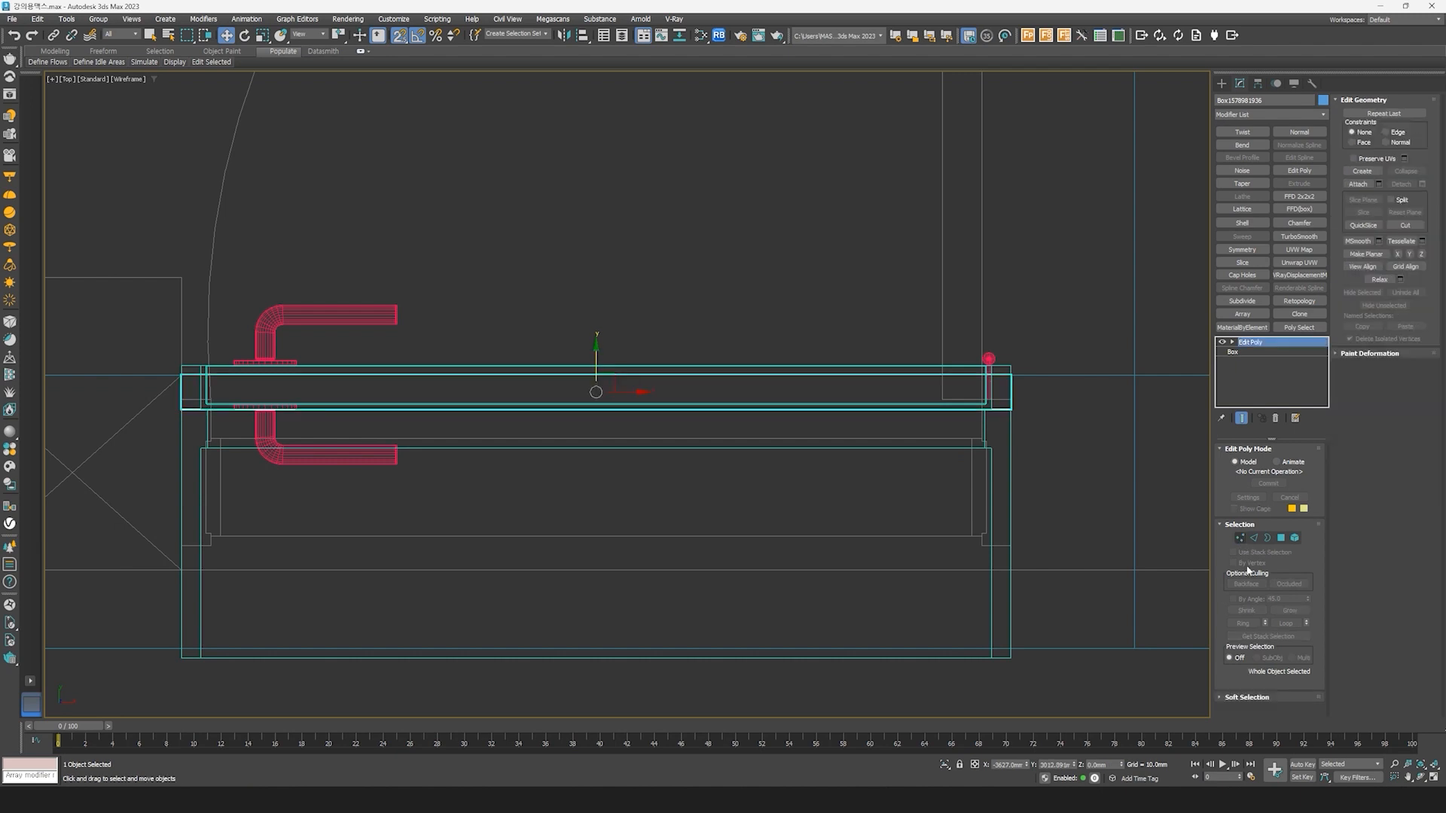
Step: Copy the threshold box to the bathtub bathroom's doorway and rotate the copy to run parallel to that opening
{"action": "left_click", "coordinate": [1434, 777]}
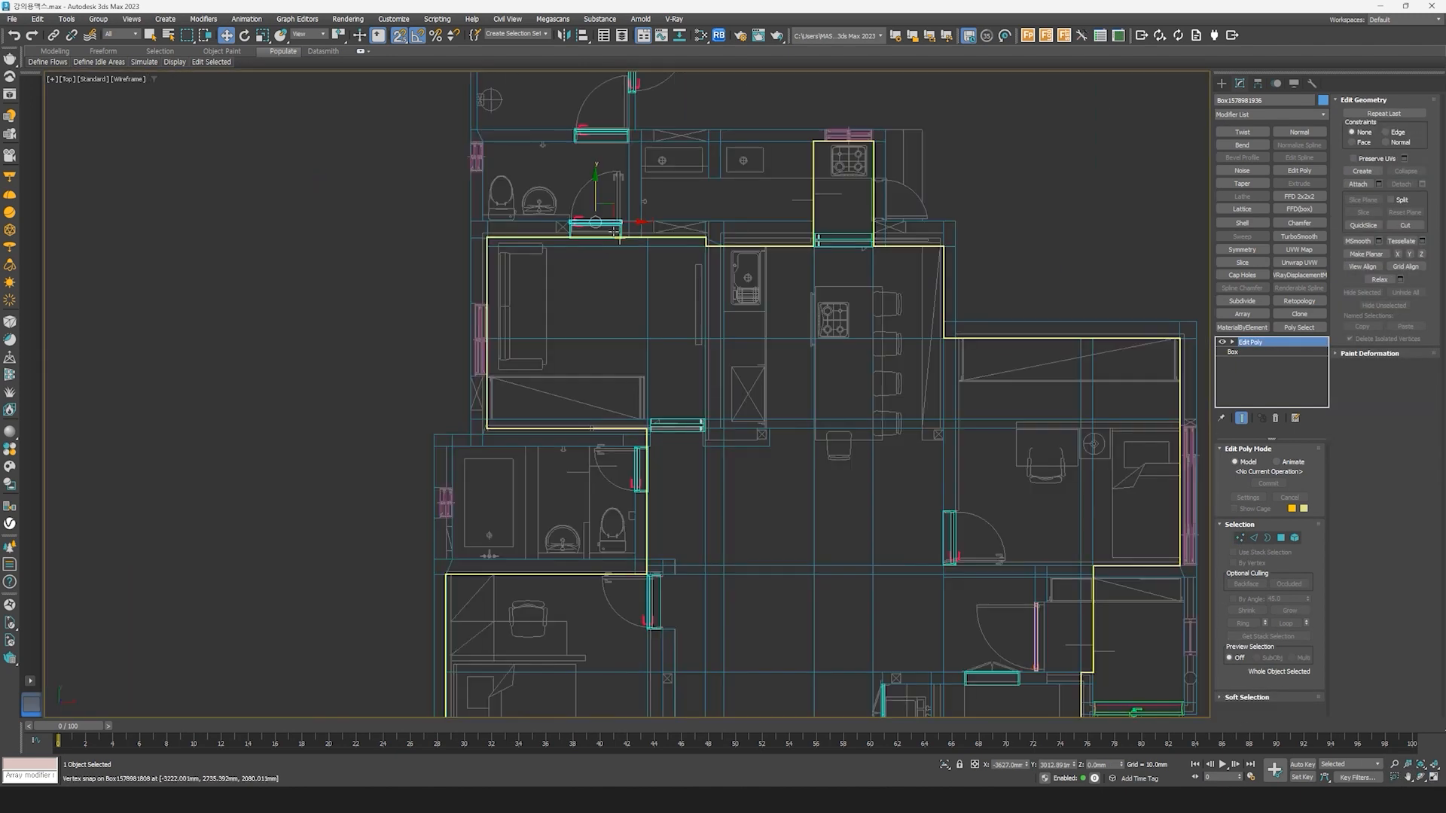
{"action": "mouse_move", "coordinate": [611, 210]}
{"action": "left_mouse_down", "text": "shift"}
{"action": "mouse_move", "coordinate": [629, 435]}
{"action": "mouse_move", "coordinate": [683, 479]}
{"action": "left_mouse_up", "text": "shift"}
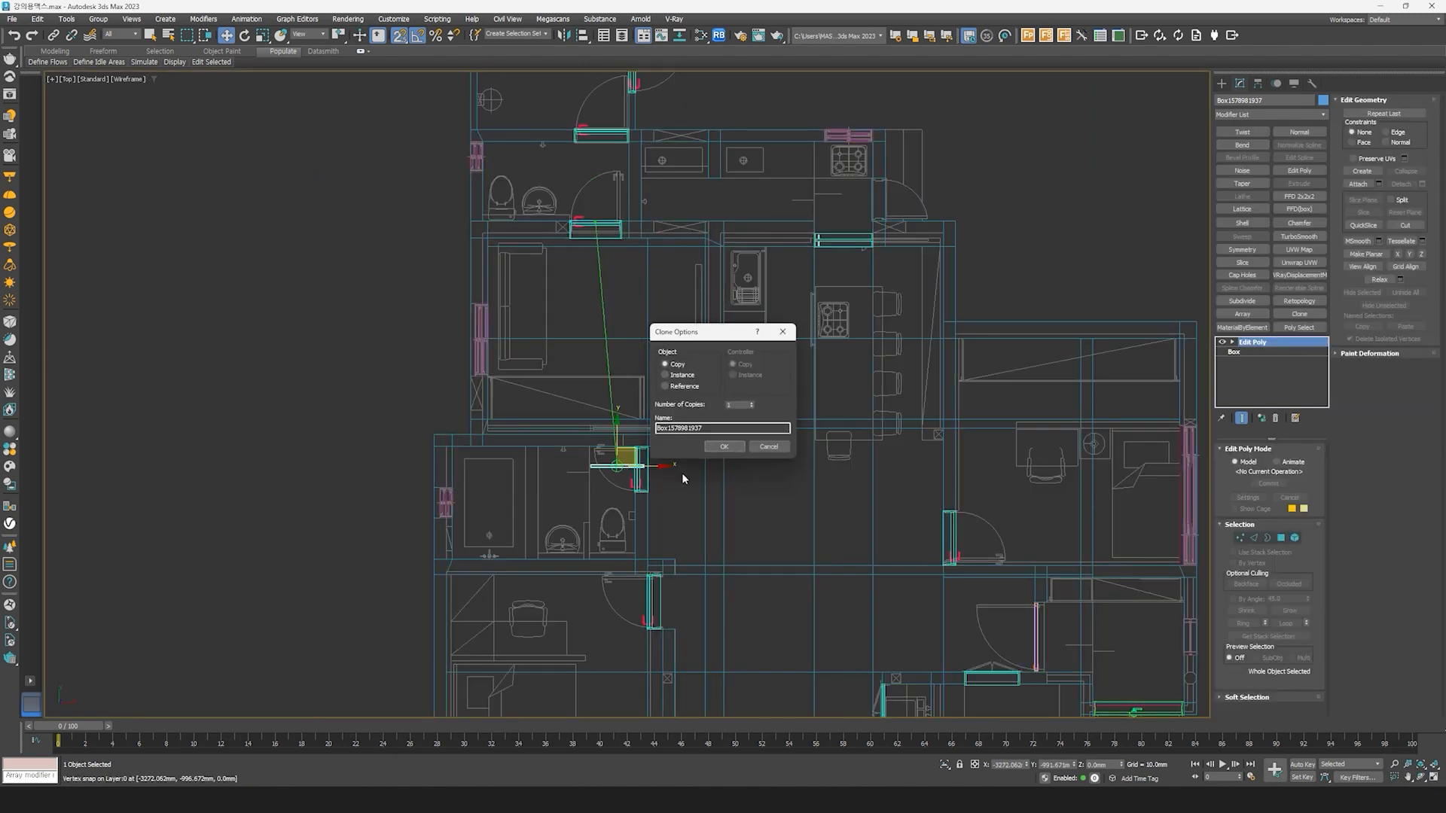
{"action": "left_click", "coordinate": [724, 446]}
{"action": "scroll", "coordinate": [595, 459], "scroll_direction": "up", "scroll_amount": 5}
{"action": "right_click", "coordinate": [583, 438]}
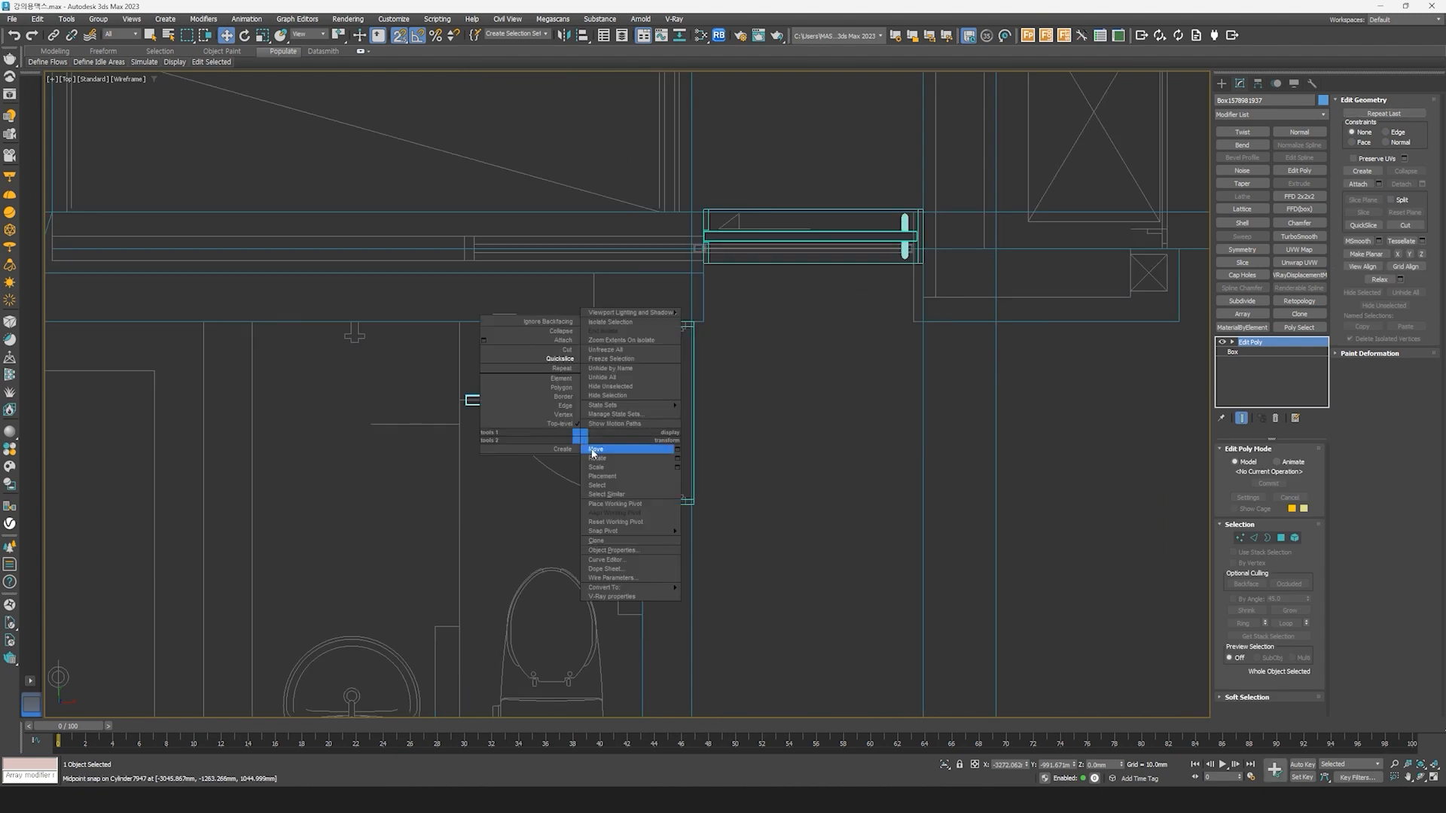
{"action": "left_click", "coordinate": [644, 449]}
{"action": "mouse_move", "coordinate": [588, 438]}
{"action": "left_mouse_down"}
{"action": "mouse_move", "coordinate": [617, 394]}
{"action": "mouse_move", "coordinate": [591, 418]}
{"action": "left_mouse_up"}
Step: Snap the rotated threshold's corner onto the bathtub bathroom's door frame and fit its upper end vertices to the opposite jamb
{"action": "scroll", "coordinate": [595, 467], "scroll_direction": "up", "scroll_amount": 4}
{"action": "key", "text": "w"}
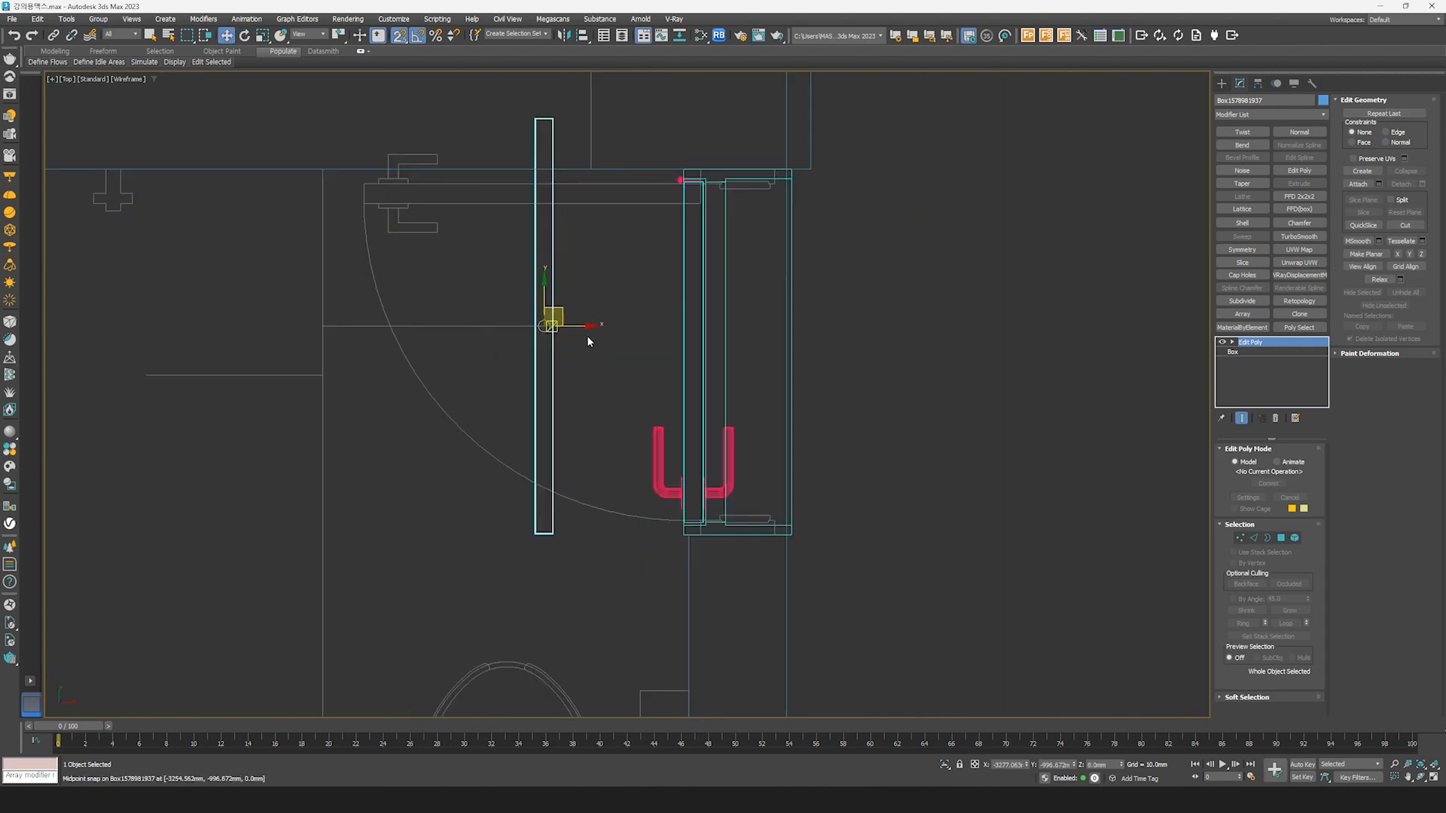
{"action": "left_click_drag", "start_coordinate": [552, 533], "coordinate": [696, 545]}
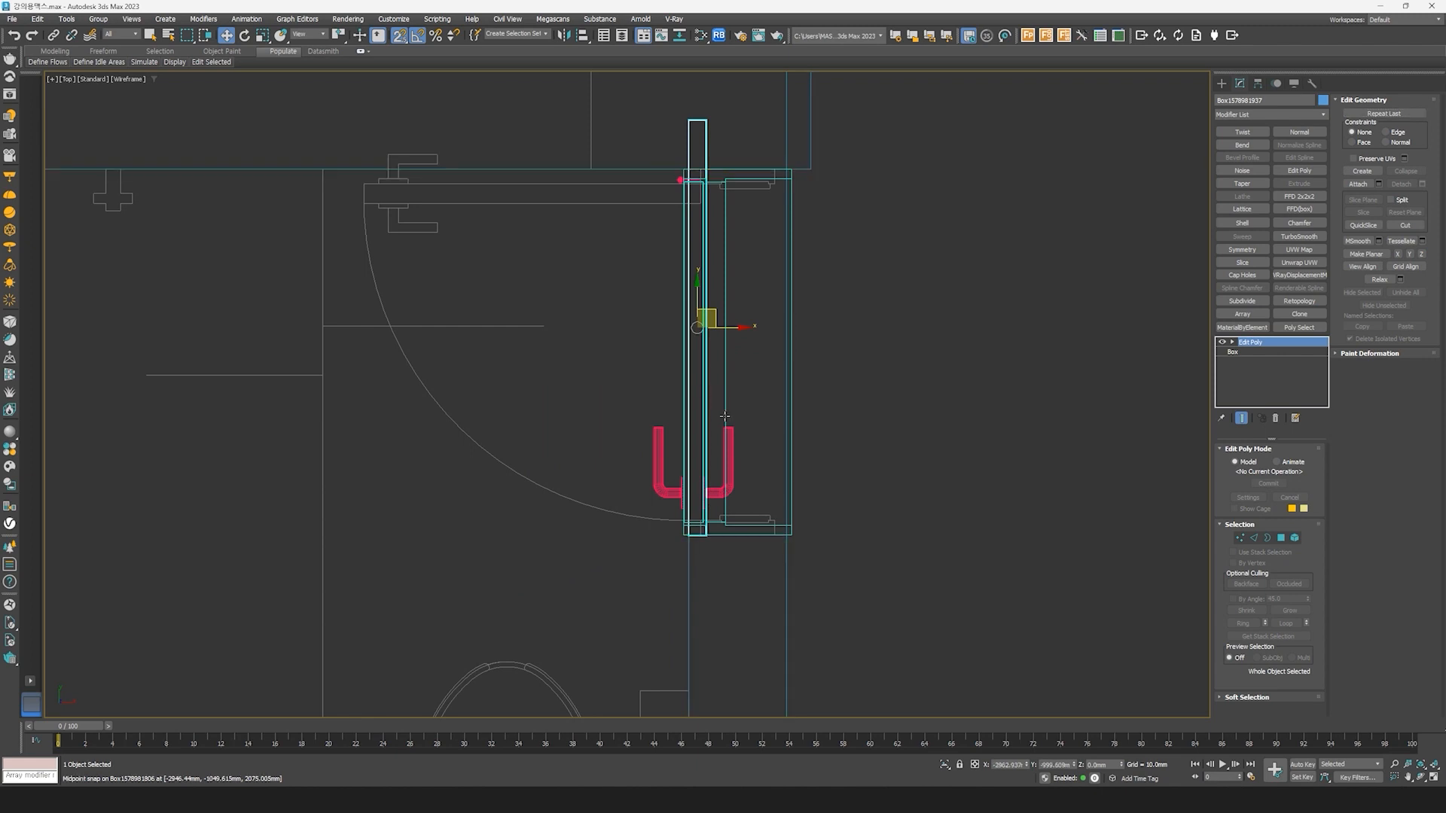
{"action": "middle_click_drag", "start_coordinate": [627, 171], "coordinate": [625, 196]}
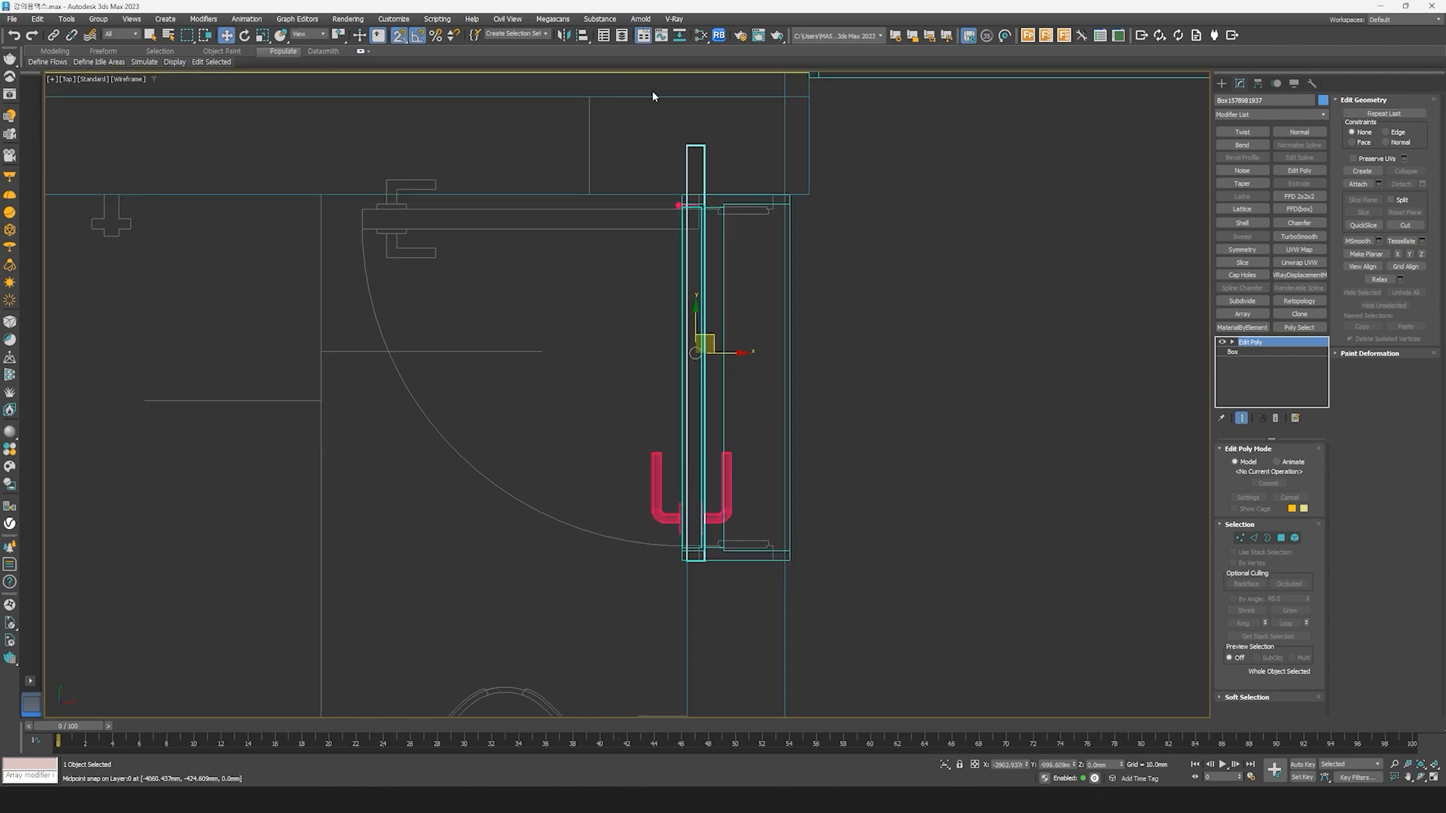
{"action": "left_click", "coordinate": [1240, 538]}
{"action": "left_click_drag", "start_coordinate": [888, 252], "coordinate": [836, 216]}
{"action": "scroll", "coordinate": [685, 148], "scroll_direction": "up", "scroll_amount": 2}
Step: Copy the upper bathroom's threshold to the doorway leading to the uppermost room and align it with one jamb of the frame
{"action": "scroll", "coordinate": [828, 282], "scroll_direction": "down", "scroll_amount": 4}
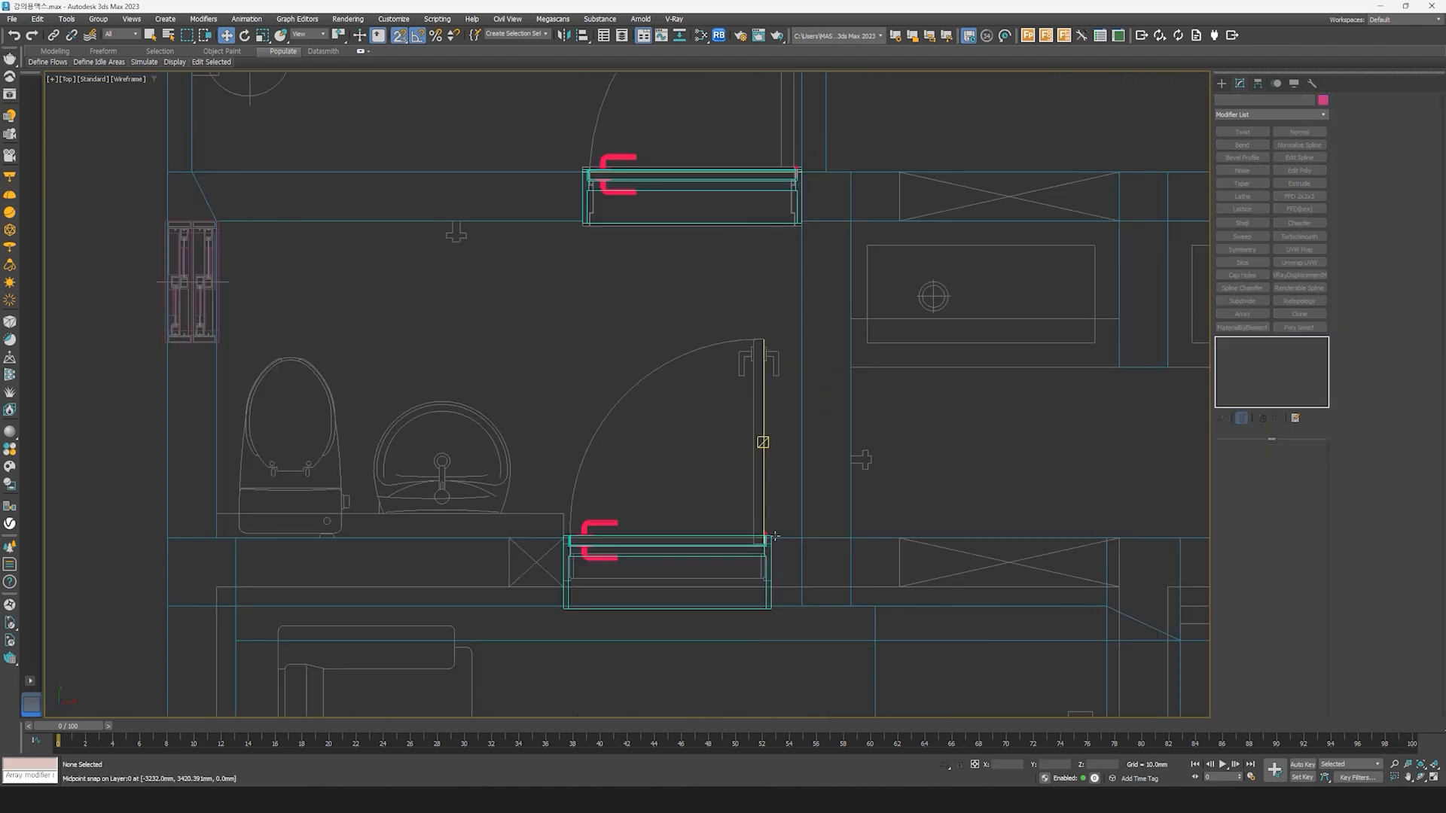
{"action": "scroll", "coordinate": [757, 520], "scroll_direction": "up", "scroll_amount": 5}
{"action": "left_click", "coordinate": [759, 521]}
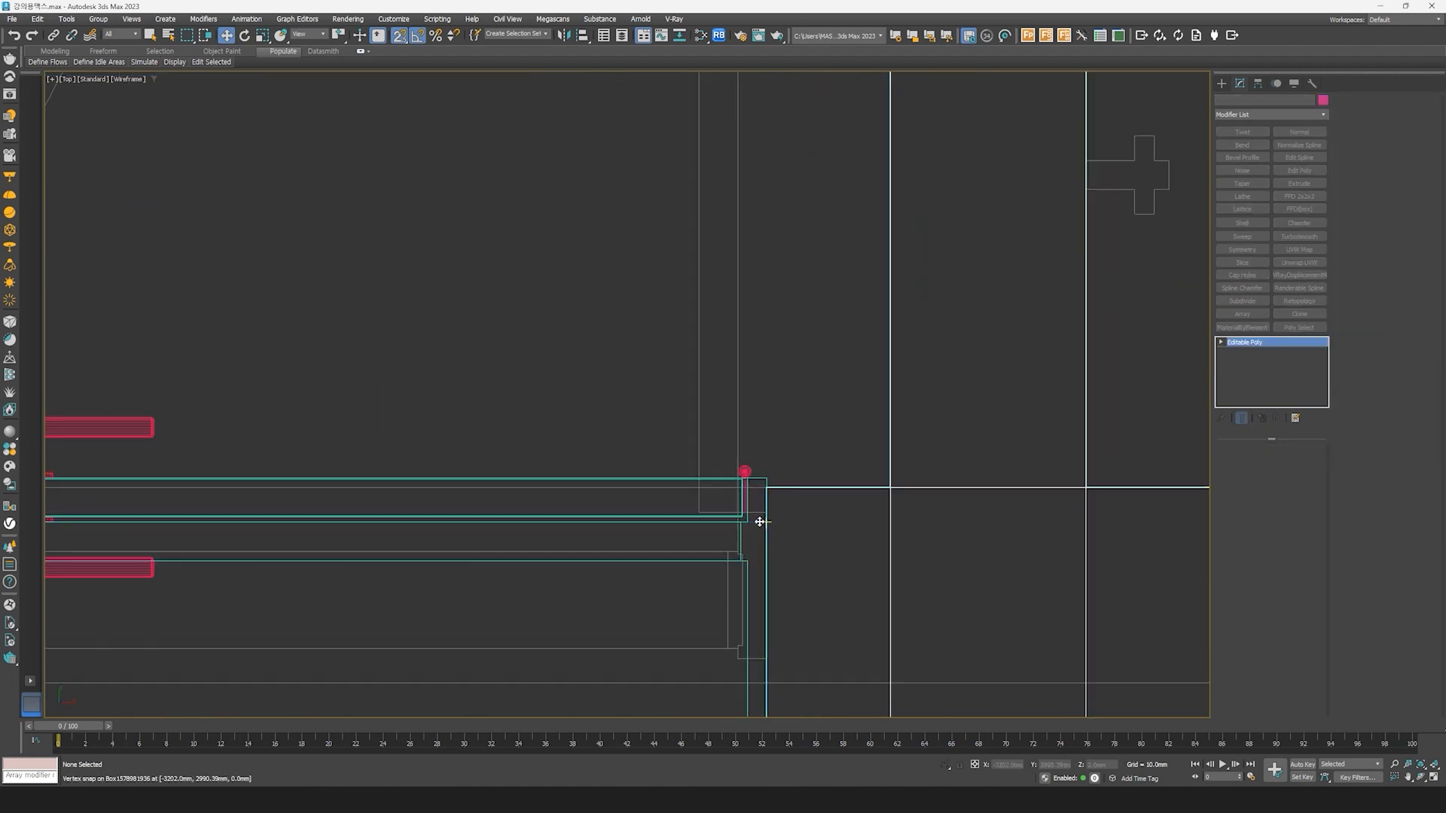
{"action": "scroll", "coordinate": [753, 542], "scroll_direction": "down", "scroll_amount": 4}
{"action": "left_click_drag", "start_coordinate": [632, 518], "coordinate": [644, 133], "text": "shift"}
{"action": "key", "text": "Return"}
{"action": "middle_click_drag", "start_coordinate": [551, 192], "coordinate": [541, 448]}
{"action": "scroll", "coordinate": [540, 448], "scroll_direction": "down", "scroll_amount": 2}
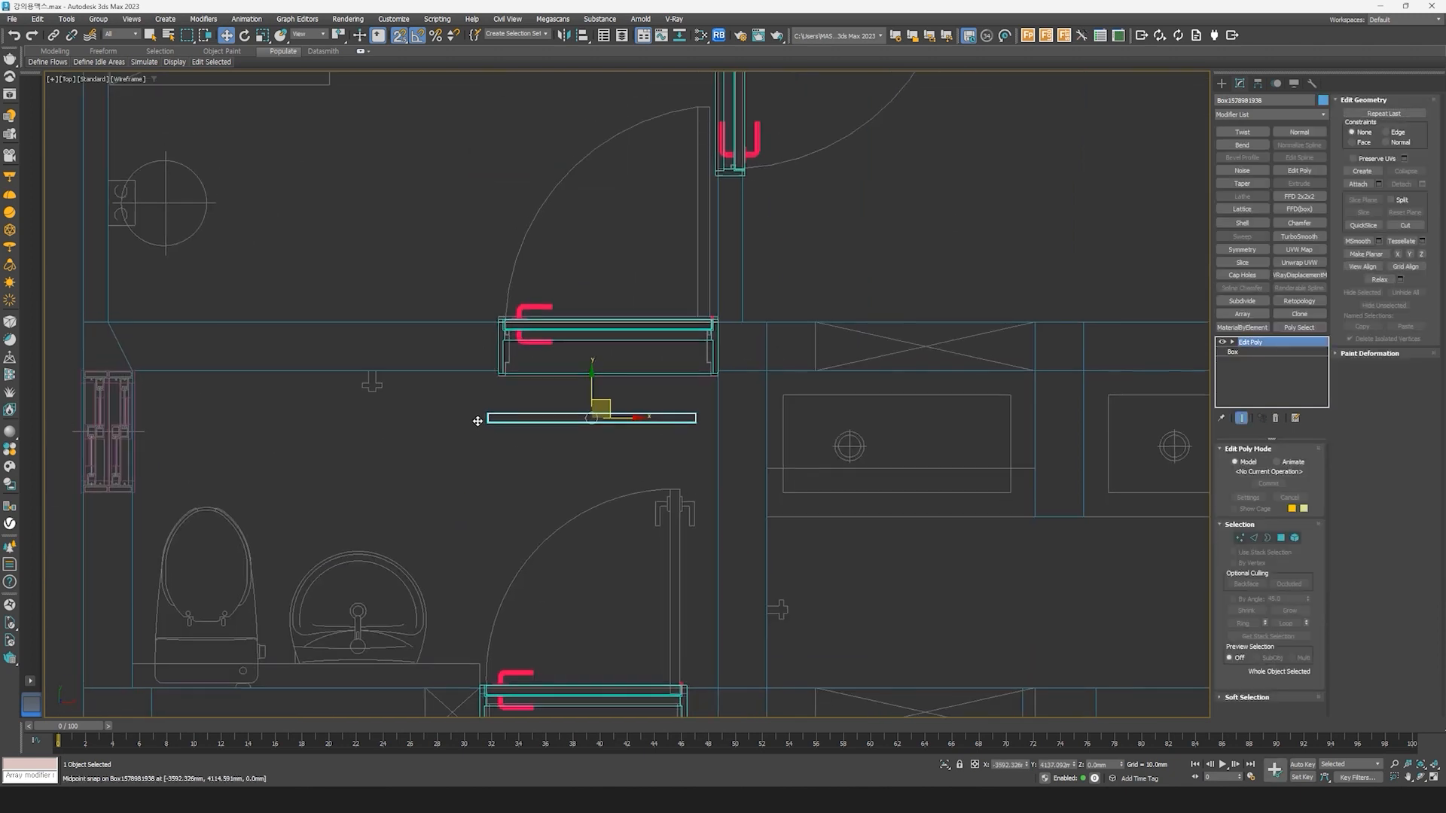
{"action": "scroll", "coordinate": [476, 420], "scroll_direction": "up", "scroll_amount": 6}
{"action": "key", "text": "space"}
{"action": "left_click_drag", "start_coordinate": [520, 425], "coordinate": [561, 214]}
{"action": "scroll", "coordinate": [707, 281], "scroll_direction": "down", "scroll_amount": 3}
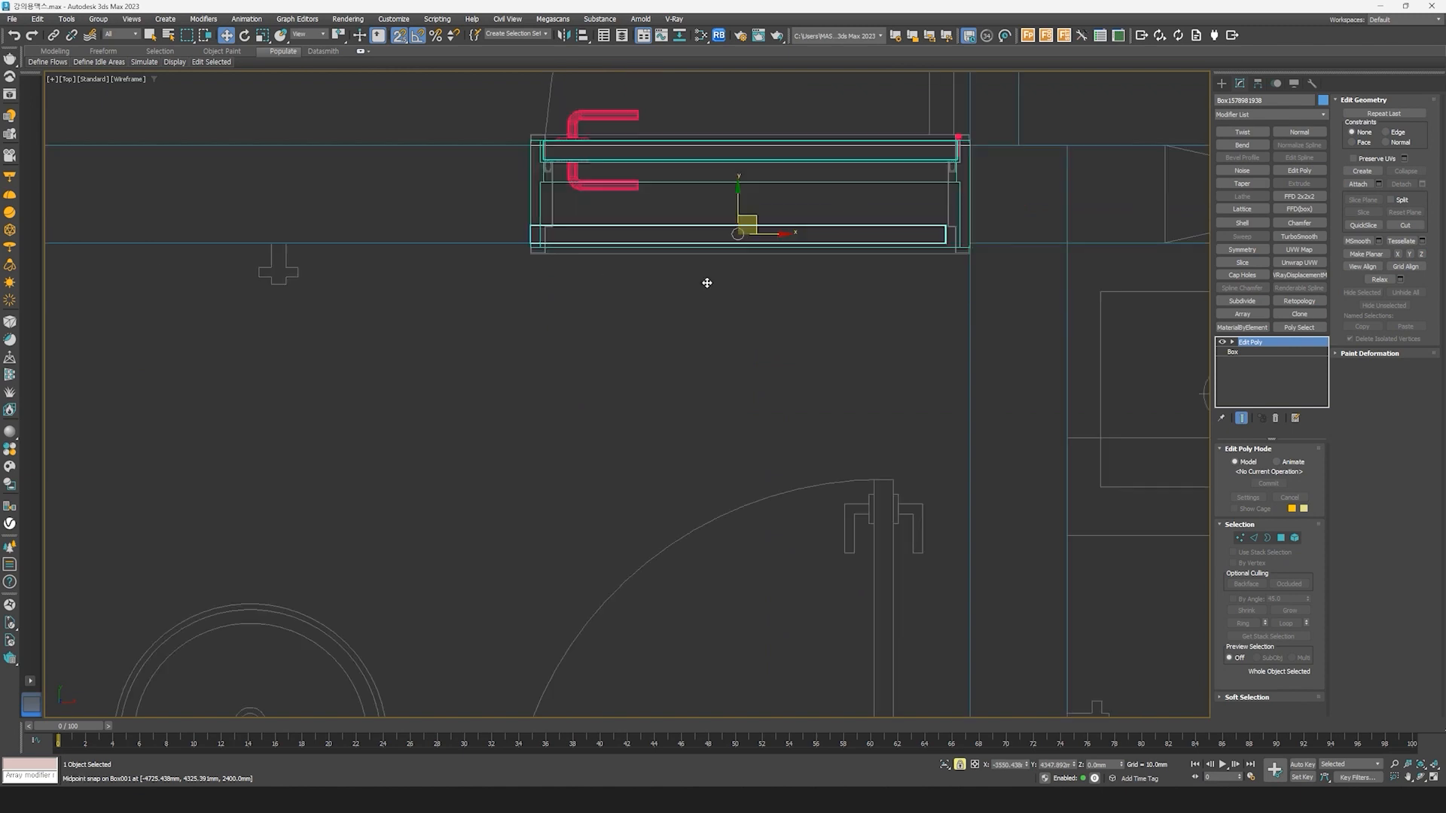
Step: Stretch the new threshold's end vertices to the opposite jamb of the uppermost room's doorway
{"action": "key", "text": "space"}
{"action": "key", "text": "1"}
{"action": "left_click_drag", "start_coordinate": [1111, 427], "coordinate": [976, 258]}
{"action": "scroll", "coordinate": [963, 231], "scroll_direction": "up", "scroll_amount": 3}
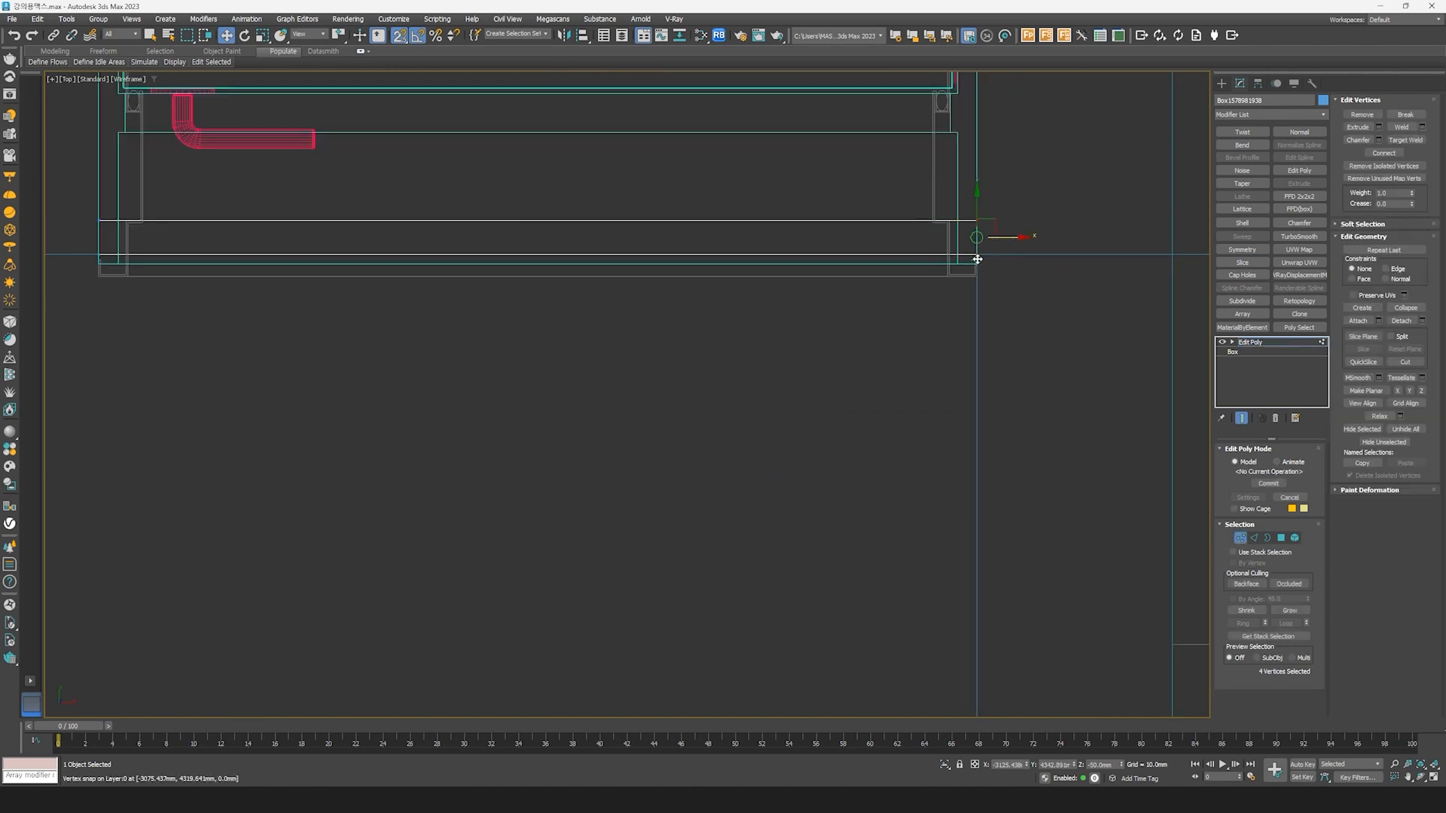
{"action": "scroll", "coordinate": [977, 258], "scroll_direction": "down", "scroll_amount": 4}
{"action": "key", "text": "1"}
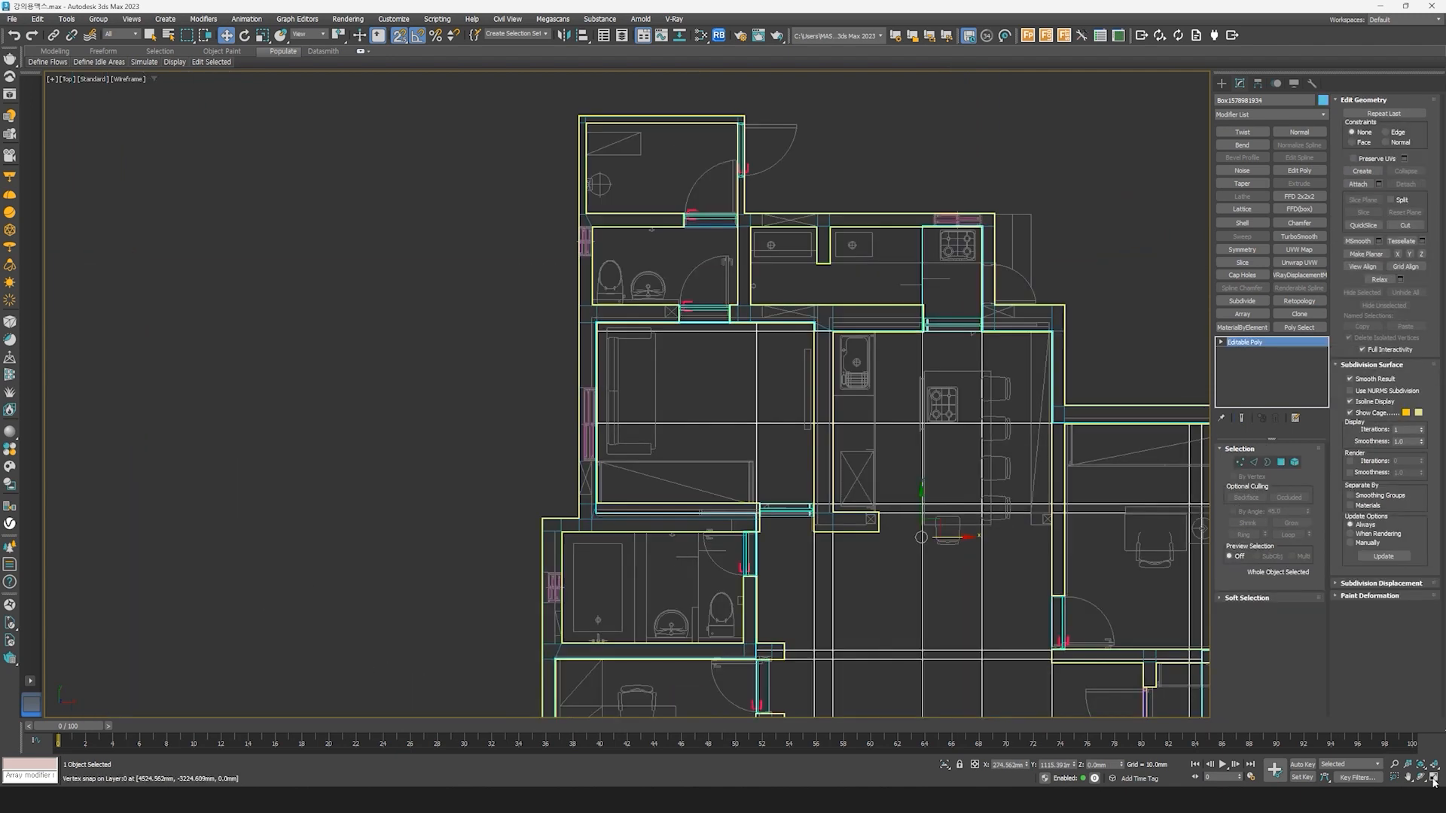
Step: QuickSlice the floor slab vertically along both jambs of the doorway between the upper bedroom and its bathroom
{"action": "key", "text": "alt+w"}
{"action": "mouse_move", "coordinate": [934, 572]}
{"action": "middle_mouse_down", "text": "alt"}
{"action": "mouse_move", "coordinate": [922, 638]}
{"action": "mouse_move", "coordinate": [926, 574]}
{"action": "mouse_move", "coordinate": [1002, 550]}
{"action": "middle_mouse_up", "text": "alt"}
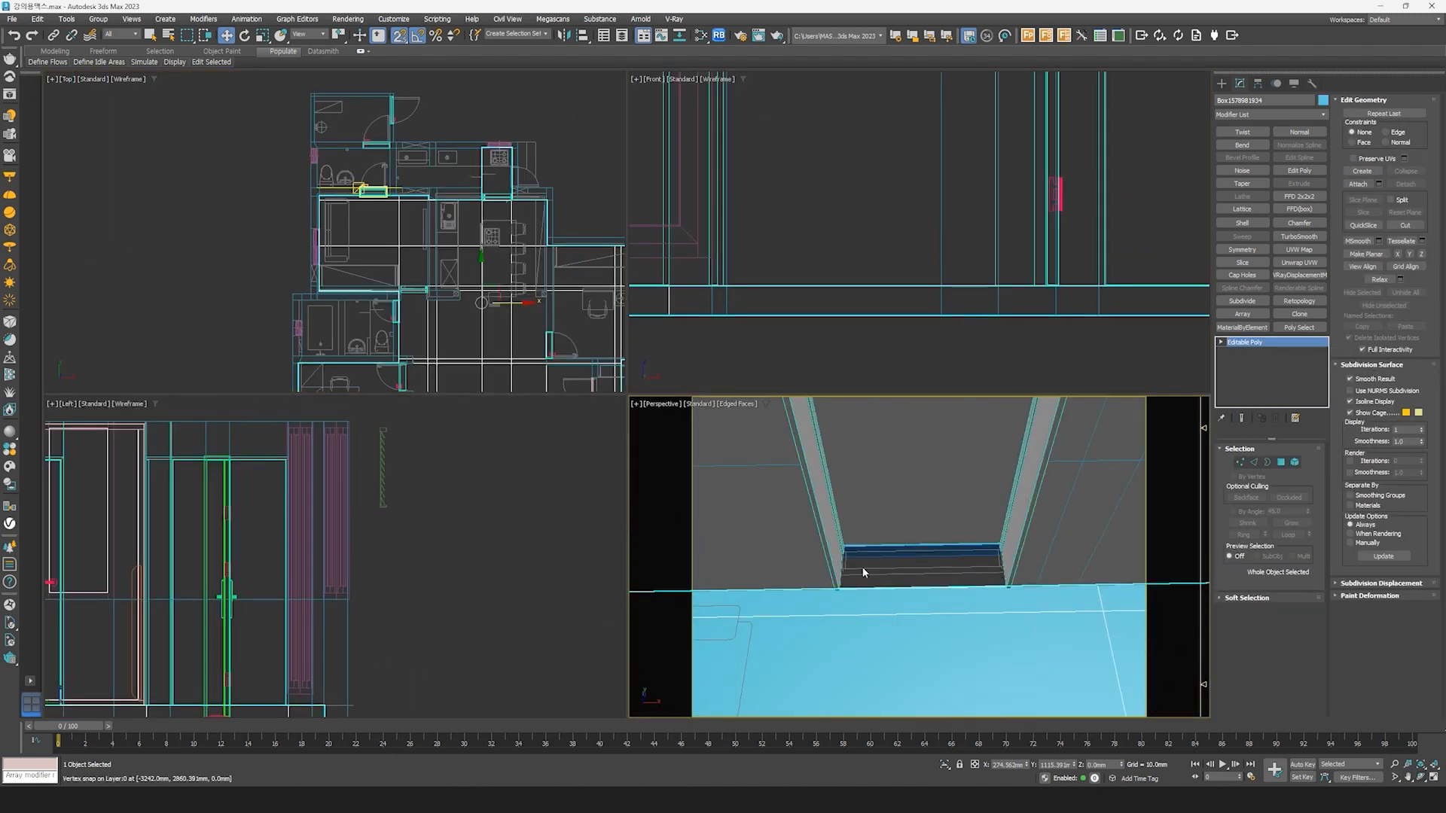
{"action": "scroll", "coordinate": [406, 227], "scroll_direction": "up", "scroll_amount": 2}
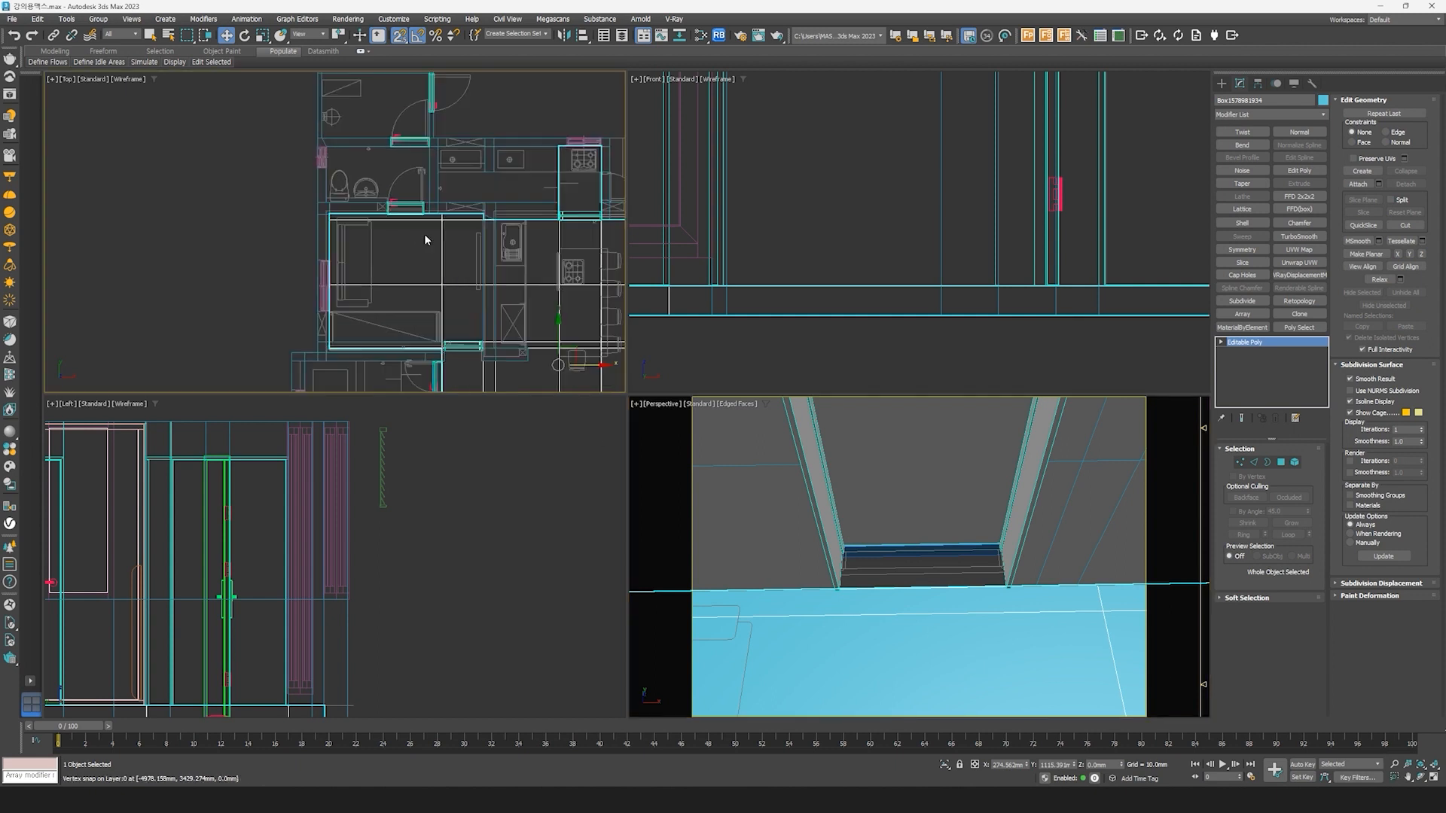
{"action": "left_click", "coordinate": [1432, 777]}
{"action": "scroll", "coordinate": [827, 365], "scroll_direction": "up", "scroll_amount": 5}
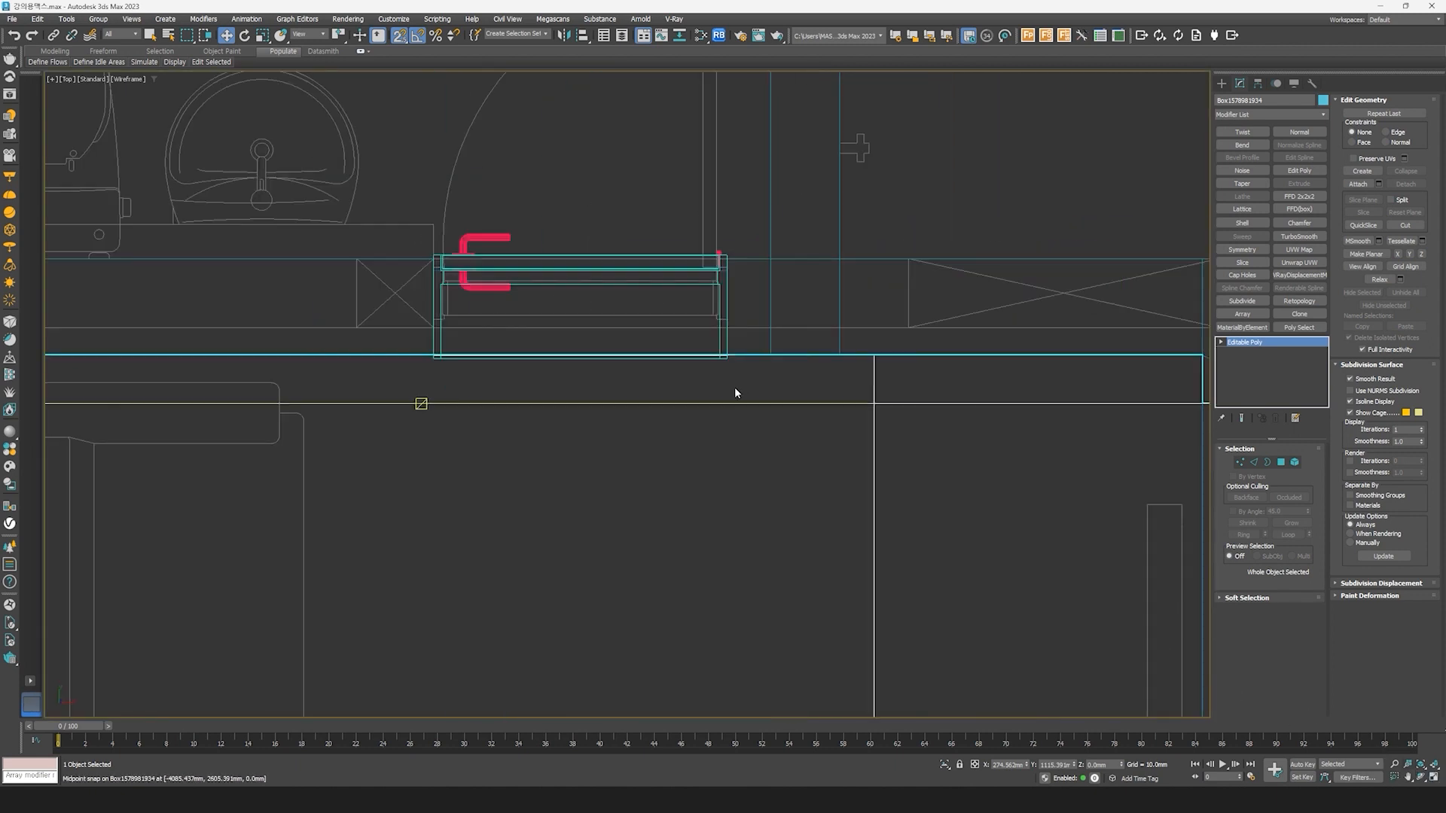
{"action": "right_click", "coordinate": [733, 385]}
{"action": "left_click", "coordinate": [720, 314]}
{"action": "scroll", "coordinate": [725, 358], "scroll_direction": "up", "scroll_amount": 2}
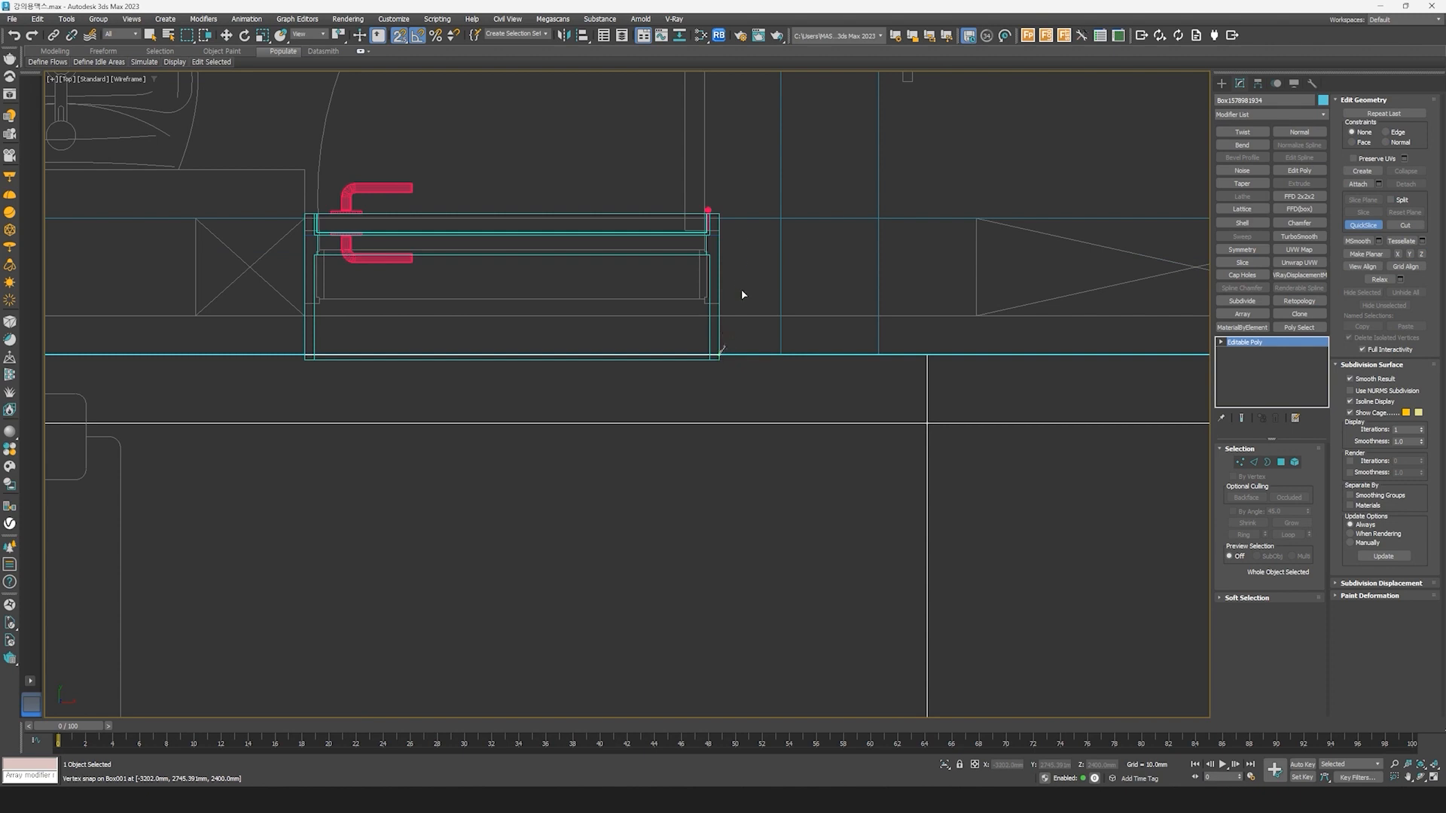
{"action": "left_click", "coordinate": [726, 216]}
{"action": "middle_click_drag", "start_coordinate": [298, 375], "coordinate": [491, 382]}
{"action": "left_click", "coordinate": [497, 369]}
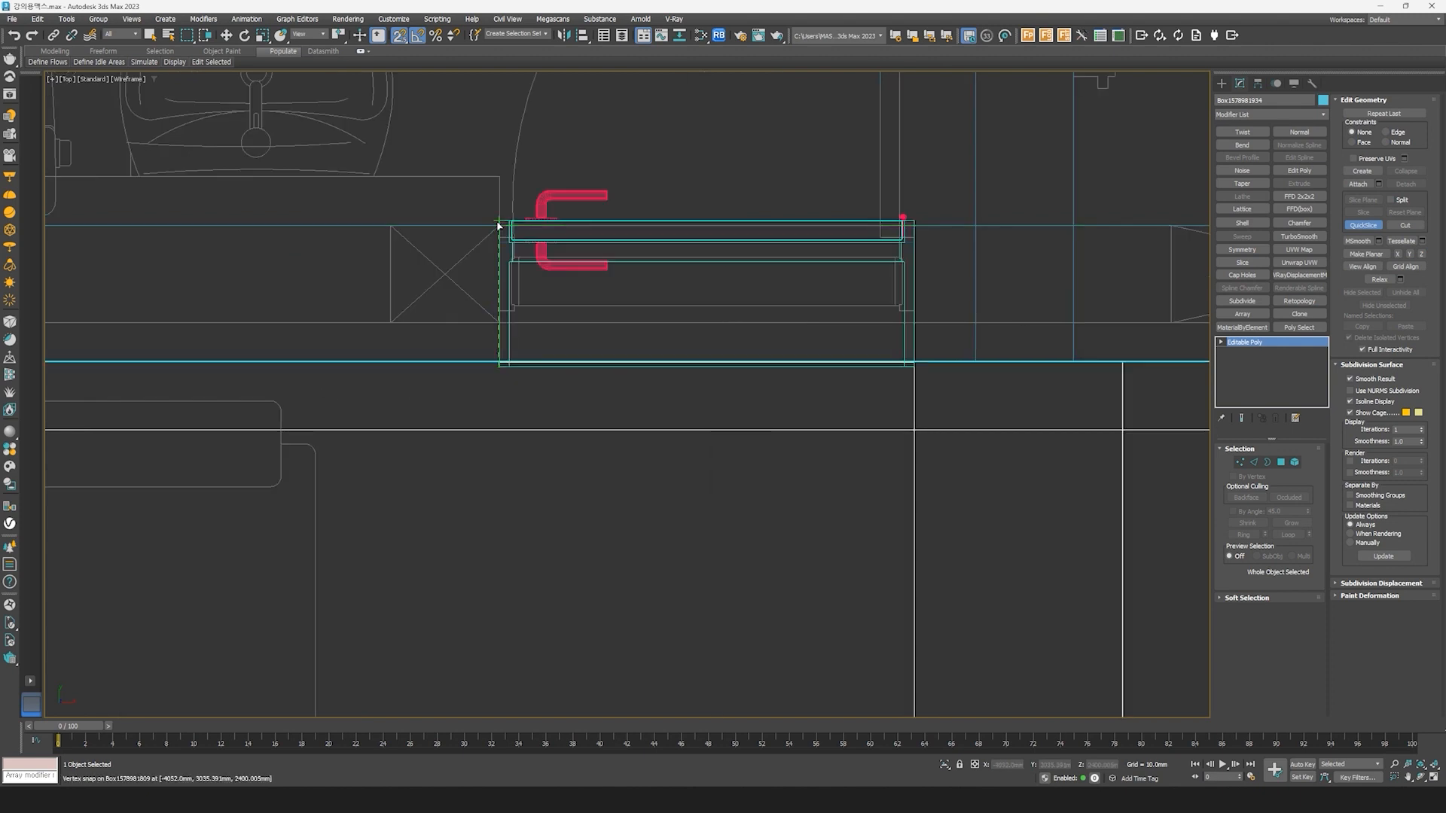
{"action": "left_click", "coordinate": [497, 228]}
Step: QuickSlice the floor slab horizontally along both jambs of the bathtub bathroom's doorway and switch the slab to polygon selection
{"action": "scroll", "coordinate": [497, 230], "scroll_direction": "down", "scroll_amount": 6}
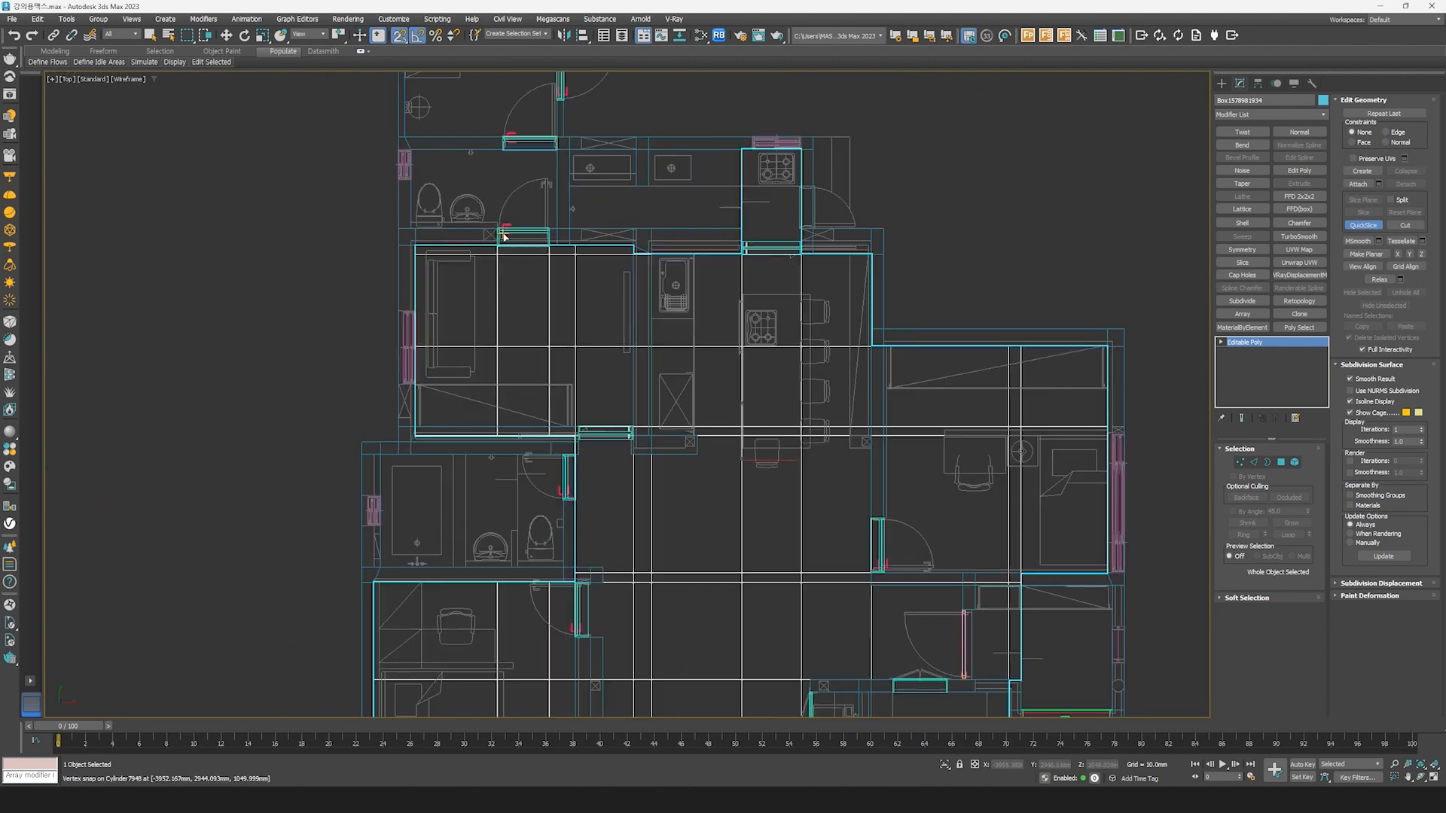
{"action": "middle_click_drag", "start_coordinate": [586, 520], "coordinate": [681, 302]}
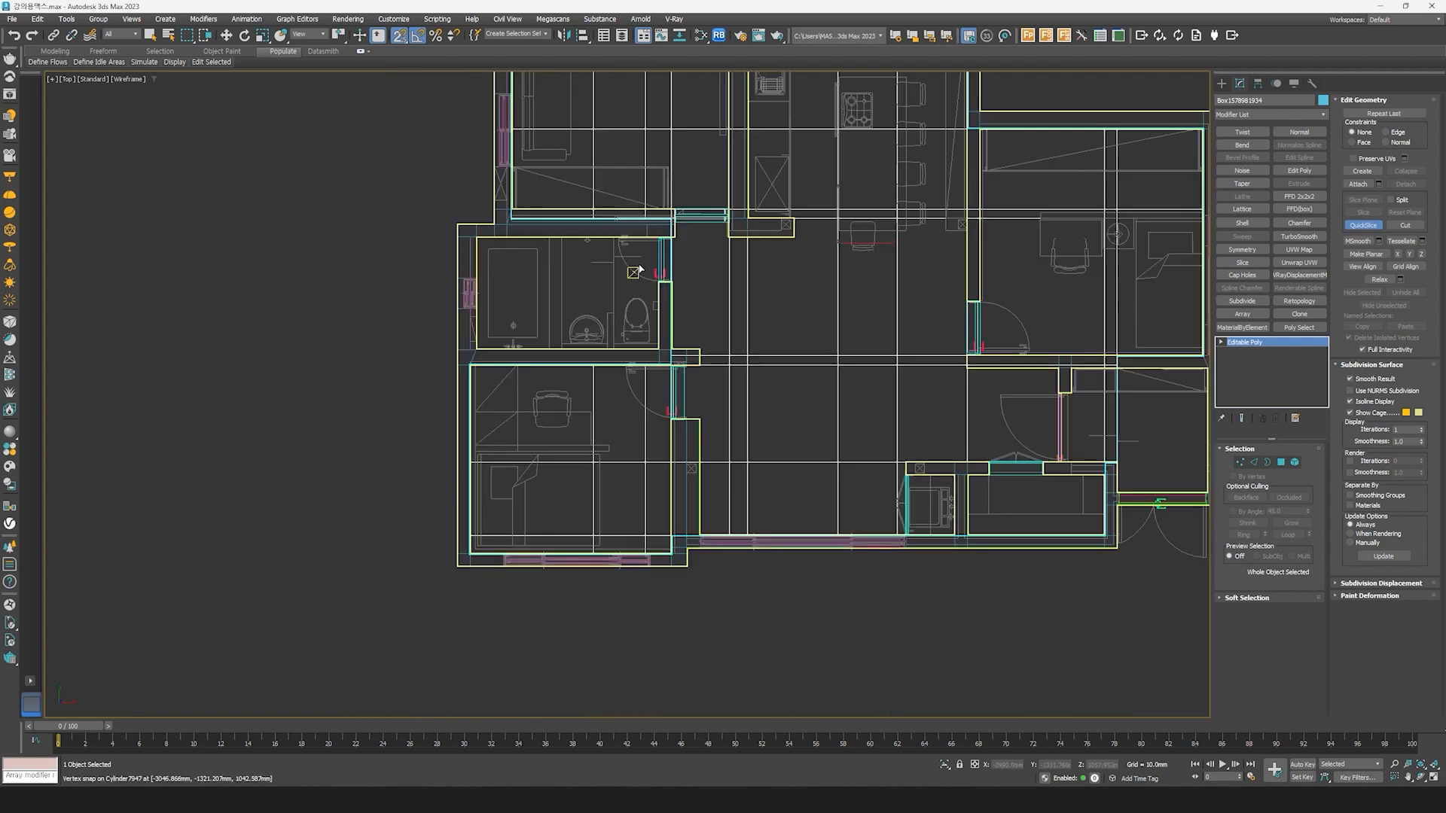
{"action": "scroll", "coordinate": [638, 270], "scroll_direction": "up", "scroll_amount": 10}
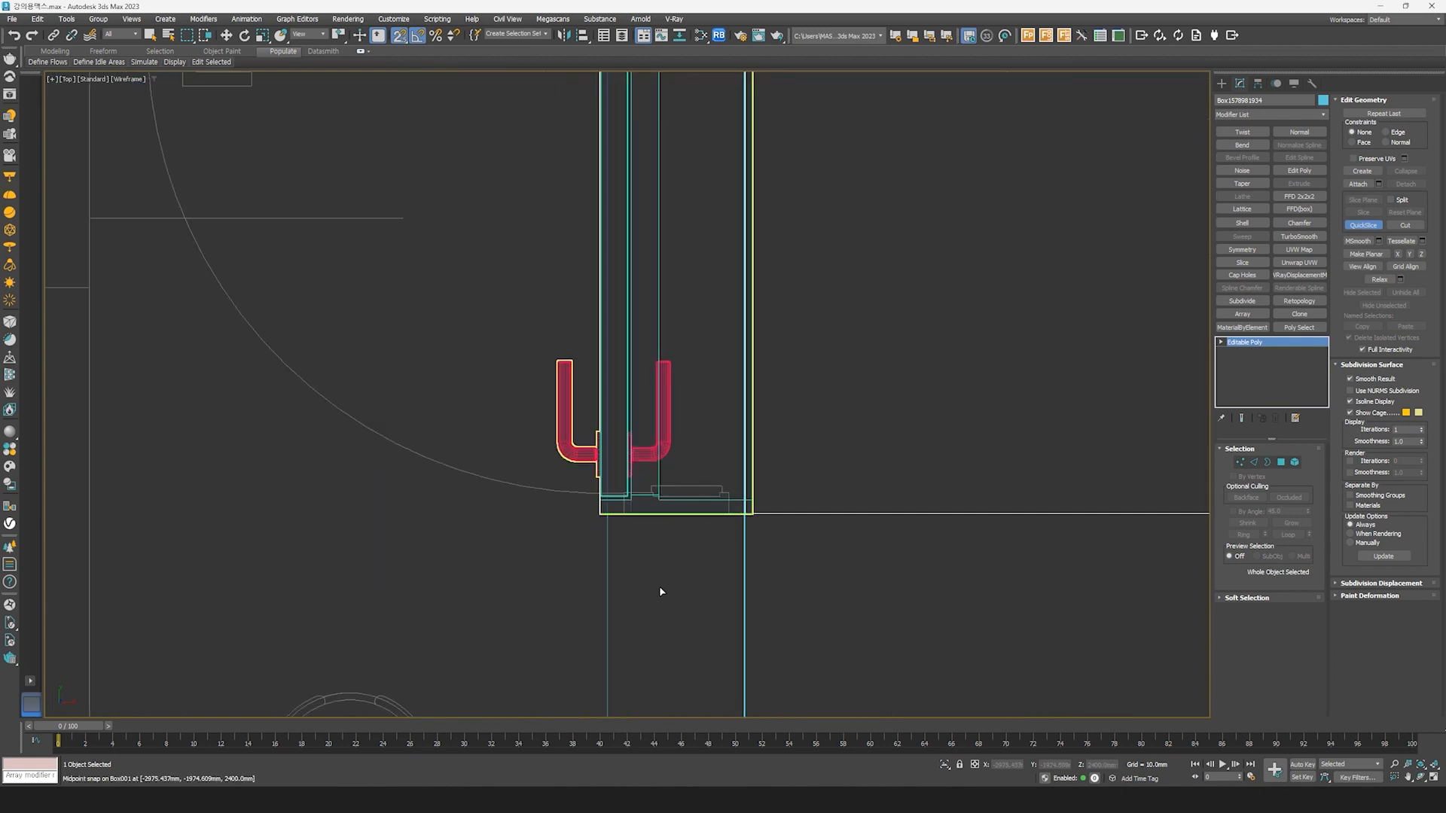
{"action": "scroll", "coordinate": [661, 591], "scroll_direction": "down", "scroll_amount": 4}
{"action": "scroll", "coordinate": [737, 357], "scroll_direction": "up", "scroll_amount": 4}
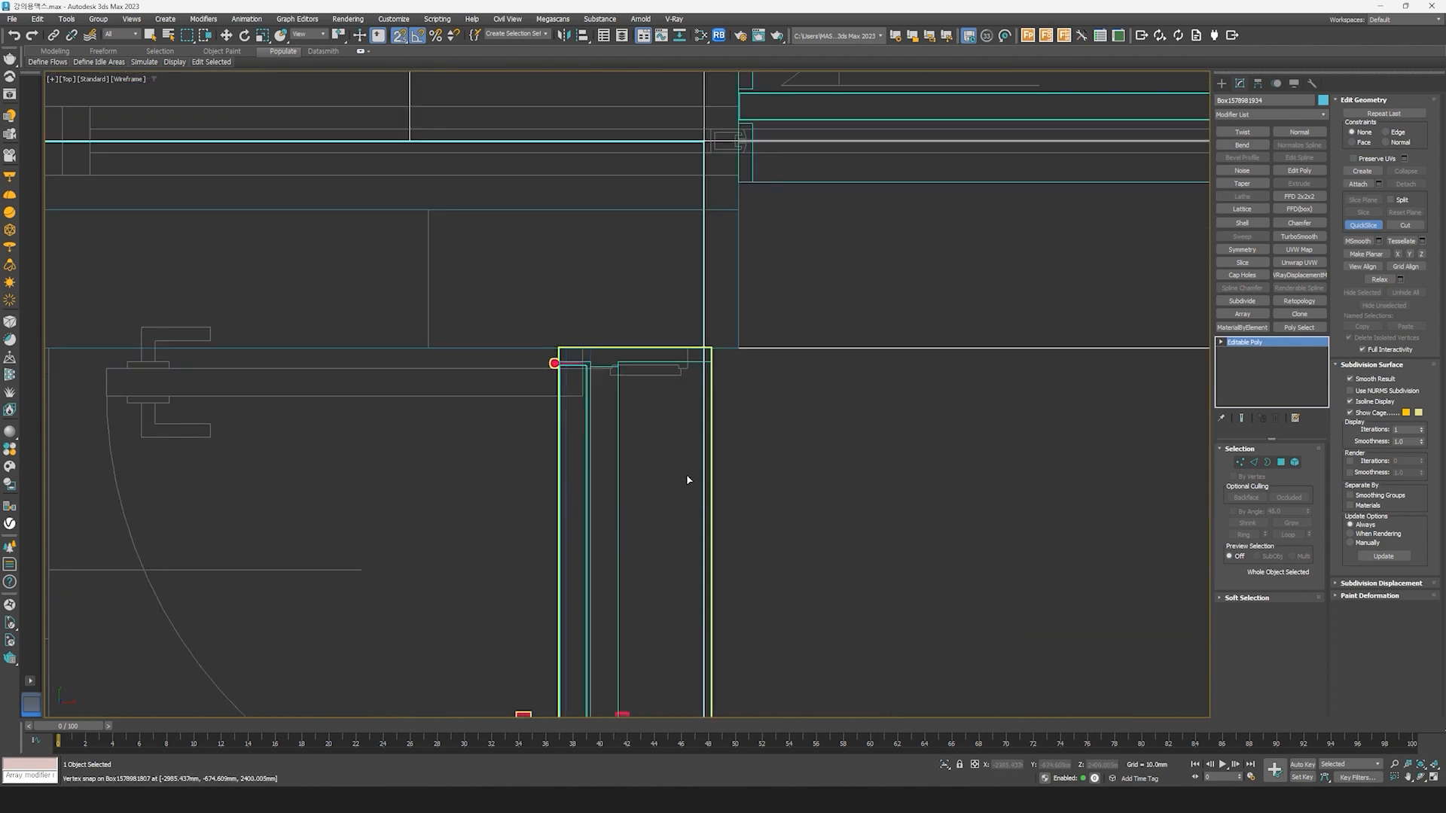
{"action": "scroll", "coordinate": [688, 485], "scroll_direction": "down", "scroll_amount": 5}
{"action": "key", "text": "w"}
{"action": "left_click", "coordinate": [1280, 463]}
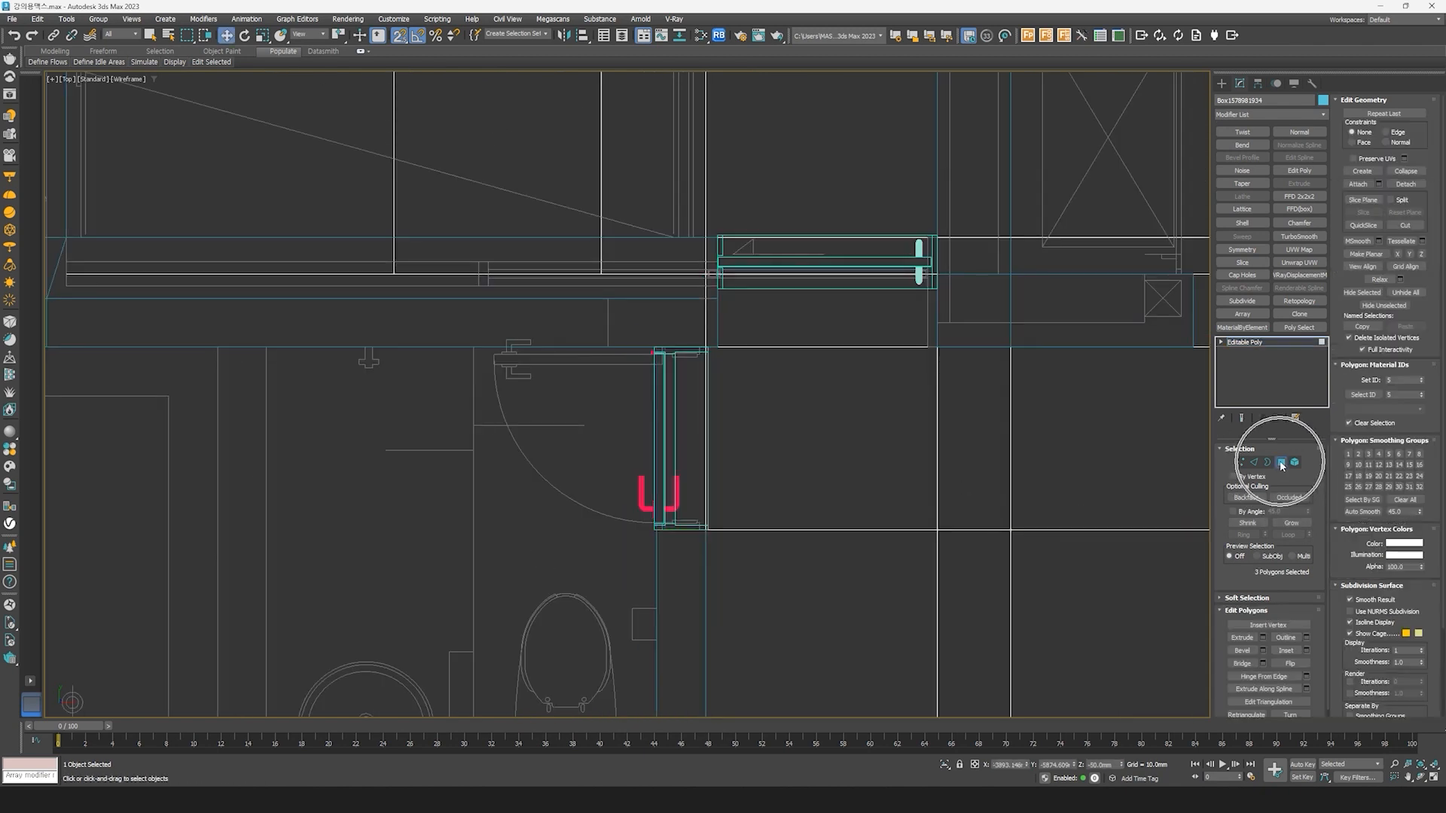
Step: Extend the floor slab's edge polygon into the bathtub bathroom's doorway, snapping it to the room-side face of the door leaf
{"action": "left_click", "coordinate": [690, 459]}
{"action": "scroll", "coordinate": [721, 476], "scroll_direction": "up", "scroll_amount": 3}
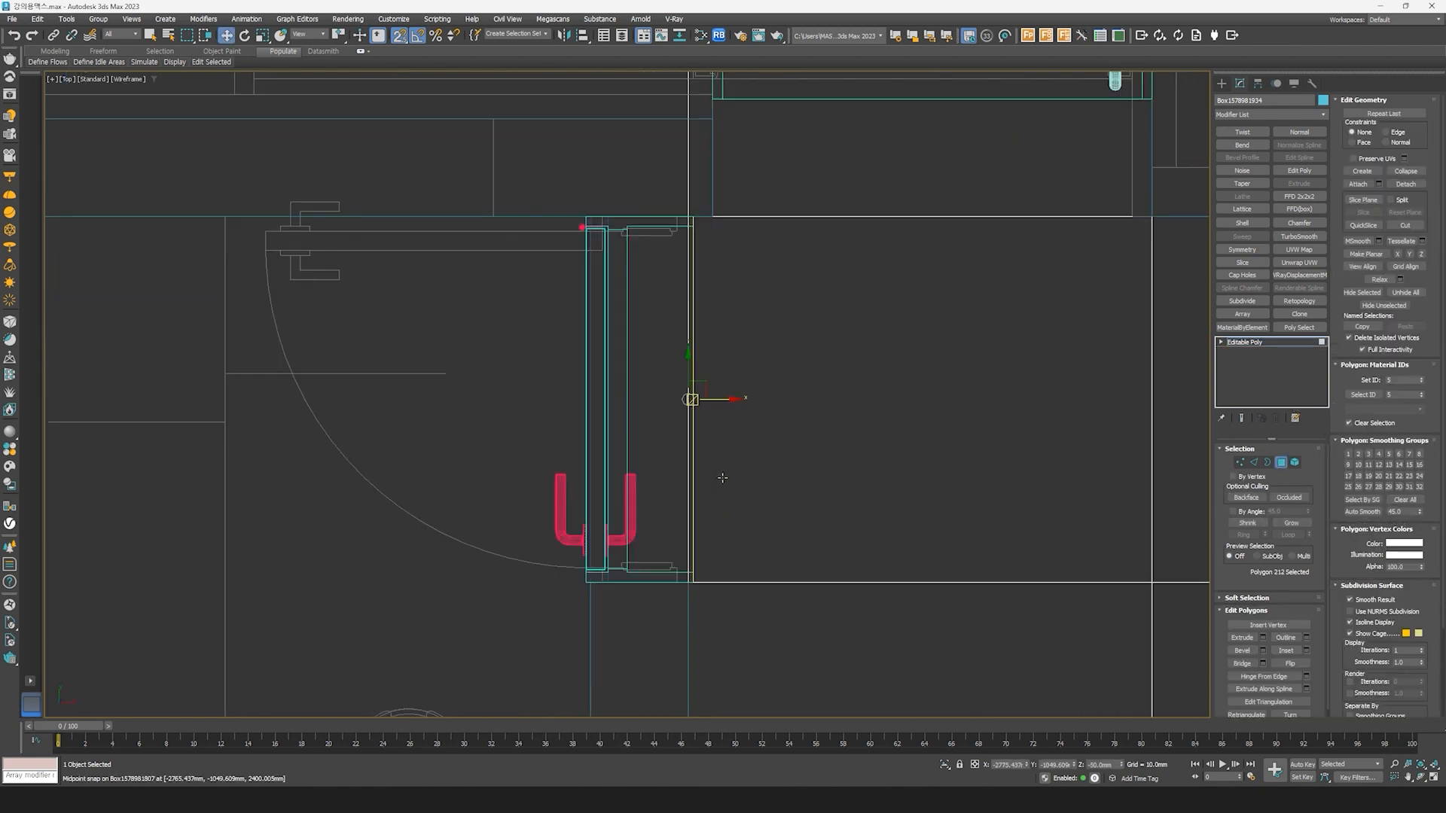
{"action": "left_click_drag", "start_coordinate": [725, 401], "coordinate": [613, 588]}
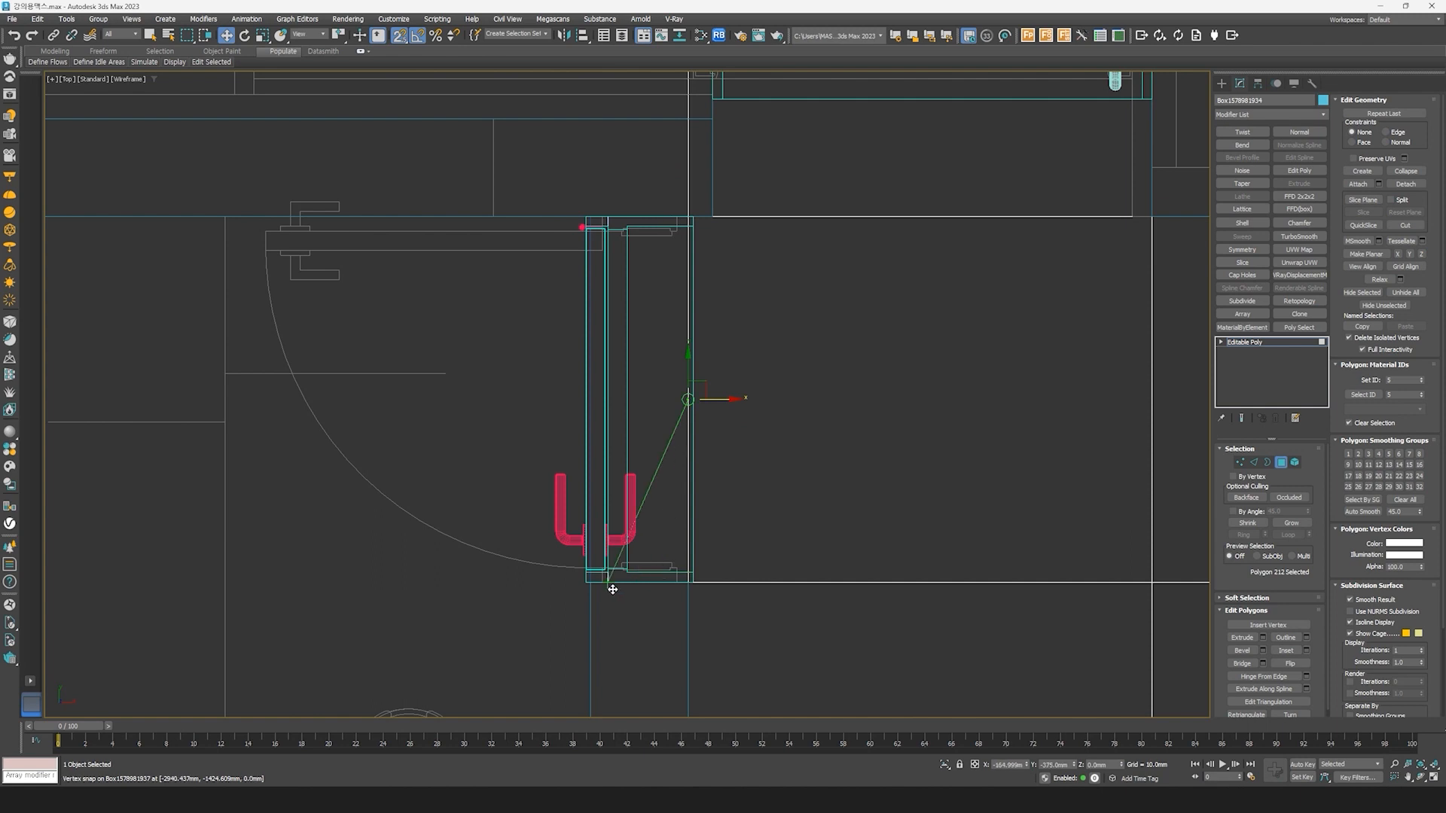
{"action": "key", "text": "alt+w"}
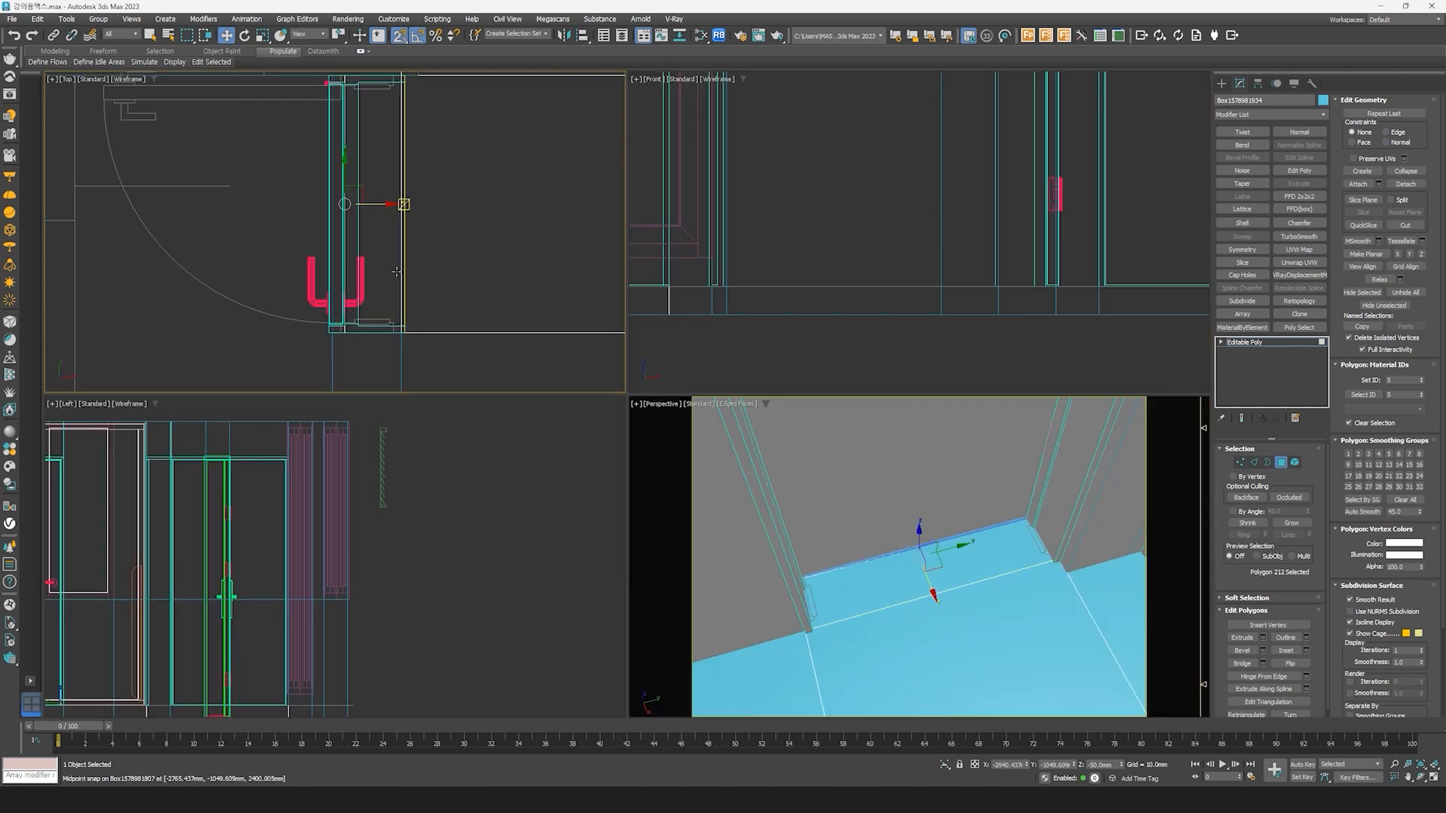
{"action": "left_click", "coordinate": [1428, 777]}
Step: Extend the slab's edge polygon between the jamb slices into the upper bedroom's bathroom doorway, up to the door leaf
{"action": "scroll", "coordinate": [663, 484], "scroll_direction": "down", "scroll_amount": 5}
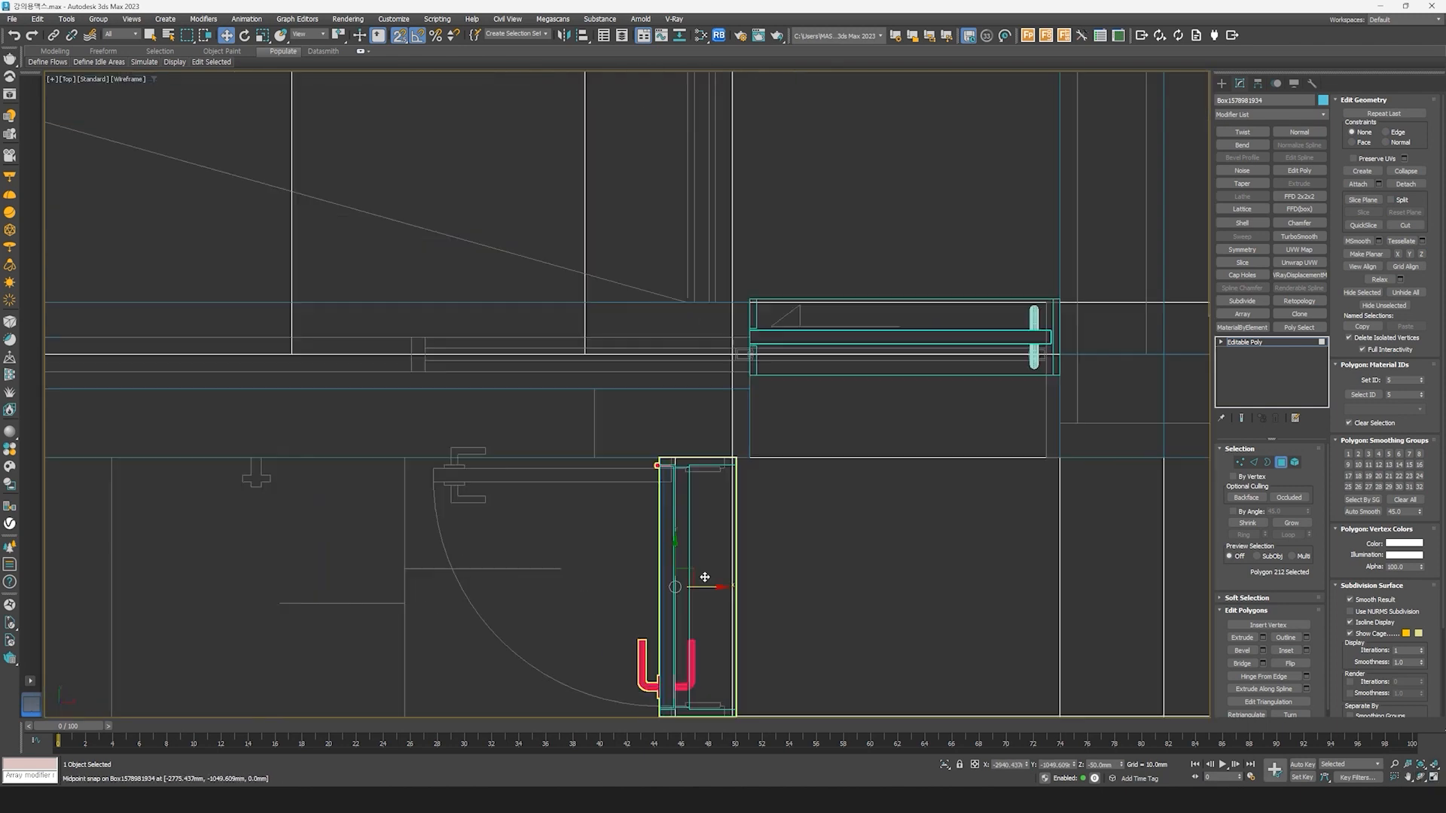
{"action": "scroll", "coordinate": [752, 594], "scroll_direction": "up", "scroll_amount": 3}
{"action": "scroll", "coordinate": [752, 585], "scroll_direction": "down", "scroll_amount": 5}
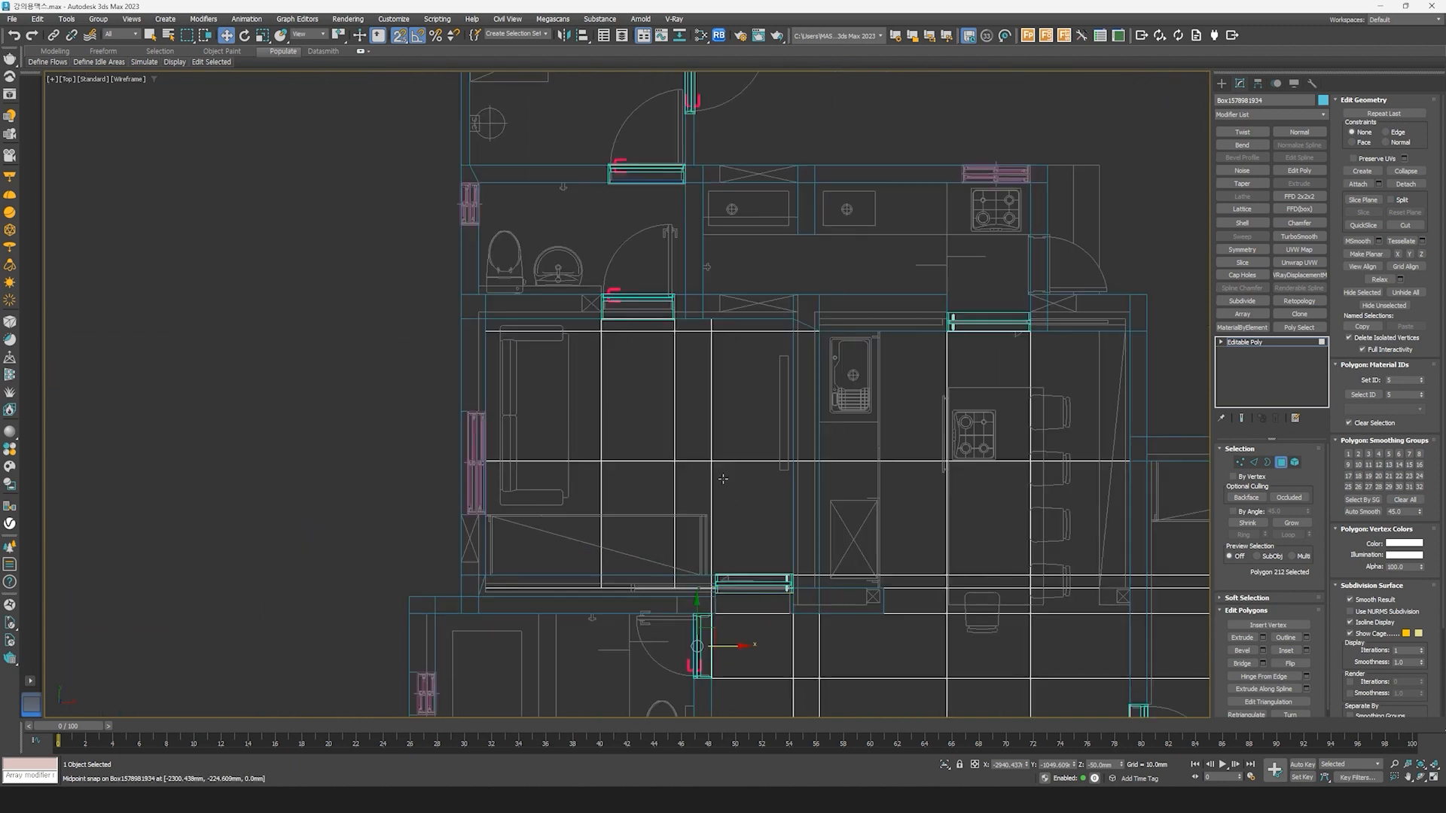
{"action": "scroll", "coordinate": [603, 301], "scroll_direction": "up", "scroll_amount": 4}
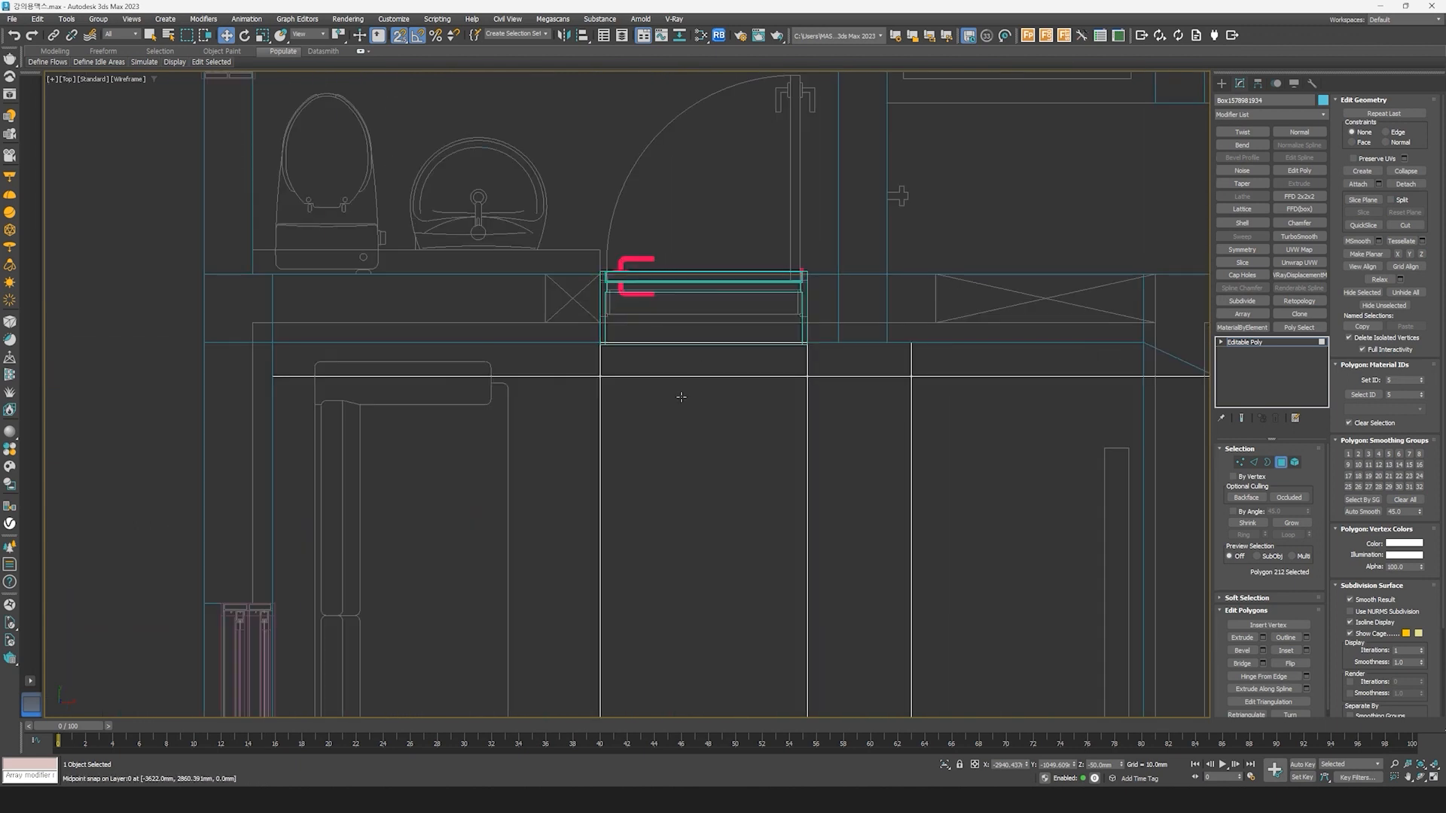
{"action": "left_click", "coordinate": [751, 344]}
{"action": "left_click", "coordinate": [1433, 780]}
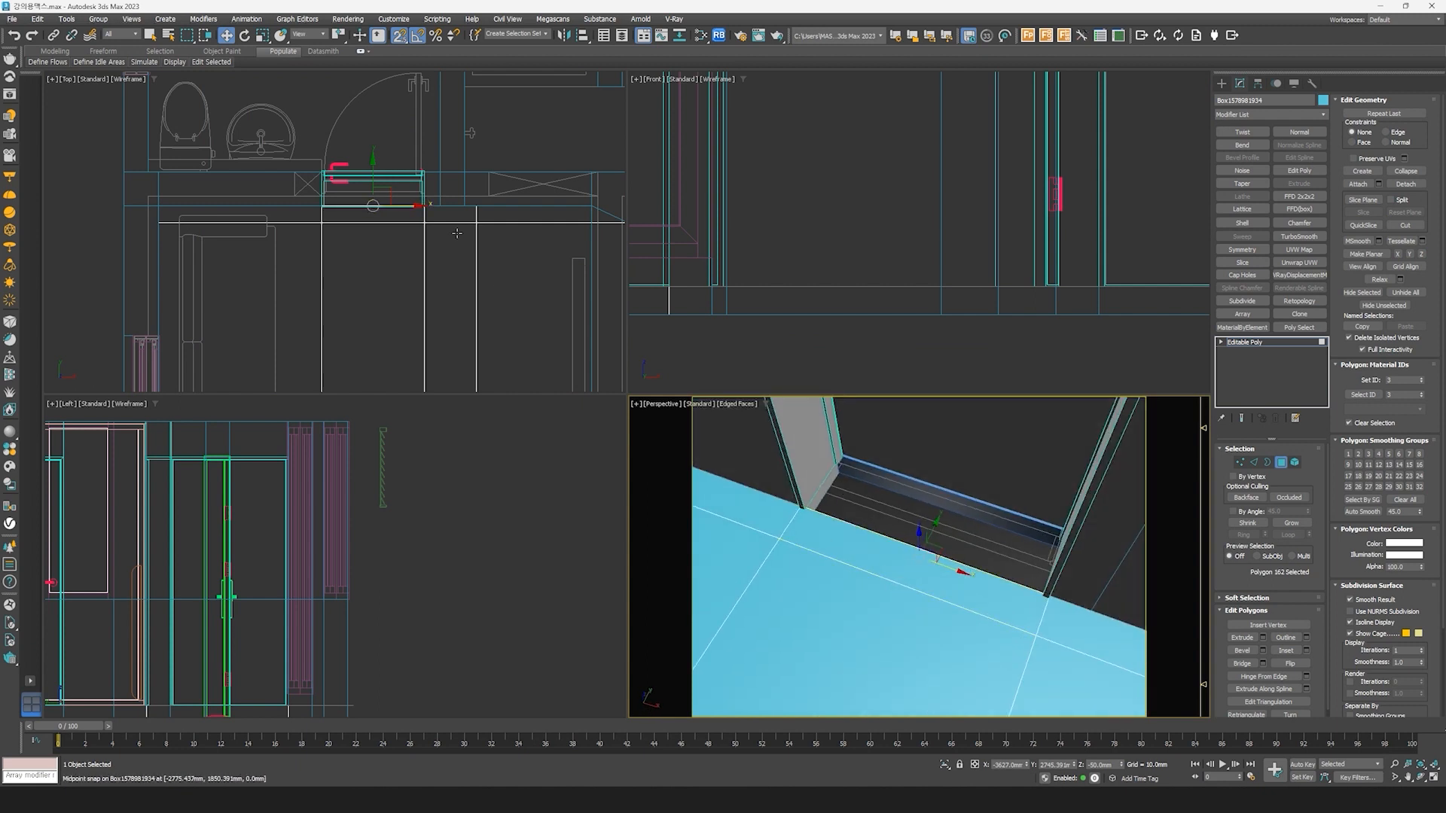
{"action": "middle_click_drag", "start_coordinate": [352, 188], "coordinate": [343, 267]}
{"action": "scroll", "coordinate": [343, 266], "scroll_direction": "up", "scroll_amount": 5}
{"action": "left_click_drag", "start_coordinate": [427, 310], "coordinate": [211, 222]}
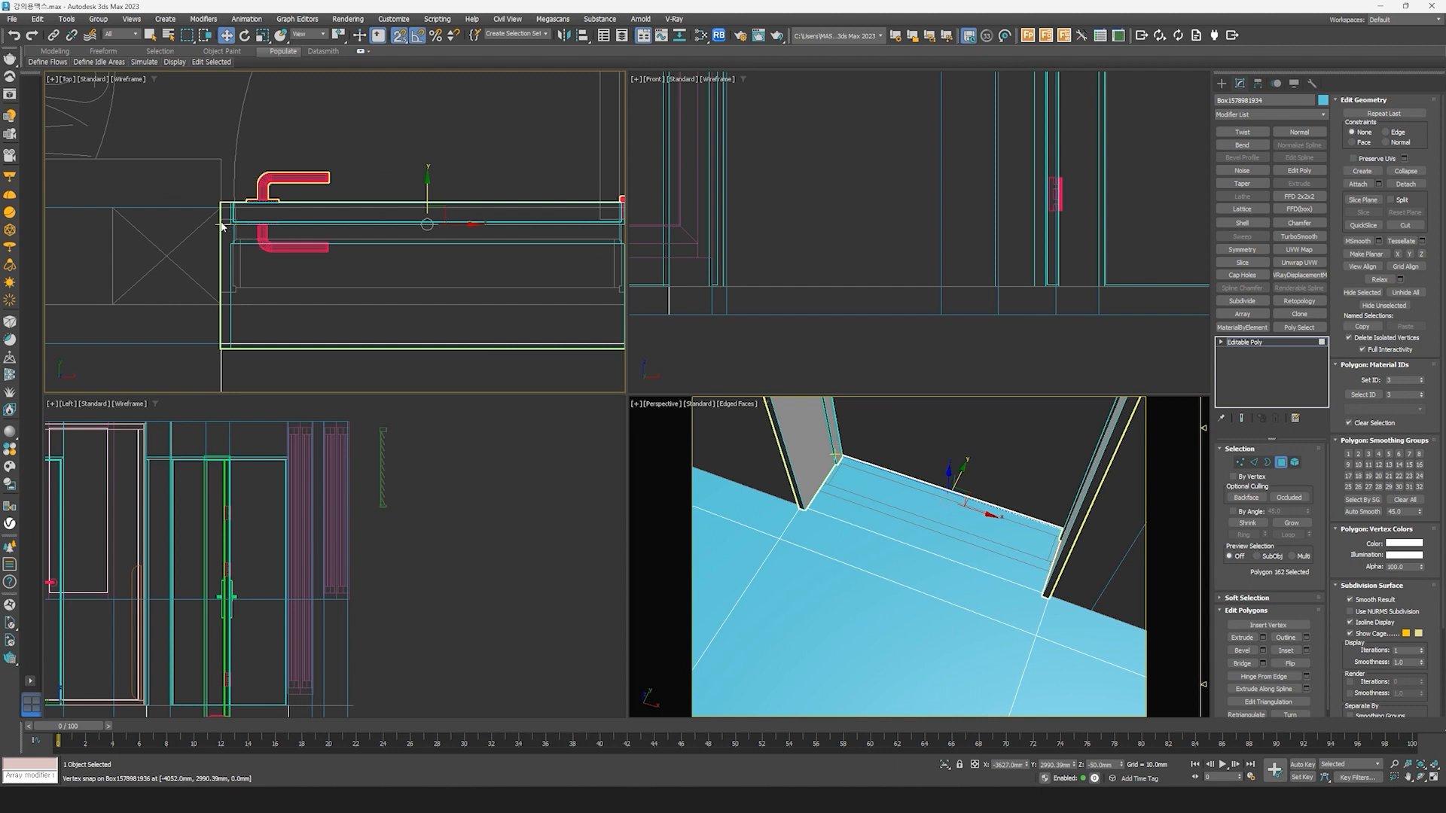
{"action": "scroll", "coordinate": [222, 226], "scroll_direction": "up", "scroll_amount": 4}
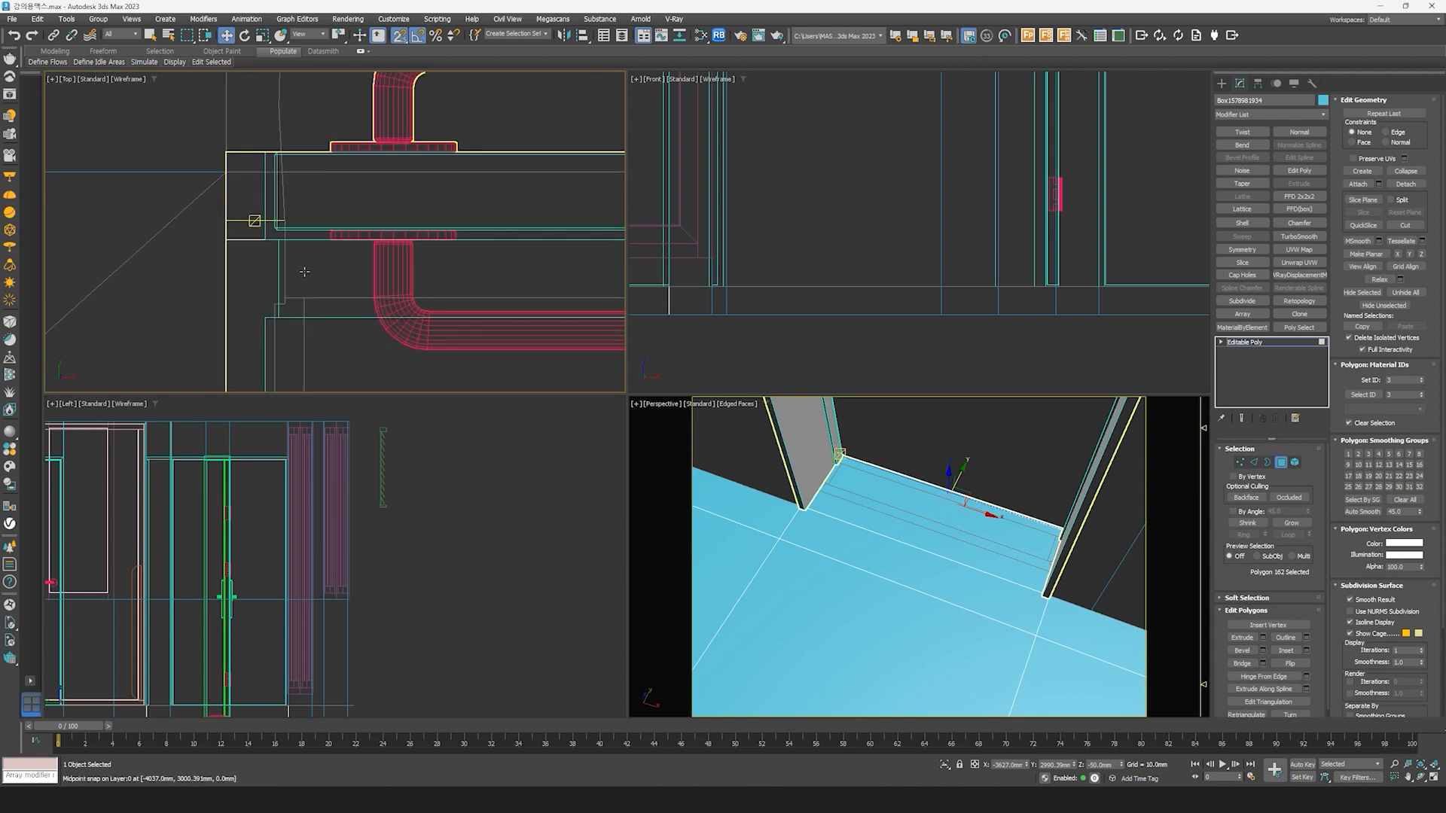
Step: Add an Edit Poly modifier to the uppermost room's floor box and QuickSlice it vertically along the jamb of its lower doorway
{"action": "scroll", "coordinate": [304, 271], "scroll_direction": "down", "scroll_amount": 5}
{"action": "key", "text": "4"}
{"action": "scroll", "coordinate": [889, 612], "scroll_direction": "down", "scroll_amount": 5}
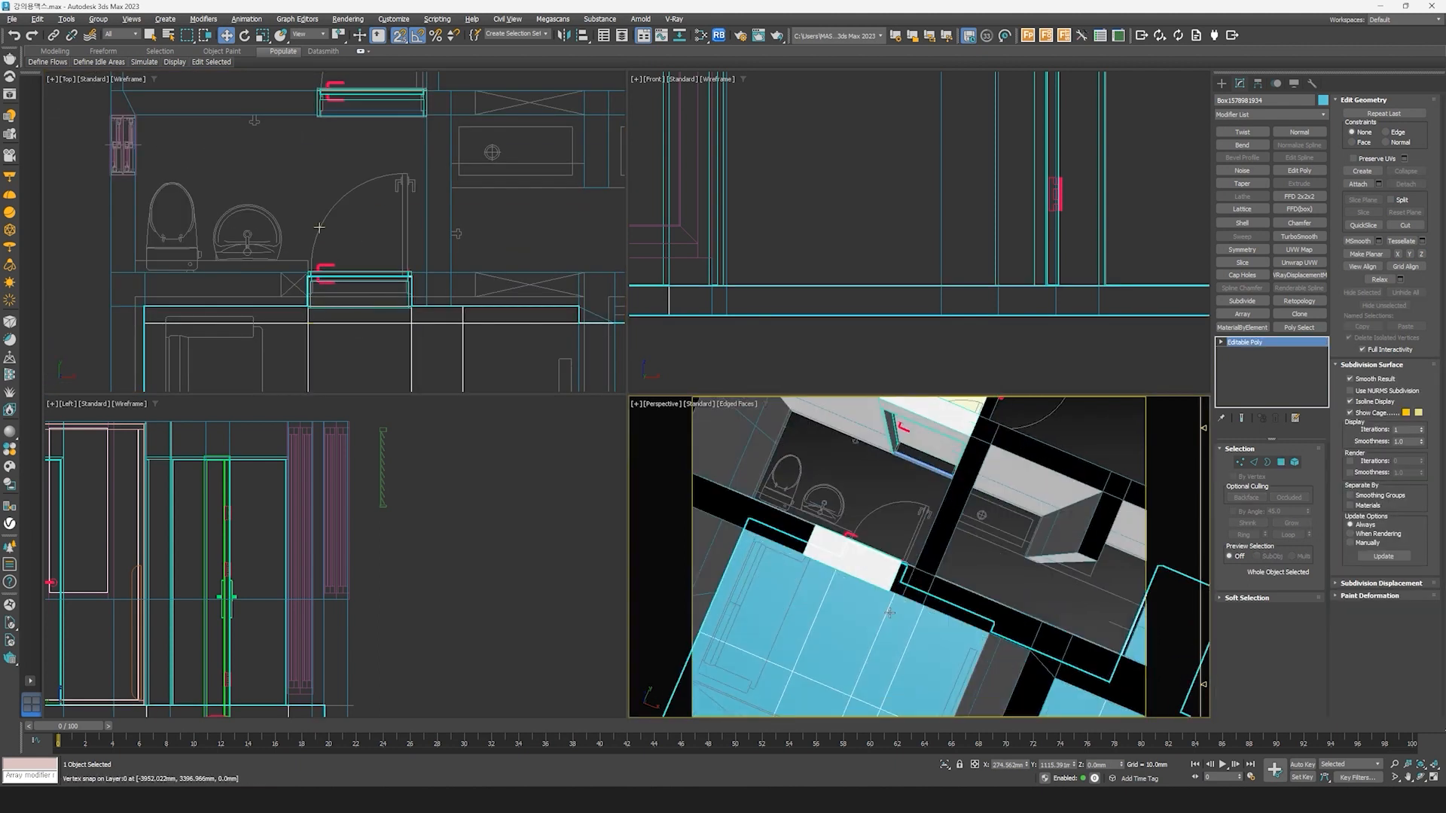
{"action": "middle_click_drag", "start_coordinate": [888, 522], "coordinate": [862, 672]}
{"action": "left_click", "coordinate": [891, 536]}
{"action": "middle_click_drag", "start_coordinate": [308, 223], "coordinate": [398, 249]}
{"action": "scroll", "coordinate": [497, 295], "scroll_direction": "up", "scroll_amount": 4}
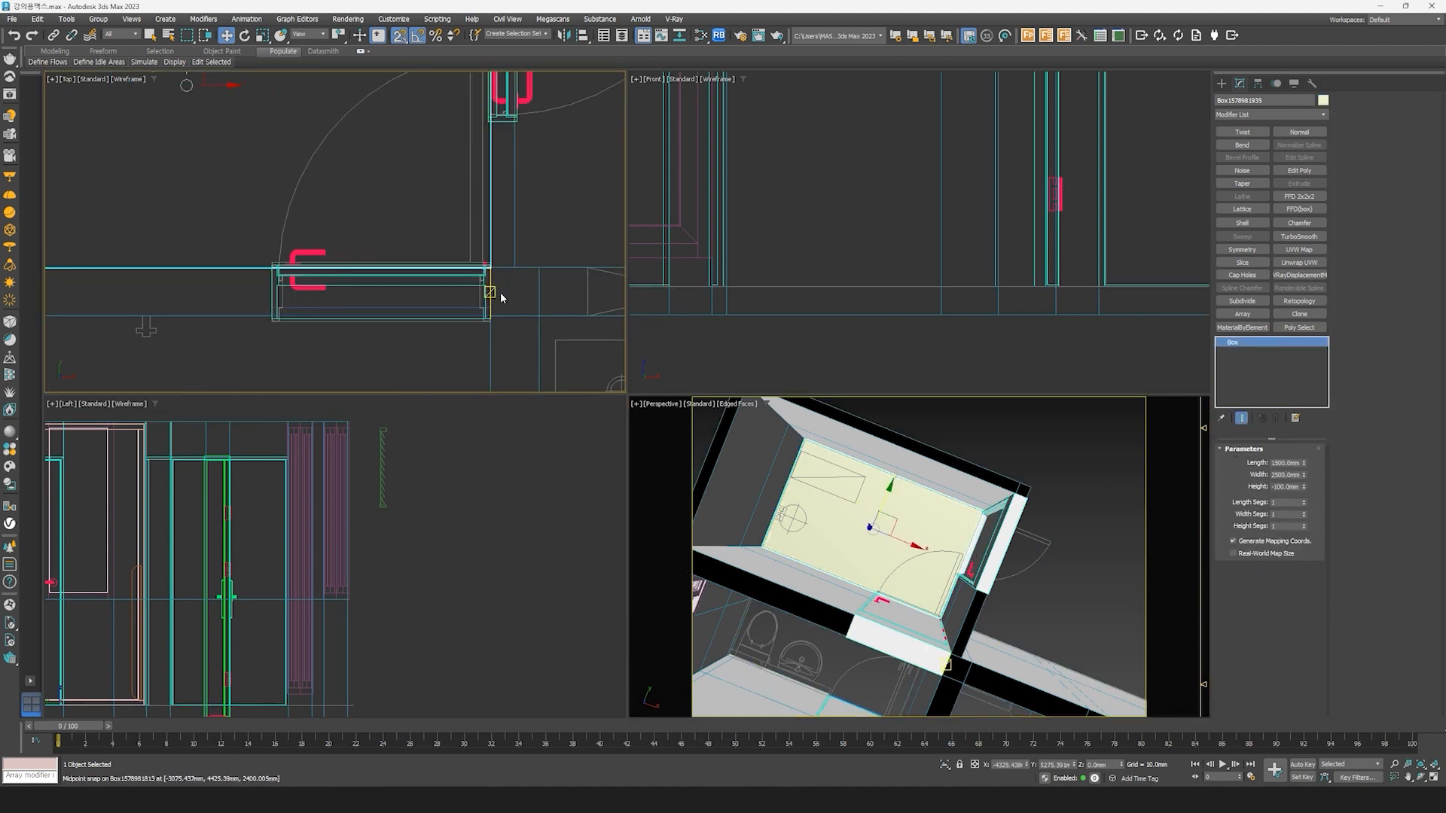
{"action": "left_click", "coordinate": [1290, 172]}
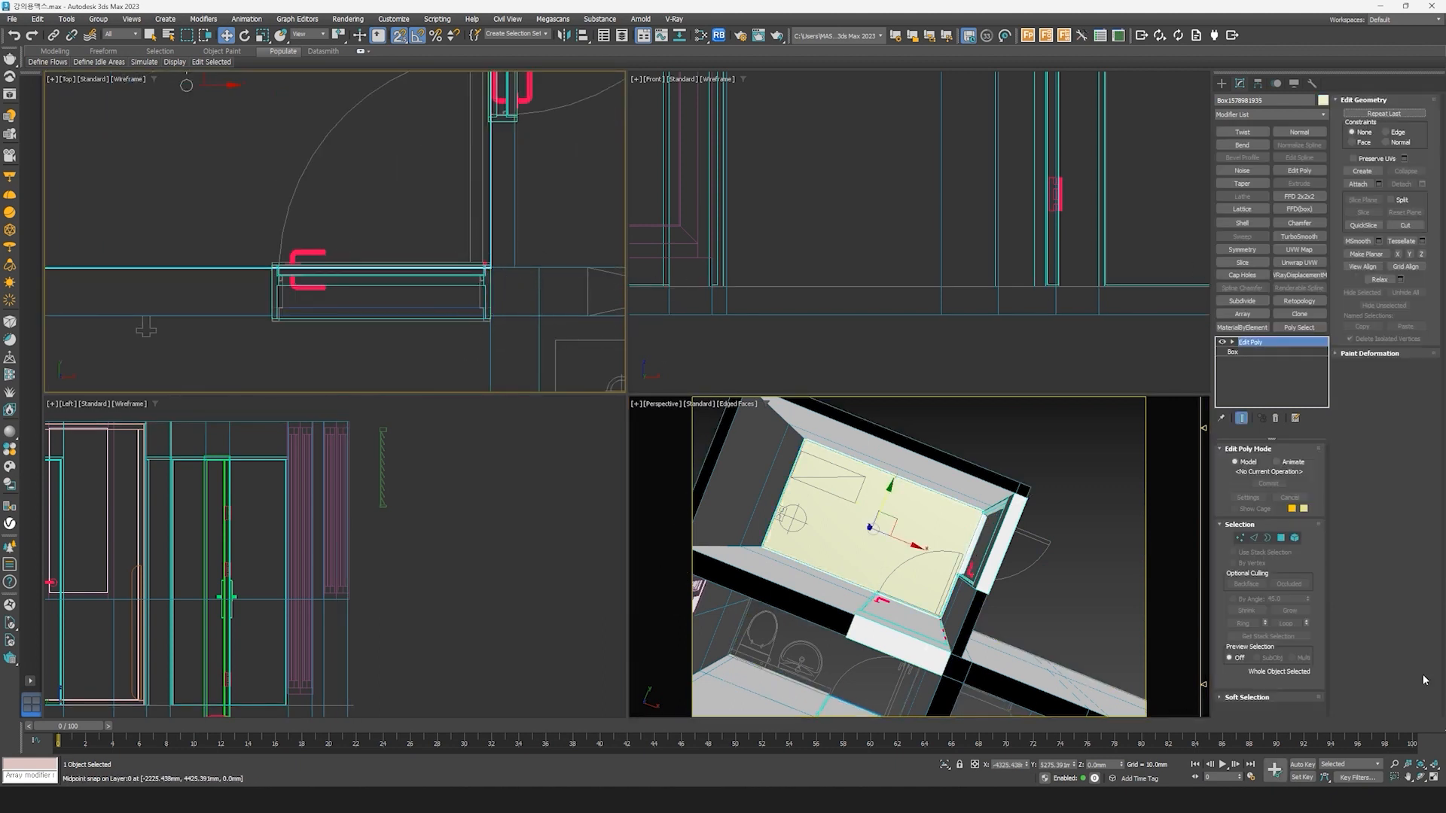
{"action": "right_click", "coordinate": [369, 329]}
{"action": "left_click", "coordinate": [323, 259]}
{"action": "scroll", "coordinate": [276, 323], "scroll_direction": "up", "scroll_amount": 3}
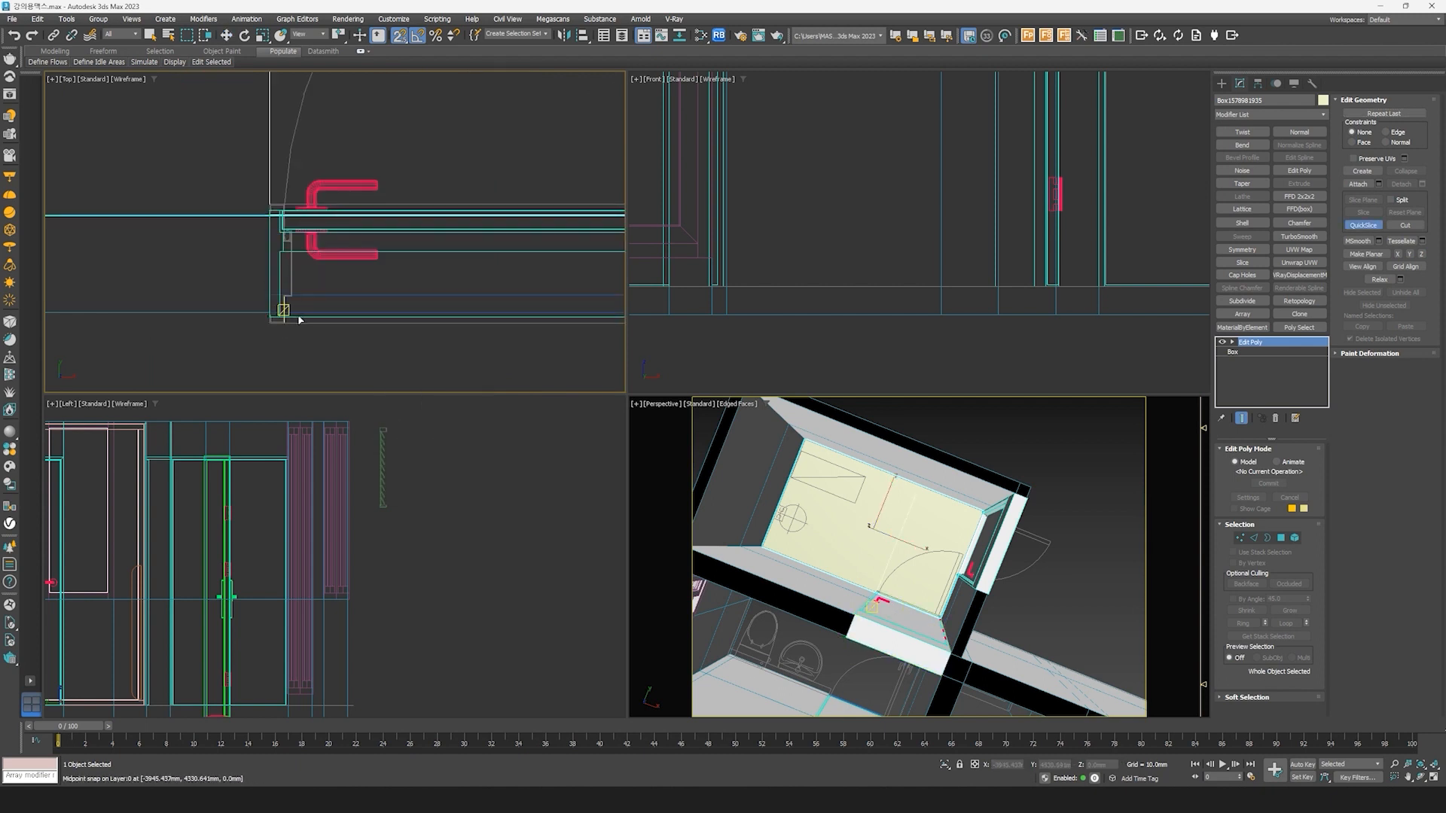
{"action": "key", "text": "w"}
Step: Move the floor box's side polygon at the sliced doorway into the opening and align it with the door frame
{"action": "left_click", "coordinate": [1281, 537]}
{"action": "scroll", "coordinate": [318, 261], "scroll_direction": "down", "scroll_amount": 3}
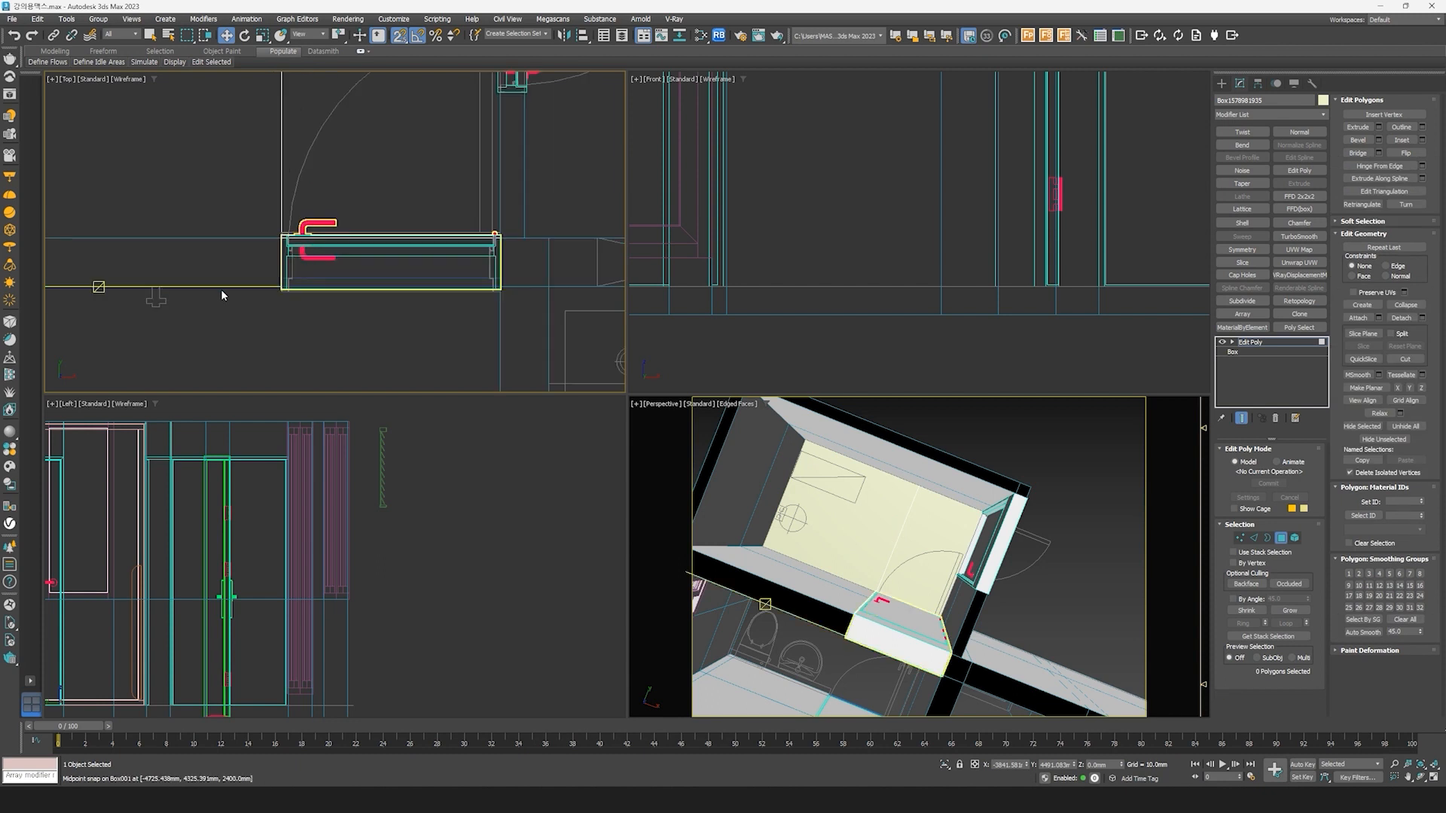
{"action": "scroll", "coordinate": [414, 275], "scroll_direction": "up", "scroll_amount": 2}
{"action": "left_click", "coordinate": [412, 274]}
{"action": "left_click_drag", "start_coordinate": [381, 198], "coordinate": [533, 283]}
{"action": "scroll", "coordinate": [533, 283], "scroll_direction": "up", "scroll_amount": 6}
{"action": "scroll", "coordinate": [534, 283], "scroll_direction": "down", "scroll_amount": 3}
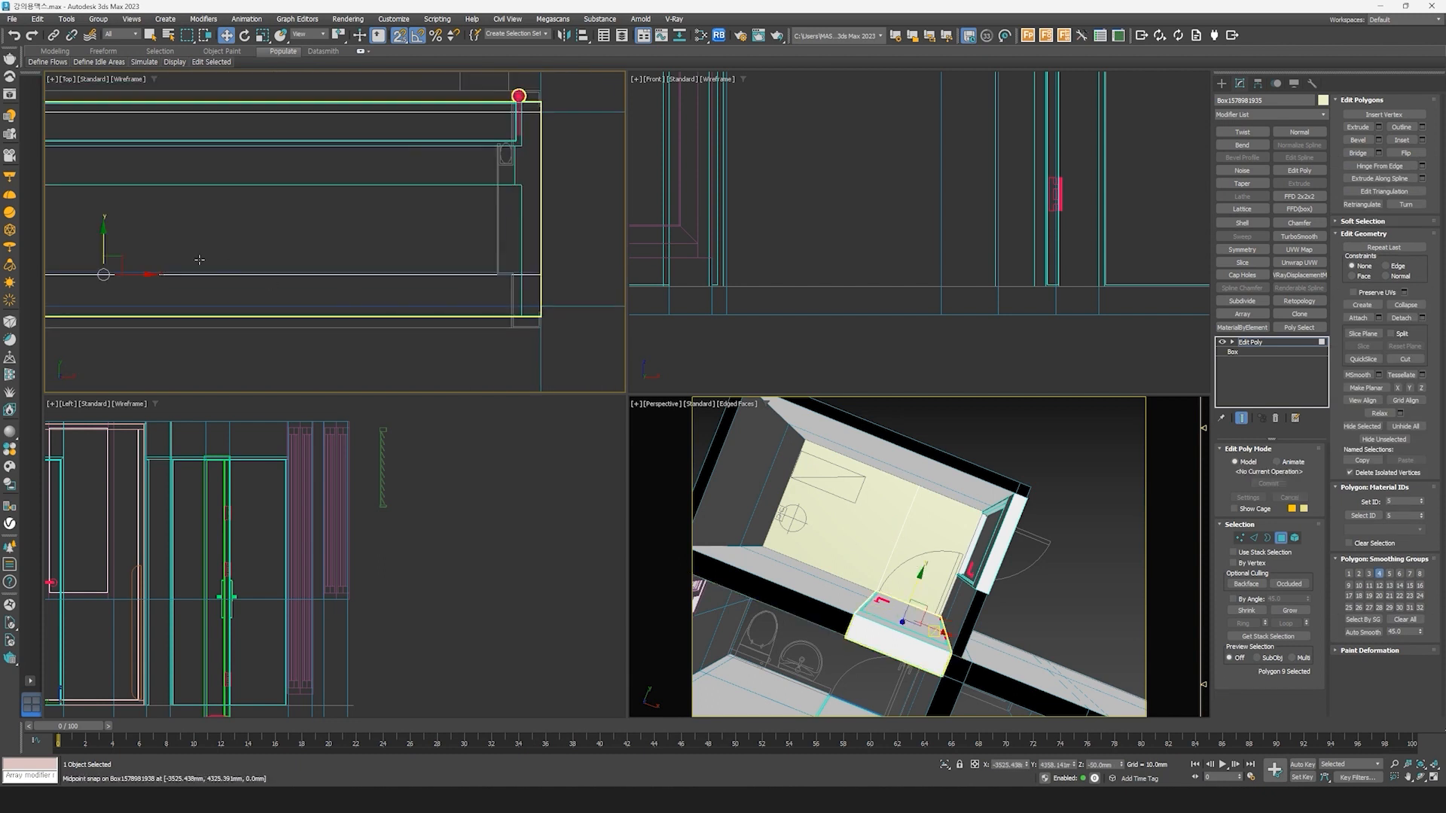
{"action": "left_click_drag", "start_coordinate": [109, 250], "coordinate": [539, 270]}
{"action": "middle_click", "coordinate": [941, 606]}
{"action": "key", "text": "z"}
{"action": "middle_click_drag", "start_coordinate": [944, 610], "coordinate": [1051, 565], "text": "alt"}
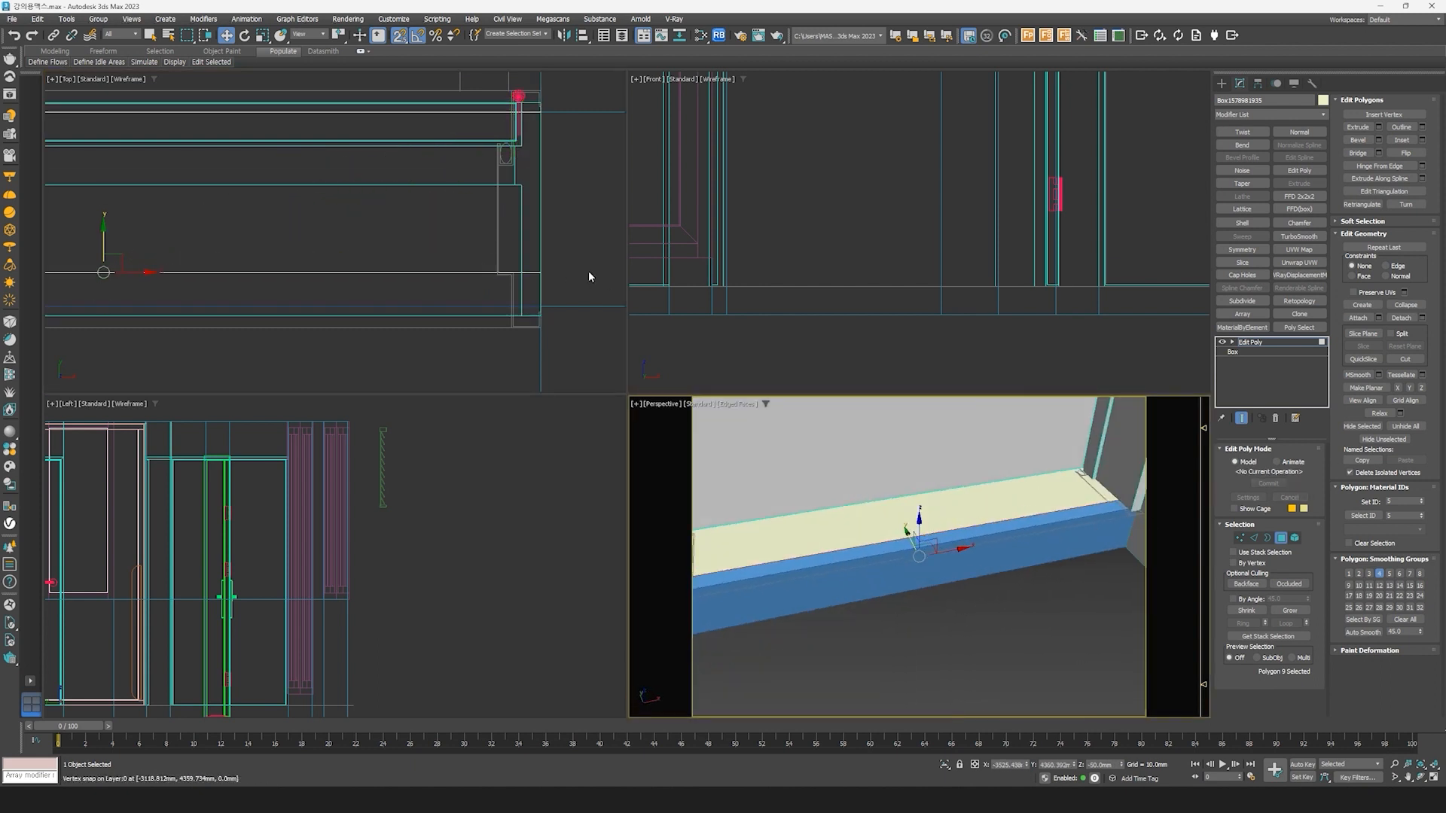
{"action": "scroll", "coordinate": [529, 271], "scroll_direction": "down", "scroll_amount": 3}
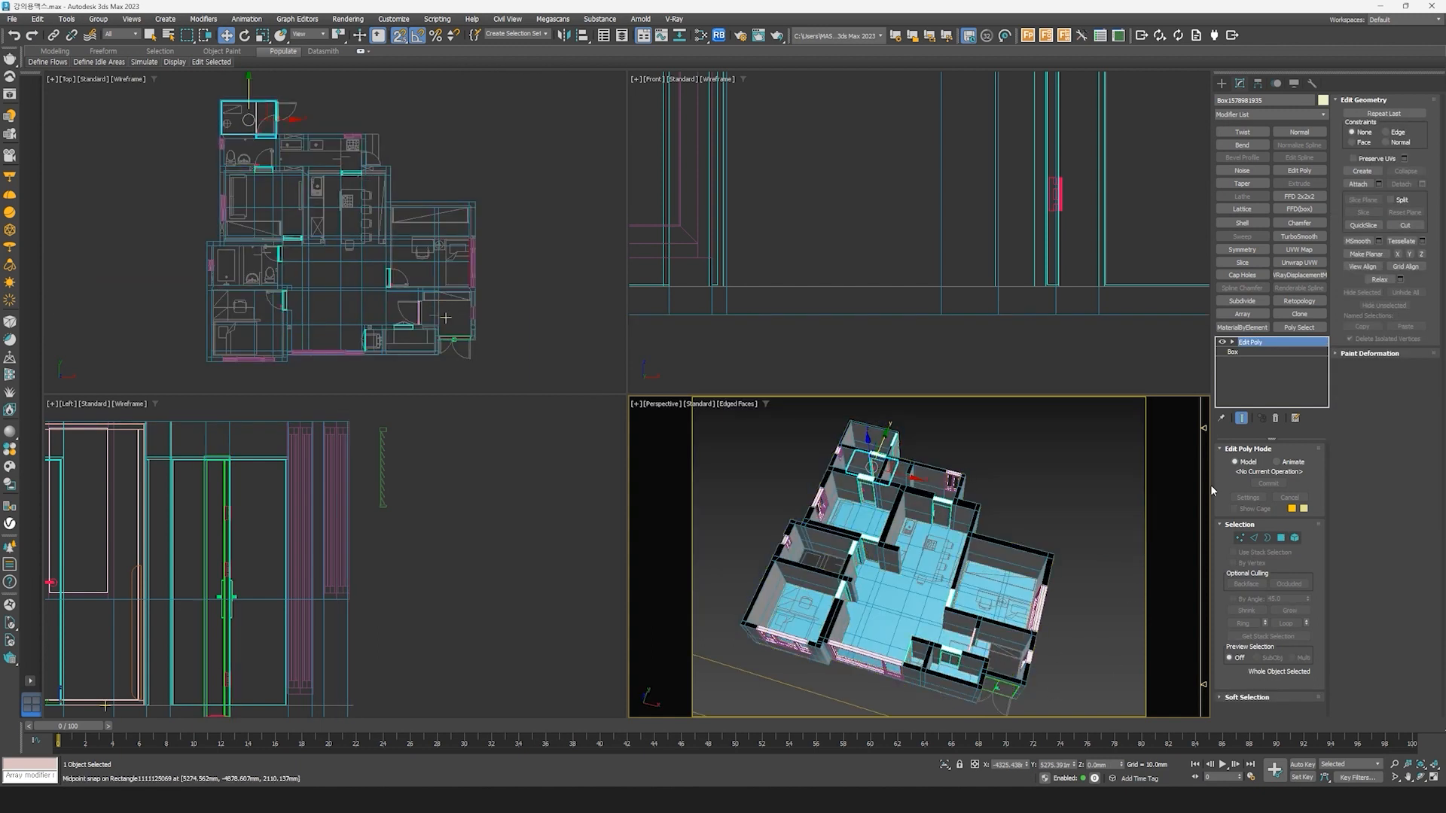
Step: Create a box about 2100 by 1500 mm over the entrance floor from the front door's inner wall corner and set its height to 1 mm
{"action": "left_click", "coordinate": [1222, 83]}
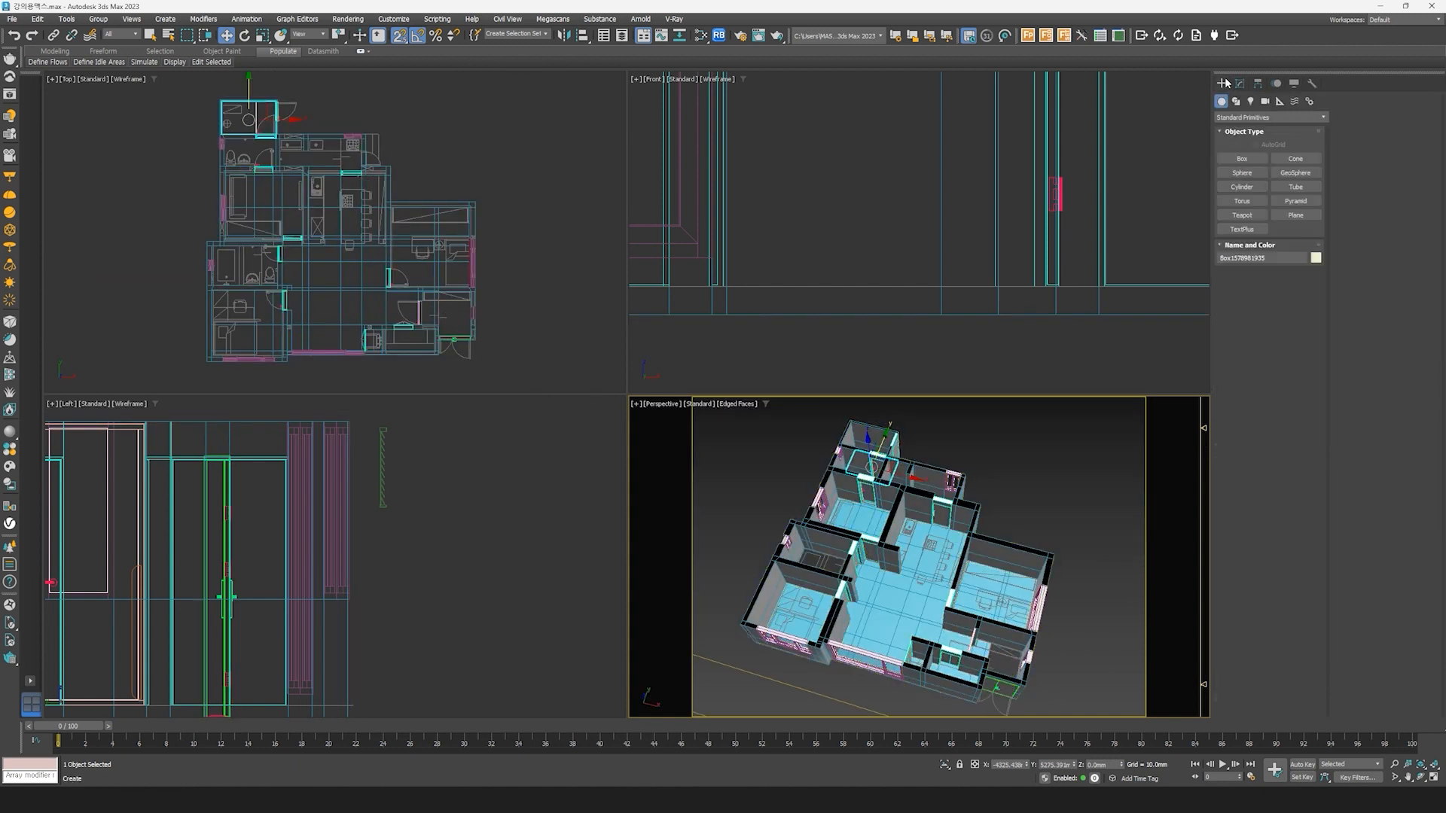
{"action": "left_click", "coordinate": [1241, 159]}
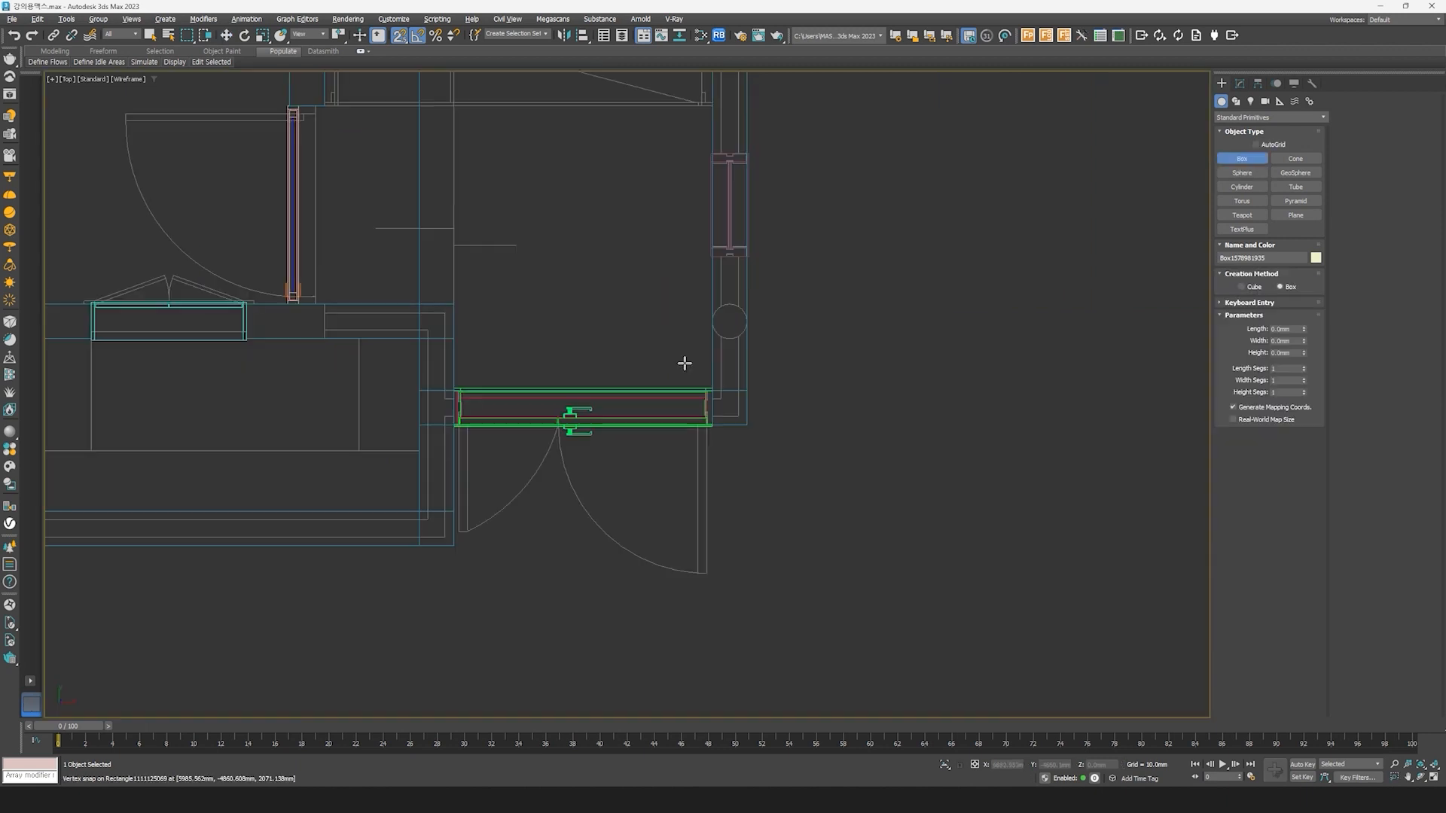
{"action": "scroll", "coordinate": [691, 394], "scroll_direction": "up", "scroll_amount": 6}
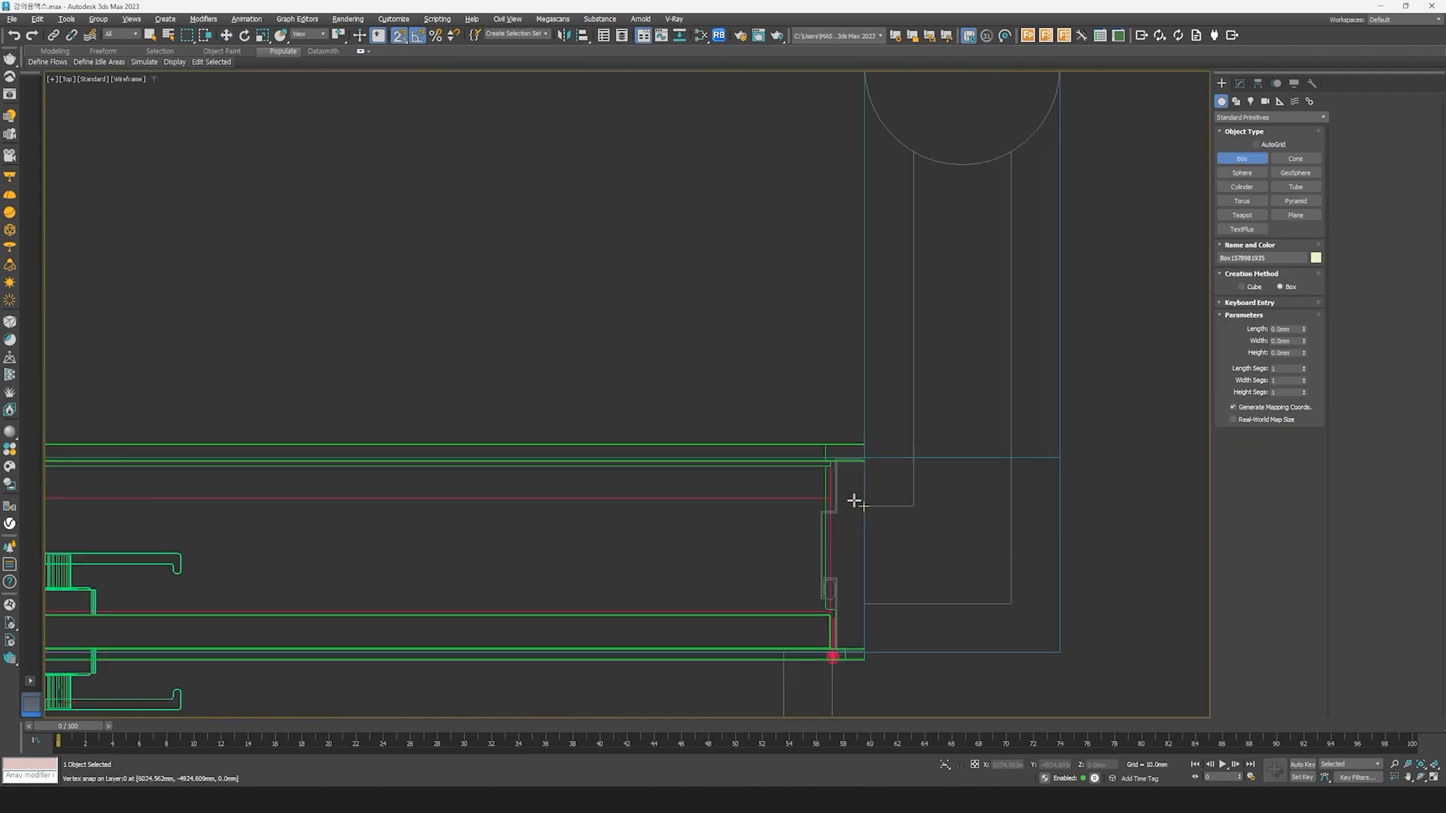
{"action": "scroll", "coordinate": [871, 536], "scroll_direction": "up", "scroll_amount": 4}
{"action": "middle_click_drag", "start_coordinate": [854, 501], "coordinate": [893, 559]}
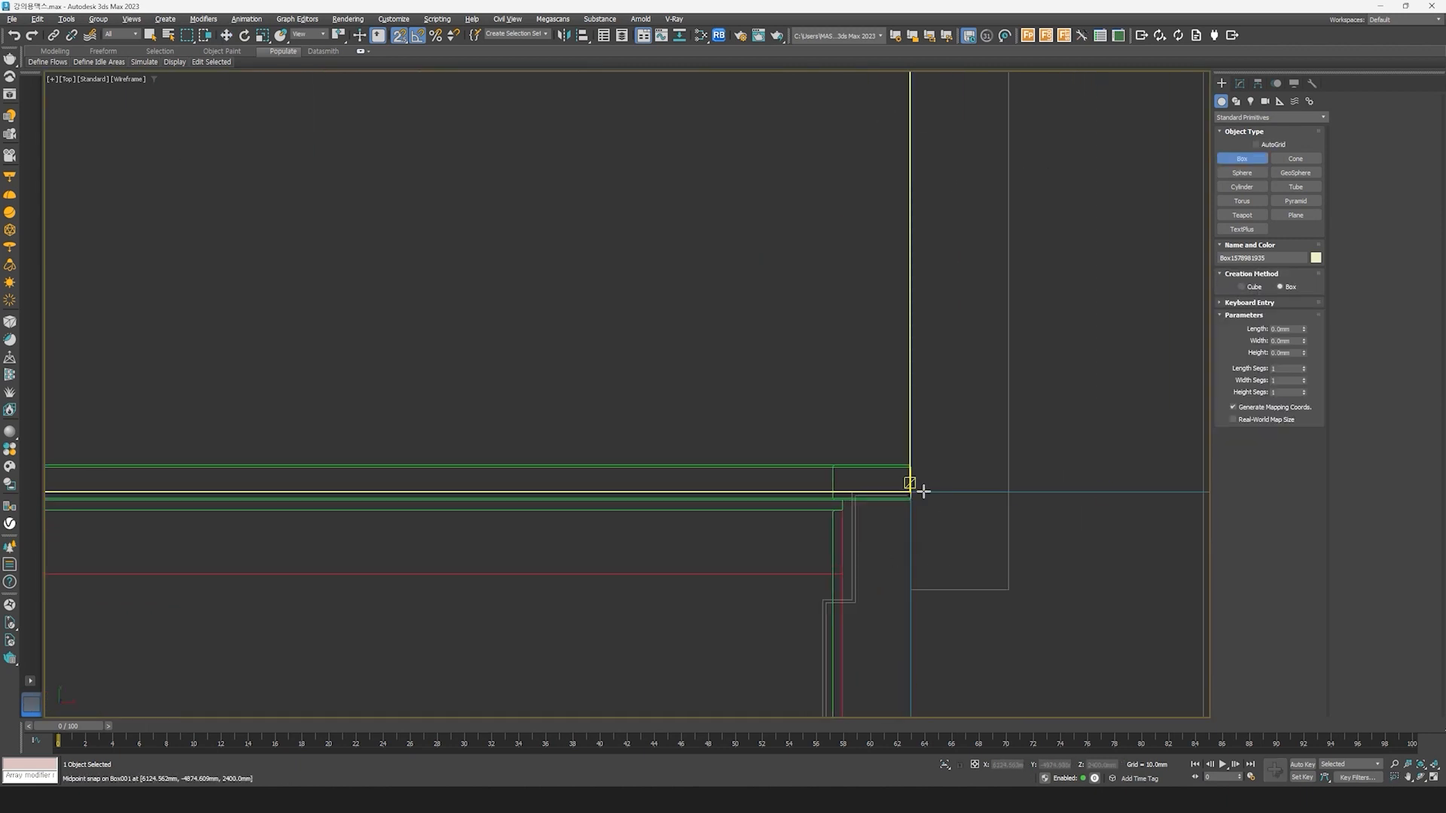
{"action": "left_click_drag", "start_coordinate": [910, 492], "coordinate": [673, 241]}
{"action": "scroll", "coordinate": [336, 187], "scroll_direction": "down", "scroll_amount": 2}
{"action": "scroll", "coordinate": [335, 186], "scroll_direction": "down", "scroll_amount": 1}
{"action": "scroll", "coordinate": [504, 319], "scroll_direction": "down", "scroll_amount": 3}
{"action": "scroll", "coordinate": [844, 547], "scroll_direction": "down", "scroll_amount": 4}
{"action": "scroll", "coordinate": [845, 548], "scroll_direction": "up", "scroll_amount": 1}
{"action": "scroll", "coordinate": [771, 505], "scroll_direction": "up", "scroll_amount": 1}
{"action": "scroll", "coordinate": [775, 498], "scroll_direction": "down", "scroll_amount": 1}
{"action": "scroll", "coordinate": [852, 555], "scroll_direction": "down", "scroll_amount": 2}
{"action": "scroll", "coordinate": [740, 442], "scroll_direction": "up", "scroll_amount": 2}
{"action": "scroll", "coordinate": [687, 348], "scroll_direction": "up", "scroll_amount": 2}
{"action": "scroll", "coordinate": [663, 311], "scroll_direction": "up", "scroll_amount": 2}
{"action": "scroll", "coordinate": [656, 303], "scroll_direction": "up", "scroll_amount": 1}
{"action": "scroll", "coordinate": [649, 293], "scroll_direction": "up", "scroll_amount": 1}
{"action": "scroll", "coordinate": [706, 258], "scroll_direction": "down", "scroll_amount": 2}
{"action": "scroll", "coordinate": [756, 278], "scroll_direction": "down", "scroll_amount": 1}
{"action": "scroll", "coordinate": [755, 278], "scroll_direction": "down", "scroll_amount": 1}
{"action": "scroll", "coordinate": [752, 268], "scroll_direction": "up", "scroll_amount": 1}
{"action": "scroll", "coordinate": [726, 273], "scroll_direction": "up", "scroll_amount": 1}
{"action": "scroll", "coordinate": [723, 274], "scroll_direction": "up", "scroll_amount": 1}
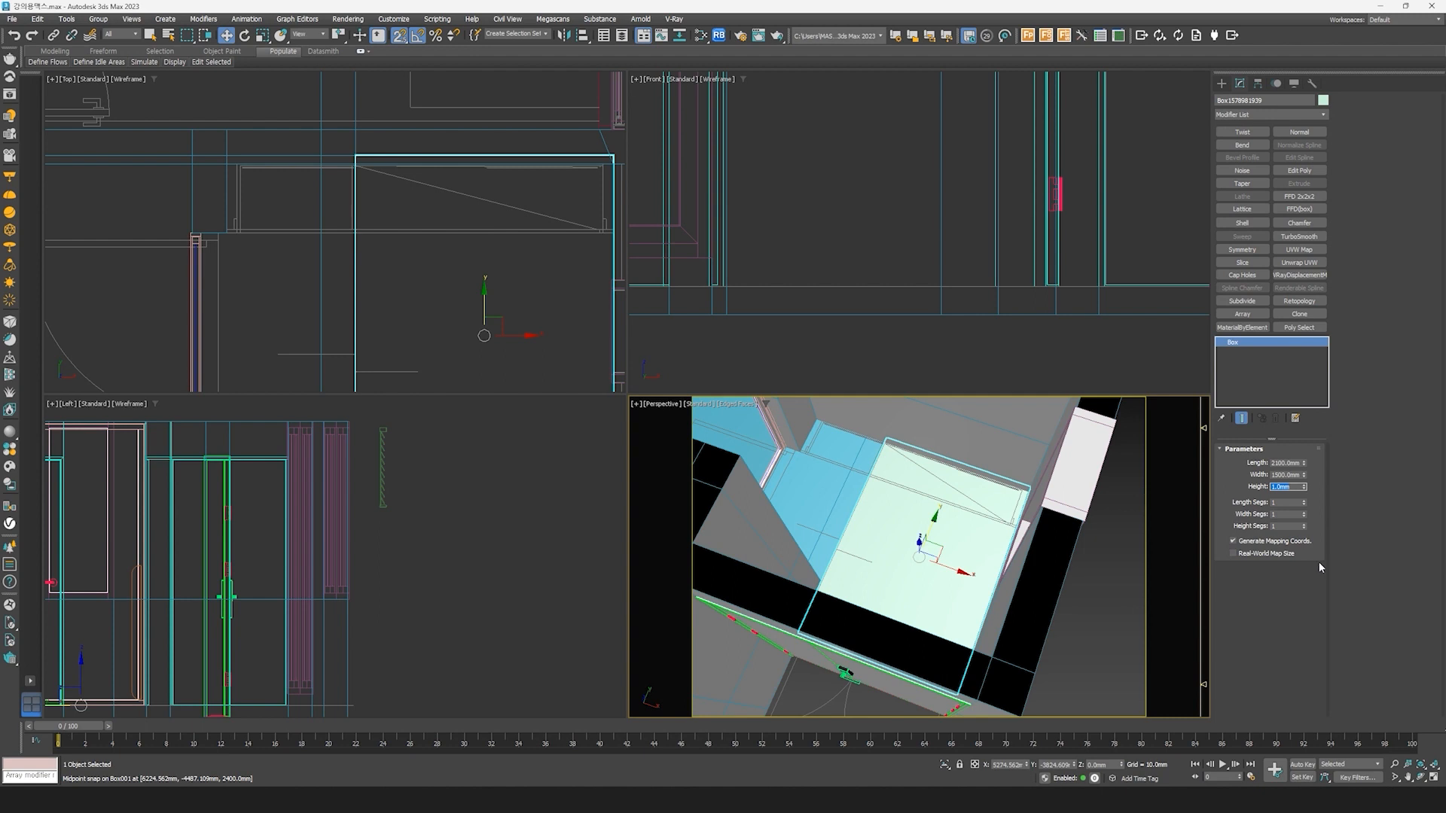
Step: Try to lower the entrance floor box by 100 mm with a relative move in the Front view
{"action": "middle_click", "coordinate": [1010, 310]}
{"action": "key", "text": "z"}
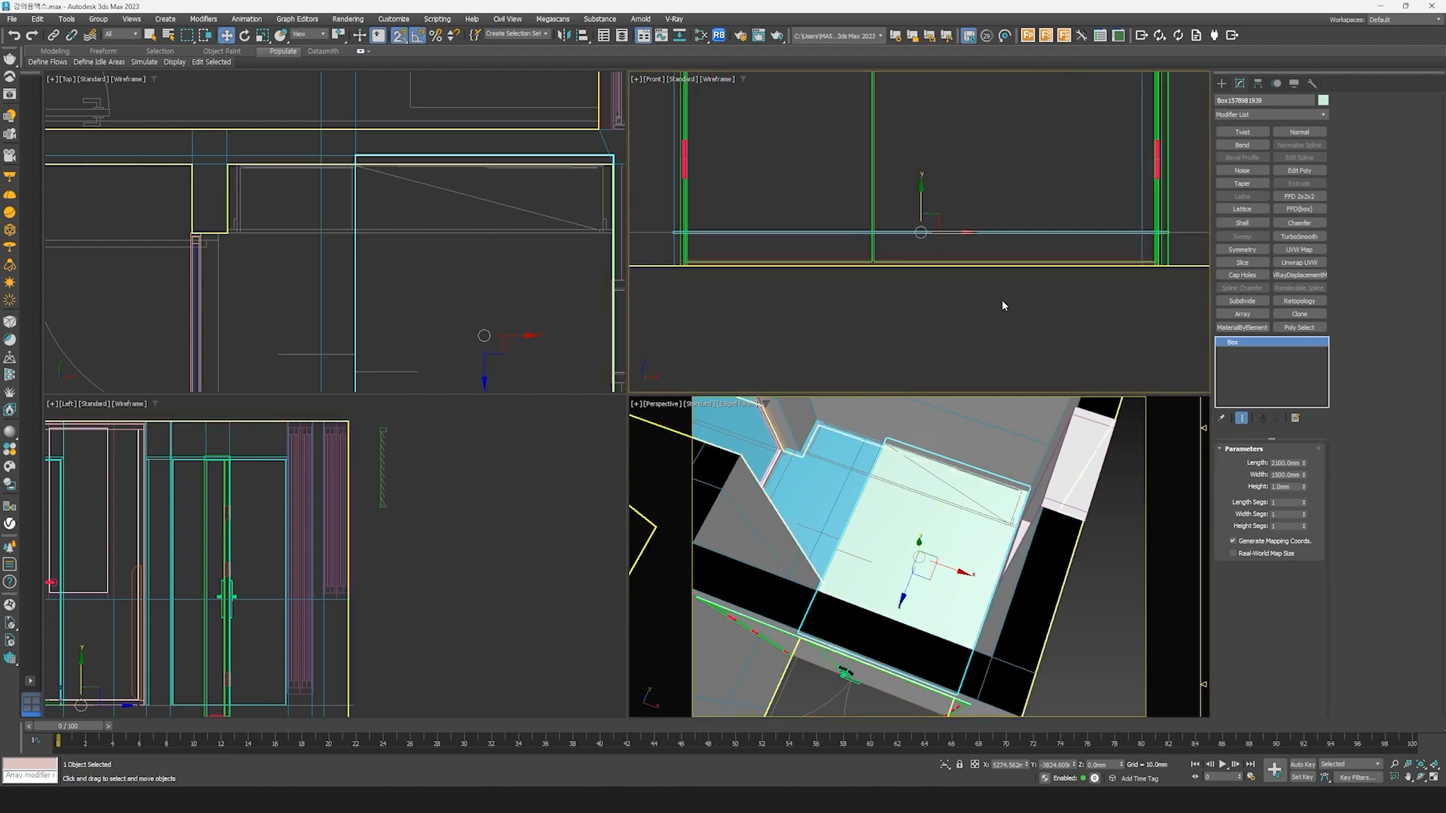
{"action": "left_click_drag", "start_coordinate": [923, 209], "coordinate": [922, 327]}
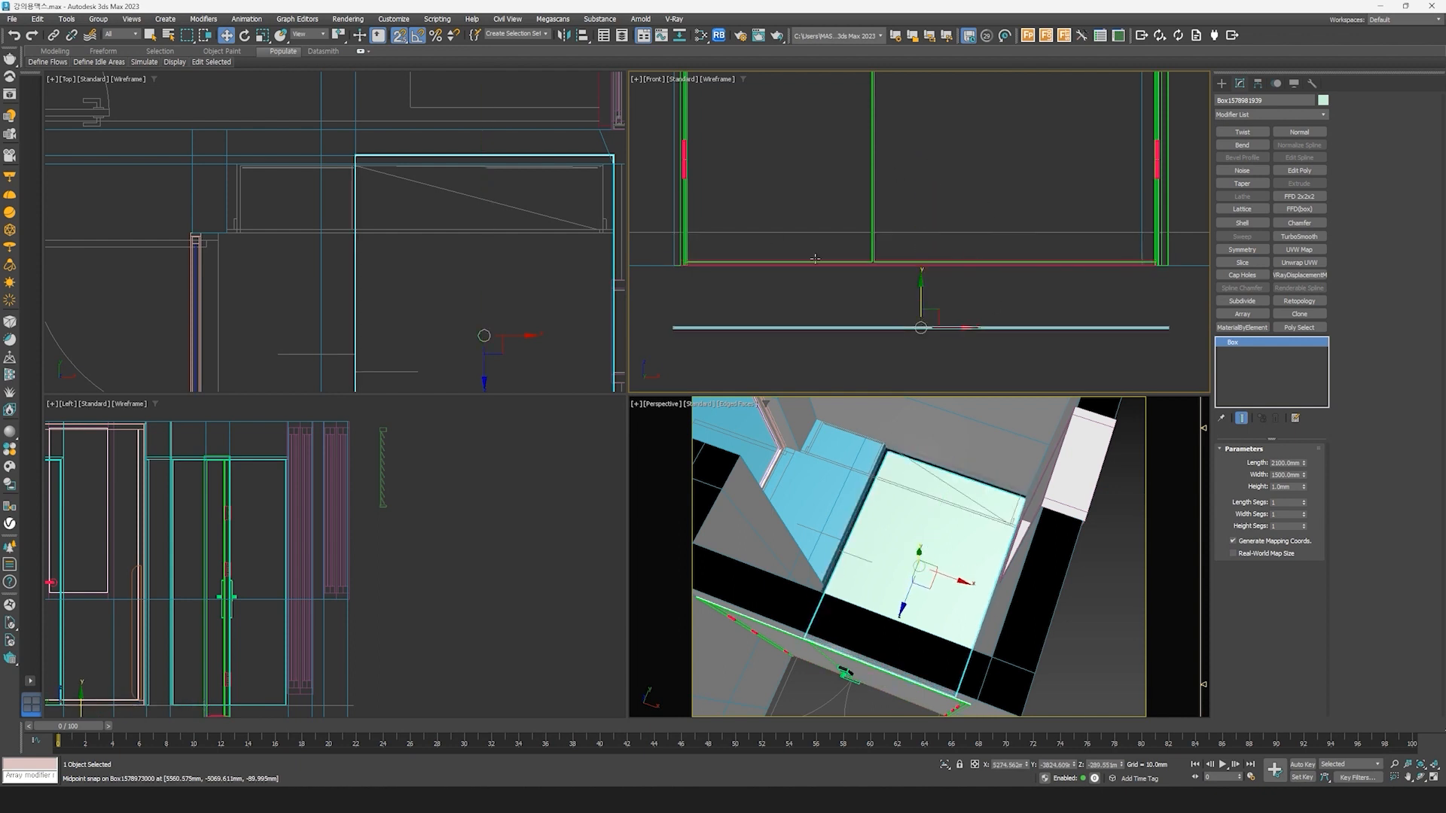
{"action": "left_click_drag", "start_coordinate": [770, 315], "coordinate": [941, 279]}
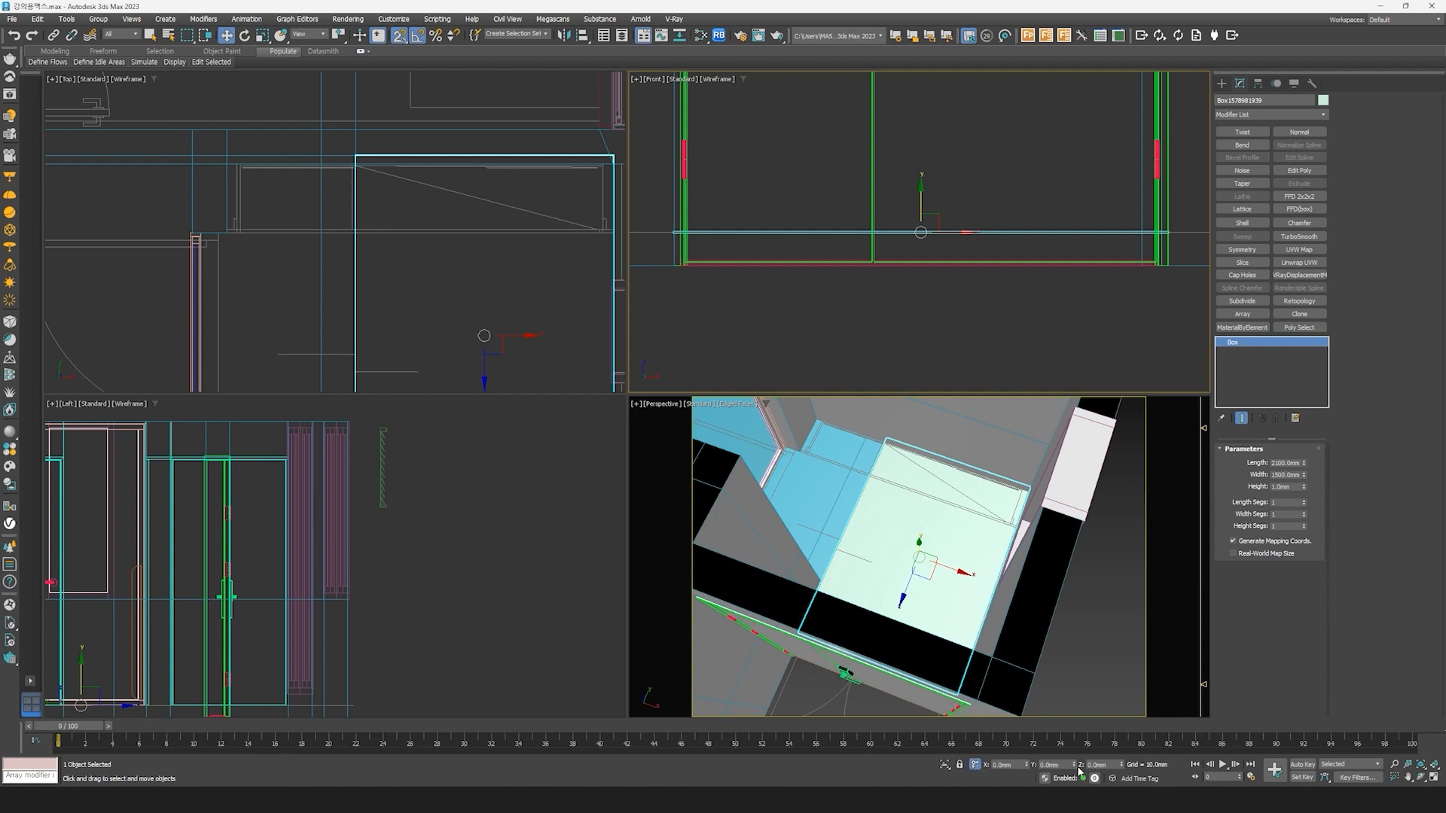
{"action": "middle_click_drag", "start_coordinate": [935, 269], "coordinate": [923, 280]}
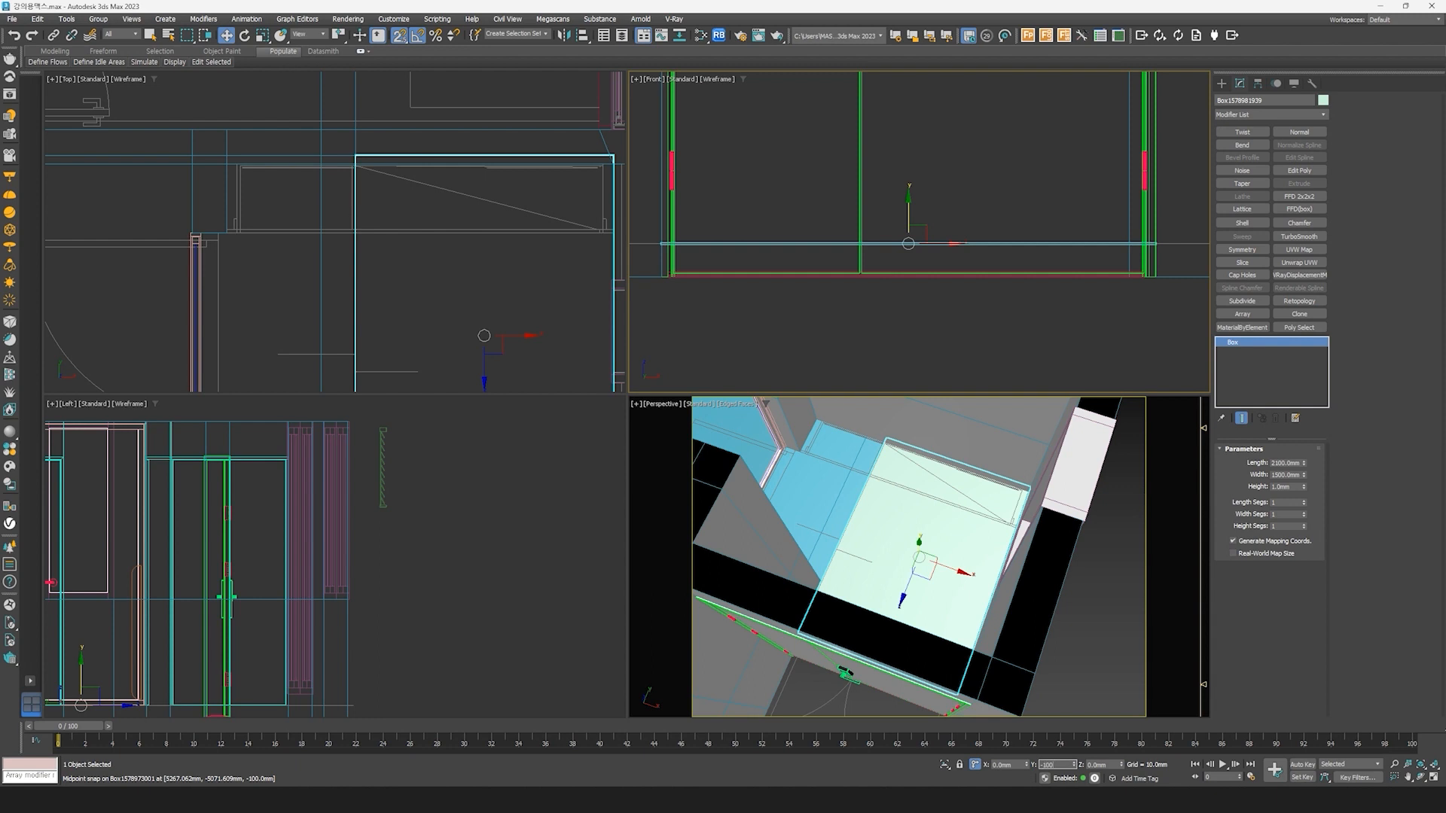
{"action": "key", "text": "Return"}
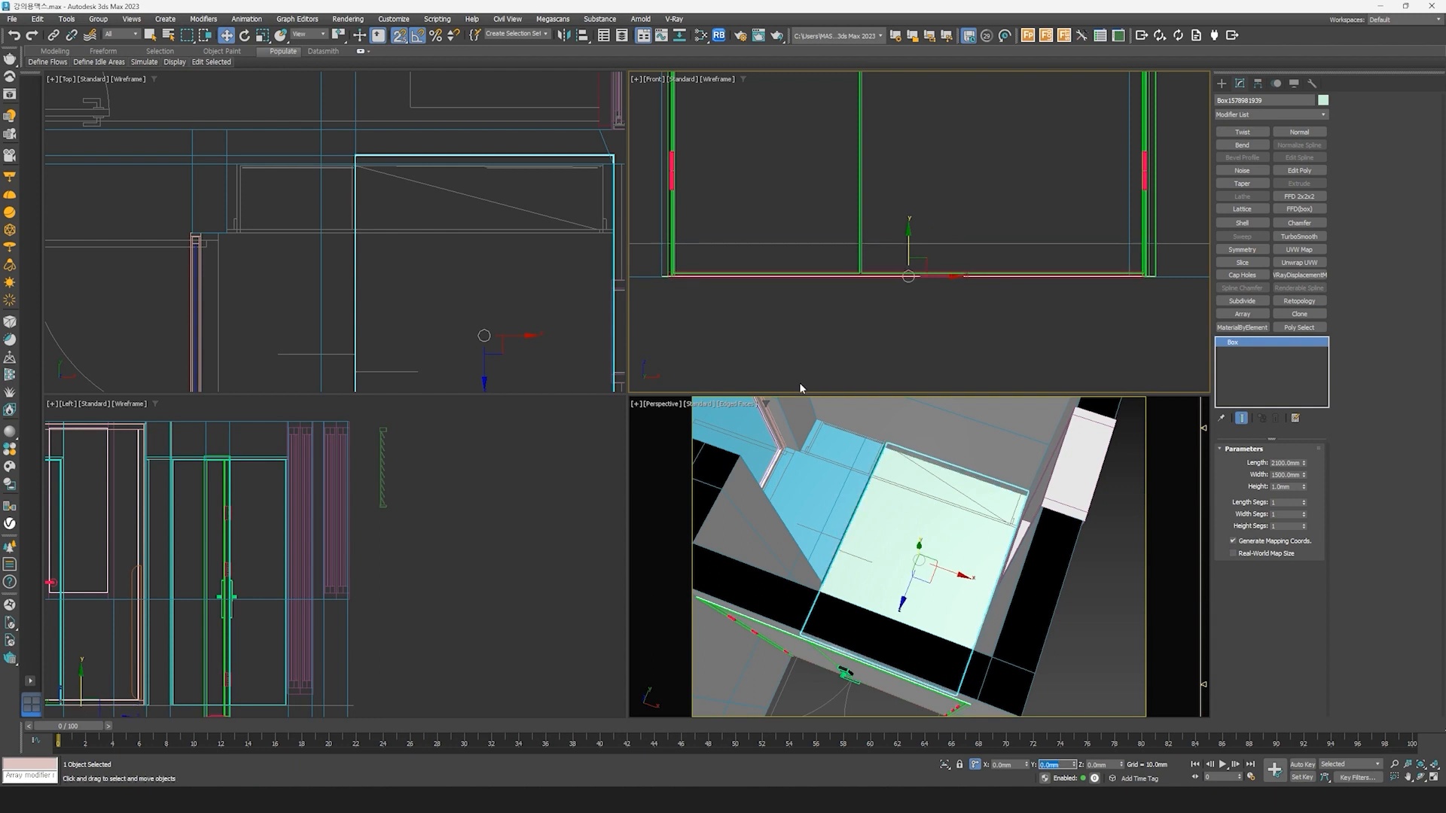
Step: Lower the entrance floor box in the Front view by snapping its underside corner to the bottom of the walls
{"action": "middle_click_drag", "start_coordinate": [739, 324], "coordinate": [803, 317]}
{"action": "left_click_drag", "start_coordinate": [974, 243], "coordinate": [974, 237]}
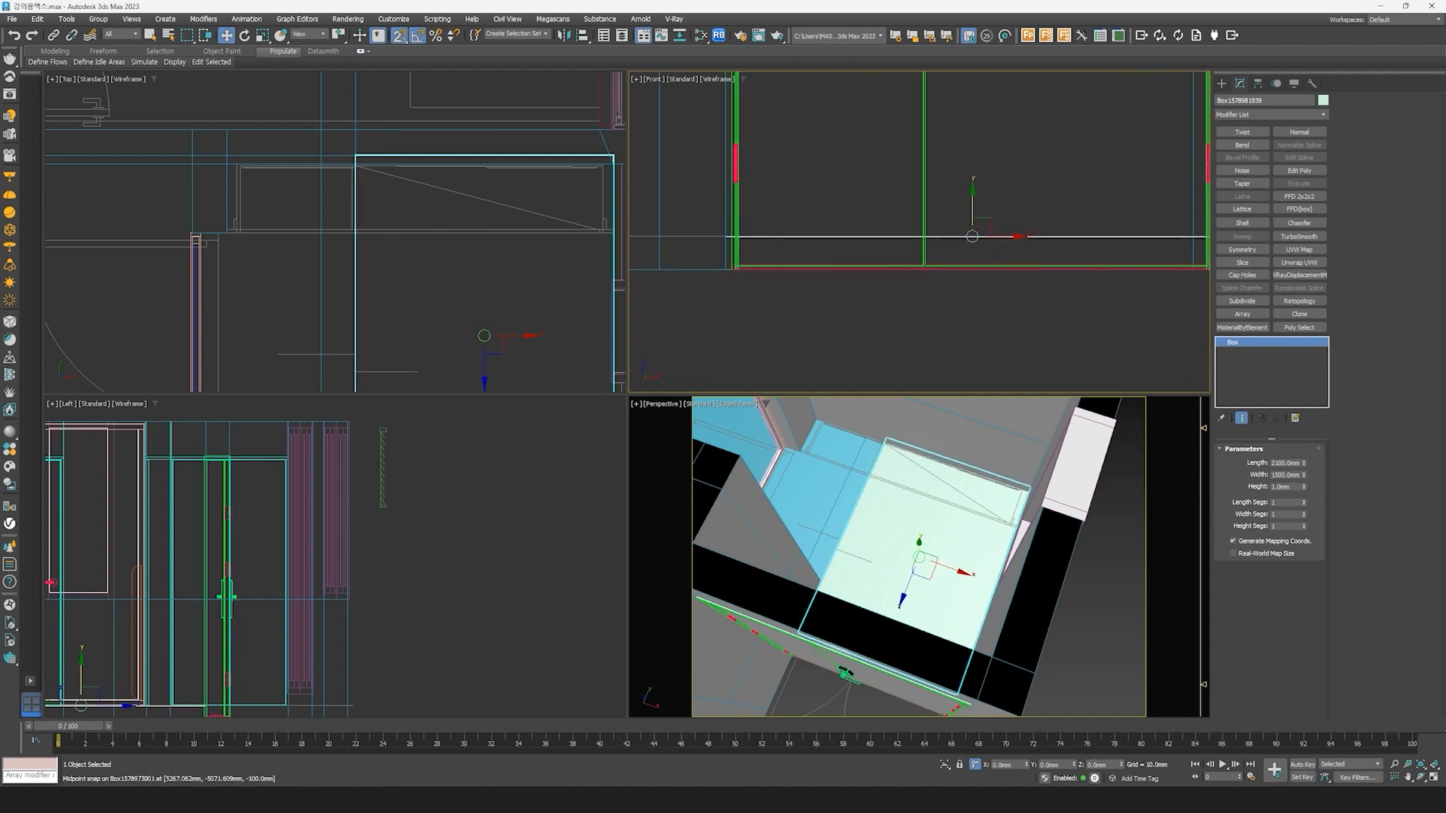
{"action": "scroll", "coordinate": [833, 194], "scroll_direction": "up", "scroll_amount": 6}
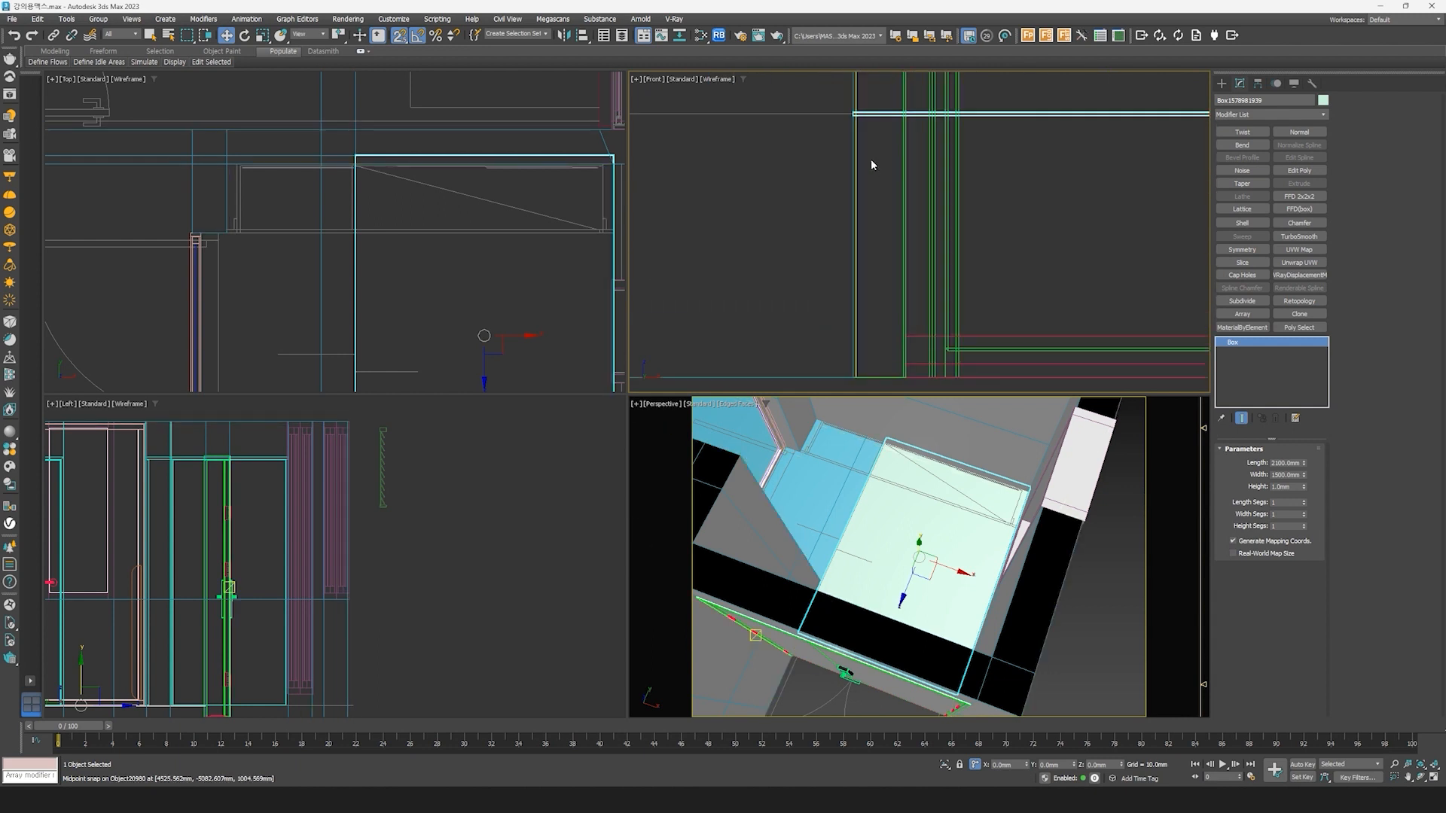
{"action": "scroll", "coordinate": [856, 121], "scroll_direction": "down", "scroll_amount": 2}
{"action": "left_click_drag", "start_coordinate": [858, 122], "coordinate": [856, 301]}
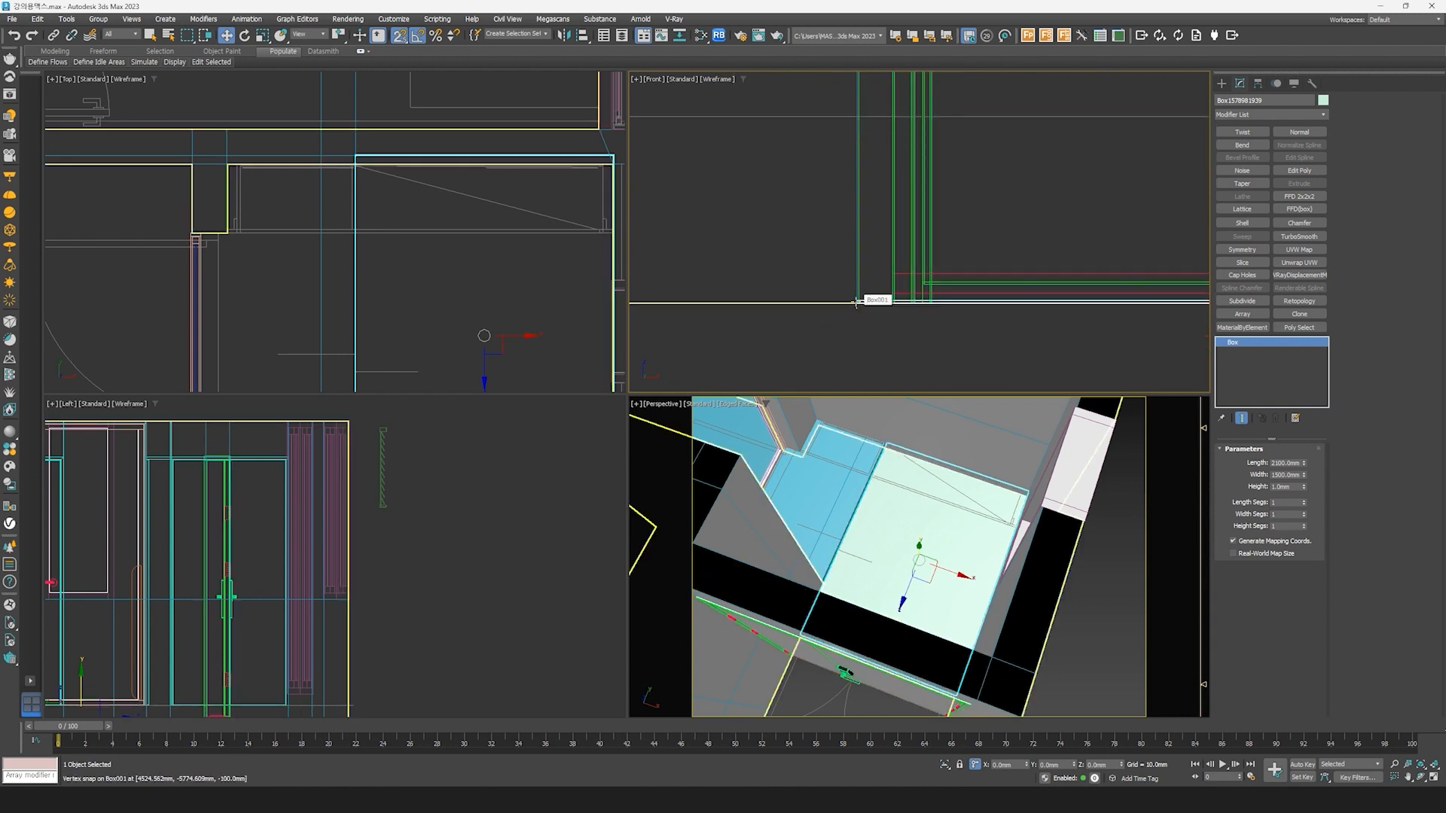
{"action": "key", "text": "ctrl+z"}
{"action": "left_click_drag", "start_coordinate": [857, 121], "coordinate": [857, 300]}
{"action": "middle_click", "coordinate": [999, 623]}
{"action": "key", "text": "space"}
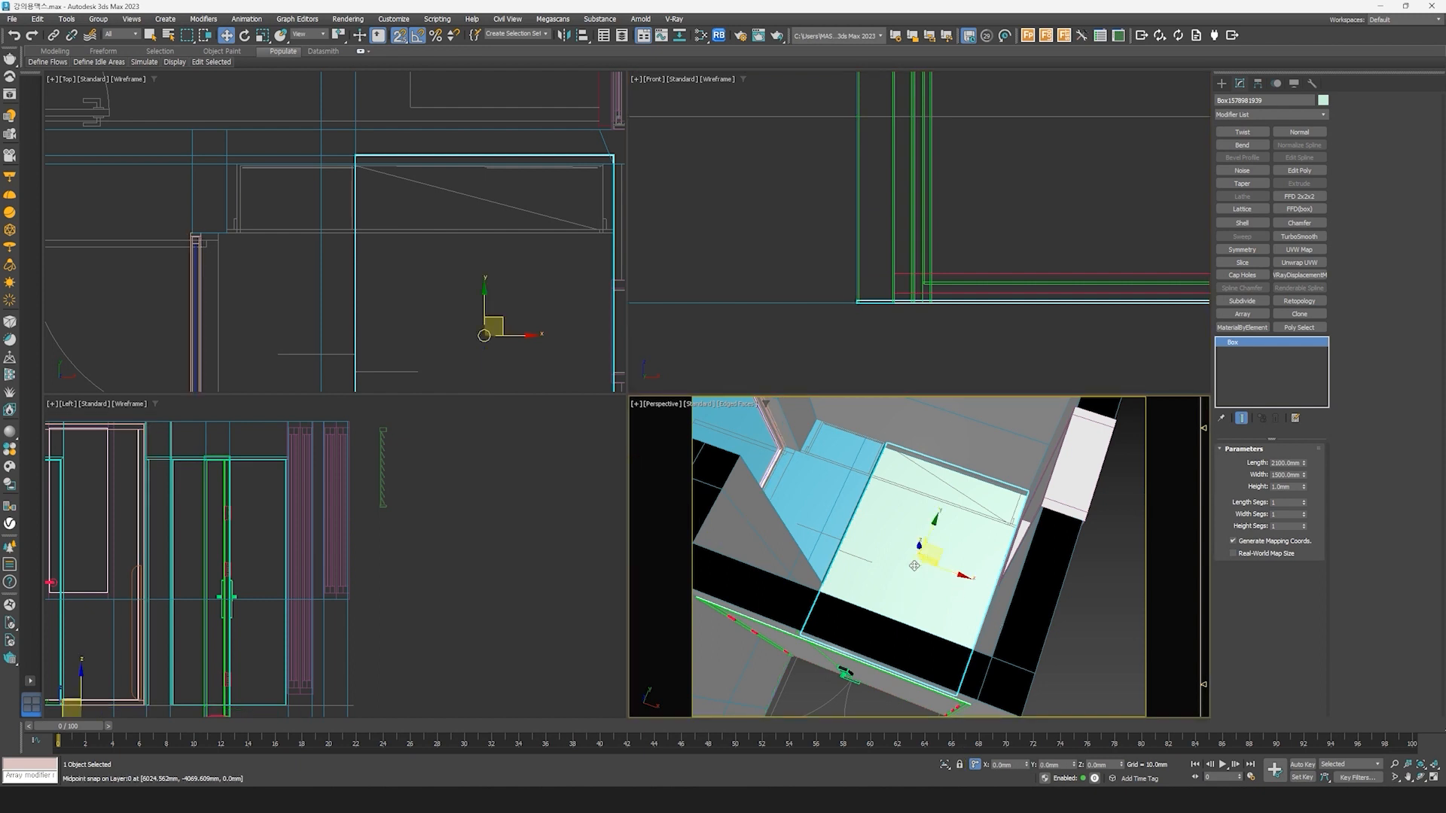
Step: Add an Edit Poly modifier to the entrance floor box and snap its upper edge vertices to the inner wall line in the Top view
{"action": "scroll", "coordinate": [470, 303], "scroll_direction": "down", "scroll_amount": 5}
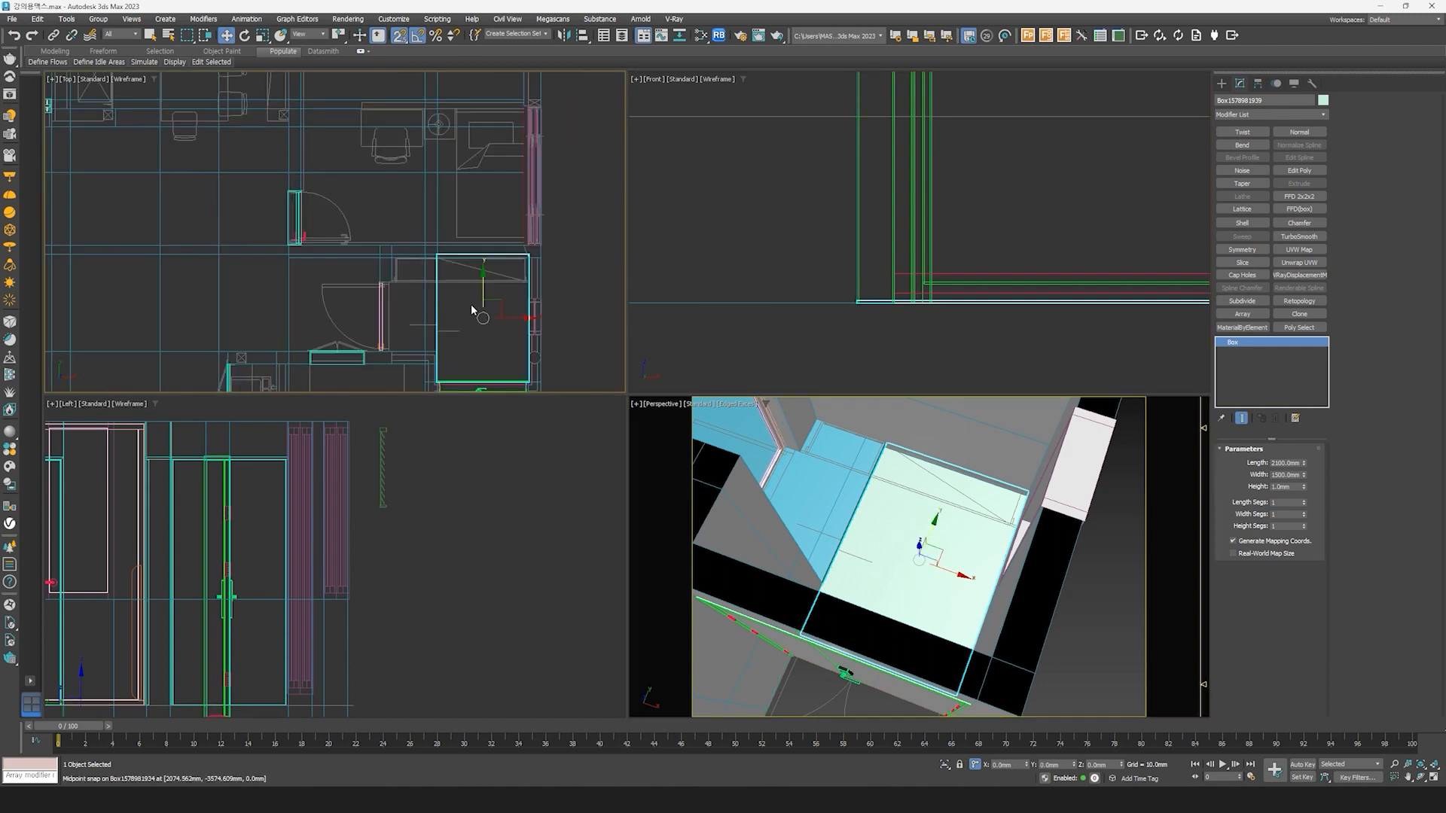
{"action": "left_click", "coordinate": [1299, 171]}
{"action": "left_click", "coordinate": [1242, 538]}
{"action": "mouse_move", "coordinate": [384, 236]}
{"action": "middle_mouse_down"}
{"action": "mouse_move", "coordinate": [348, 228]}
{"action": "mouse_move", "coordinate": [381, 252]}
{"action": "middle_mouse_up"}
{"action": "scroll", "coordinate": [472, 249], "scroll_direction": "up", "scroll_amount": 7}
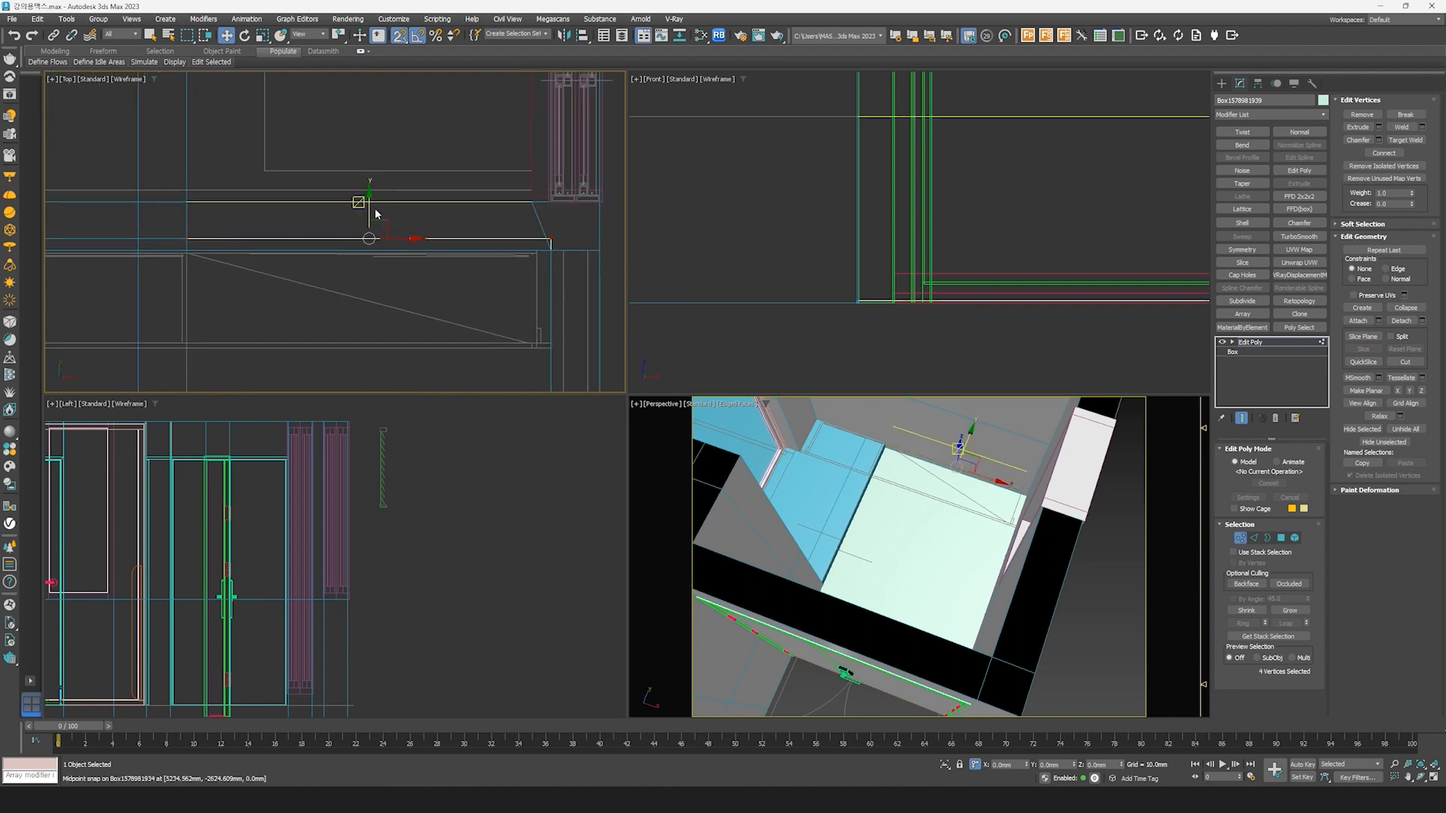
{"action": "left_click_drag", "start_coordinate": [371, 210], "coordinate": [555, 249]}
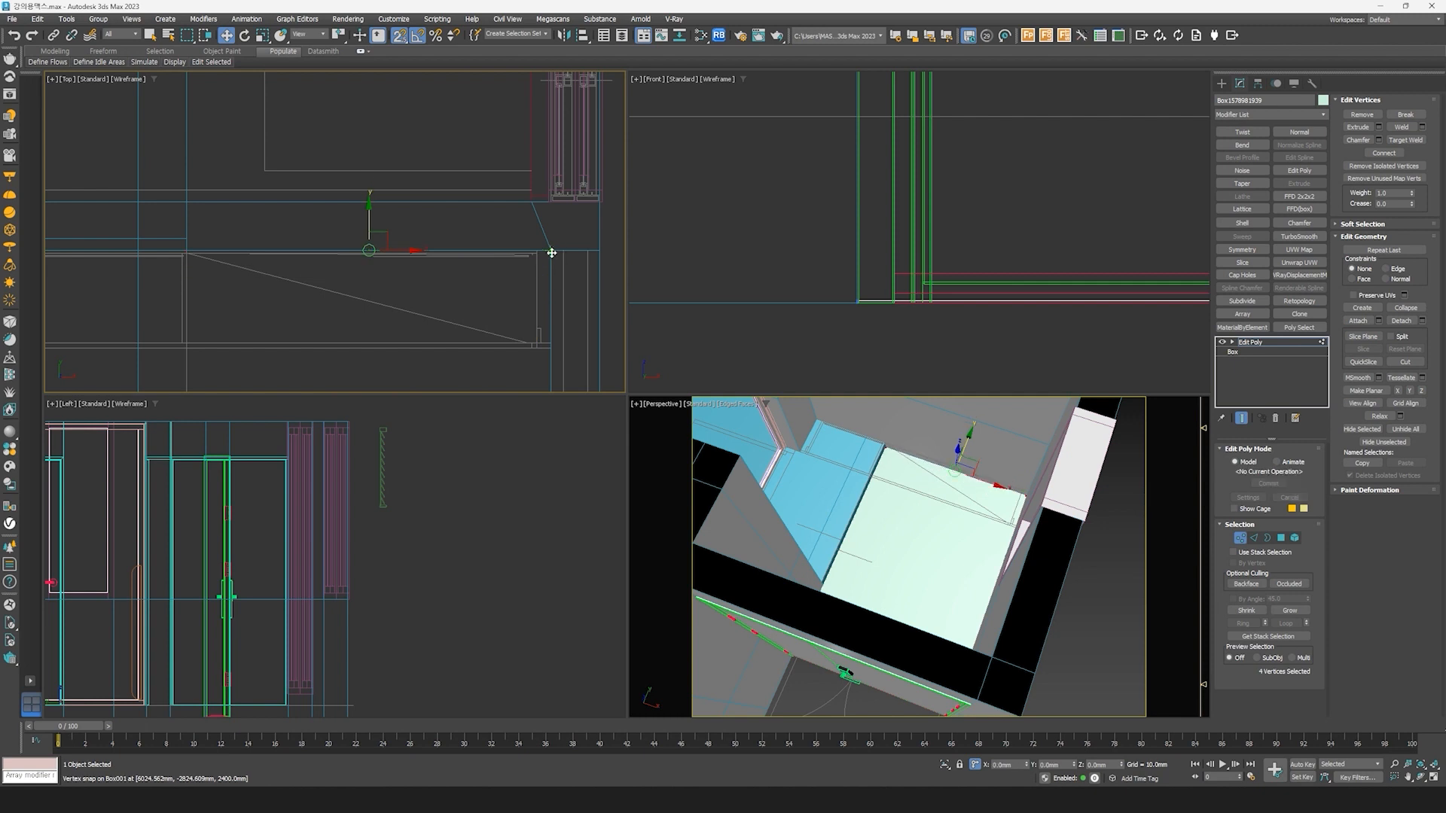
{"action": "scroll", "coordinate": [552, 253], "scroll_direction": "down", "scroll_amount": 7}
{"action": "left_click", "coordinate": [1233, 344]}
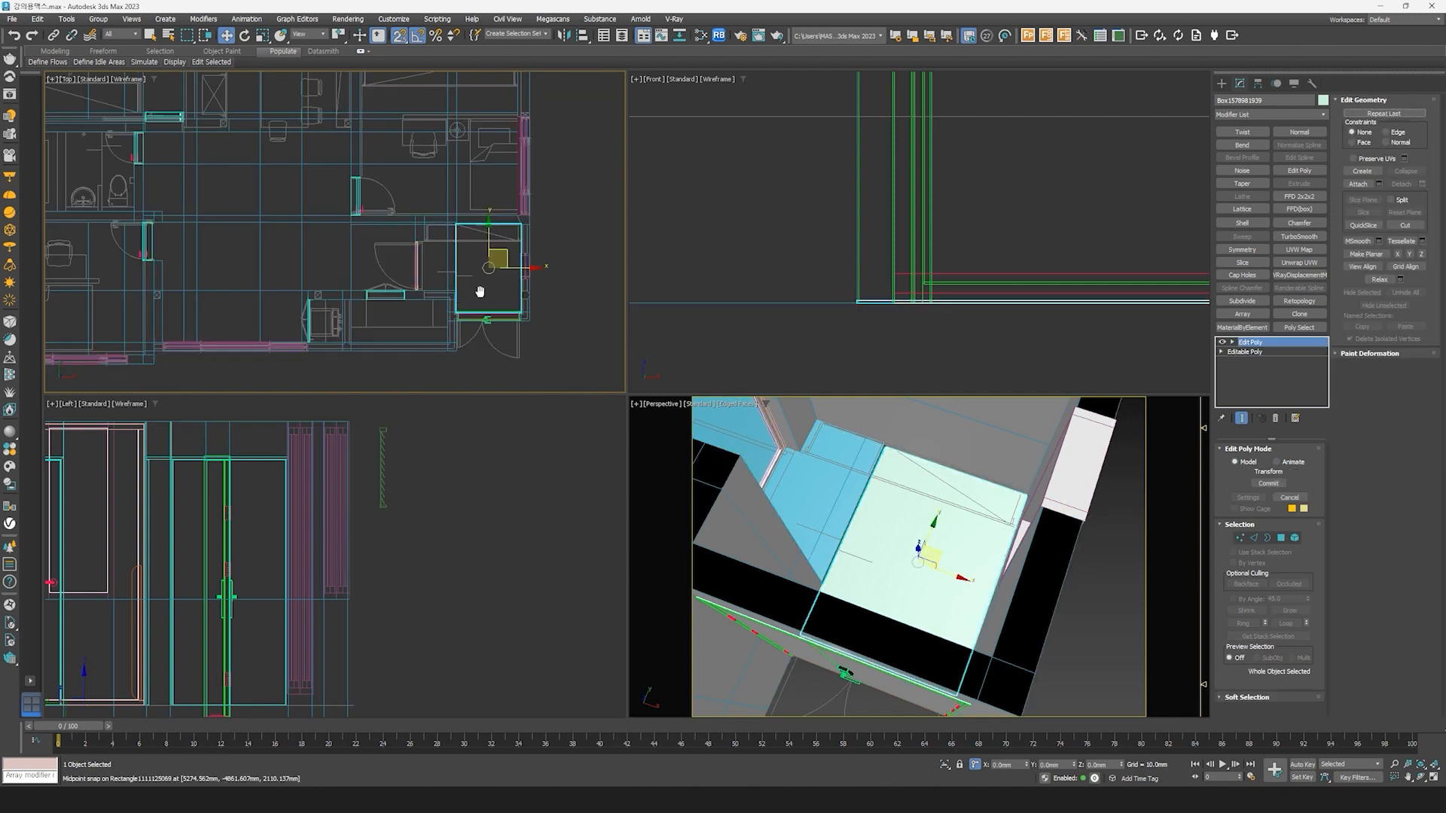
Step: Copy the entrance floor box to the utility room beside the kitchen and snap it to the room's upper inner wall line in the Top view
{"action": "scroll", "coordinate": [477, 291], "scroll_direction": "down", "scroll_amount": 2}
{"action": "middle_click_drag", "start_coordinate": [513, 346], "coordinate": [567, 330]}
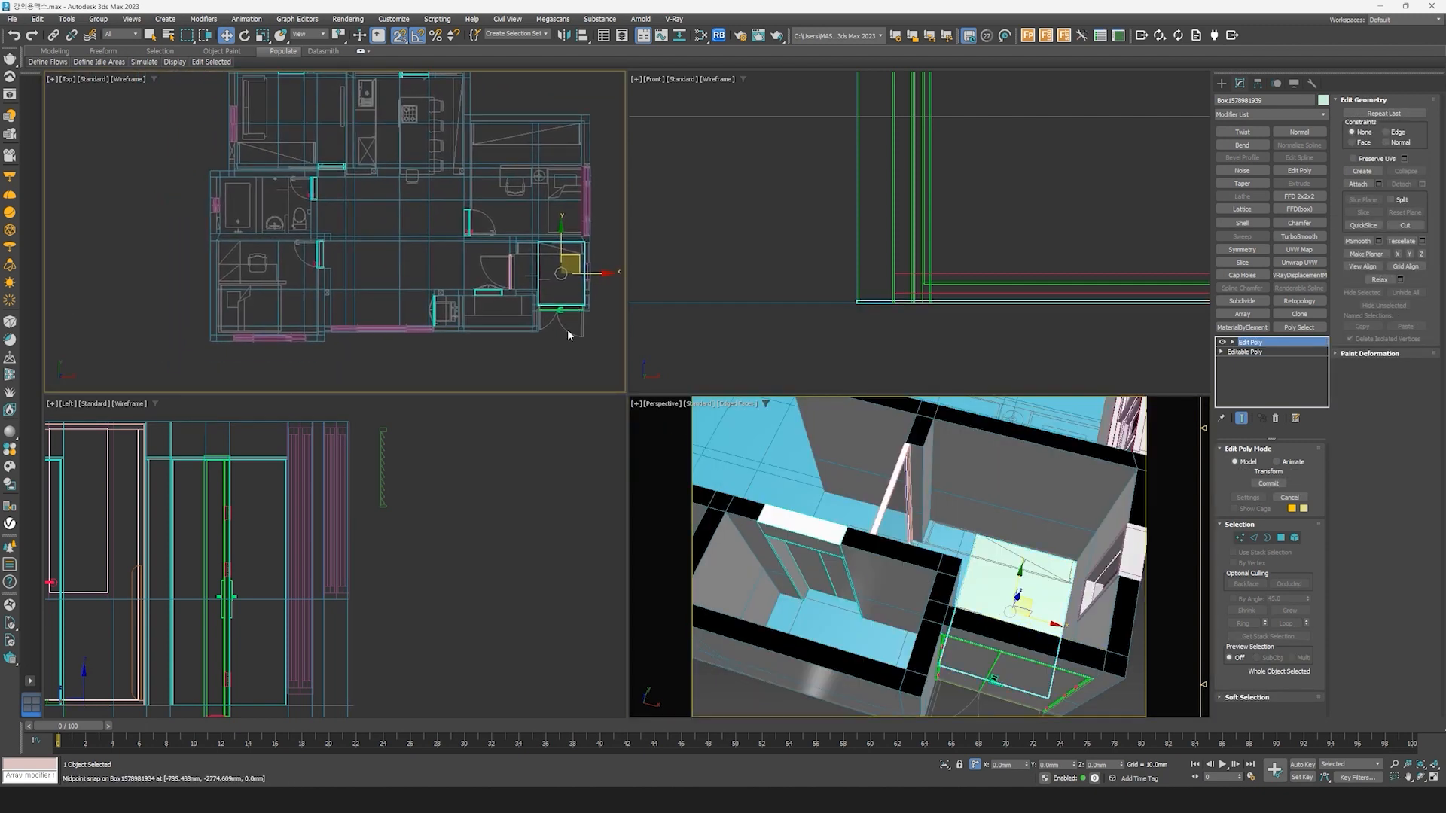
{"action": "mouse_move", "coordinate": [570, 273]}
{"action": "left_mouse_down", "text": "shift"}
{"action": "mouse_move", "coordinate": [549, 200]}
{"action": "mouse_move", "coordinate": [418, 106]}
{"action": "left_mouse_up", "text": "shift"}
{"action": "left_click", "coordinate": [723, 445]}
{"action": "scroll", "coordinate": [460, 265], "scroll_direction": "up", "scroll_amount": 4}
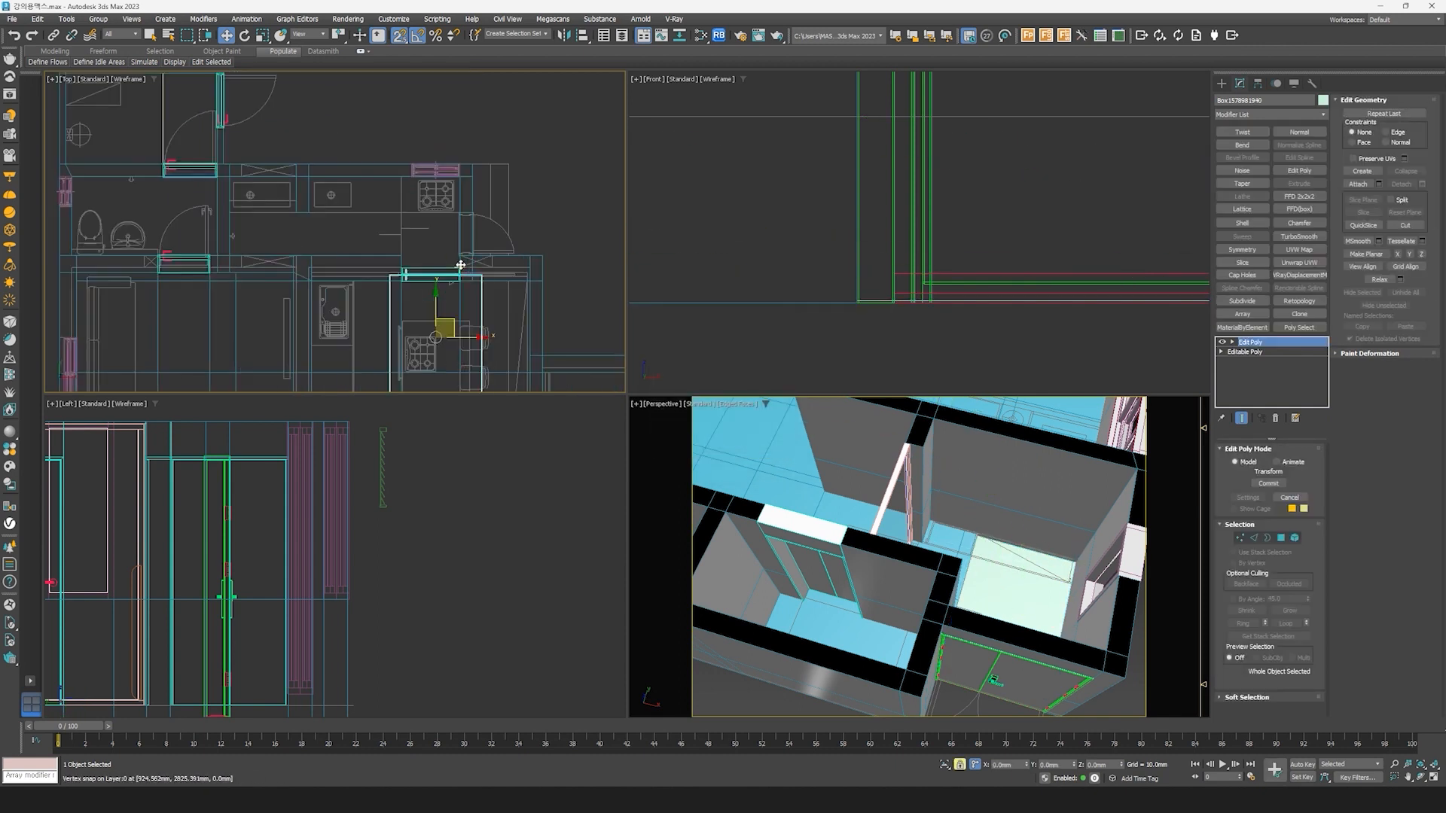
{"action": "left_click_drag", "start_coordinate": [480, 279], "coordinate": [408, 149]}
{"action": "scroll", "coordinate": [381, 204], "scroll_direction": "up", "scroll_amount": 4}
{"action": "scroll", "coordinate": [559, 176], "scroll_direction": "down", "scroll_amount": 4}
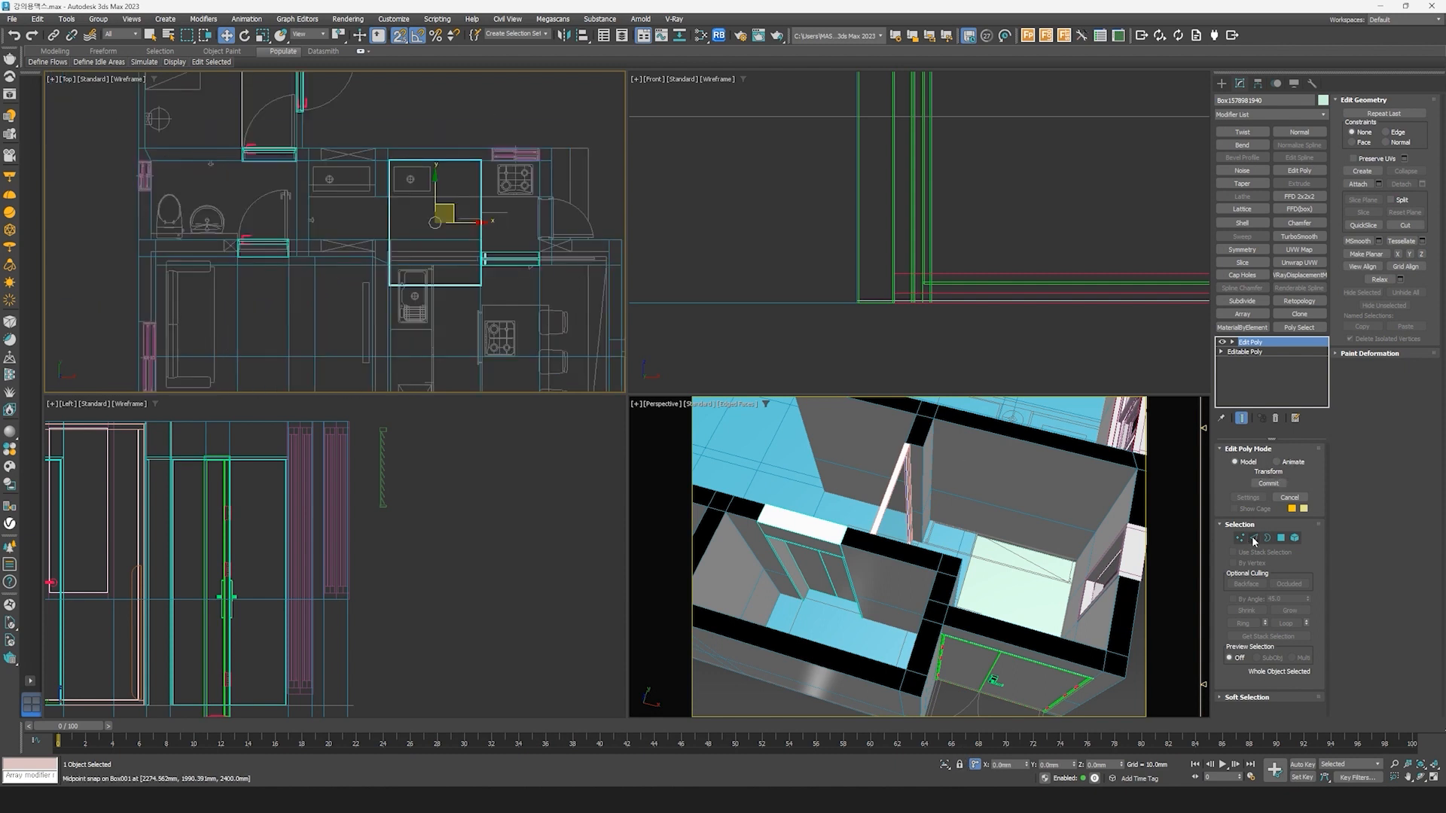
Step: Snap the lower edge vertices of the utility room floor box to the room's lower inner wall line
{"action": "key", "text": "1"}
{"action": "left_click_drag", "start_coordinate": [372, 327], "coordinate": [518, 265]}
{"action": "scroll", "coordinate": [446, 290], "scroll_direction": "up", "scroll_amount": 2}
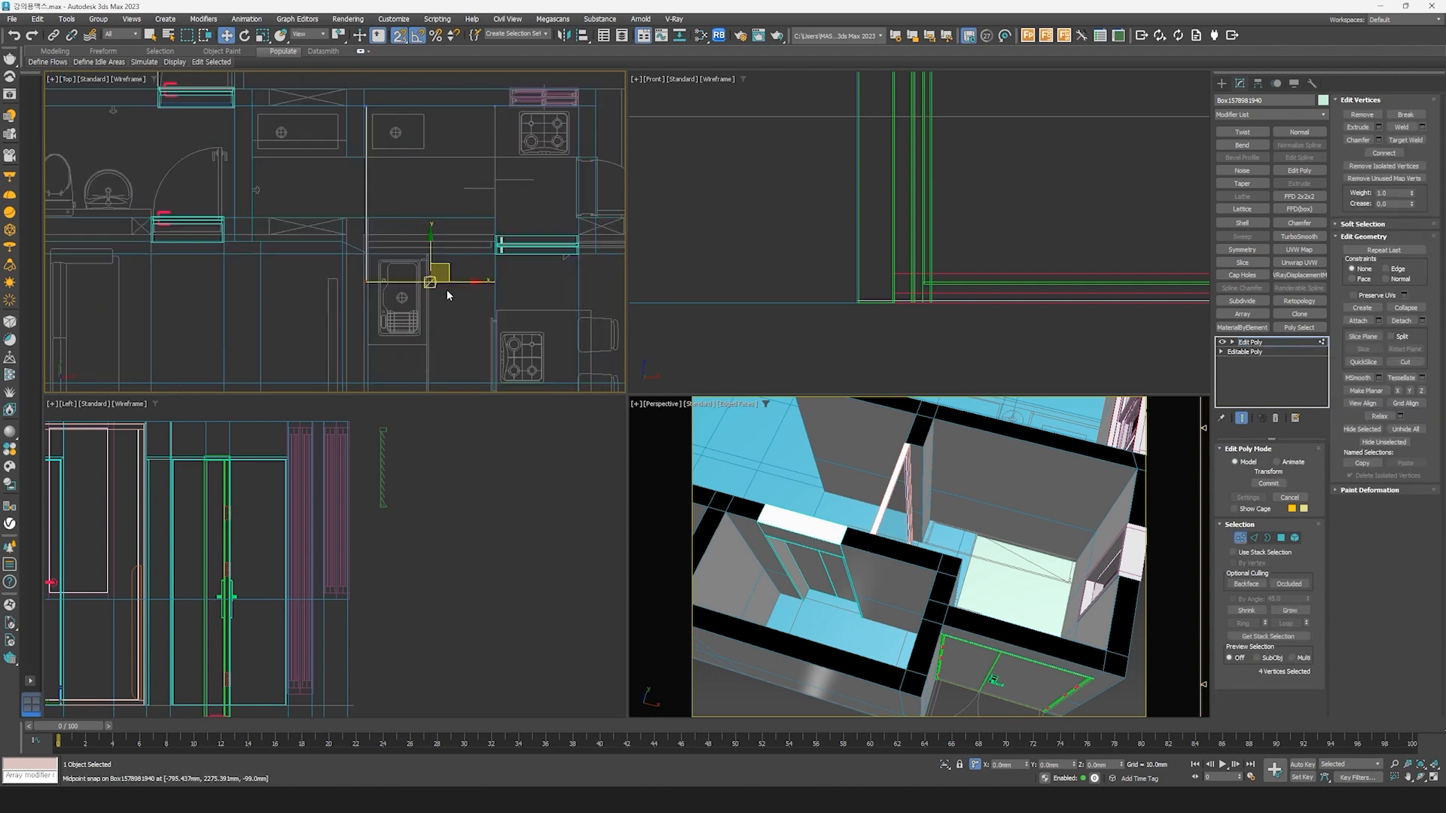
{"action": "left_click_drag", "start_coordinate": [428, 263], "coordinate": [507, 242]}
{"action": "middle_click", "coordinate": [931, 565]}
{"action": "key", "text": "z"}
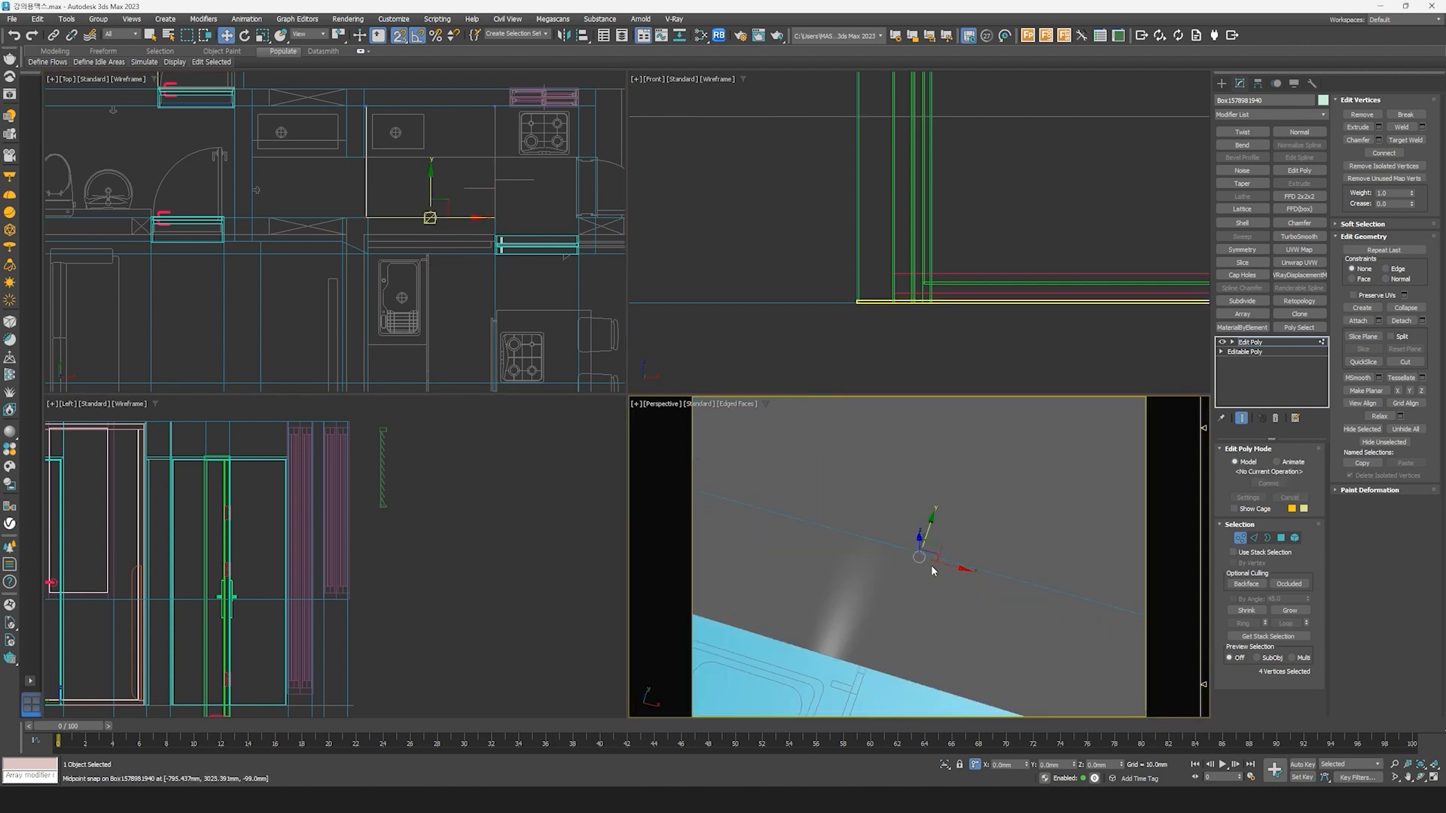
{"action": "scroll", "coordinate": [918, 567], "scroll_direction": "down", "scroll_amount": 2}
{"action": "middle_click_drag", "start_coordinate": [909, 558], "coordinate": [991, 658]}
{"action": "scroll", "coordinate": [923, 590], "scroll_direction": "down", "scroll_amount": 2}
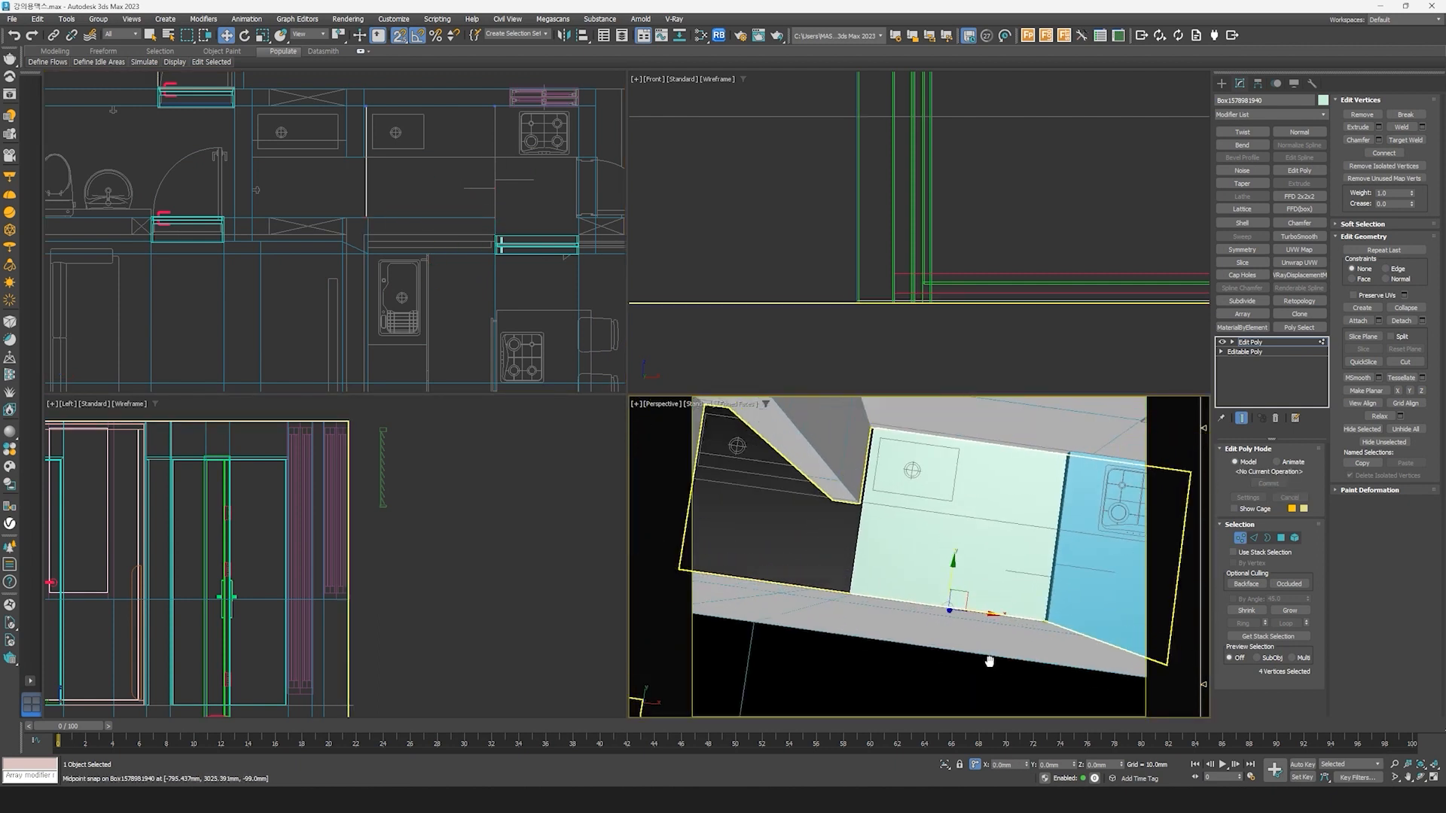
Step: Extend the utility room floor box by snapping its left edge vertices to the wall shared with the neighbouring bathroom
{"action": "middle_click_drag", "start_coordinate": [391, 250], "coordinate": [442, 289]}
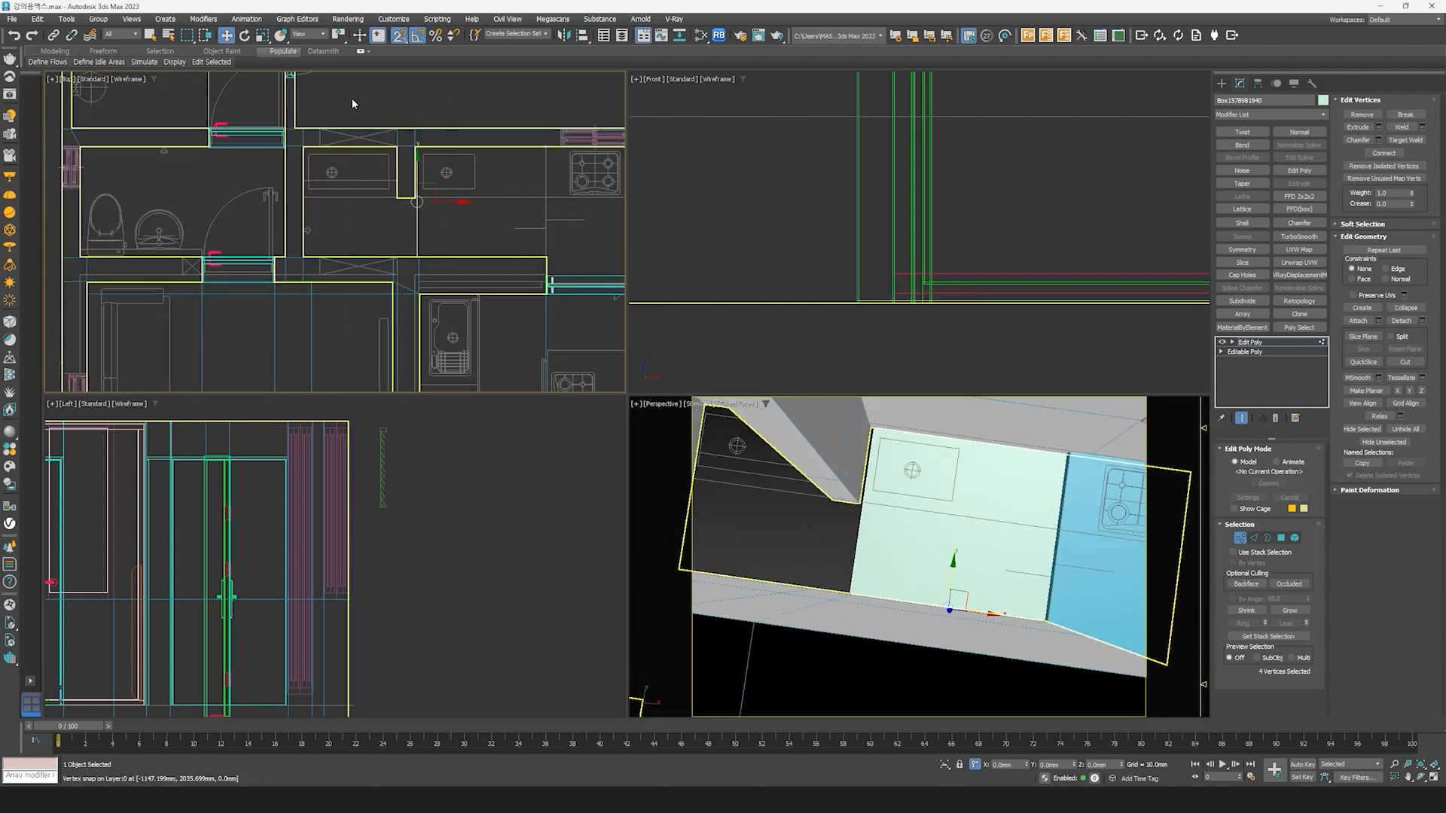
{"action": "scroll", "coordinate": [425, 200], "scroll_direction": "up", "scroll_amount": 2}
{"action": "left_click_drag", "start_coordinate": [436, 202], "coordinate": [254, 125]}
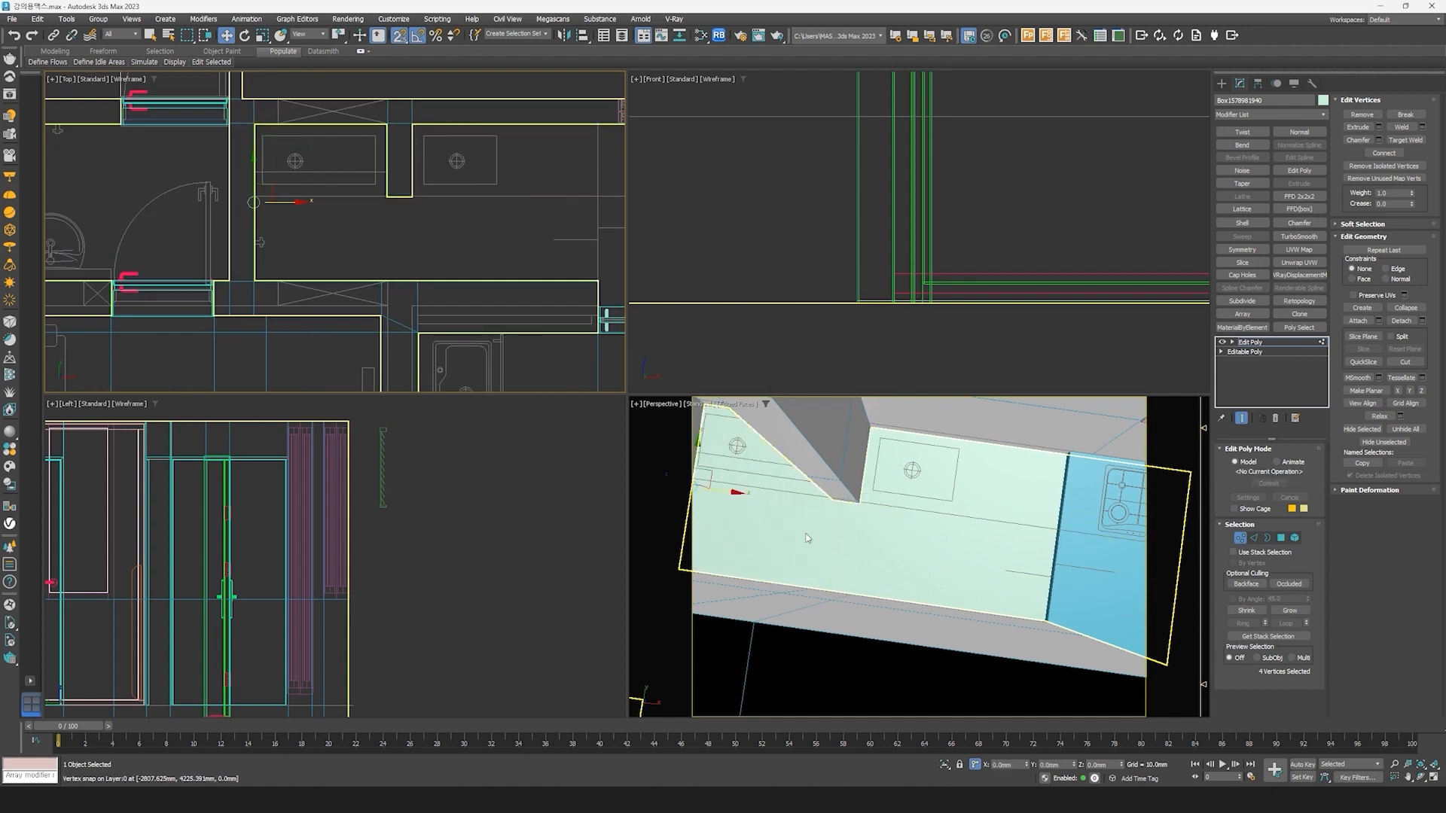
{"action": "mouse_move", "coordinate": [844, 544]}
{"action": "middle_mouse_down"}
{"action": "mouse_move", "coordinate": [926, 552]}
{"action": "mouse_move", "coordinate": [965, 527]}
{"action": "mouse_move", "coordinate": [963, 551]}
{"action": "middle_mouse_up"}
{"action": "scroll", "coordinate": [964, 526], "scroll_direction": "down", "scroll_amount": 4}
{"action": "scroll", "coordinate": [202, 175], "scroll_direction": "down", "scroll_amount": 5}
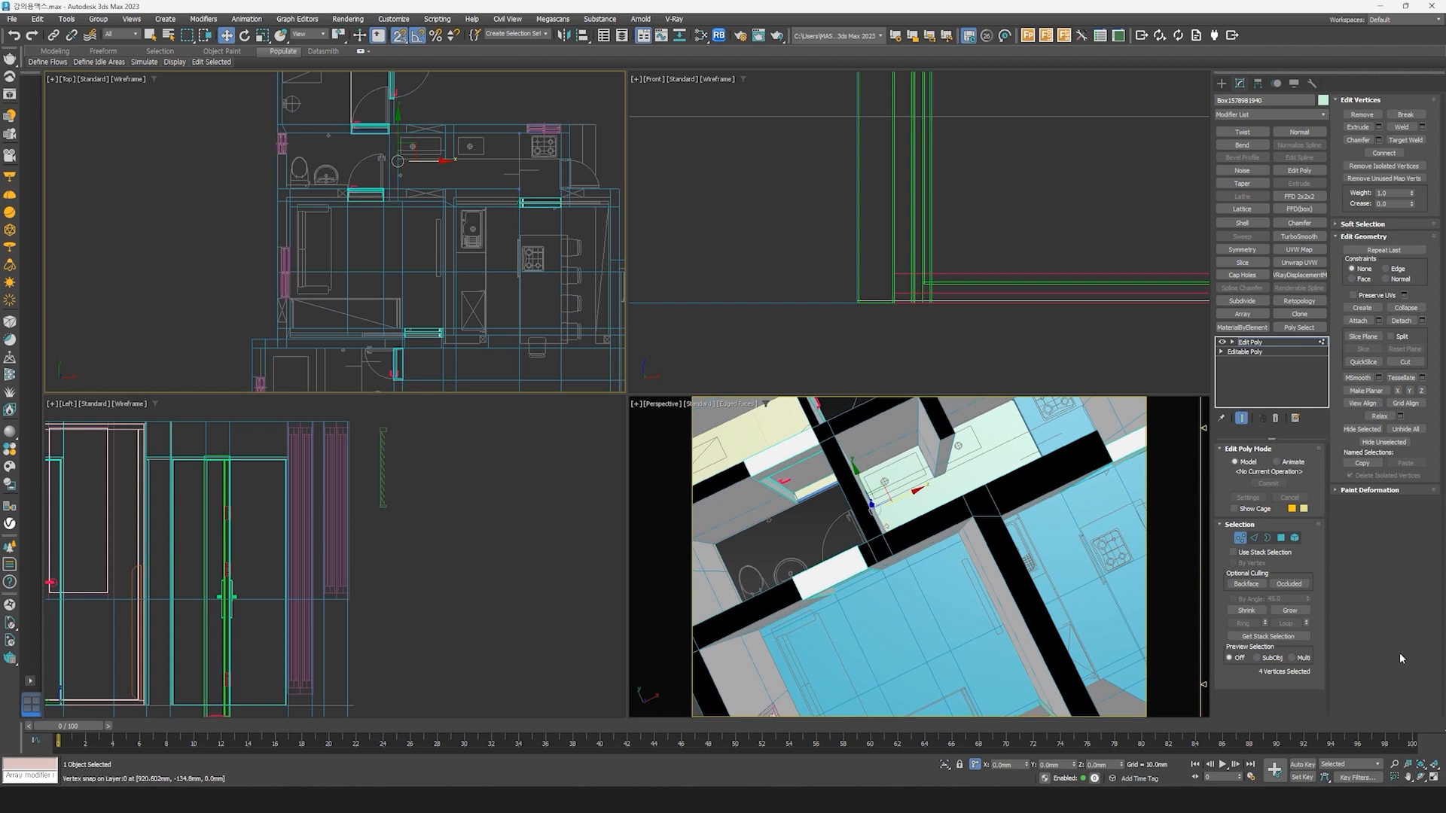
{"action": "left_click", "coordinate": [1238, 537]}
Step: Copy the utility room floor box into the adjacent bathroom and snap its corner to the bathroom's inner wall corner
{"action": "scroll", "coordinate": [398, 258], "scroll_direction": "up", "scroll_amount": 4}
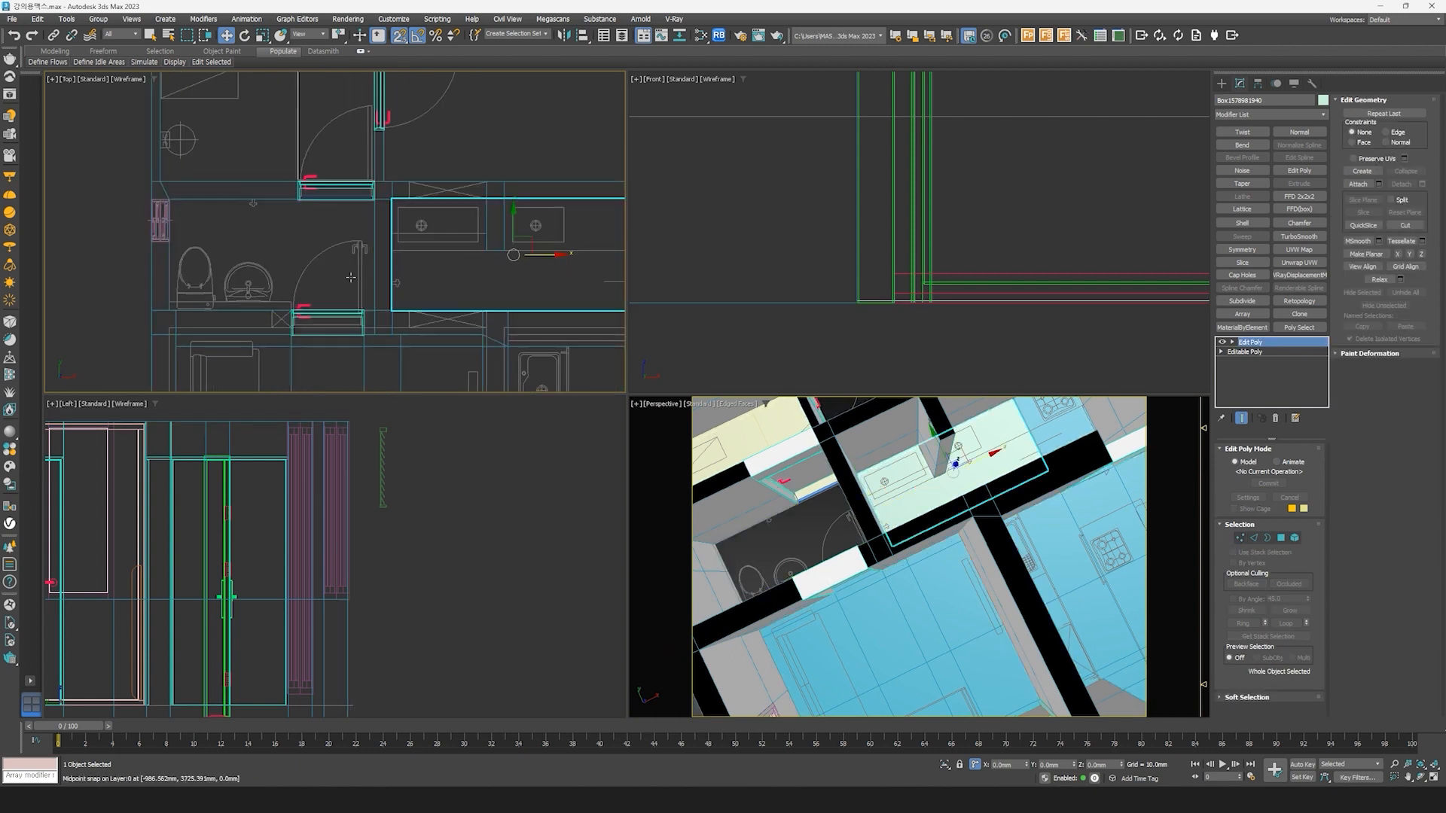
{"action": "left_click_drag", "start_coordinate": [398, 258], "coordinate": [88, 258], "text": "shift"}
{"action": "left_click", "coordinate": [724, 446]}
{"action": "scroll", "coordinate": [474, 284], "scroll_direction": "up", "scroll_amount": 2}
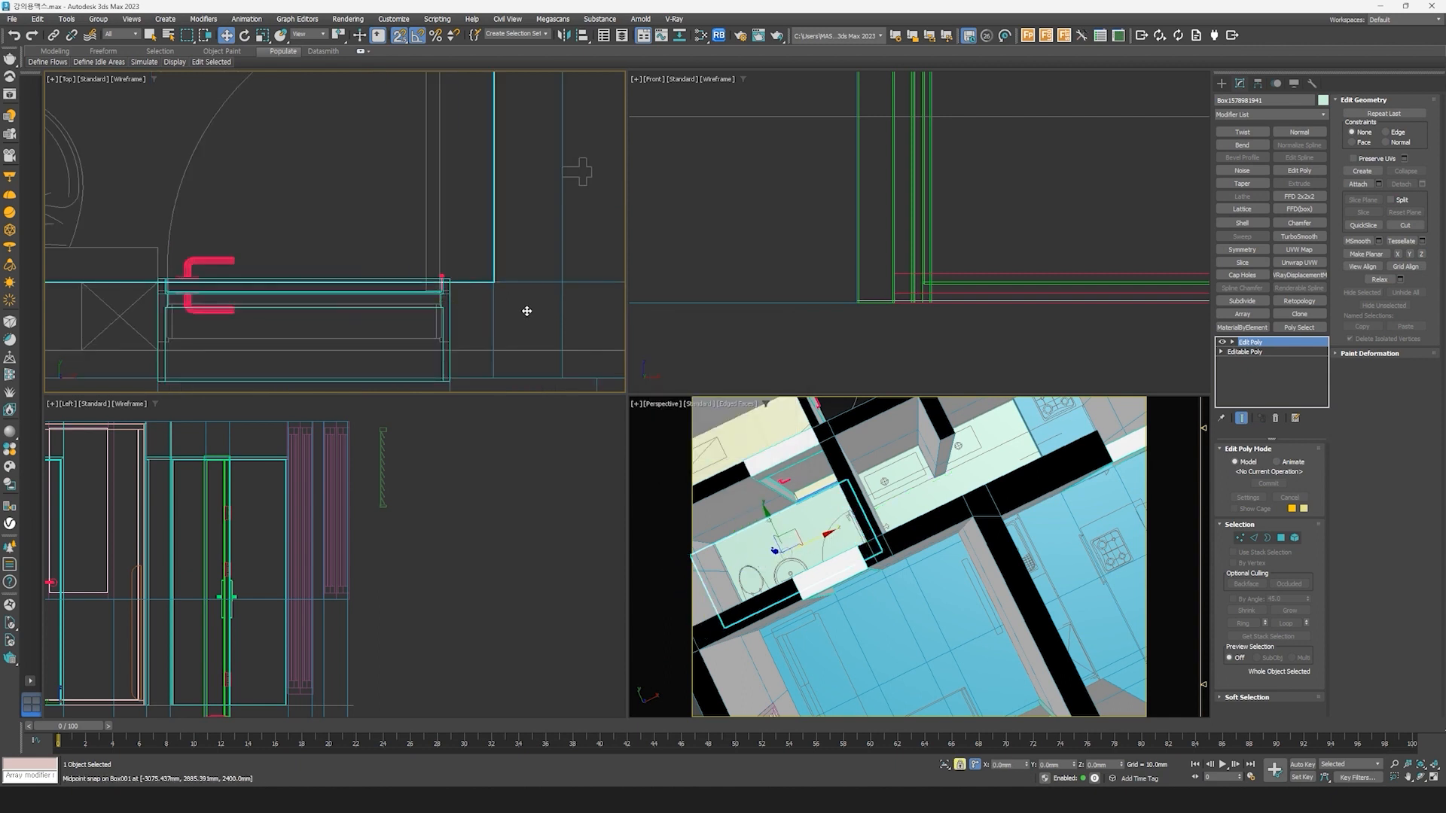
Step: Snap the left edge vertices of the upper bathroom's floor box to the inner line of the window wall
{"action": "scroll", "coordinate": [525, 309], "scroll_direction": "down", "scroll_amount": 5}
{"action": "left_click", "coordinate": [1240, 539]}
{"action": "left_click_drag", "start_coordinate": [378, 241], "coordinate": [424, 336]}
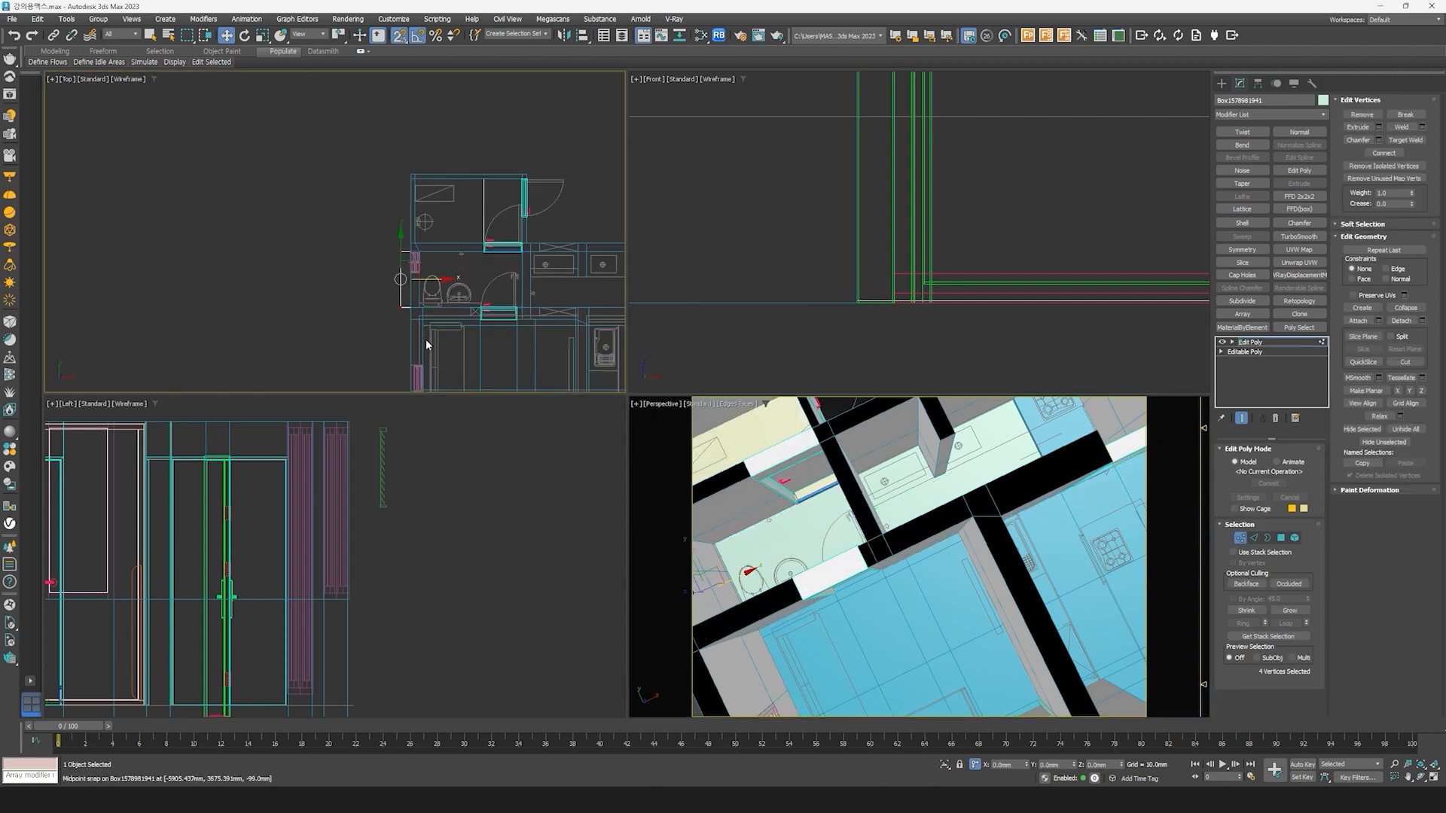
{"action": "scroll", "coordinate": [423, 322], "scroll_direction": "up", "scroll_amount": 5}
{"action": "left_click_drag", "start_coordinate": [366, 160], "coordinate": [387, 290]}
{"action": "scroll", "coordinate": [417, 166], "scroll_direction": "down", "scroll_amount": 4}
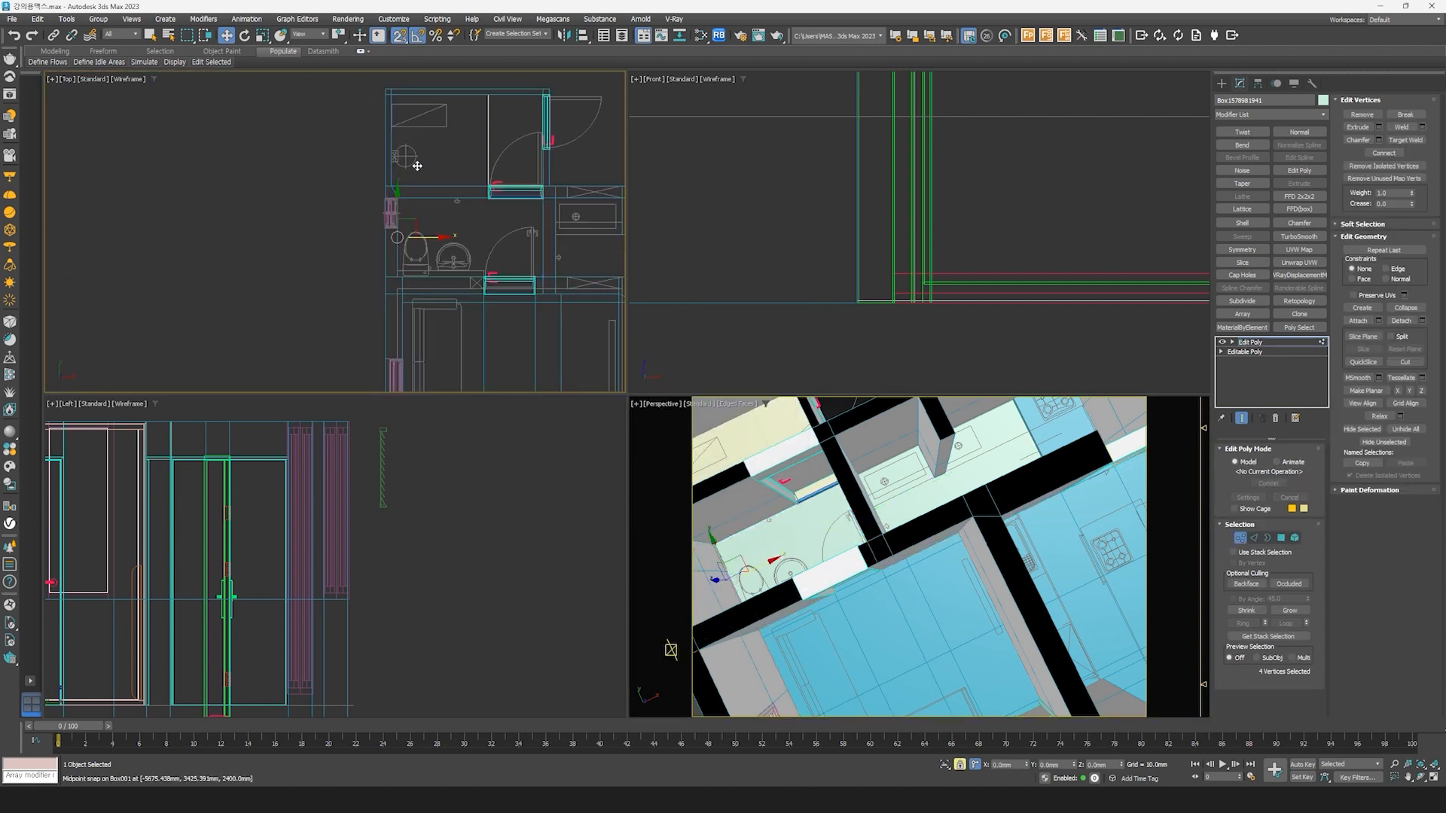
{"action": "left_click", "coordinate": [1240, 538]}
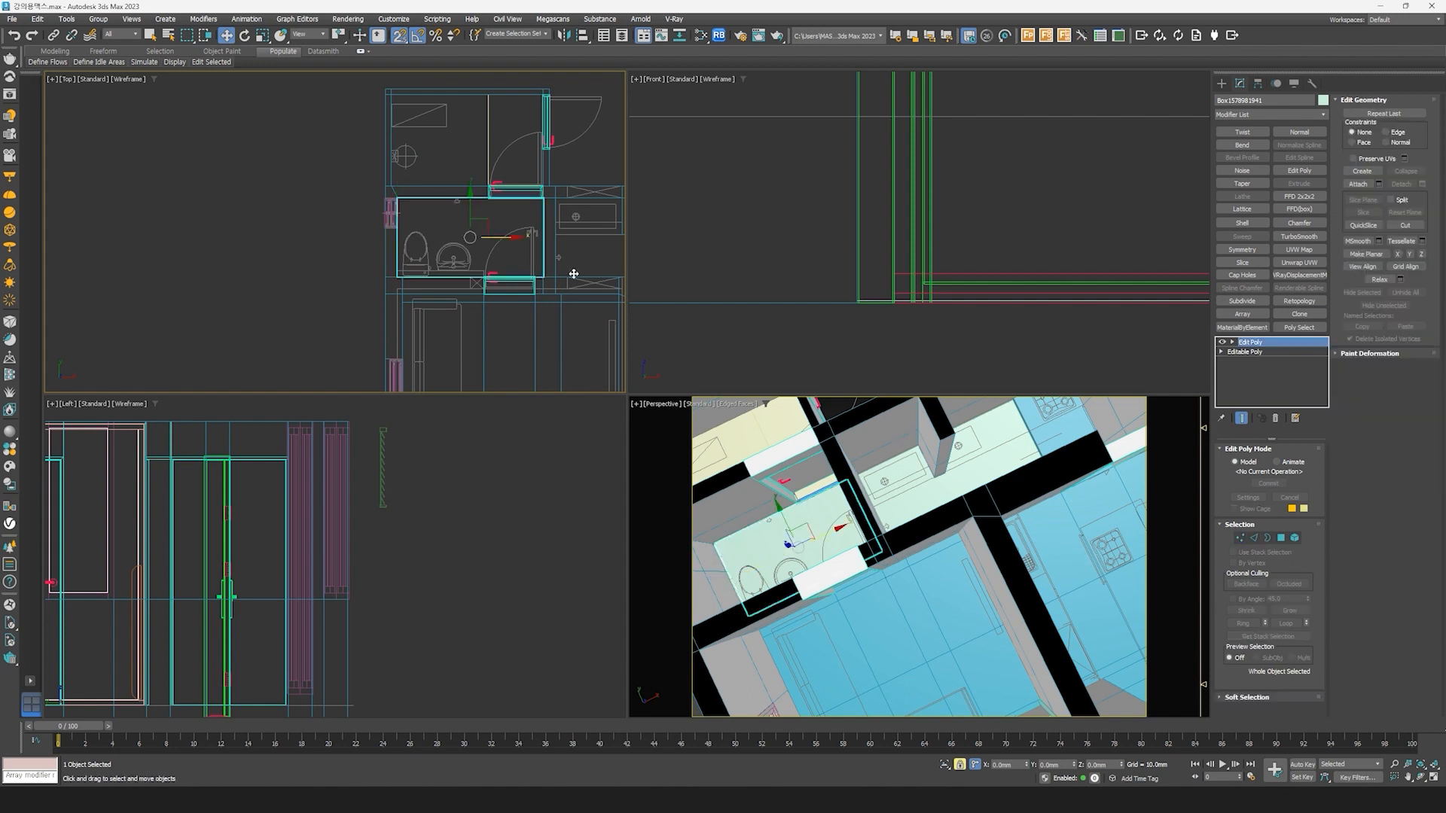
Step: Copy the bathroom floor box down to the second bathroom and snap it to that room's upper-left inner wall corner
{"action": "middle_click_drag", "start_coordinate": [575, 268], "coordinate": [549, 148]}
{"action": "scroll", "coordinate": [549, 148], "scroll_direction": "down", "scroll_amount": 3}
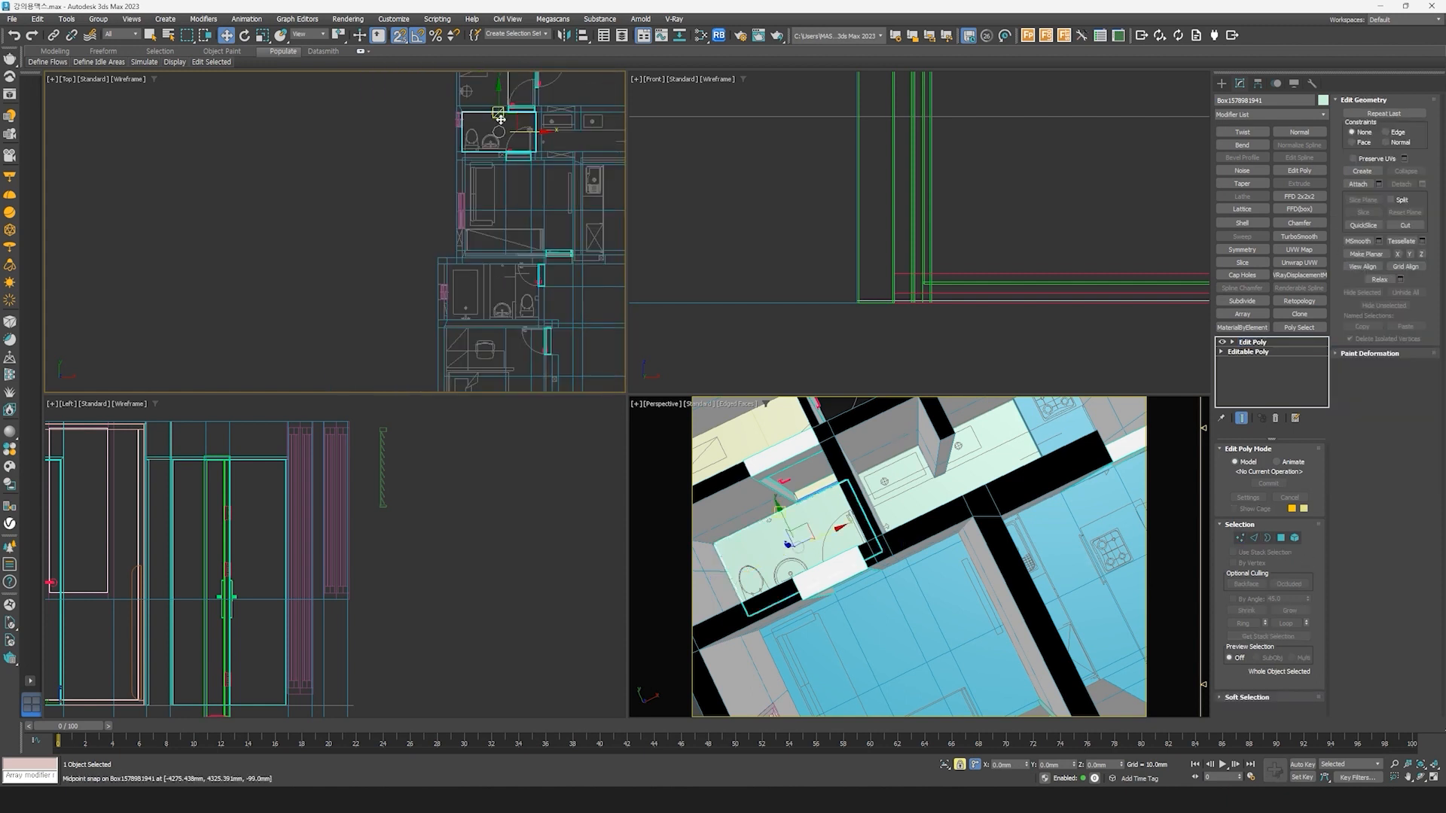
{"action": "left_click_drag", "start_coordinate": [500, 119], "coordinate": [499, 281], "text": "shift"}
{"action": "left_click", "coordinate": [723, 447]}
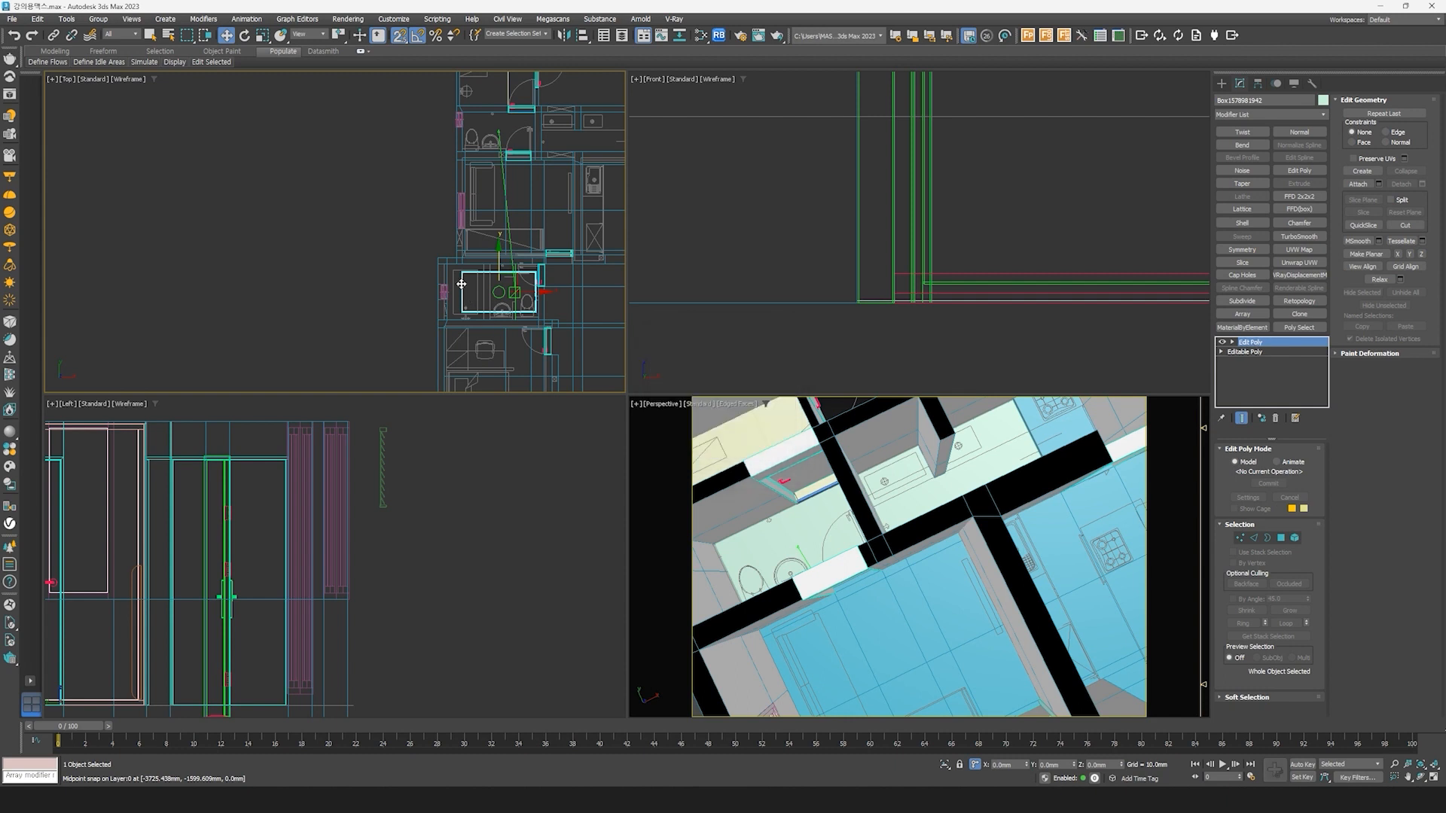
{"action": "scroll", "coordinate": [473, 264], "scroll_direction": "up", "scroll_amount": 5}
{"action": "scroll", "coordinate": [478, 262], "scroll_direction": "down", "scroll_amount": 5}
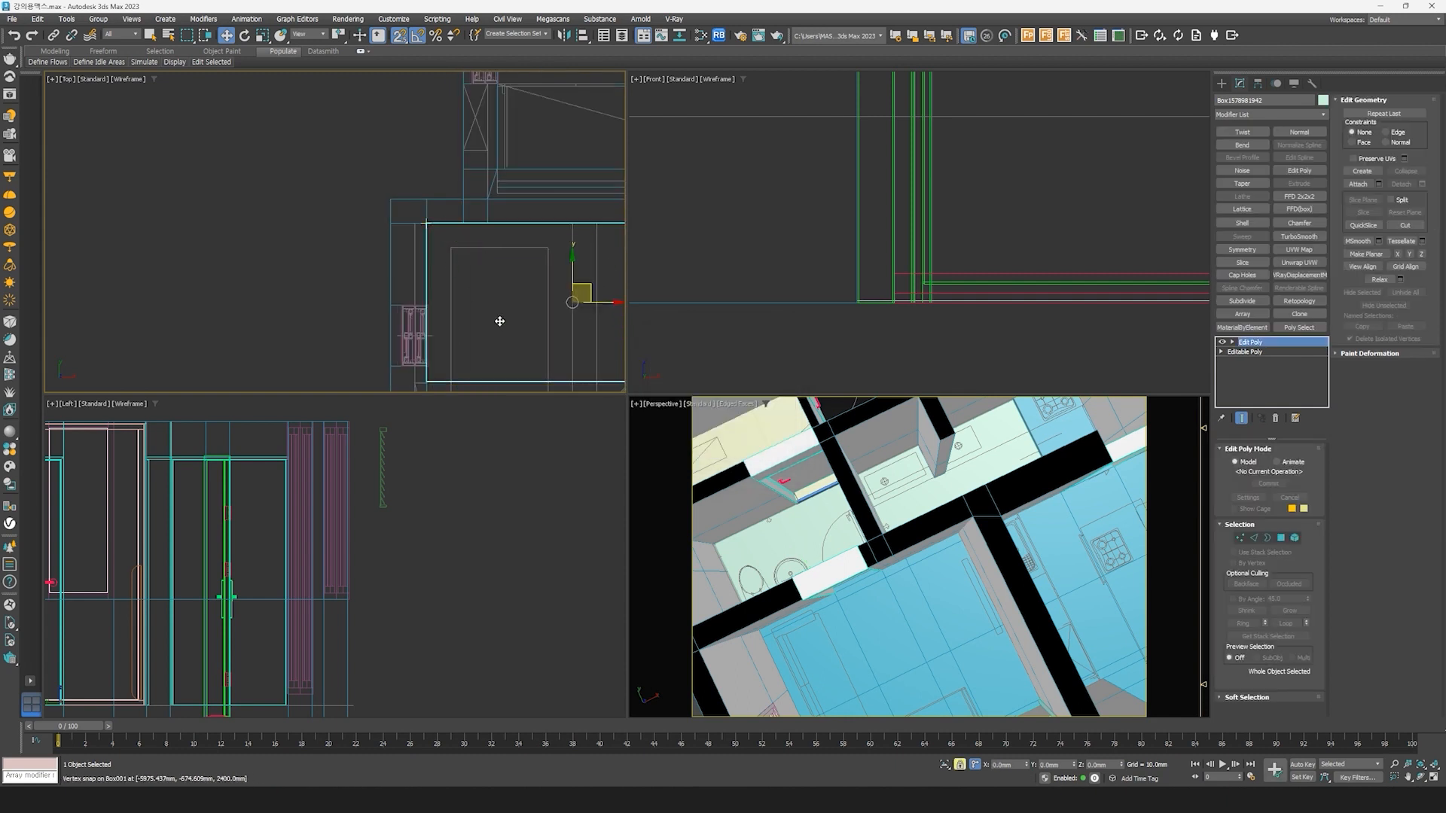
{"action": "middle_click_drag", "start_coordinate": [457, 307], "coordinate": [430, 300]}
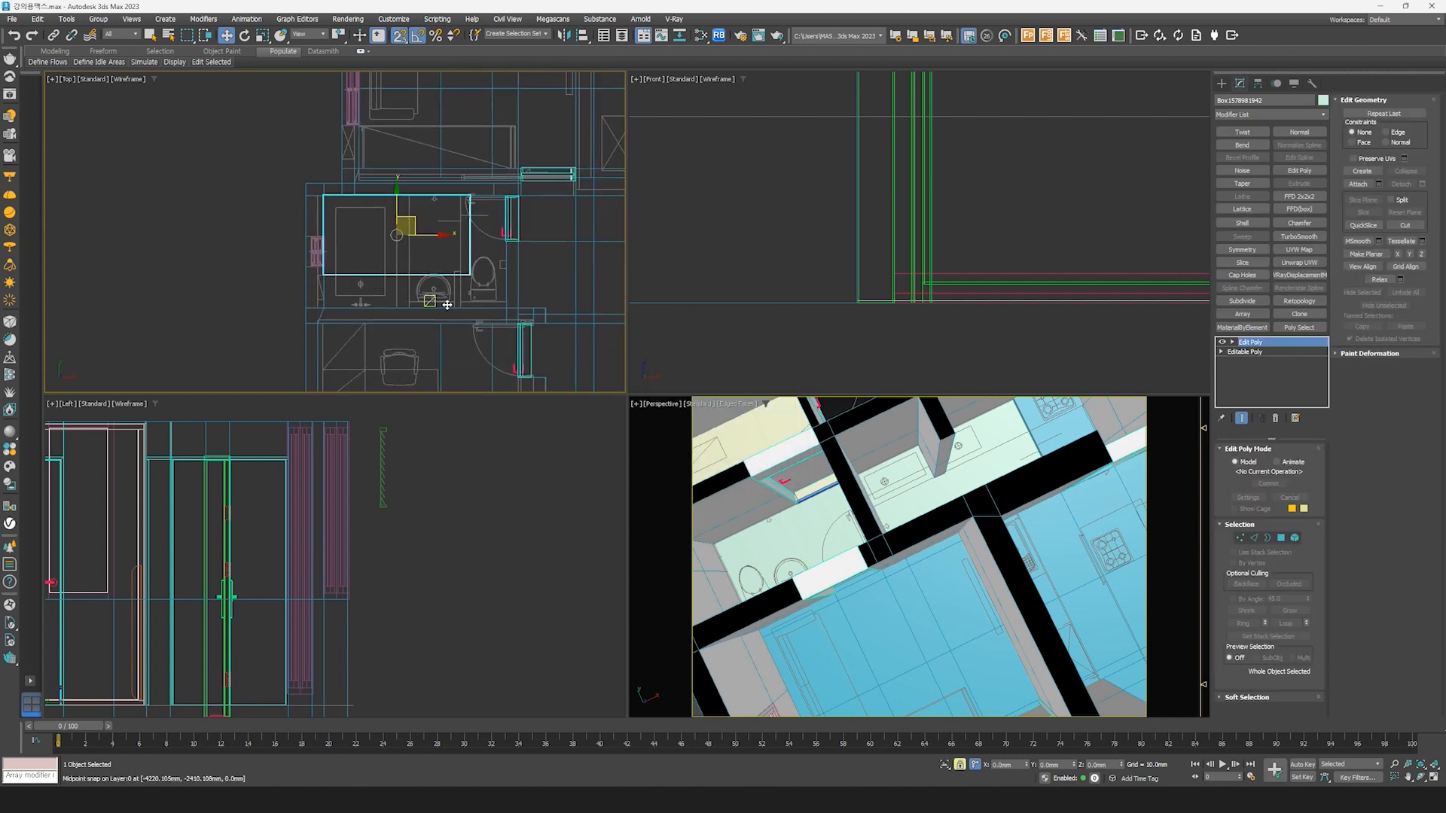
Step: Snap the lower edge vertices of the second bathroom's floor box to the lower inner wall line
{"action": "left_click", "coordinate": [1240, 539]}
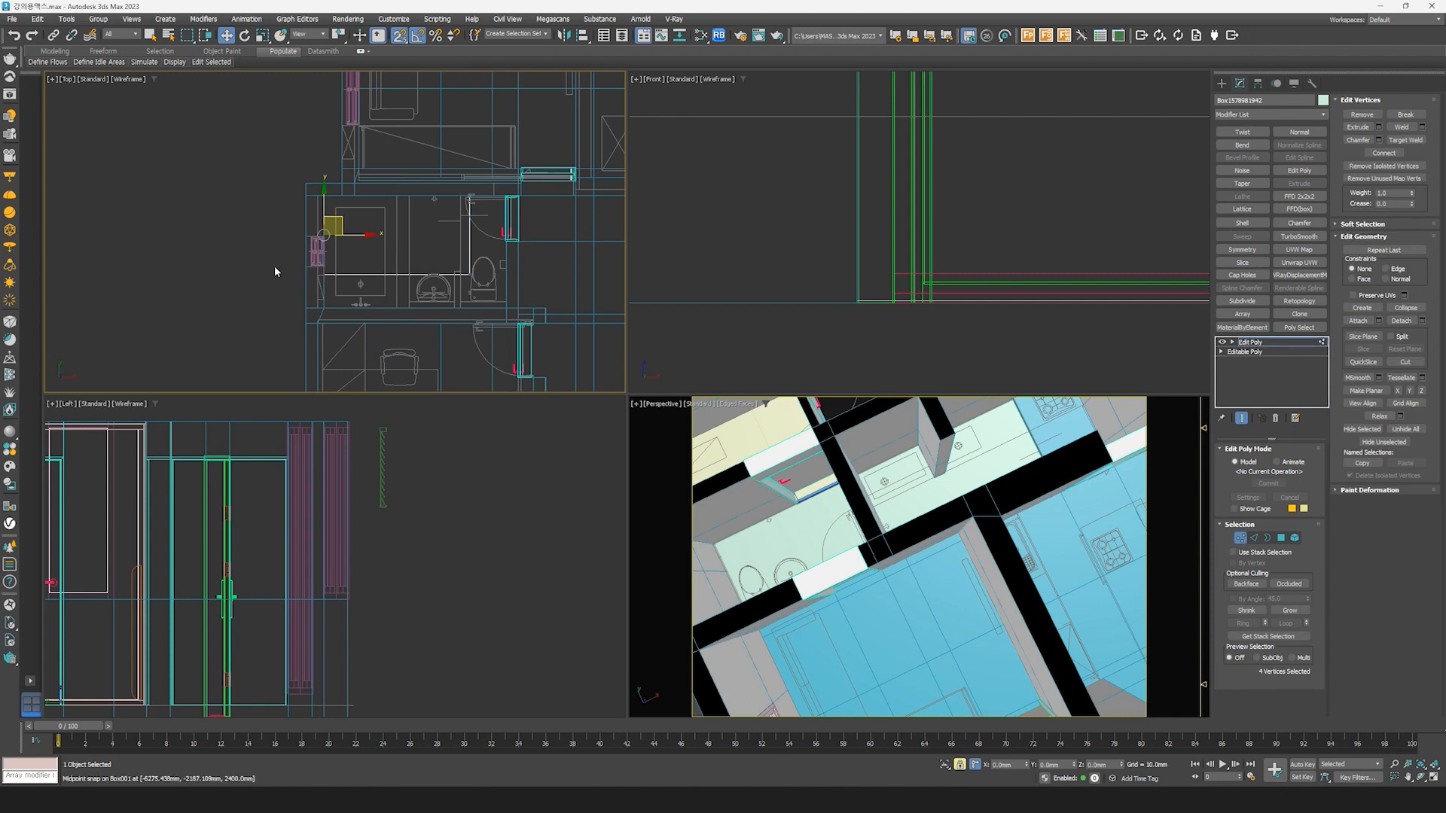
{"action": "left_click_drag", "start_coordinate": [489, 260], "coordinate": [300, 279]}
{"action": "scroll", "coordinate": [332, 309], "scroll_direction": "up", "scroll_amount": 5}
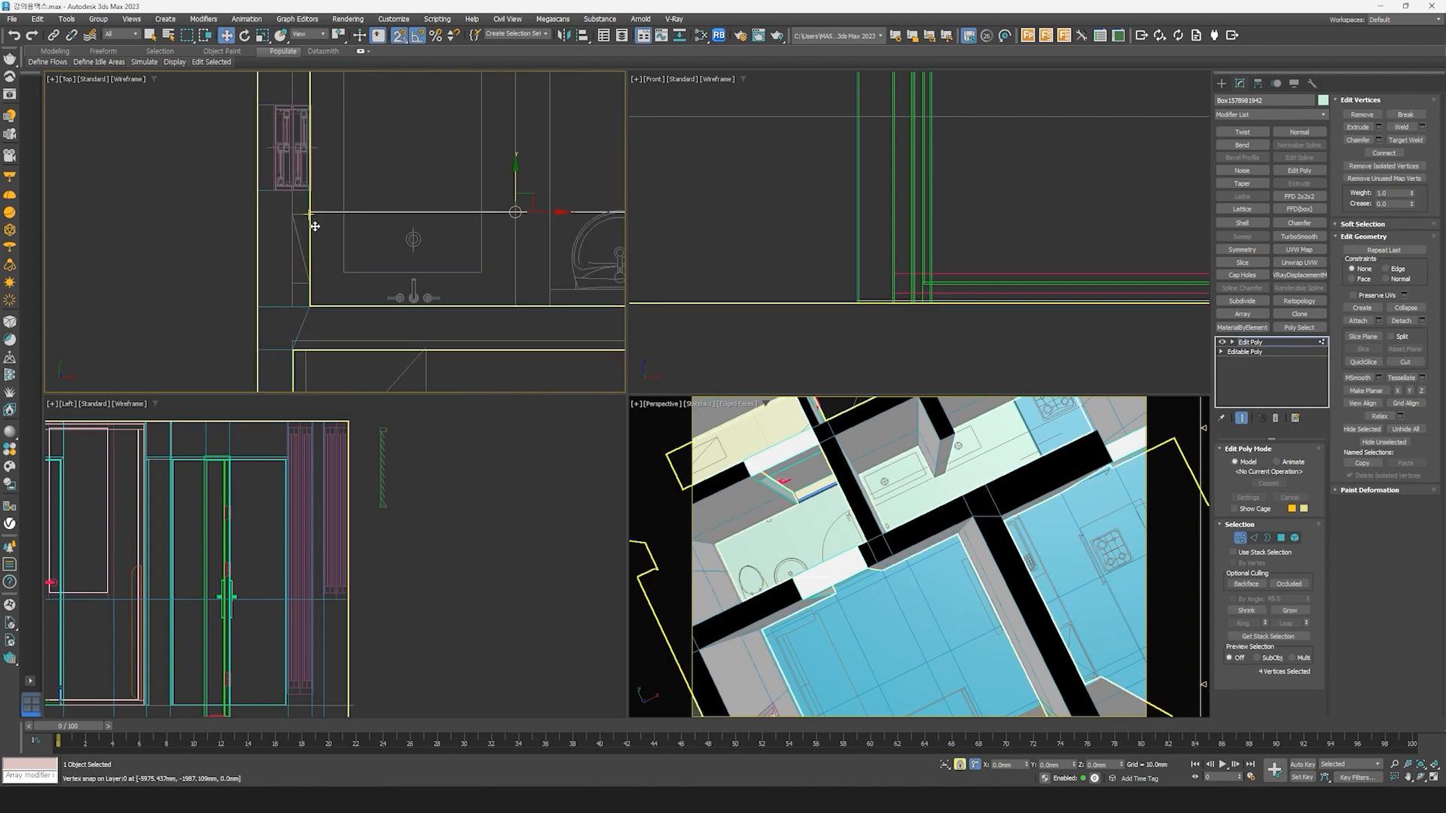
{"action": "left_click_drag", "start_coordinate": [315, 226], "coordinate": [370, 303]}
{"action": "scroll", "coordinate": [332, 318], "scroll_direction": "up", "scroll_amount": 4}
{"action": "scroll", "coordinate": [393, 318], "scroll_direction": "down", "scroll_amount": 6}
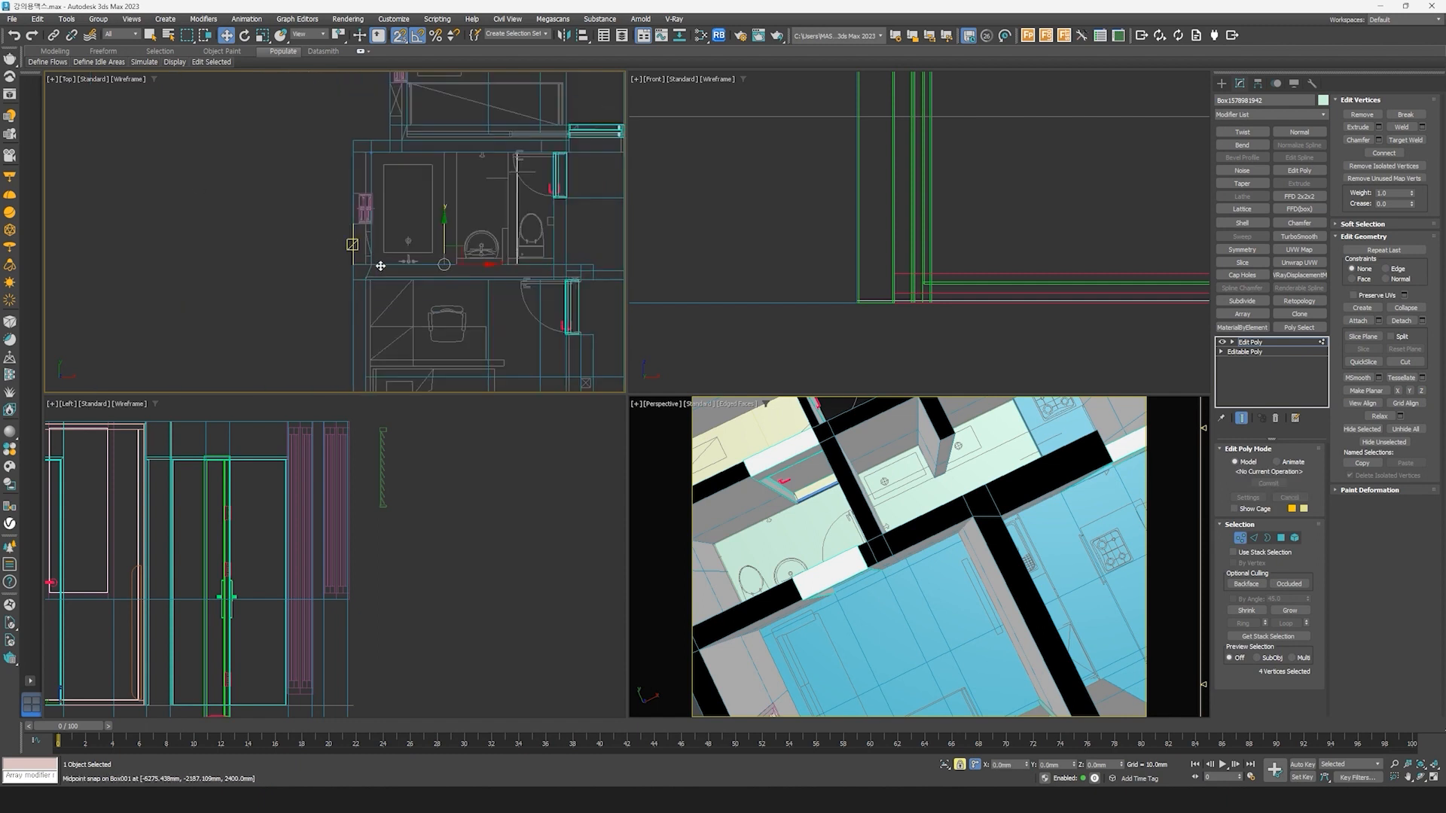
Step: Align the right edge vertices of the second bathroom's floor box with the dividing line between the washbasin and the toilet
{"action": "scroll", "coordinate": [442, 176], "scroll_direction": "up", "scroll_amount": 2}
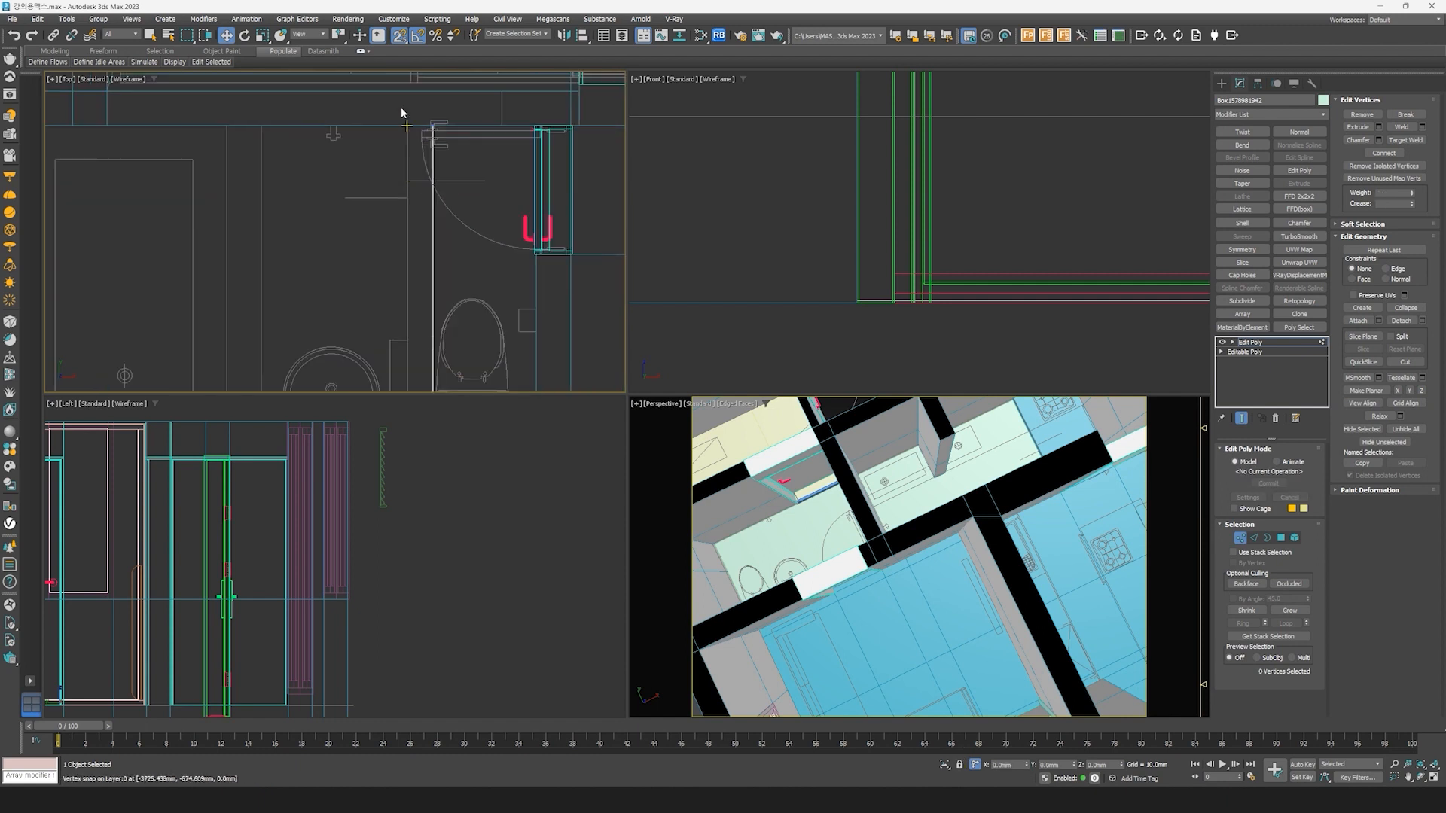
{"action": "scroll", "coordinate": [401, 107], "scroll_direction": "down", "scroll_amount": 1}
{"action": "left_click_drag", "start_coordinate": [392, 107], "coordinate": [570, 337]}
{"action": "scroll", "coordinate": [420, 286], "scroll_direction": "up", "scroll_amount": 5}
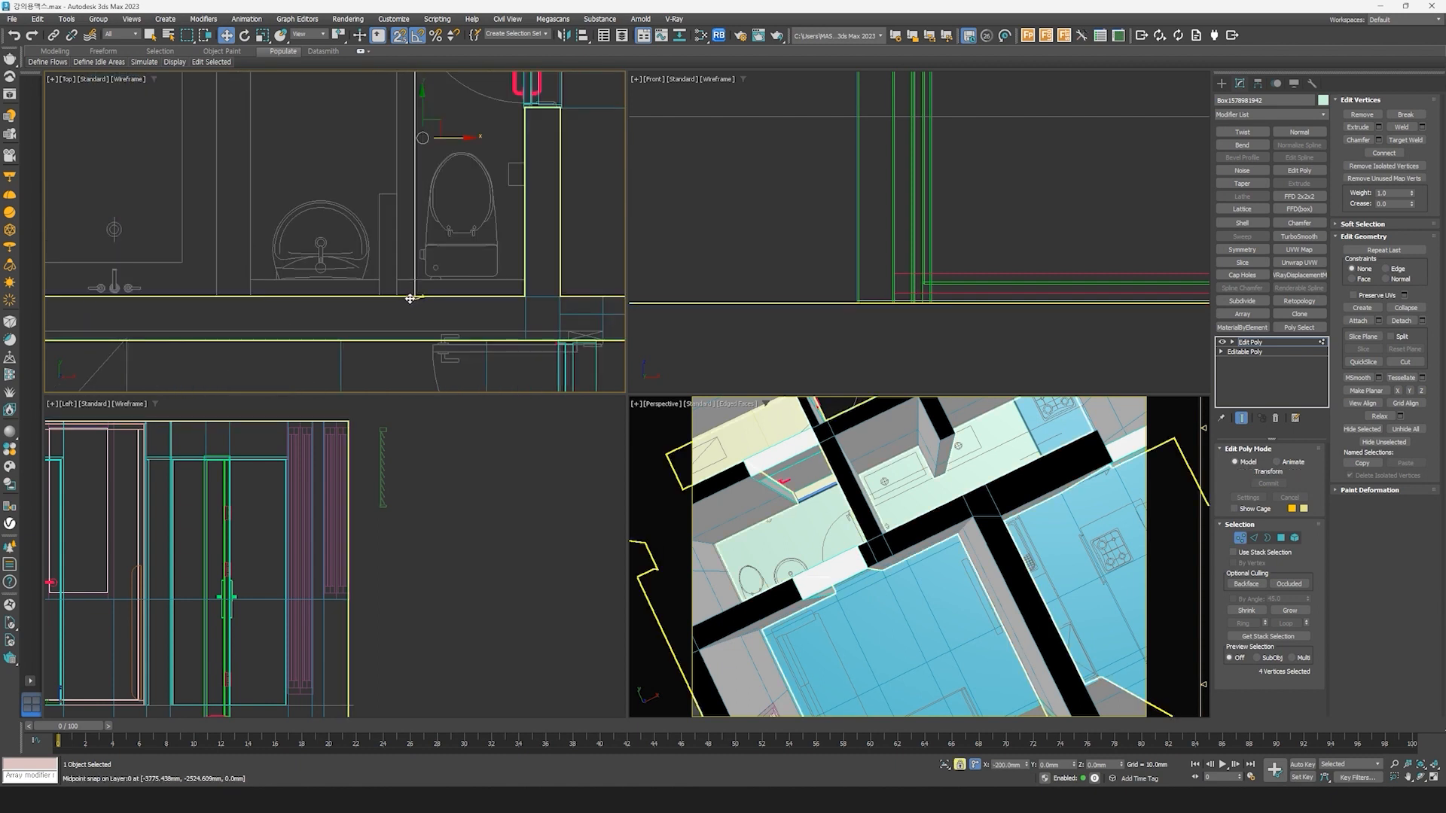
{"action": "scroll", "coordinate": [413, 304], "scroll_direction": "down", "scroll_amount": 3}
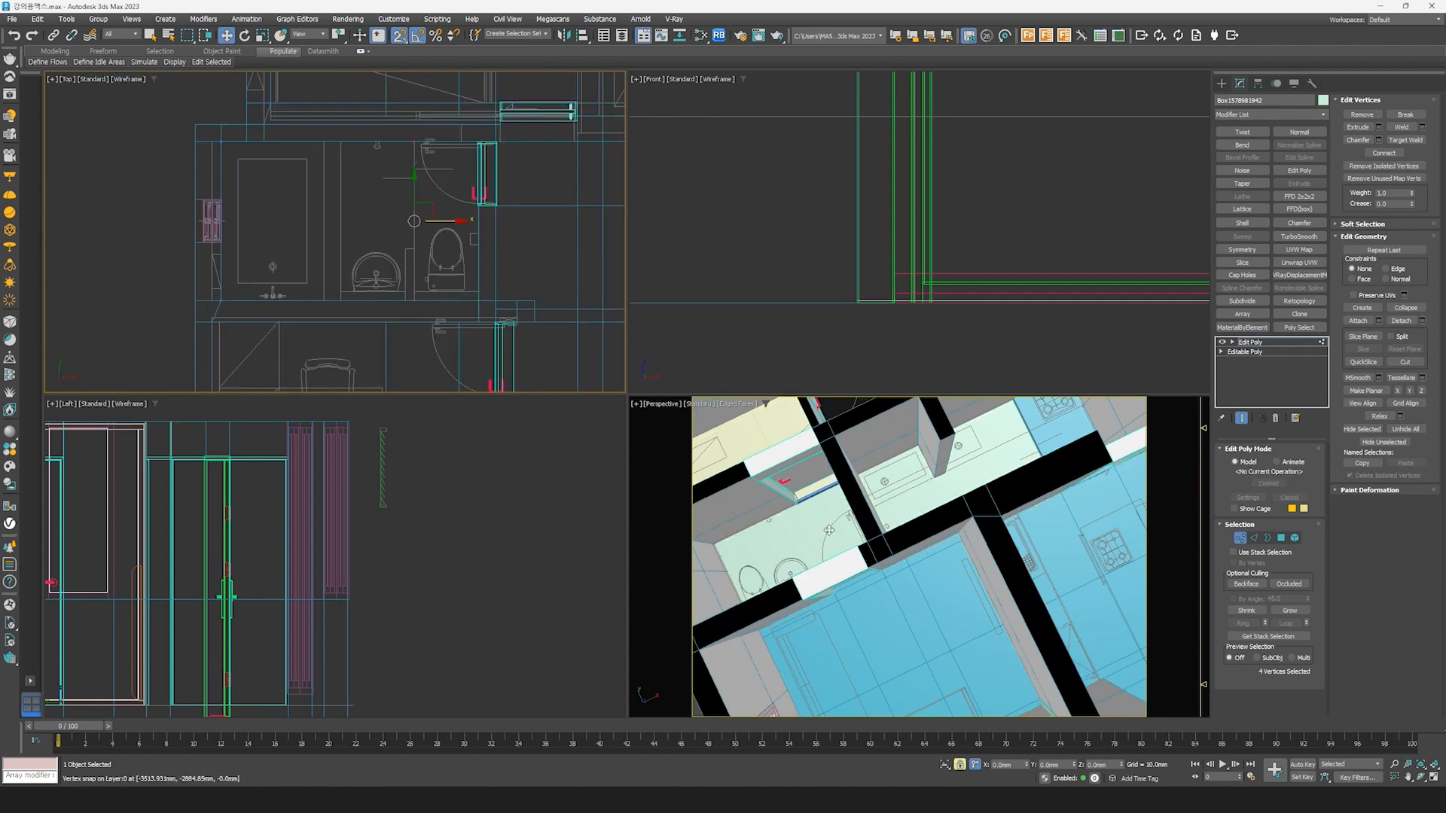
Step: Extend the floor box's right side polygon to the door wall and select the top polygon under the toilet area
{"action": "left_click", "coordinate": [1281, 538]}
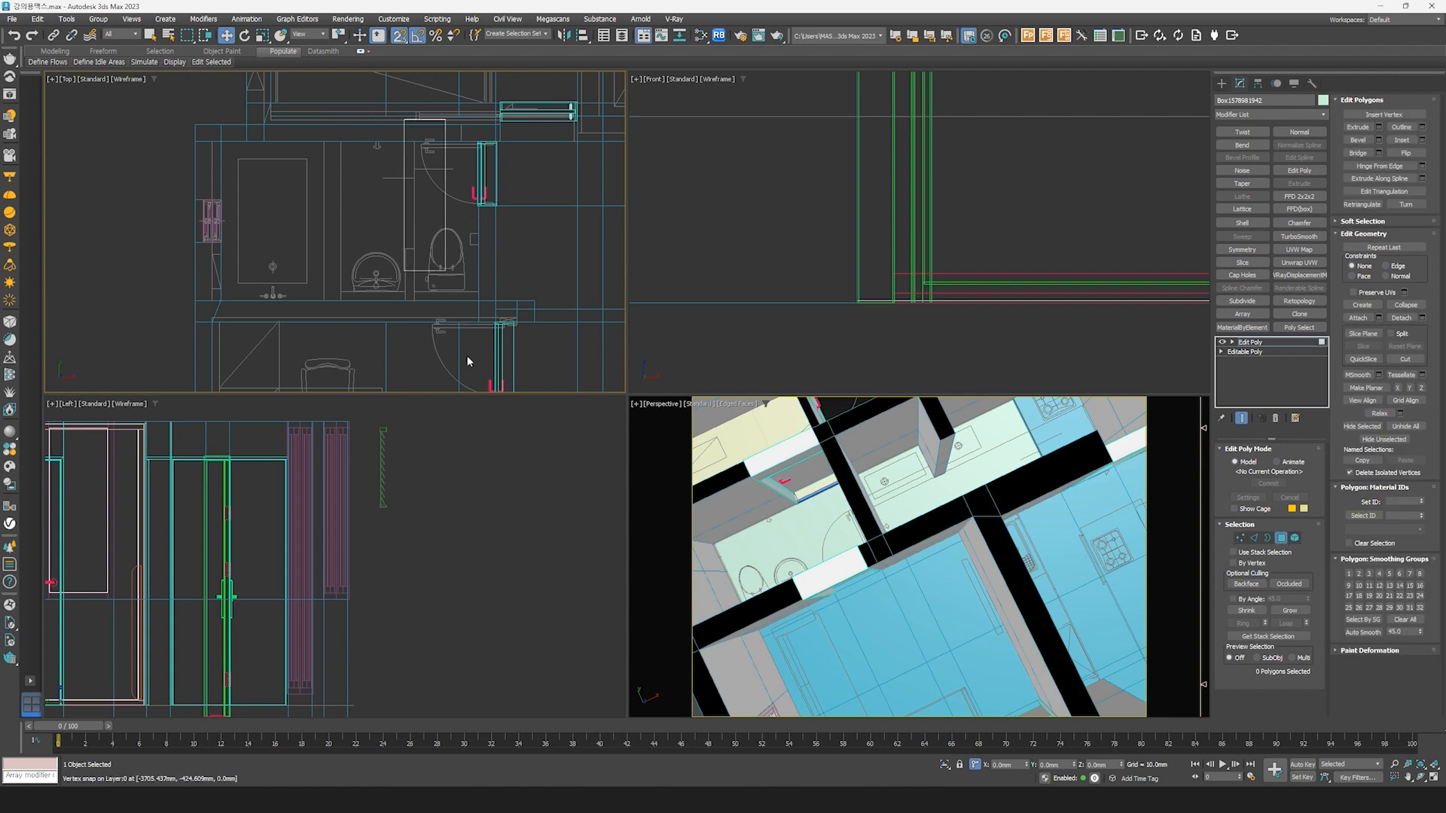
{"action": "left_click_drag", "start_coordinate": [467, 361], "coordinate": [477, 383]}
{"action": "scroll", "coordinate": [425, 227], "scroll_direction": "up", "scroll_amount": 3}
{"action": "left_click_drag", "start_coordinate": [426, 216], "coordinate": [536, 363]}
{"action": "middle_click", "coordinate": [898, 533]}
{"action": "key", "text": "z"}
{"action": "middle_click_drag", "start_coordinate": [919, 554], "coordinate": [894, 639], "text": "alt"}
{"action": "left_click", "coordinate": [905, 605]}
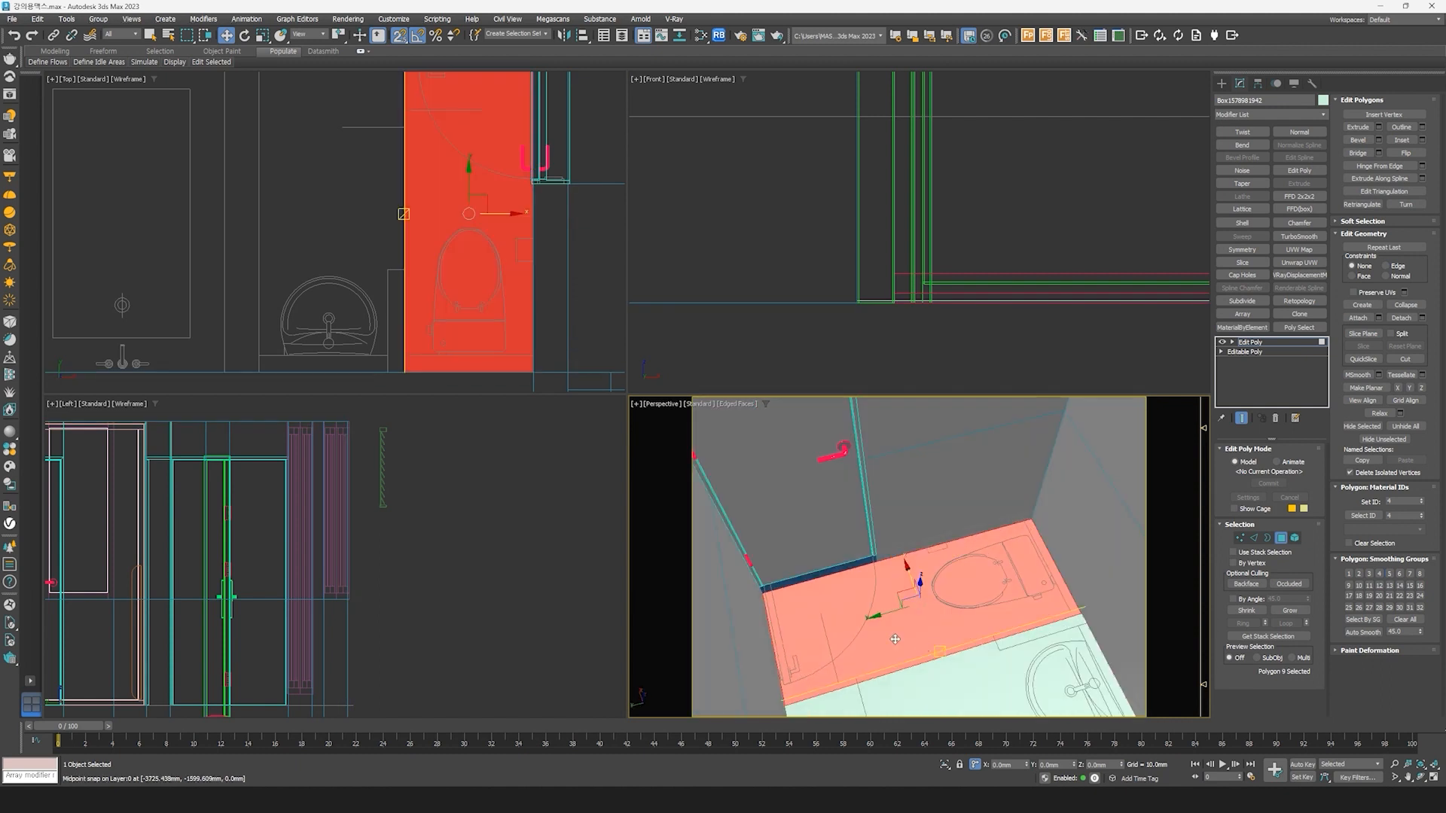
Step: Extrude the selected toilet-area floor polygon by a height of 99 mm
{"action": "scroll", "coordinate": [407, 187], "scroll_direction": "down", "scroll_amount": 2}
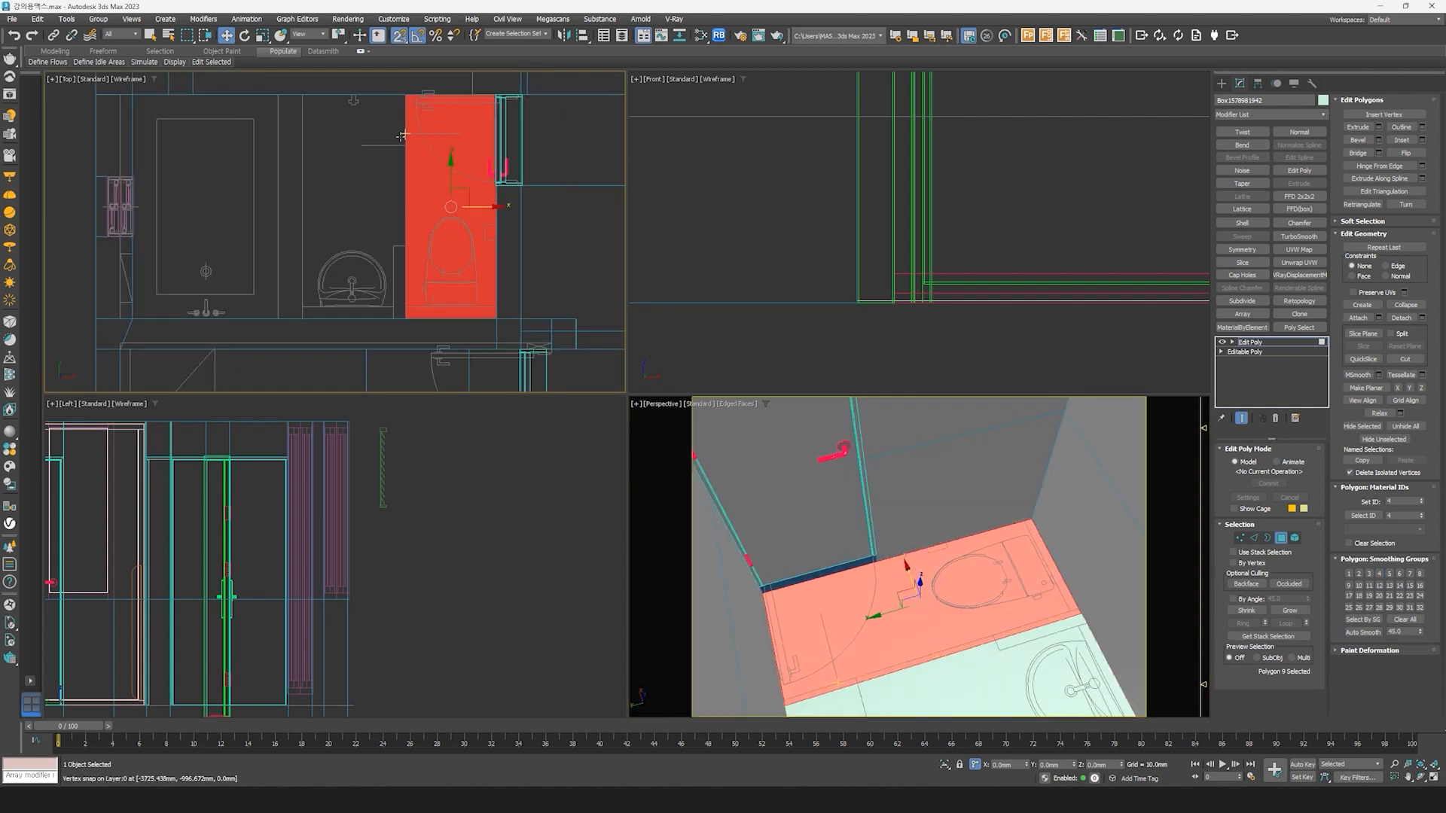
{"action": "middle_click", "coordinate": [459, 444]}
{"action": "key", "text": "z"}
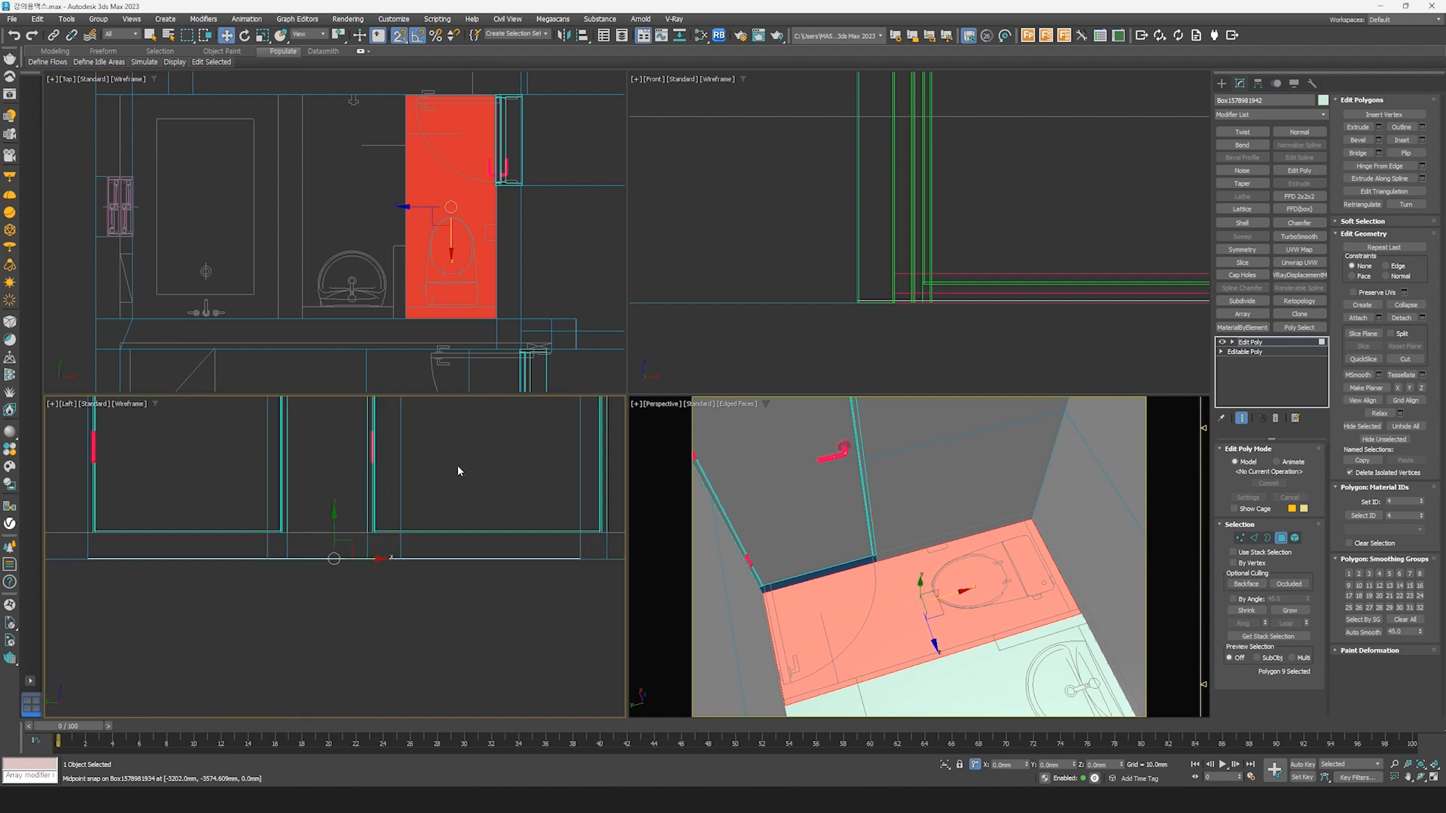
{"action": "scroll", "coordinate": [323, 573], "scroll_direction": "up", "scroll_amount": 4}
{"action": "middle_click_drag", "start_coordinate": [323, 574], "coordinate": [396, 645]}
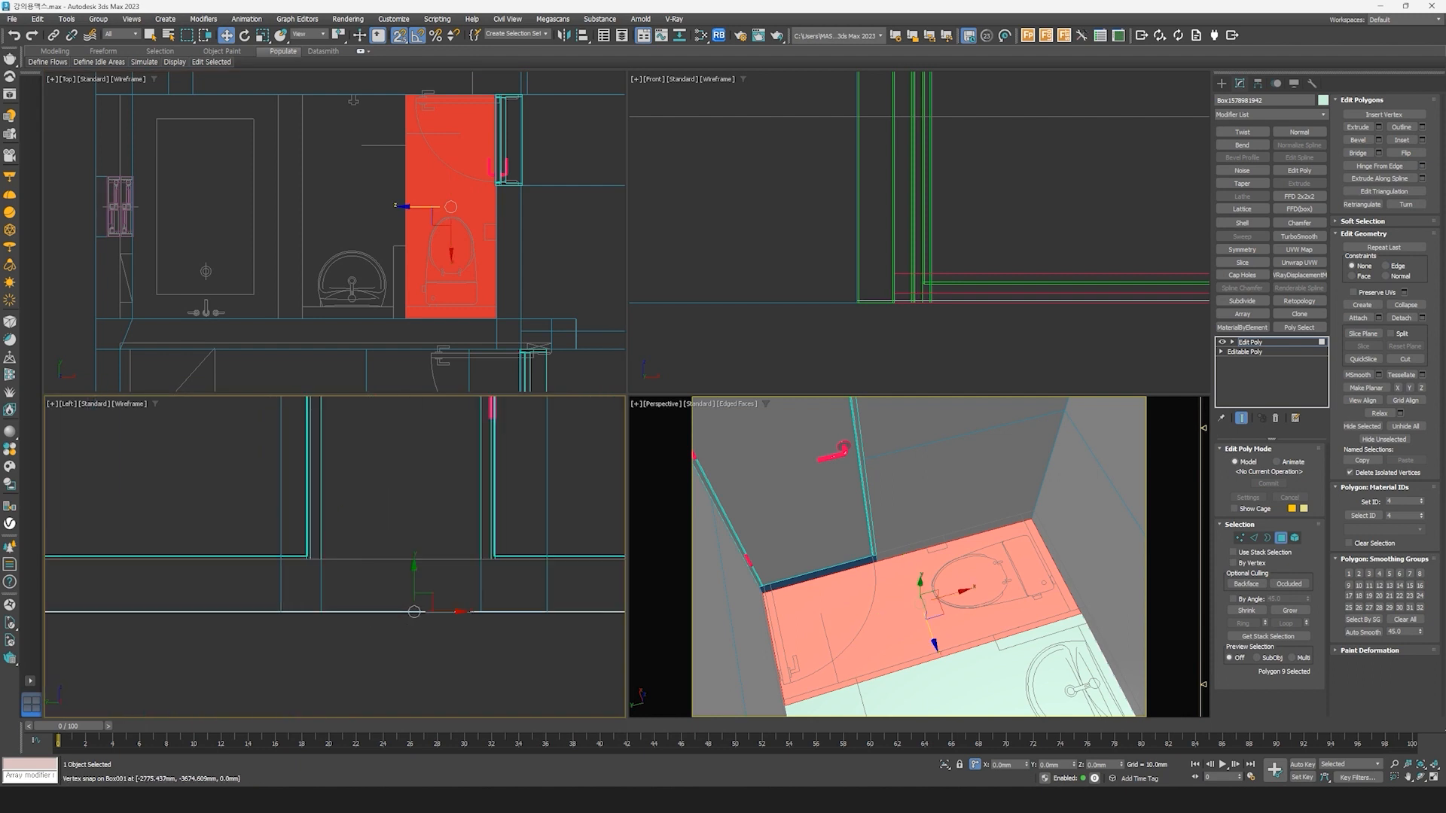
{"action": "left_click", "coordinate": [1378, 126]}
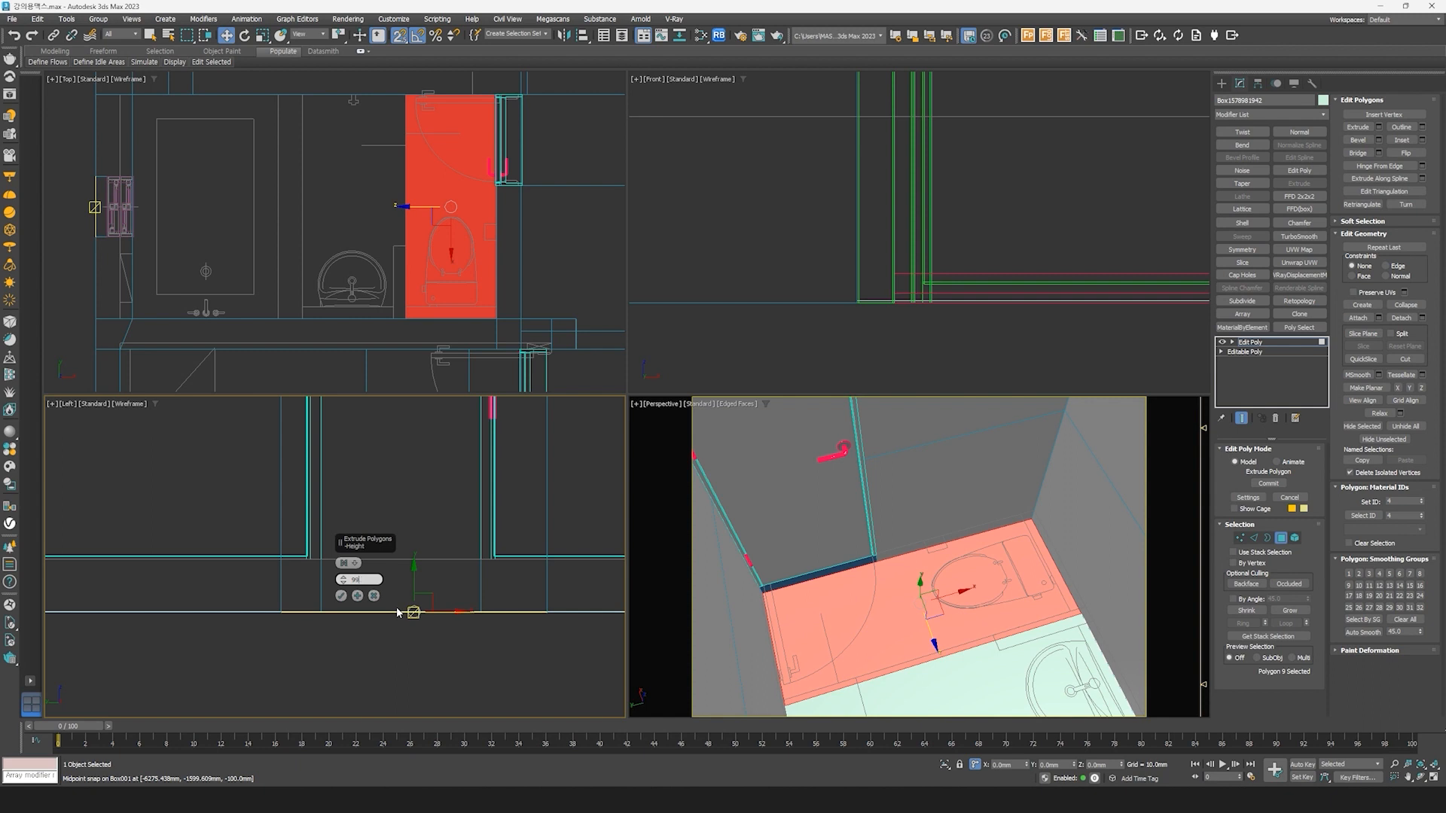
{"action": "type", "text": "99"}
{"action": "key", "text": "Return"}
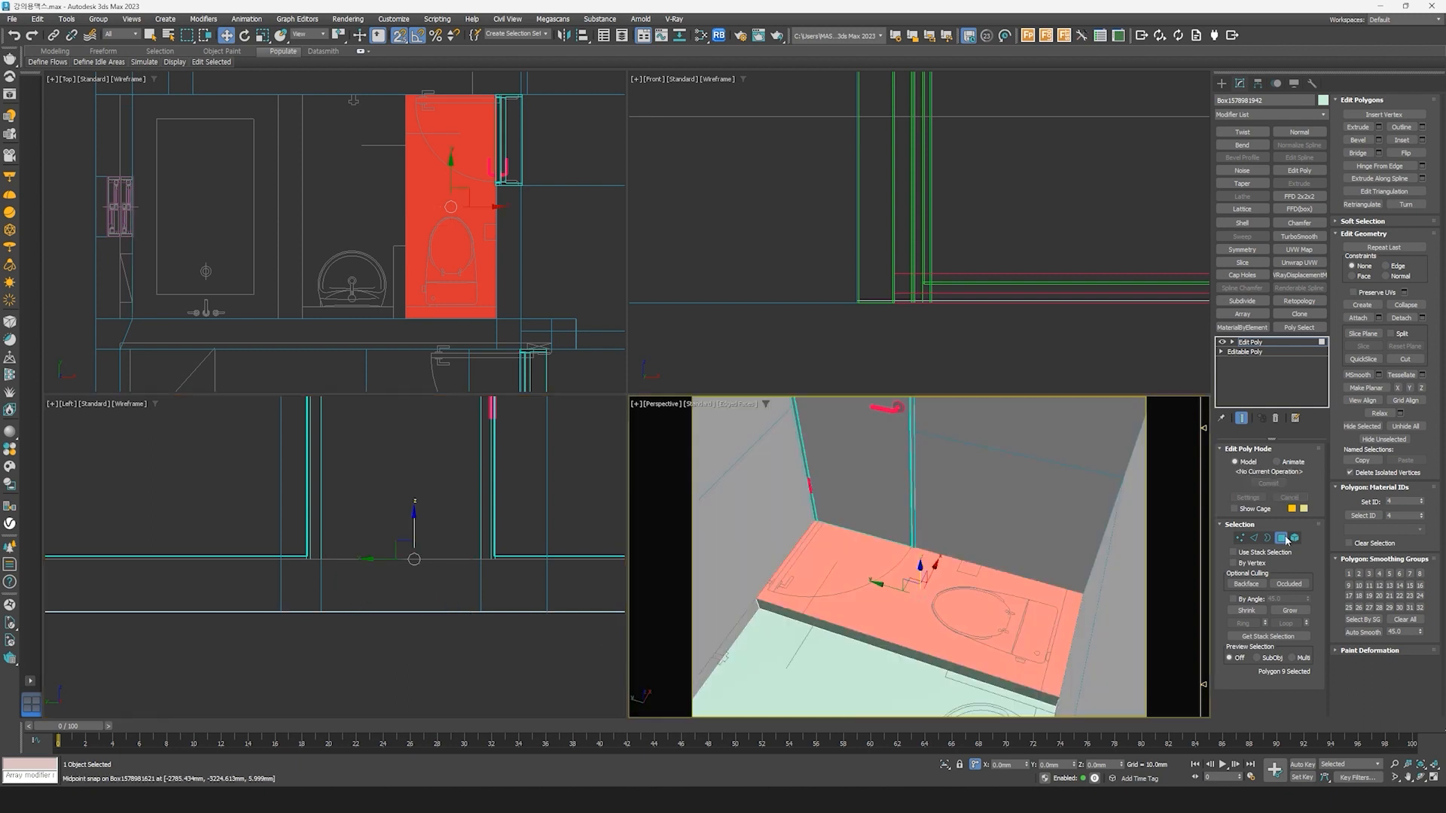
{"action": "left_click", "coordinate": [1282, 539]}
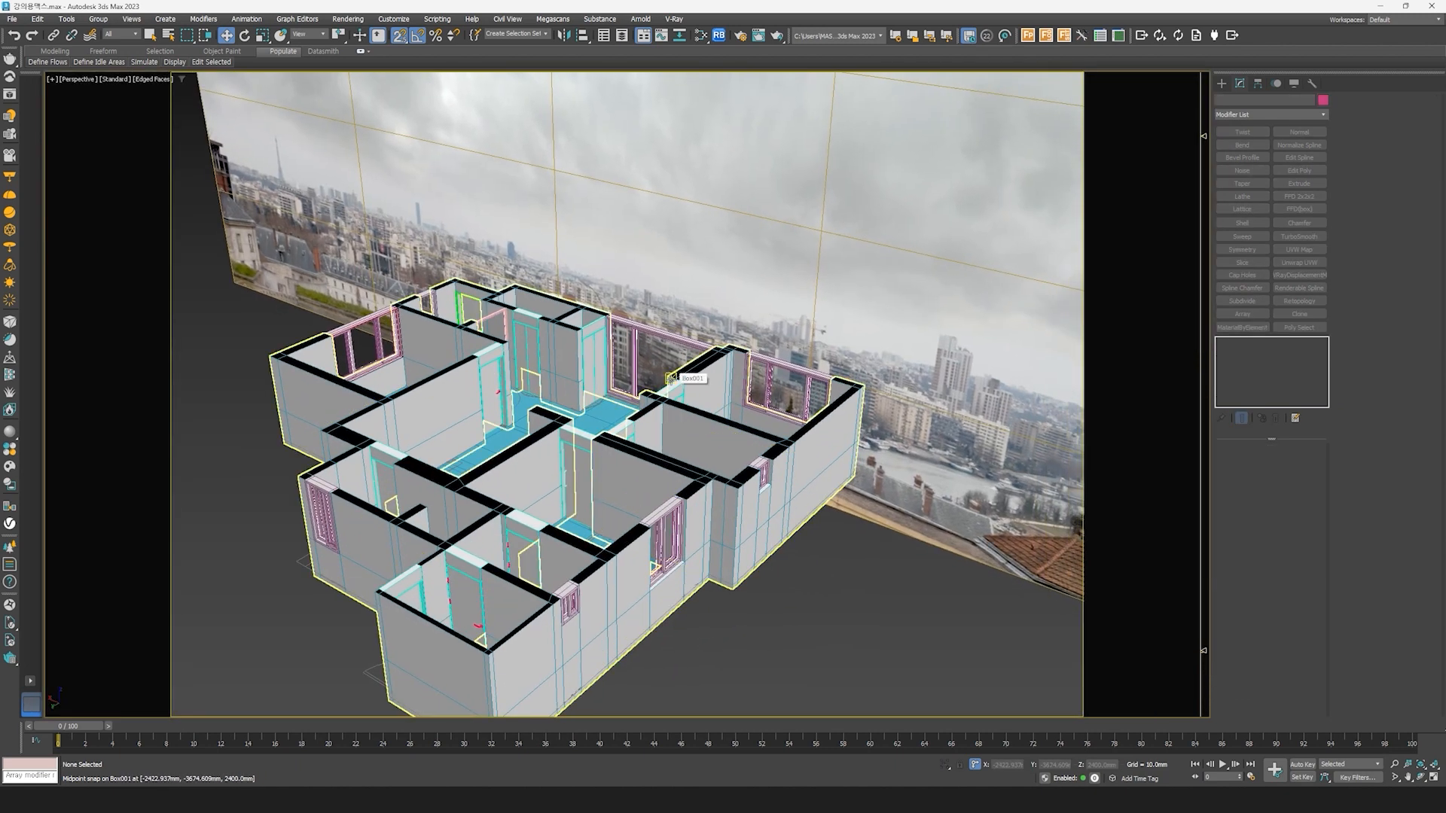
Step: Hide the city background image plane behind the apartment in the Perspective view
{"action": "left_click", "coordinate": [899, 180]}
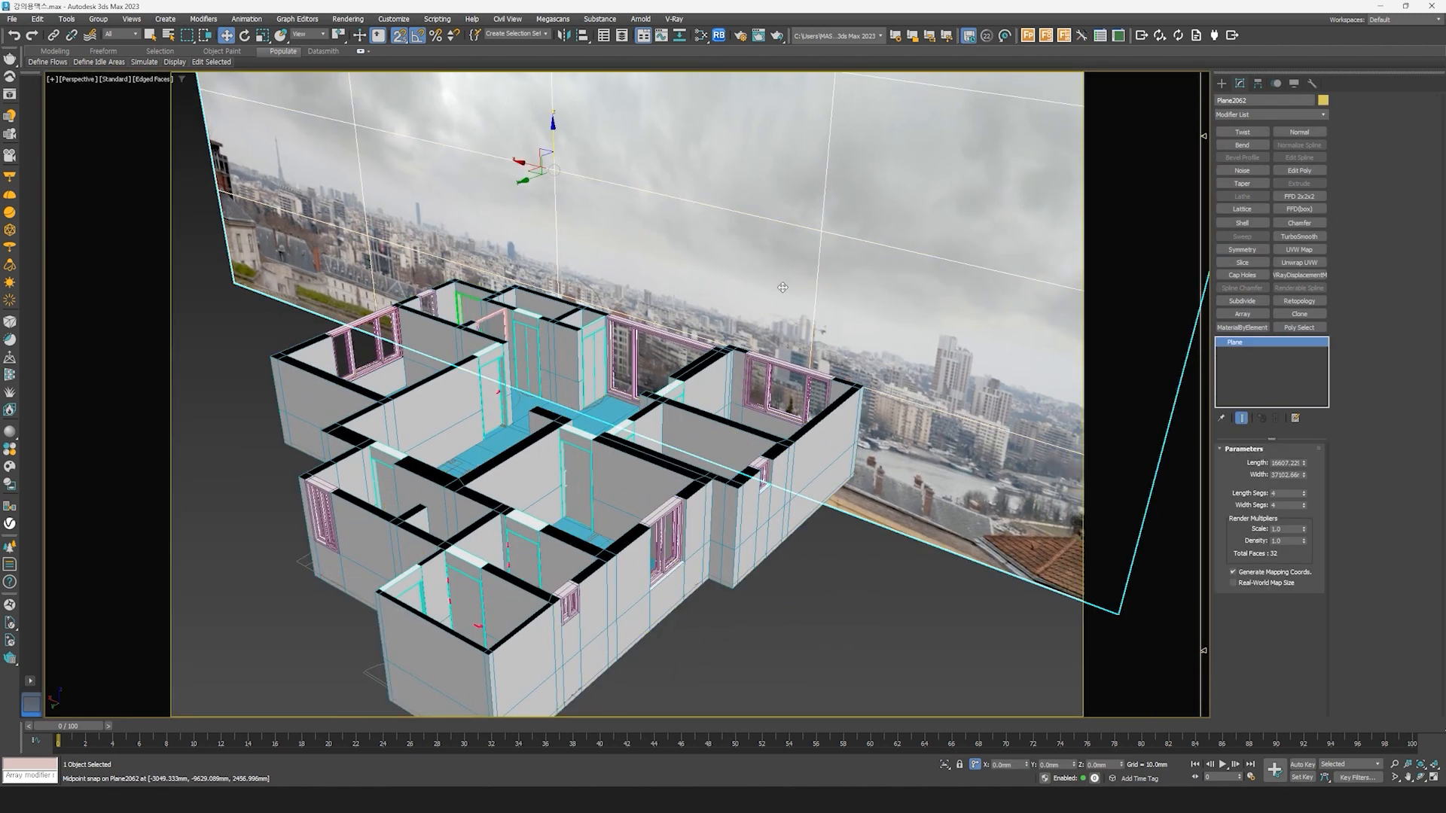
{"action": "right_click", "coordinate": [696, 236]}
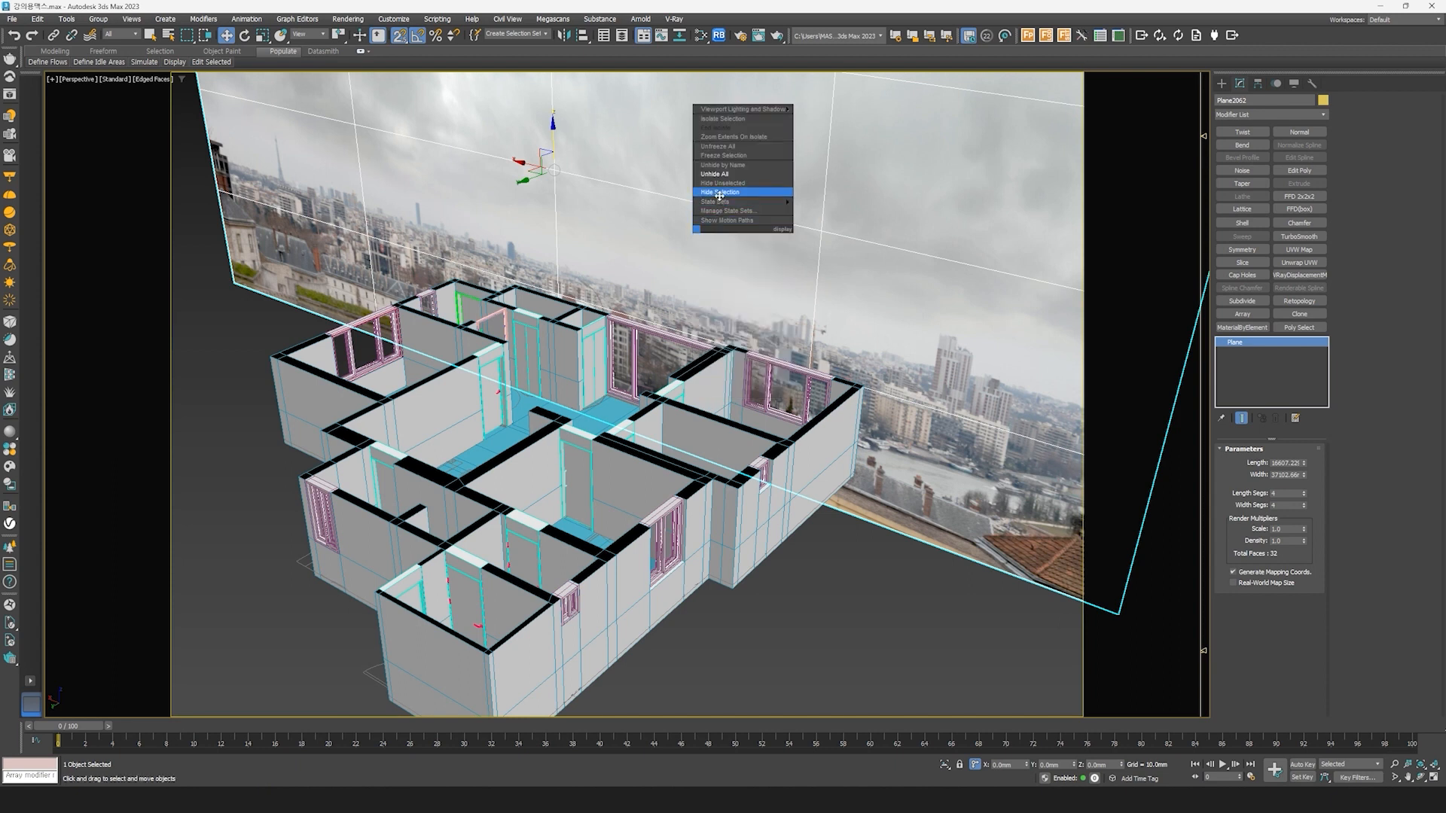
{"action": "left_click", "coordinate": [719, 193]}
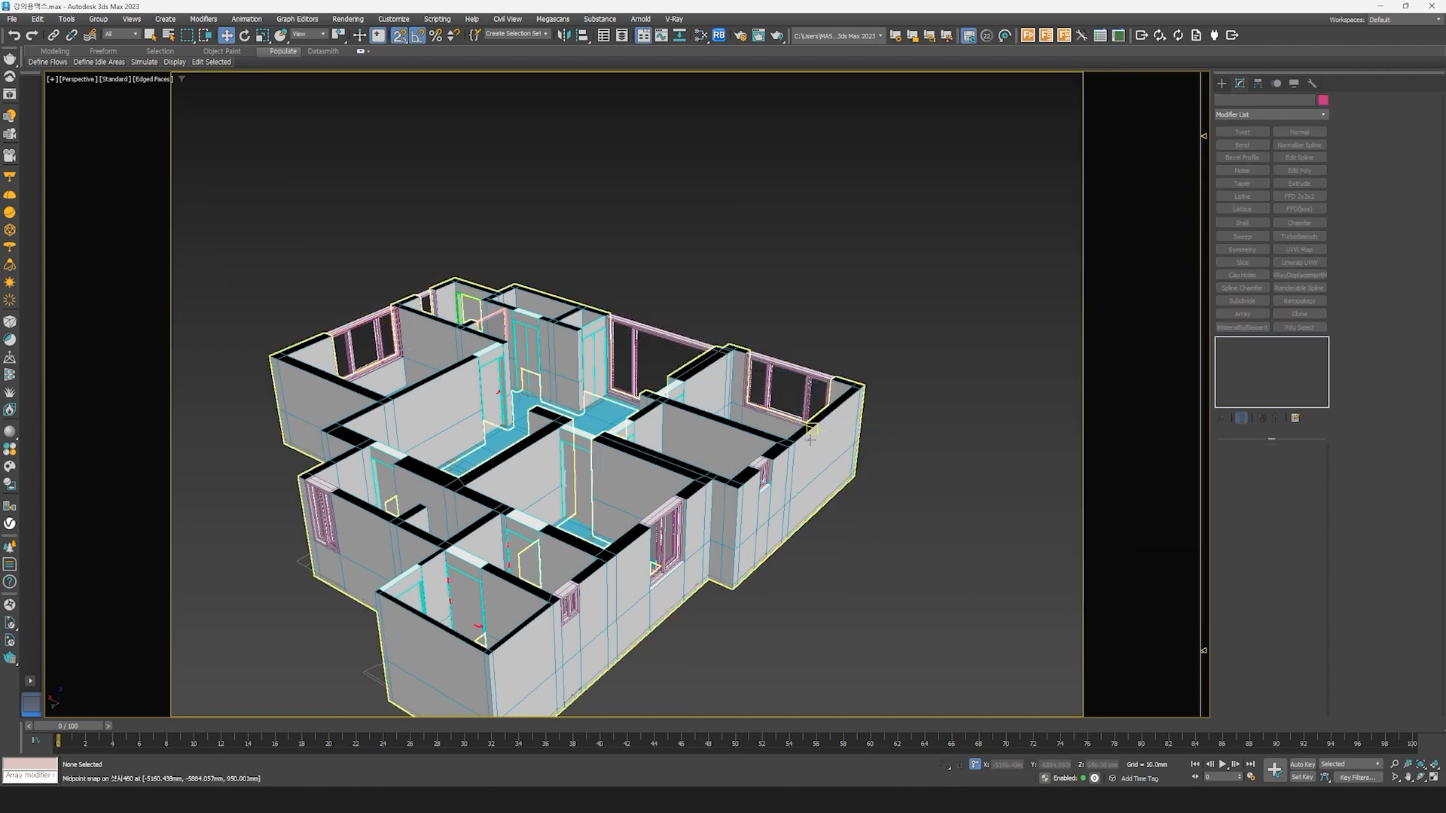
Step: Undo the last hide and delete the city background image plane behind the apartment
{"action": "key", "text": "ctrl+z"}
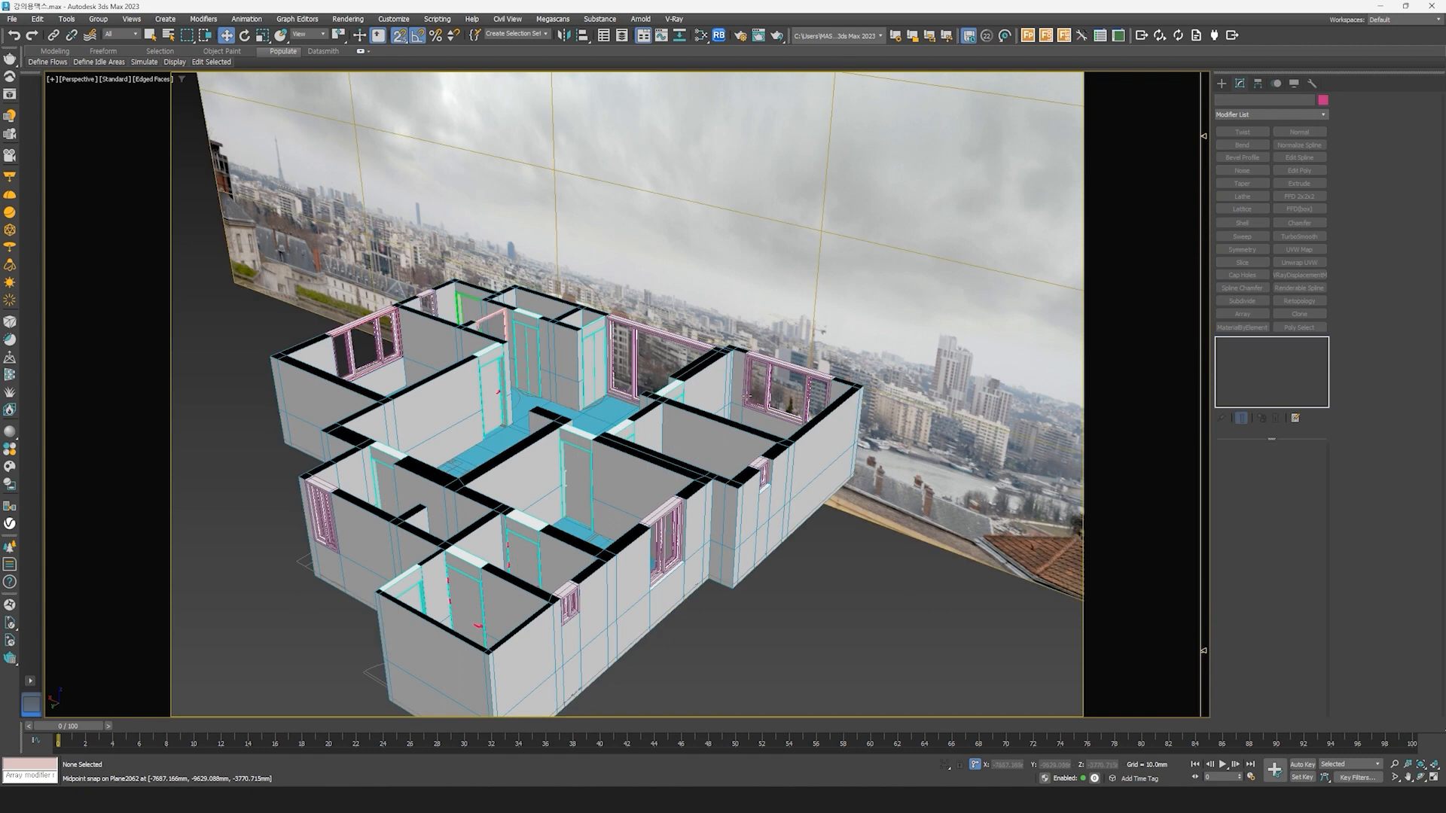
{"action": "left_click", "coordinate": [655, 235]}
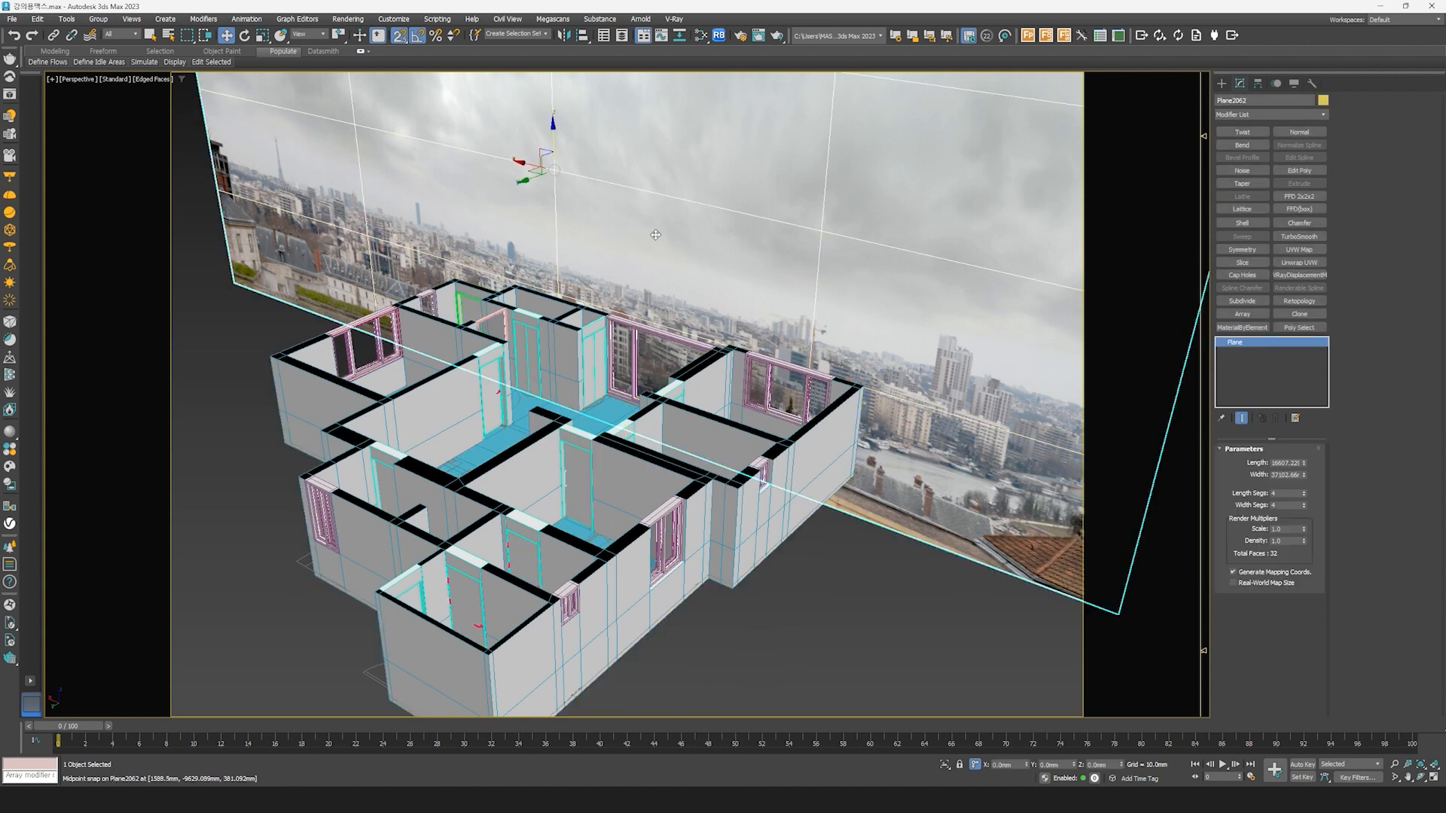
{"action": "key", "text": "Delete"}
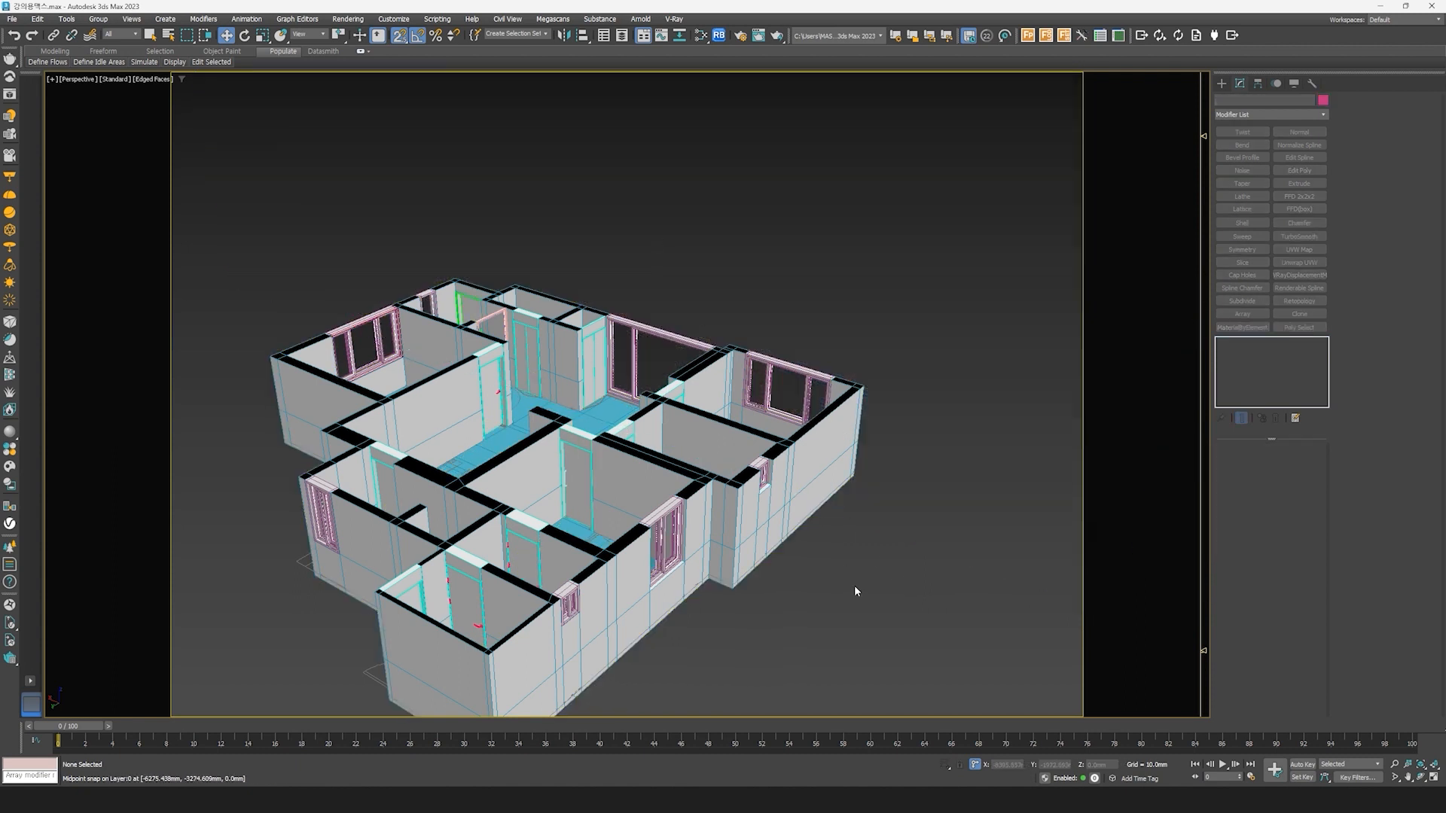
{"action": "middle_click_drag", "start_coordinate": [855, 589], "coordinate": [723, 648], "text": "alt"}
{"action": "scroll", "coordinate": [847, 594], "scroll_direction": "down", "scroll_amount": 3}
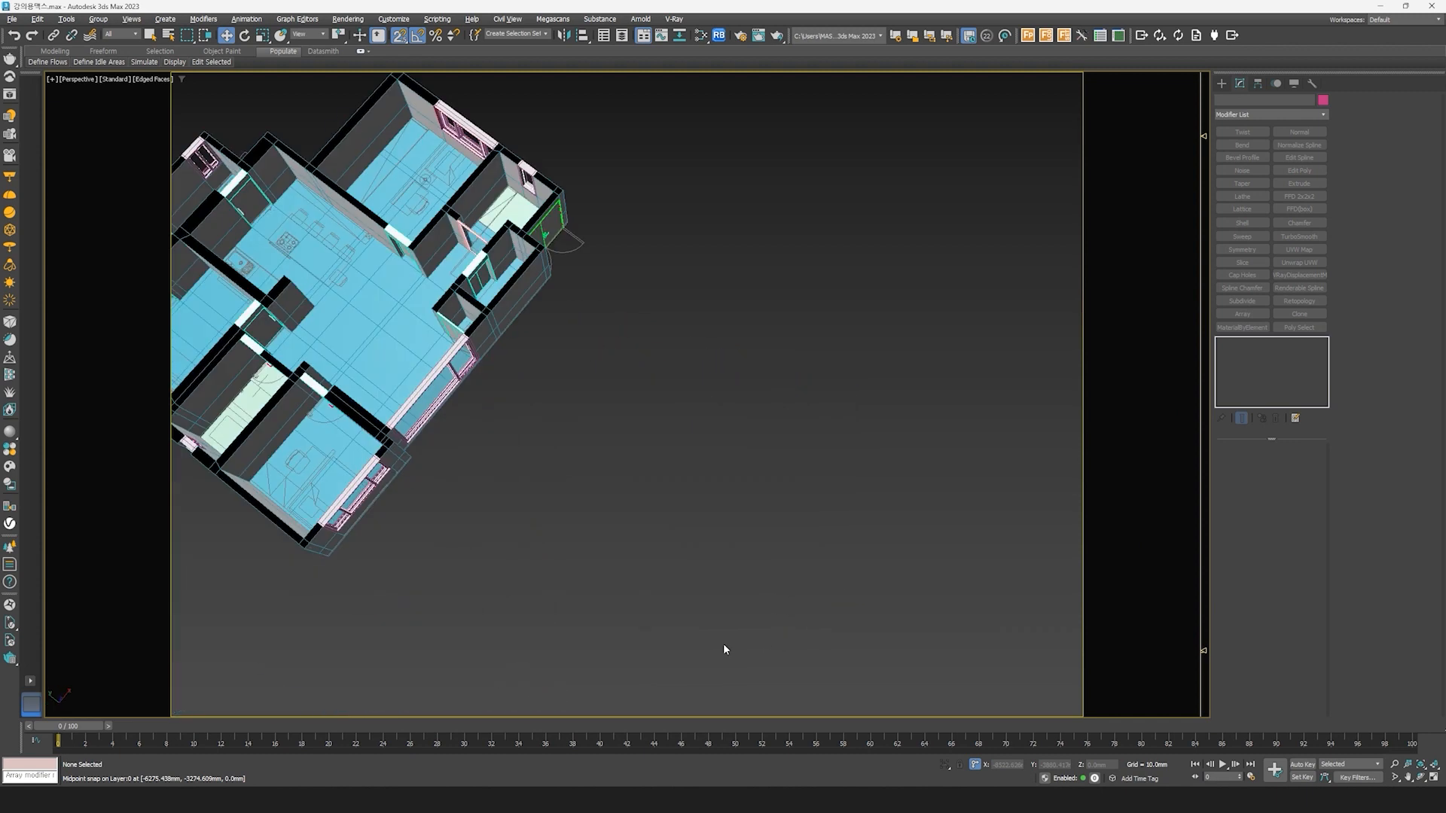
Step: Create a partition box 600 mm long and 100 mm wide between the washbasin and the toilet
{"action": "key", "text": "alt+w"}
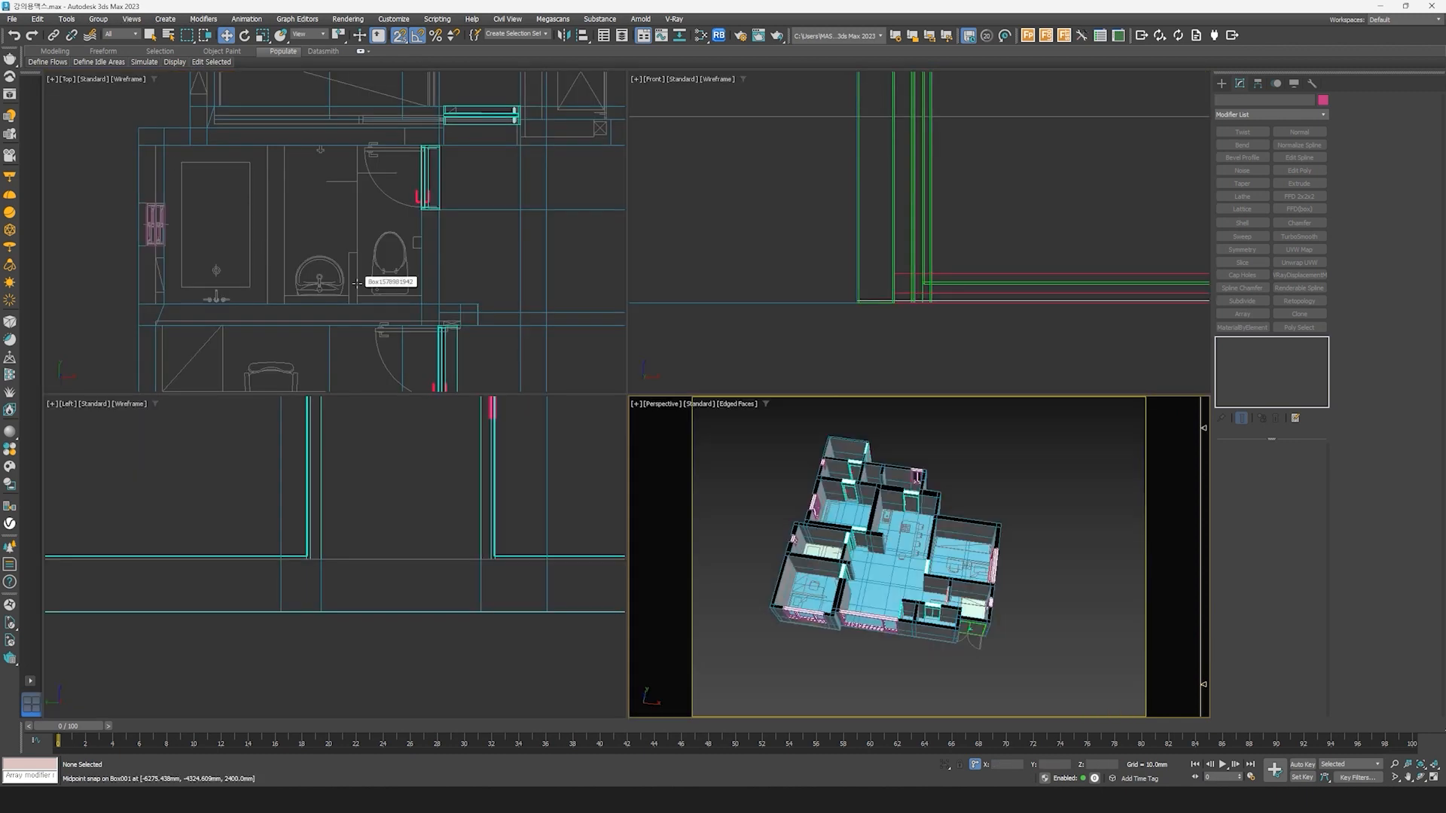
{"action": "left_click", "coordinate": [1221, 84]}
{"action": "left_click", "coordinate": [1241, 160]}
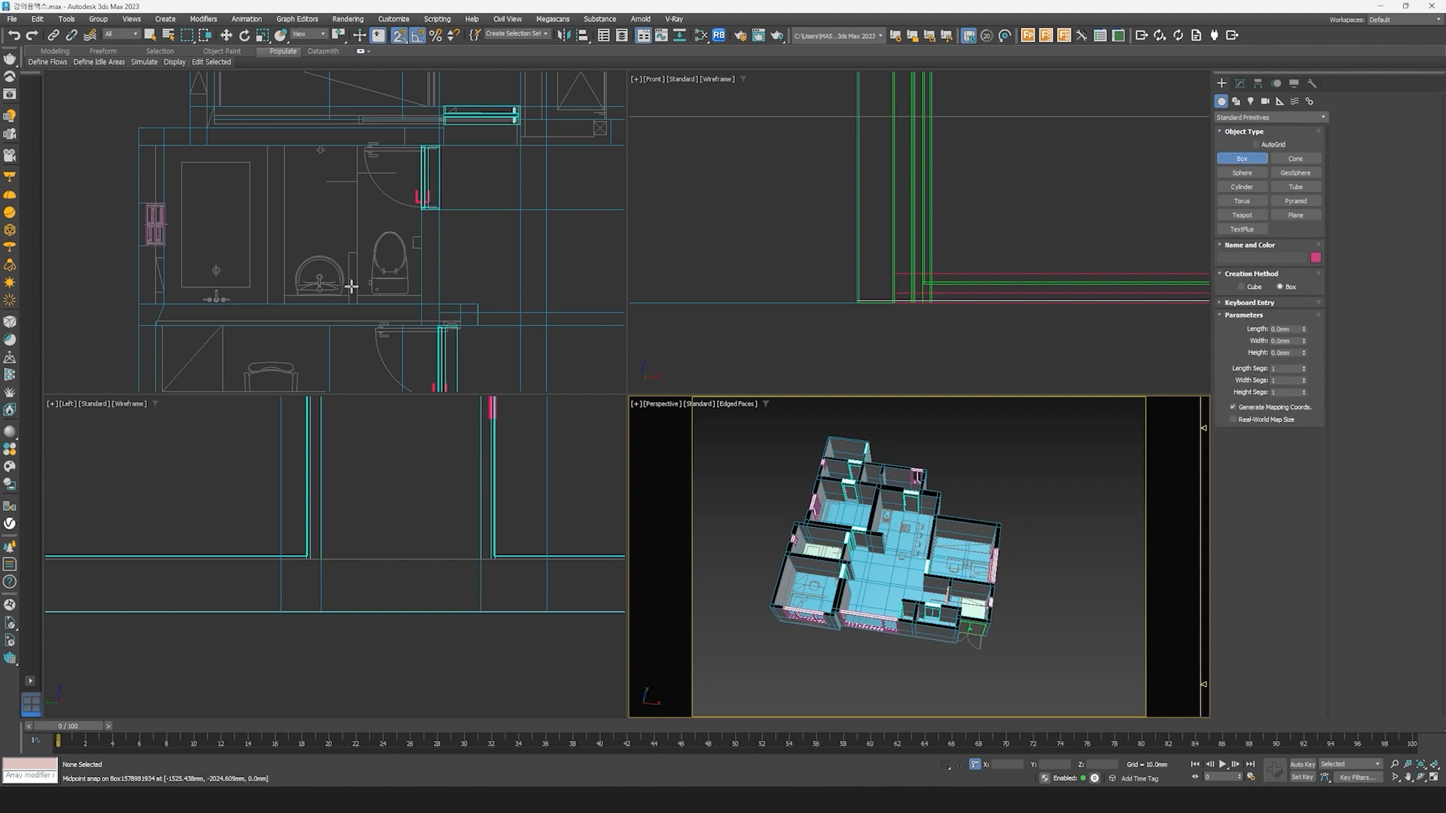
{"action": "scroll", "coordinate": [352, 286], "scroll_direction": "up", "scroll_amount": 3}
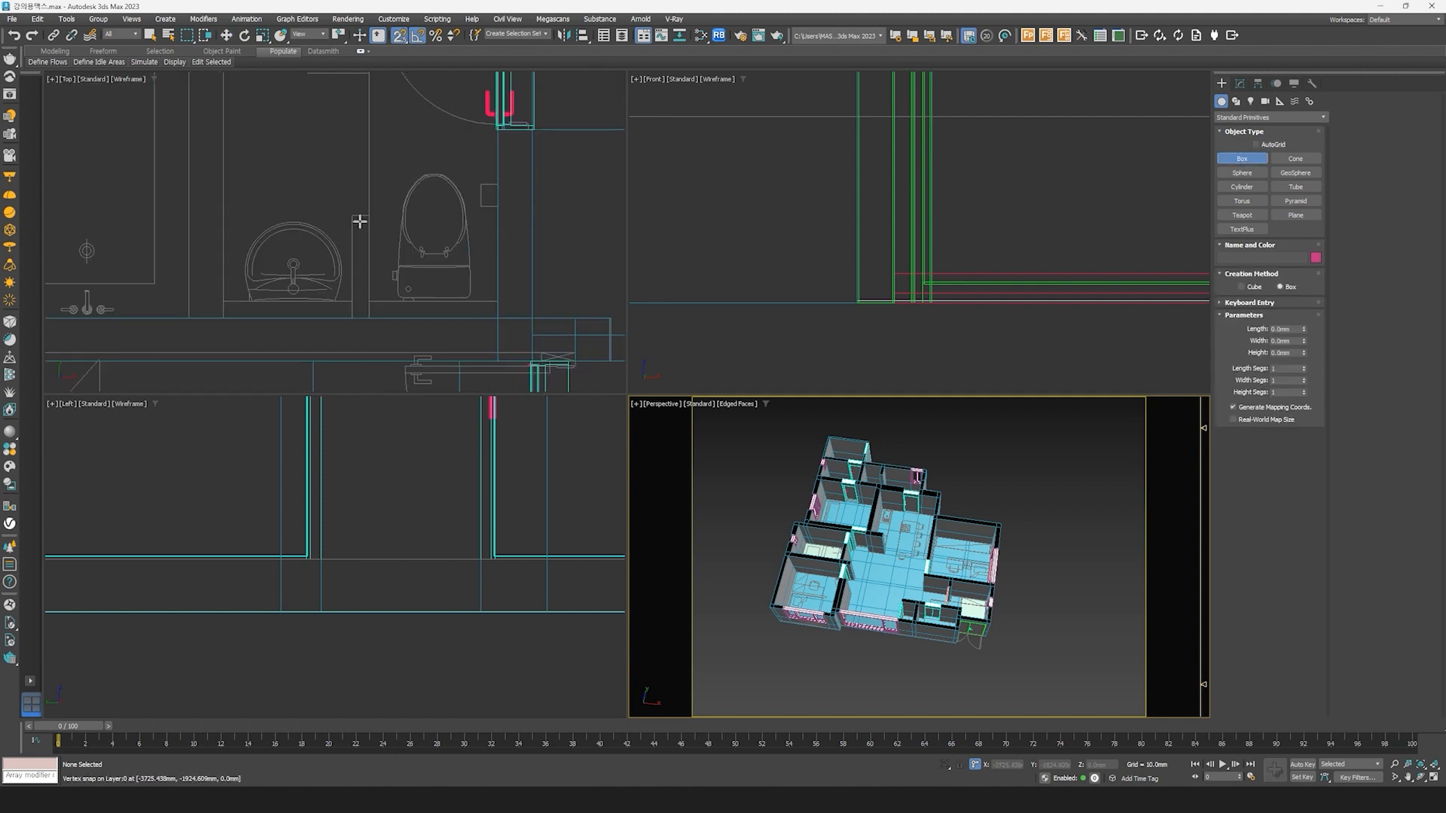
{"action": "middle_click_drag", "start_coordinate": [356, 222], "coordinate": [345, 214]}
{"action": "left_click_drag", "start_coordinate": [339, 210], "coordinate": [356, 312]}
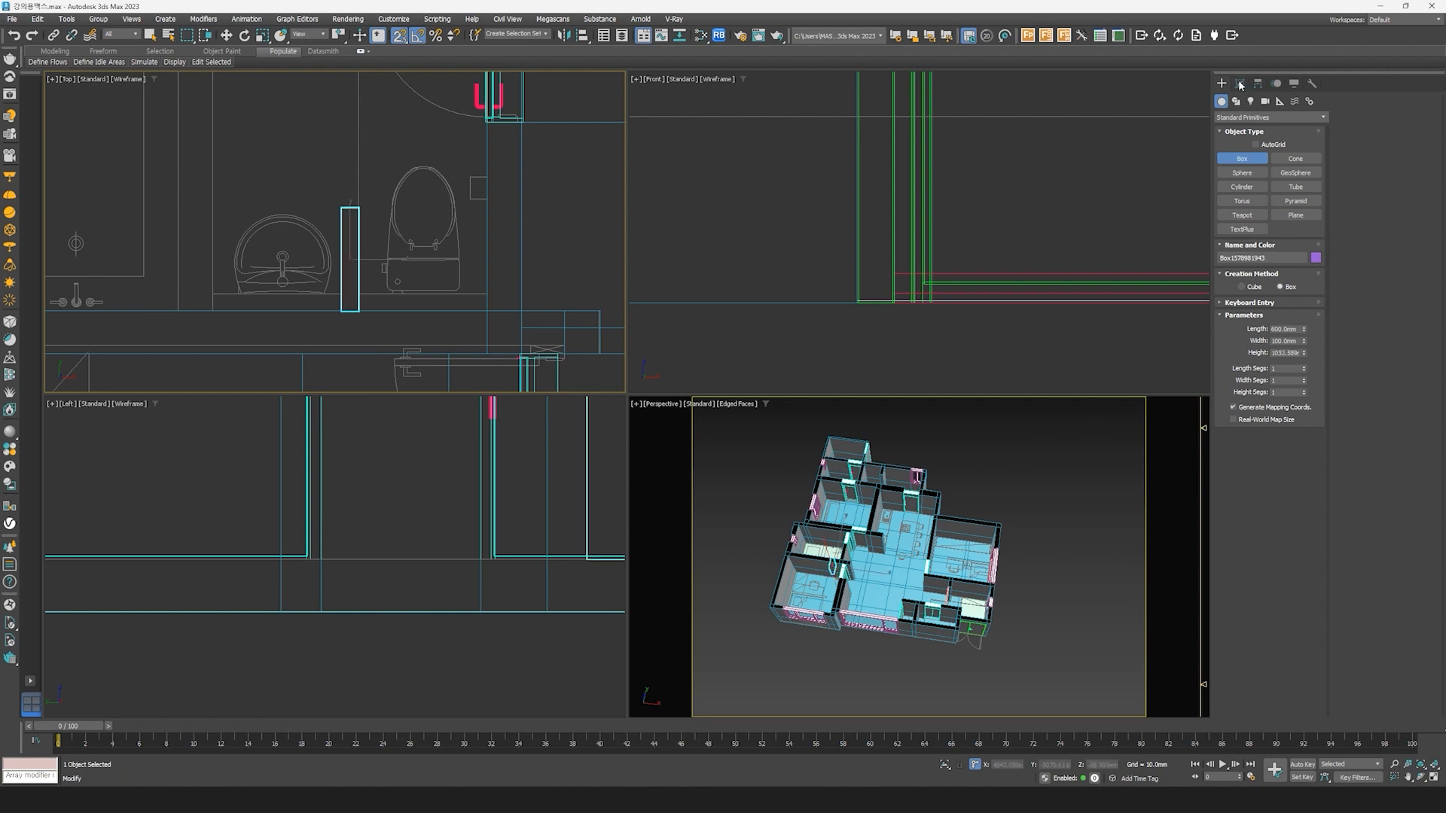
Step: Set the partition box's height to 2400 mm and frame it in the Perspective view
{"action": "left_click", "coordinate": [1240, 84]}
{"action": "double_click", "coordinate": [1288, 487]}
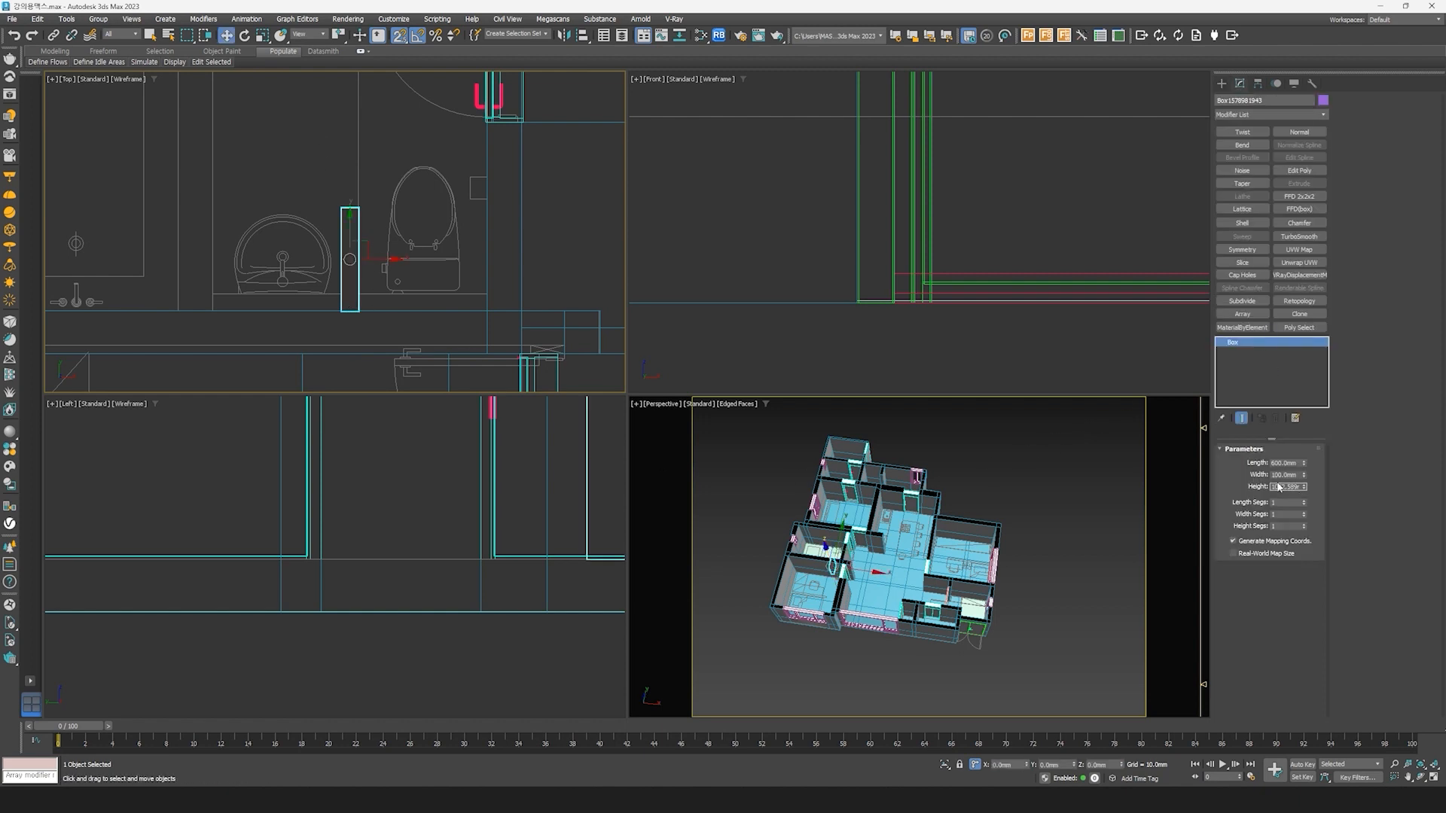
{"action": "type", "text": "2400"}
{"action": "key", "text": "Return"}
{"action": "middle_click", "coordinate": [978, 580]}
{"action": "key", "text": "z"}
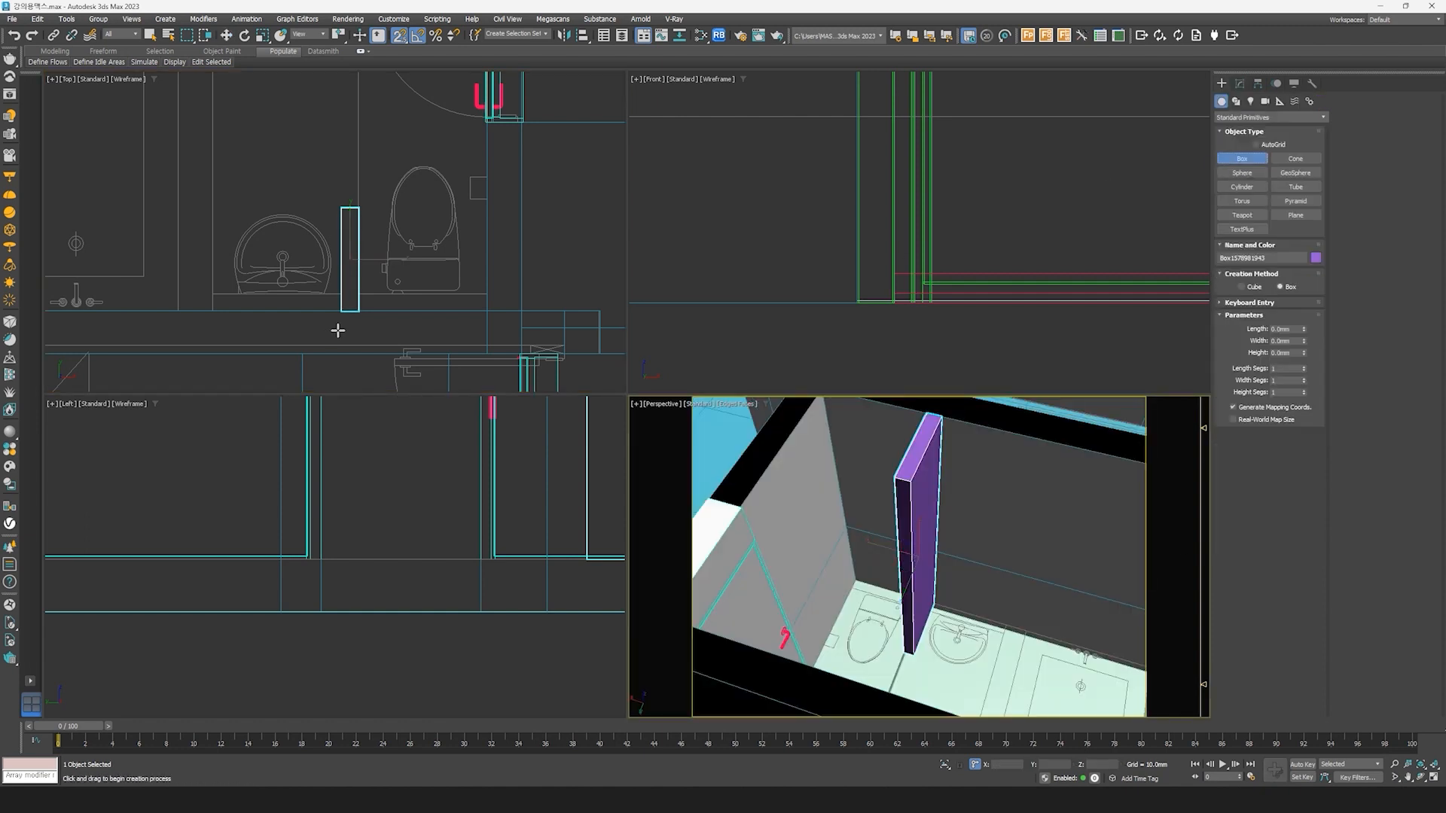
Step: Create a ledge box behind the toilet, 100 mm long, 750 mm wide and 950 mm high
{"action": "middle_click_drag", "start_coordinate": [296, 316], "coordinate": [177, 317]}
{"action": "scroll", "coordinate": [177, 316], "scroll_direction": "up", "scroll_amount": 2}
{"action": "mouse_move", "coordinate": [264, 285]}
{"action": "left_mouse_down"}
{"action": "mouse_move", "coordinate": [332, 316]}
{"action": "mouse_move", "coordinate": [448, 310]}
{"action": "left_mouse_up"}
{"action": "left_click", "coordinate": [563, 189]}
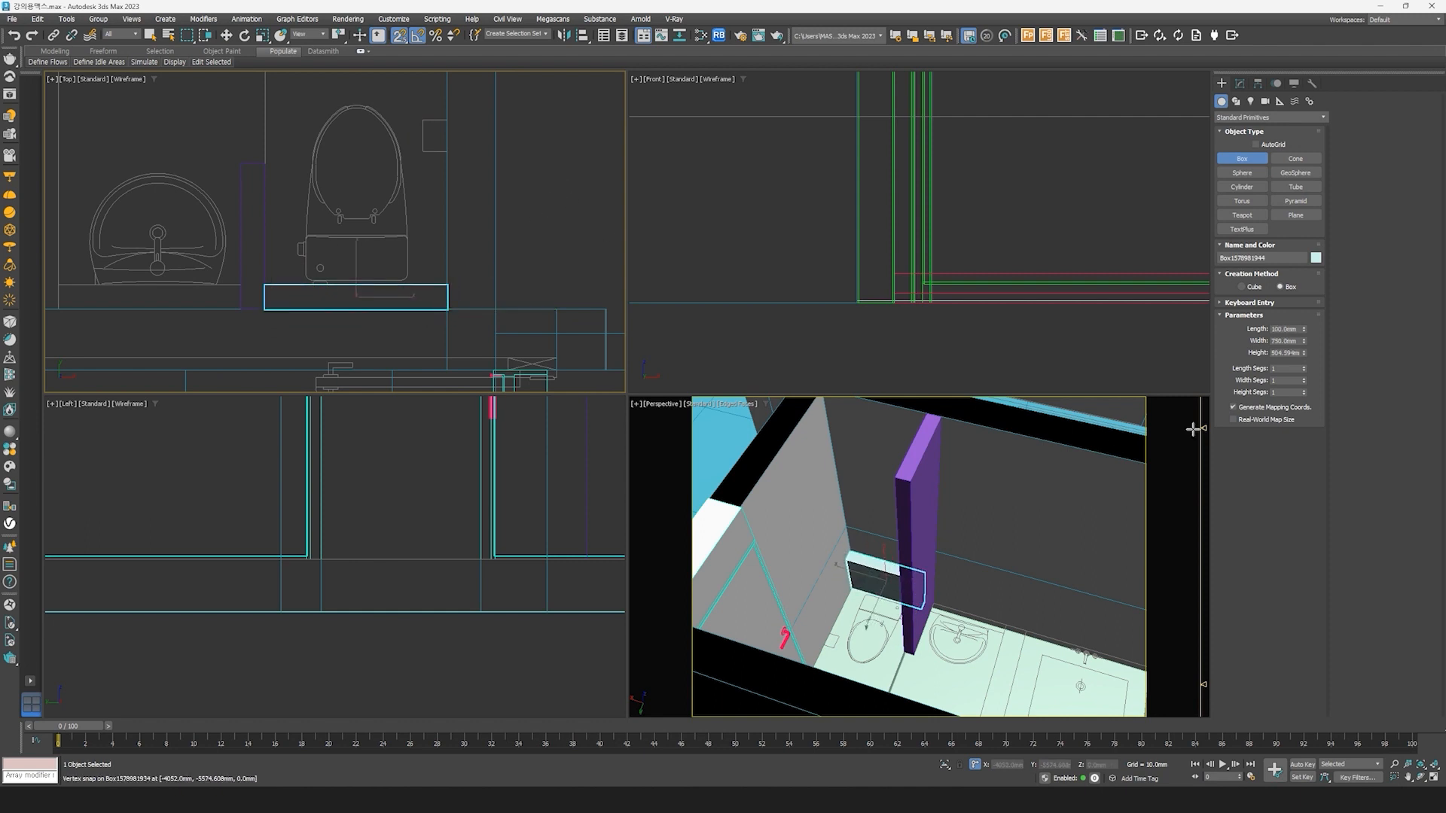
{"action": "double_click", "coordinate": [1285, 352]}
{"action": "type", "text": "950"}
{"action": "key", "text": "Return"}
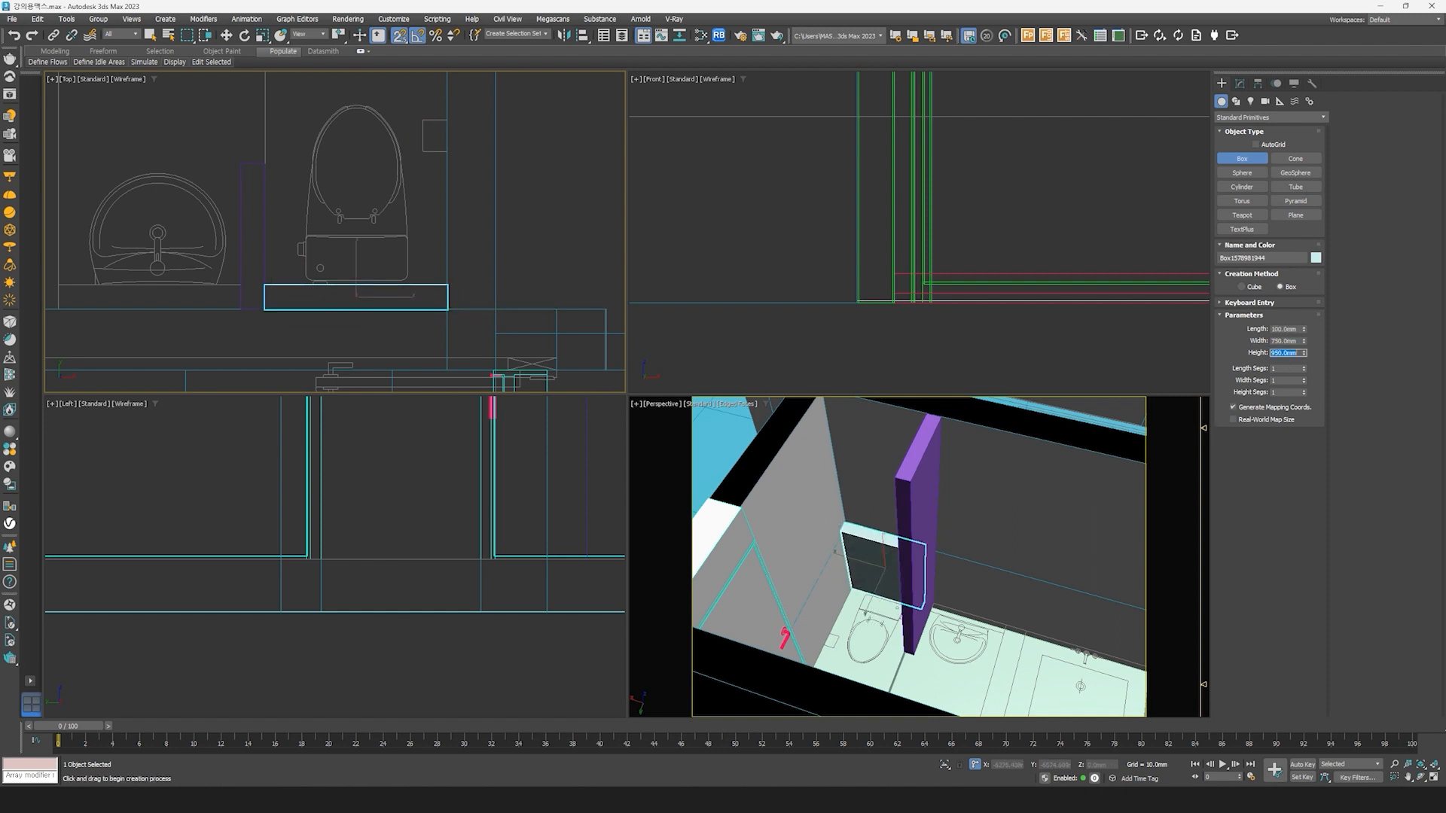
Step: Create a matching ledge box behind the washbasin, 100 mm long, 750 mm wide and 950 mm high
{"action": "middle_click_drag", "start_coordinate": [294, 348], "coordinate": [386, 332]}
{"action": "left_click_drag", "start_coordinate": [152, 269], "coordinate": [336, 294]}
{"action": "left_click", "coordinate": [336, 132]}
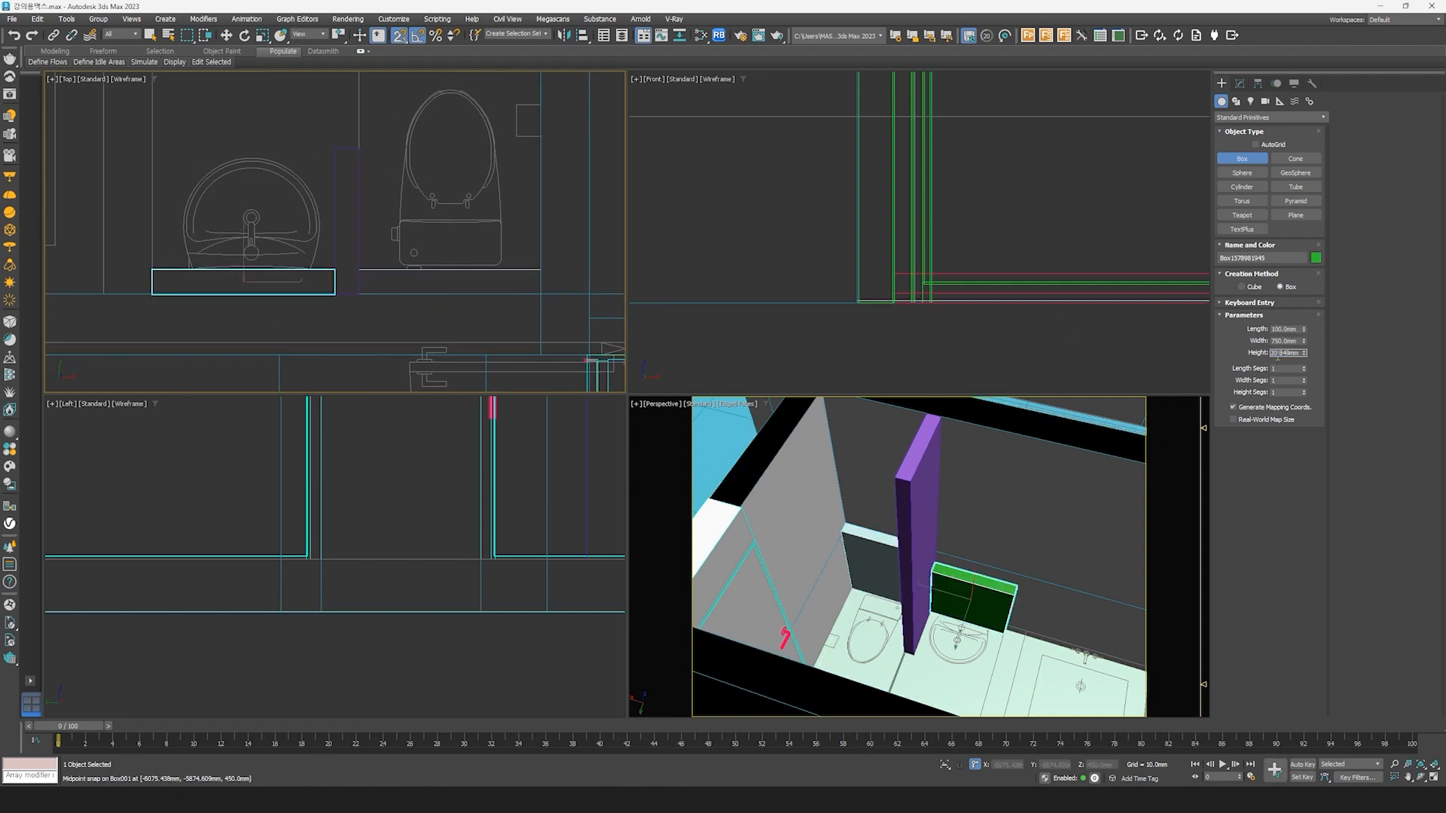
{"action": "double_click", "coordinate": [1284, 353]}
{"action": "type", "text": "950"}
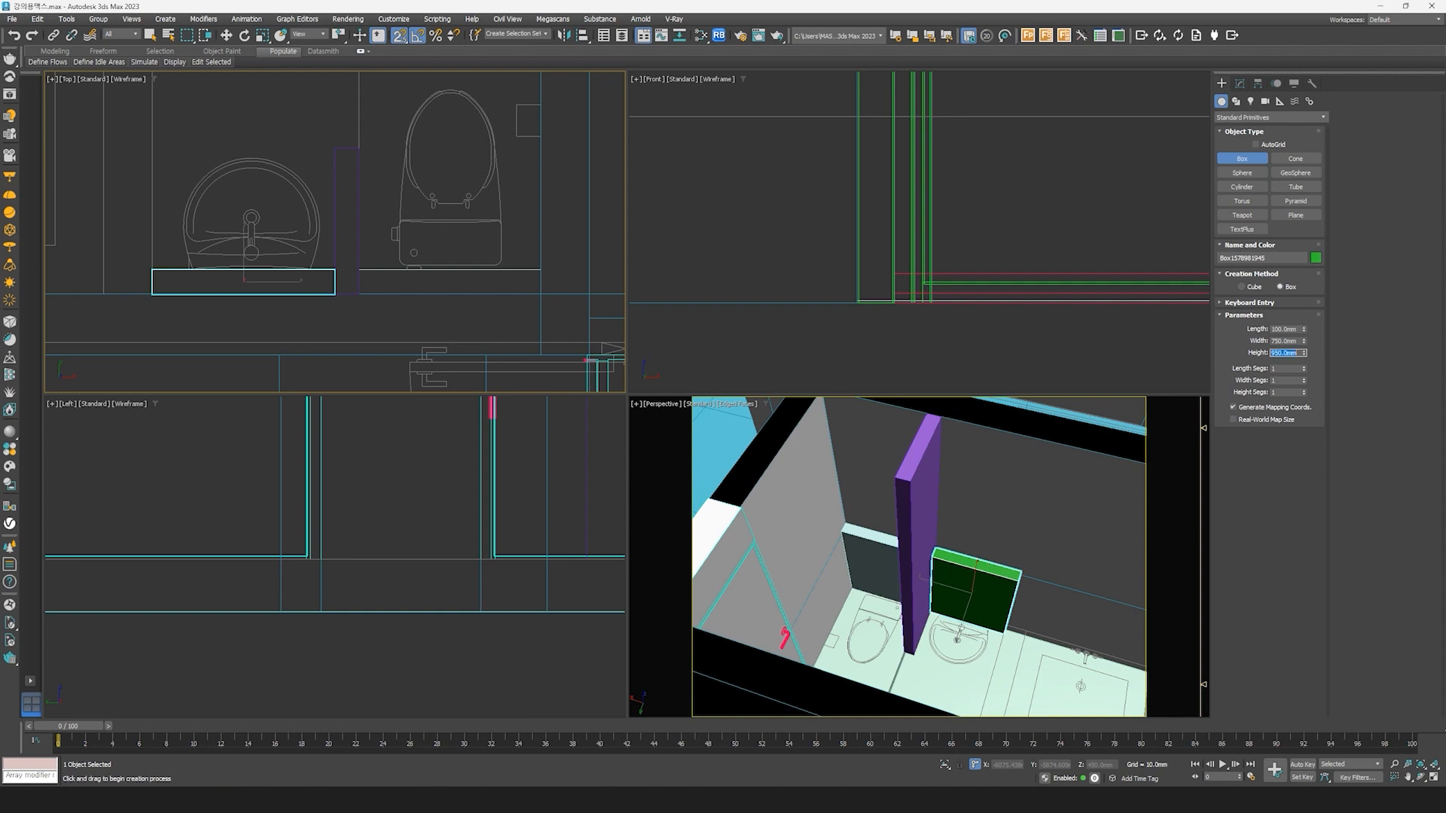
Step: Create a step box along the bathtub's inner side, 1850 mm long, 200 mm wide and 300 mm high
{"action": "scroll", "coordinate": [574, 339], "scroll_direction": "down", "scroll_amount": 4}
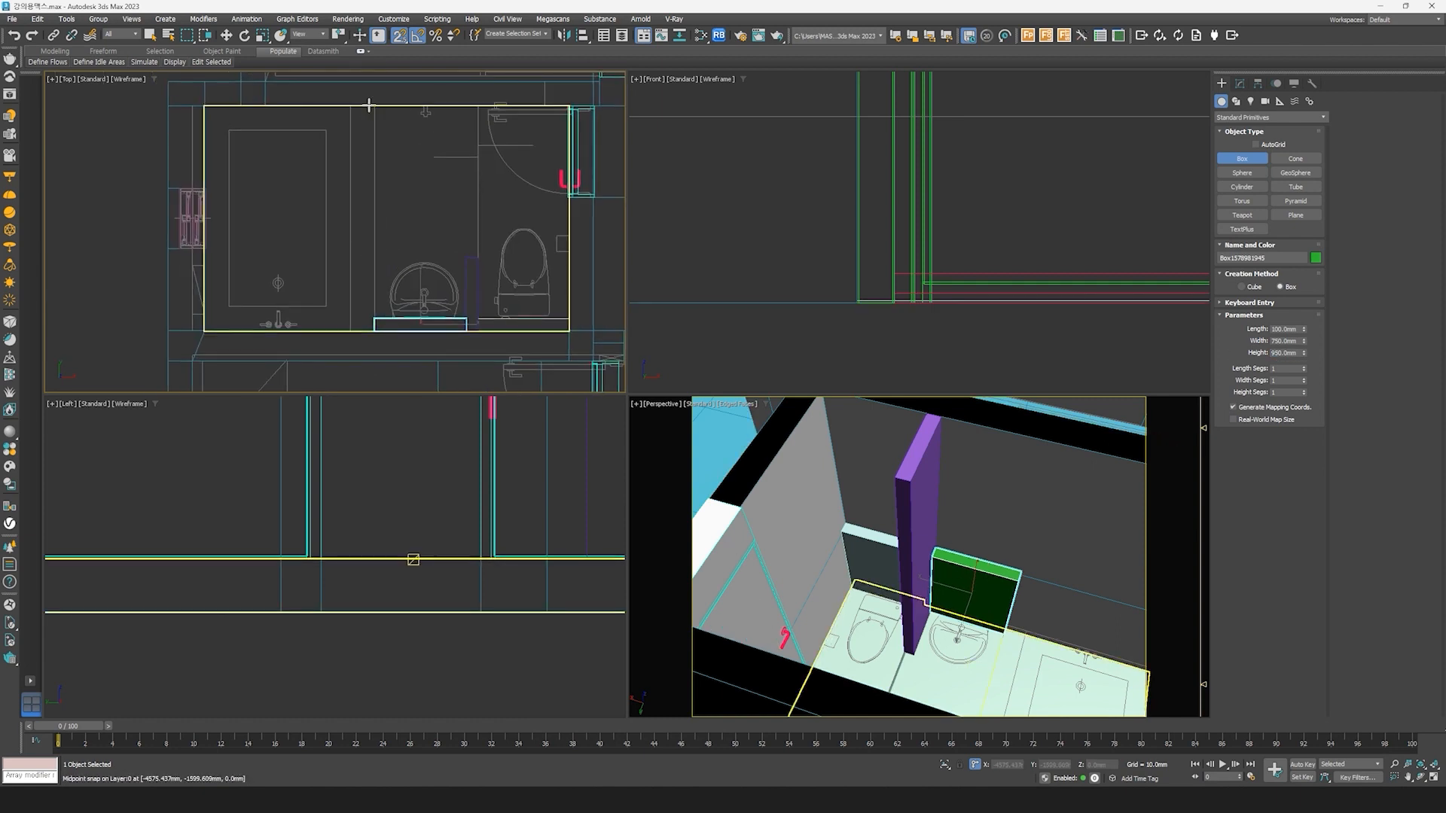
{"action": "left_click_drag", "start_coordinate": [375, 107], "coordinate": [350, 325]}
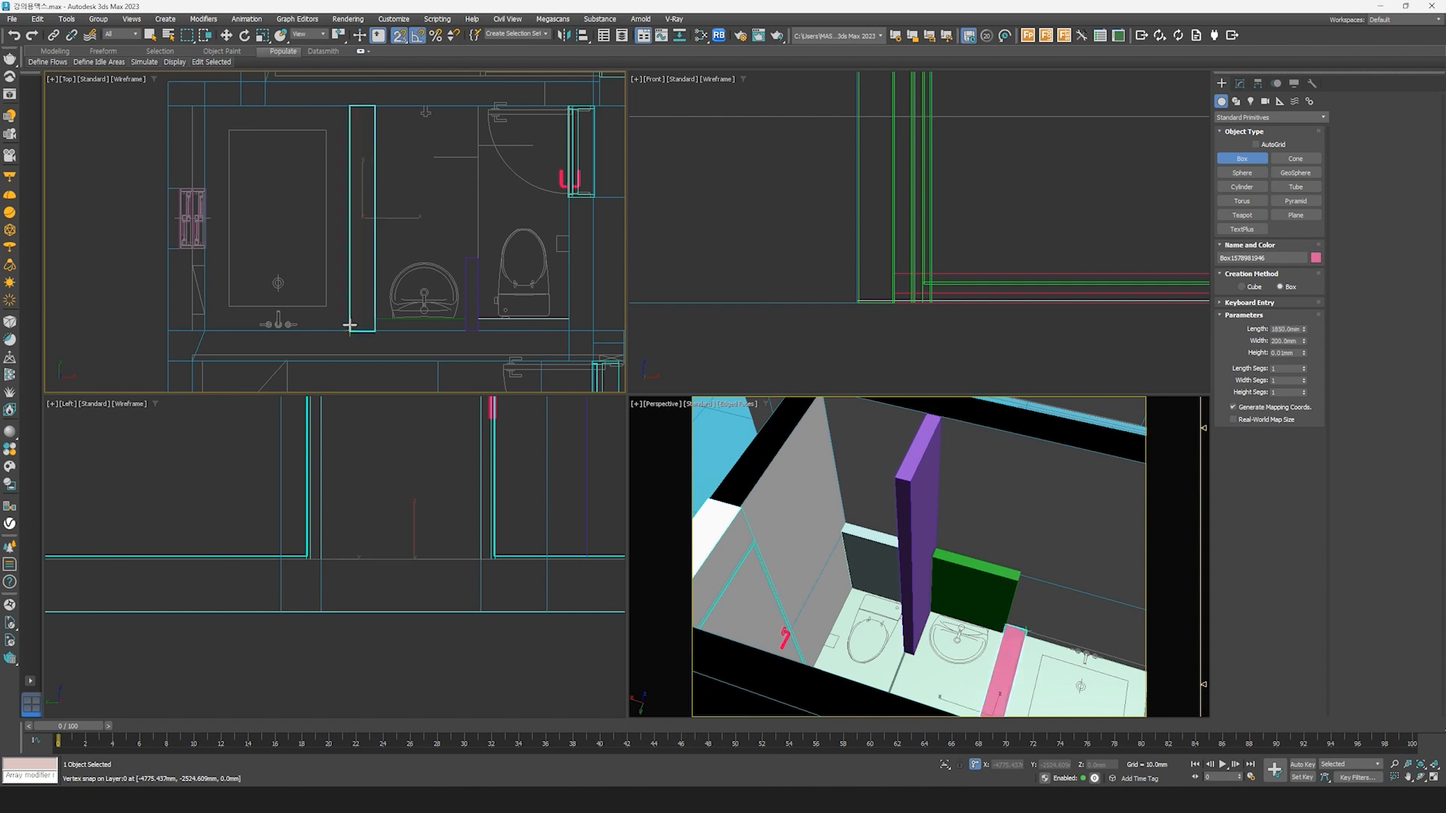
{"action": "left_click", "coordinate": [297, 219]}
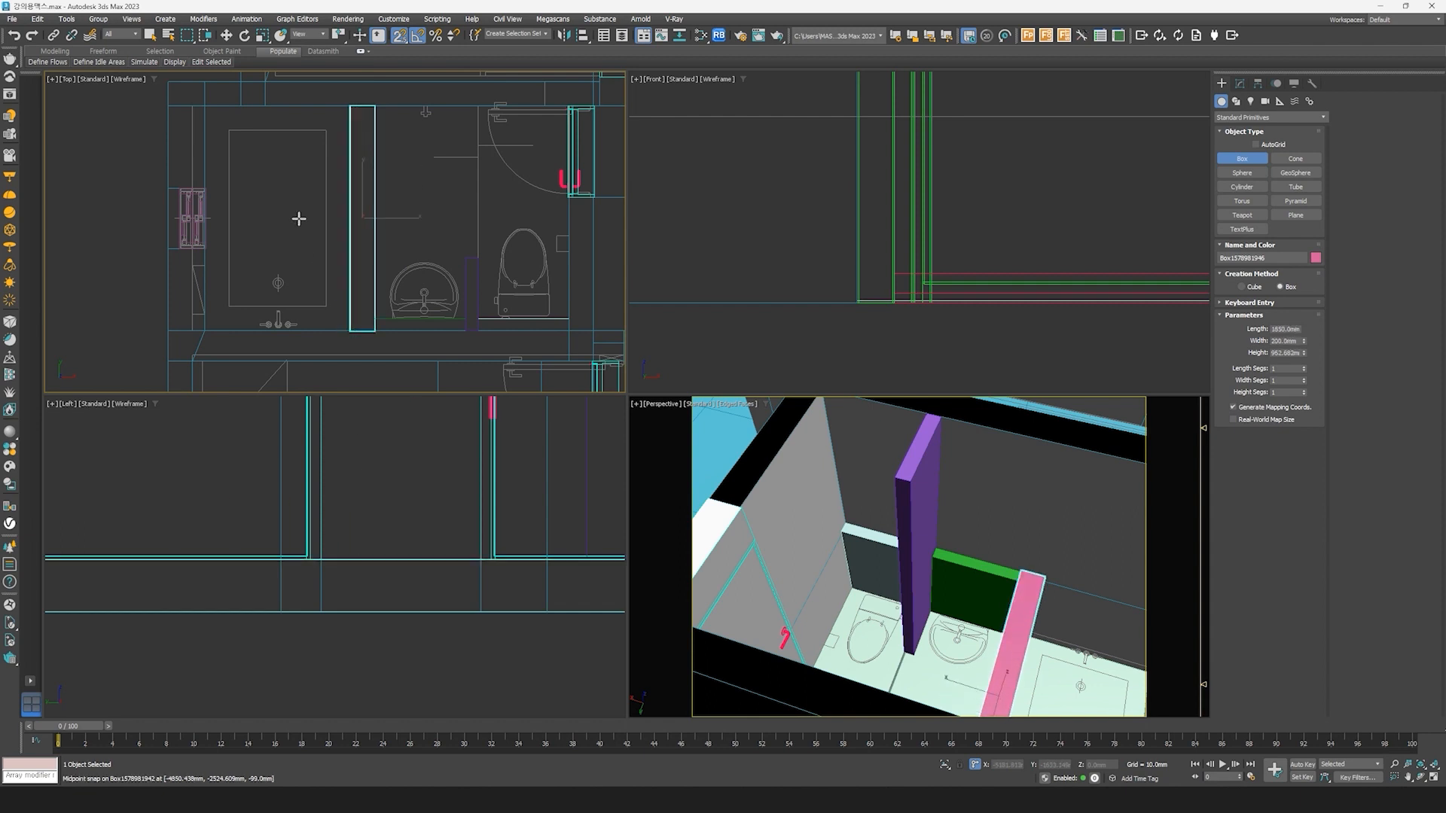
{"action": "double_click", "coordinate": [1283, 354]}
{"action": "type", "text": "300.0mm"}
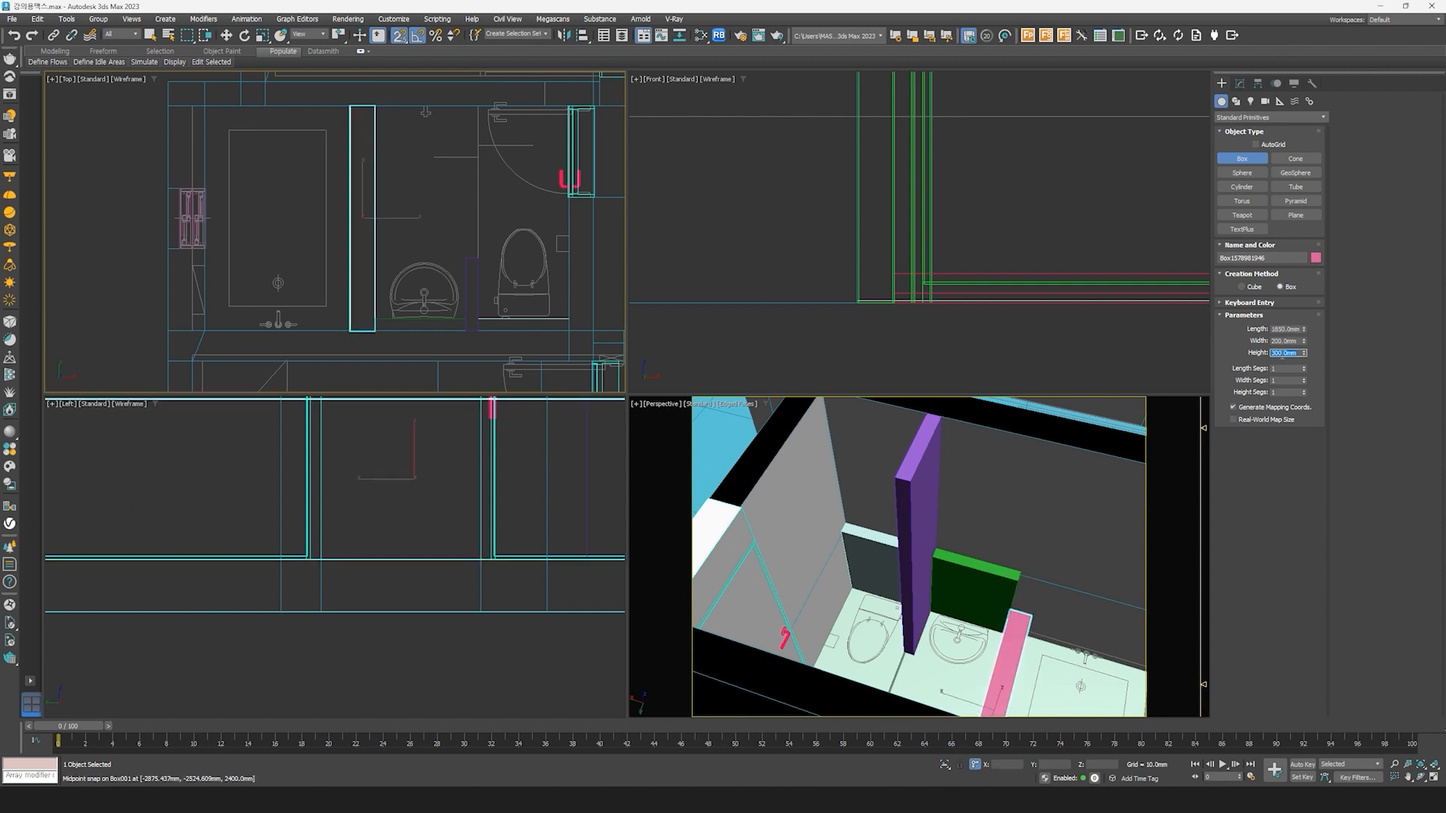
Step: Apply Edit Poly to the step box and extend its bathtub-side polygon to the window wall
{"action": "middle_click_drag", "start_coordinate": [1015, 533], "coordinate": [957, 532], "text": "alt"}
{"action": "key", "text": "w"}
{"action": "left_click", "coordinate": [1239, 82]}
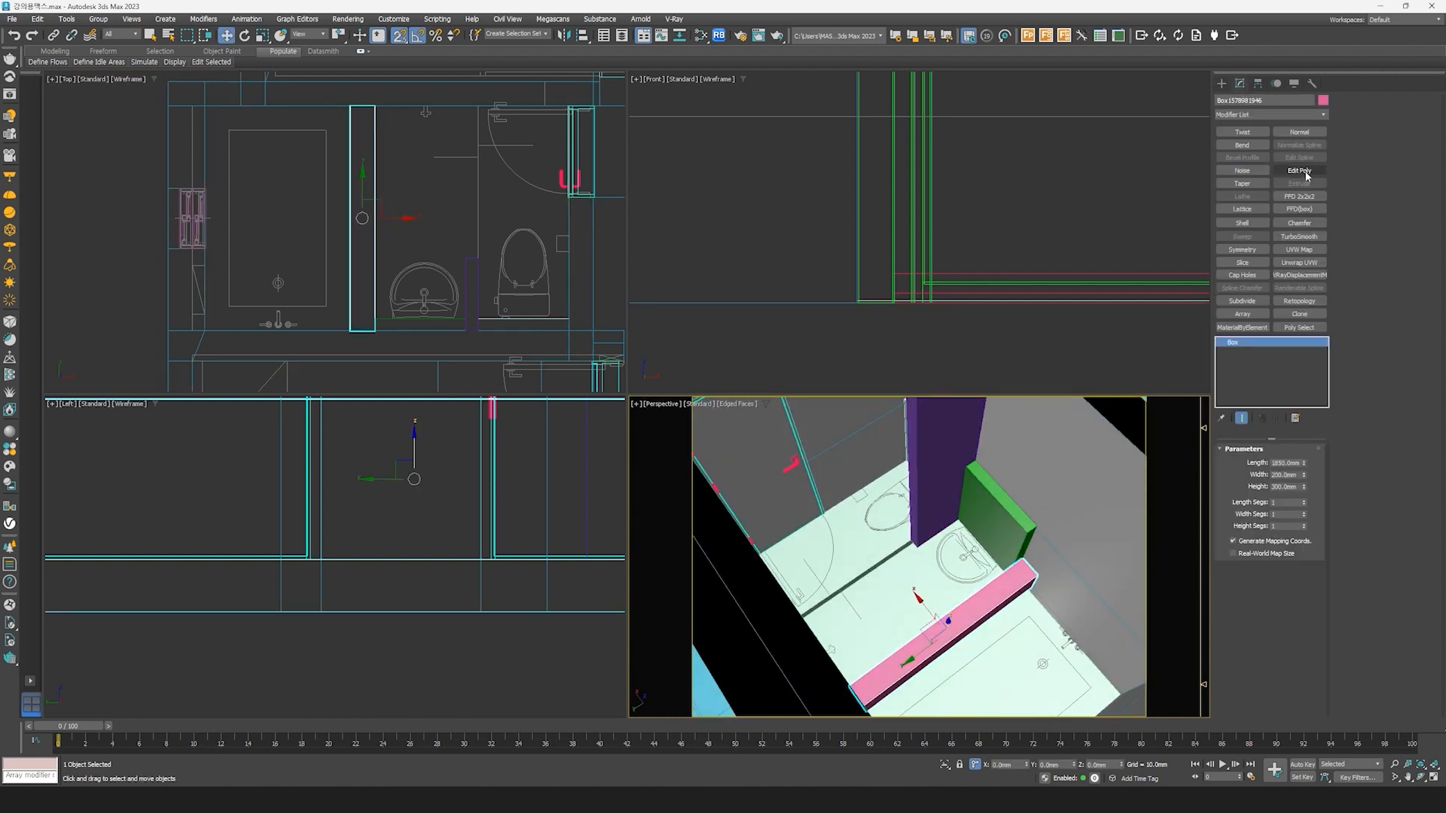
{"action": "left_click", "coordinate": [1299, 171]}
{"action": "left_click", "coordinate": [1281, 538]}
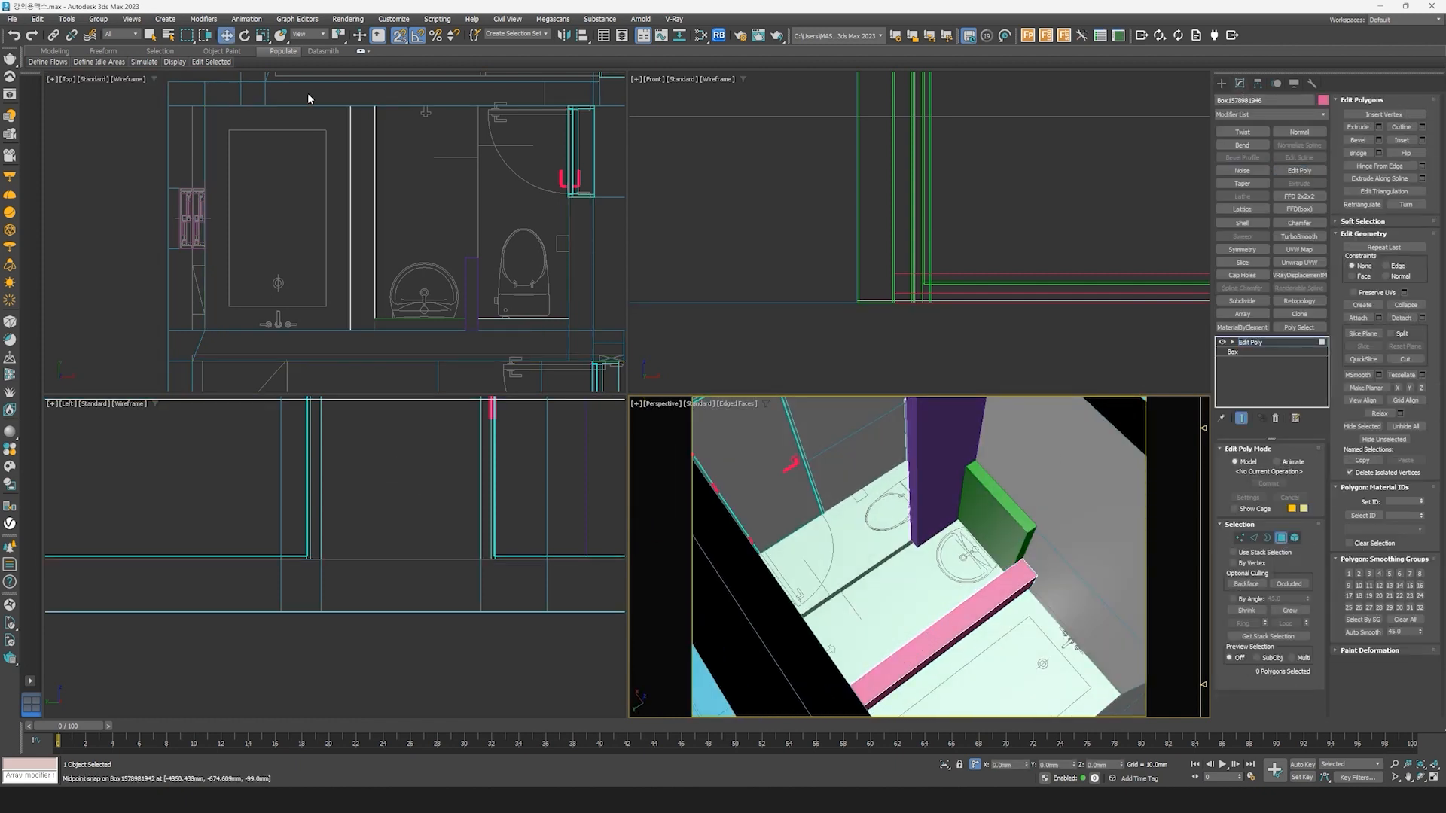
{"action": "left_click", "coordinate": [362, 342]}
{"action": "left_click_drag", "start_coordinate": [350, 332], "coordinate": [205, 330]}
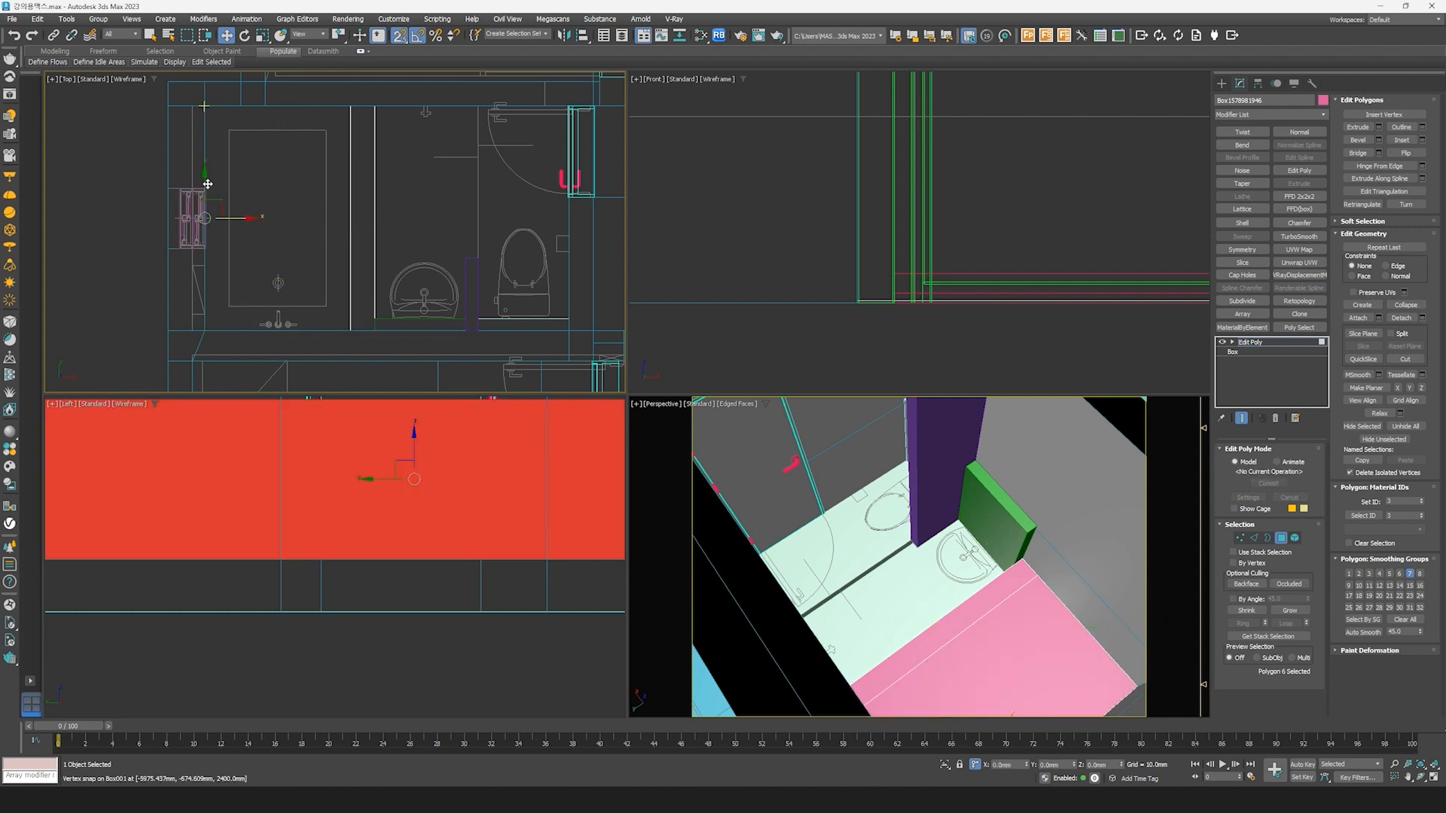
Step: Extrude the top polygon over the bathtub area by a height of 300 mm
{"action": "middle_click_drag", "start_coordinate": [1042, 641], "coordinate": [1050, 595]}
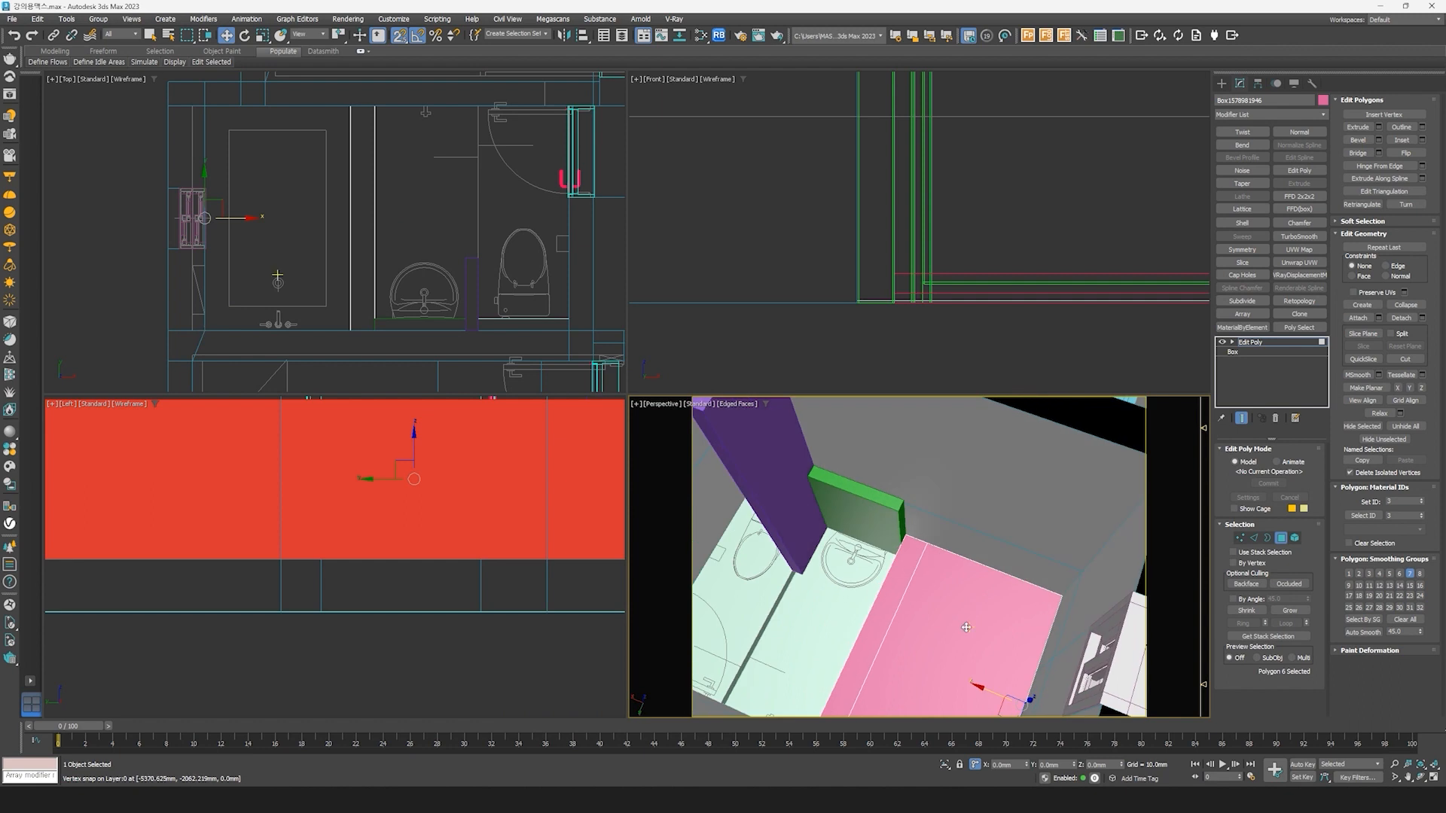
{"action": "left_click", "coordinate": [971, 628]}
{"action": "left_click", "coordinate": [1379, 127]}
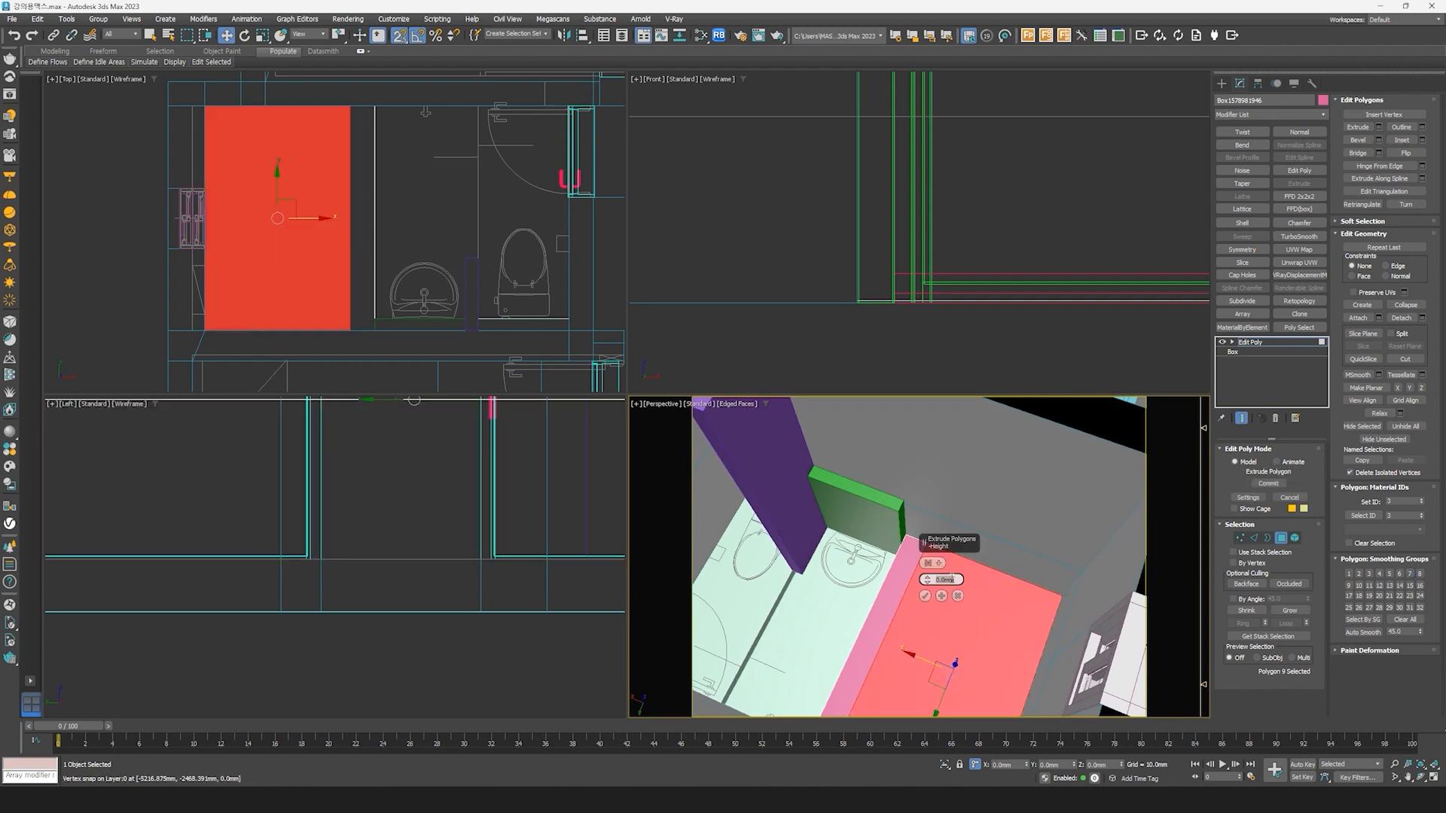
{"action": "type", "text": "300"}
{"action": "key", "text": "Return"}
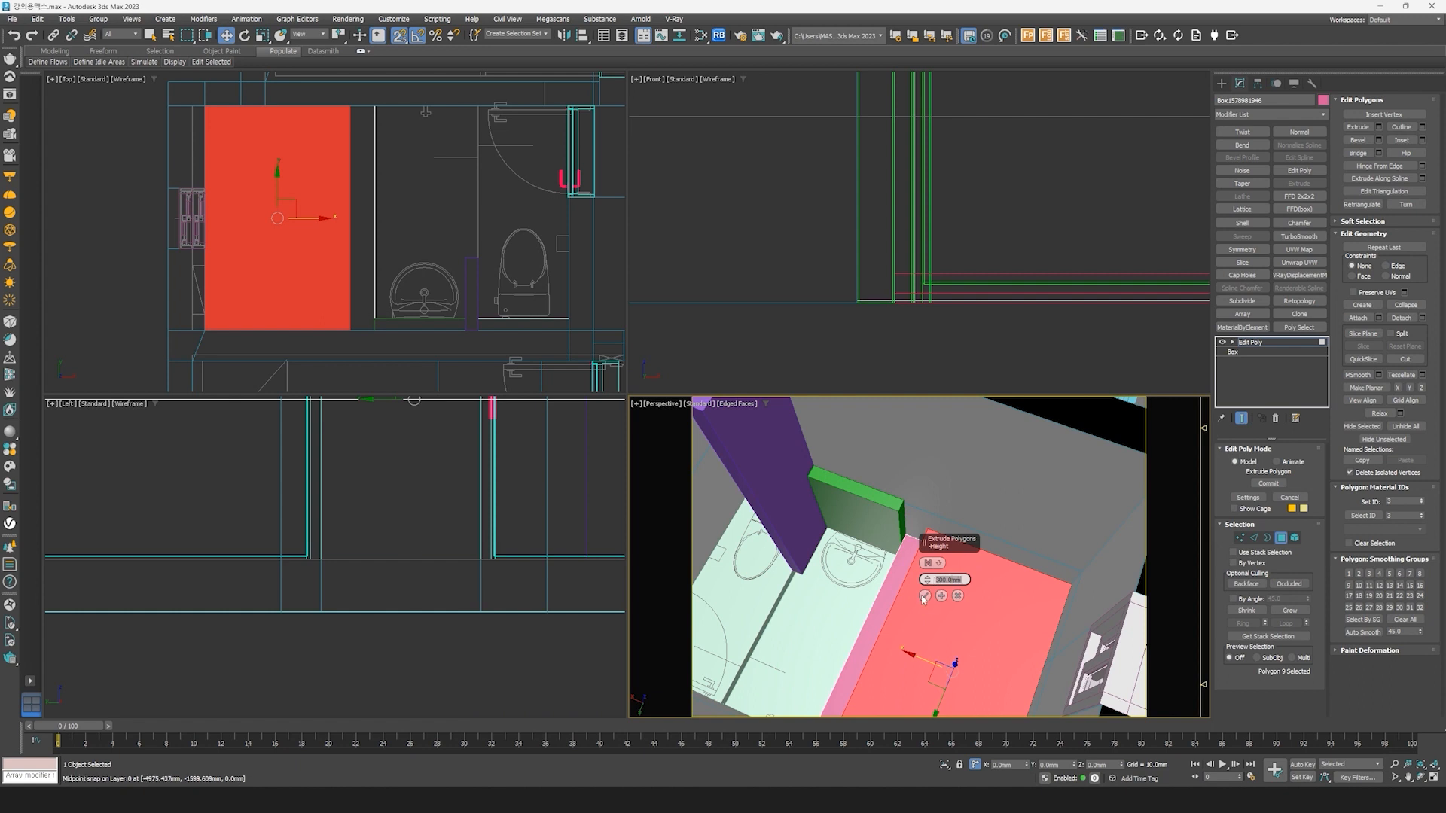
{"action": "left_click", "coordinate": [930, 593]}
Step: Inset the raised bathtub top polygon by 200 mm to form the rim
{"action": "middle_click_drag", "start_coordinate": [931, 593], "coordinate": [889, 557], "text": "alt"}
{"action": "middle_click_drag", "start_coordinate": [348, 156], "coordinate": [380, 170]}
{"action": "left_click", "coordinate": [1422, 140]}
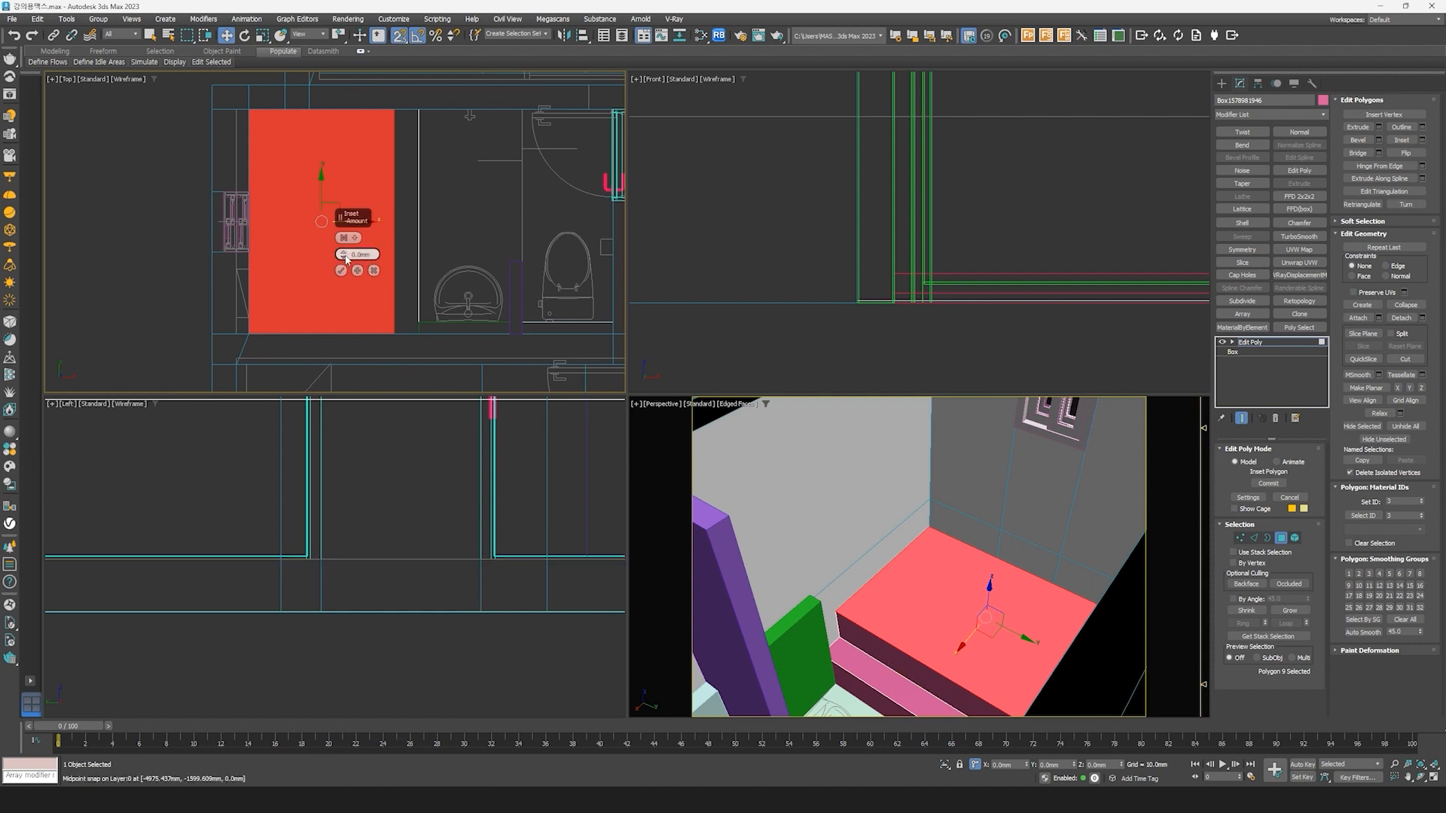
{"action": "left_click_drag", "start_coordinate": [343, 254], "coordinate": [345, 233]}
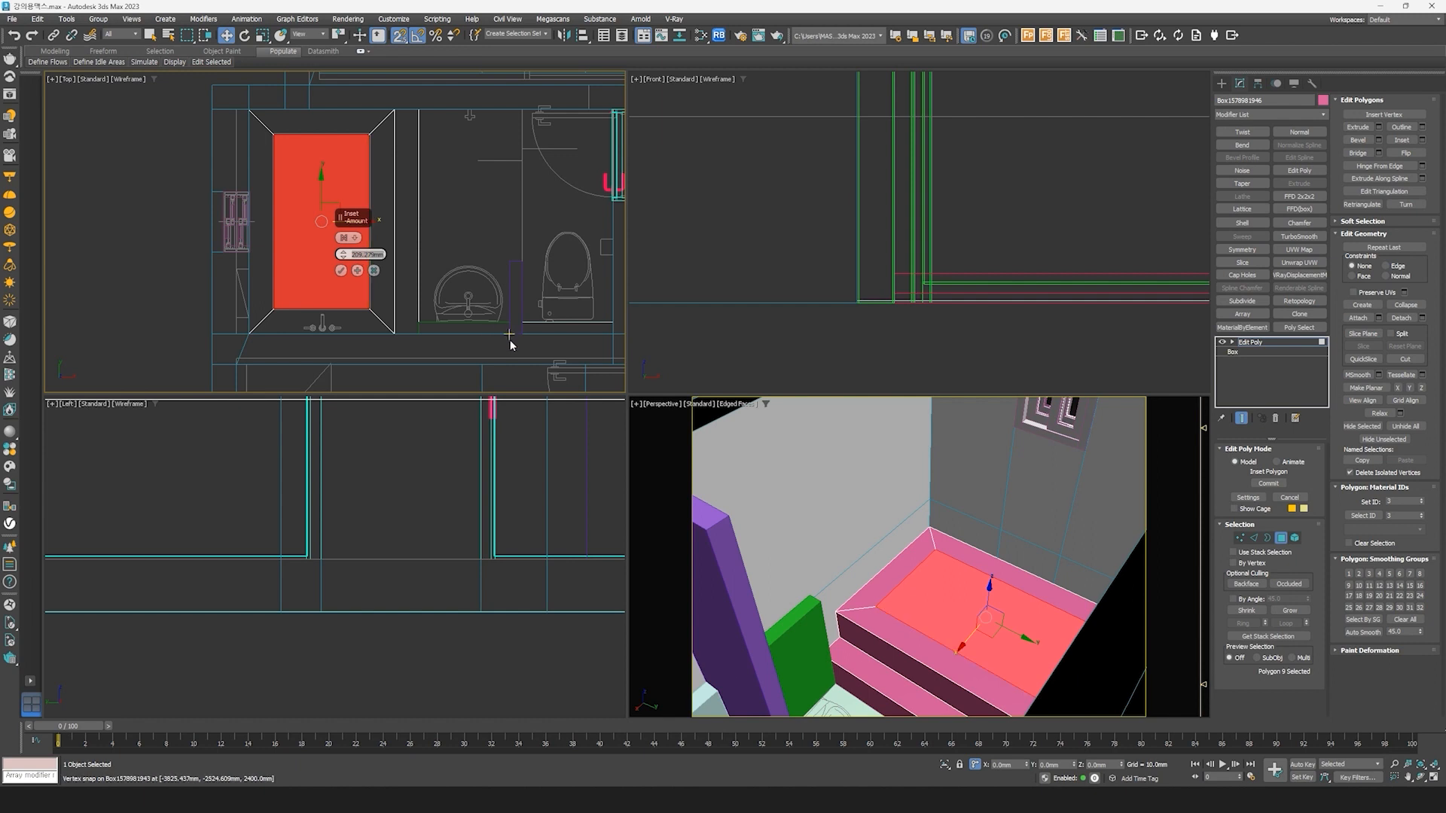
{"action": "type", "text": "200"}
{"action": "key", "text": "Return"}
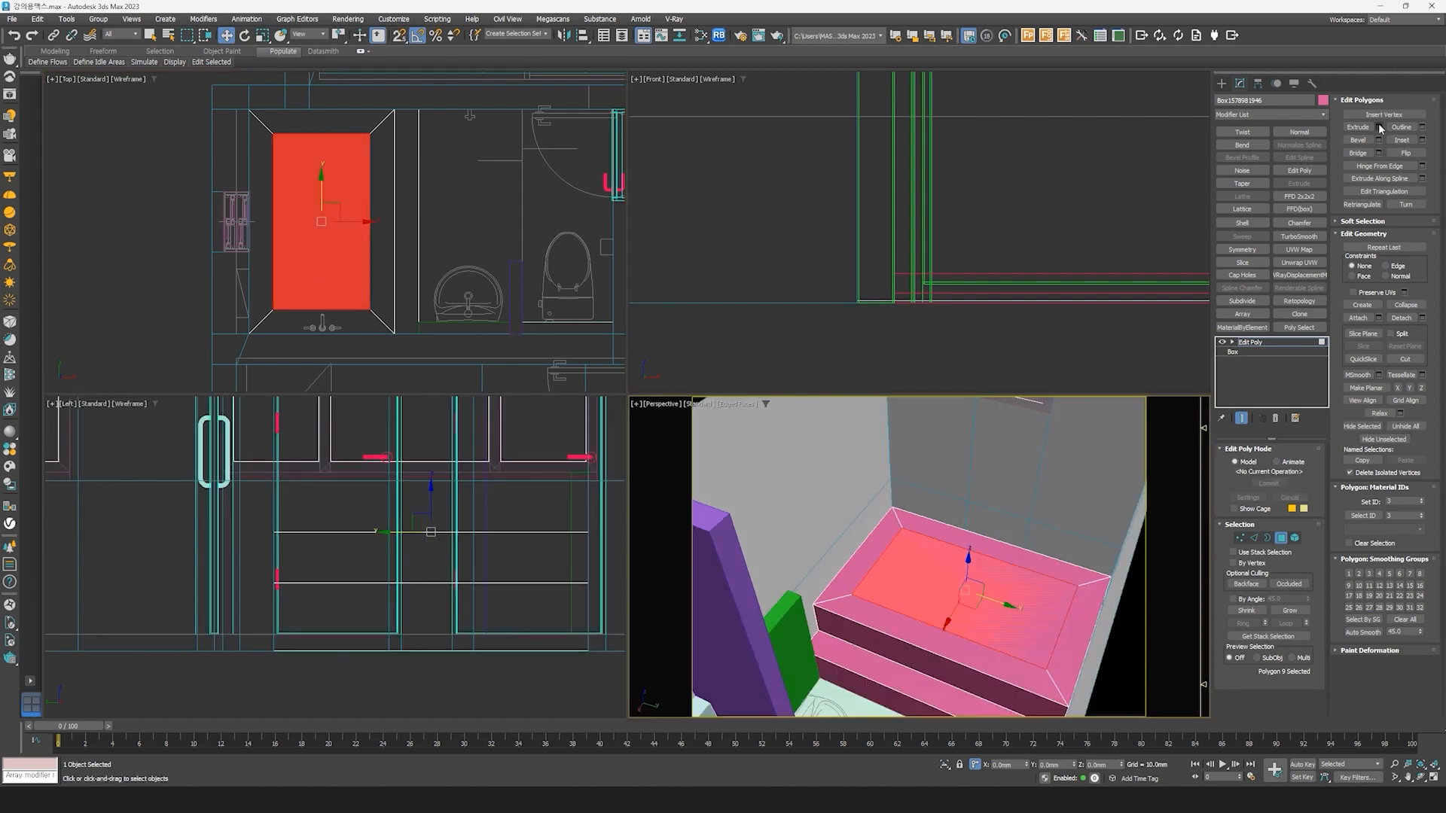
Step: Extrude the inset polygon by -500 mm to hollow out the bathtub and leave polygon editing
{"action": "left_click", "coordinate": [1379, 127]}
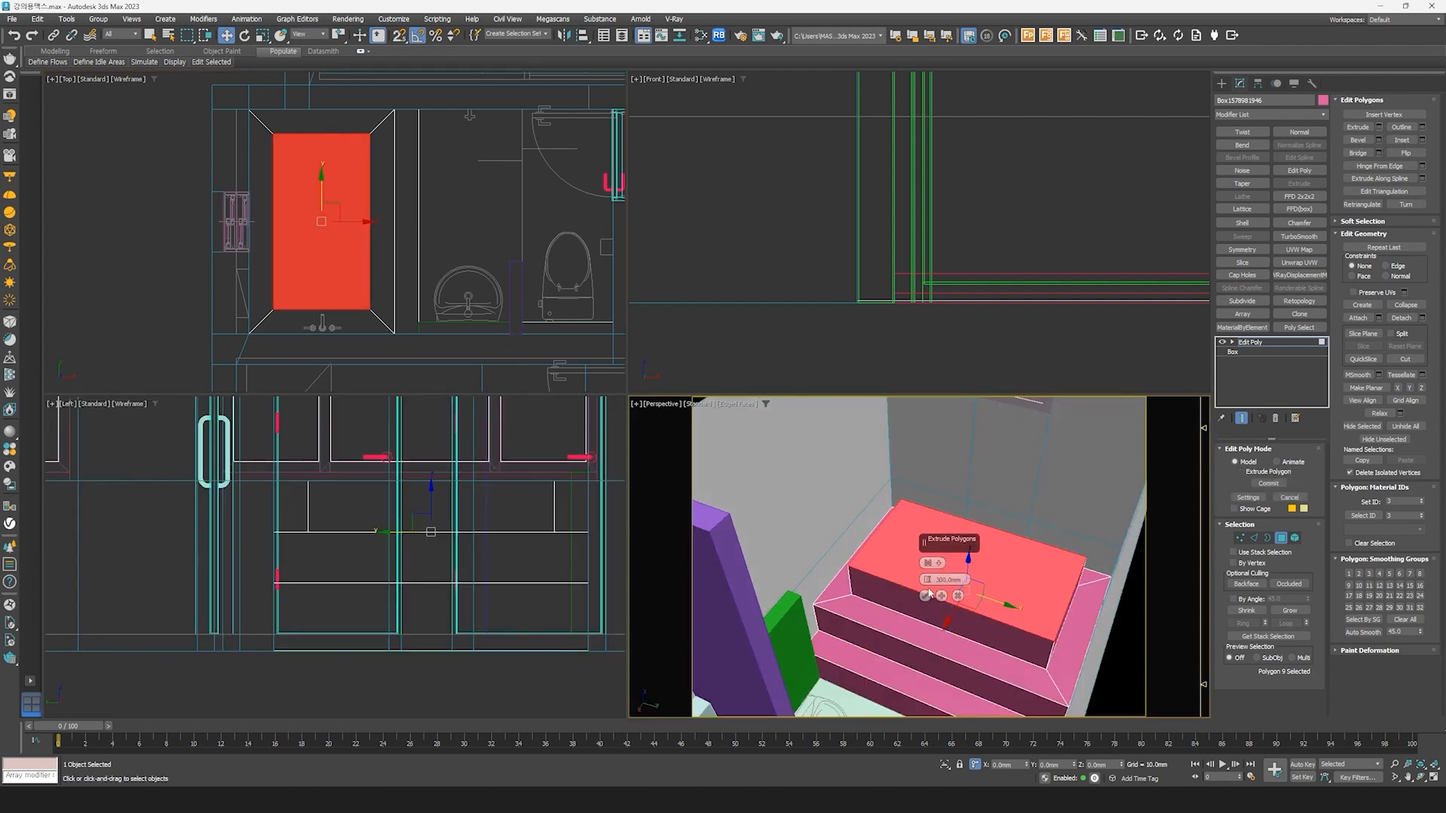
{"action": "left_click", "coordinate": [945, 579]}
{"action": "type", "text": "-500"}
{"action": "key", "text": "Return"}
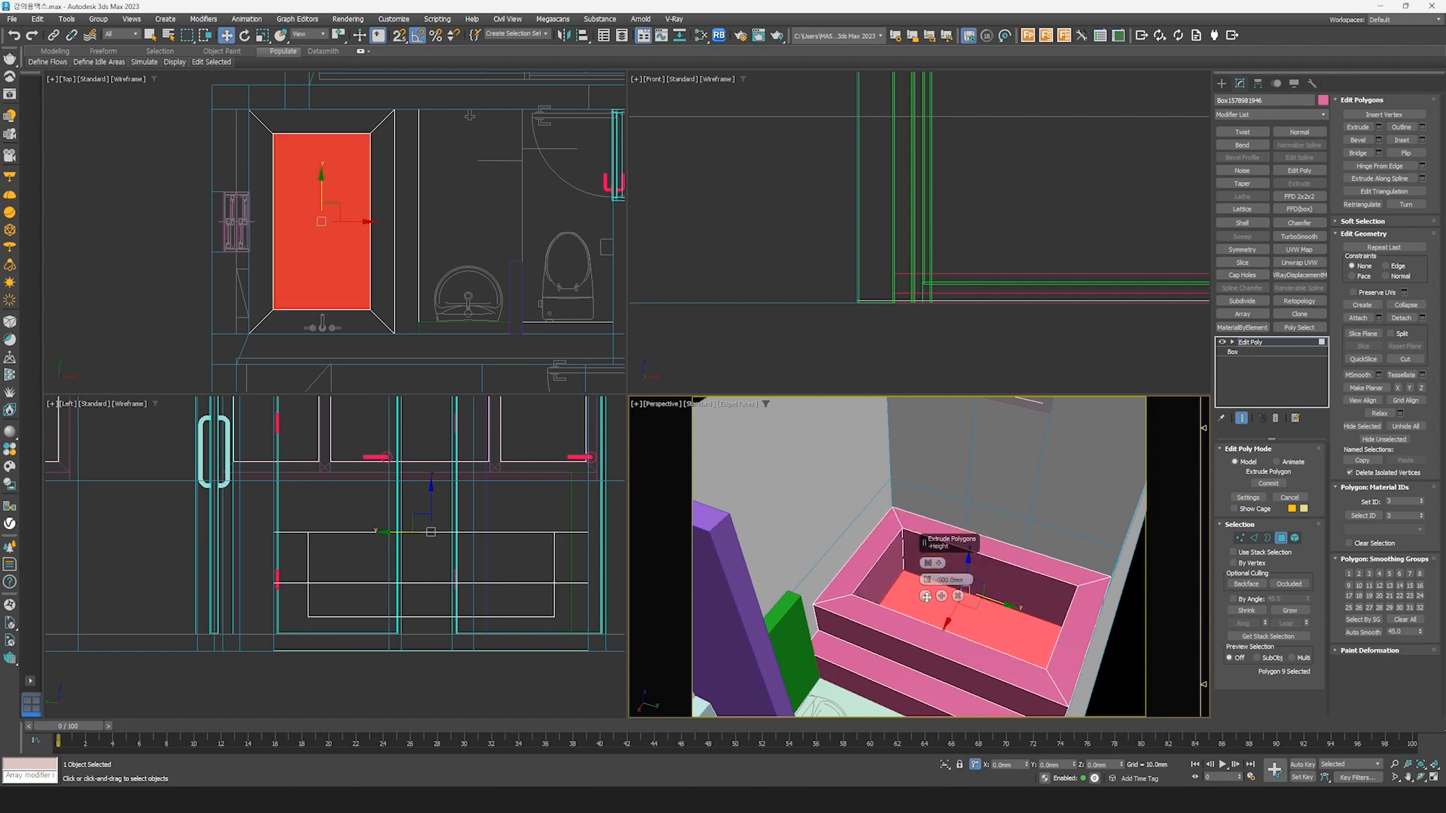
{"action": "left_click", "coordinate": [926, 596]}
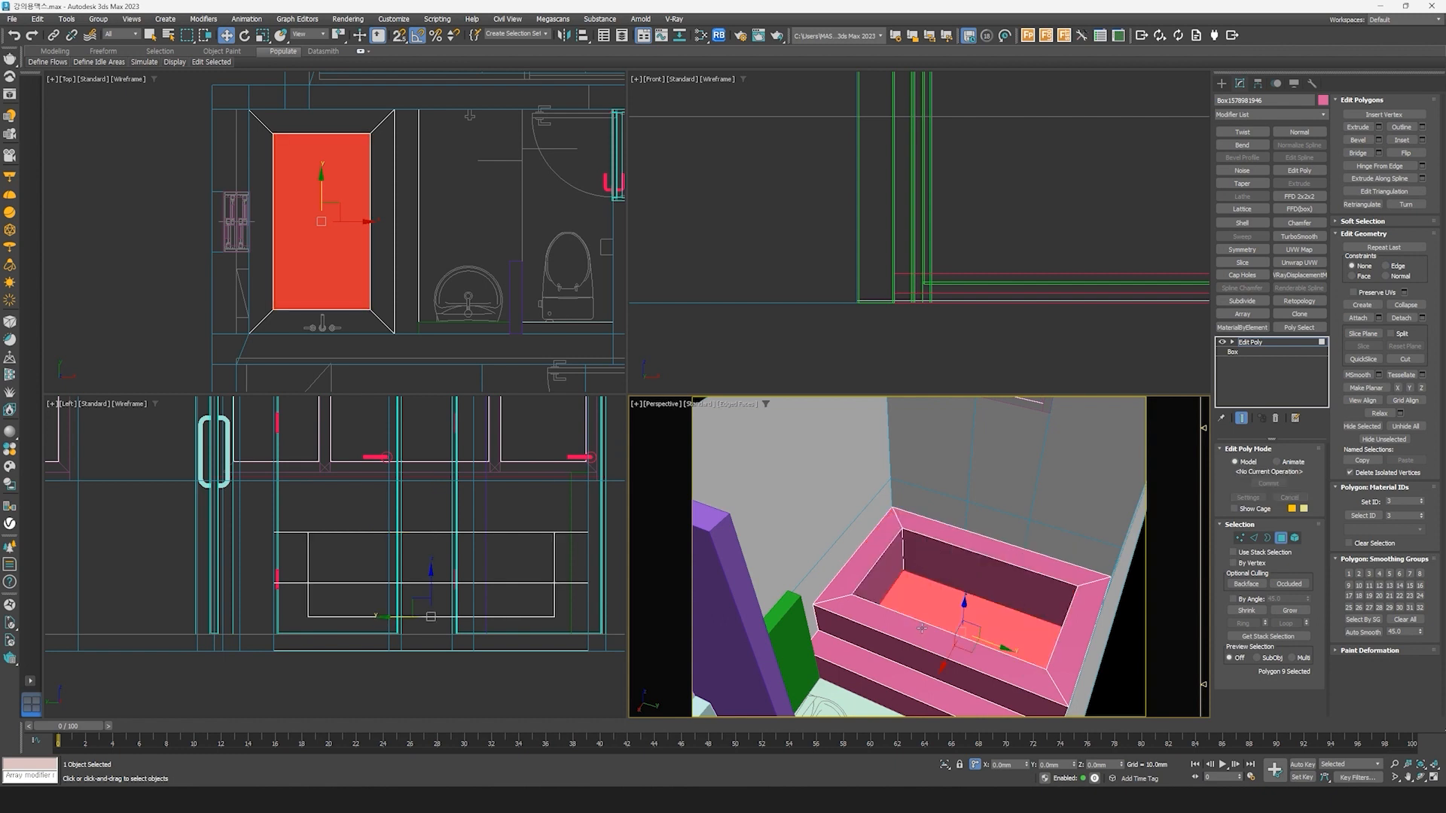
{"action": "key", "text": "4"}
Step: Select the apartment walls object in an enlarged perspective view and pick the inner polygons of the bathroom's long wall
{"action": "scroll", "coordinate": [921, 628], "scroll_direction": "down", "scroll_amount": 4}
{"action": "middle_click_drag", "start_coordinate": [922, 628], "coordinate": [1005, 640], "text": "alt"}
{"action": "left_click", "coordinate": [1073, 584]}
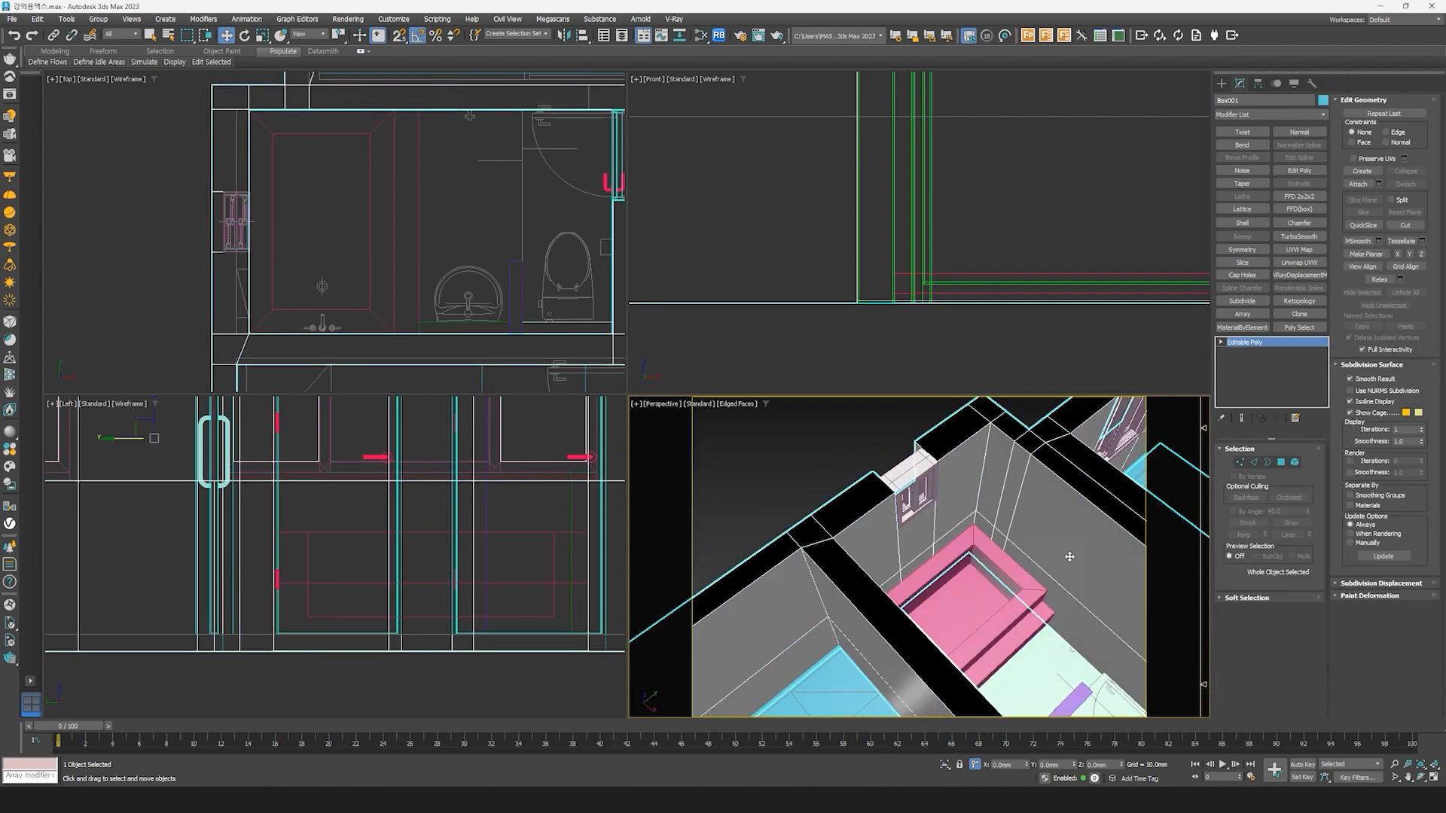
{"action": "left_click", "coordinate": [1433, 780]}
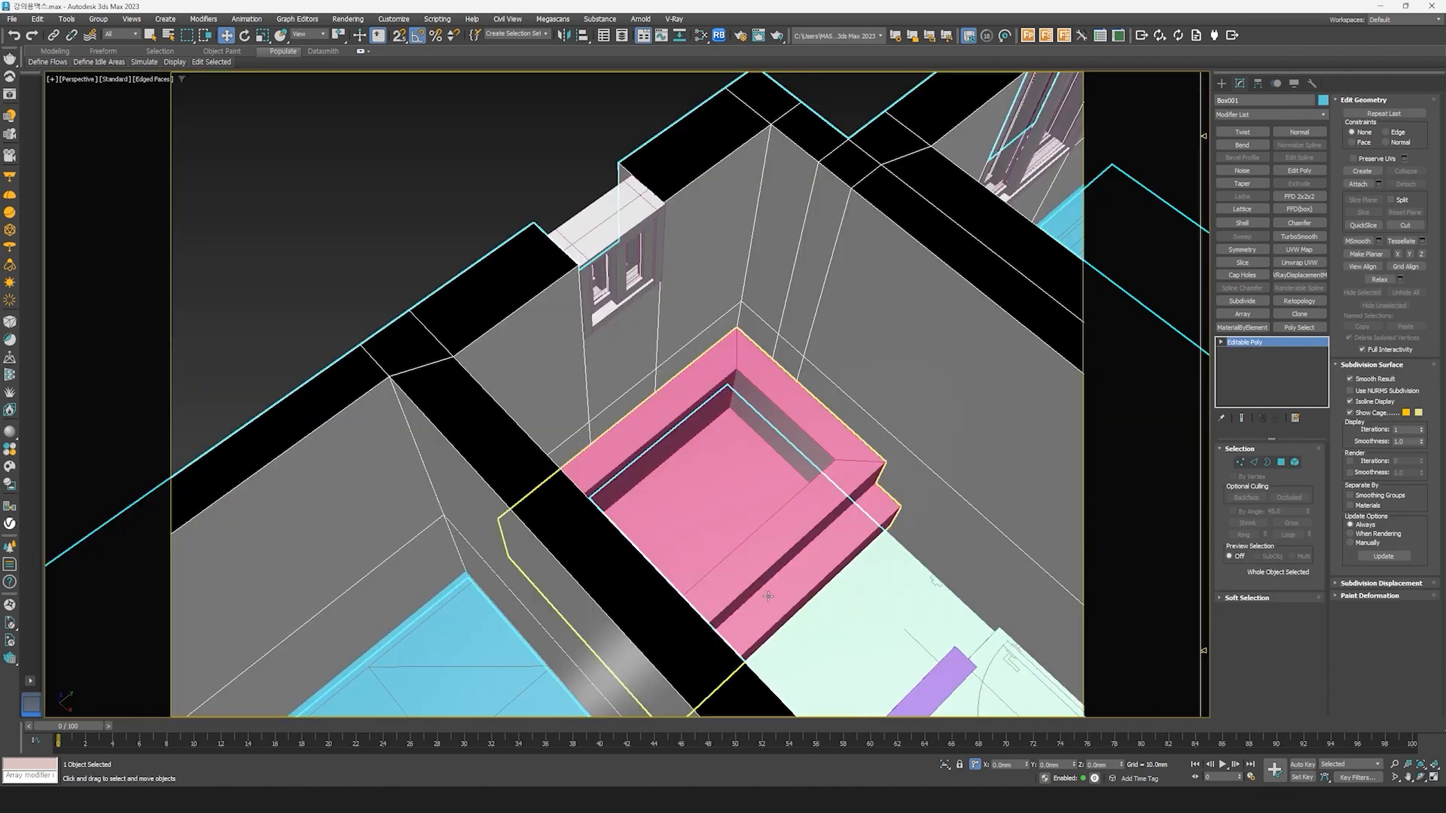
{"action": "middle_click_drag", "start_coordinate": [742, 580], "coordinate": [742, 329], "text": "alt"}
{"action": "scroll", "coordinate": [742, 328], "scroll_direction": "down", "scroll_amount": 2}
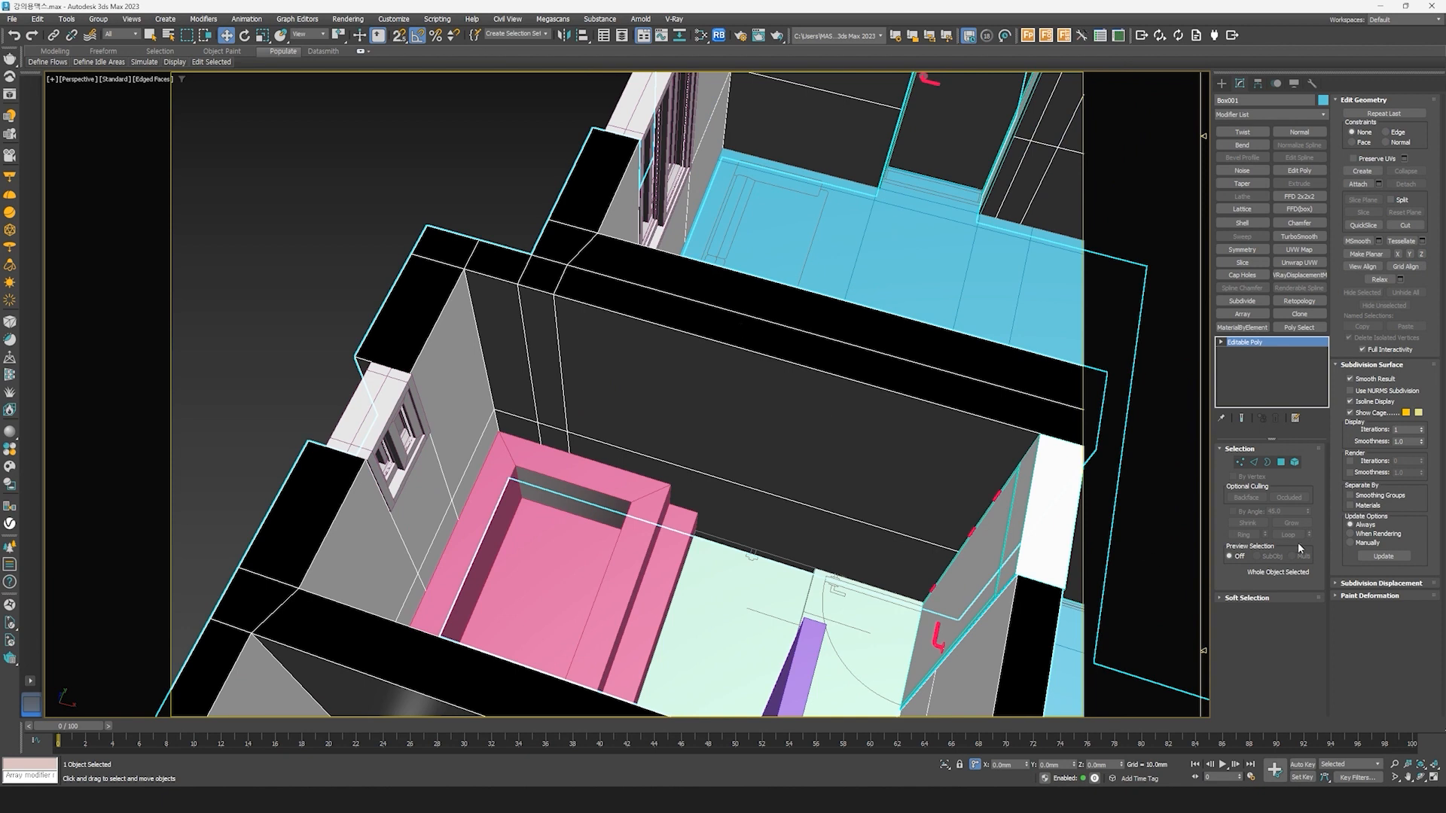
{"action": "left_click", "coordinate": [1282, 463]}
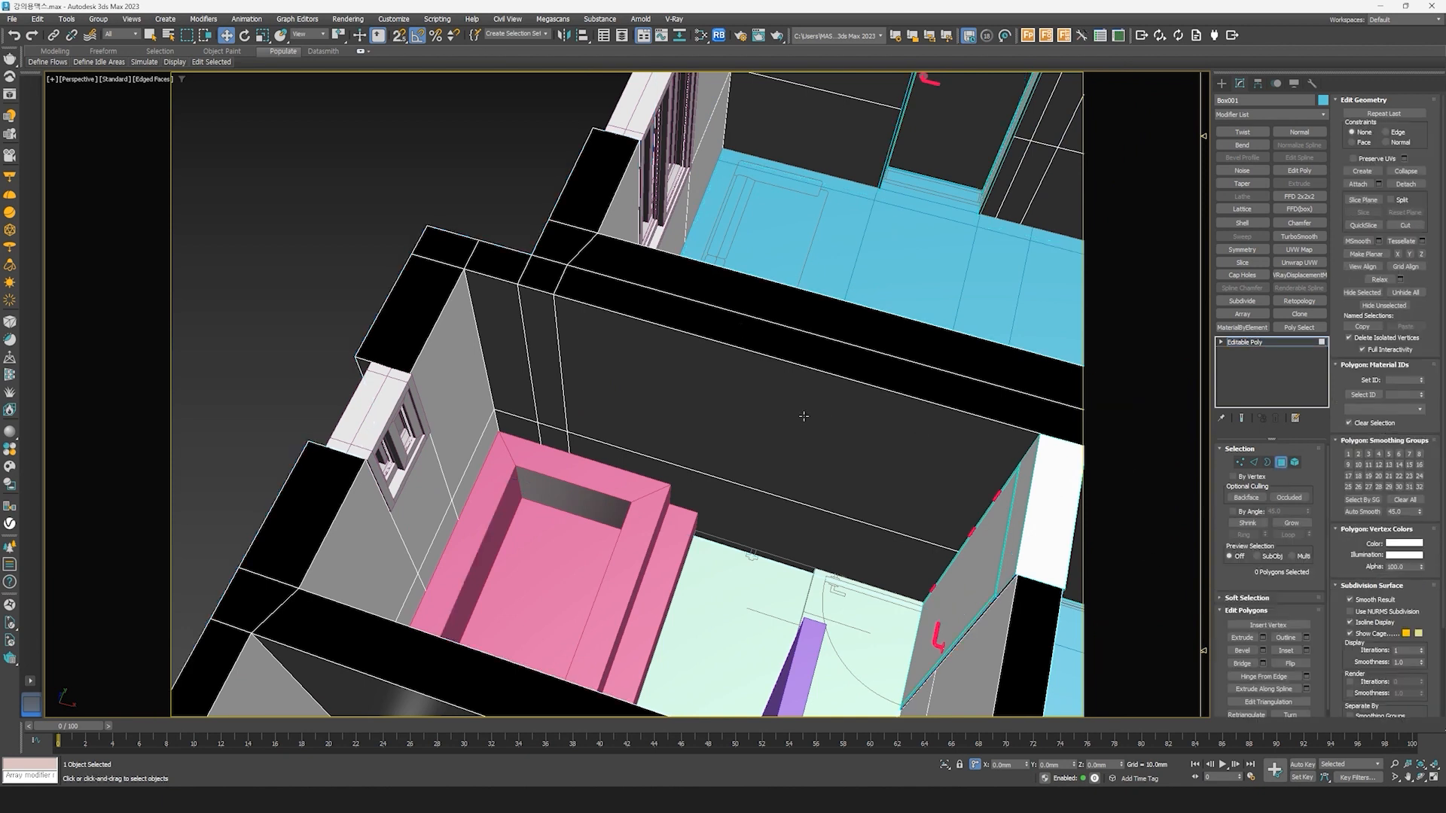
{"action": "left_click", "coordinate": [866, 475]}
{"action": "left_click", "coordinate": [817, 528], "text": "ctrl"}
{"action": "left_click", "coordinate": [538, 396], "text": "ctrl"}
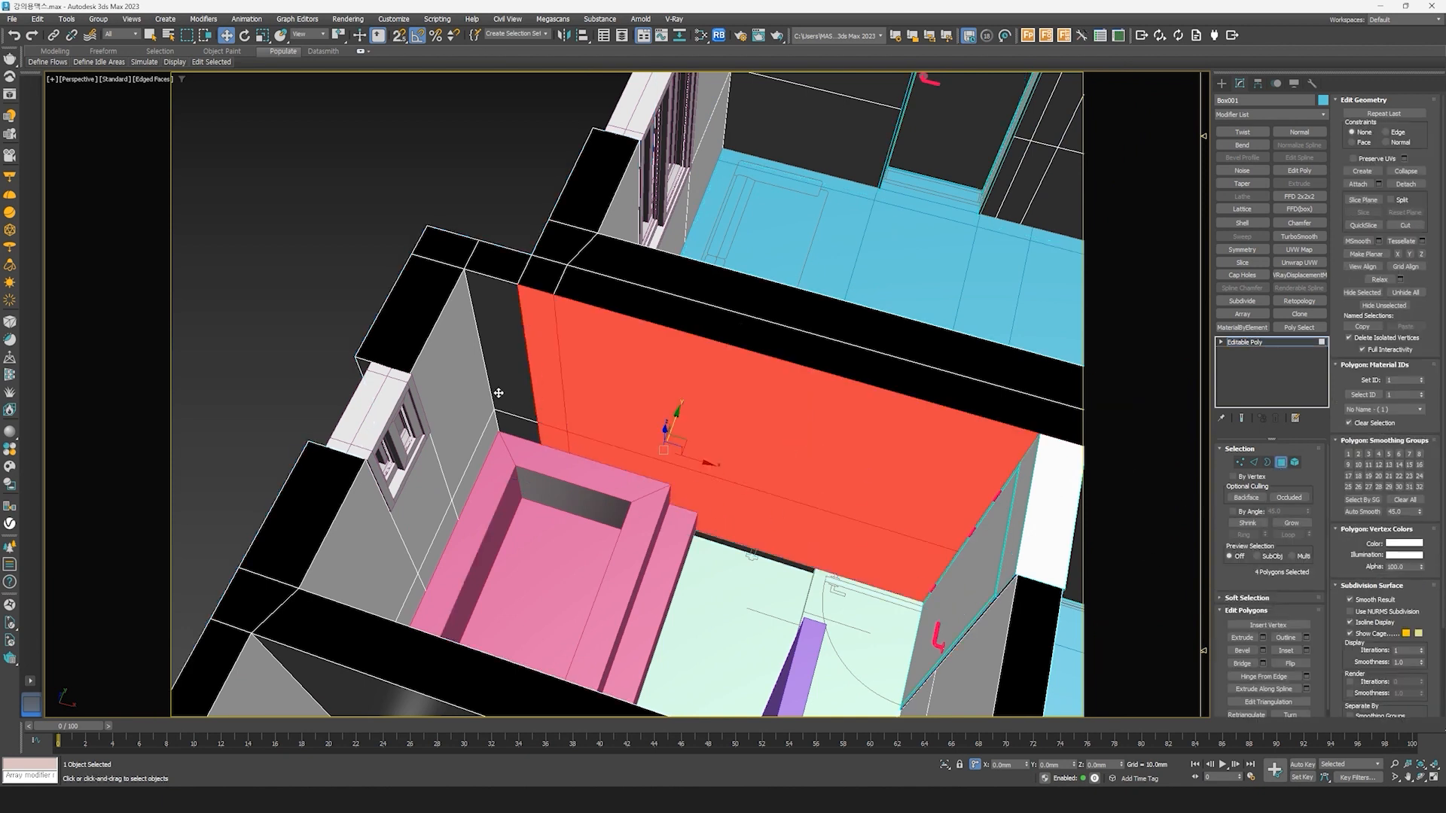
Step: Add the bathroom's corner and window wall polygons to the selection
{"action": "left_click", "coordinate": [495, 395], "text": "ctrl"}
{"action": "left_click", "coordinate": [486, 420], "text": "ctrl"}
{"action": "left_click", "coordinate": [433, 519], "text": "ctrl"}
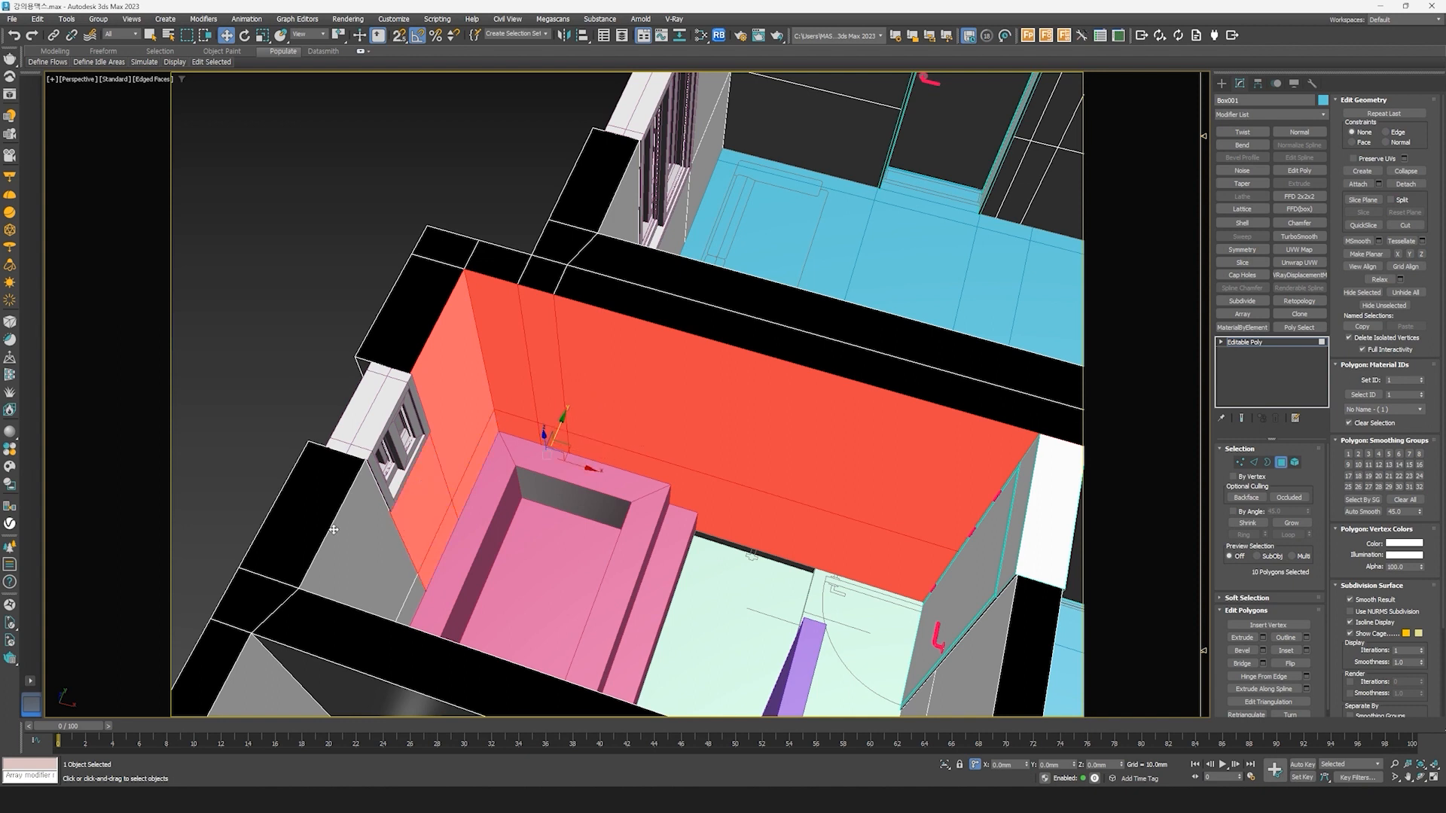
{"action": "left_click", "coordinate": [412, 598], "text": "ctrl"}
{"action": "middle_click_drag", "start_coordinate": [412, 598], "coordinate": [886, 551], "text": "alt"}
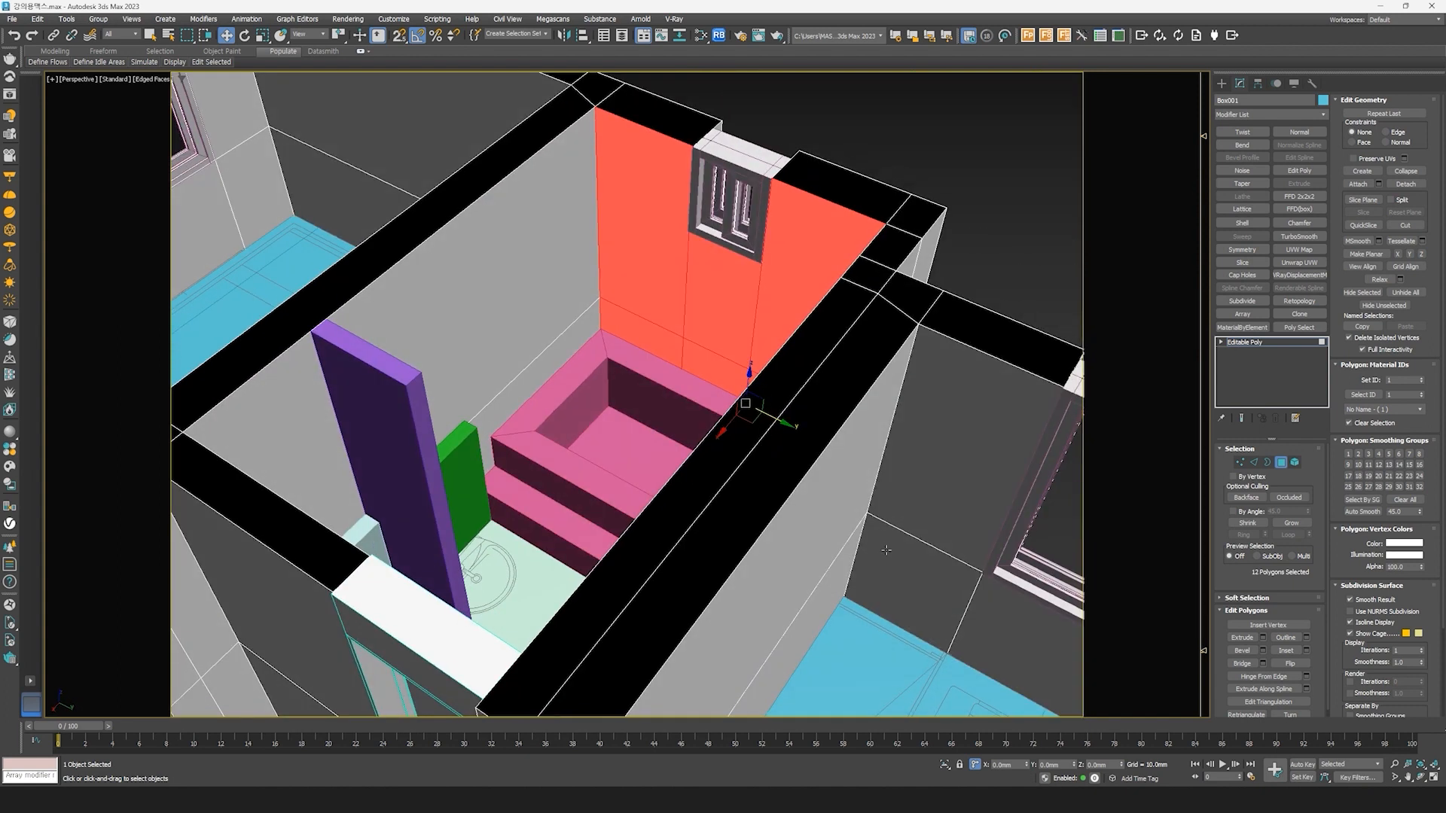
Step: Isolate the apartment walls object so the floors, bathtub and windows are hidden
{"action": "left_click", "coordinate": [946, 765]}
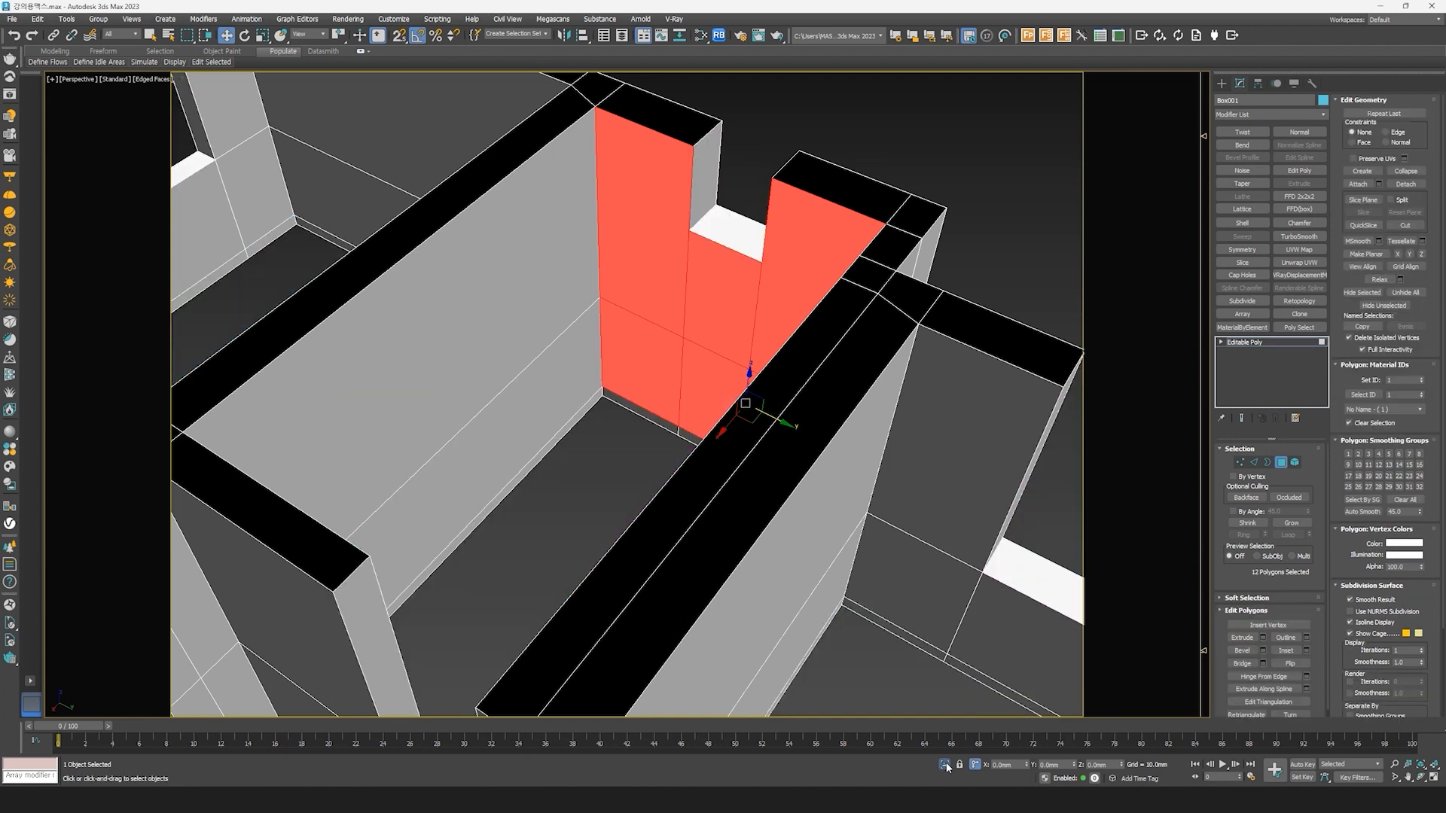
{"action": "middle_click_drag", "start_coordinate": [725, 443], "coordinate": [813, 437]}
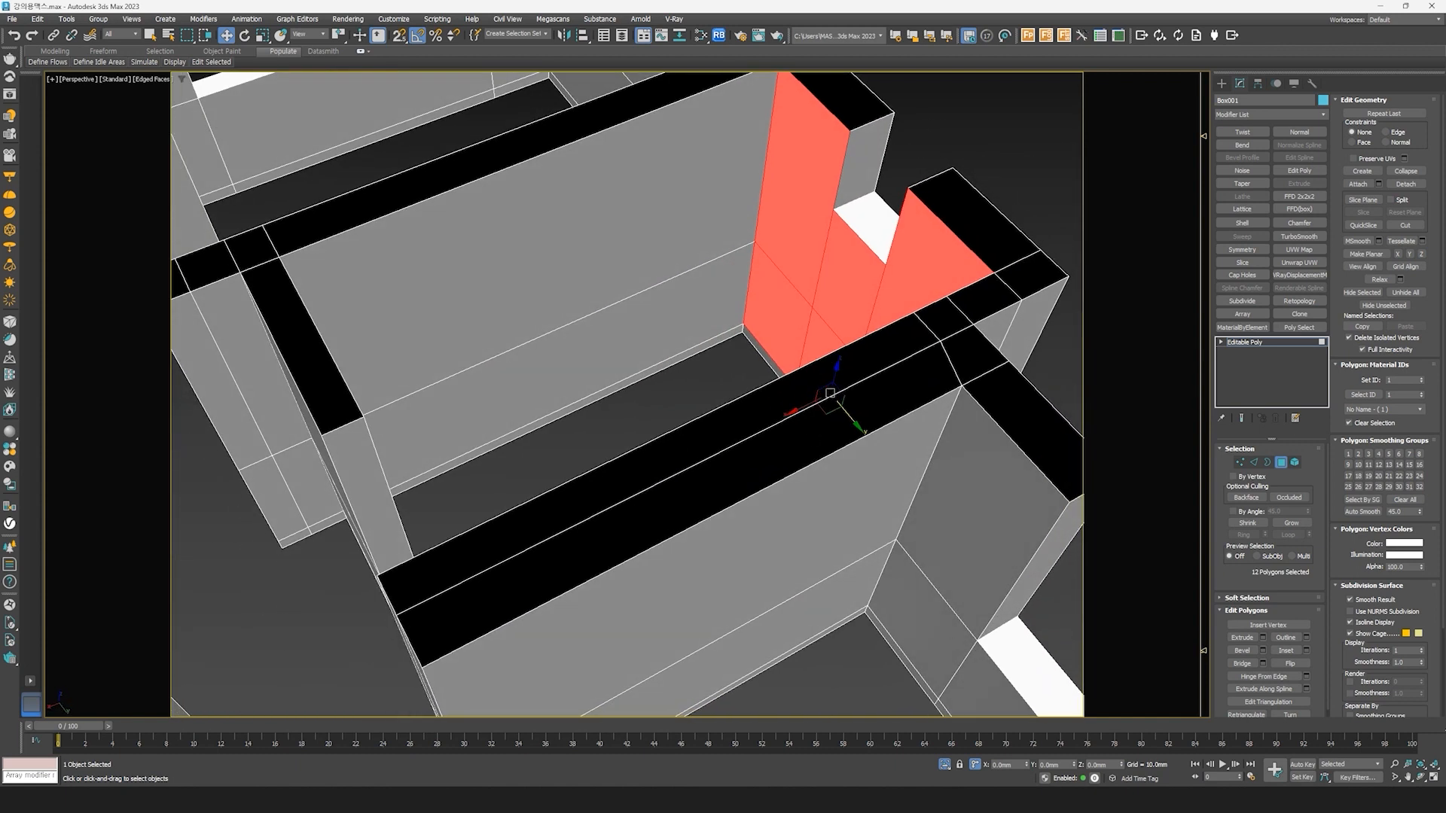
{"action": "left_click", "coordinate": [946, 768]}
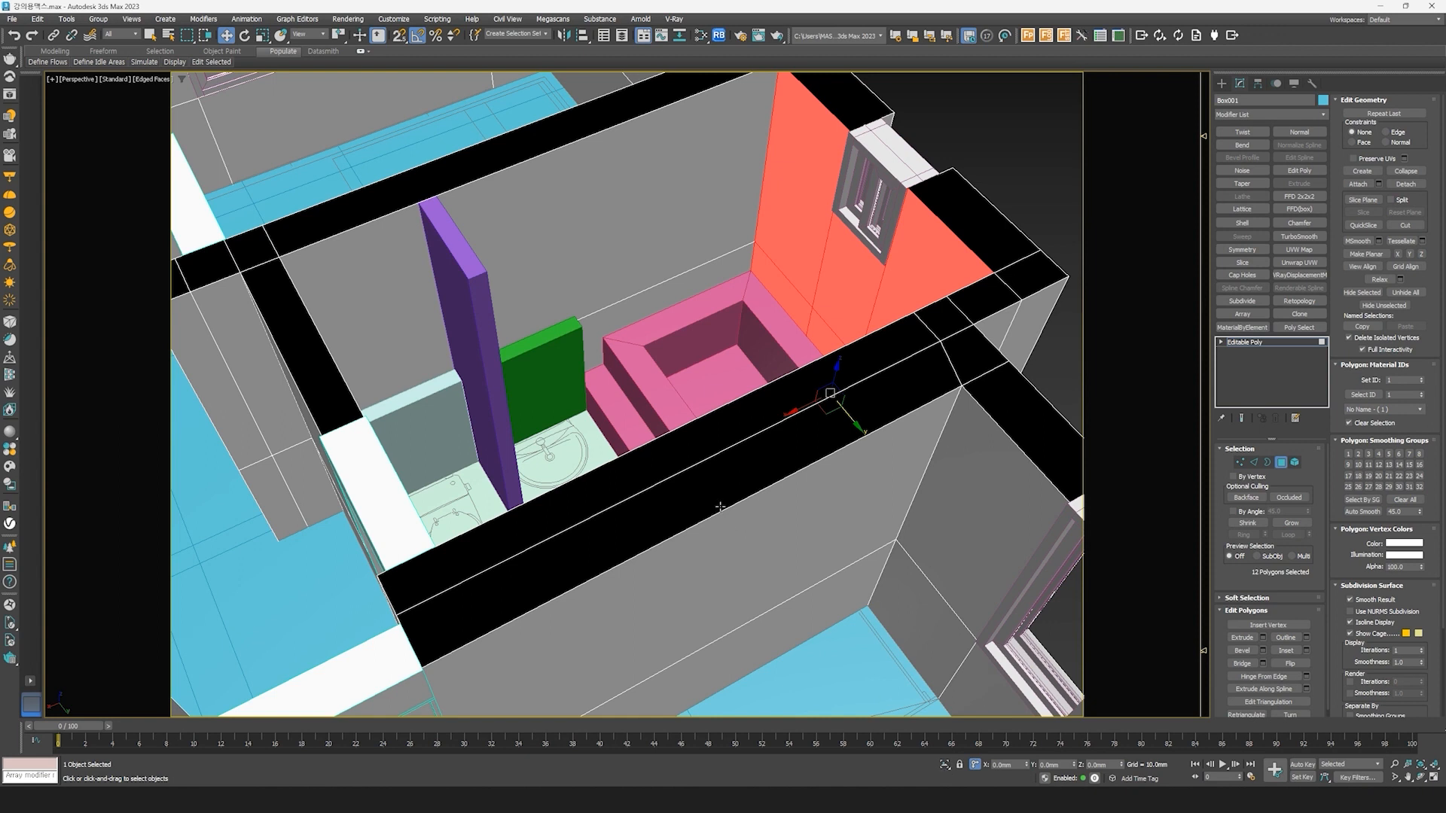
{"action": "key", "text": "alt+q"}
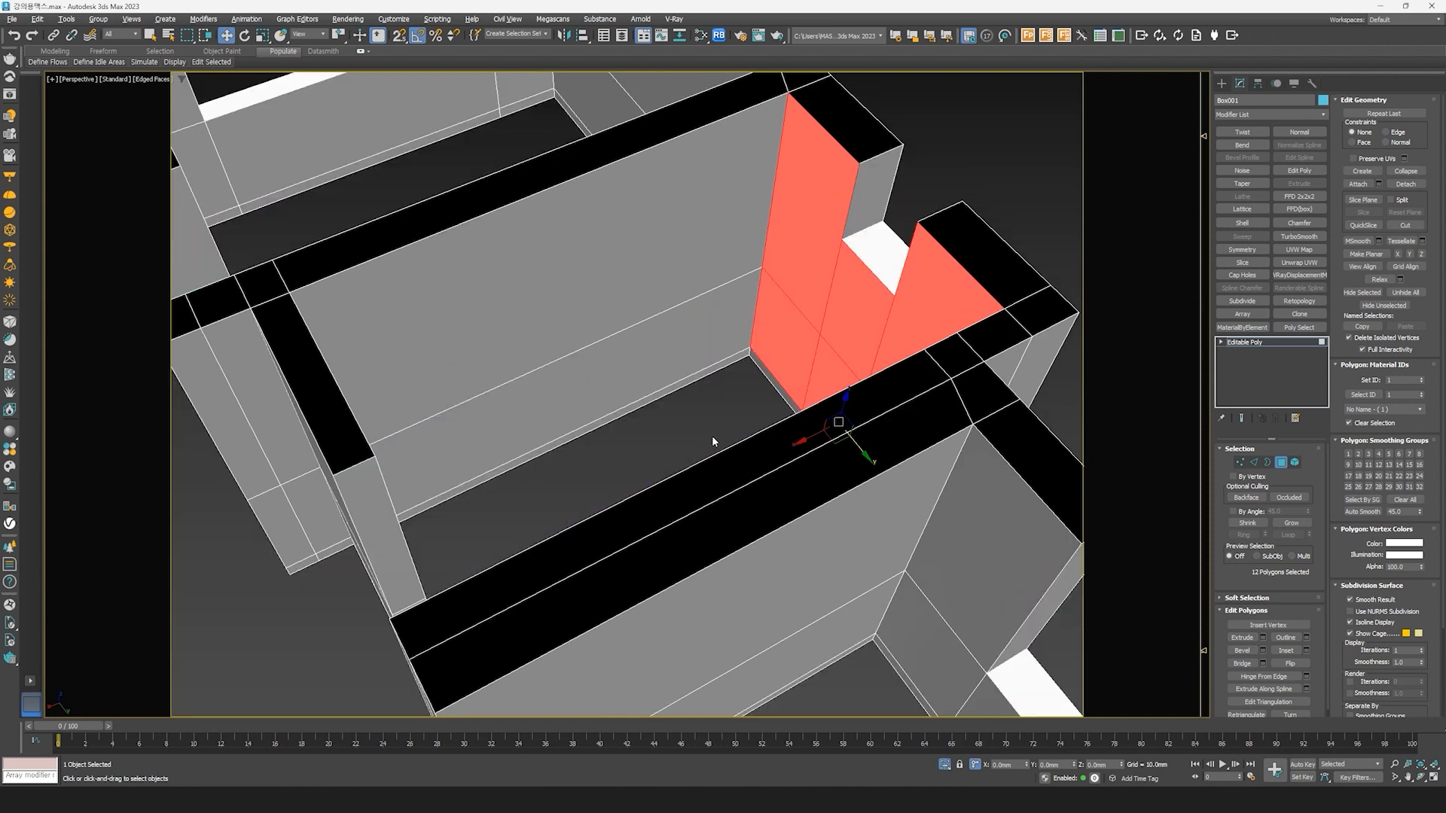
{"action": "left_click", "coordinate": [946, 766]}
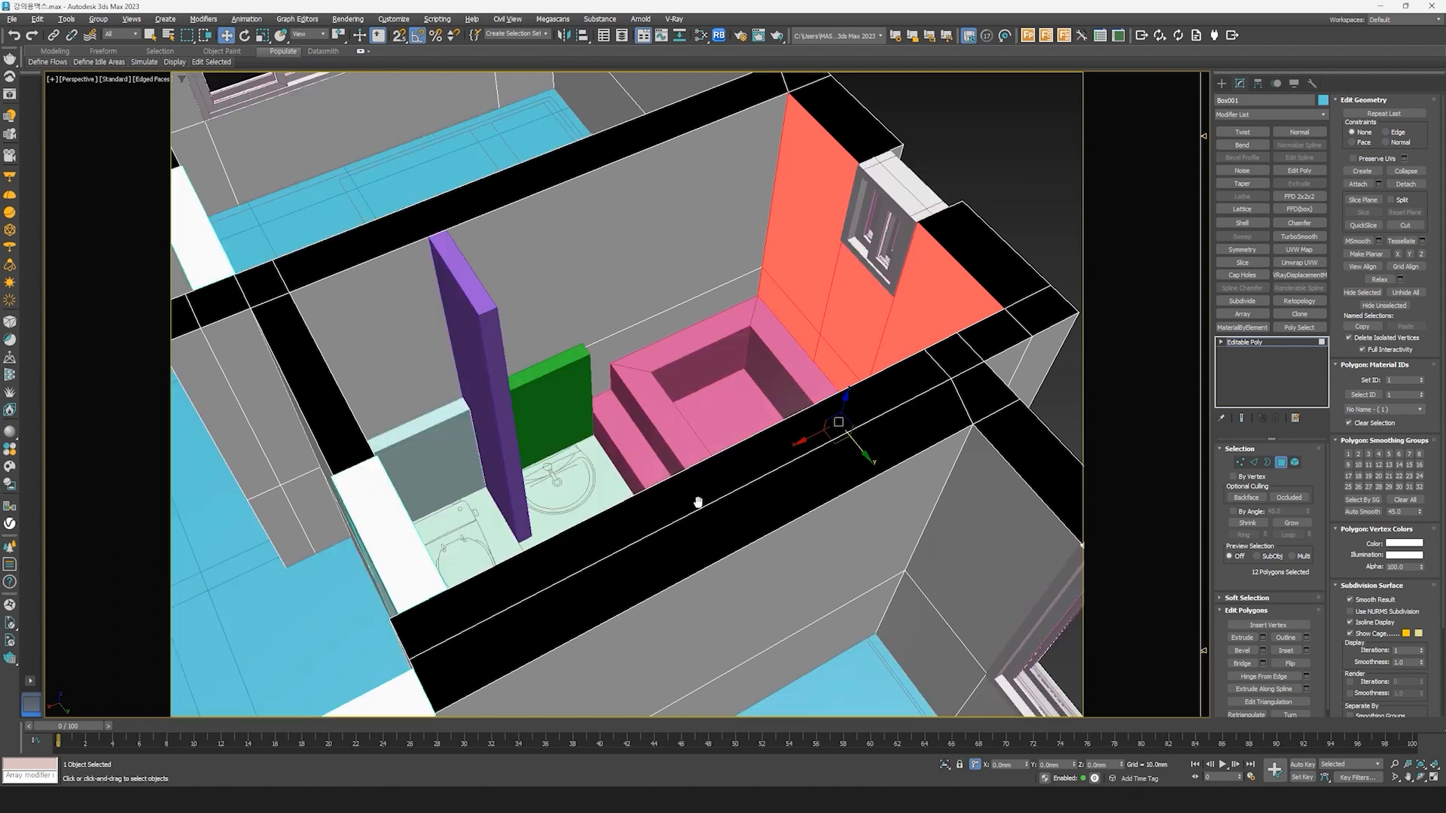
{"action": "key", "text": "alt+q"}
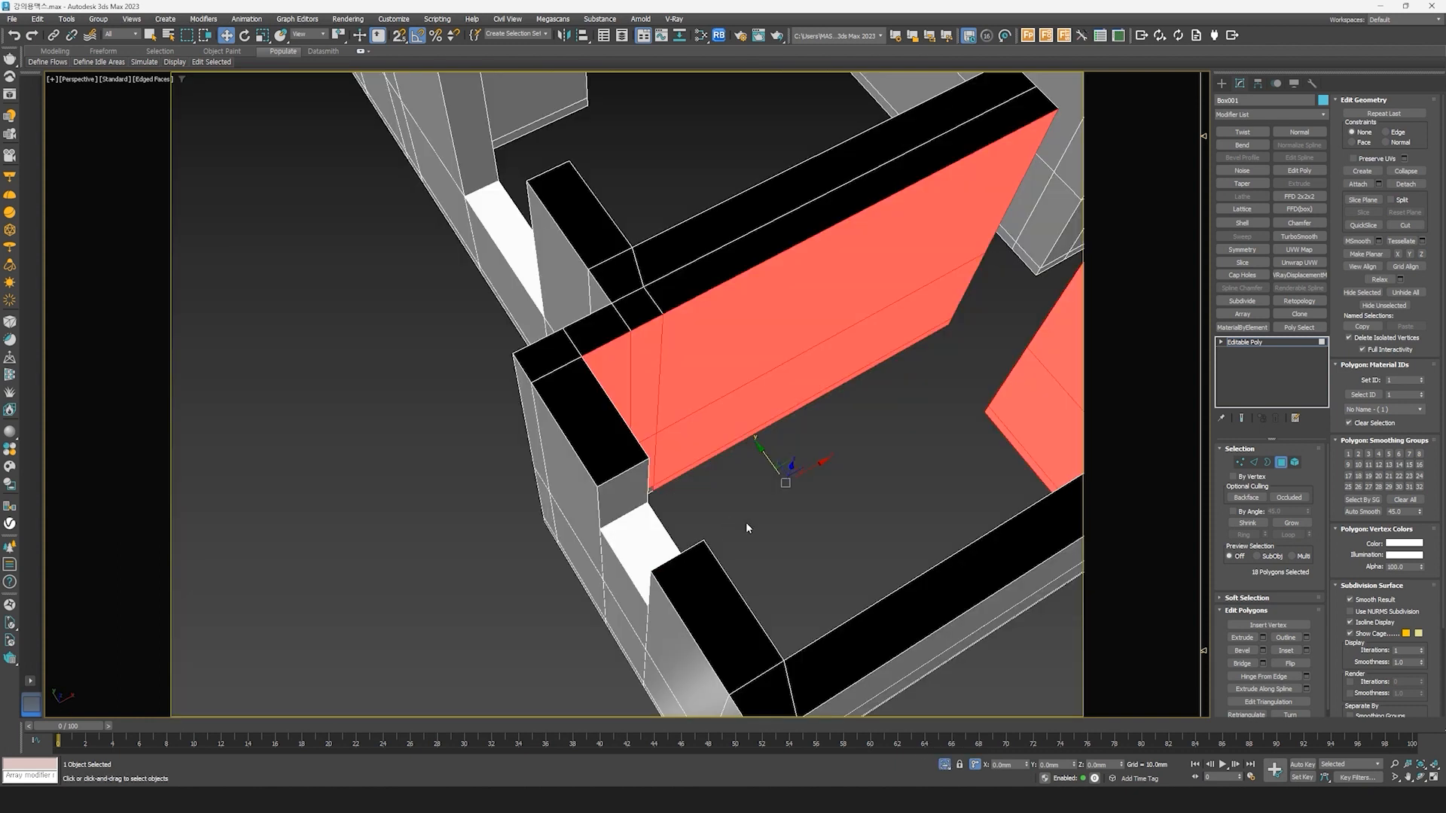
Step: Add the bathroom's remaining inner wall polygons to the selection, including the narrow strips along the floor
{"action": "middle_click_drag", "start_coordinate": [745, 521], "coordinate": [649, 476], "text": "alt"}
{"action": "left_click", "coordinate": [756, 442], "text": "ctrl"}
{"action": "left_click", "coordinate": [730, 428], "text": "ctrl"}
{"action": "left_click", "coordinate": [685, 443], "text": "ctrl"}
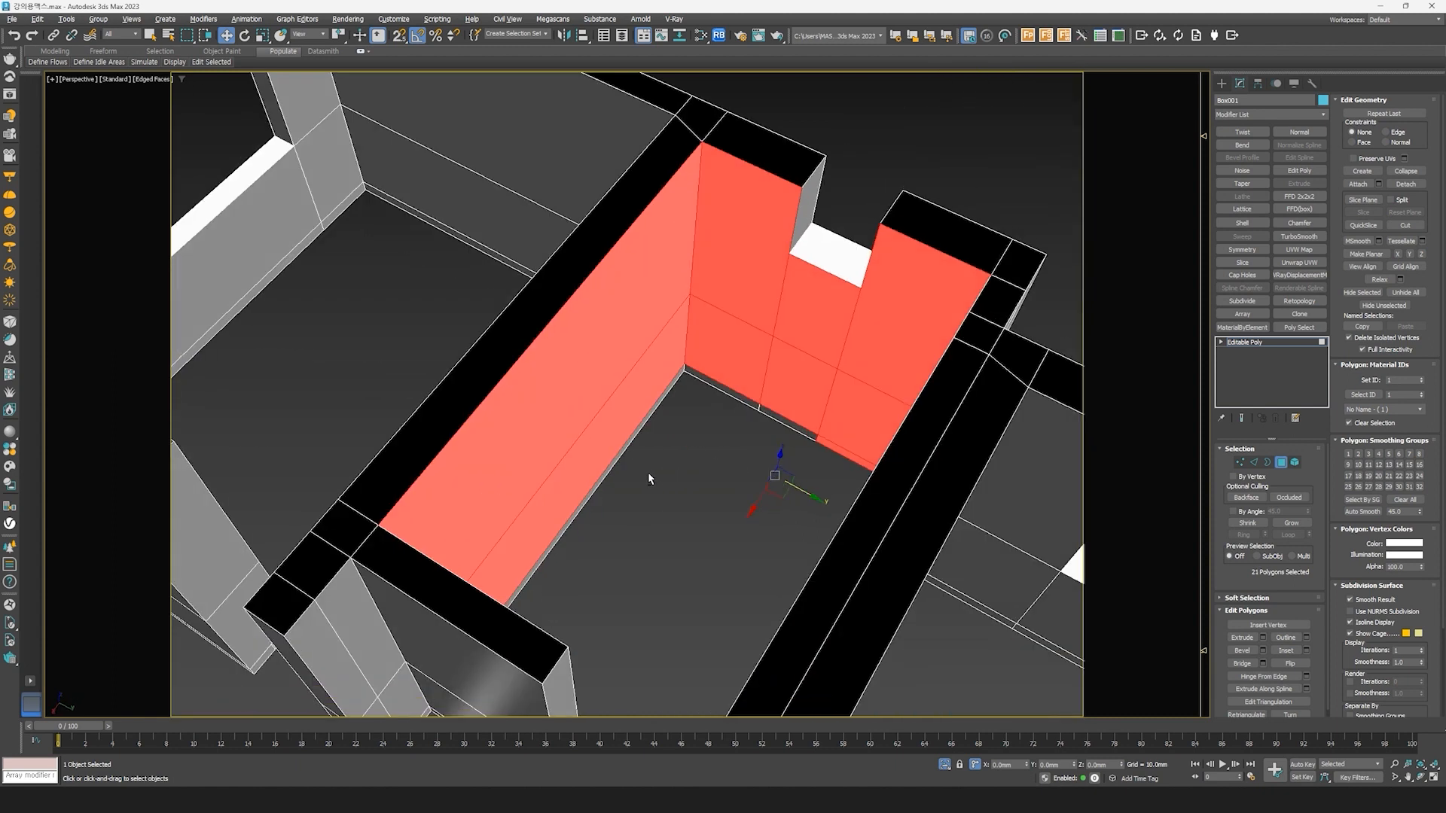
{"action": "left_click", "coordinate": [773, 414], "text": "ctrl"}
{"action": "left_click", "coordinate": [742, 398], "text": "ctrl"}
{"action": "middle_click_drag", "start_coordinate": [734, 460], "coordinate": [623, 441], "text": "alt"}
{"action": "left_click", "coordinate": [700, 386], "text": "ctrl"}
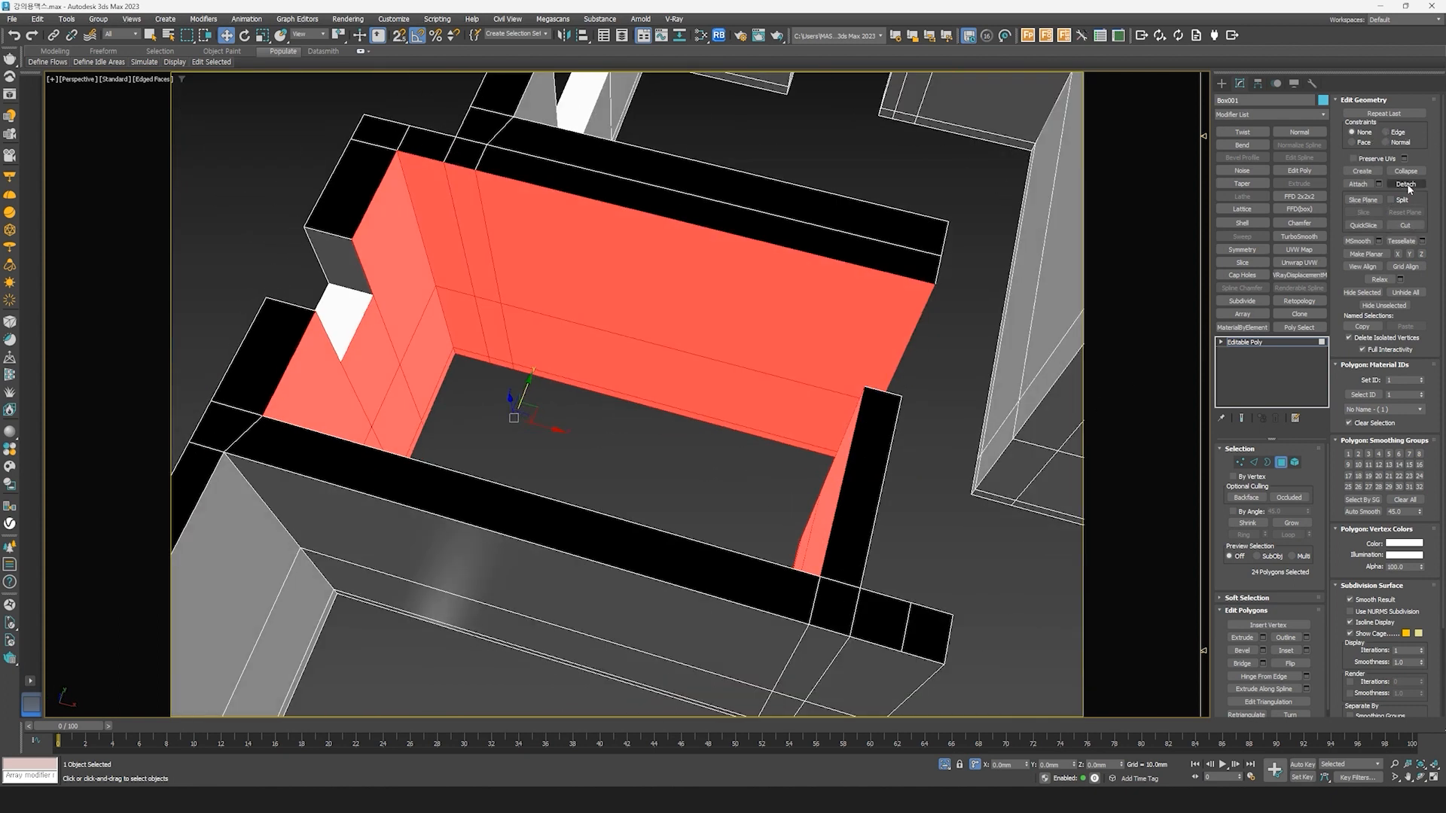
Step: Detach the selected bathroom wall polygons as a separate object and leave polygon editing
{"action": "left_click", "coordinate": [1405, 184]}
{"action": "left_click", "coordinate": [757, 405]}
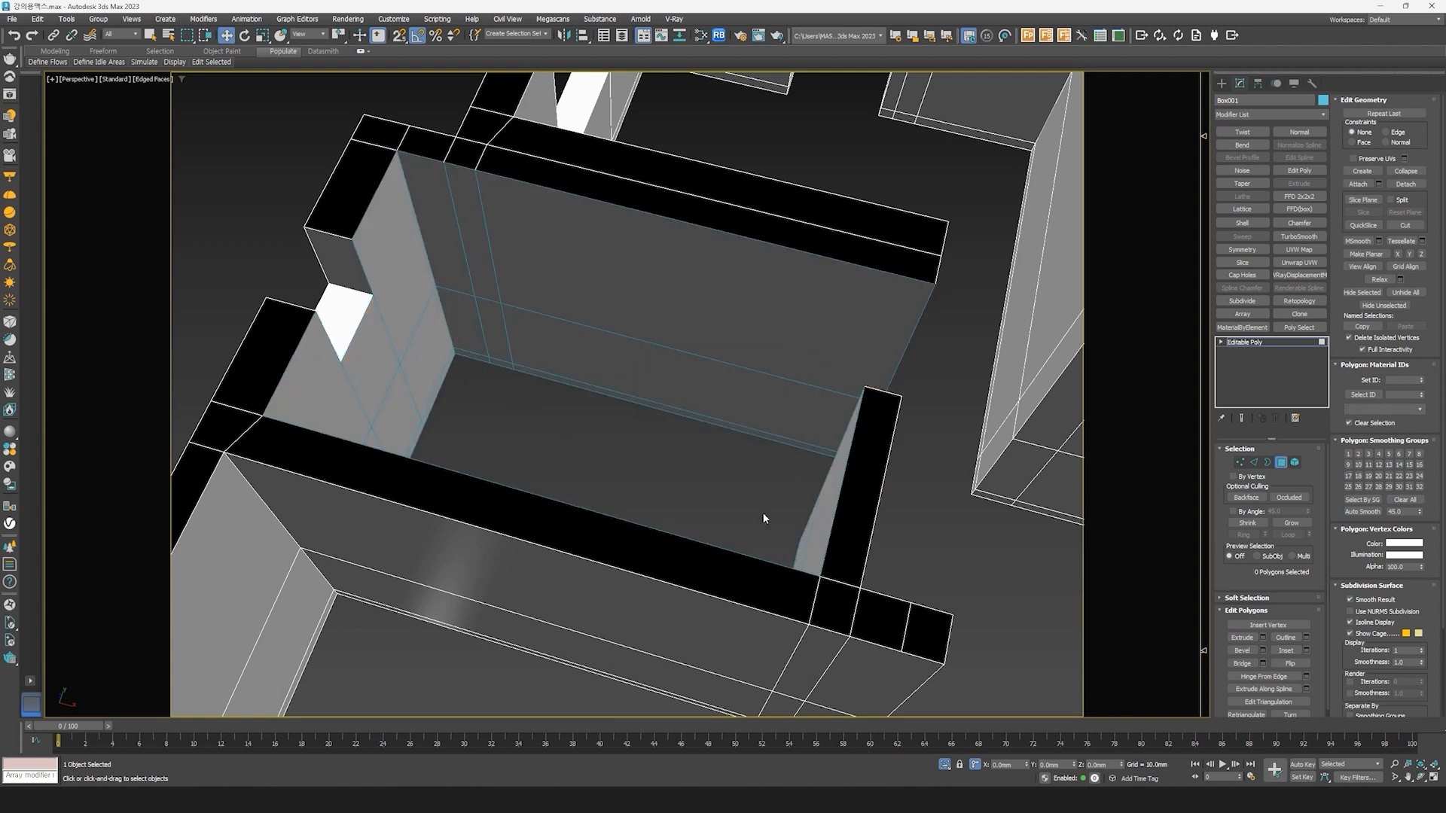
{"action": "left_click", "coordinate": [1280, 463]}
{"action": "key", "text": "ctrl"}
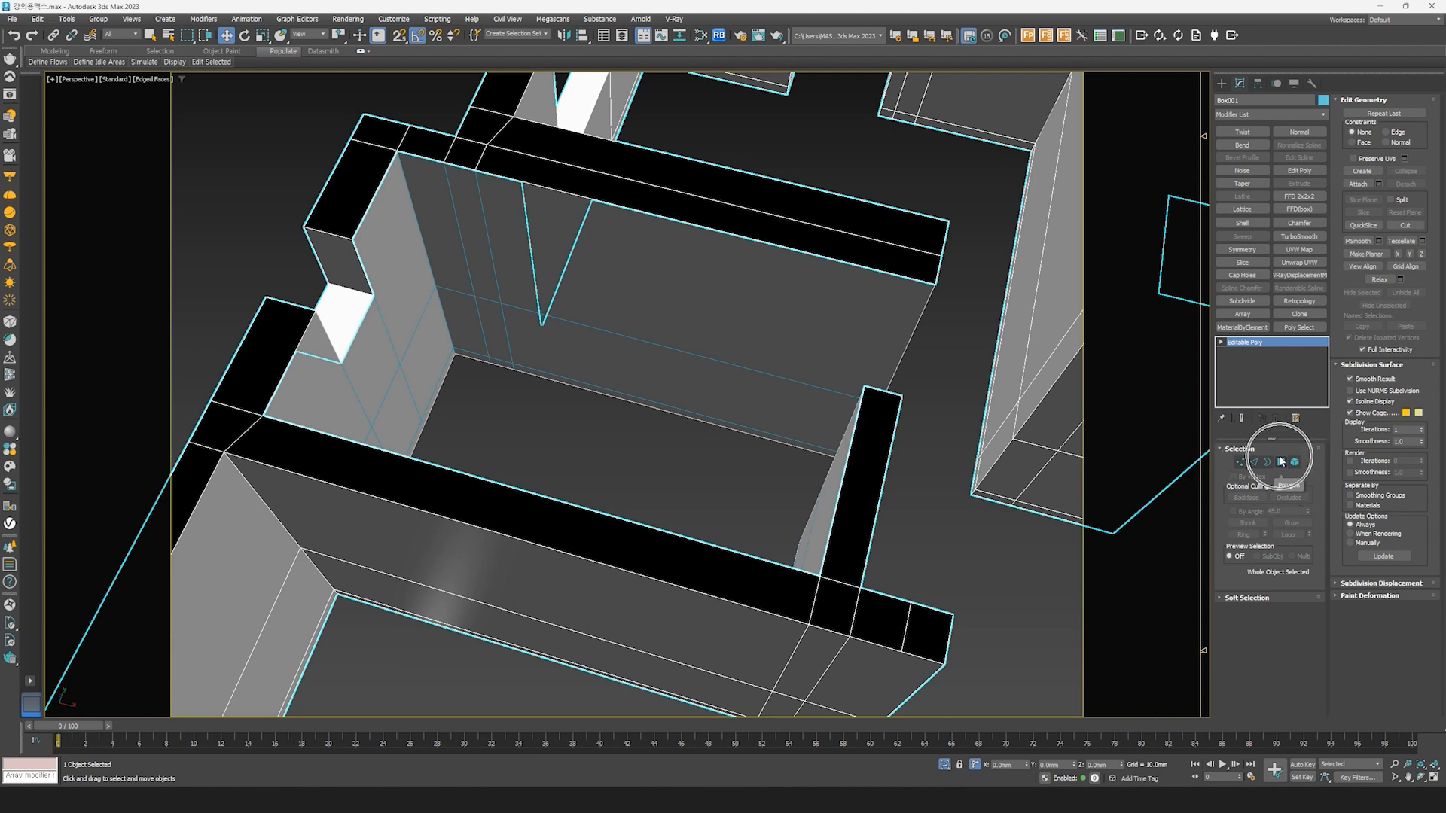
Step: Move the detached bathroom wall surfaces out of the room to check them, and undo the move
{"action": "left_click", "coordinate": [678, 340]}
{"action": "scroll", "coordinate": [691, 422], "scroll_direction": "down", "scroll_amount": 3}
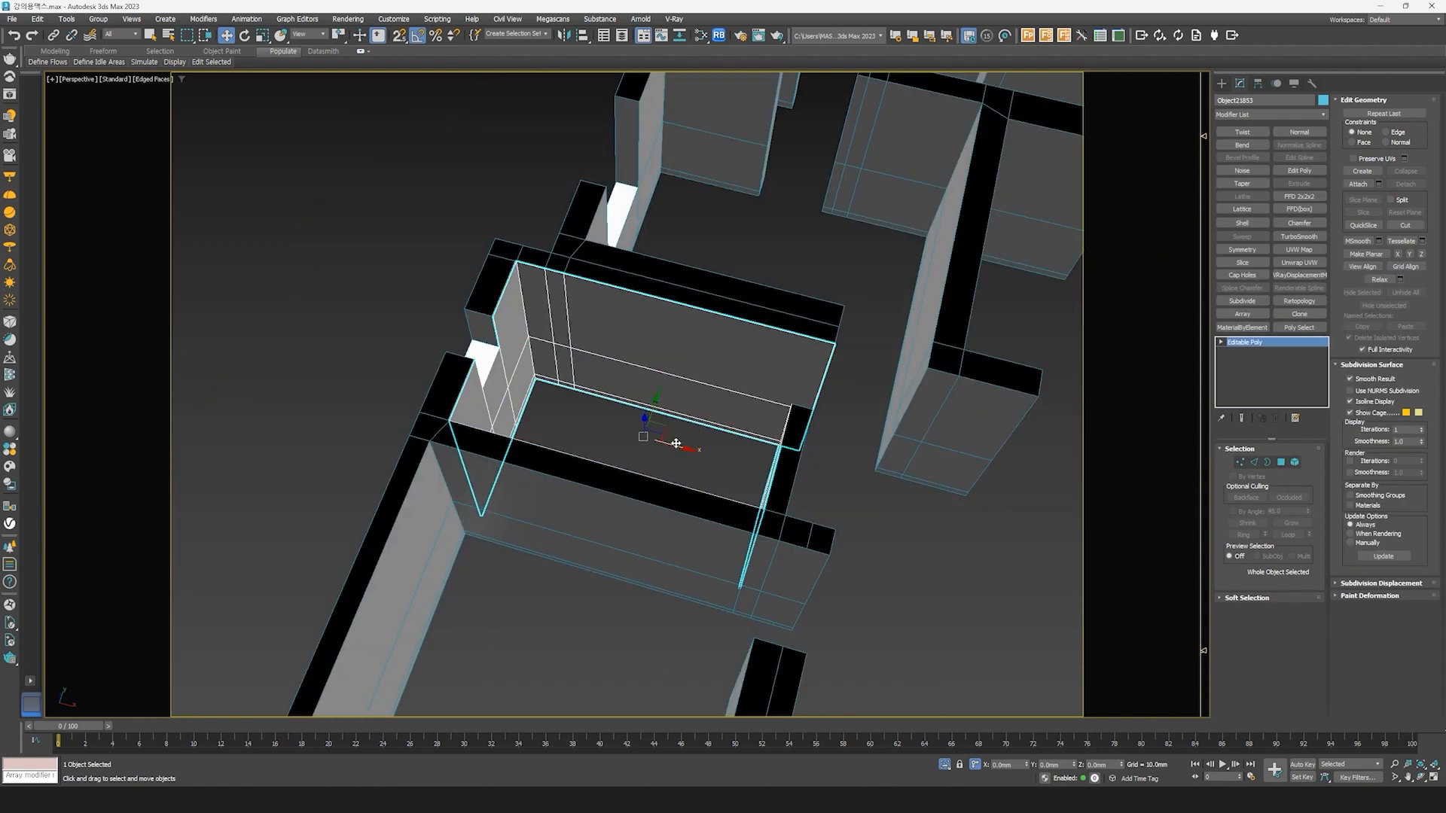
{"action": "left_click_drag", "start_coordinate": [676, 443], "coordinate": [316, 353]}
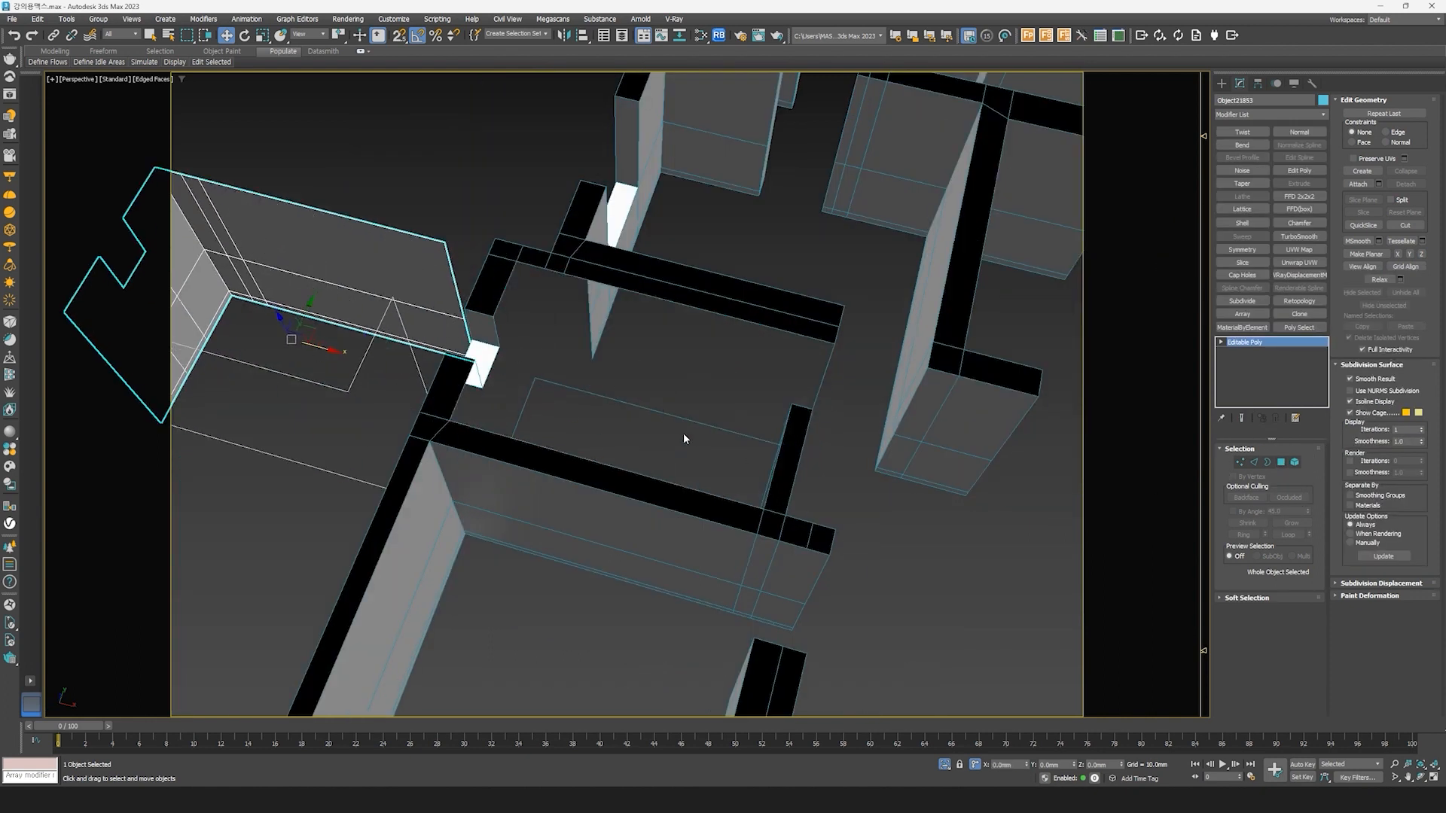
{"action": "key", "text": "ctrl+z"}
Step: In the main walls object, select the inner polygons of the second bathroom's long wall down to the floor strip
{"action": "left_click", "coordinate": [879, 322]}
{"action": "scroll", "coordinate": [866, 331], "scroll_direction": "down", "scroll_amount": 3}
{"action": "middle_click_drag", "start_coordinate": [864, 333], "coordinate": [802, 361]}
{"action": "scroll", "coordinate": [733, 449], "scroll_direction": "up", "scroll_amount": 5}
{"action": "middle_click_drag", "start_coordinate": [733, 449], "coordinate": [631, 460]}
{"action": "left_click", "coordinate": [781, 210]}
{"action": "scroll", "coordinate": [781, 210], "scroll_direction": "down", "scroll_amount": 3}
{"action": "middle_click_drag", "start_coordinate": [781, 210], "coordinate": [772, 469]}
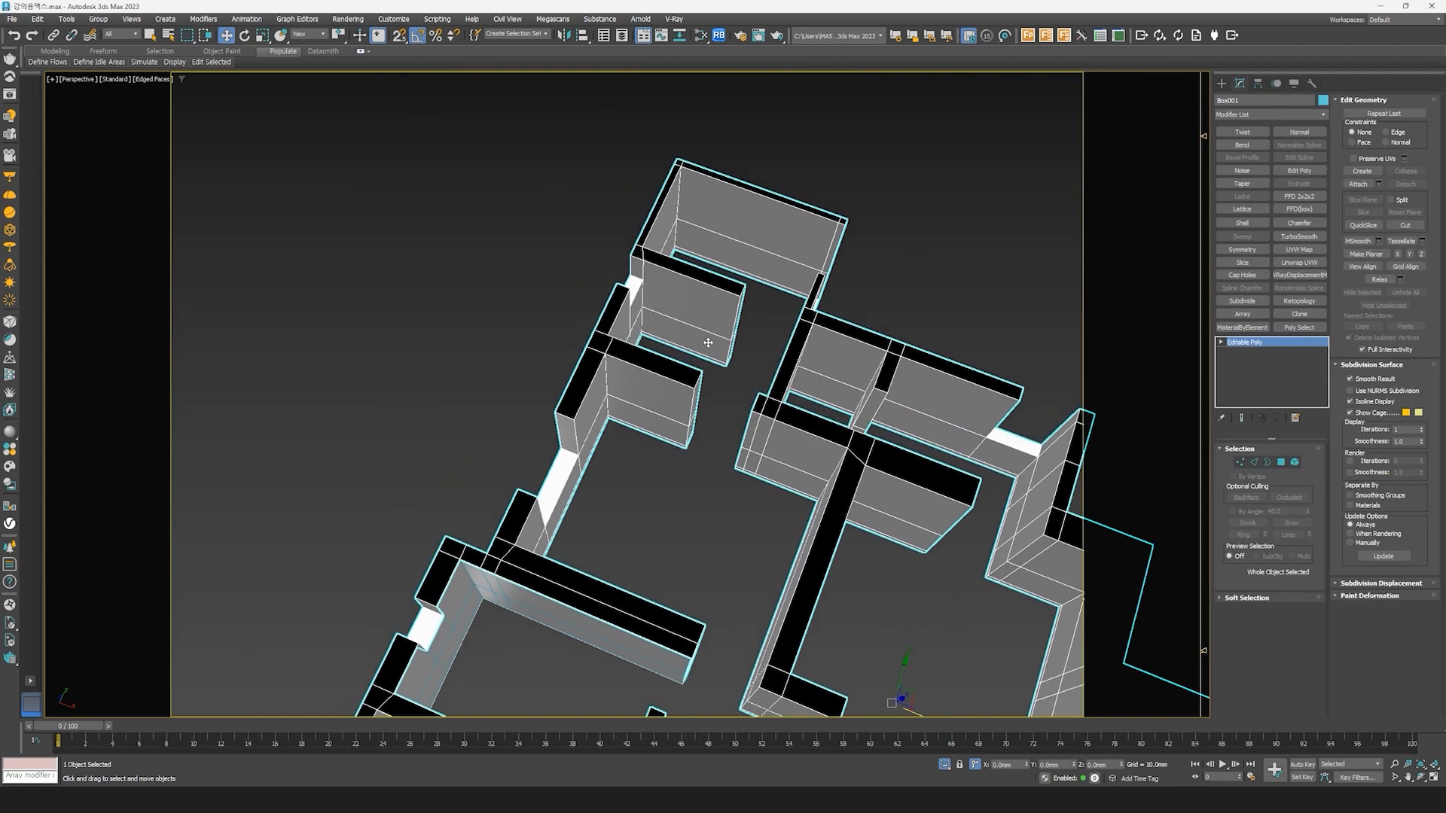
{"action": "scroll", "coordinate": [708, 342], "scroll_direction": "up", "scroll_amount": 5}
{"action": "left_click", "coordinate": [1280, 463]}
{"action": "left_click", "coordinate": [703, 294]}
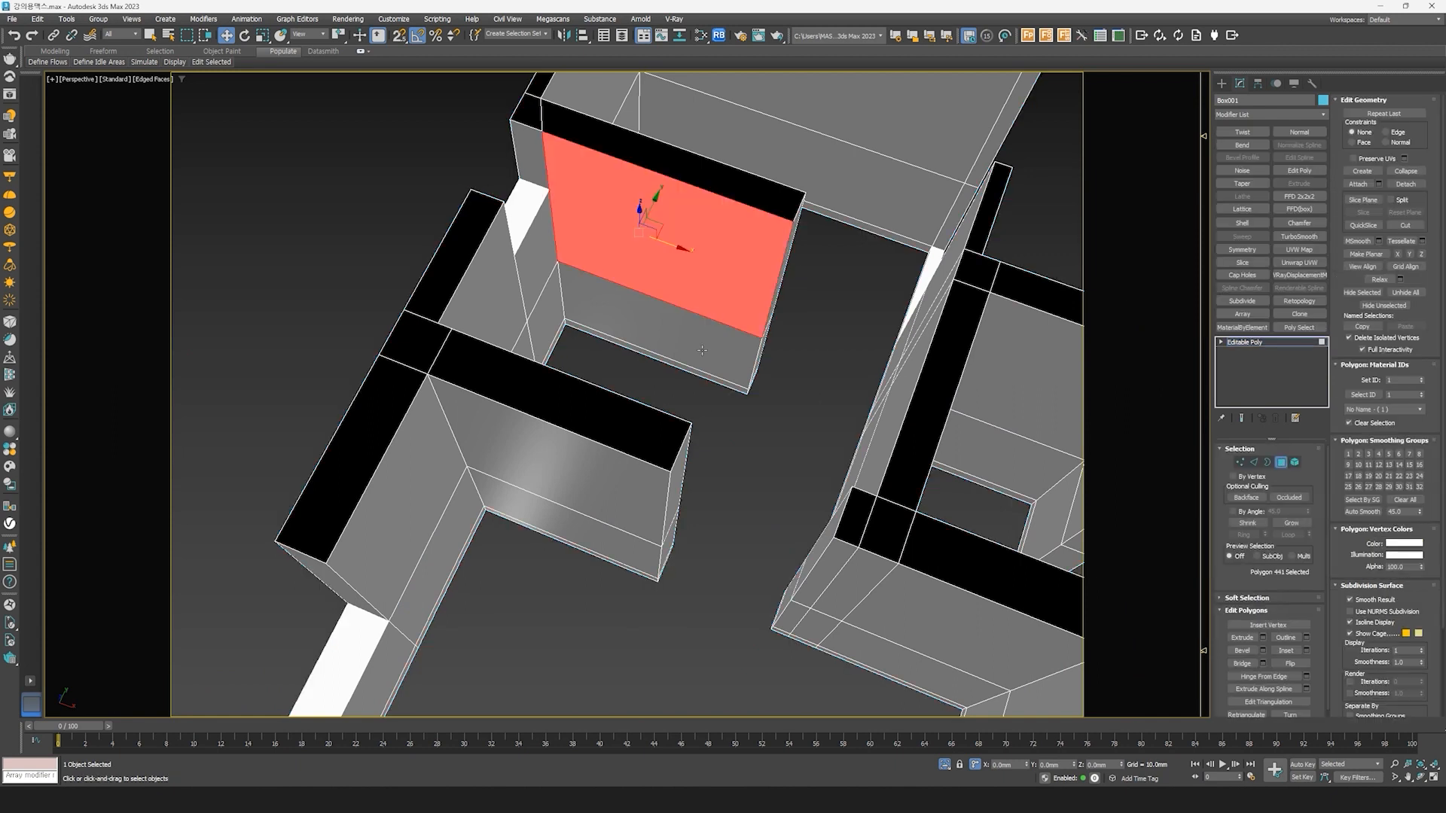
{"action": "left_click", "coordinate": [702, 350], "text": "ctrl"}
{"action": "left_click", "coordinate": [691, 368], "text": "ctrl"}
Step: Add the second bathroom's window wall polygons on both sides of the window to the selection
{"action": "left_click", "coordinate": [548, 301], "text": "ctrl"}
{"action": "left_click", "coordinate": [553, 332], "text": "ctrl"}
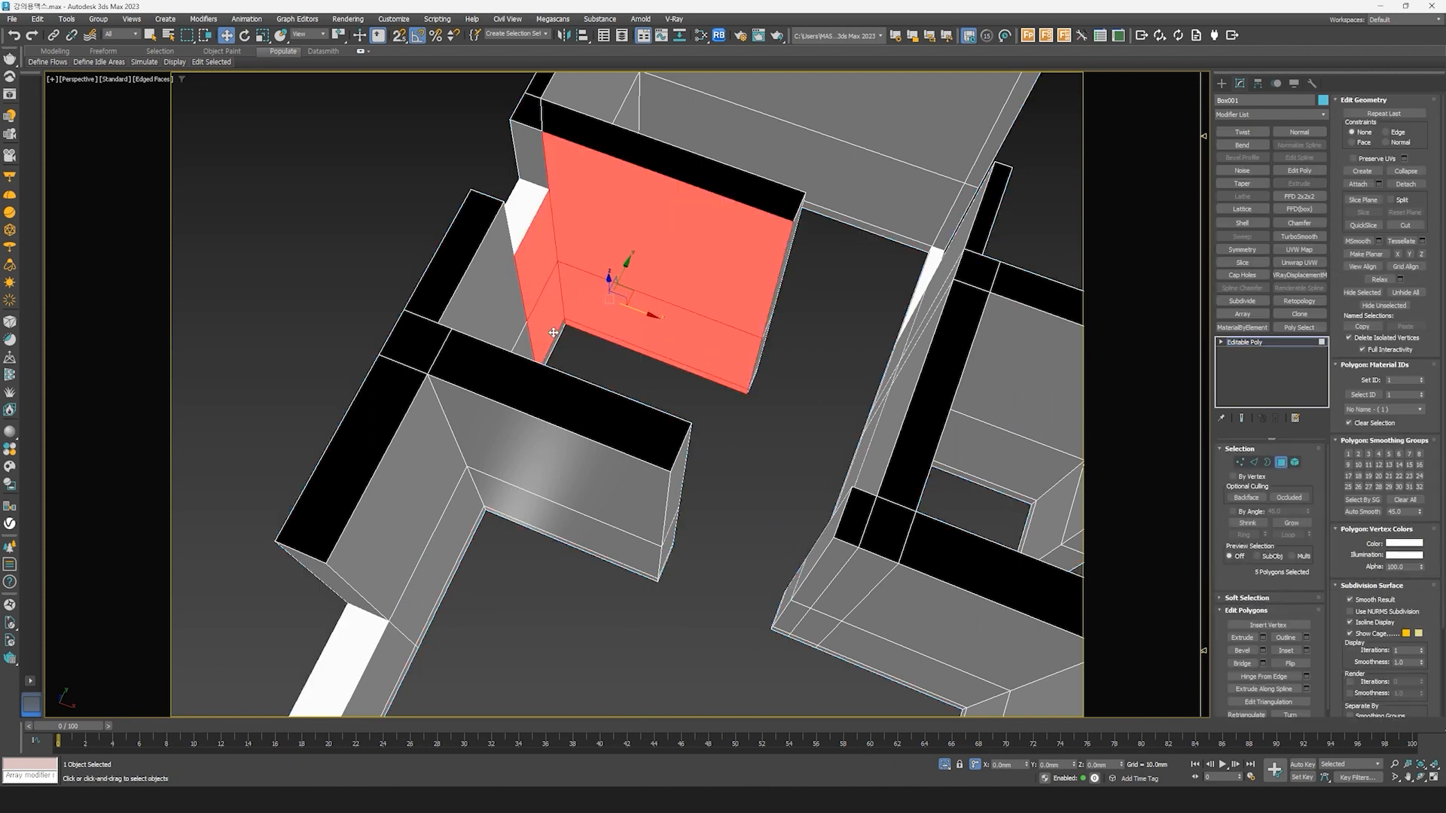
{"action": "left_click", "coordinate": [555, 344], "text": "ctrl"}
{"action": "left_click", "coordinate": [499, 305], "text": "ctrl"}
{"action": "left_click", "coordinate": [523, 349], "text": "ctrl"}
Step: Add the second bathroom's opposite long wall and the remaining floor-level strips to the selection
{"action": "middle_click_drag", "start_coordinate": [748, 404], "coordinate": [608, 396], "text": "alt"}
{"action": "left_click", "coordinate": [436, 213], "text": "ctrl"}
{"action": "left_click", "coordinate": [491, 159], "text": "ctrl"}
{"action": "left_click", "coordinate": [509, 226], "text": "ctrl"}
{"action": "left_click", "coordinate": [484, 251], "text": "ctrl"}
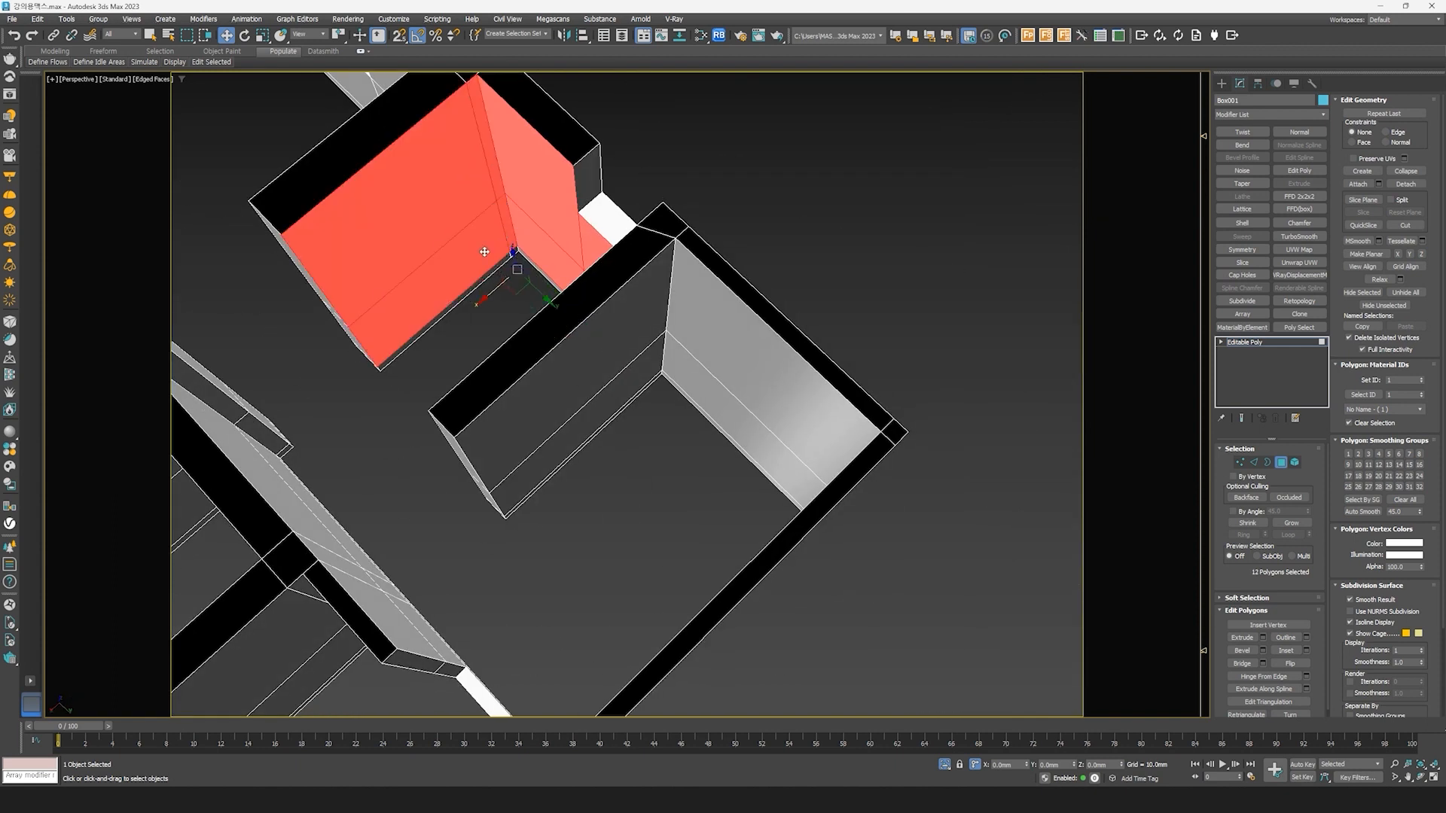
{"action": "left_click", "coordinate": [499, 276], "text": "ctrl"}
{"action": "left_click", "coordinate": [516, 251], "text": "ctrl"}
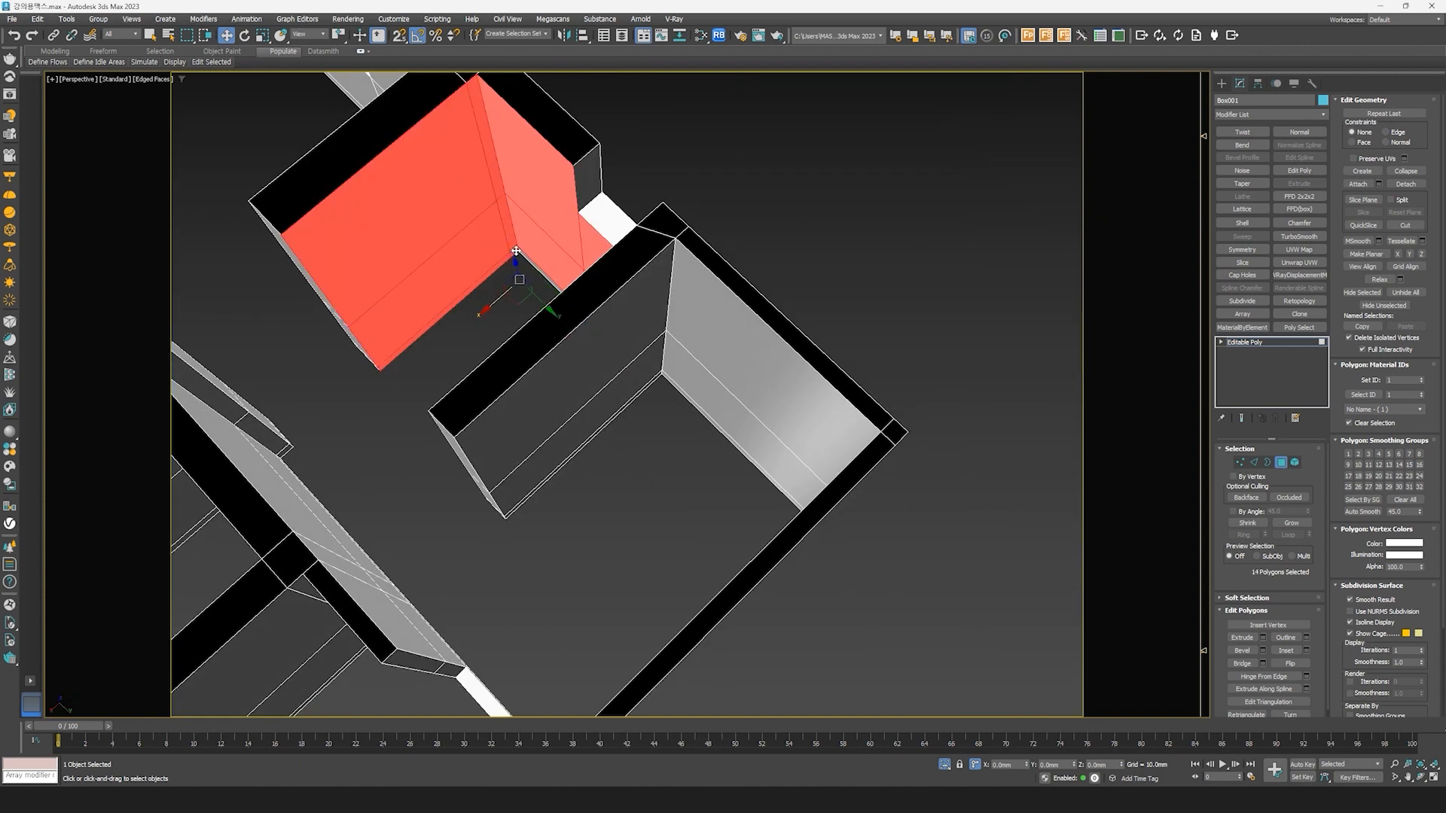
{"action": "left_click", "coordinate": [537, 268], "text": "ctrl"}
Step: Add the polygons of the second bathroom's wall facing the window and its narrow return to the selection
{"action": "middle_click_drag", "start_coordinate": [506, 332], "coordinate": [776, 470], "text": "alt"}
{"action": "middle_click_drag", "start_coordinate": [659, 448], "coordinate": [691, 498]}
{"action": "left_click", "coordinate": [695, 504], "text": "ctrl"}
{"action": "left_click", "coordinate": [694, 475], "text": "ctrl"}
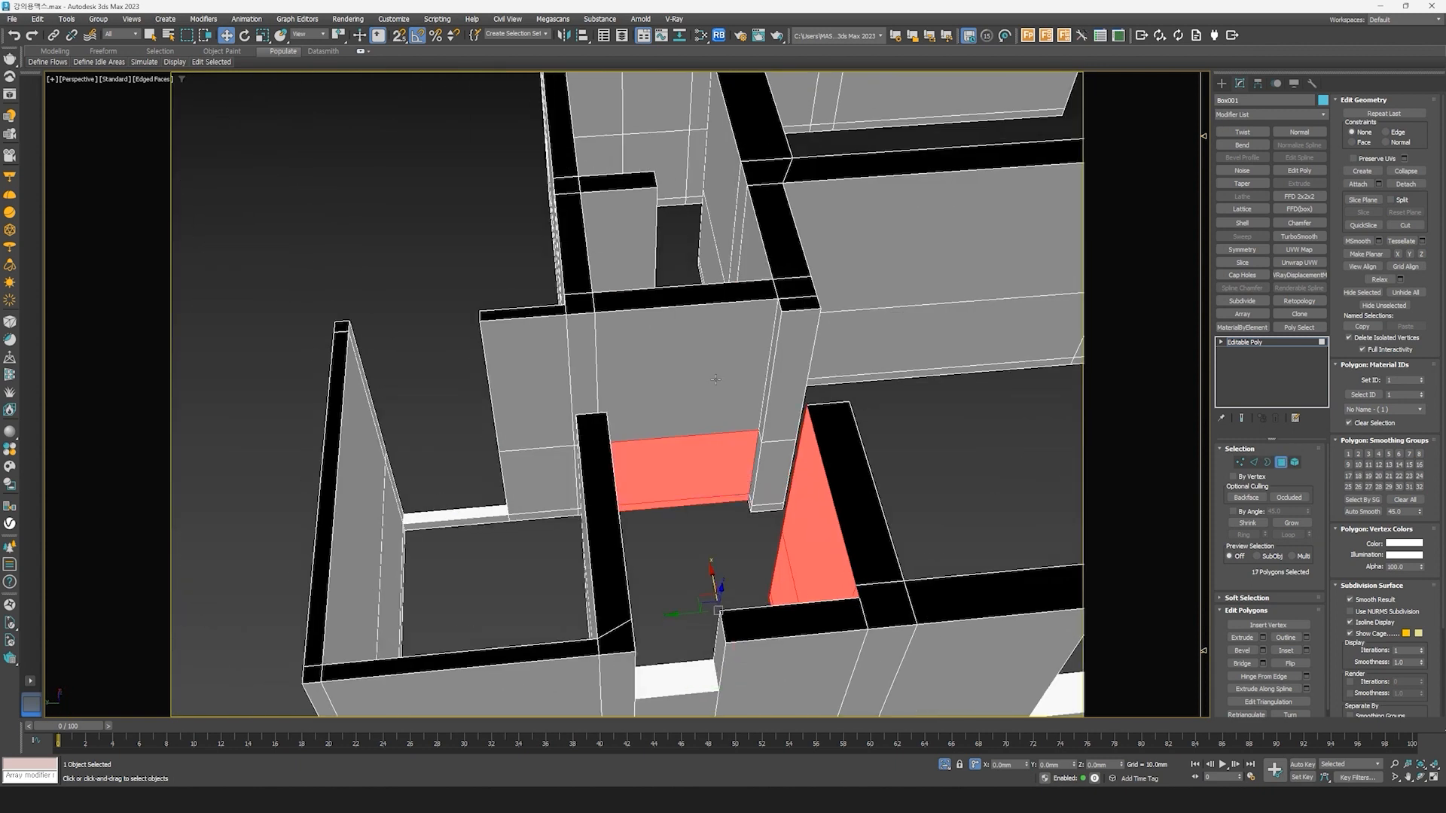
{"action": "left_click", "coordinate": [701, 416], "text": "ctrl"}
{"action": "left_click", "coordinate": [765, 412], "text": "ctrl"}
{"action": "left_click", "coordinate": [756, 469], "text": "ctrl"}
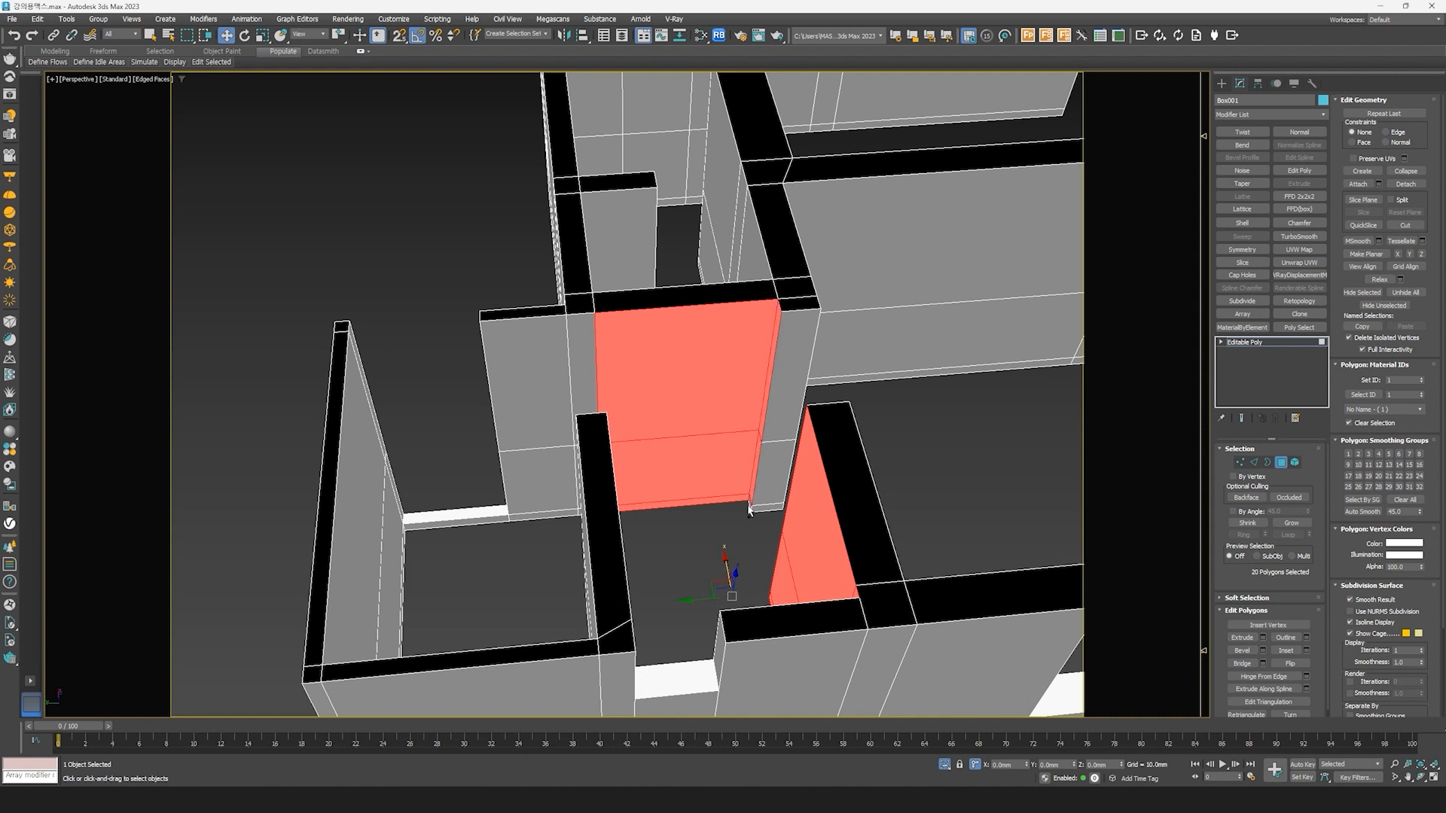
{"action": "left_click", "coordinate": [750, 505], "text": "ctrl"}
Step: Detach the selected second bathroom wall polygons as a separate object and leave polygon editing
{"action": "middle_click_drag", "start_coordinate": [753, 551], "coordinate": [723, 539], "text": "alt"}
{"action": "middle_click_drag", "start_coordinate": [1078, 504], "coordinate": [938, 423]}
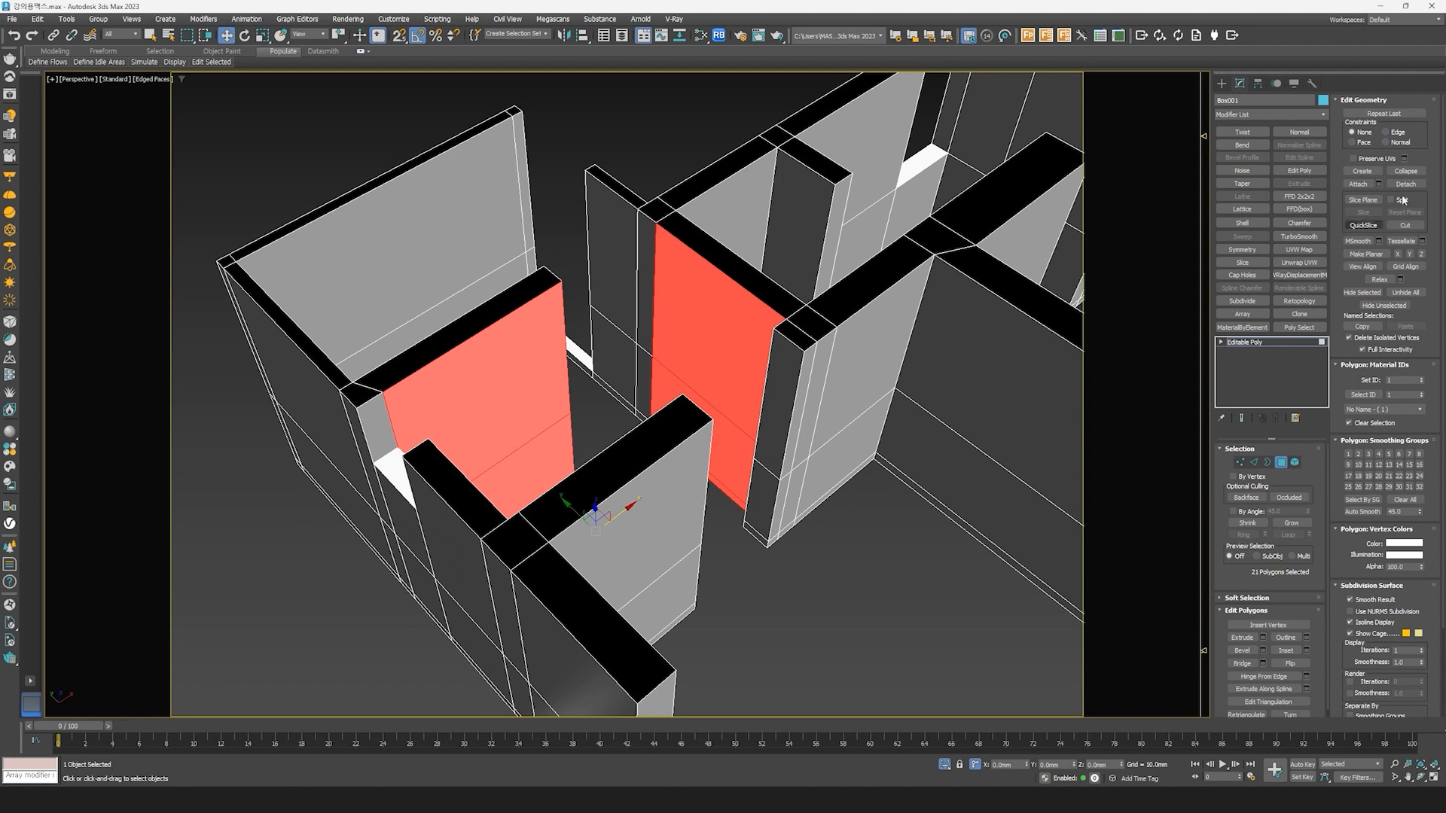
{"action": "left_click", "coordinate": [1406, 184]}
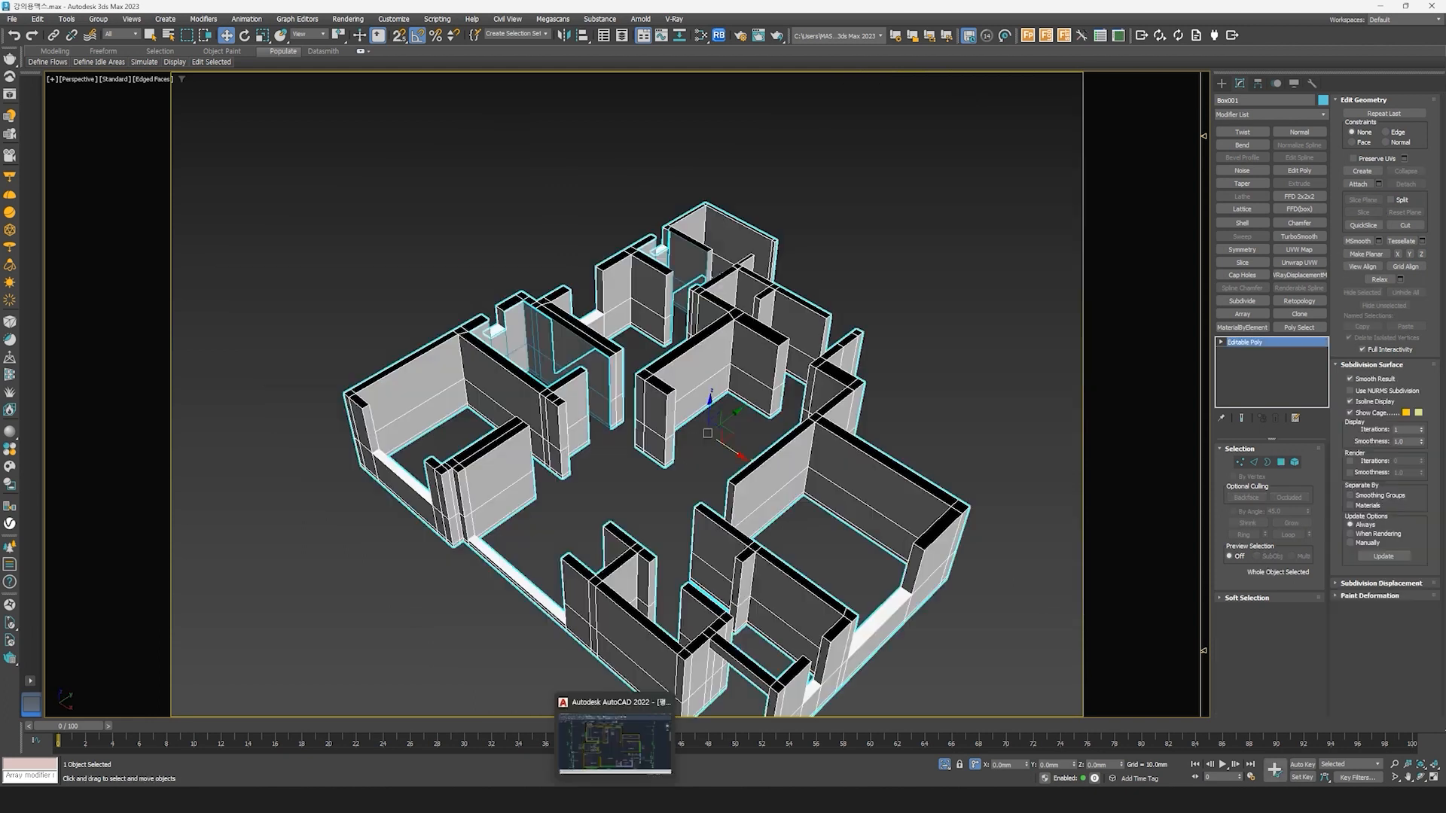
Step: Check the reference apartment render, and select the floor-level strip polygon of the short wall adjoining the long central wall
{"action": "left_click", "coordinate": [625, 730]}
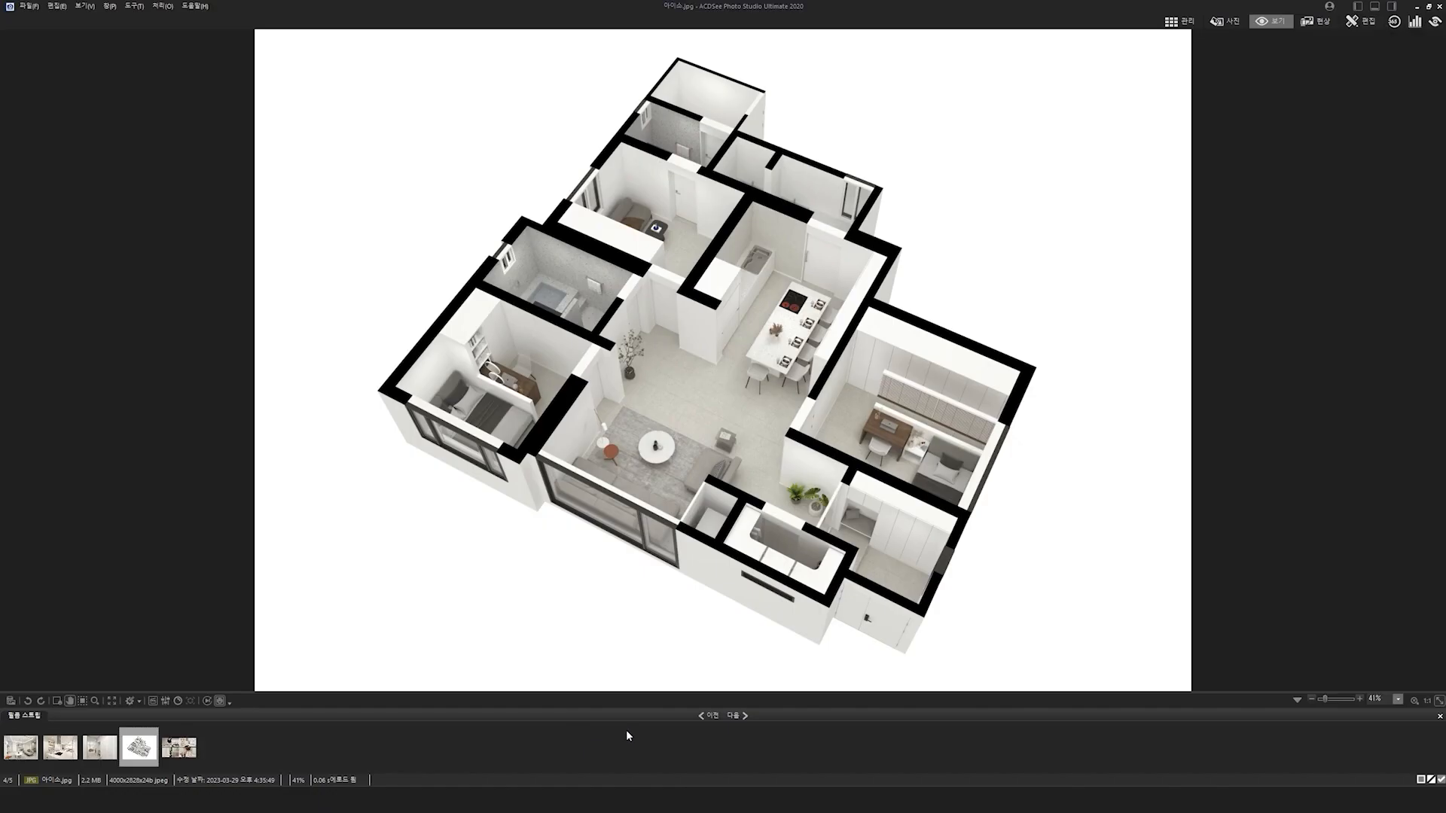
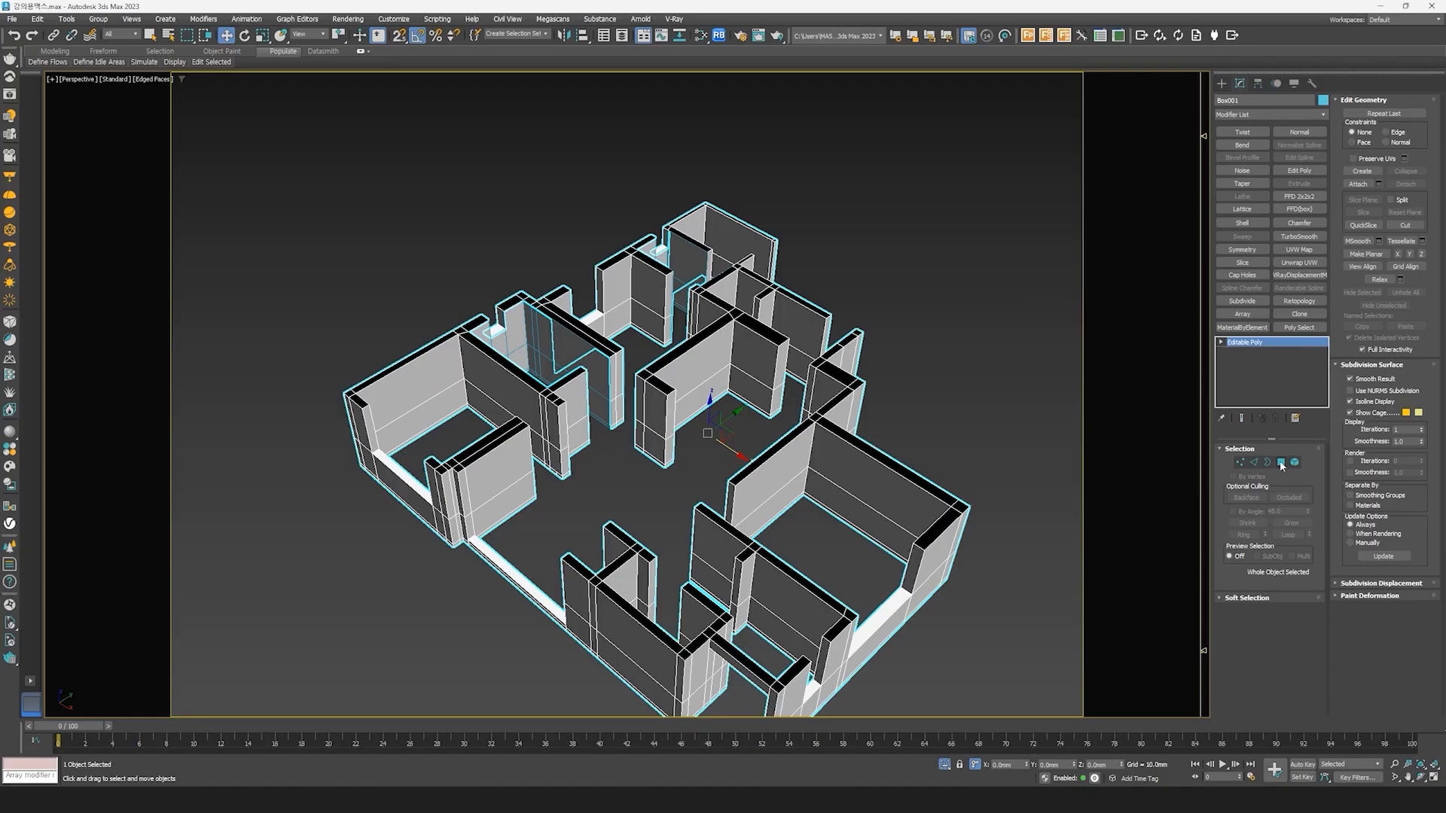
{"action": "left_click", "coordinate": [1281, 462]}
{"action": "scroll", "coordinate": [743, 383], "scroll_direction": "up", "scroll_amount": 5}
{"action": "left_click", "coordinate": [766, 432]}
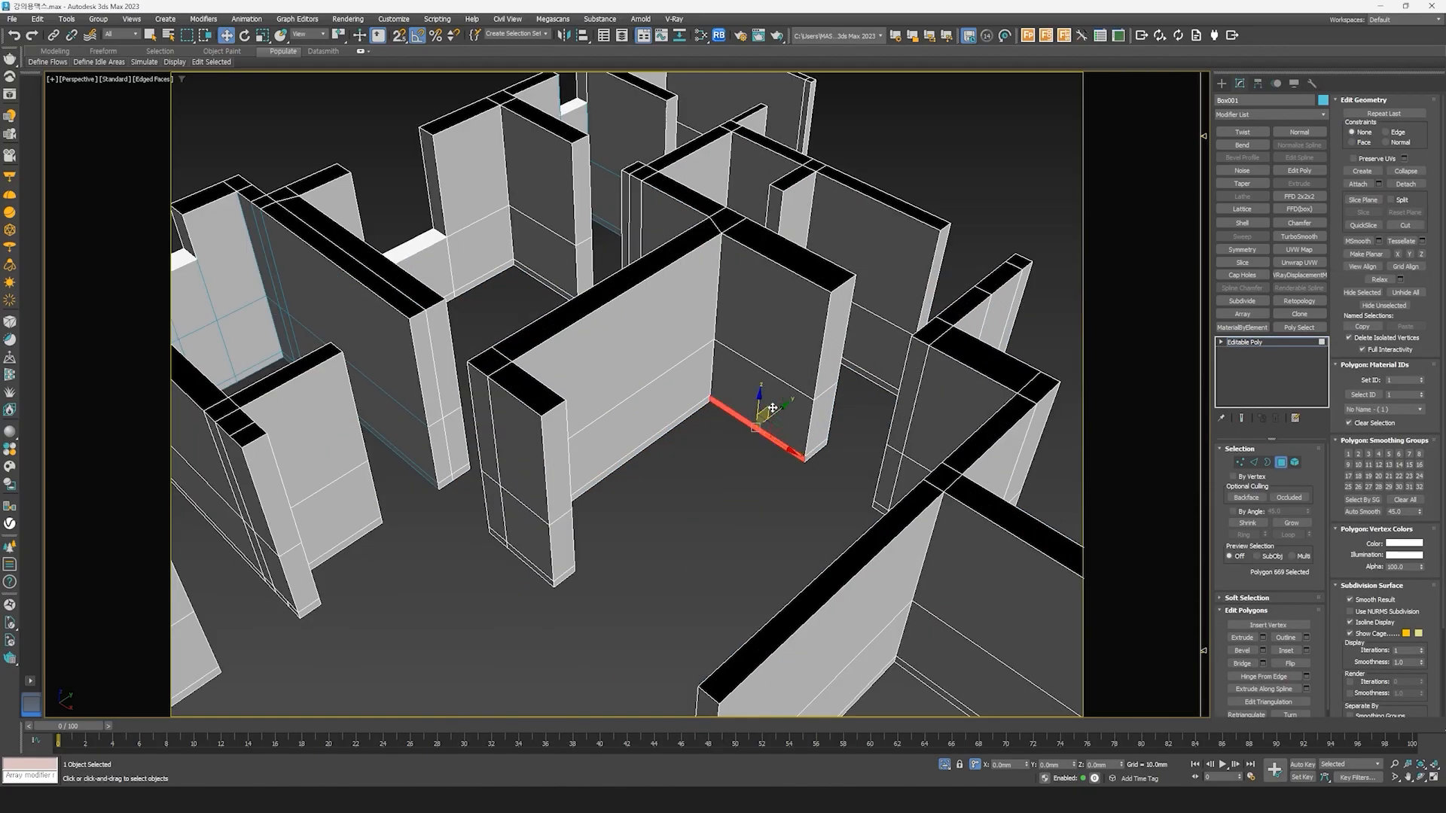
Step: Select all inner wall faces of the L-shaped recess, including the thin baseboard strips, and detach them as a separate object
{"action": "left_click", "coordinate": [768, 411], "text": "ctrl"}
{"action": "left_click", "coordinate": [779, 359], "text": "ctrl"}
{"action": "left_click", "coordinate": [678, 343], "text": "ctrl"}
{"action": "left_click", "coordinate": [688, 397], "text": "ctrl"}
{"action": "left_click", "coordinate": [691, 416], "text": "ctrl"}
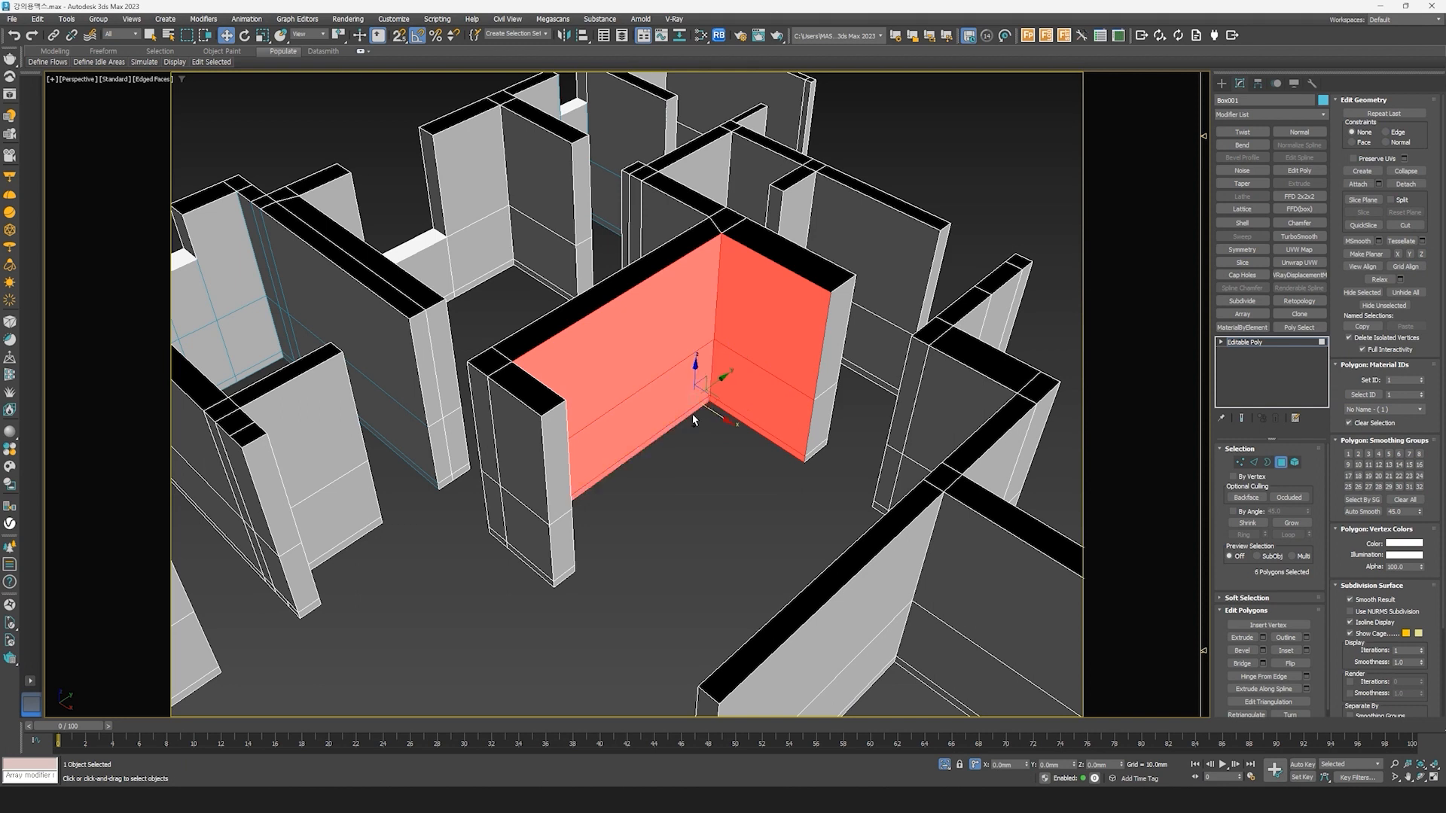
{"action": "middle_click_drag", "start_coordinate": [759, 449], "coordinate": [628, 421], "text": "alt"}
{"action": "left_click", "coordinate": [590, 271], "text": "ctrl"}
{"action": "left_click", "coordinate": [590, 303], "text": "ctrl"}
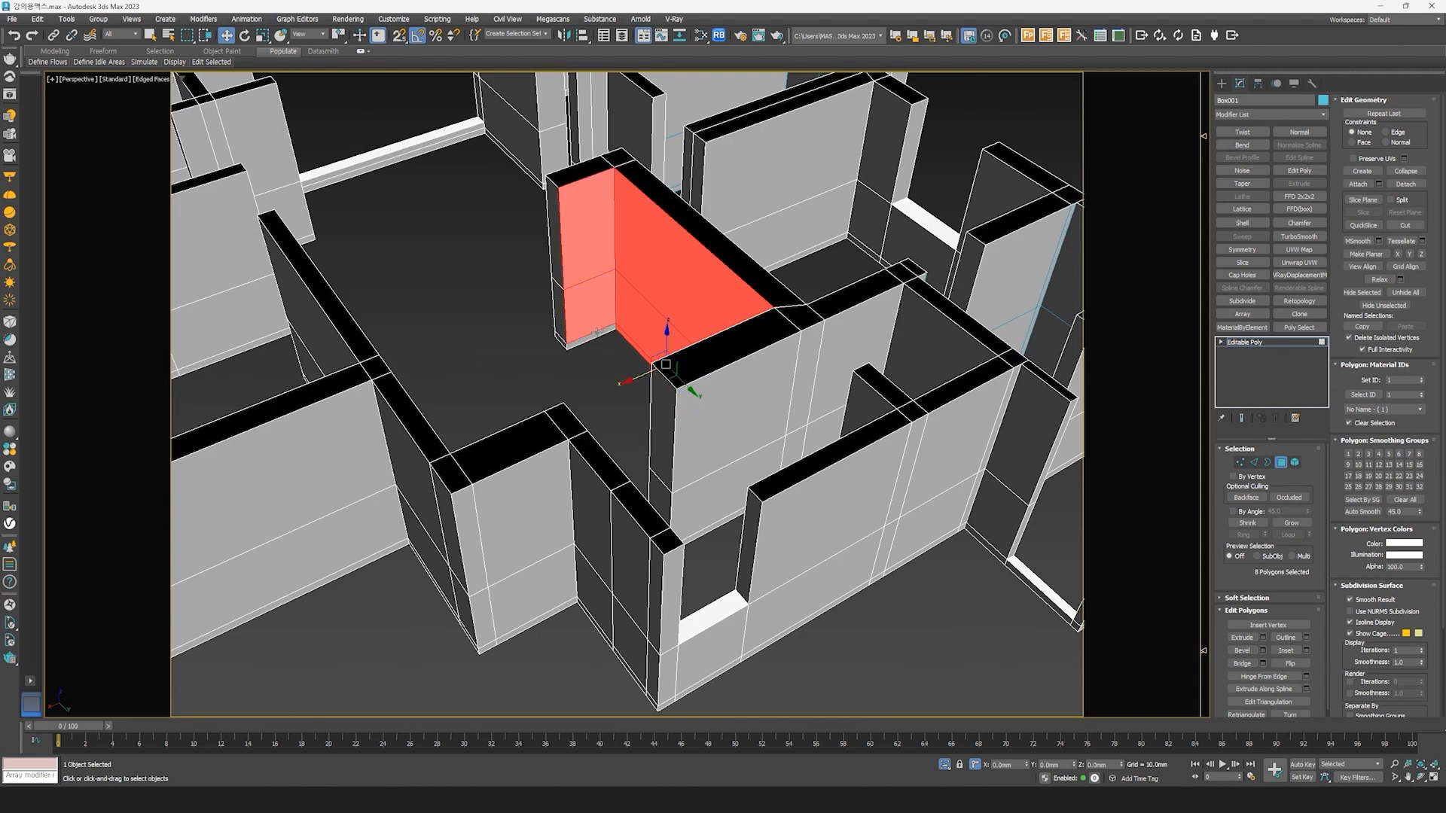
{"action": "left_click", "coordinate": [595, 335], "text": "ctrl"}
{"action": "middle_click_drag", "start_coordinate": [595, 335], "coordinate": [728, 399], "text": "alt"}
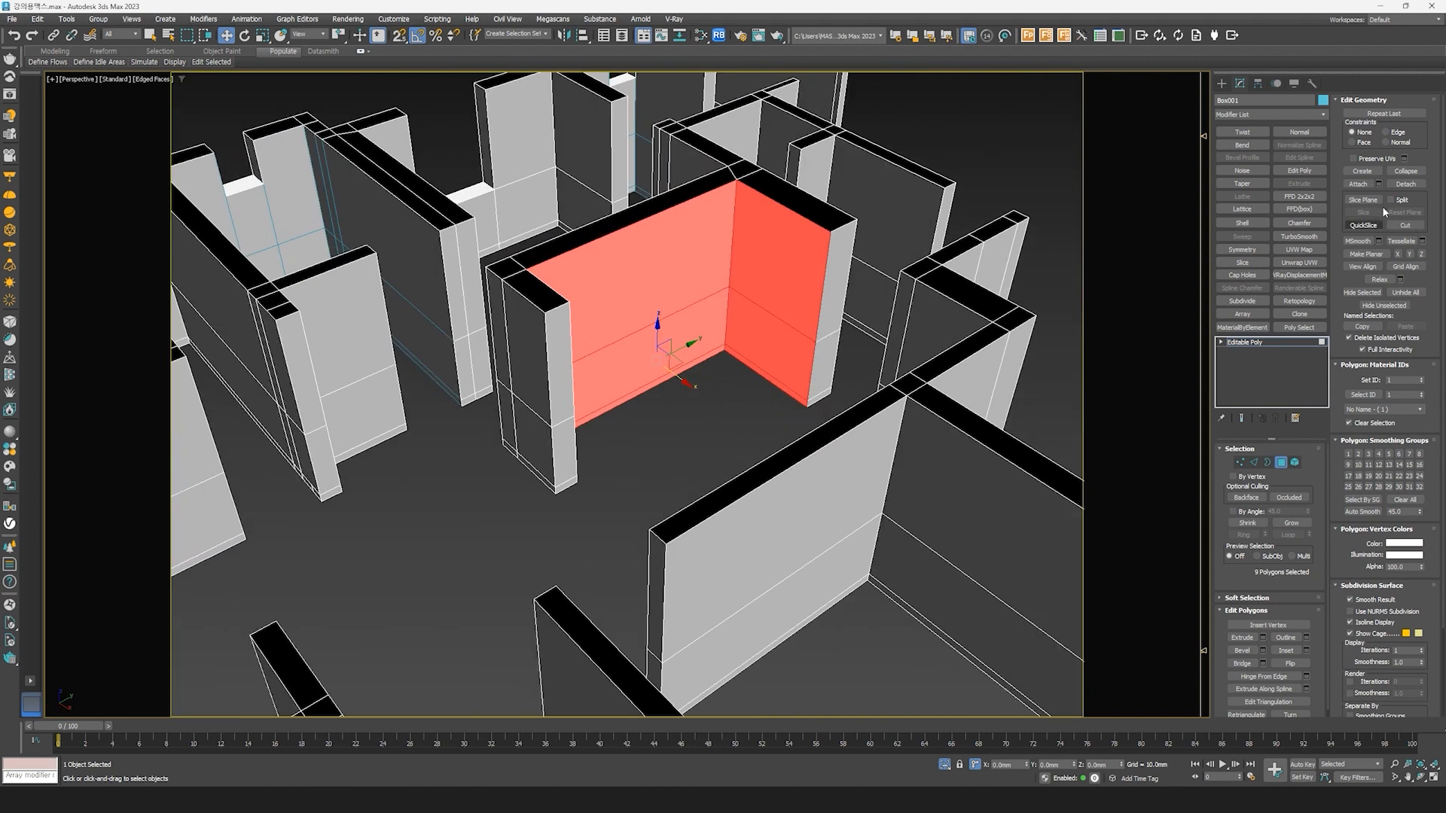
{"action": "left_click", "coordinate": [1406, 183]}
{"action": "left_click", "coordinate": [760, 404]}
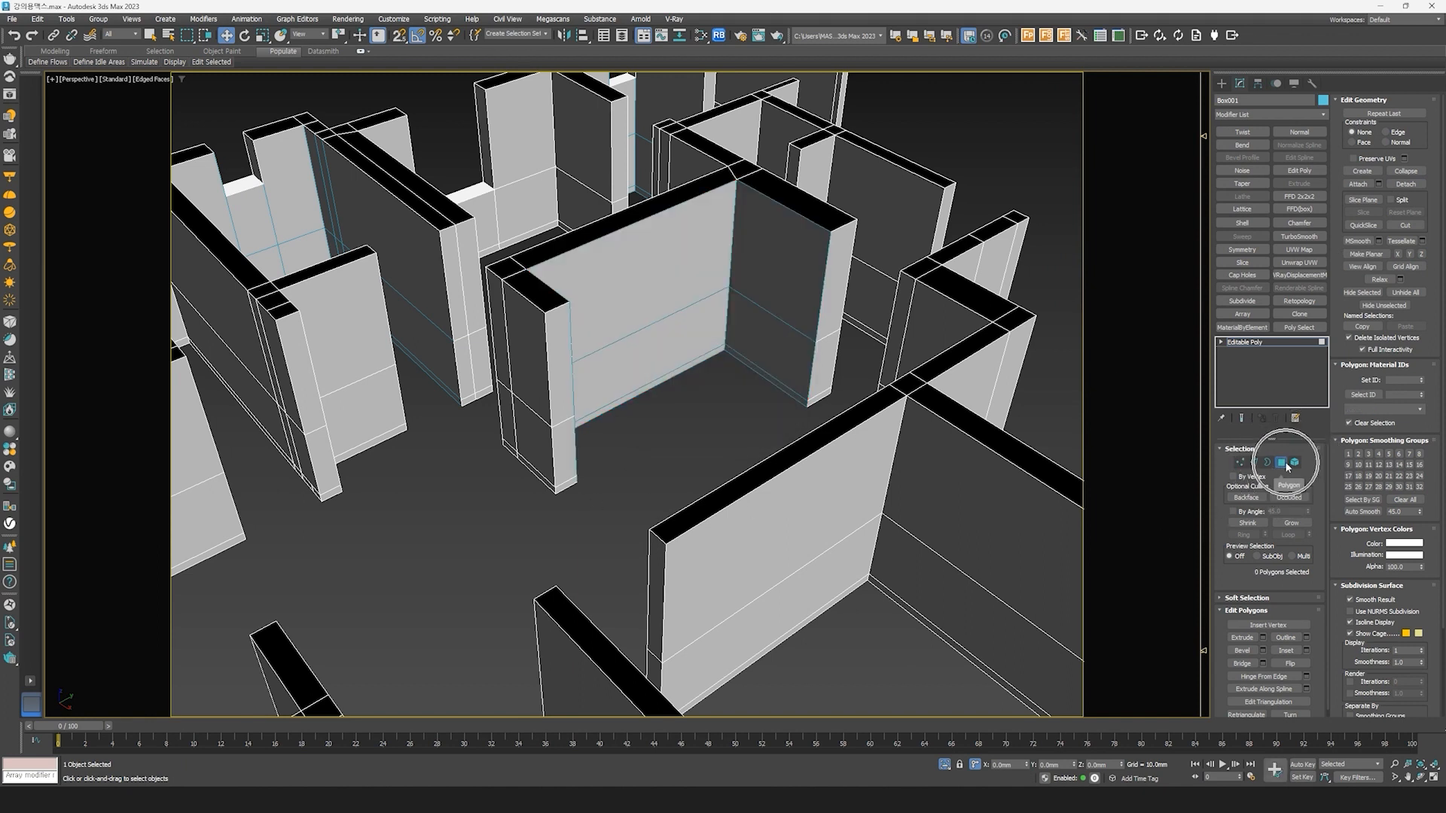
Step: Unhide all objects in the scene and check the floor object within the apartment model
{"action": "scroll", "coordinate": [811, 518], "scroll_direction": "down", "scroll_amount": 5}
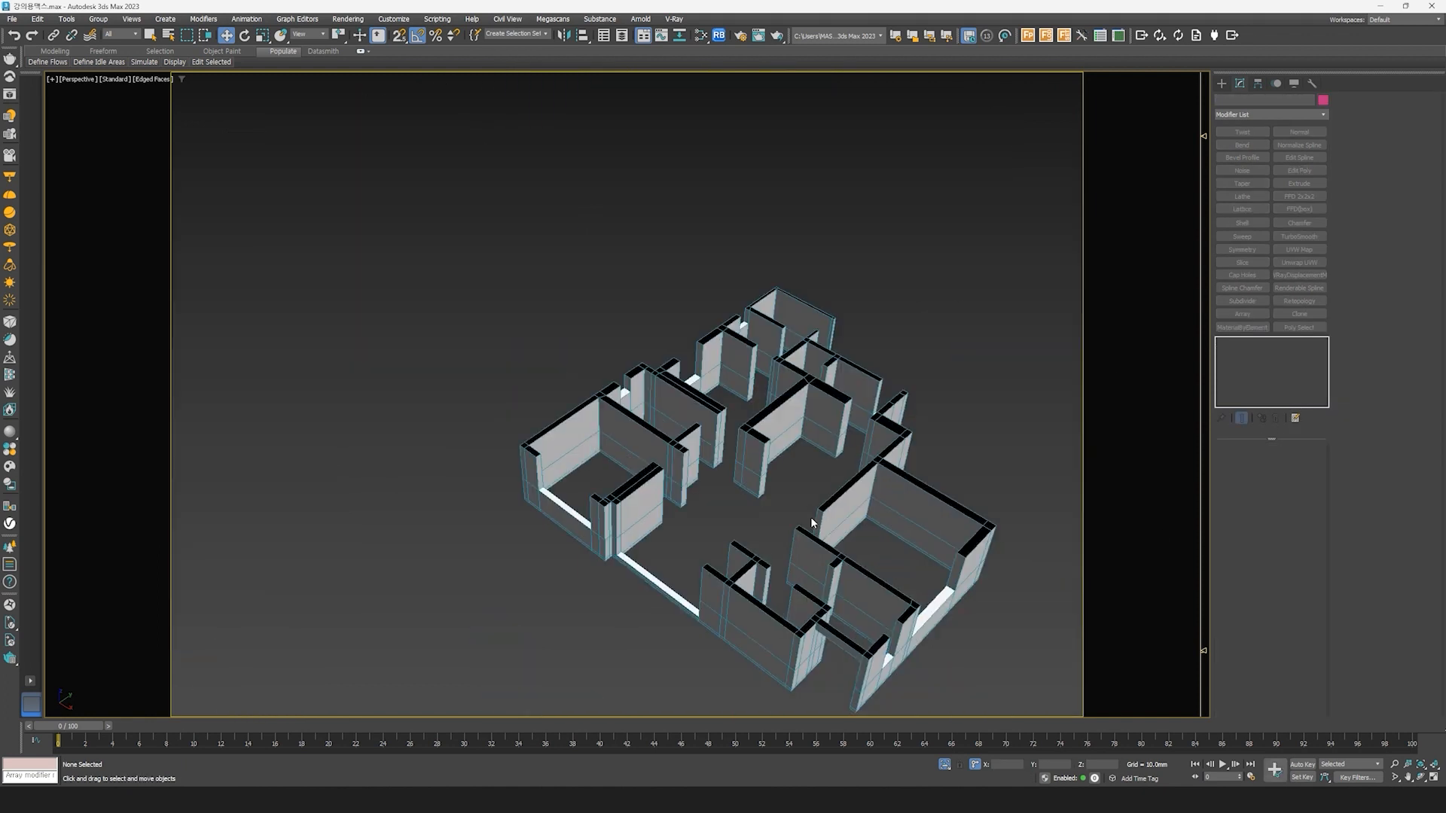
{"action": "right_click", "coordinate": [860, 532]}
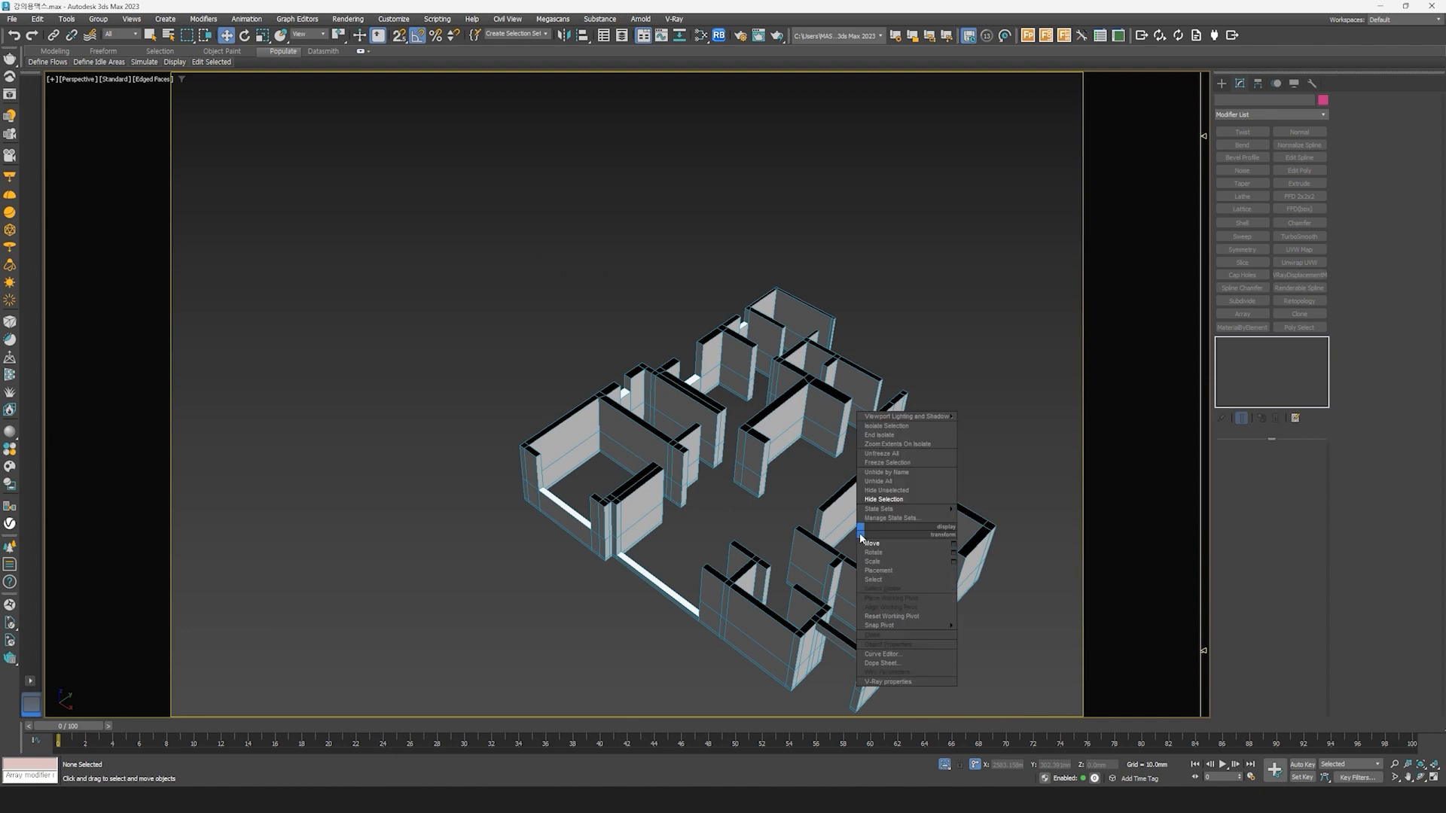
{"action": "left_click", "coordinate": [876, 483]}
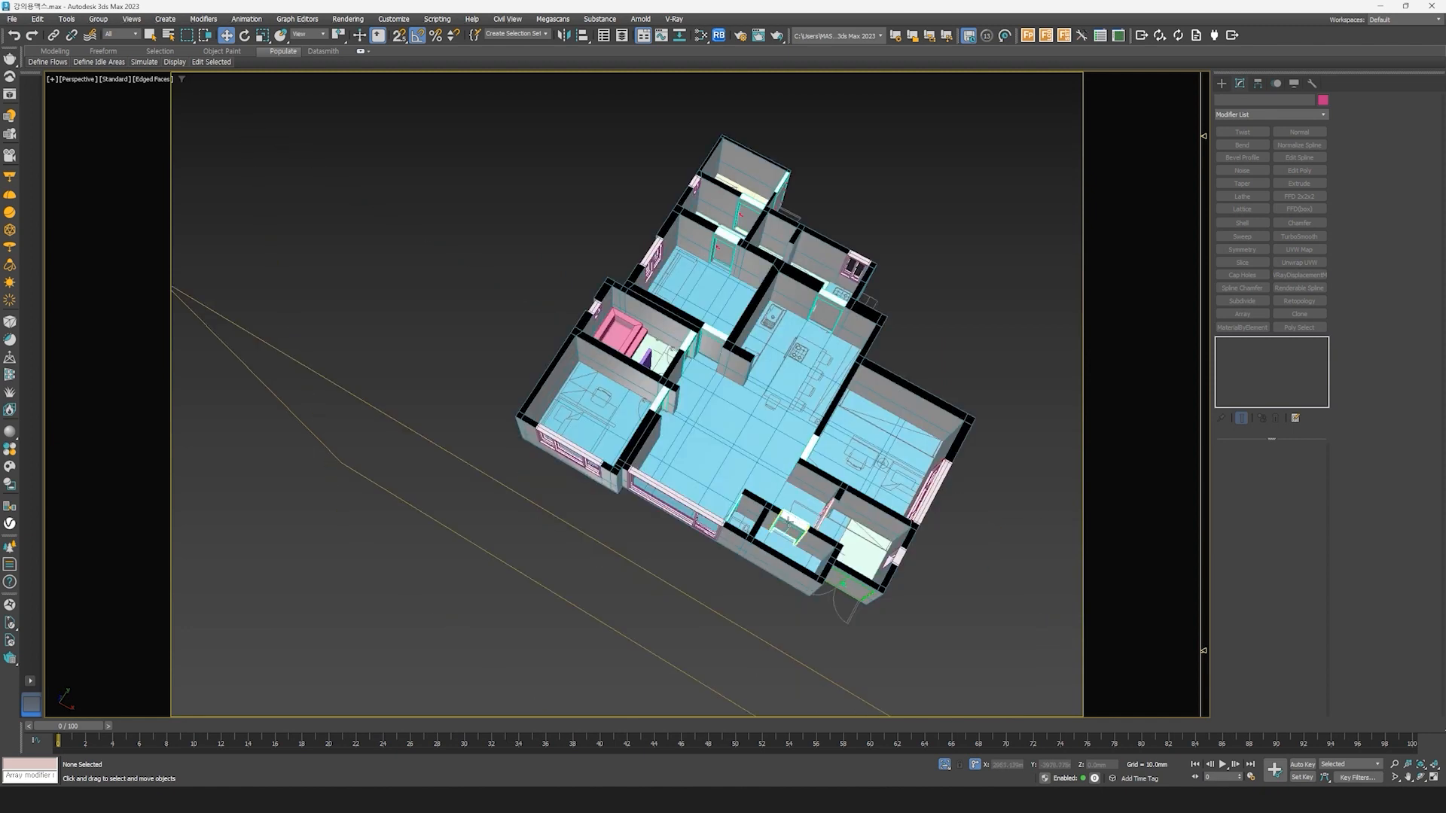
{"action": "left_click", "coordinate": [764, 423]}
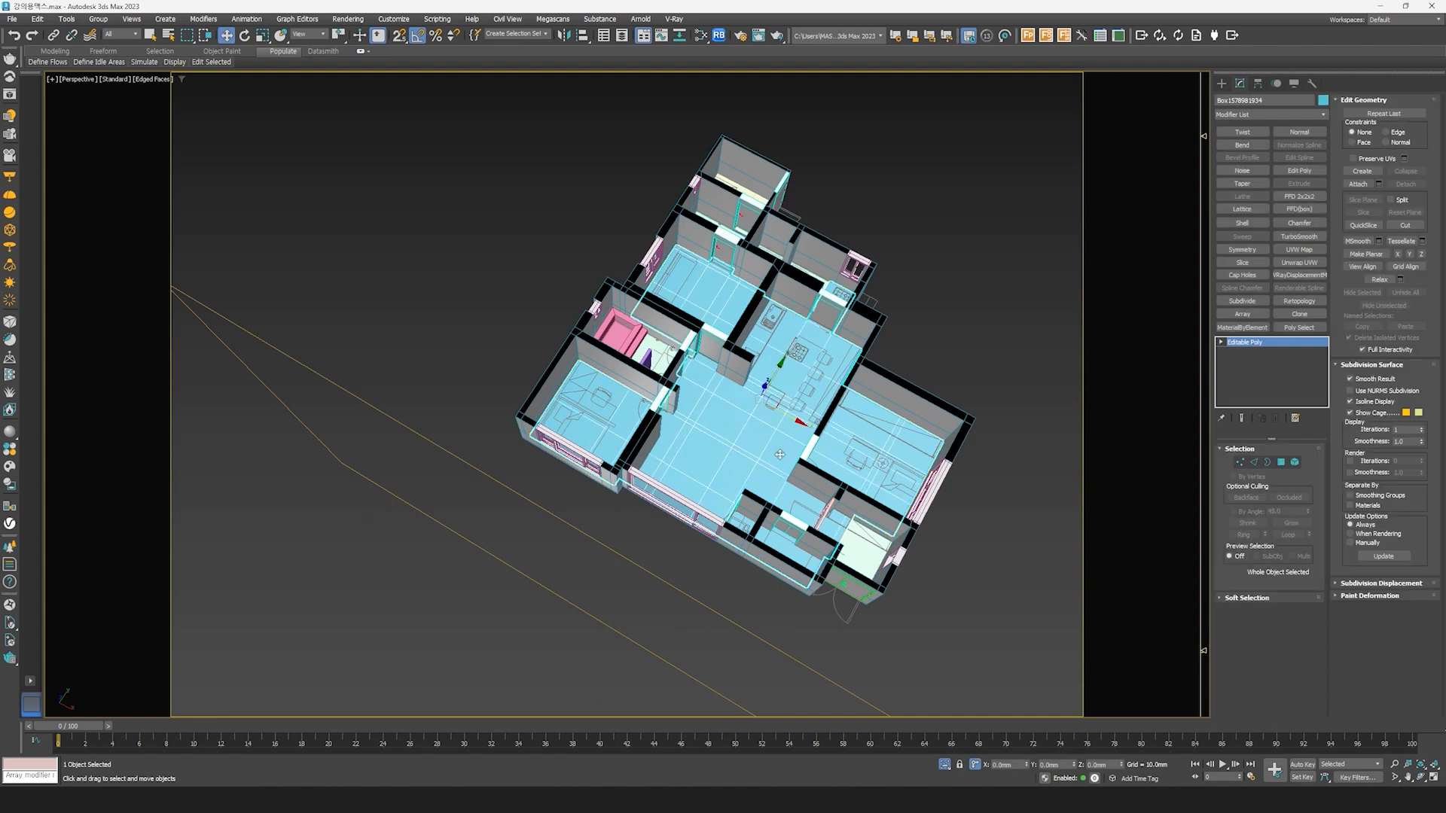
{"action": "middle_click_drag", "start_coordinate": [824, 527], "coordinate": [764, 488]}
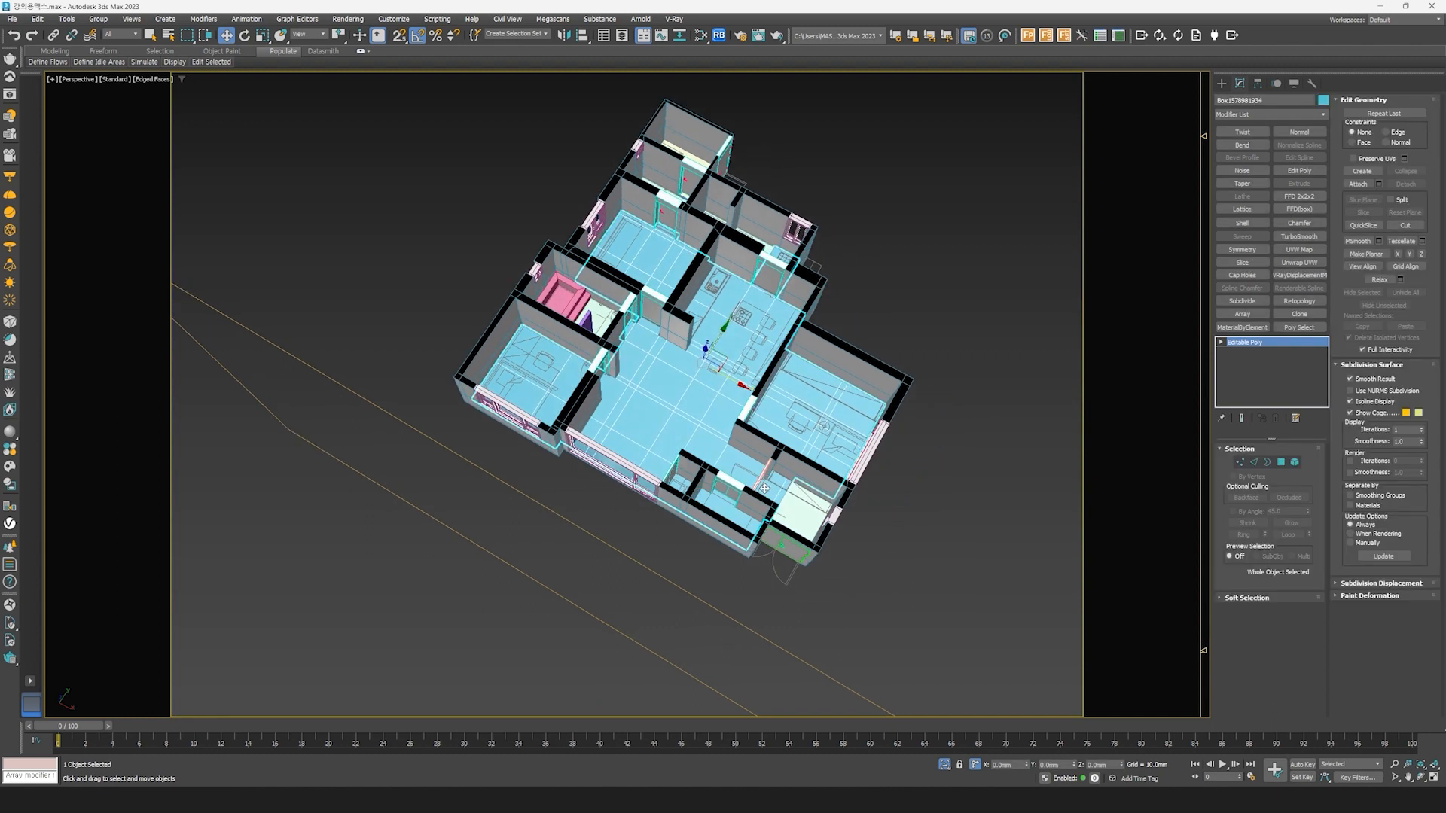
{"action": "left_click", "coordinate": [896, 585]}
Step: Open the Slate Material Editor and create a new VRayMtl material in the node view
{"action": "left_click", "coordinate": [700, 35]}
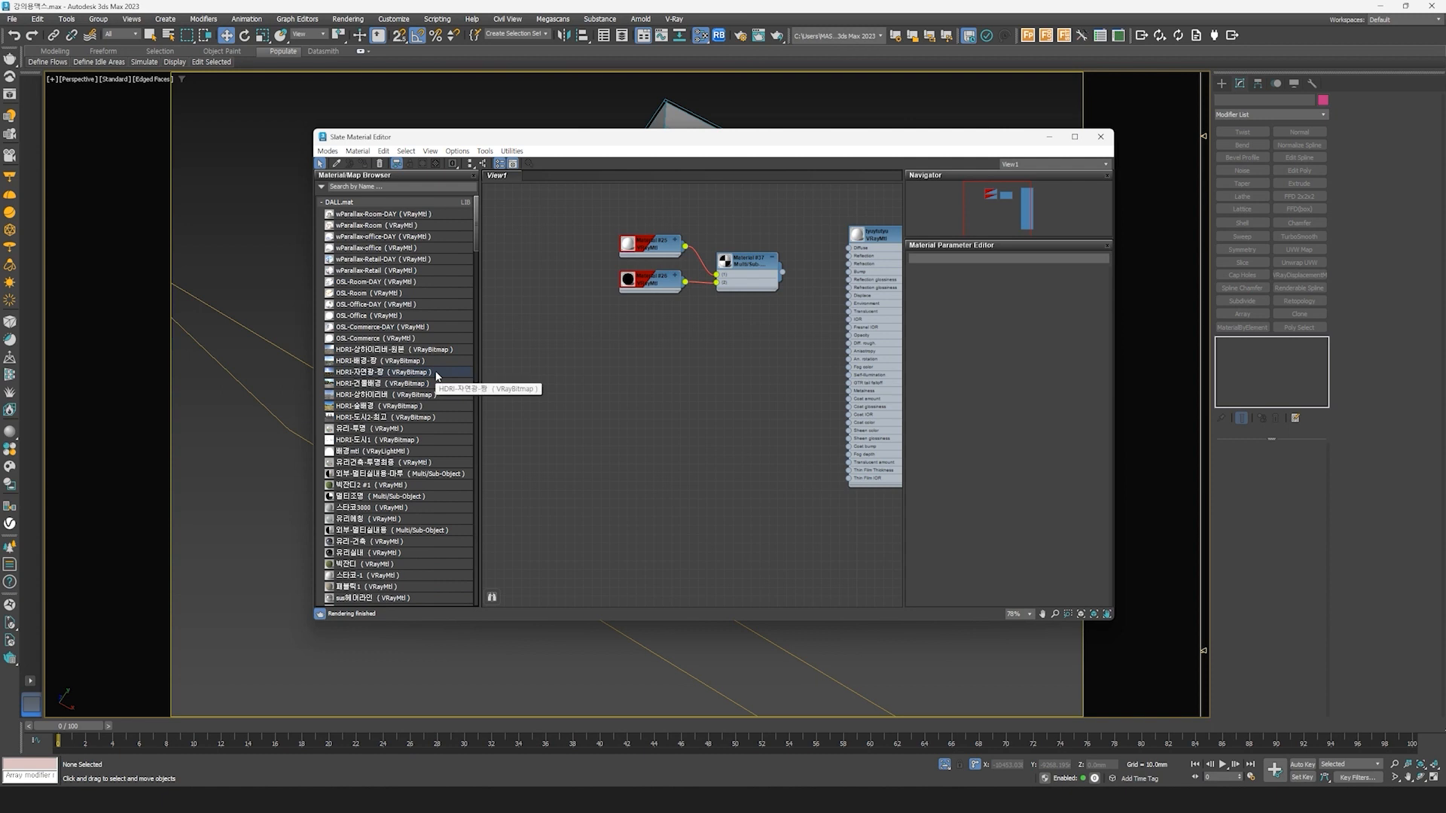
{"action": "scroll", "coordinate": [432, 376], "scroll_direction": "down", "scroll_amount": 10}
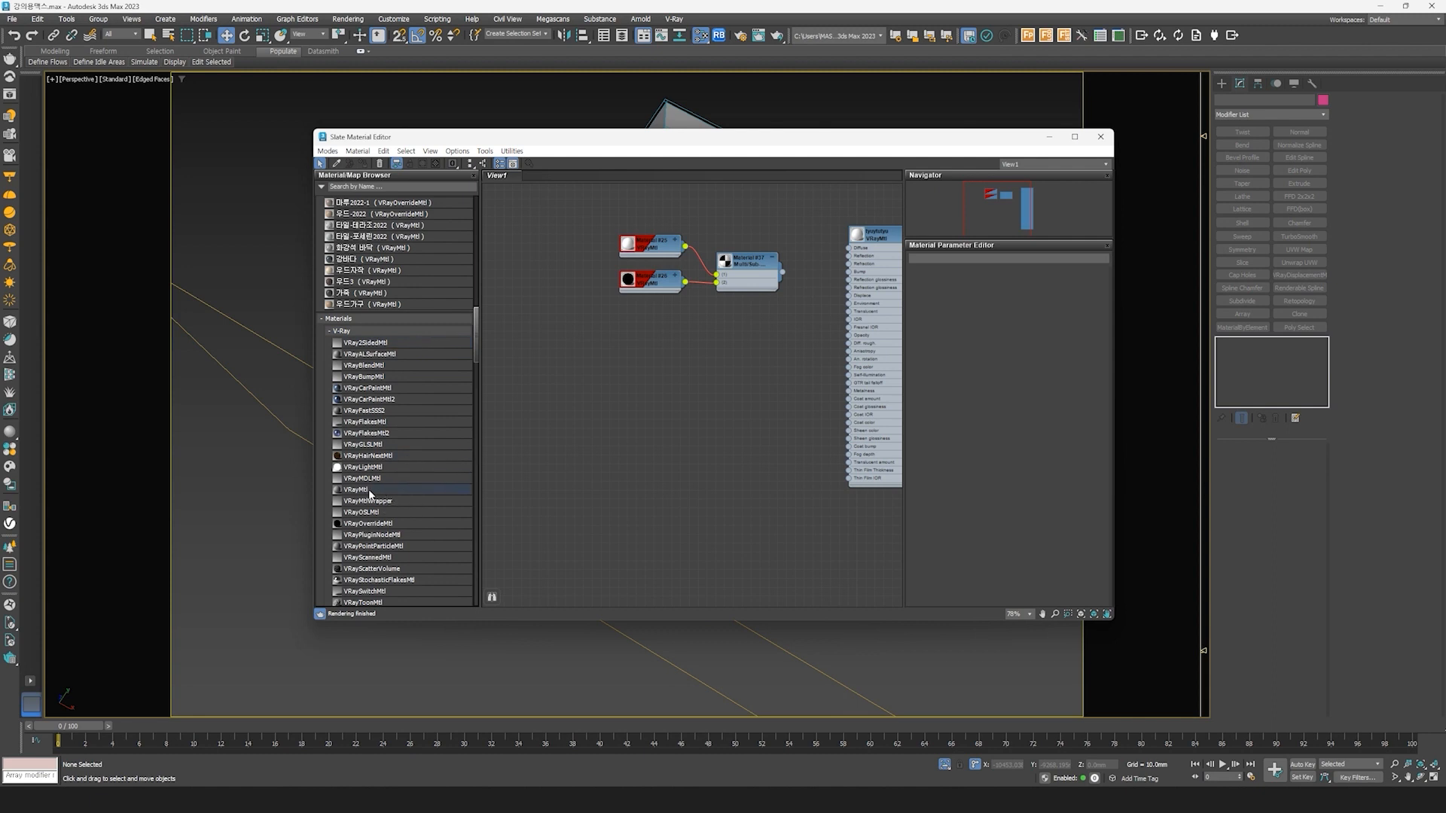
{"action": "left_click_drag", "start_coordinate": [385, 491], "coordinate": [675, 376]}
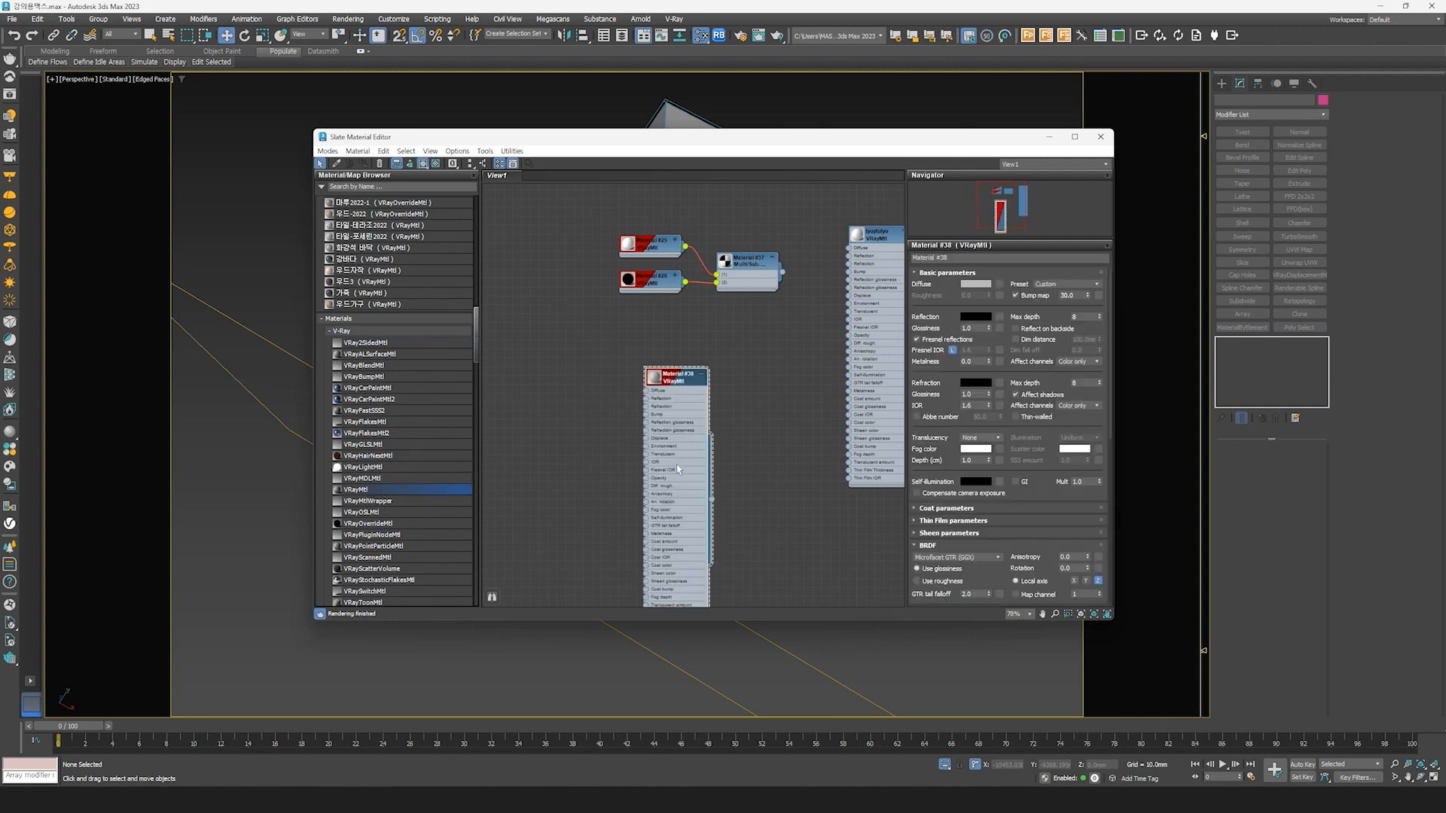
{"action": "right_click", "coordinate": [609, 352]}
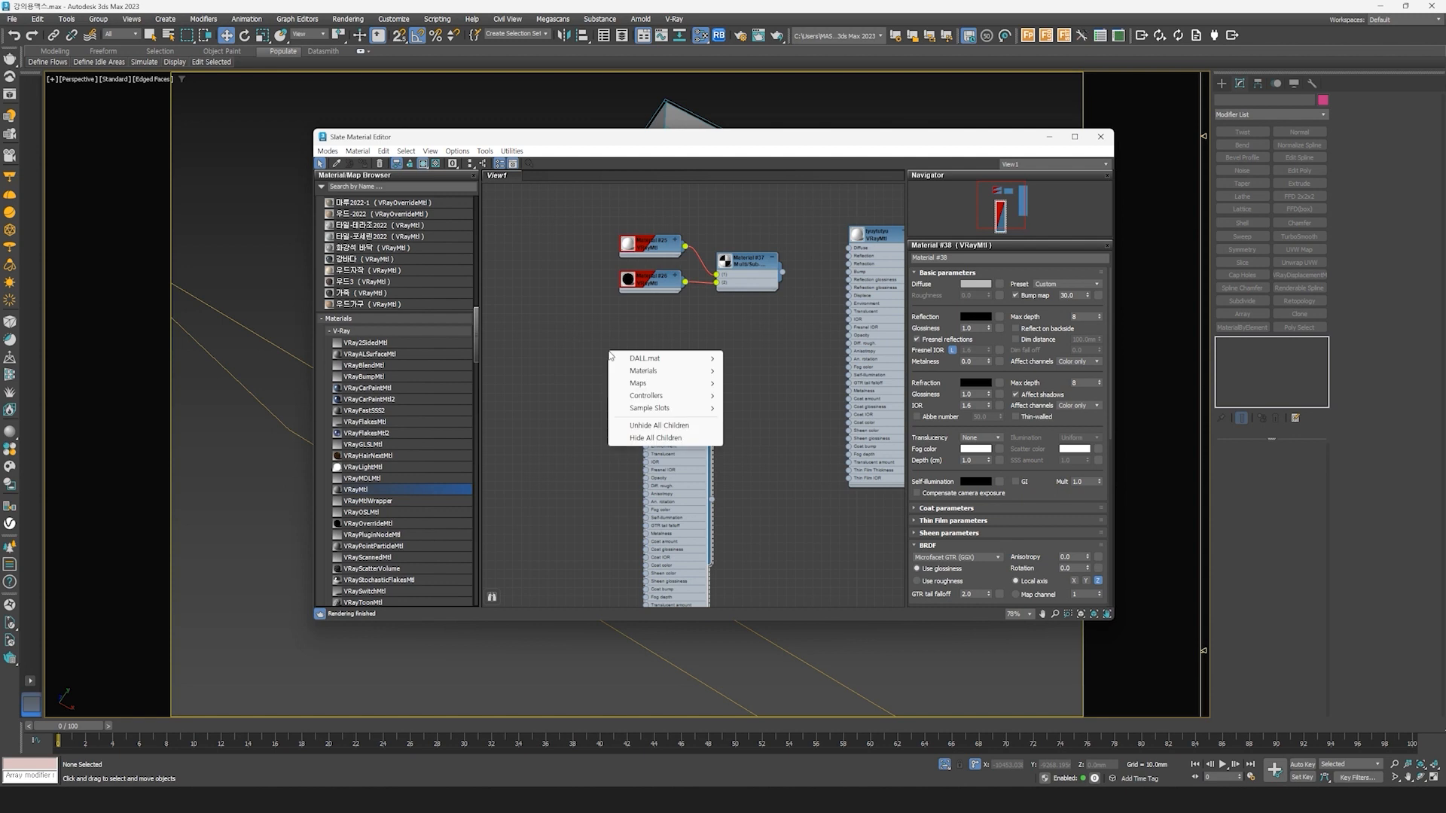
{"action": "mouse_move", "coordinate": [640, 372]}
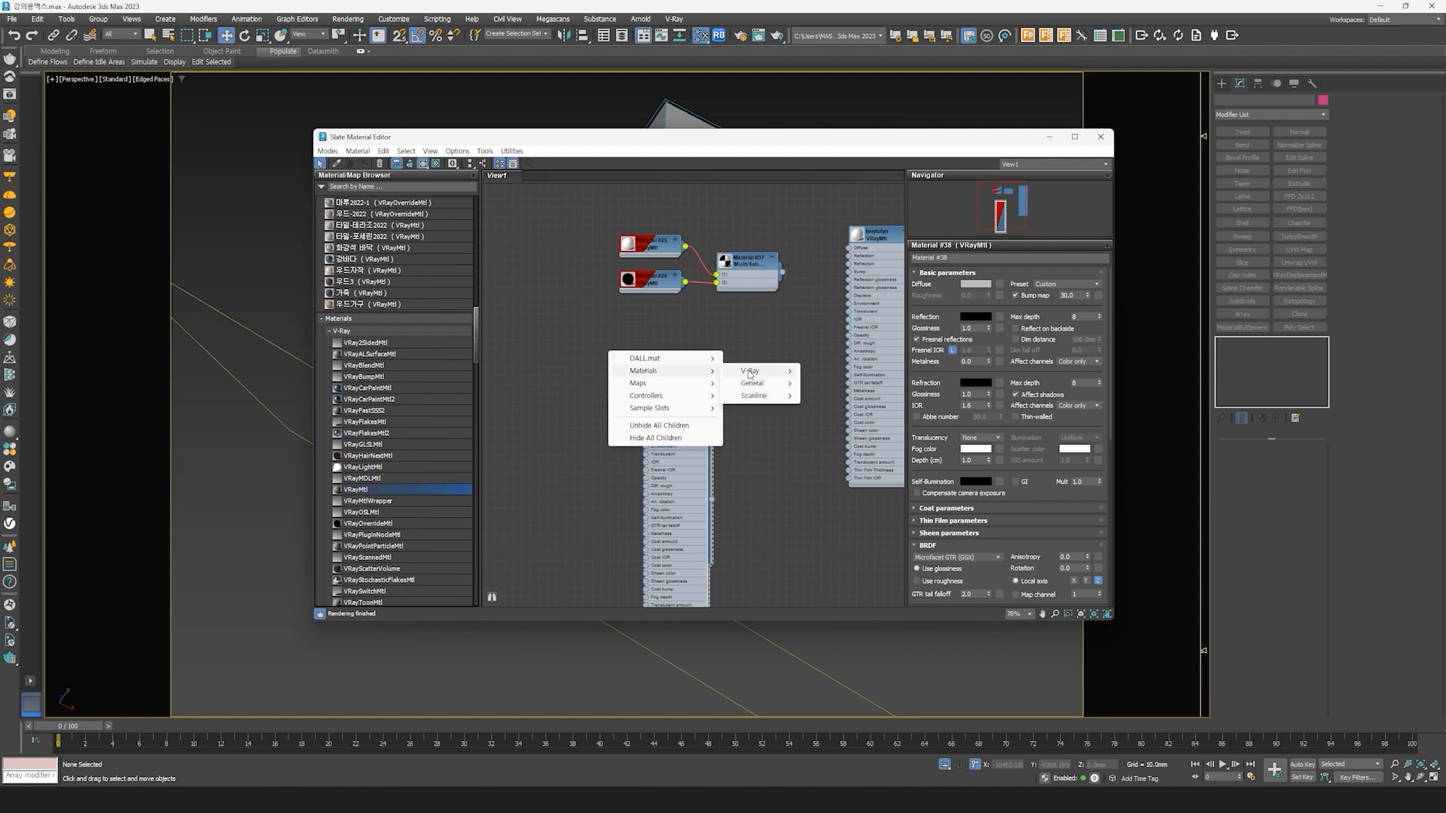
{"action": "mouse_move", "coordinate": [750, 372]}
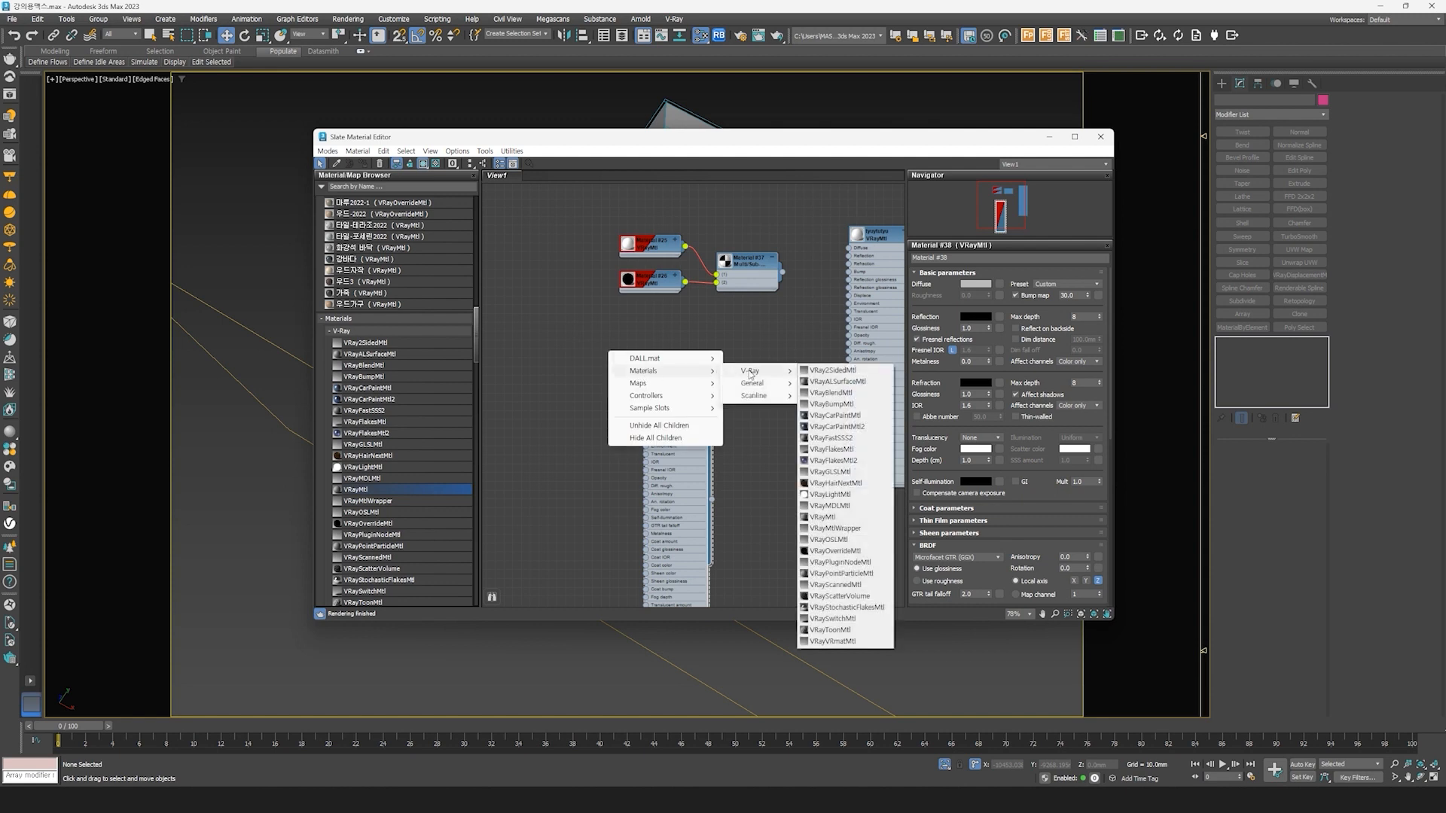
{"action": "left_click", "coordinate": [813, 518]}
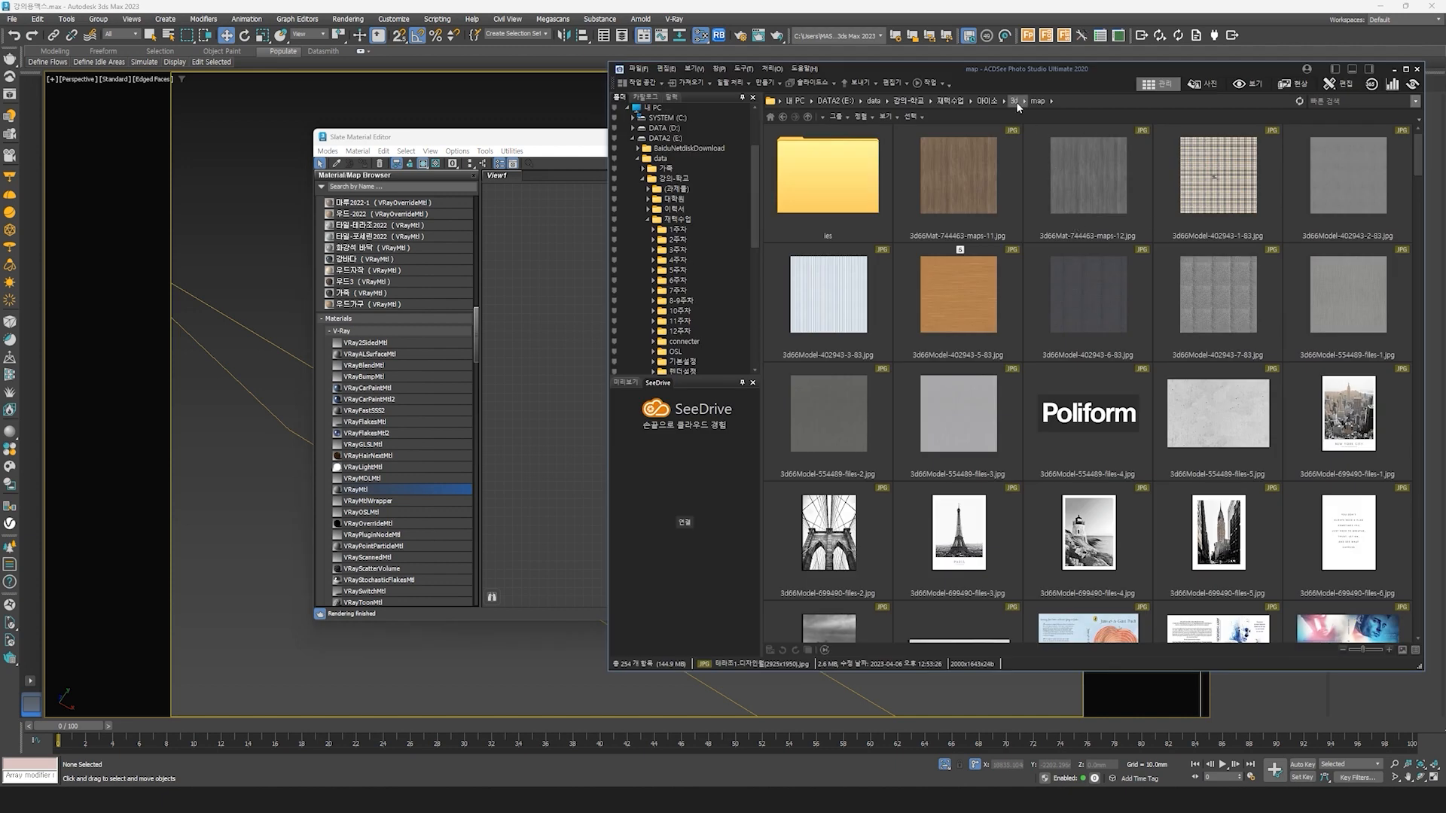
Step: Find the texture 테라조1-디자인월(2925x1950).jpg in the ACDSee map folder and connect it as a bitmap to the new VRayMtl's Diffuse
{"action": "scroll", "coordinate": [1105, 489], "scroll_direction": "down", "scroll_amount": 10}
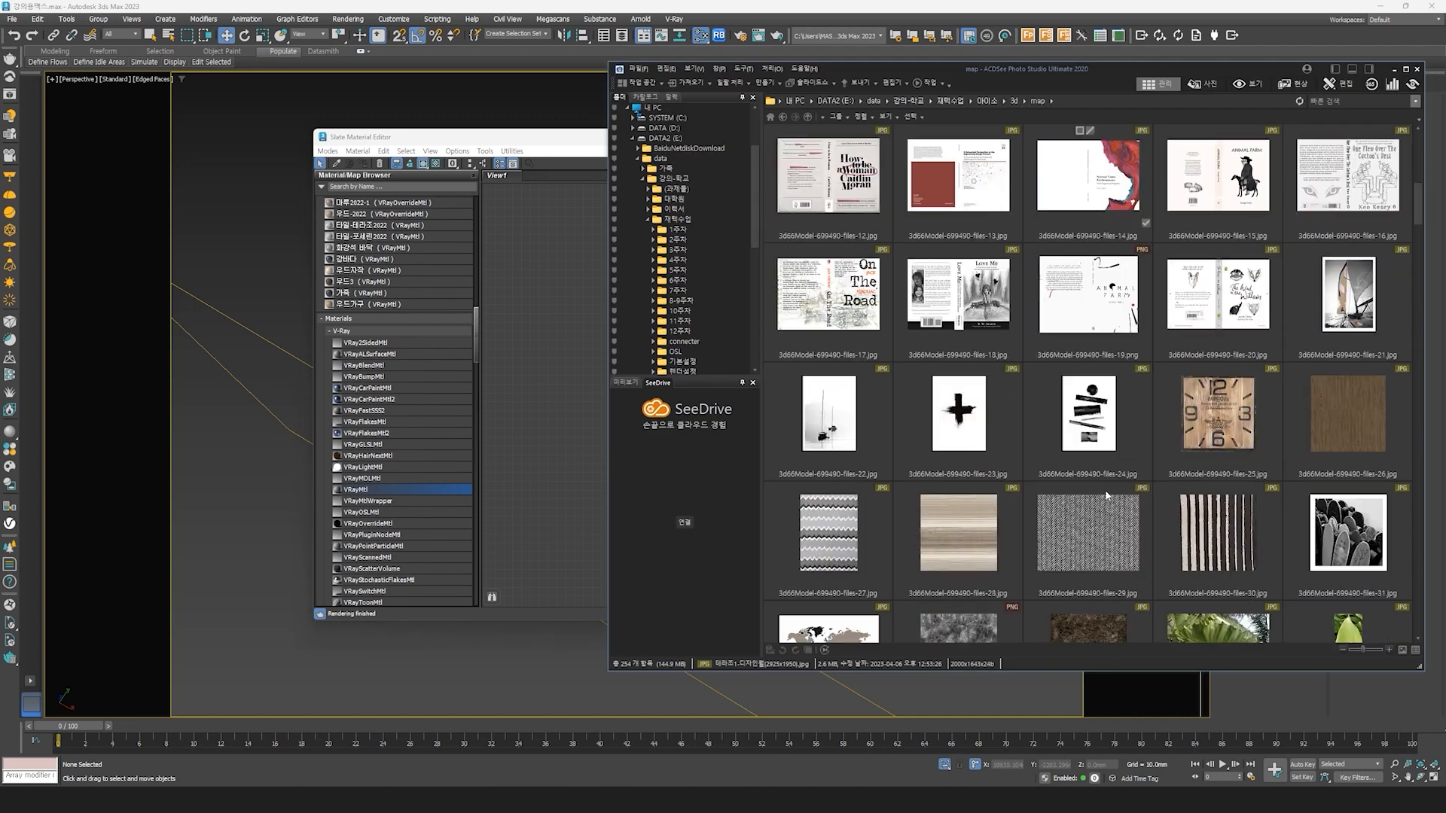
{"action": "scroll", "coordinate": [1105, 490], "scroll_direction": "down", "scroll_amount": 15}
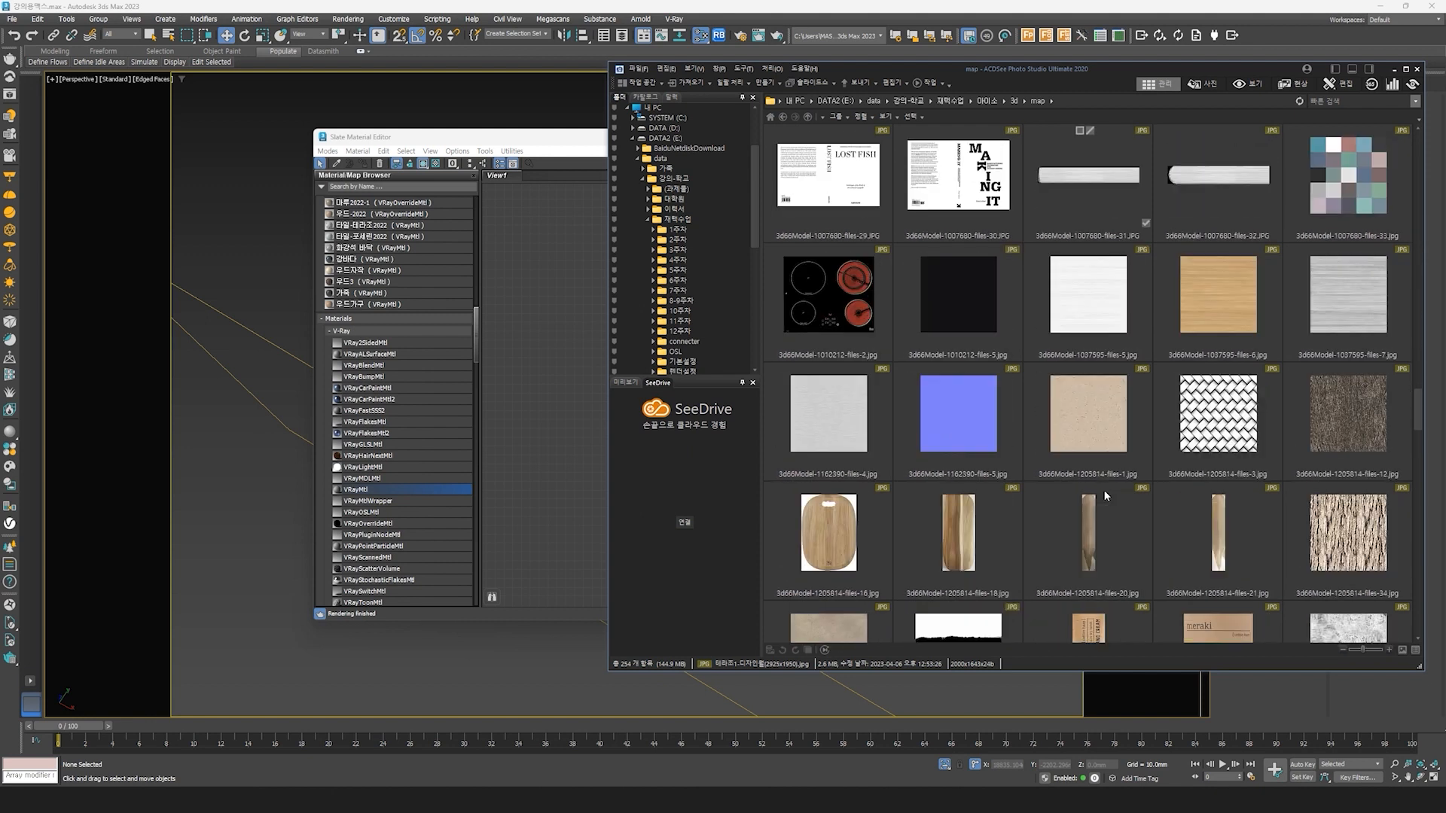
{"action": "scroll", "coordinate": [1103, 491], "scroll_direction": "down", "scroll_amount": 10}
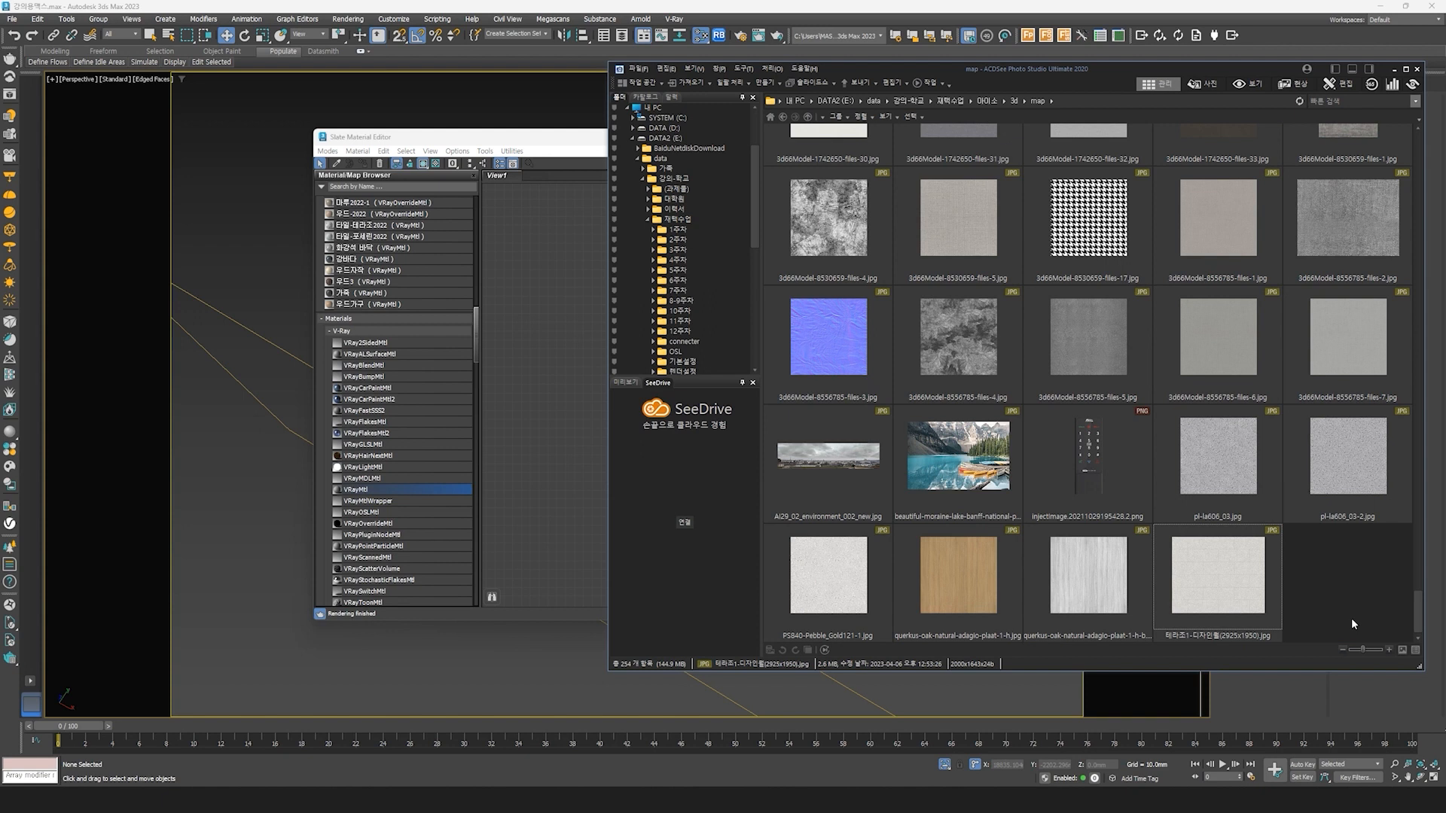
{"action": "left_click_drag", "start_coordinate": [1127, 568], "coordinate": [664, 381]}
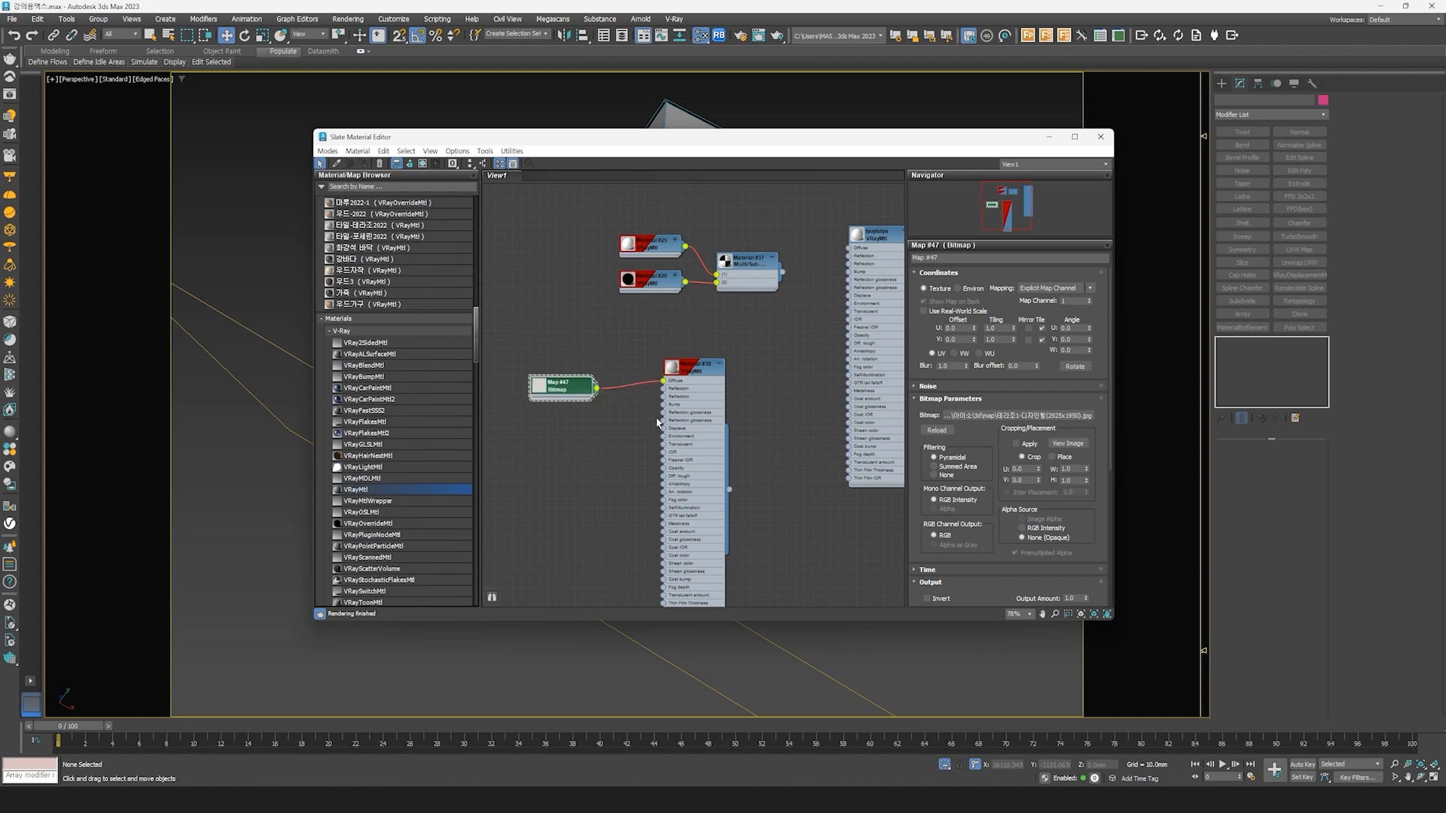
Step: View the terrazzo texture at full size in ACDSee to examine its tile layout, and return to the material editor
{"action": "key", "text": "alt+Tab"}
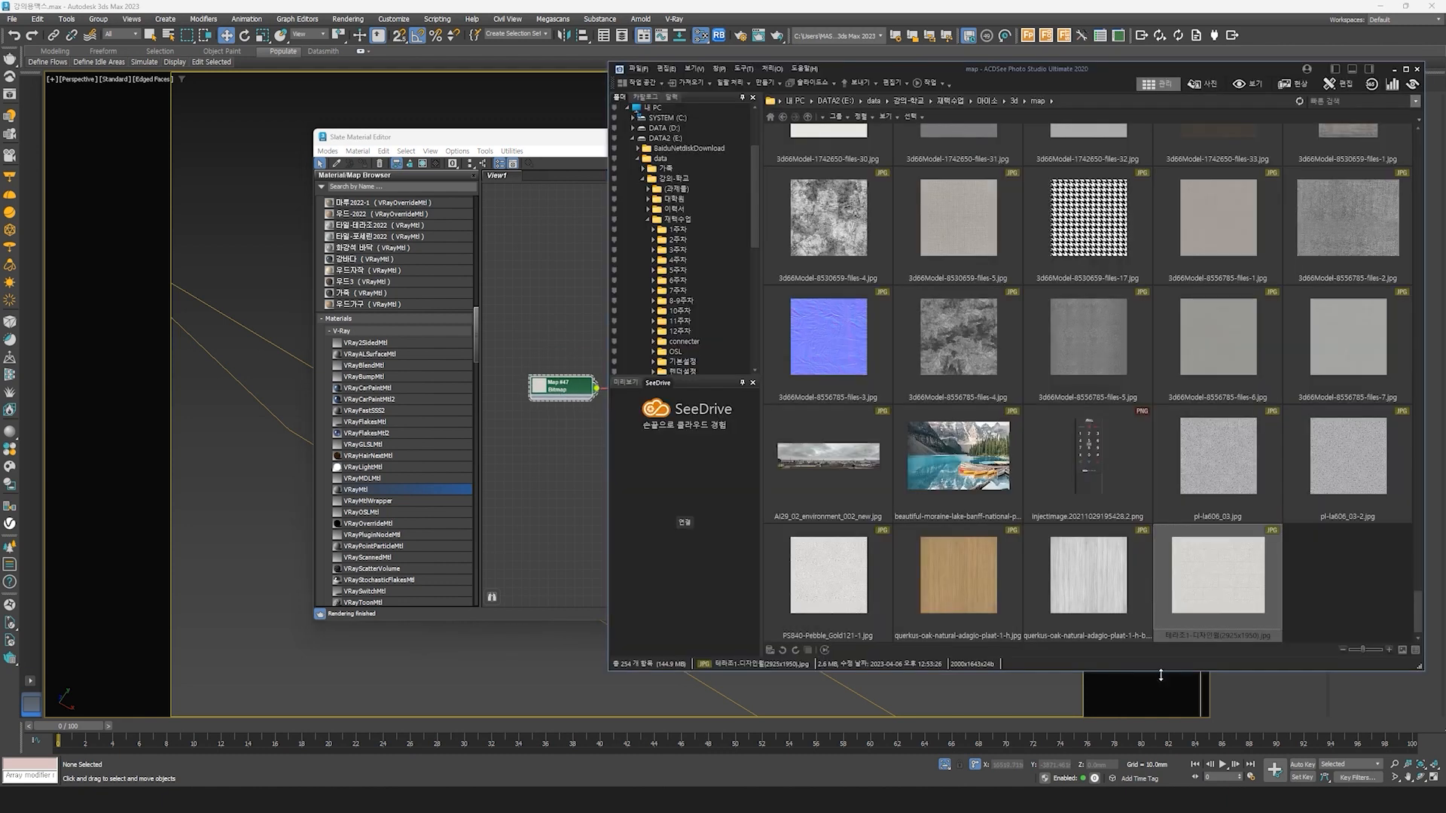
{"action": "double_click", "coordinate": [1205, 581]}
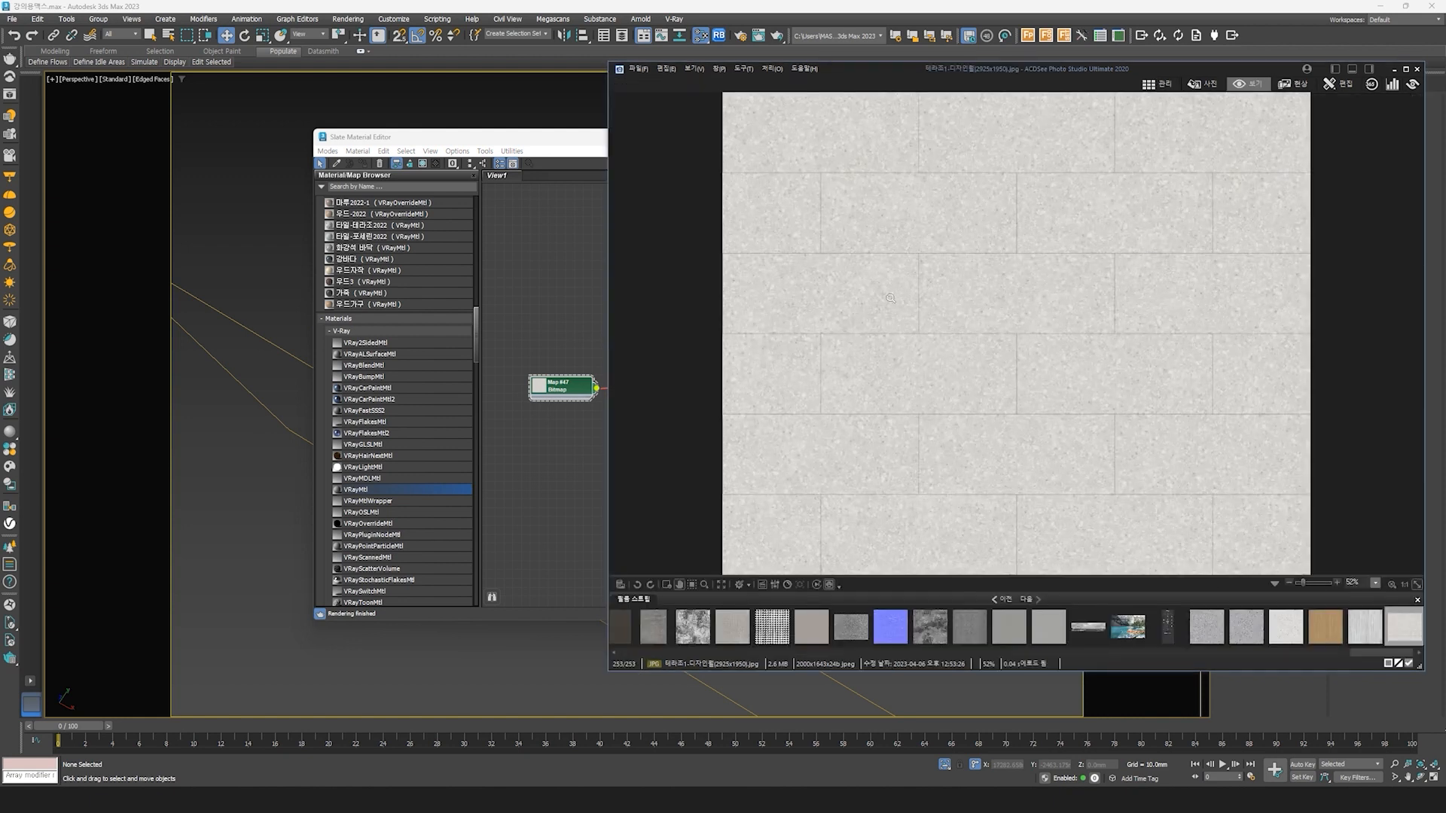
{"action": "key", "text": "alt+Tab"}
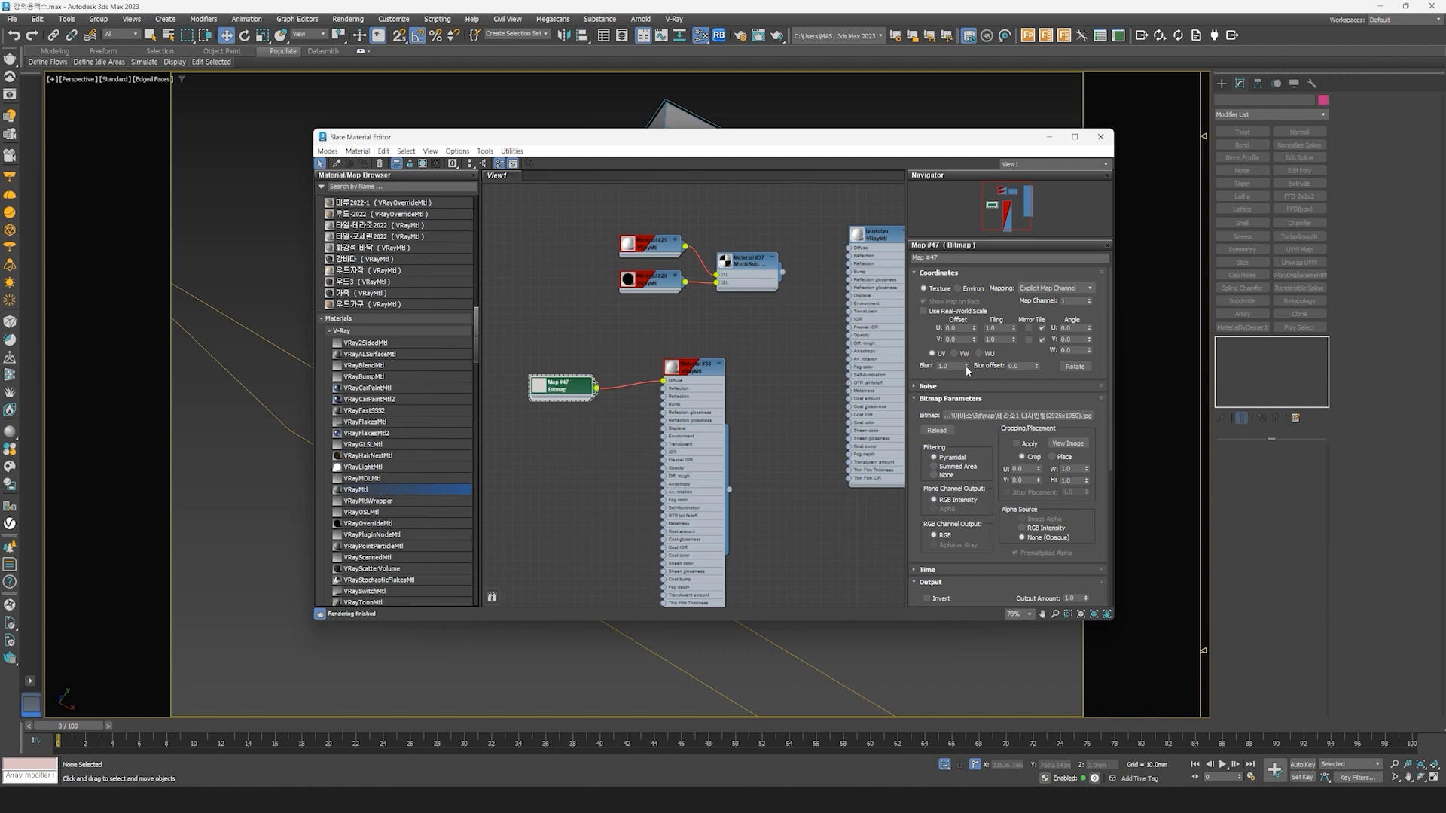
Step: Set the terrazzo bitmap's Blur to 0.01 and move its node slightly away from the material
{"action": "left_click_drag", "start_coordinate": [966, 368], "coordinate": [953, 554]}
{"action": "double_click", "coordinate": [956, 366]}
{"action": "left_click_drag", "start_coordinate": [565, 392], "coordinate": [555, 370]}
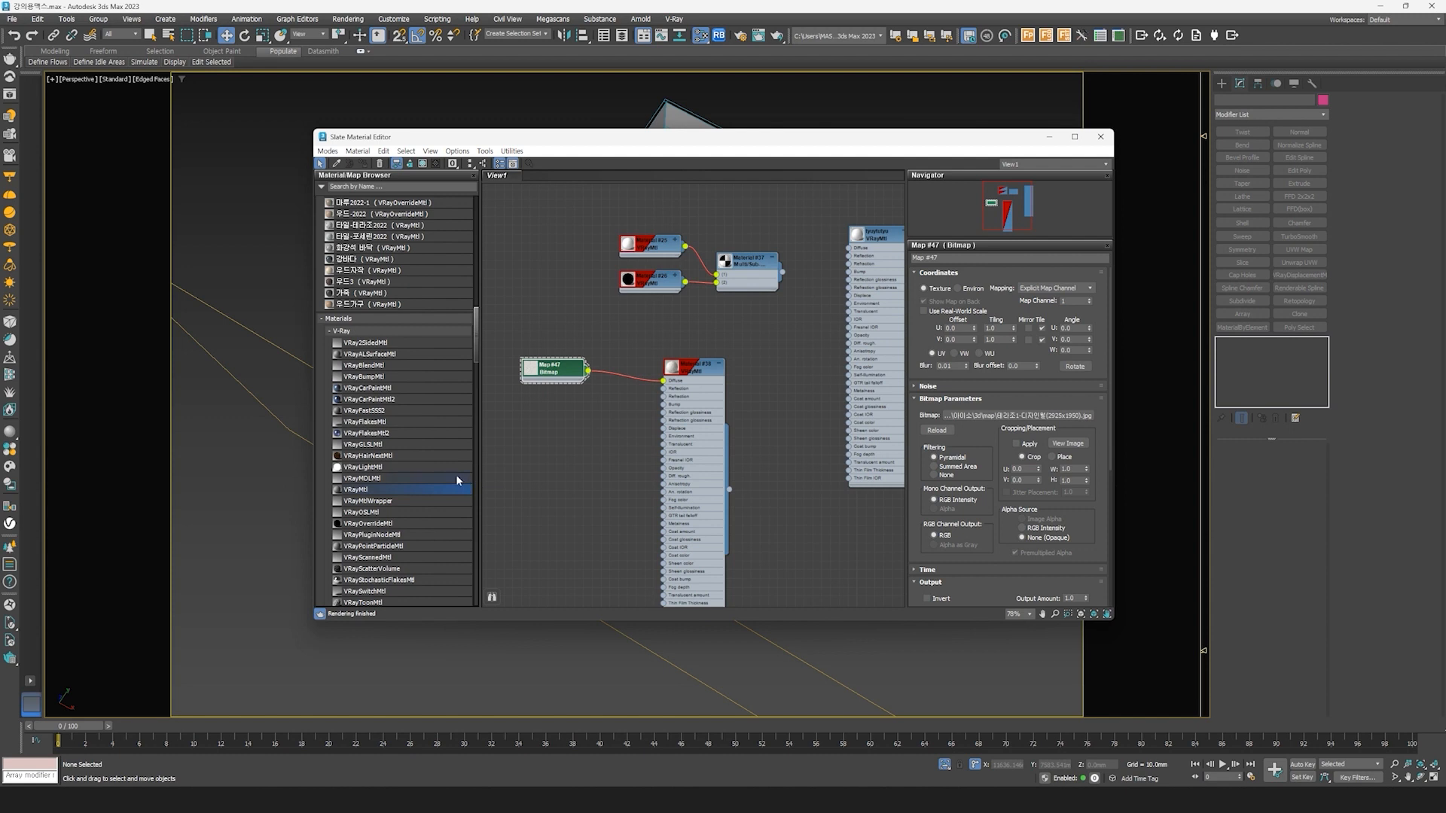
Step: Insert a Color Correction map between the terrazzo bitmap and the material's Diffuse input
{"action": "scroll", "coordinate": [455, 478], "scroll_direction": "down", "scroll_amount": 12}
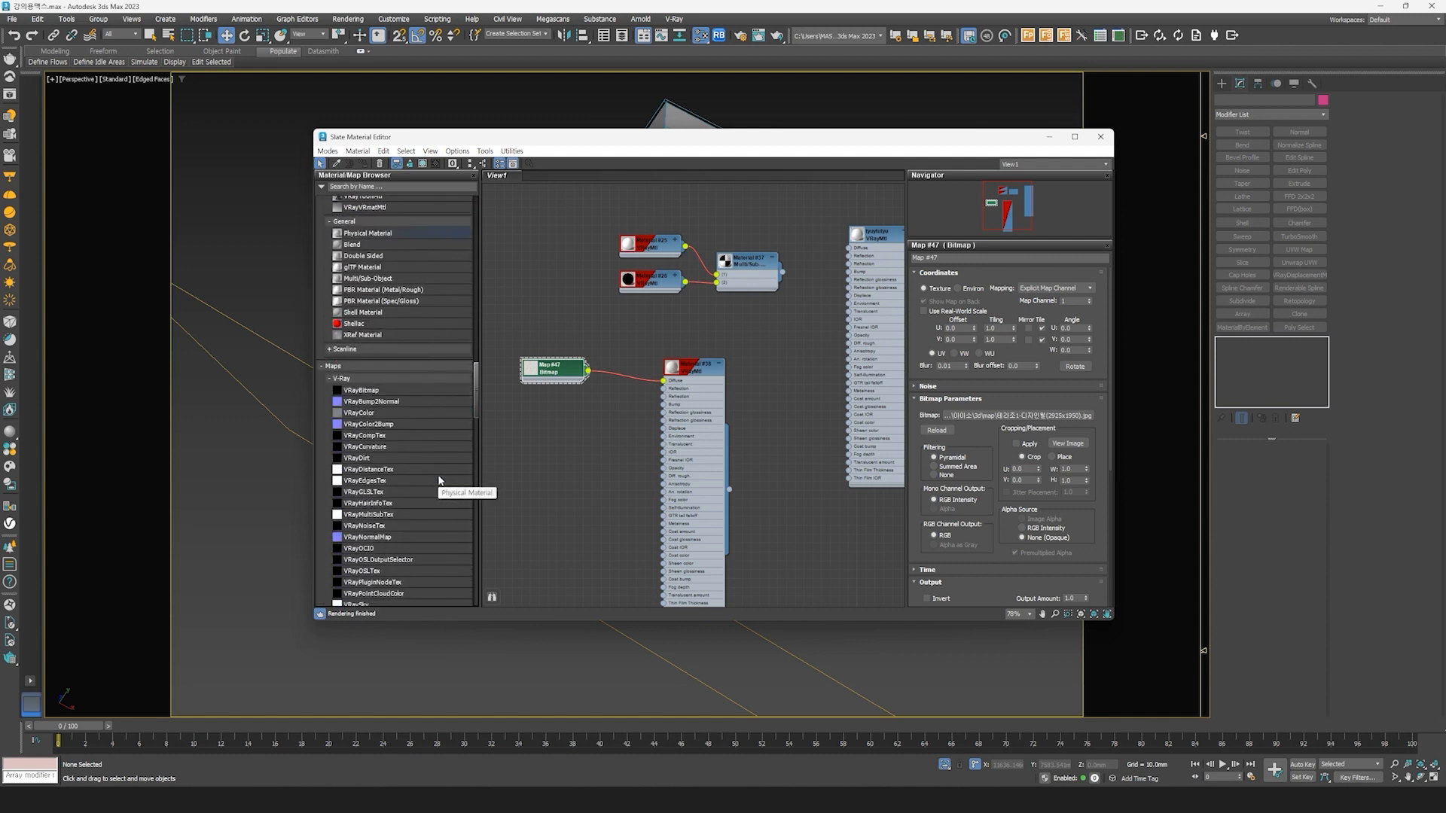
{"action": "scroll", "coordinate": [439, 480], "scroll_direction": "down", "scroll_amount": 12}
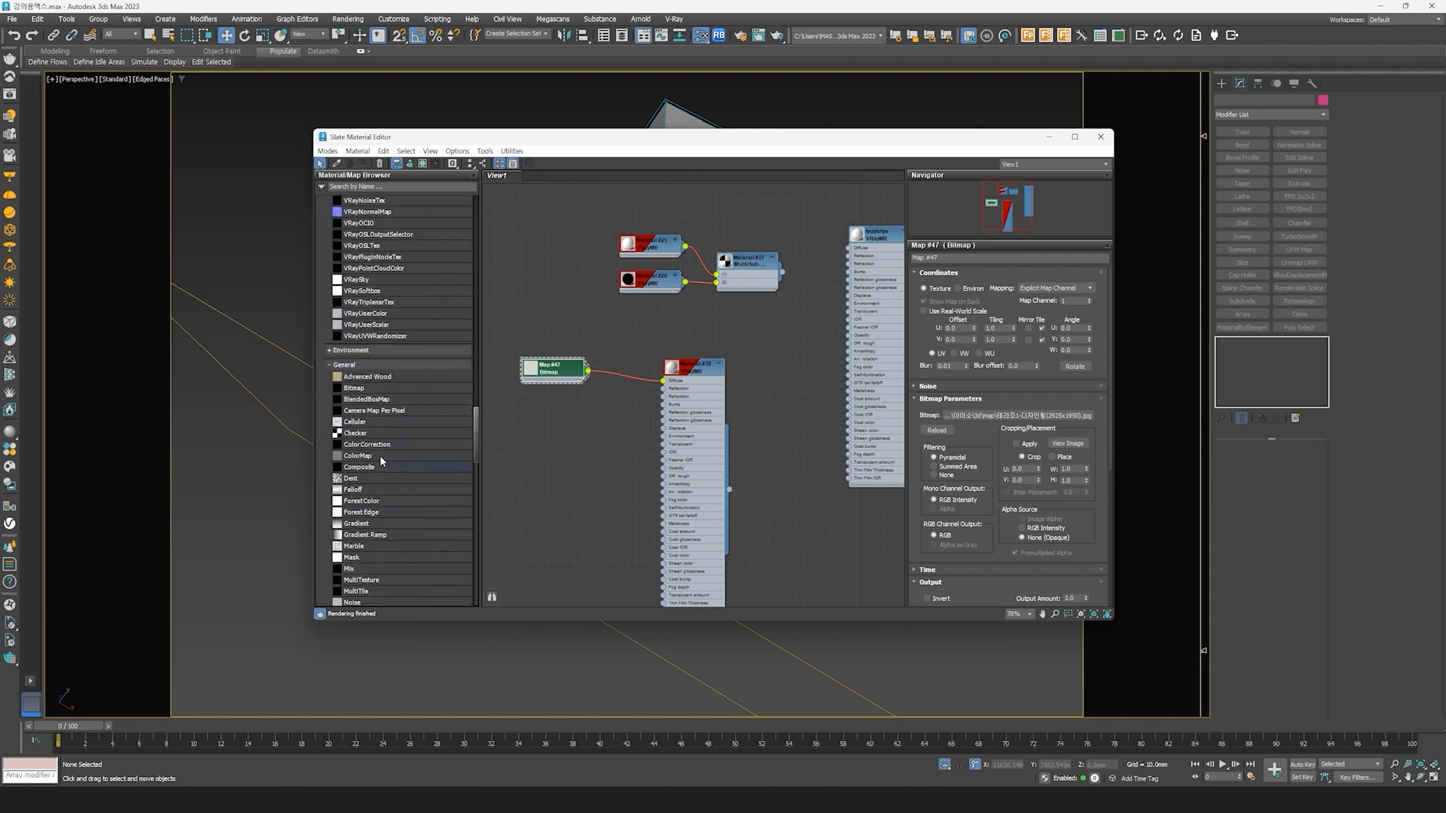
{"action": "left_click", "coordinate": [358, 445]}
{"action": "left_click_drag", "start_coordinate": [368, 447], "coordinate": [621, 372]}
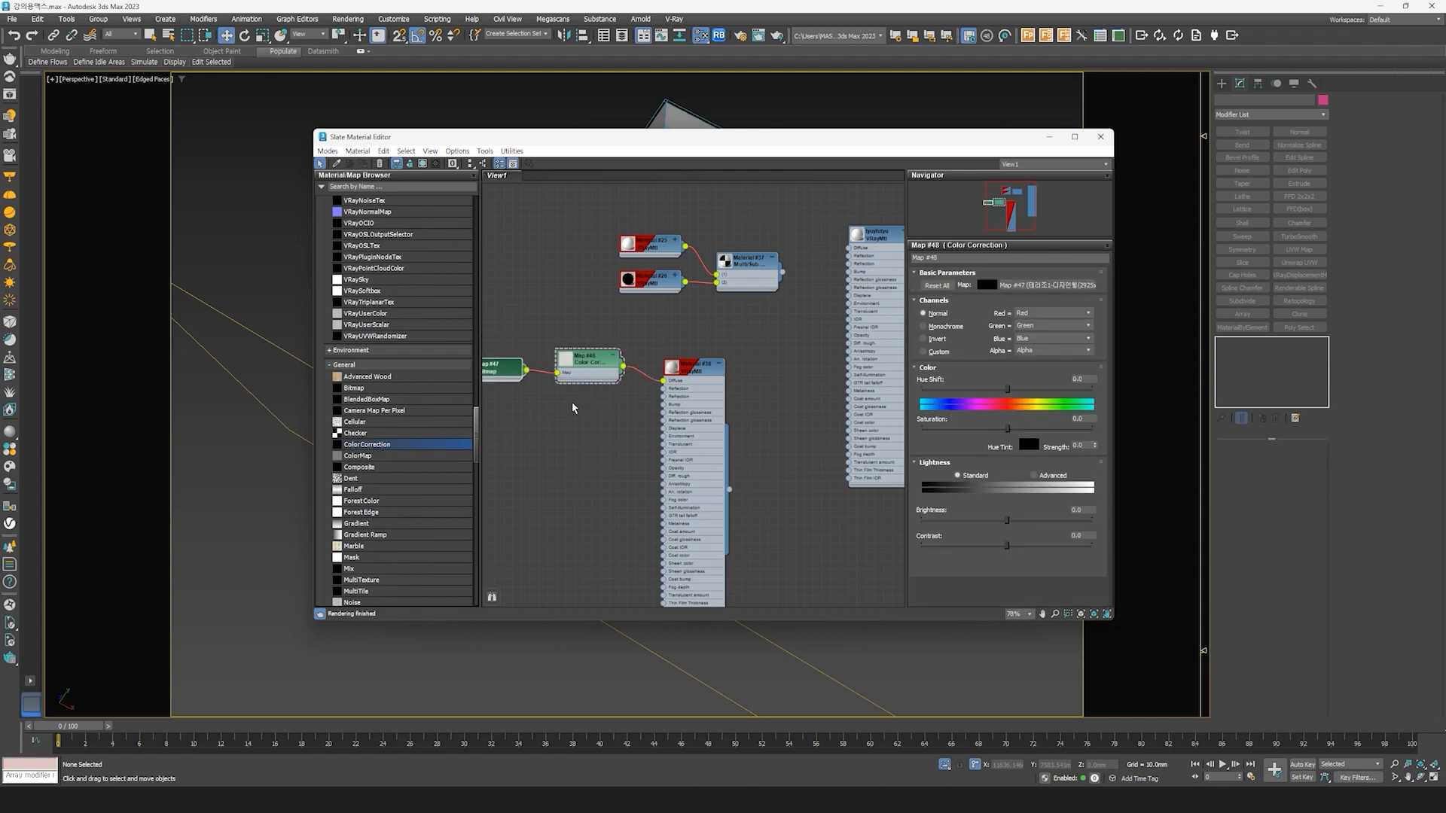
{"action": "middle_click_drag", "start_coordinate": [571, 401], "coordinate": [637, 393]}
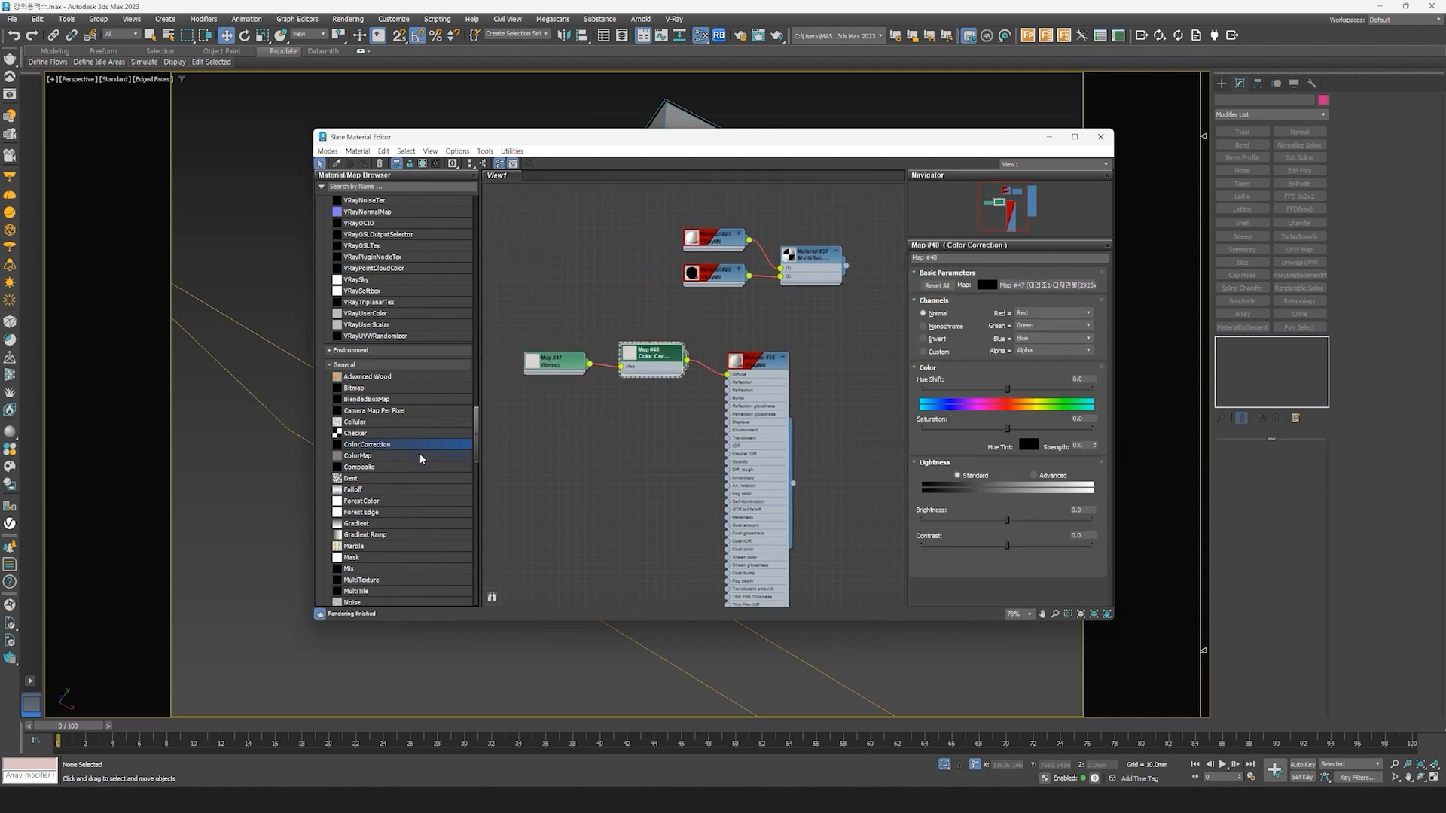
Step: Add a second Color Correction fed by the terrazzo bitmap and connect it to Reflection, Bump and Reflection glossiness
{"action": "left_click_drag", "start_coordinate": [384, 450], "coordinate": [759, 374]}
{"action": "scroll", "coordinate": [646, 410], "scroll_direction": "up", "scroll_amount": 3}
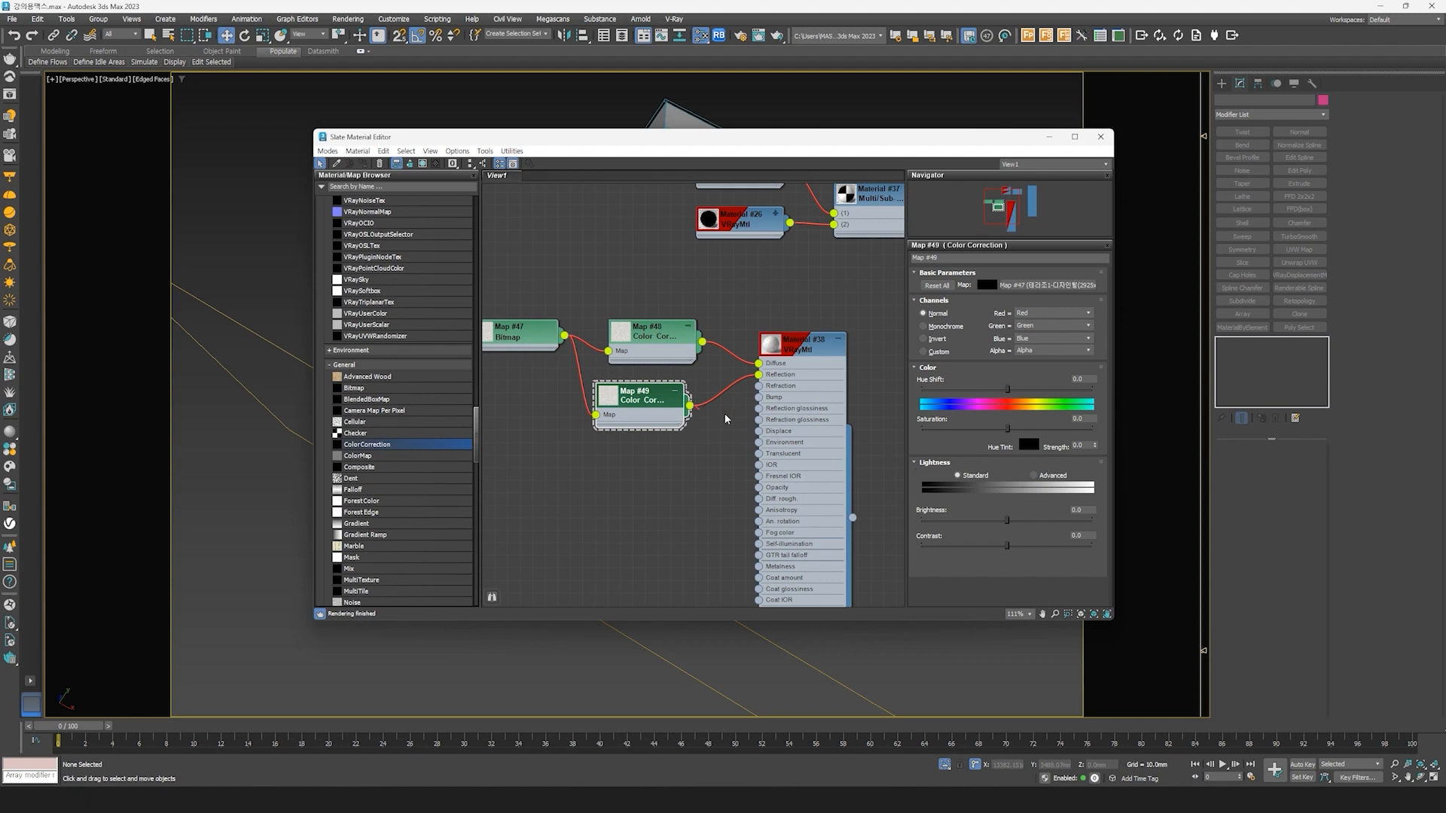
{"action": "left_click_drag", "start_coordinate": [689, 405], "coordinate": [759, 408]}
{"action": "left_click", "coordinate": [799, 345]}
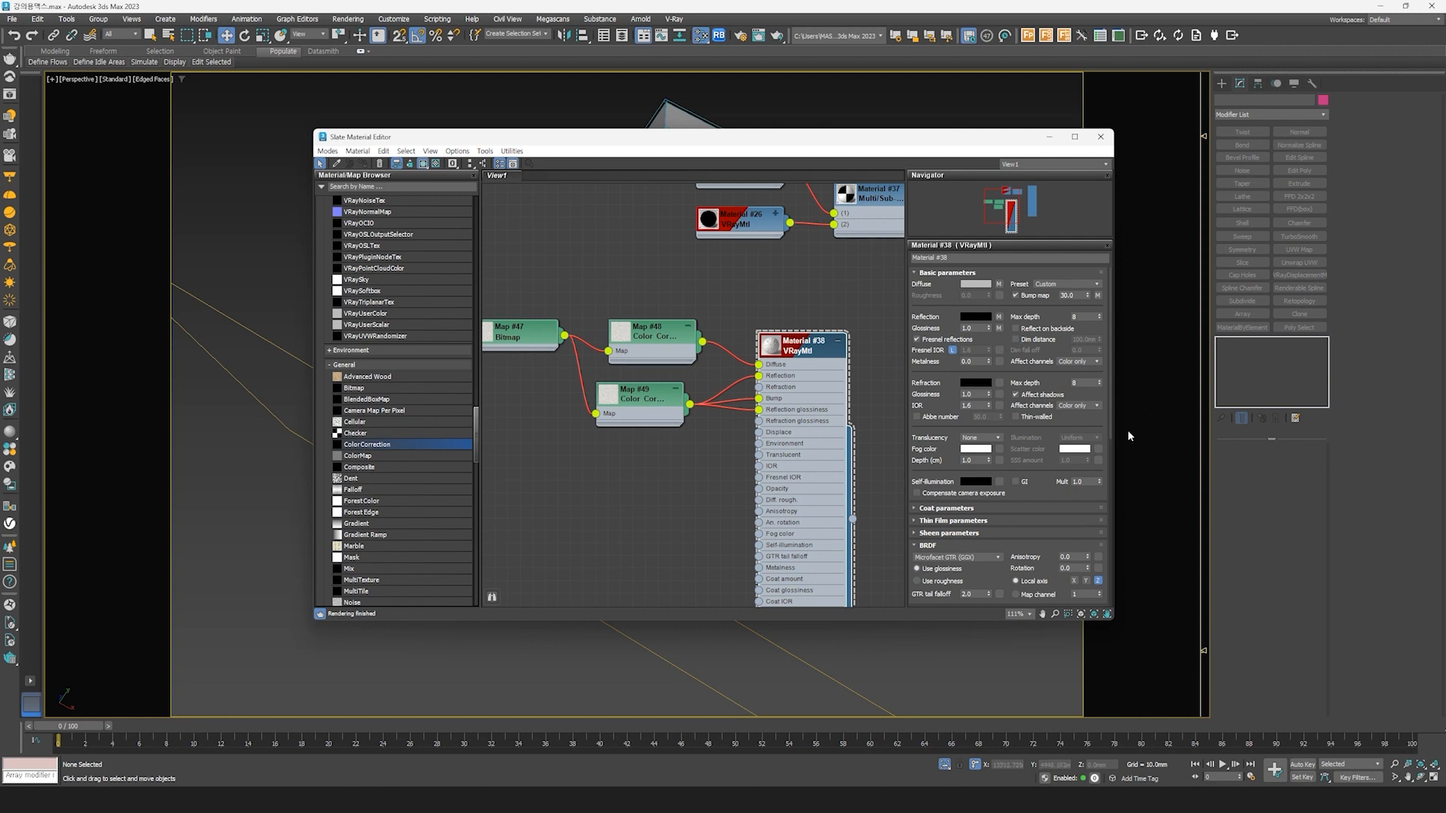
Step: Switch the second Color Correction's Lightness to Advanced, set its RGB Gamma/Contrast to 0.3, and reopen the VRayMtl's parameters
{"action": "left_click", "coordinate": [657, 403]}
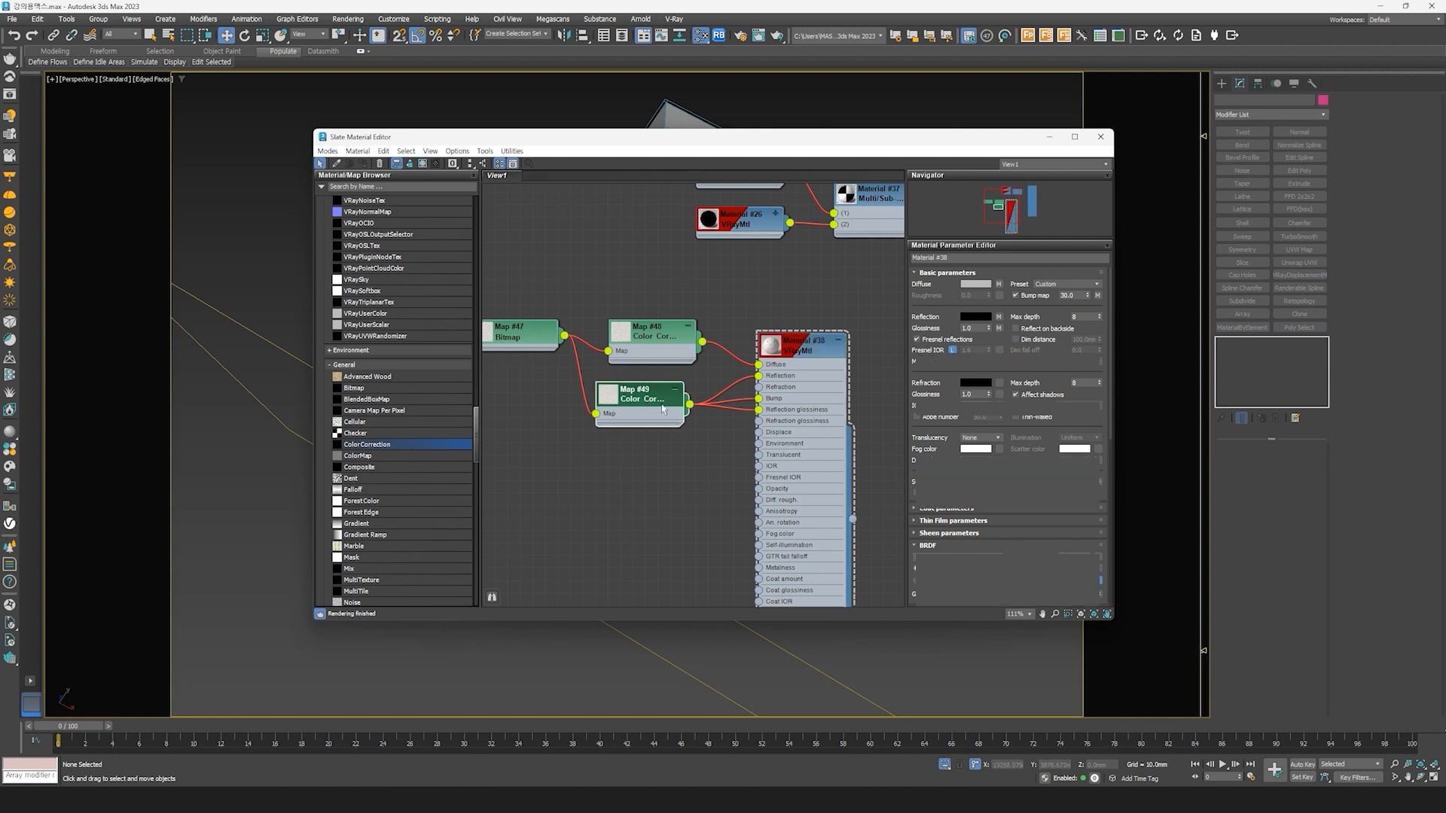
{"action": "left_click_drag", "start_coordinate": [642, 413], "coordinate": [642, 423]}
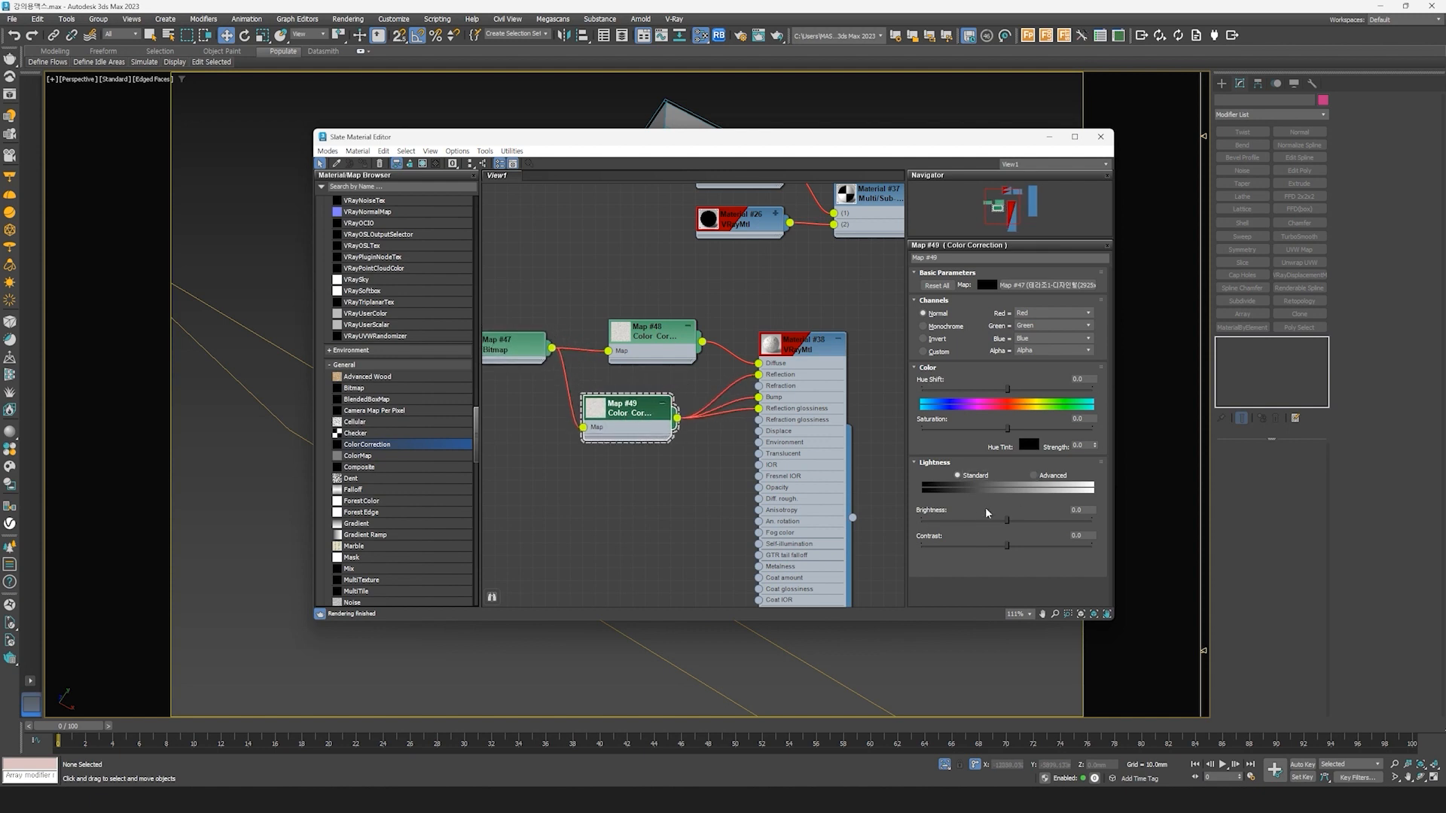
{"action": "left_click", "coordinate": [1034, 475]}
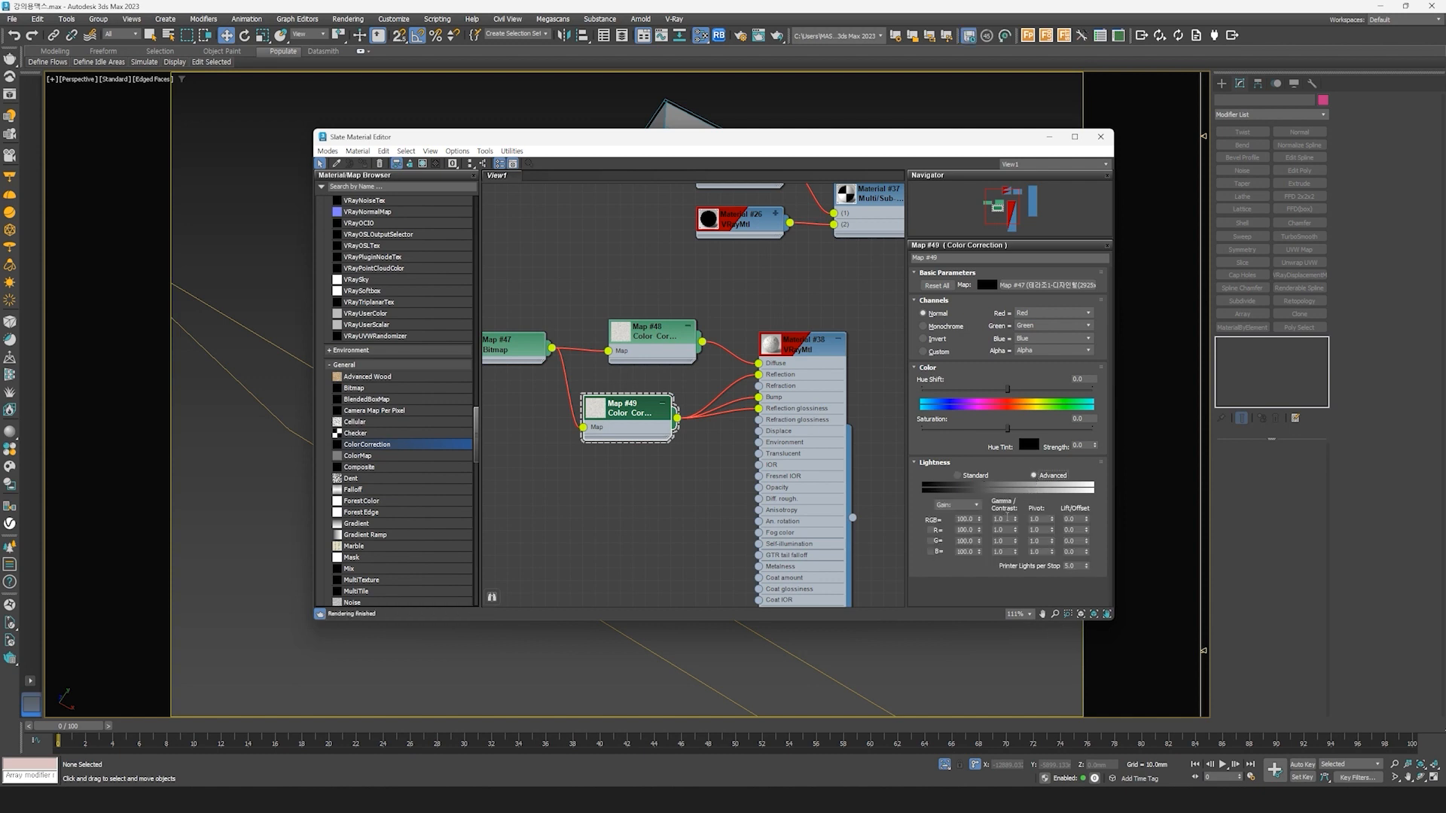
{"action": "left_click", "coordinate": [1007, 519]}
{"action": "type", "text": "0.3"}
{"action": "key", "text": "Return"}
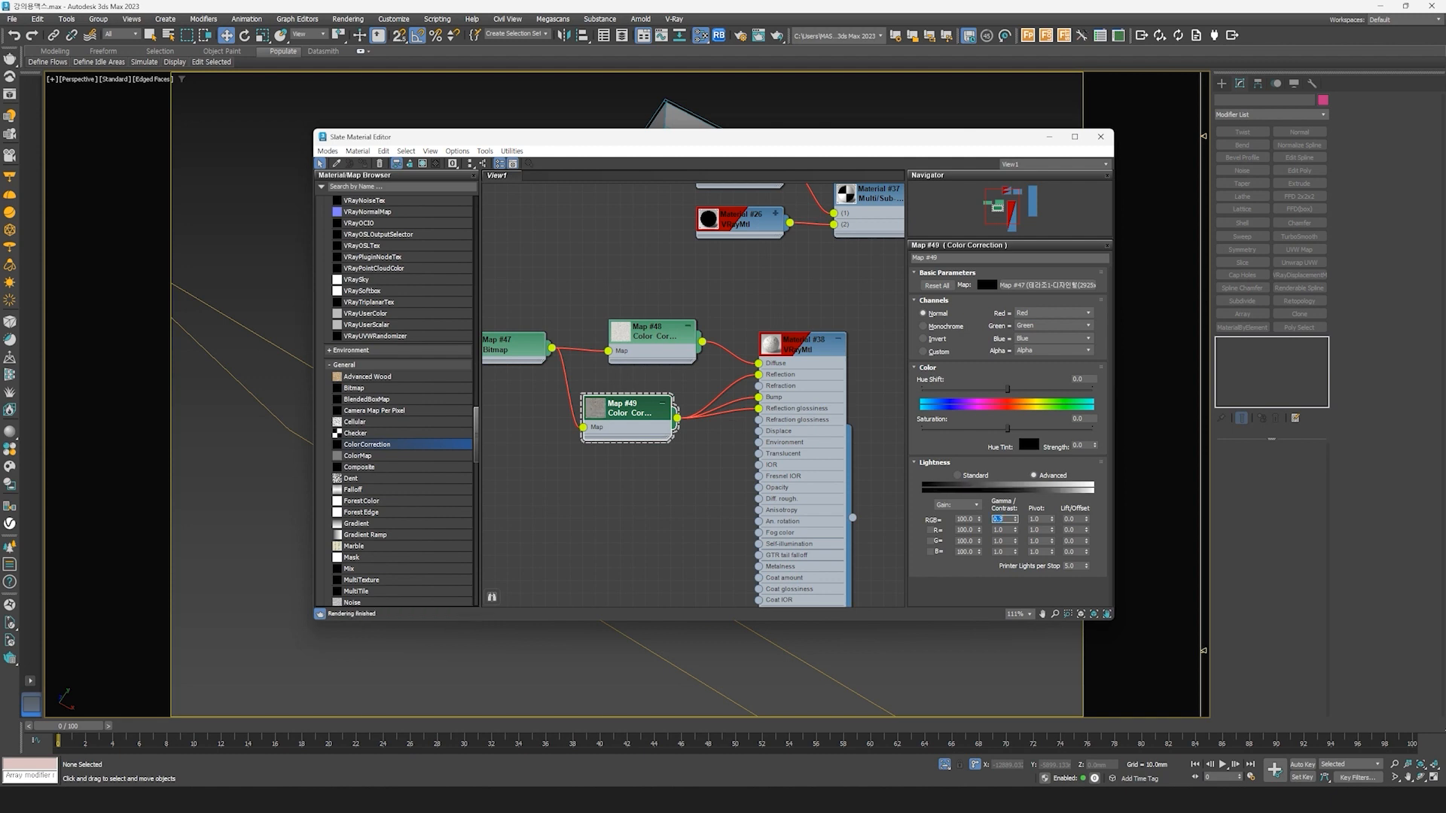
{"action": "left_click", "coordinate": [800, 345]}
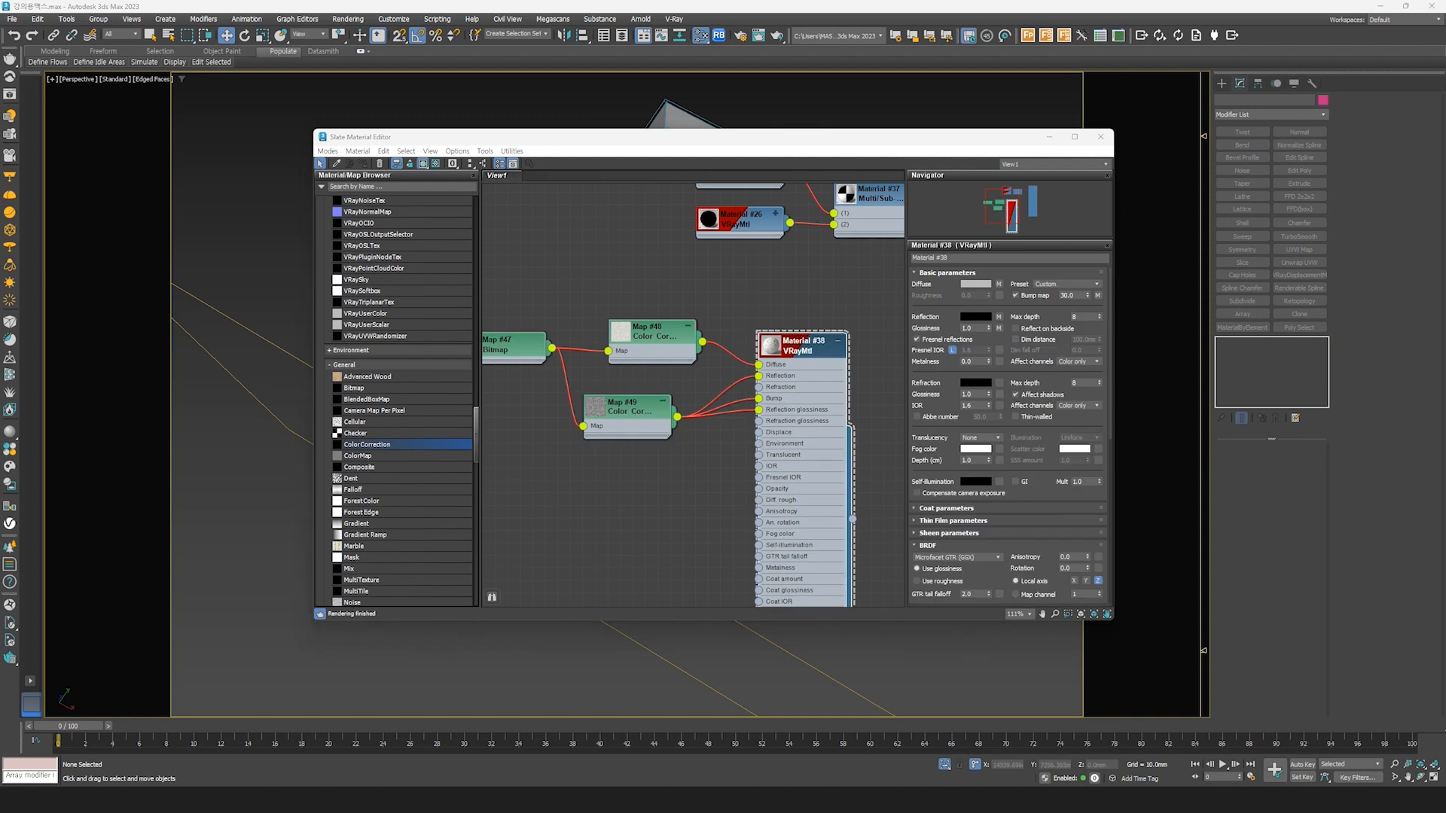
Step: Set the VRayMtl's Reflection color to a neutral gray with a value of 120
{"action": "left_click", "coordinate": [975, 317]}
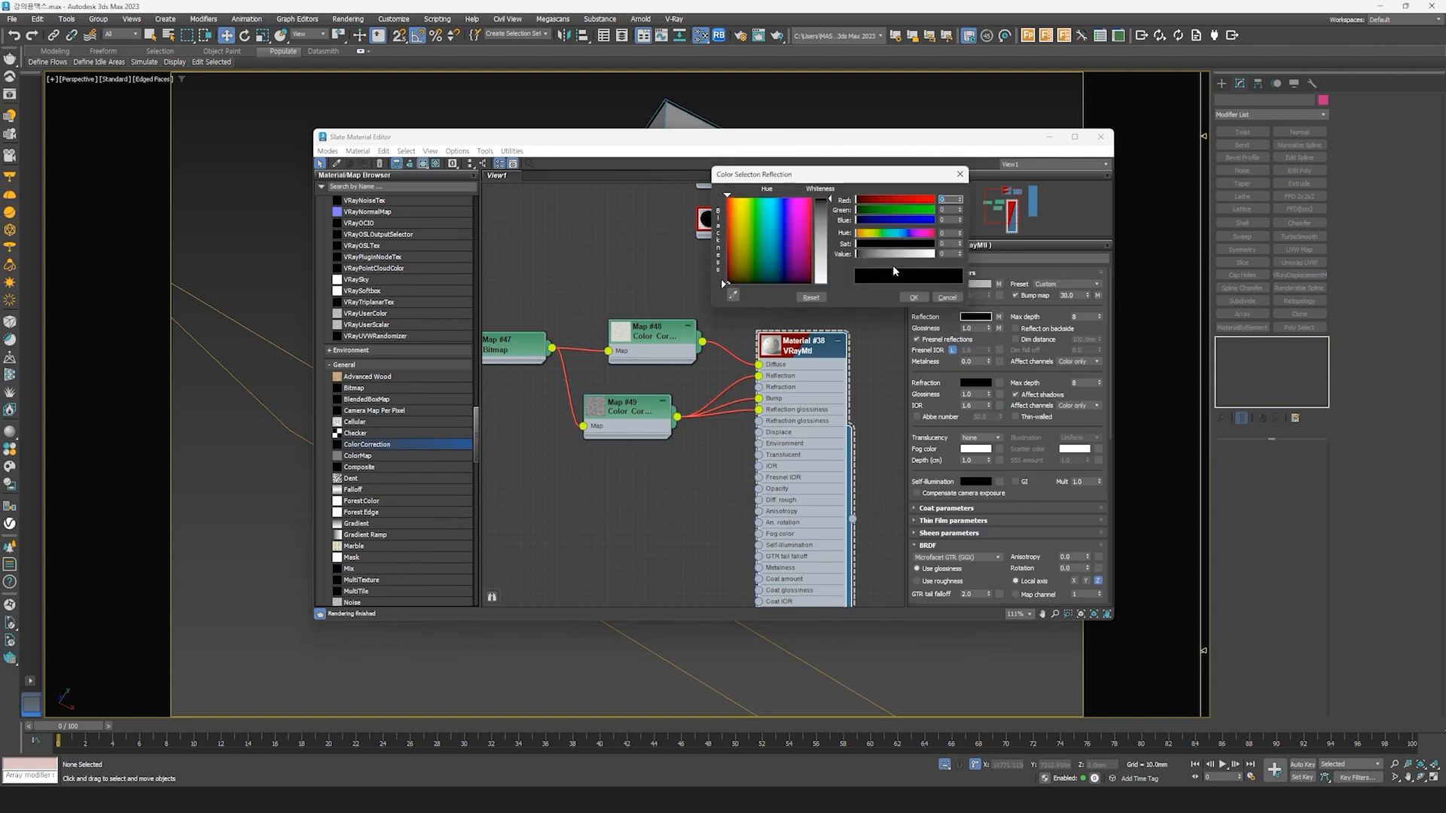
{"action": "left_click_drag", "start_coordinate": [859, 254], "coordinate": [894, 259]}
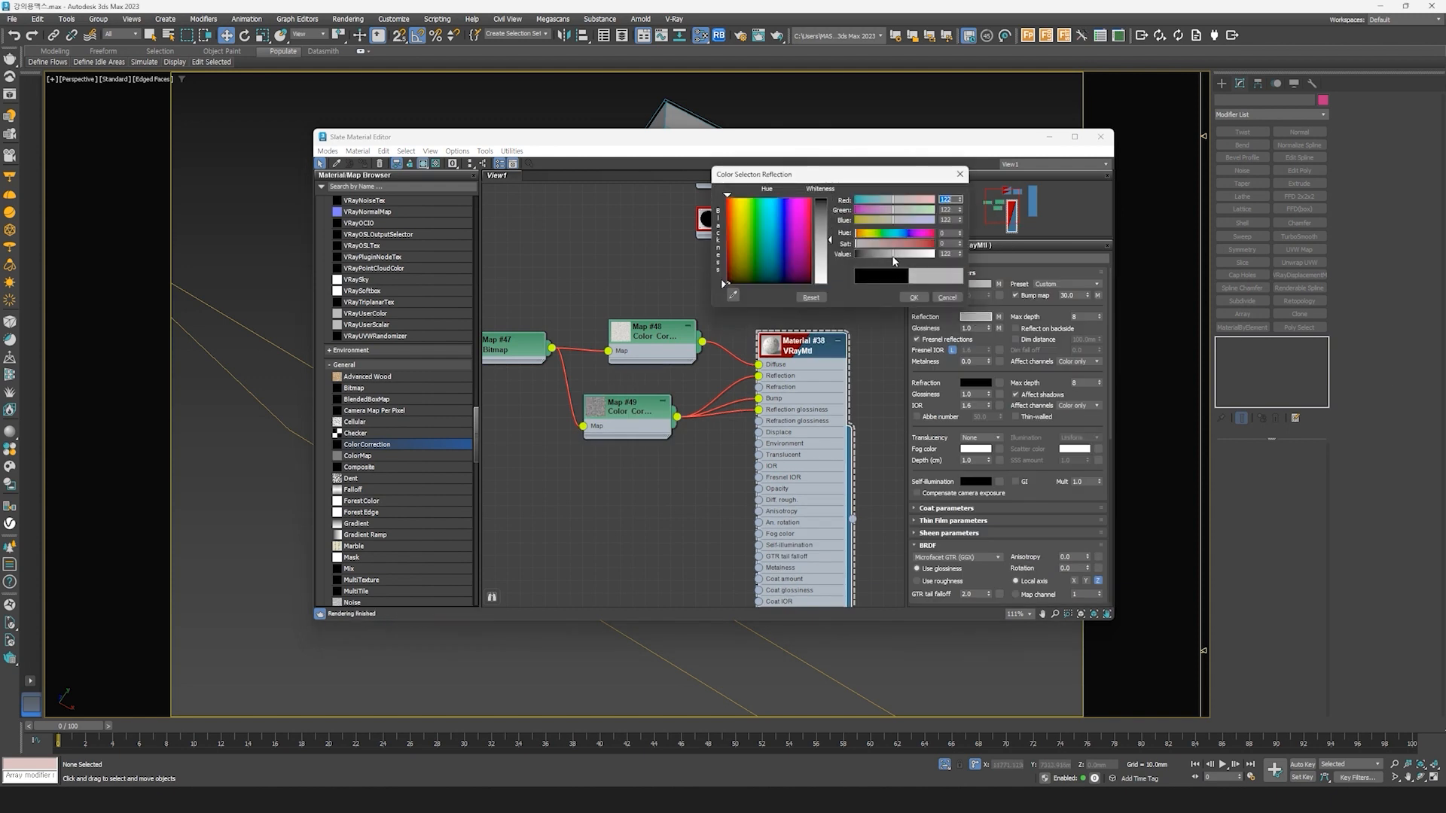
{"action": "double_click", "coordinate": [946, 254]}
{"action": "type", "text": "120"}
{"action": "key", "text": "Return"}
{"action": "left_click", "coordinate": [913, 298]}
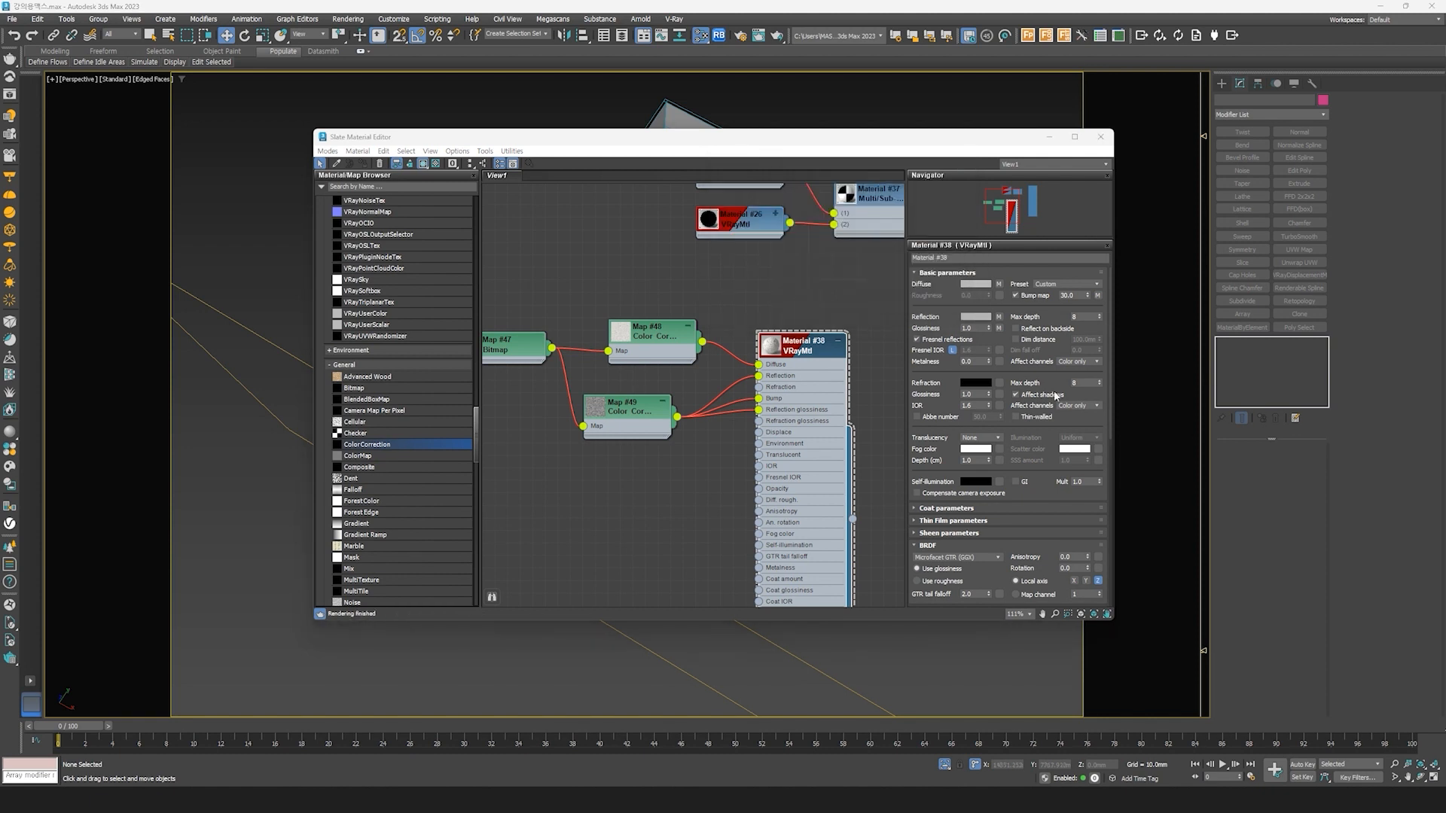
Step: Set the VRayMtl's reflection Glossiness to 0.75
{"action": "double_click", "coordinate": [975, 328]}
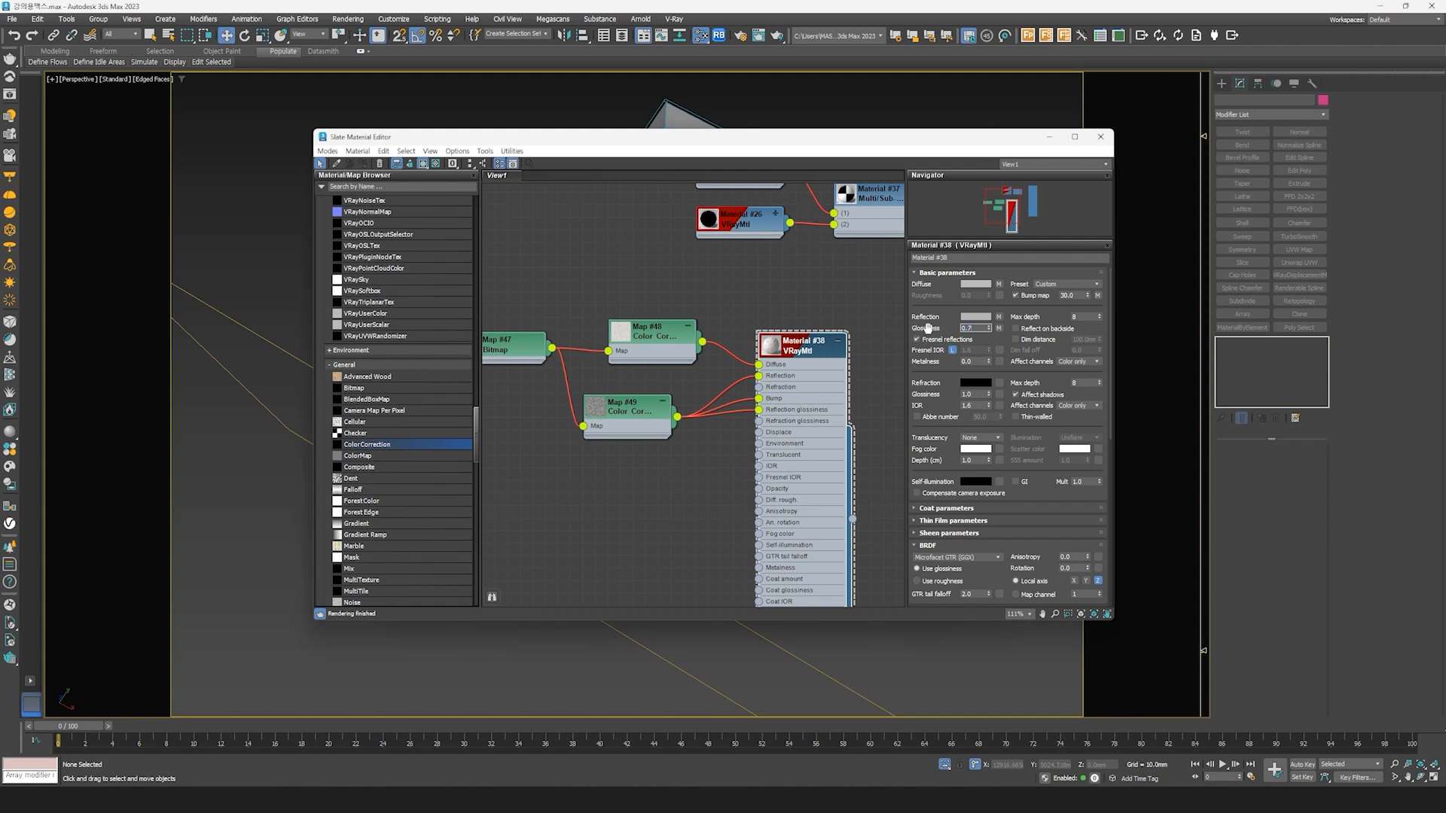
{"action": "key", "text": "Return"}
{"action": "left_click_drag", "start_coordinate": [950, 382], "coordinate": [952, 380]}
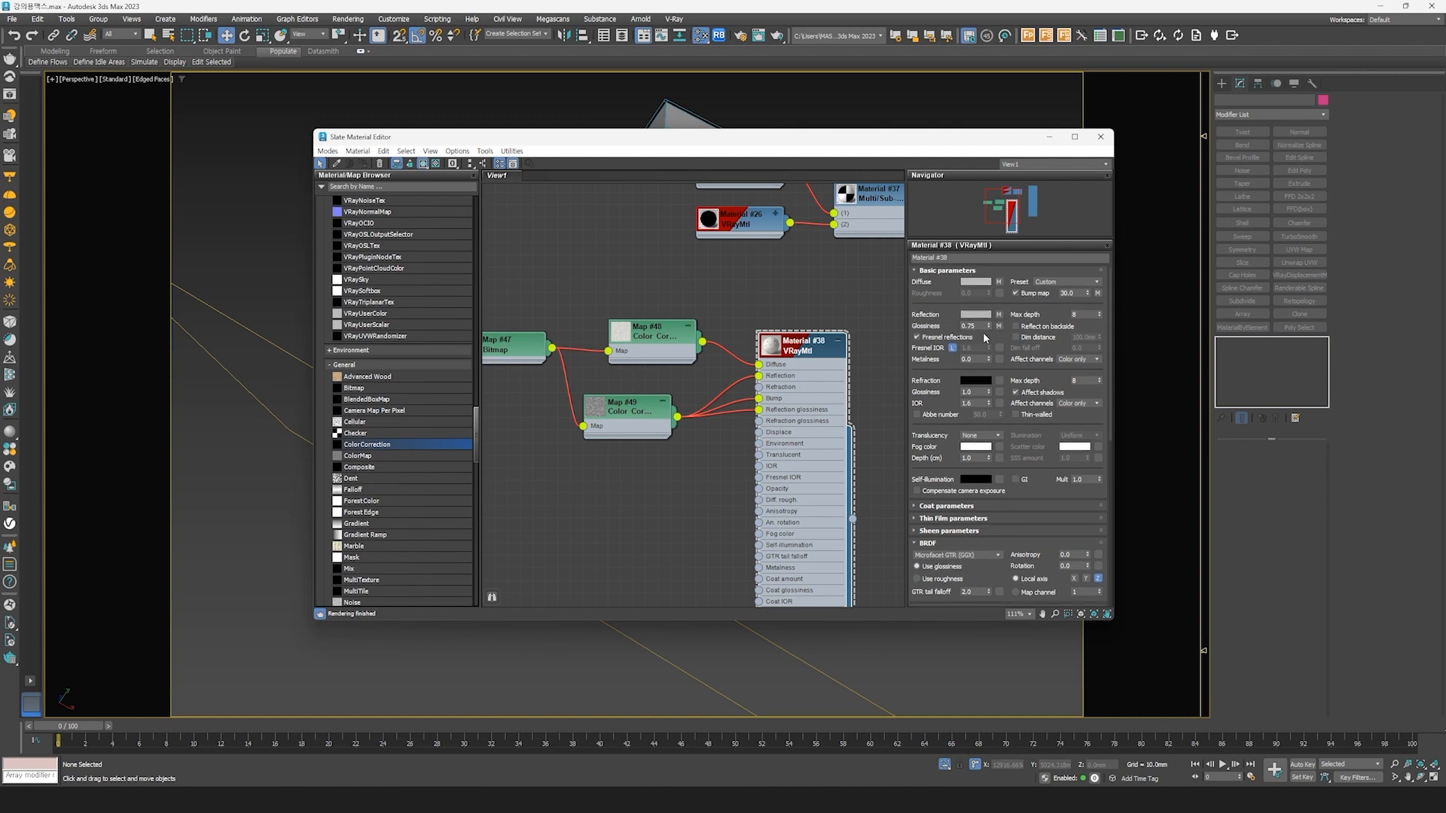
Step: Set the material's map amounts to 50 for Reflection, 50 for reflection Glossiness and 5 for Bump
{"action": "scroll", "coordinate": [1021, 545], "scroll_direction": "down", "scroll_amount": 5}
{"action": "scroll", "coordinate": [1021, 545], "scroll_direction": "down", "scroll_amount": 1}
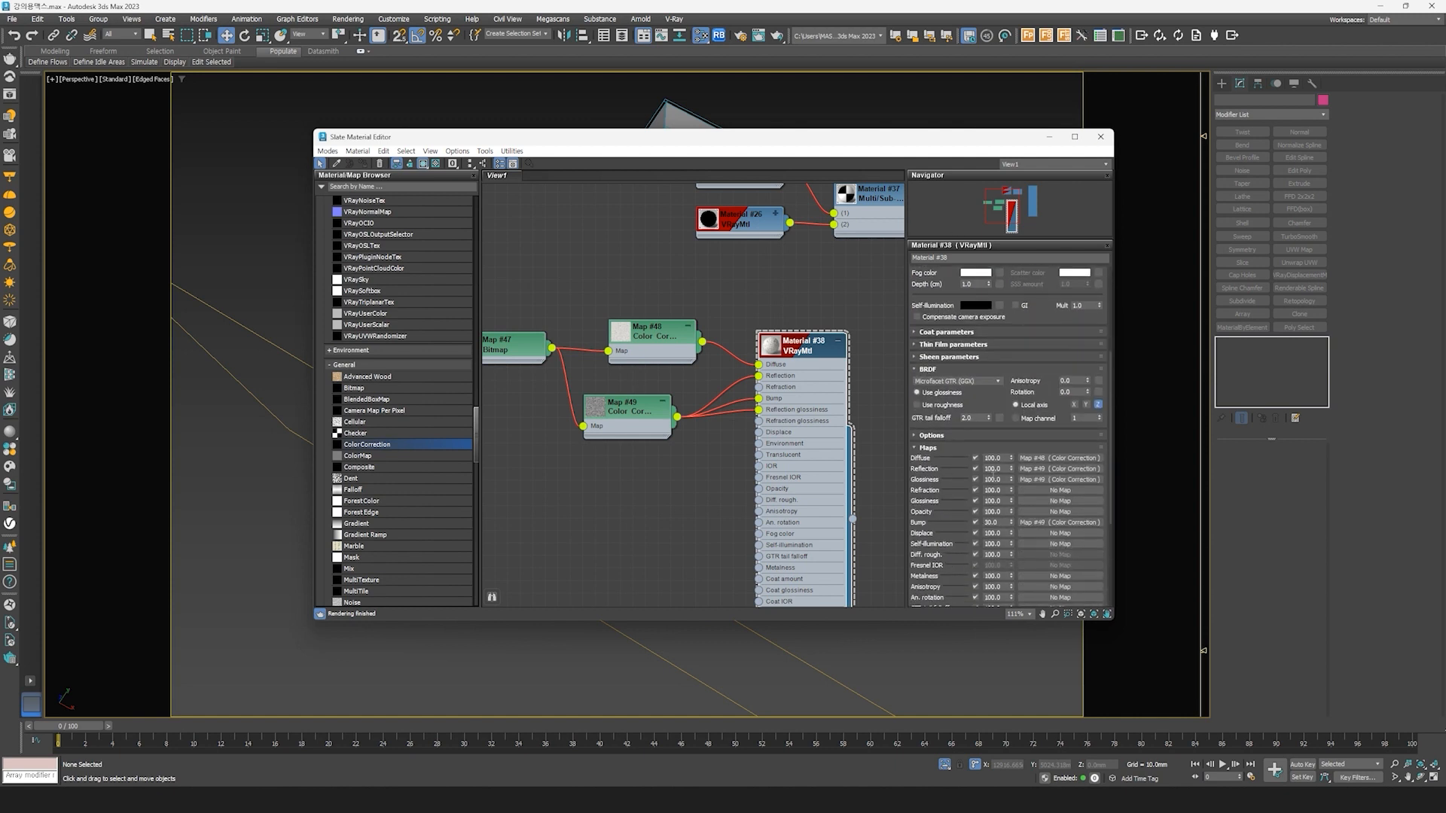
{"action": "left_click", "coordinate": [993, 469]}
{"action": "type", "text": "50"}
{"action": "key", "text": "Return"}
{"action": "double_click", "coordinate": [999, 480]}
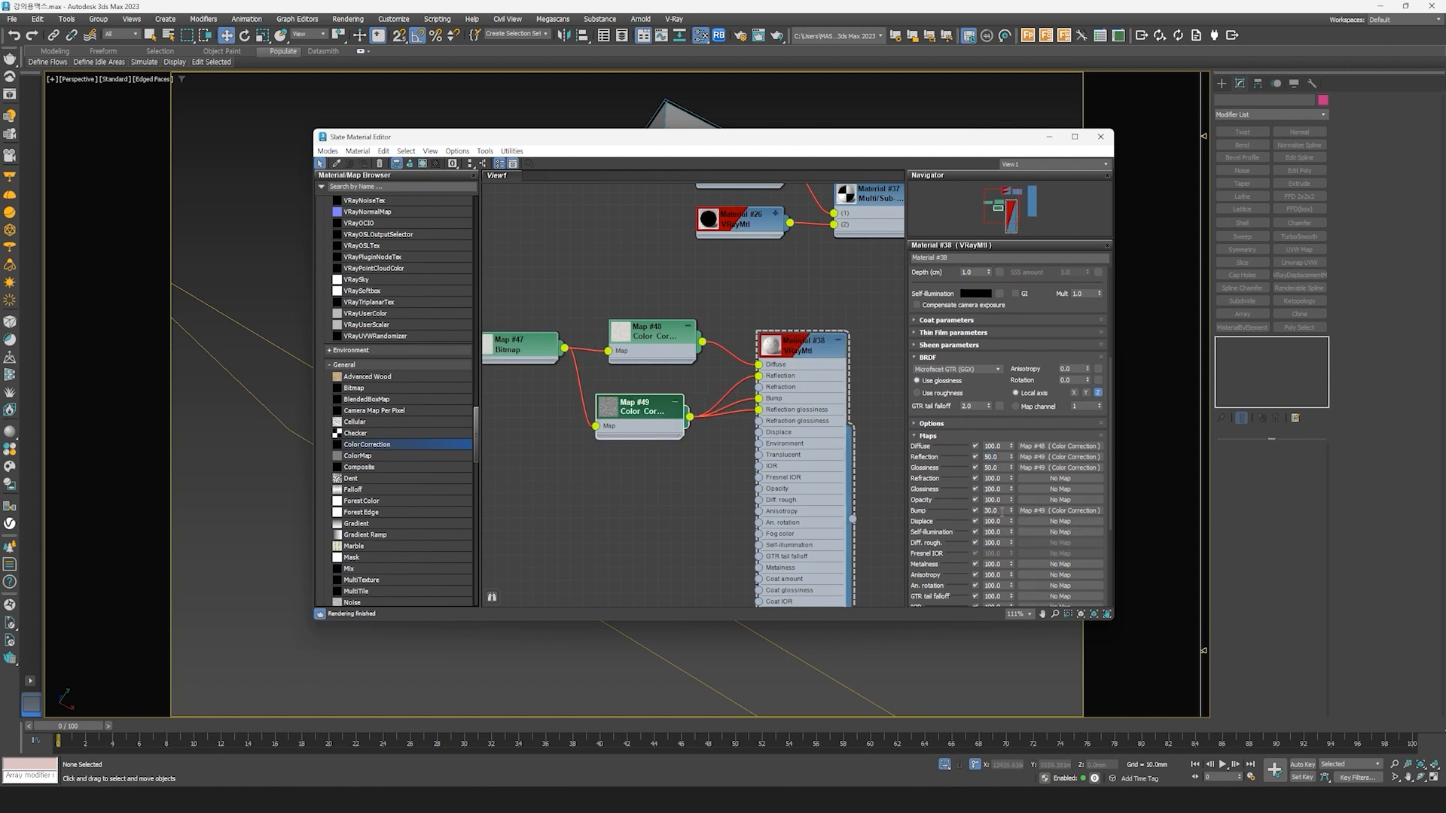
{"action": "double_click", "coordinate": [997, 510]}
{"action": "type", "text": "5"}
{"action": "key", "text": "Return"}
{"action": "left_click_drag", "start_coordinate": [812, 354], "coordinate": [812, 341]}
Step: Uncover the apartment model and attach the pale green floor beside the green entrance door to the large cyan floor object
{"action": "left_click_drag", "start_coordinate": [753, 136], "coordinate": [679, 517]}
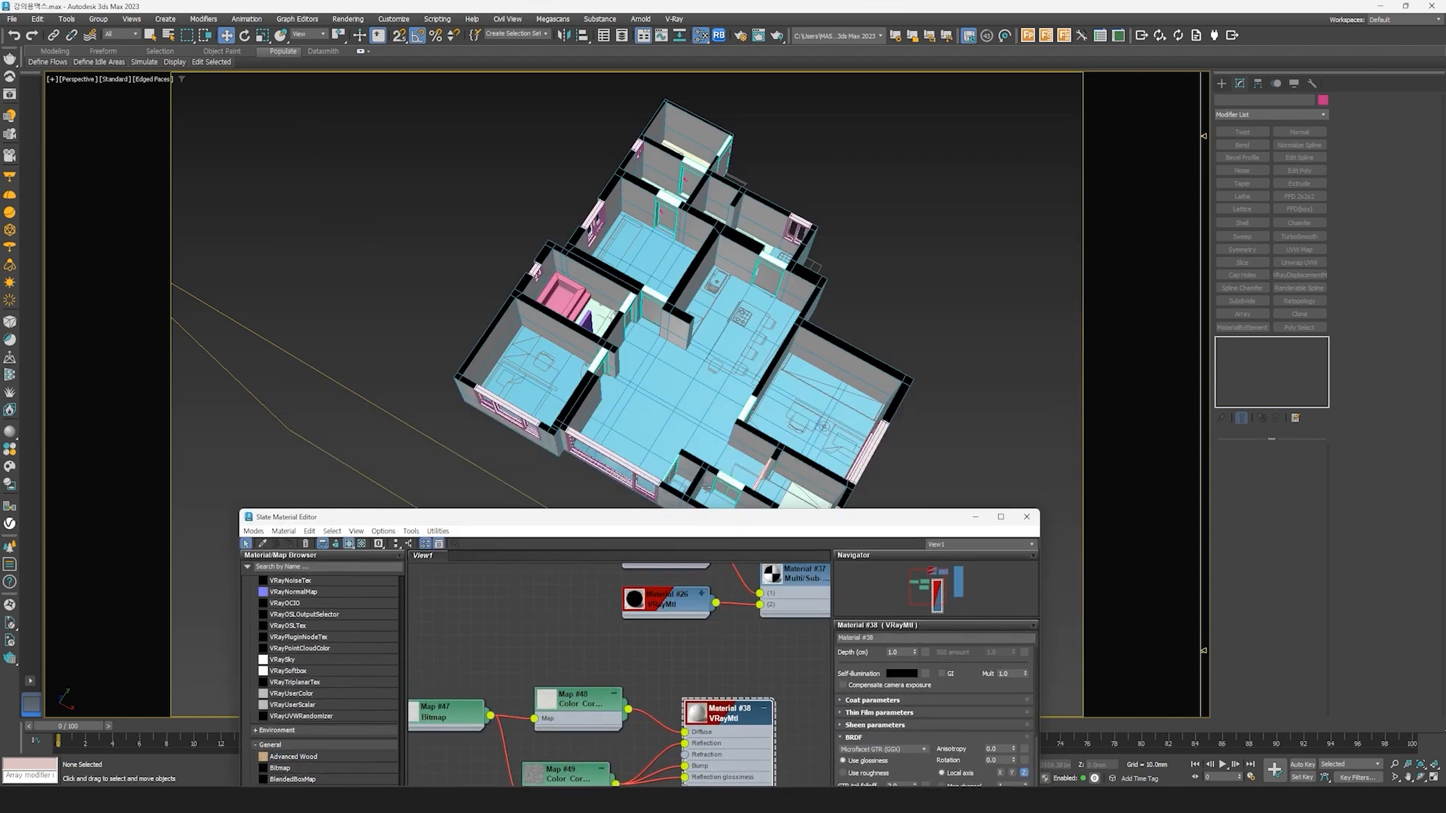
{"action": "left_click", "coordinate": [754, 384]}
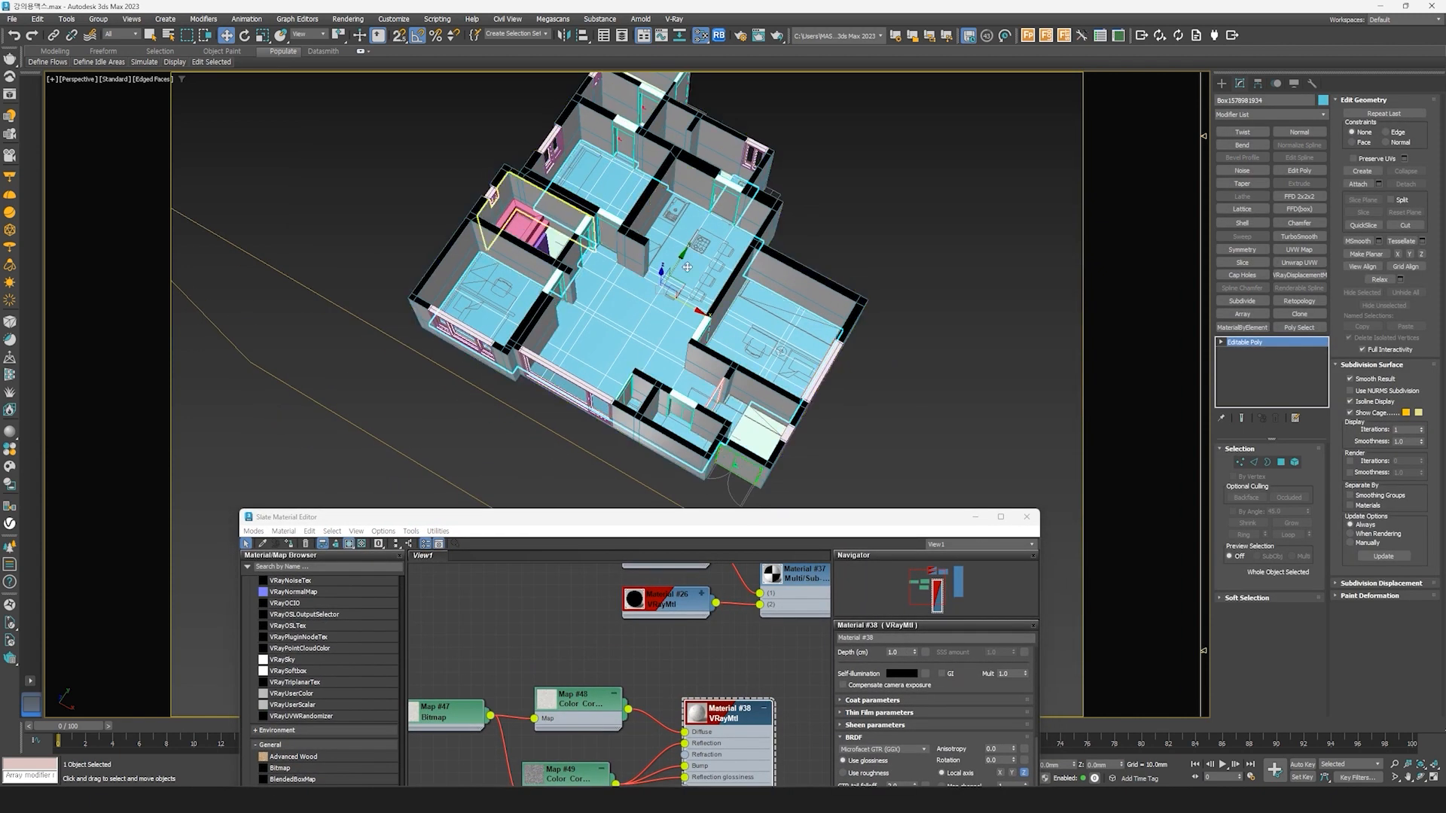
{"action": "scroll", "coordinate": [751, 428], "scroll_direction": "up", "scroll_amount": 5}
{"action": "left_click", "coordinate": [751, 429]}
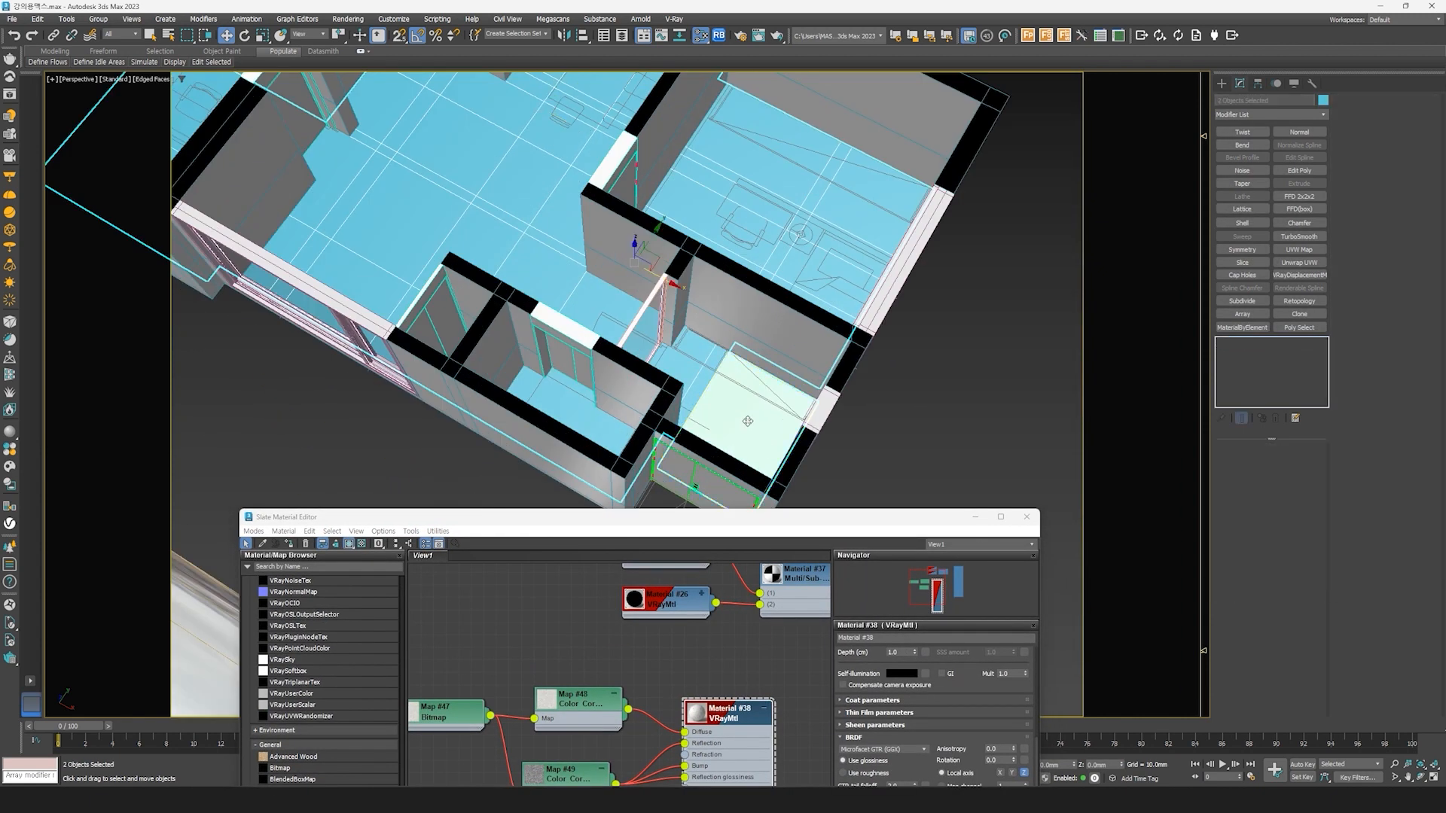
{"action": "scroll", "coordinate": [798, 408], "scroll_direction": "down", "scroll_amount": 3}
{"action": "middle_click_drag", "start_coordinate": [797, 408], "coordinate": [787, 448], "text": "alt"}
{"action": "left_click", "coordinate": [614, 224]}
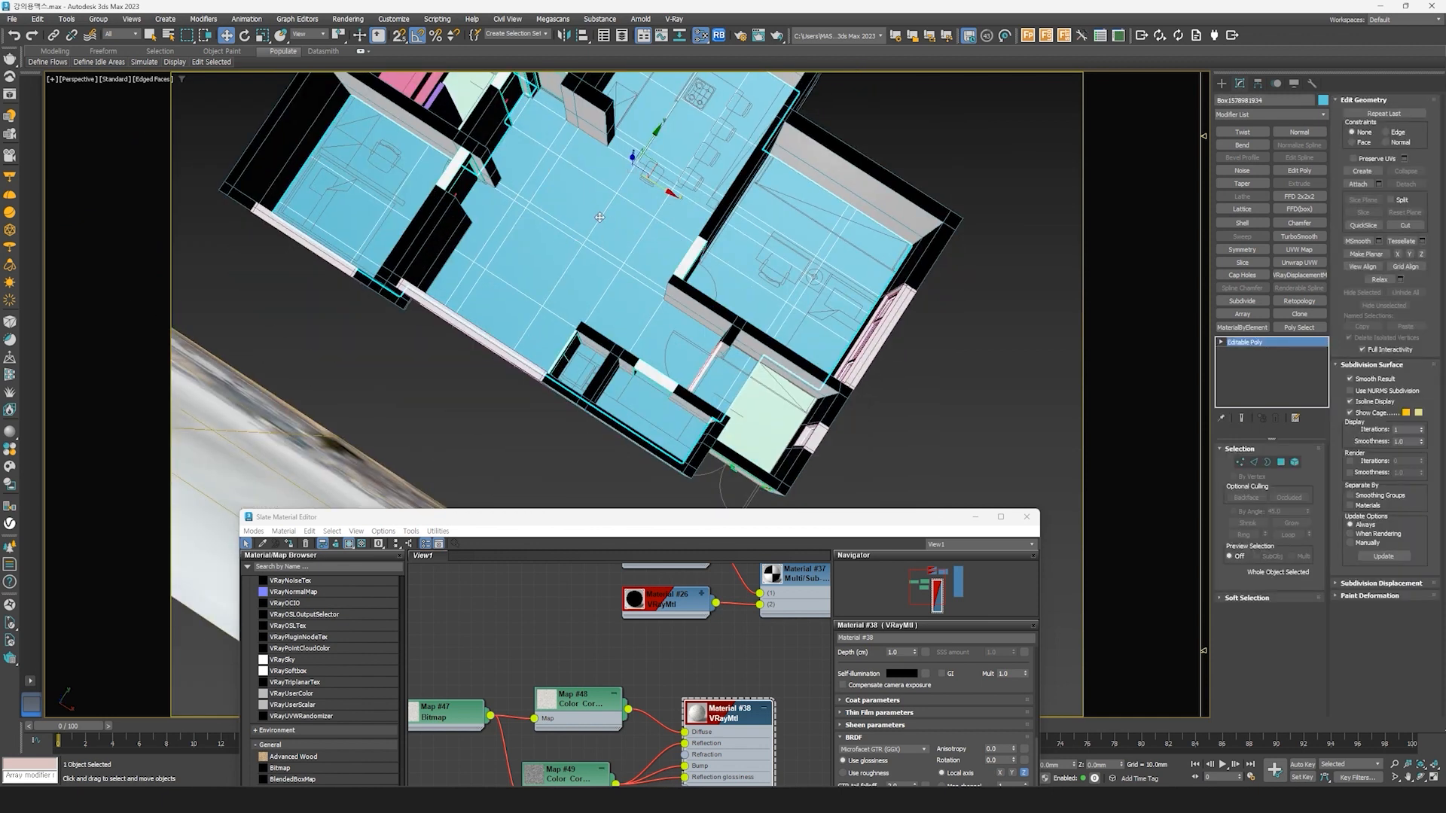
{"action": "left_click", "coordinate": [1359, 184]}
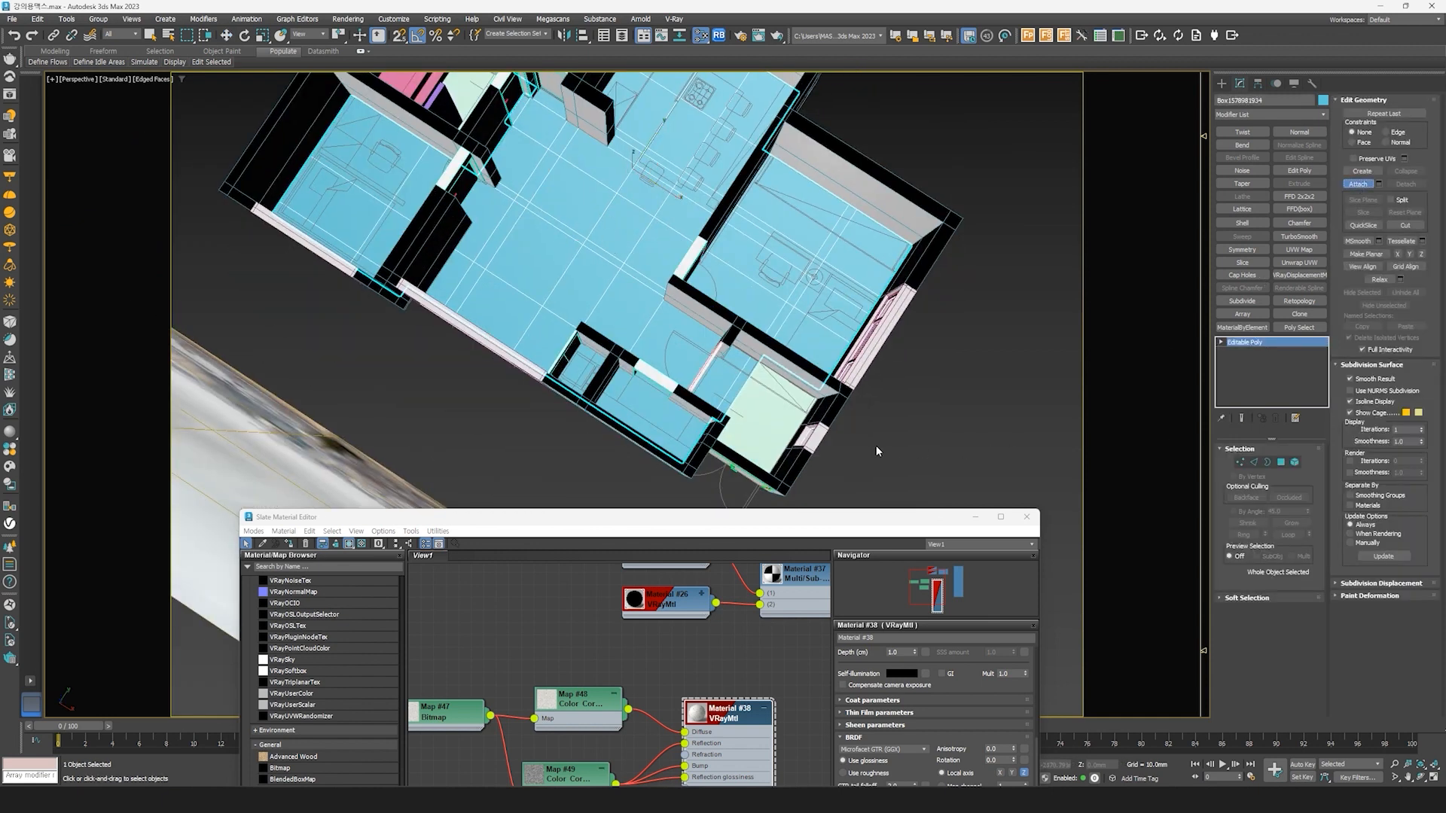
{"action": "left_click", "coordinate": [759, 417]}
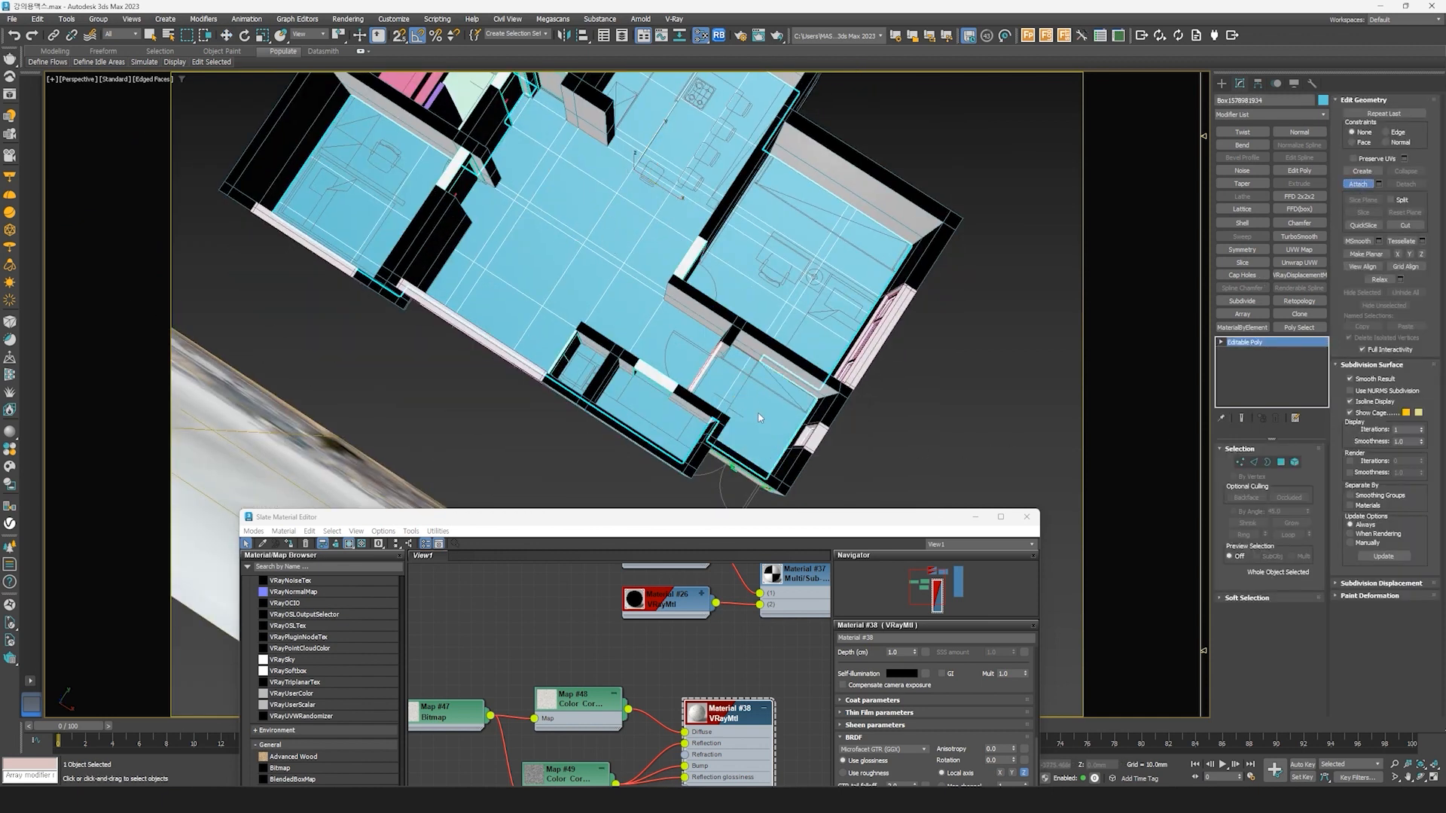
Step: Attach the pale green utility room floor behind the kitchen to the large floor object and finish attaching
{"action": "middle_click_drag", "start_coordinate": [742, 158], "coordinate": [761, 422]}
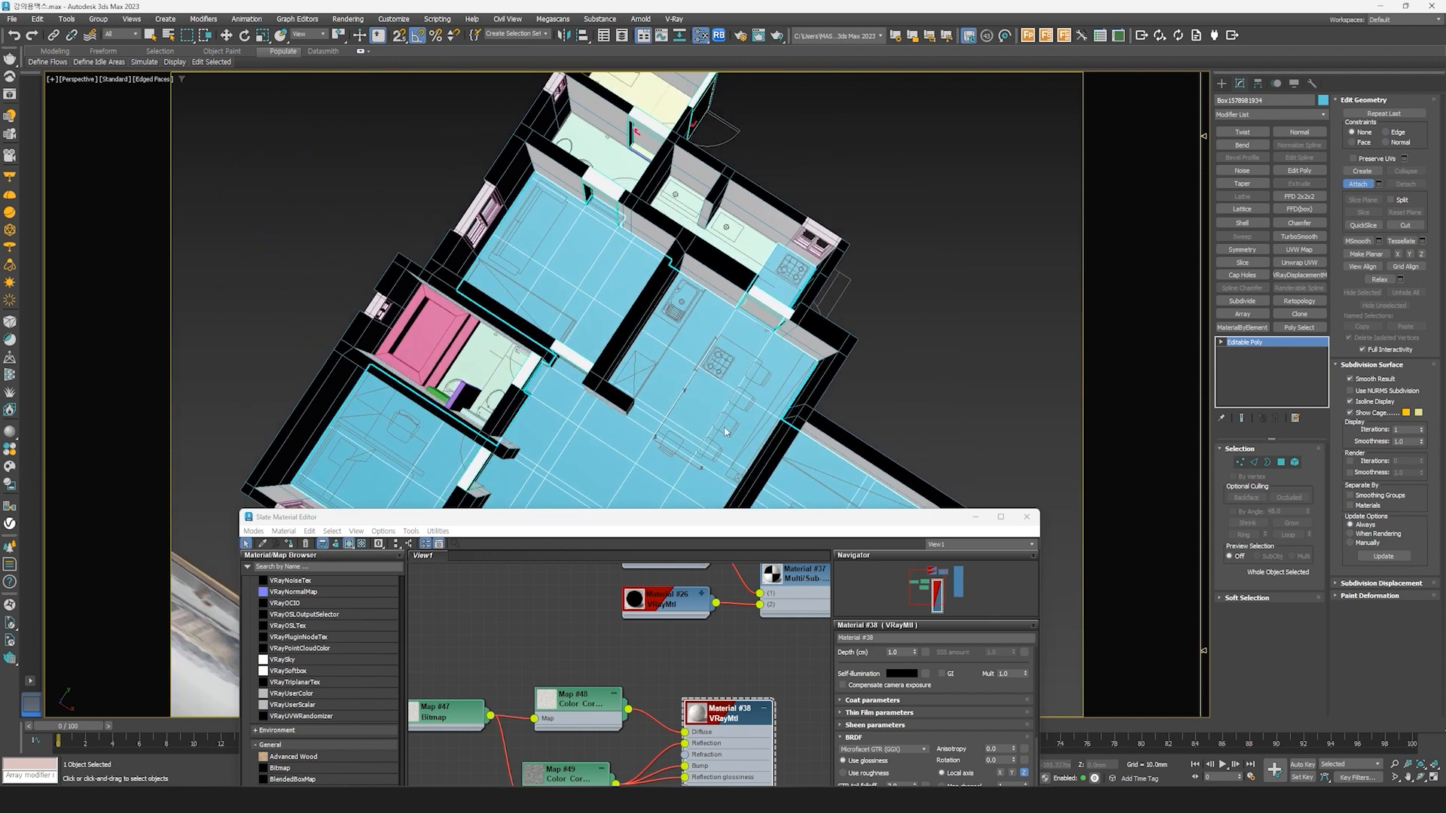
{"action": "scroll", "coordinate": [757, 243], "scroll_direction": "up", "scroll_amount": 3}
{"action": "scroll", "coordinate": [756, 242], "scroll_direction": "up", "scroll_amount": 3}
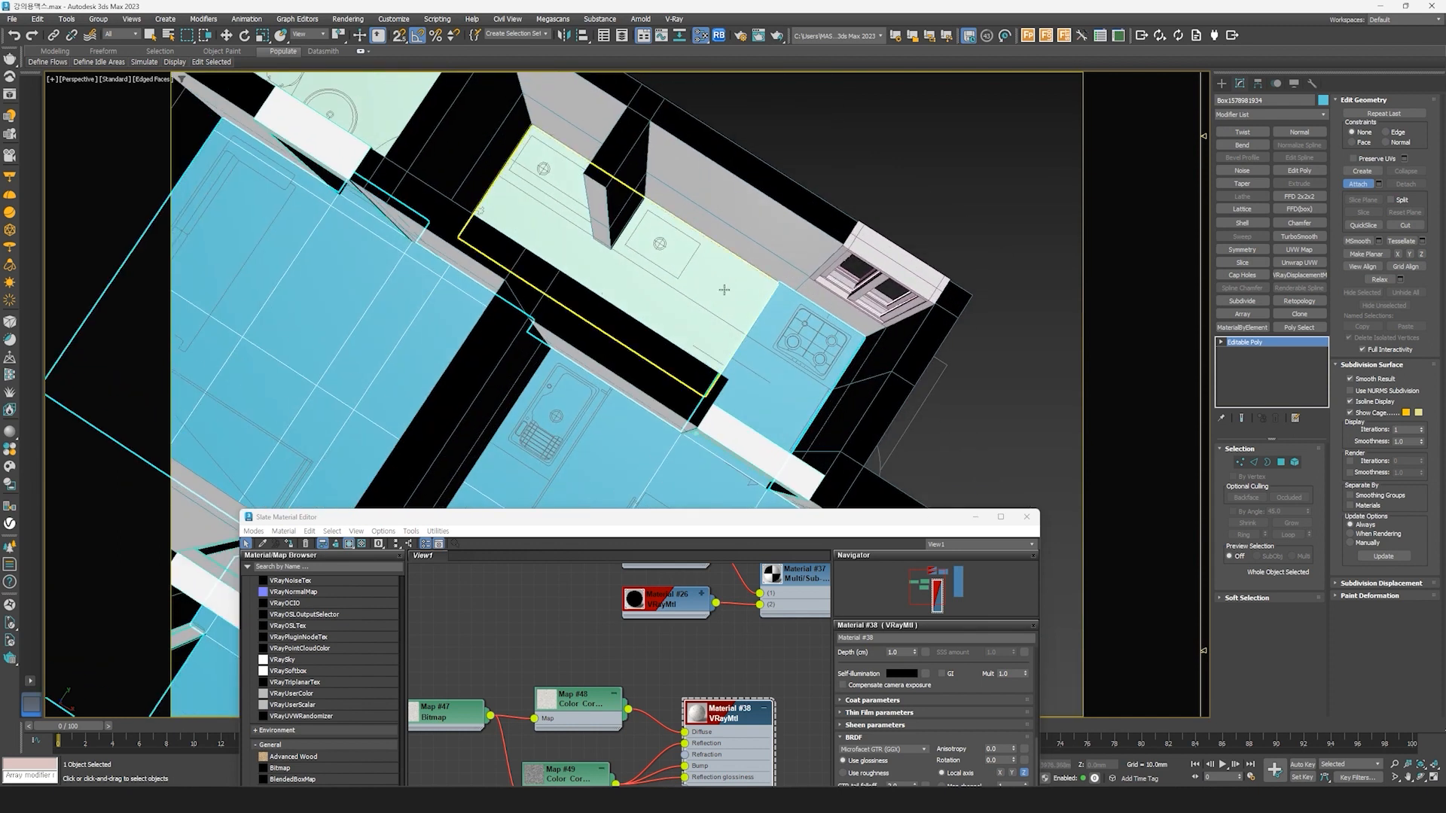
{"action": "scroll", "coordinate": [725, 294], "scroll_direction": "down", "scroll_amount": 6}
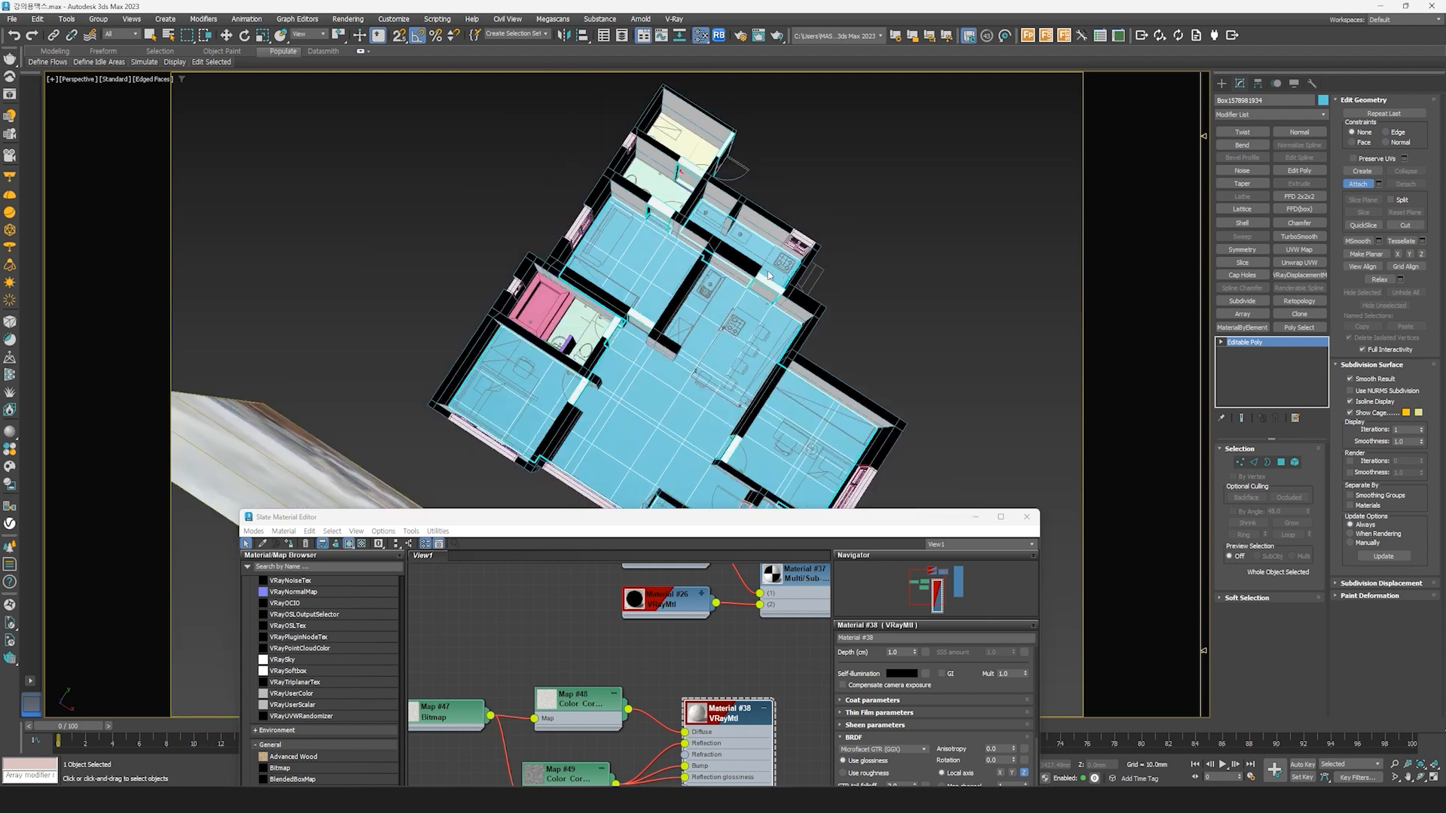
{"action": "scroll", "coordinate": [745, 233], "scroll_direction": "up", "scroll_amount": 3}
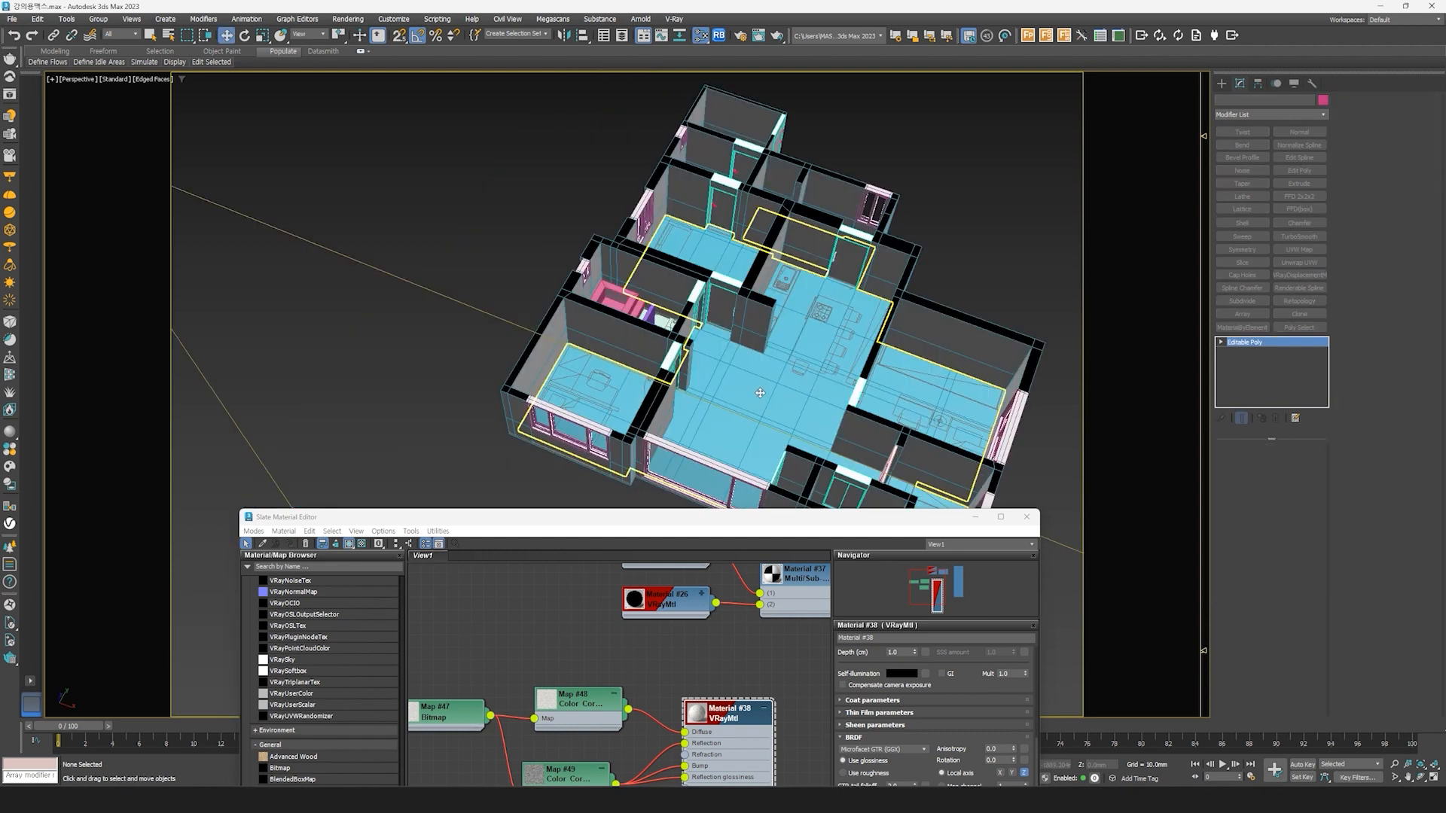
Step: Assign the terrazzo VRayMtl to the combined main floor object
{"action": "left_click", "coordinate": [760, 393]}
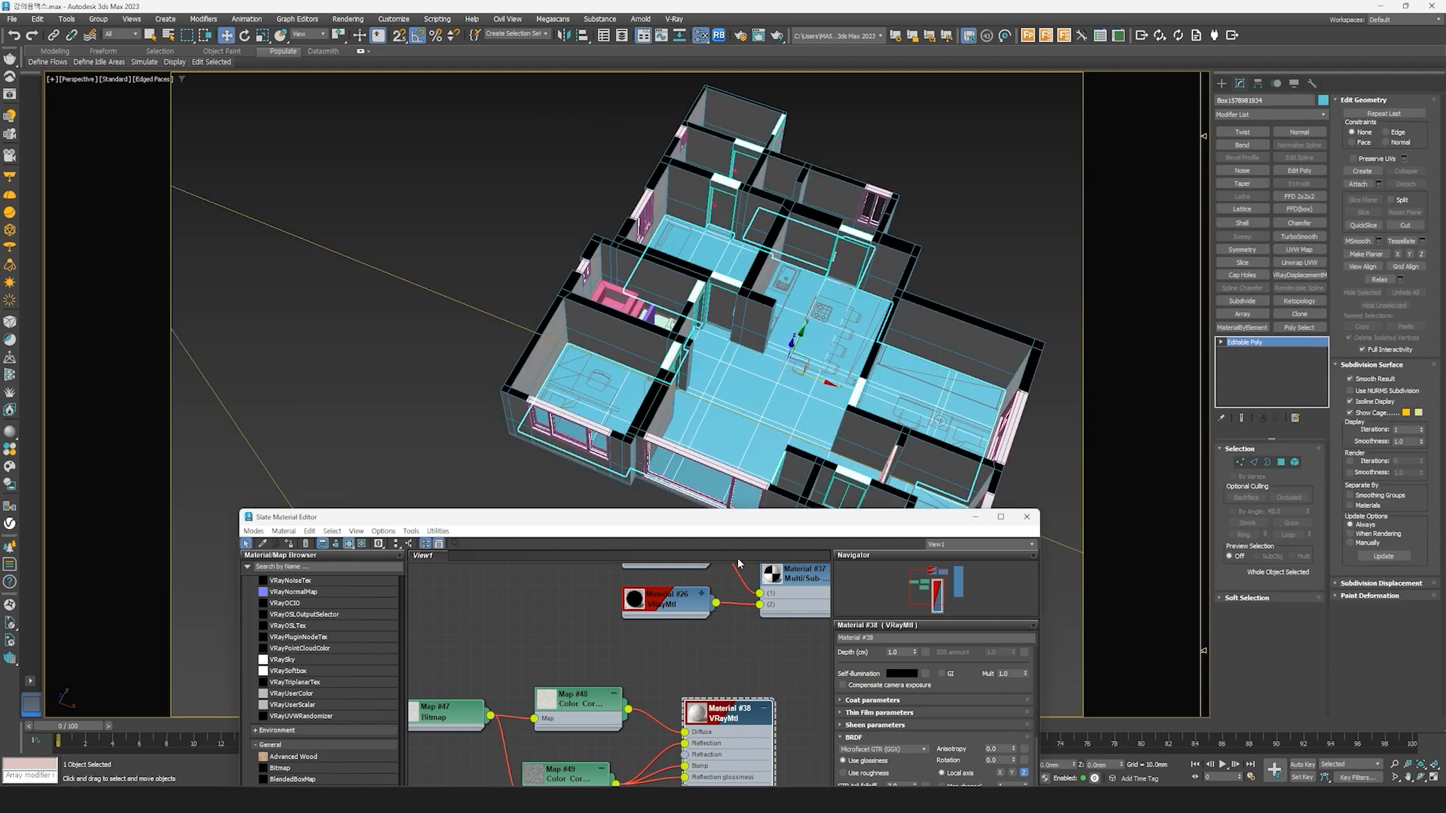
{"action": "left_click_drag", "start_coordinate": [734, 517], "coordinate": [739, 336]}
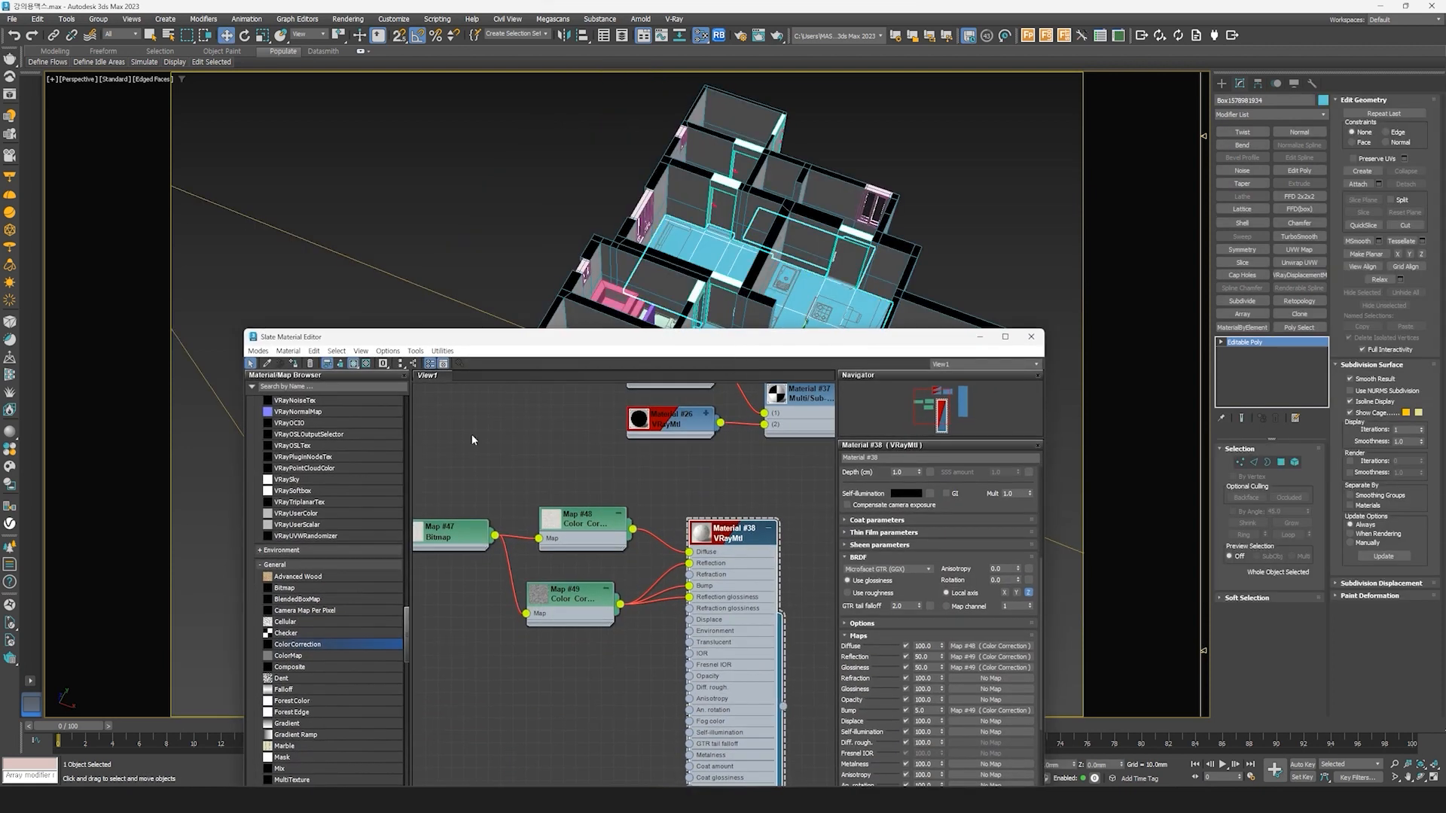
{"action": "left_click", "coordinate": [294, 364]}
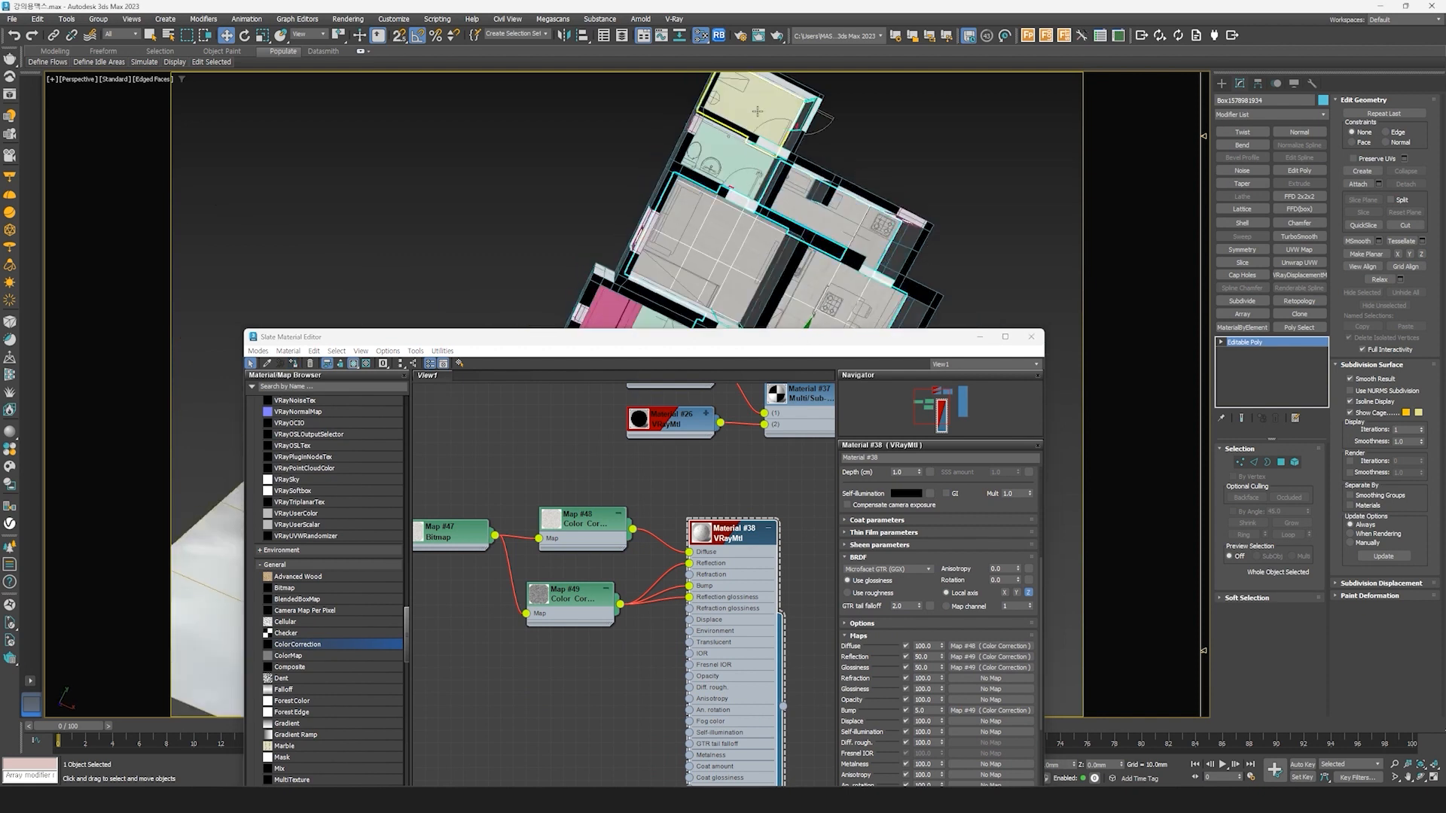
Step: Assign the terrazzo VRayMtl to the pale yellow floor of the end room beyond the bathroom
{"action": "left_click", "coordinate": [753, 185]}
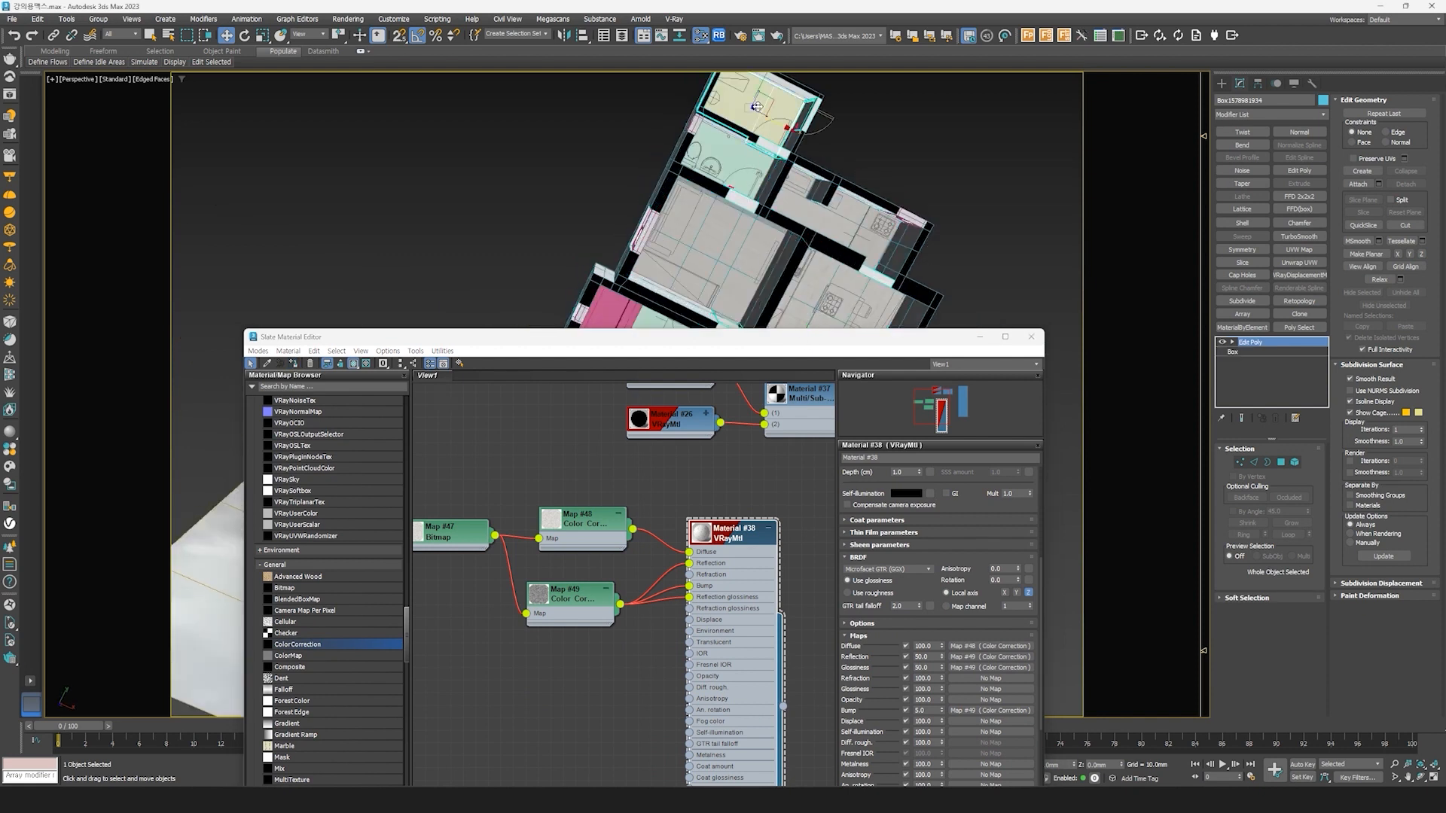
{"action": "scroll", "coordinate": [679, 198], "scroll_direction": "up", "scroll_amount": 3}
{"action": "scroll", "coordinate": [679, 198], "scroll_direction": "up", "scroll_amount": 2}
{"action": "scroll", "coordinate": [605, 222], "scroll_direction": "down", "scroll_amount": 4}
{"action": "middle_click_drag", "start_coordinate": [605, 221], "coordinate": [607, 188], "text": "alt"}
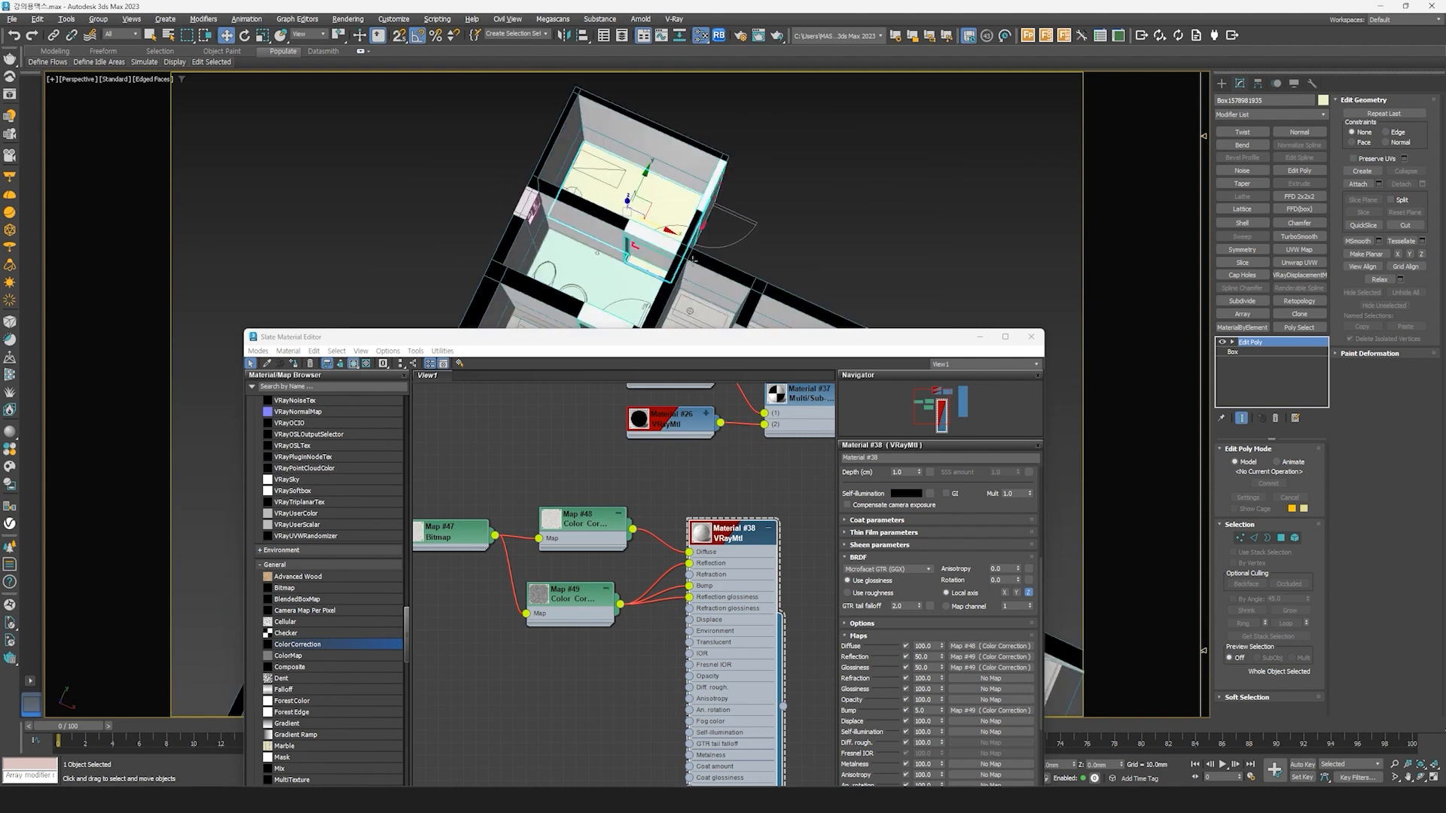
{"action": "left_click", "coordinate": [294, 363]}
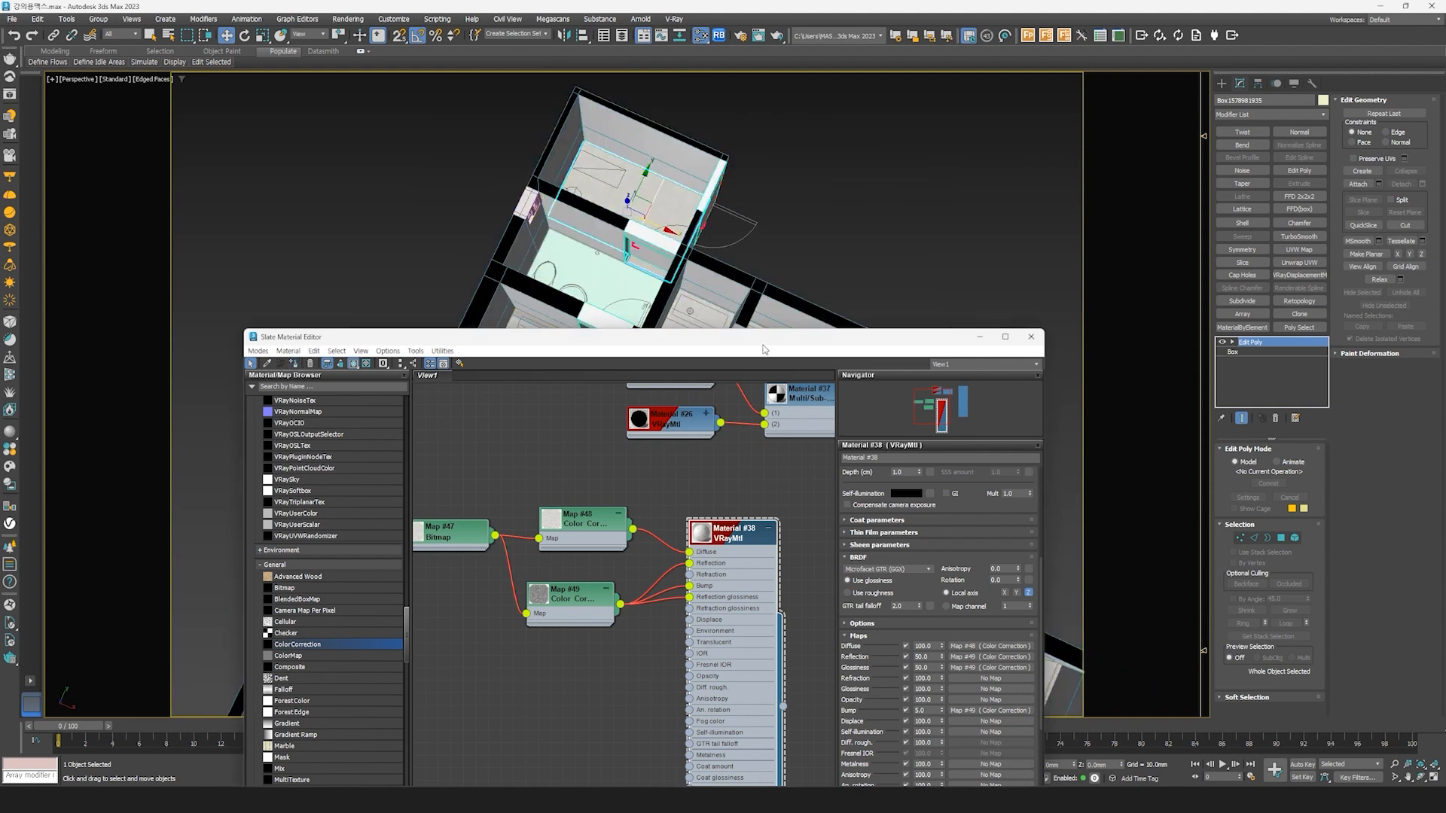
Step: Add a UVW Map to the end room's floor with Box mapping and length, width and height of 2400 mm
{"action": "left_click_drag", "start_coordinate": [772, 343], "coordinate": [693, 589]}
{"action": "middle_click_drag", "start_coordinate": [779, 527], "coordinate": [836, 352]}
{"action": "middle_click_drag", "start_coordinate": [774, 193], "coordinate": [756, 389]}
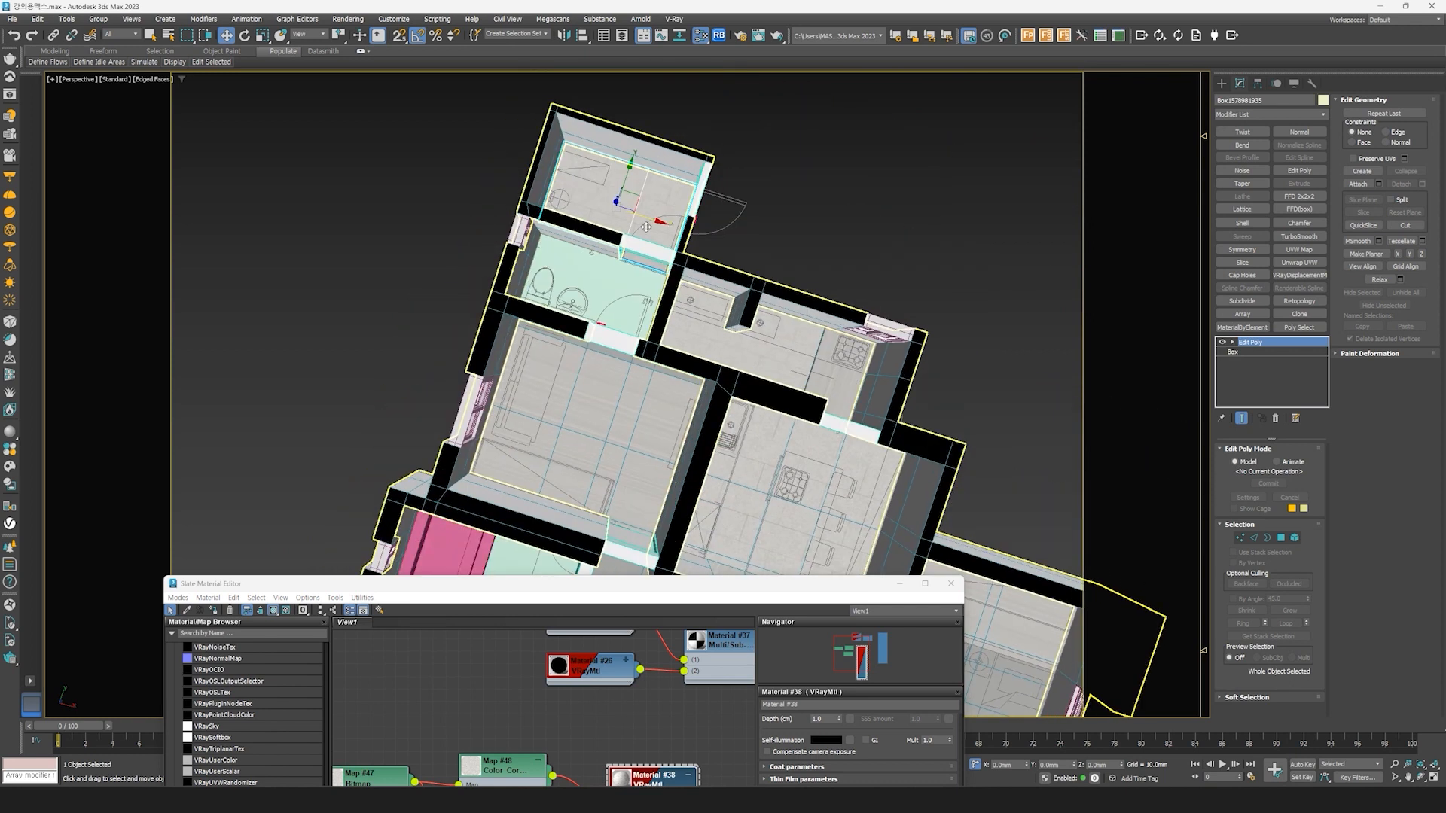
{"action": "scroll", "coordinate": [639, 212], "scroll_direction": "up", "scroll_amount": 5}
{"action": "left_click", "coordinate": [1304, 250]}
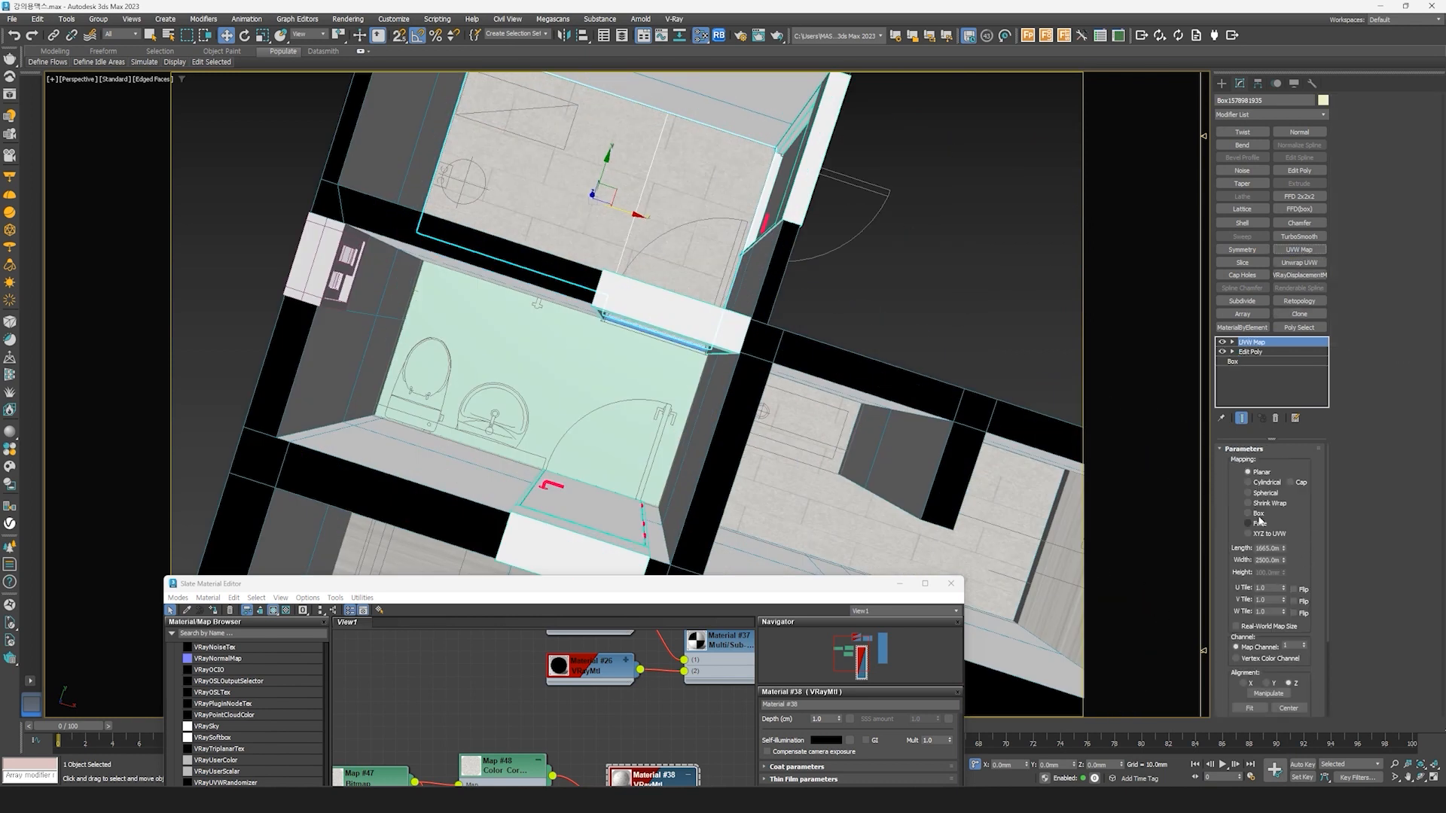
{"action": "left_click", "coordinate": [1253, 515]}
{"action": "double_click", "coordinate": [1272, 547]}
{"action": "type", "text": "2400"}
{"action": "double_click", "coordinate": [1273, 560]}
{"action": "type", "text": "2400"}
{"action": "double_click", "coordinate": [1270, 573]}
{"action": "type", "text": "2400"}
{"action": "key", "text": "Return"}
{"action": "key", "text": "z"}
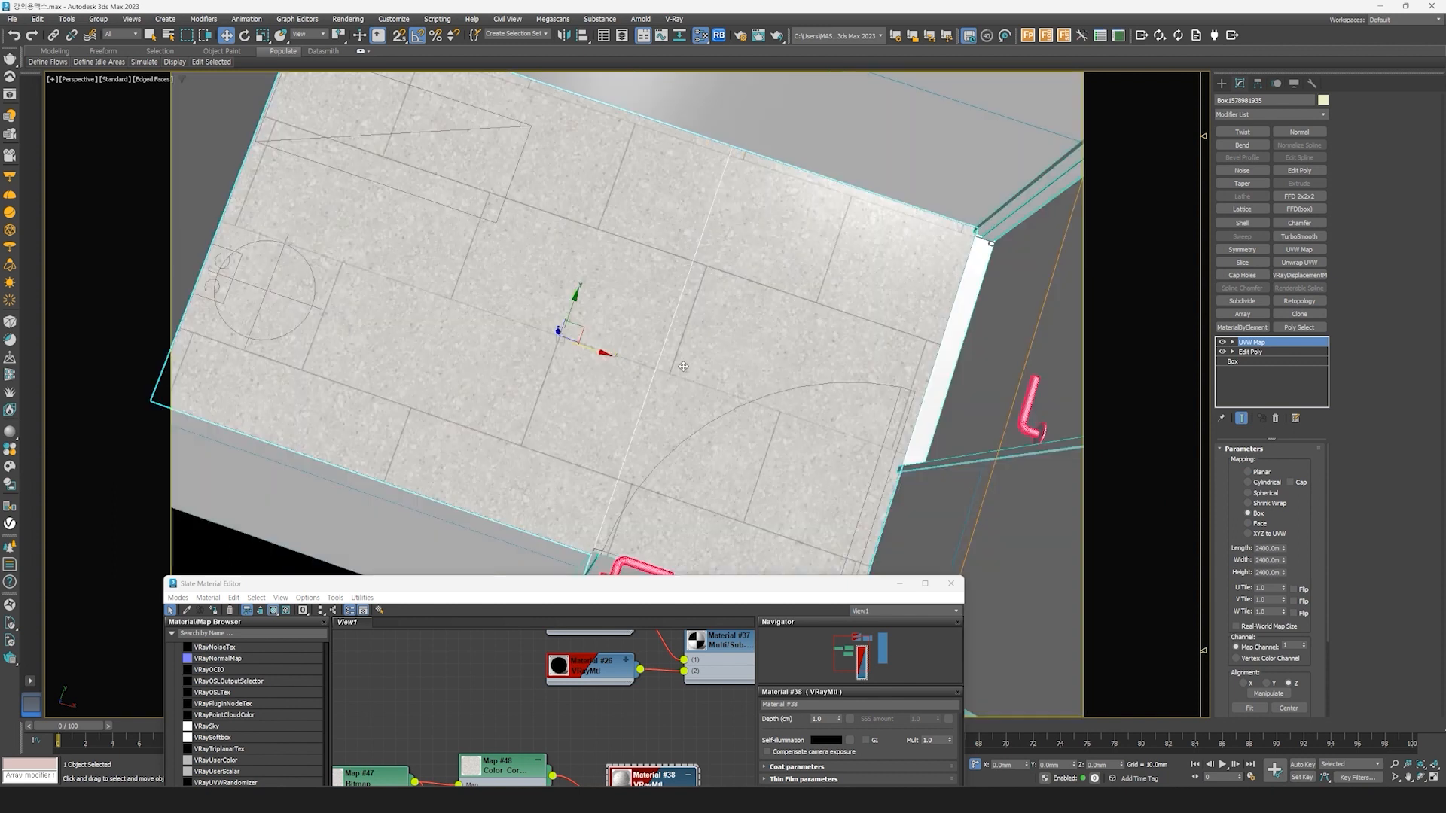
Step: Give the main floor object a UVW Map with Box mapping, 2400 mm in length, width and height
{"action": "scroll", "coordinate": [683, 366], "scroll_direction": "down", "scroll_amount": 7}
{"action": "scroll", "coordinate": [751, 442], "scroll_direction": "up", "scroll_amount": 8}
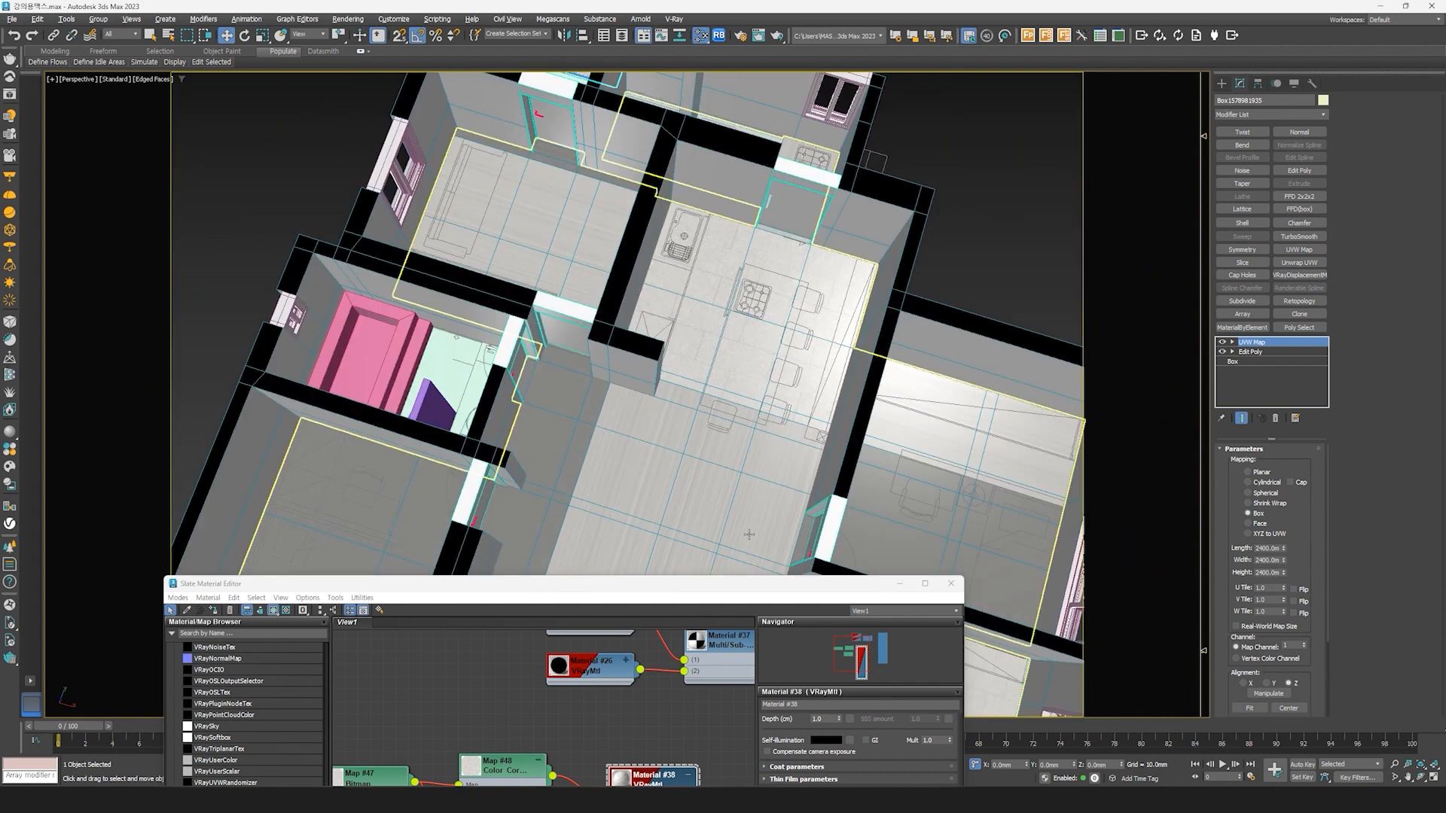
{"action": "left_click", "coordinate": [749, 534]}
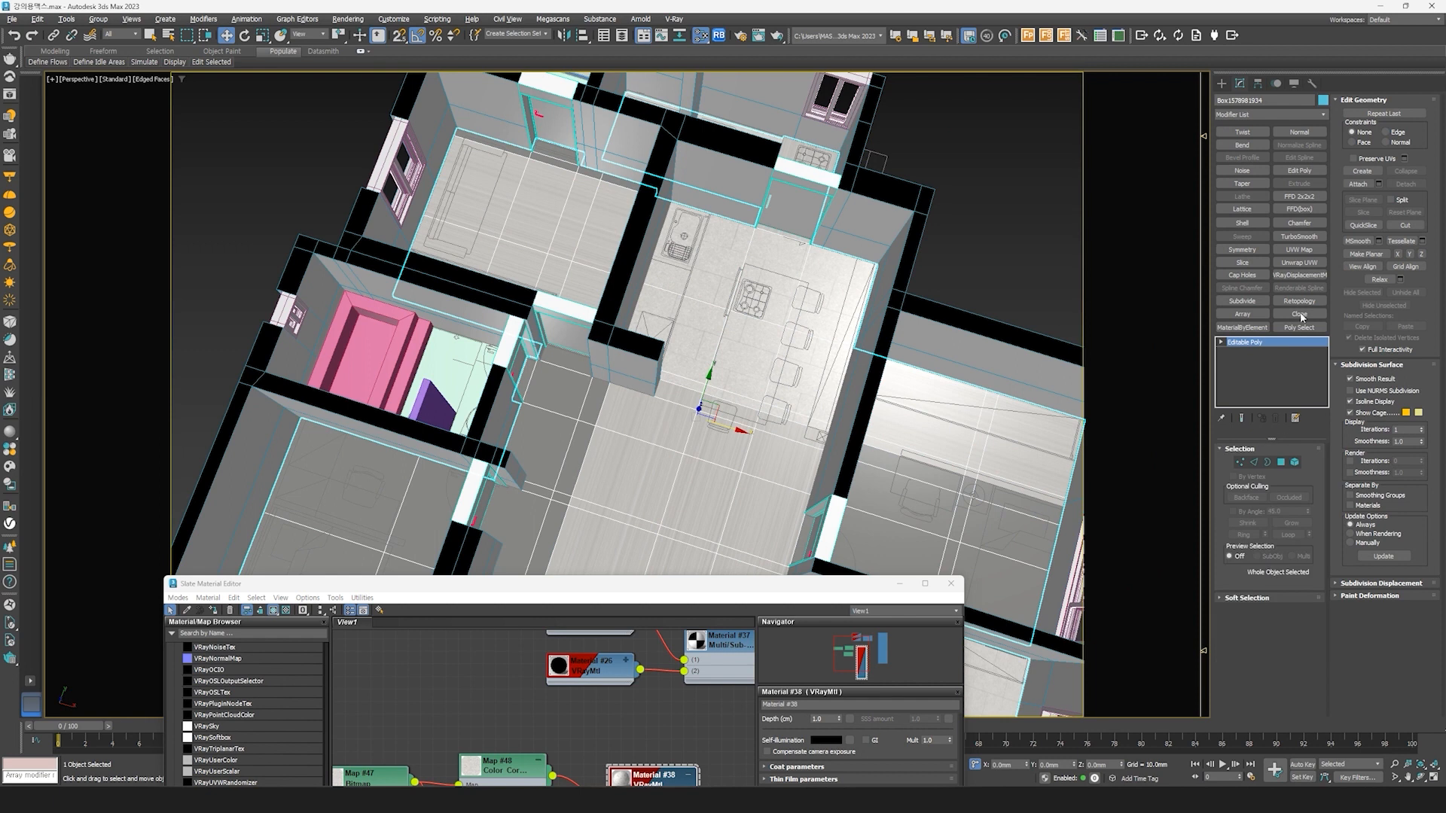
{"action": "left_click", "coordinate": [1247, 513]}
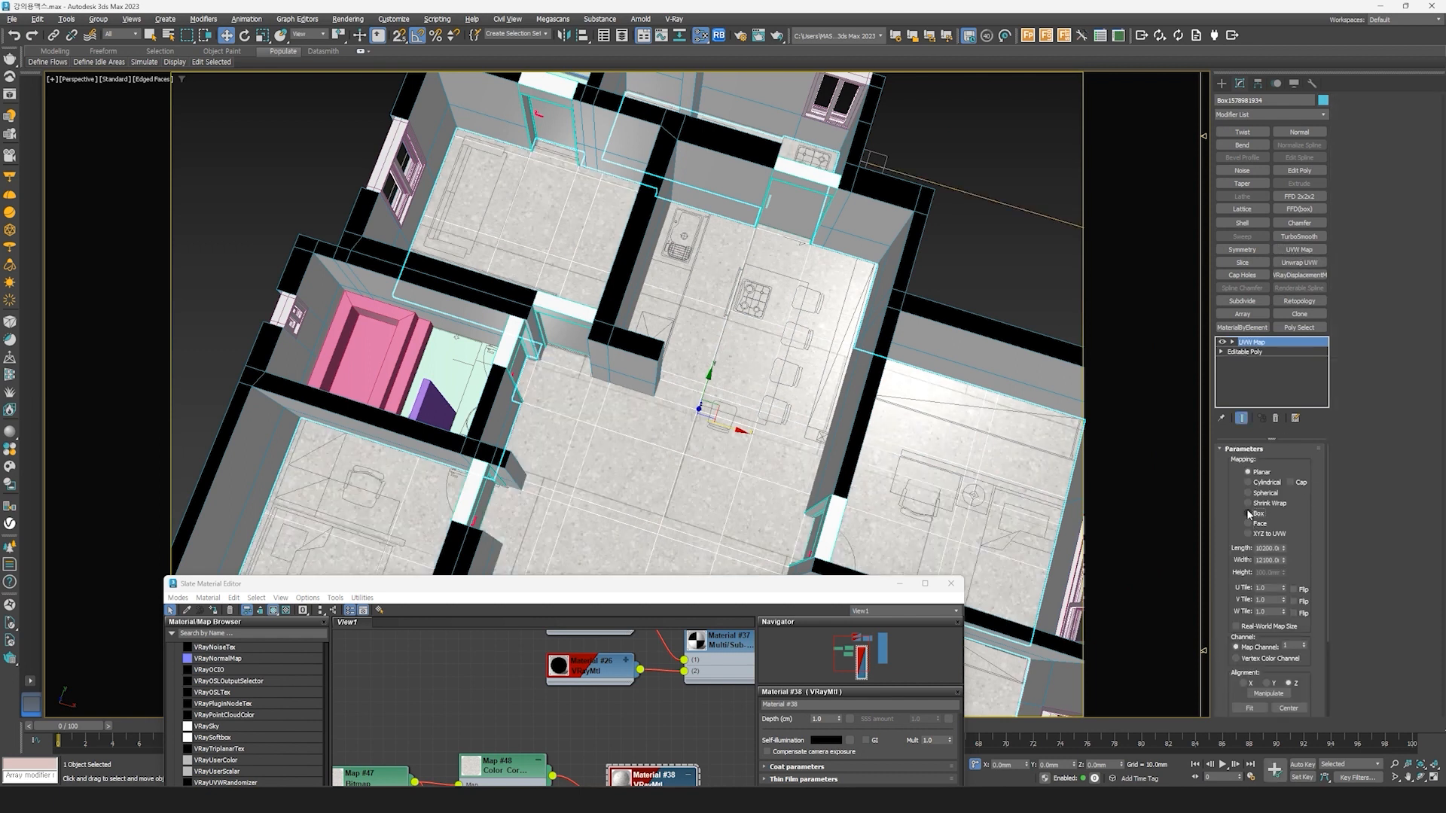
{"action": "double_click", "coordinate": [1267, 548]}
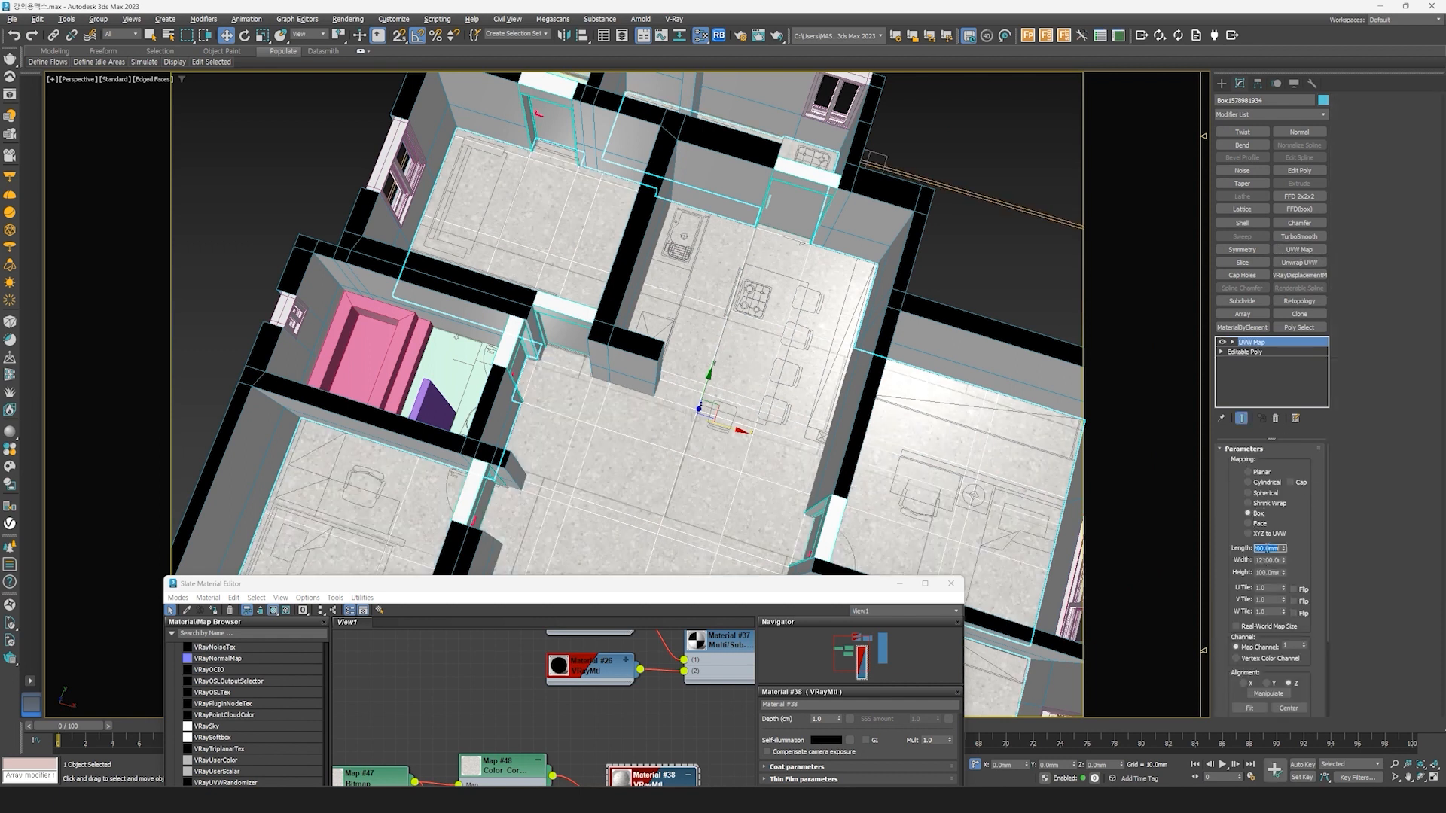
{"action": "type", "text": "2400"}
{"action": "double_click", "coordinate": [1270, 560]}
{"action": "type", "text": "24"}
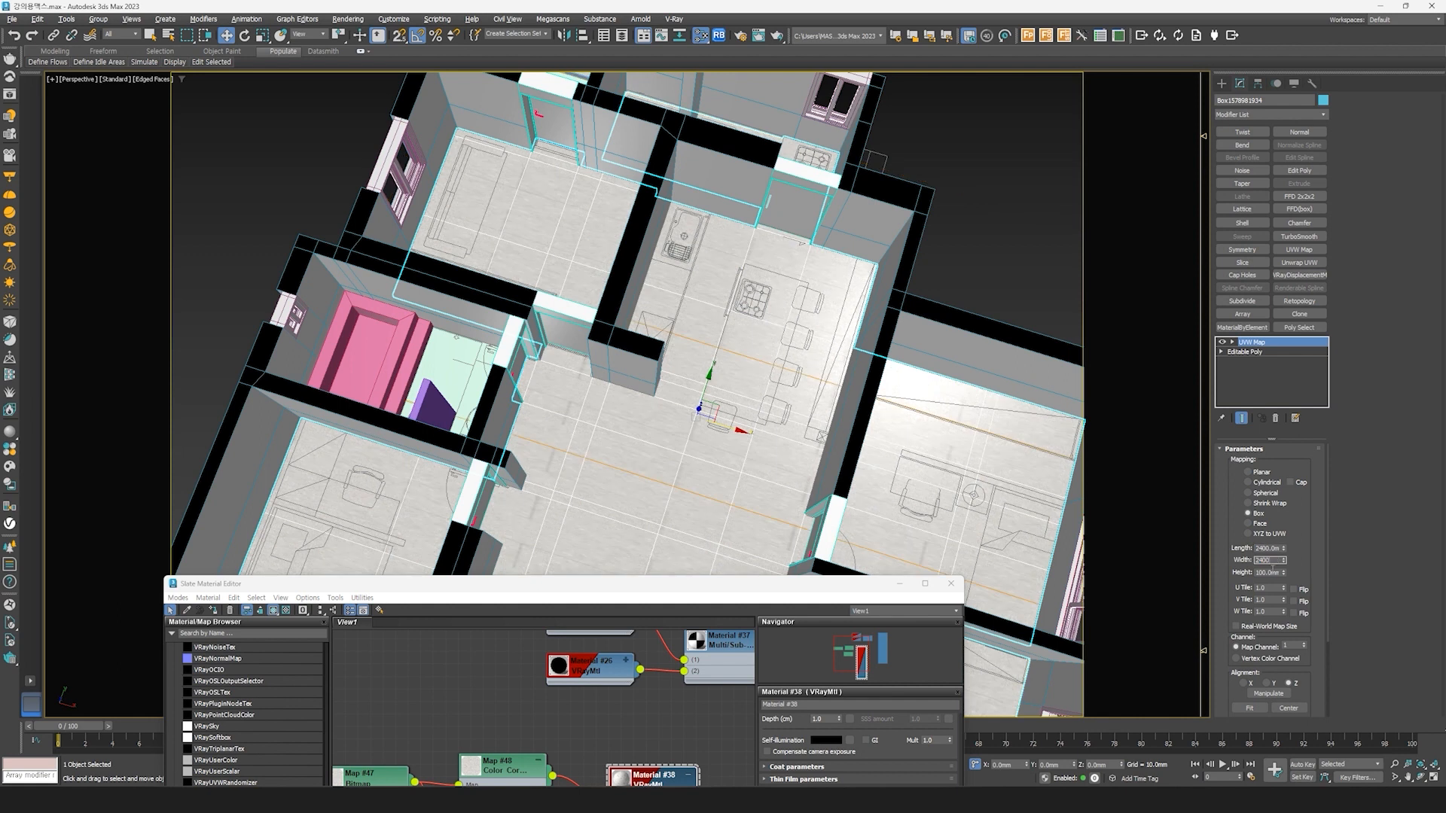
{"action": "double_click", "coordinate": [1269, 572]}
Step: Isolate the main floor object and activate its UVW Map modifier for gizmo editing
{"action": "middle_click_drag", "start_coordinate": [777, 513], "coordinate": [611, 290]}
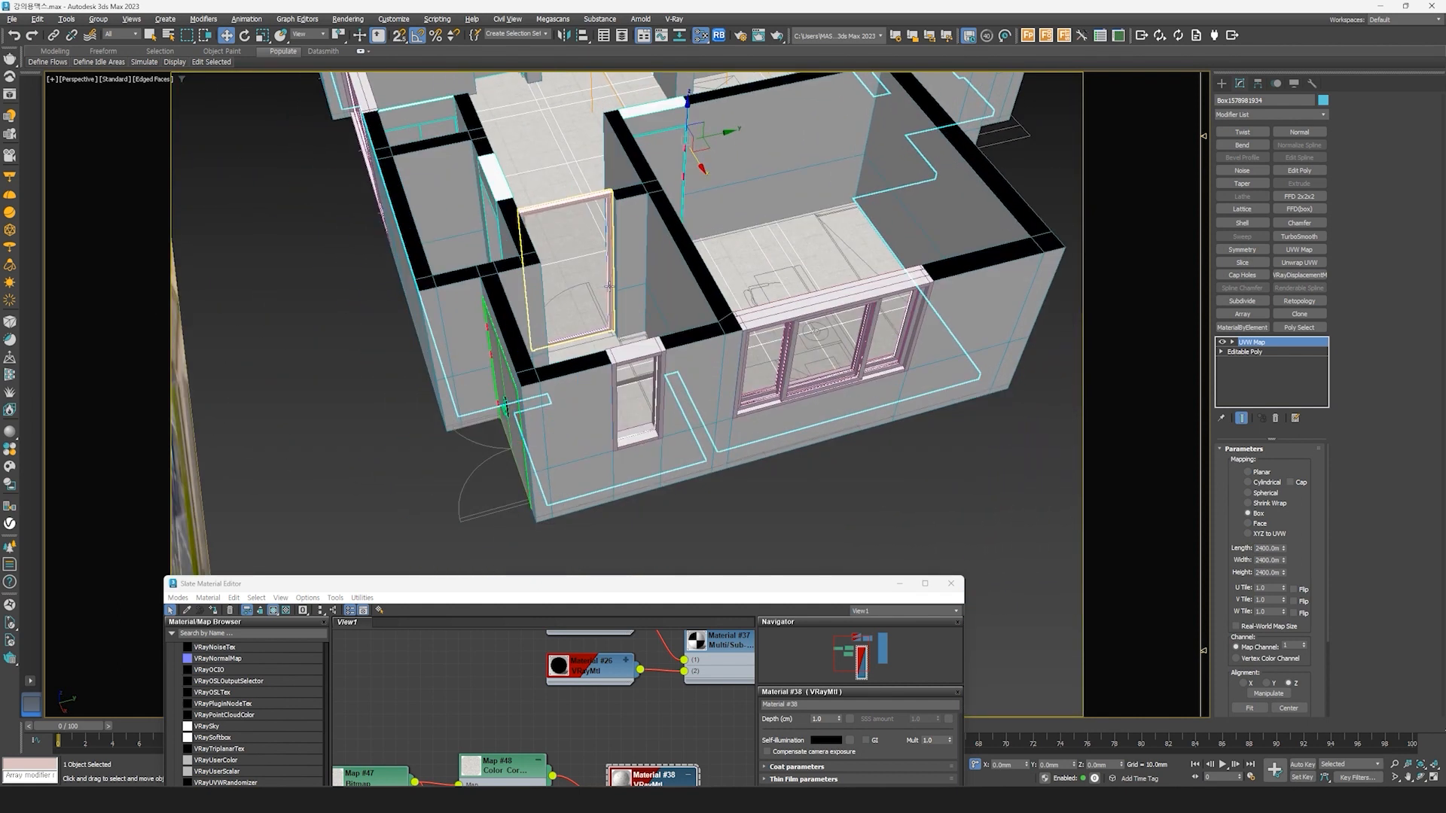
{"action": "key", "text": "alt+q"}
{"action": "scroll", "coordinate": [596, 405], "scroll_direction": "up", "scroll_amount": 8}
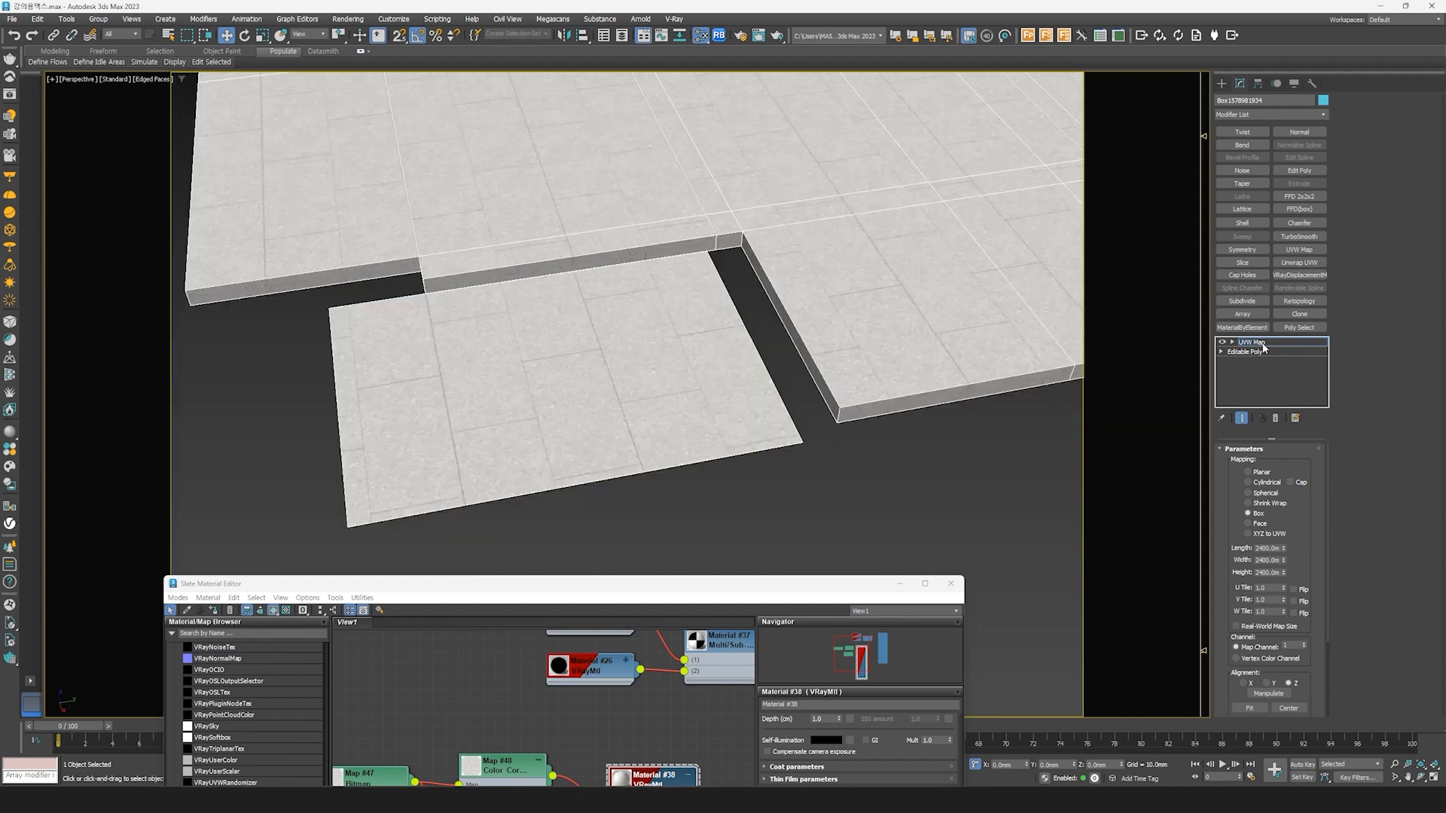
{"action": "left_click", "coordinate": [1261, 343]}
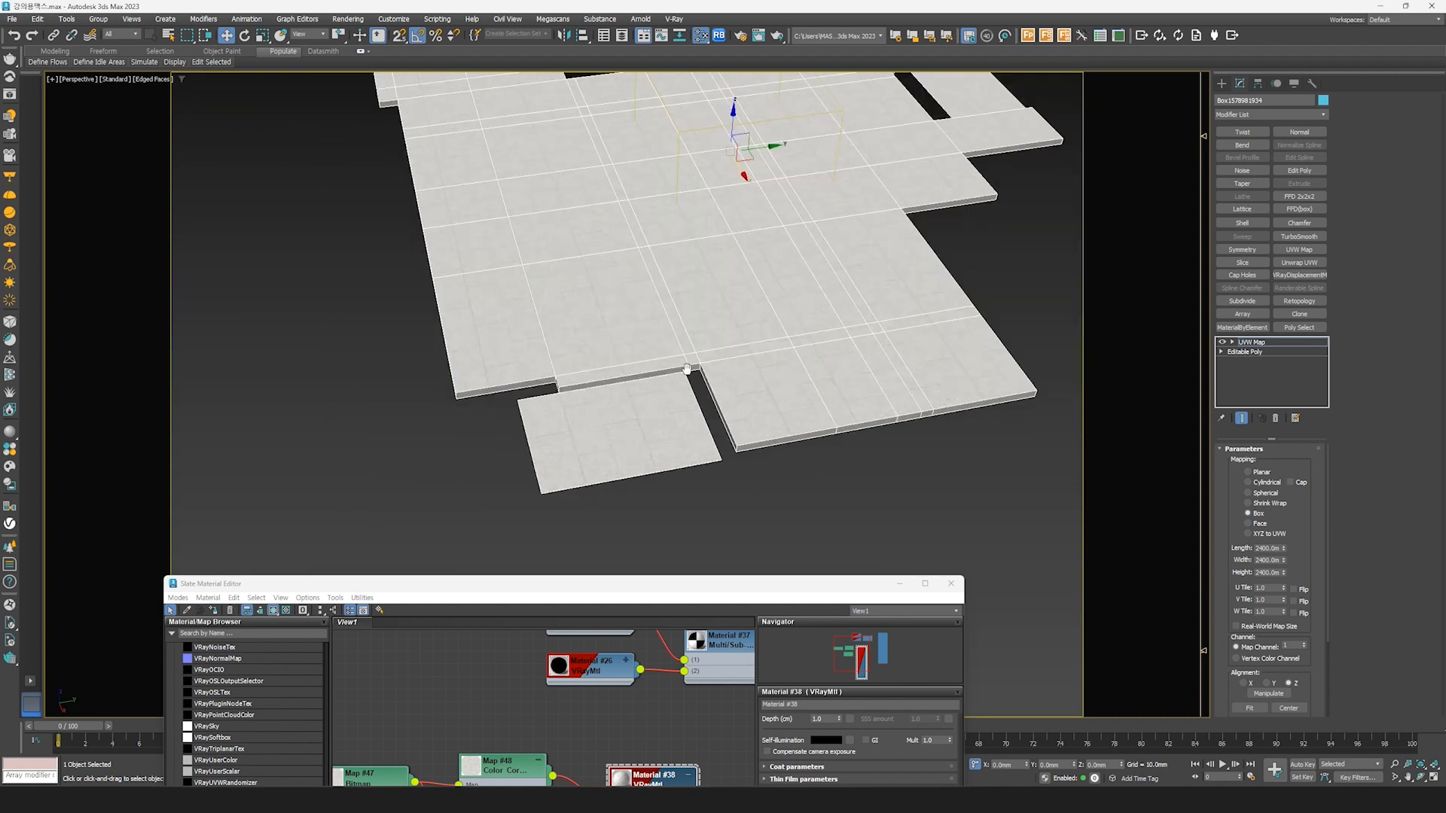
{"action": "middle_click_drag", "start_coordinate": [687, 369], "coordinate": [674, 286], "text": "alt"}
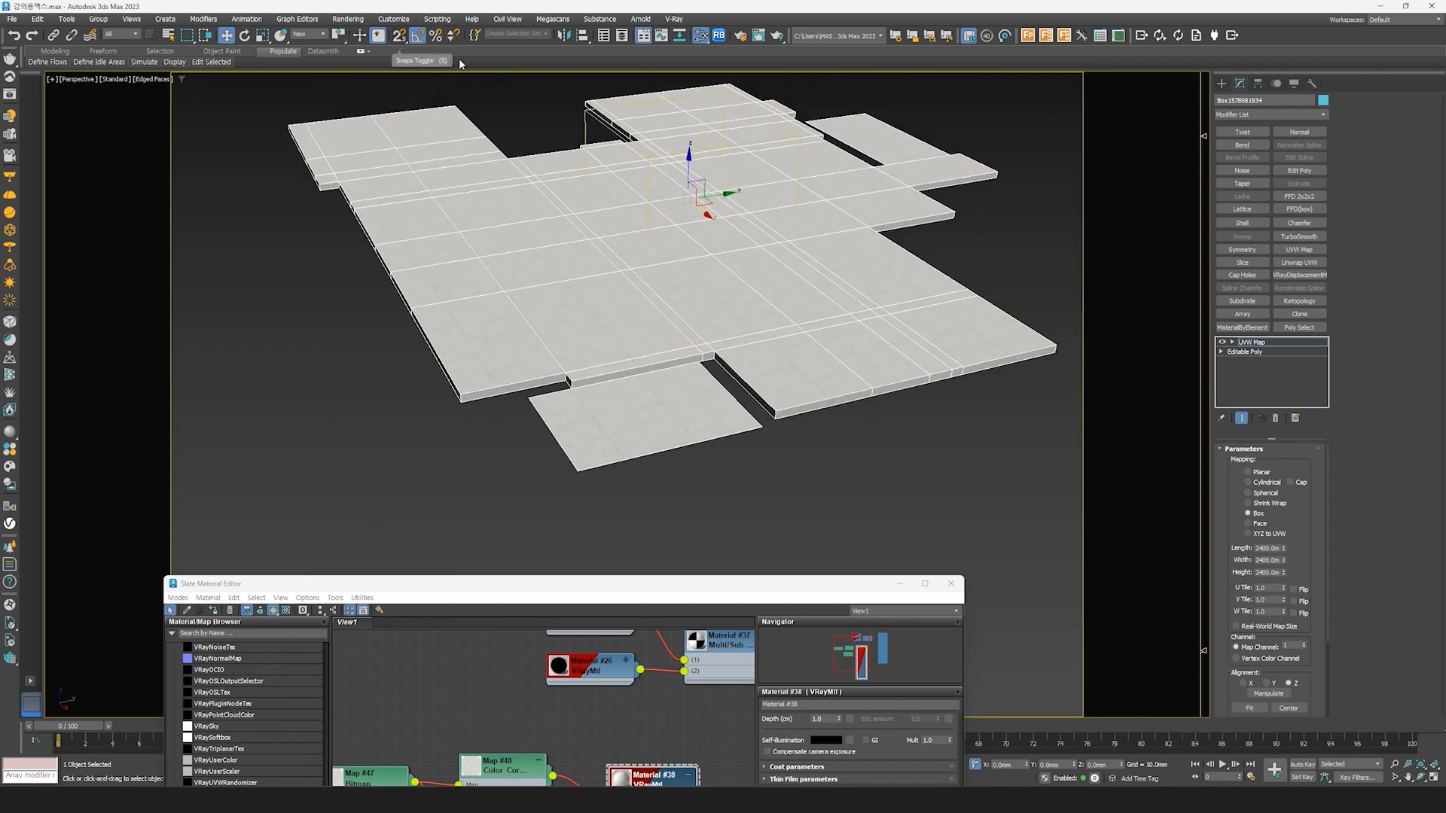
Step: Lower the main floor's UVW Map gizmo along the Z axis to shift the tile pattern
{"action": "scroll", "coordinate": [687, 199], "scroll_direction": "up", "scroll_amount": 4}
{"action": "middle_click_drag", "start_coordinate": [693, 252], "coordinate": [707, 189]}
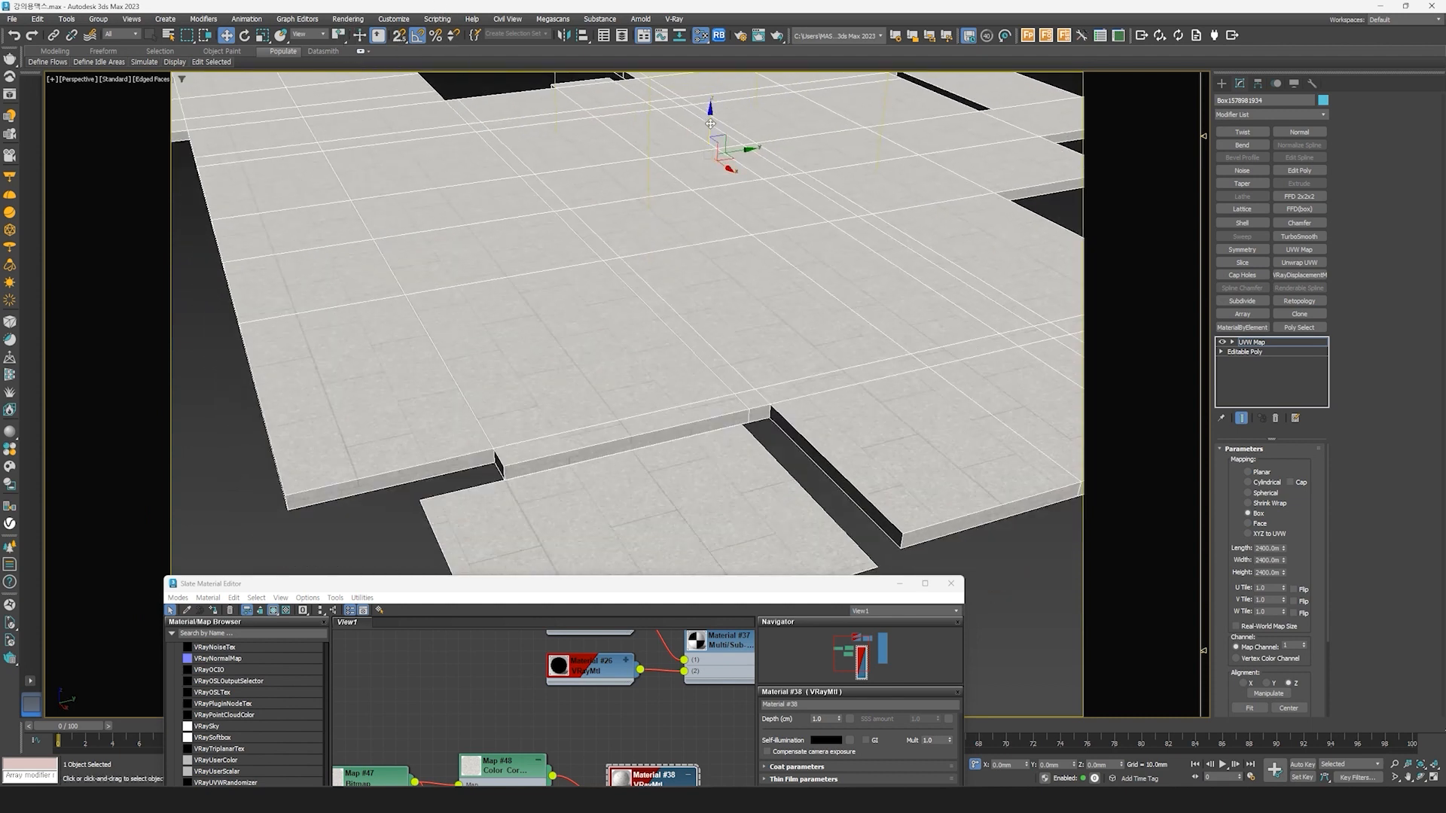
{"action": "left_click_drag", "start_coordinate": [710, 126], "coordinate": [710, 123]}
{"action": "scroll", "coordinate": [707, 428], "scroll_direction": "up", "scroll_amount": 4}
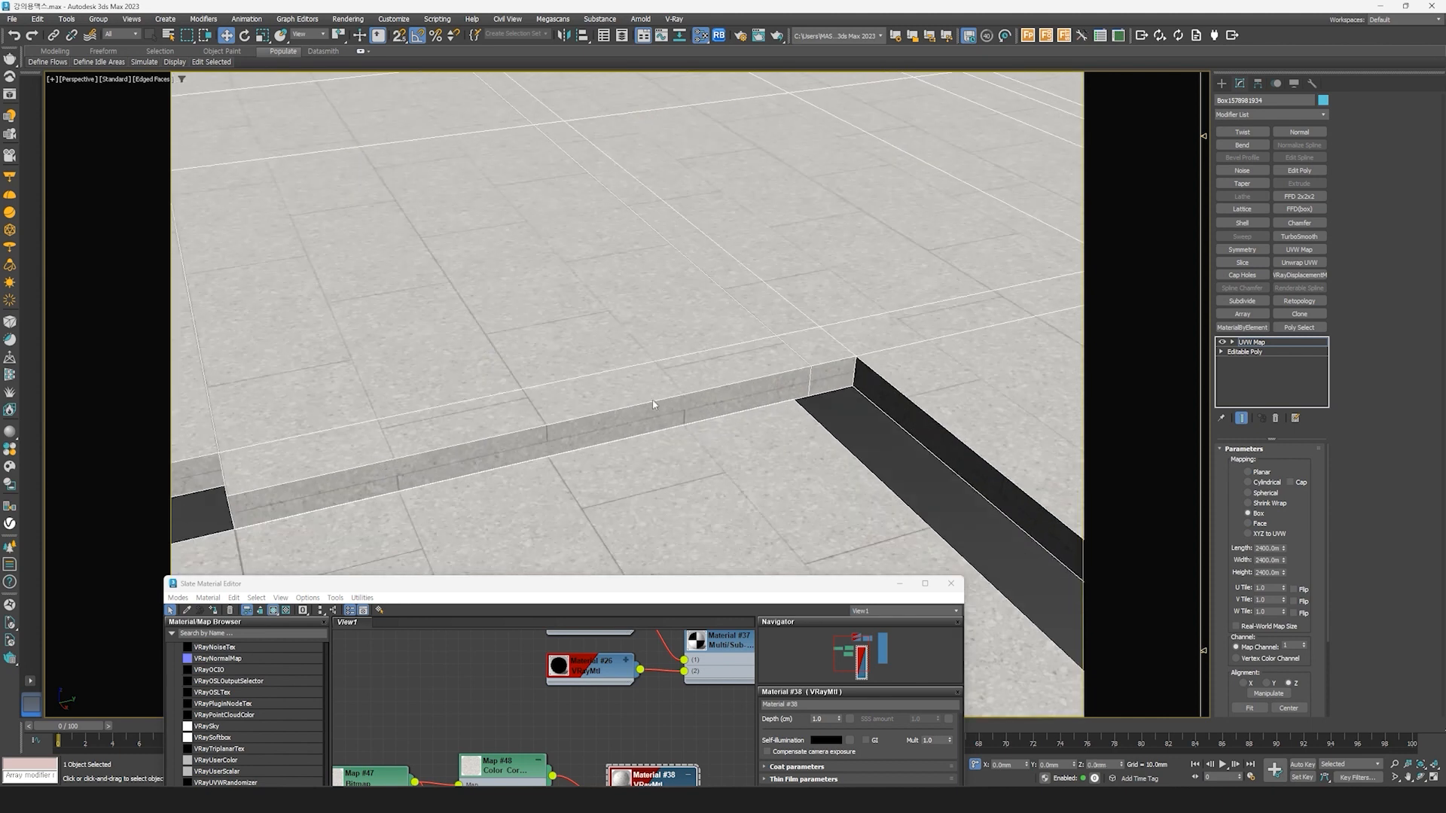
{"action": "scroll", "coordinate": [635, 454], "scroll_direction": "down", "scroll_amount": 4}
{"action": "middle_click_drag", "start_coordinate": [696, 336], "coordinate": [694, 345]}
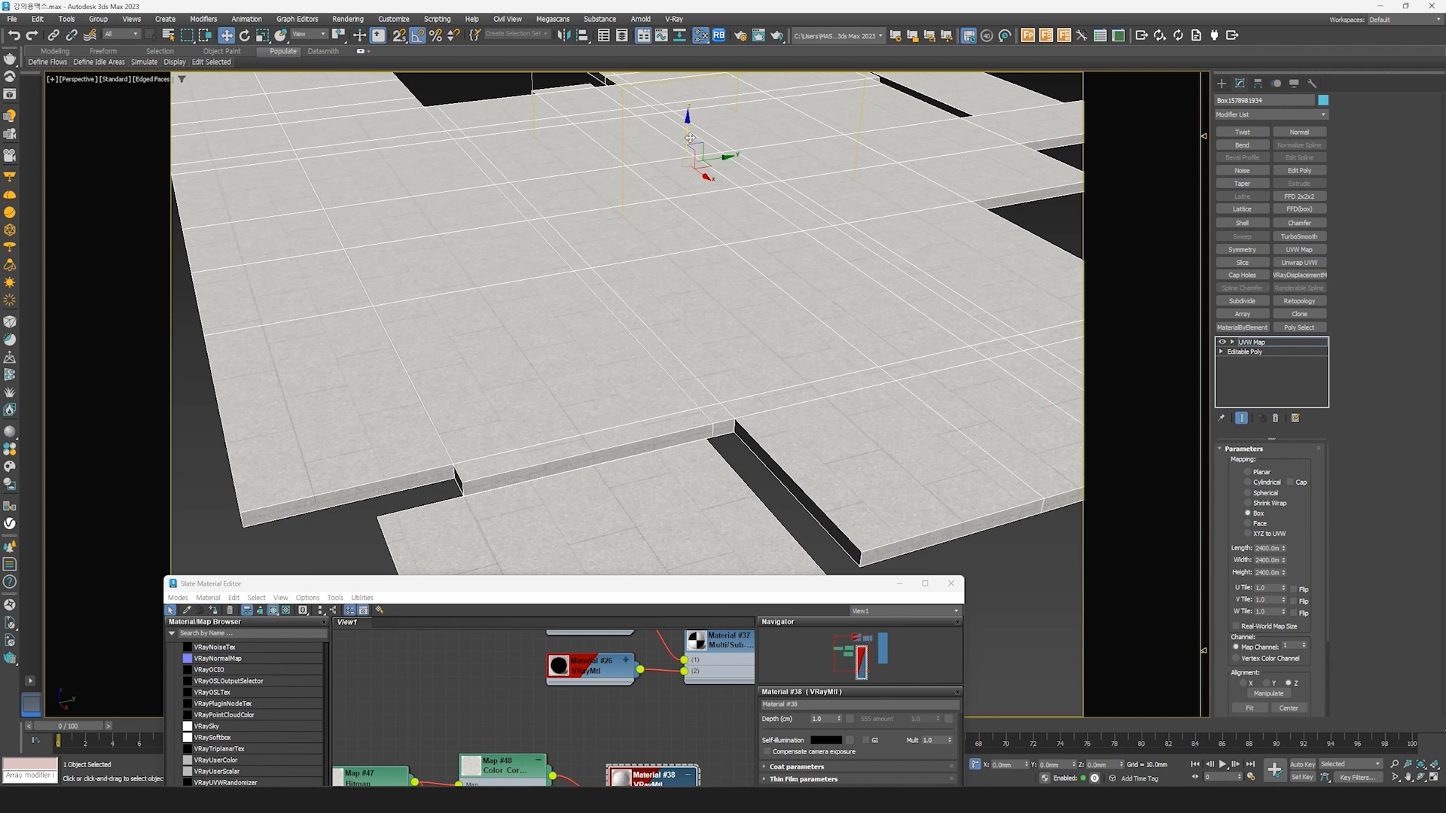
{"action": "left_click_drag", "start_coordinate": [689, 142], "coordinate": [683, 174]}
Step: Rotate the main floor's UVW Map gizmo to realign the tile joints and lower it slightly along Z
{"action": "left_click", "coordinate": [244, 35]}
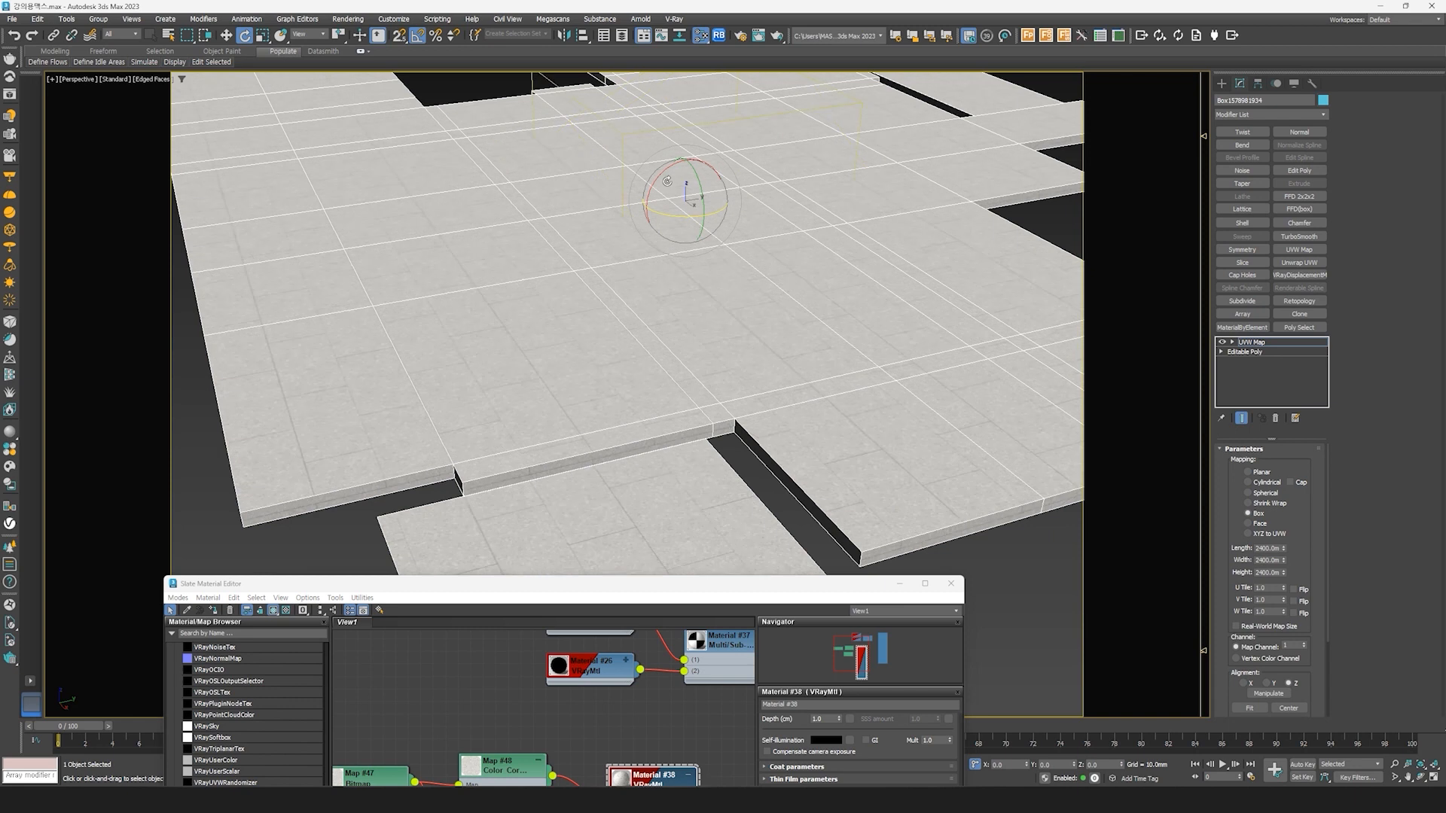
{"action": "mouse_move", "coordinate": [666, 167]}
{"action": "left_mouse_down"}
{"action": "mouse_move", "coordinate": [644, 167]}
{"action": "mouse_move", "coordinate": [642, 99]}
{"action": "mouse_move", "coordinate": [636, 146]}
{"action": "mouse_move", "coordinate": [661, 176]}
{"action": "left_mouse_up"}
{"action": "left_click", "coordinate": [226, 35]}
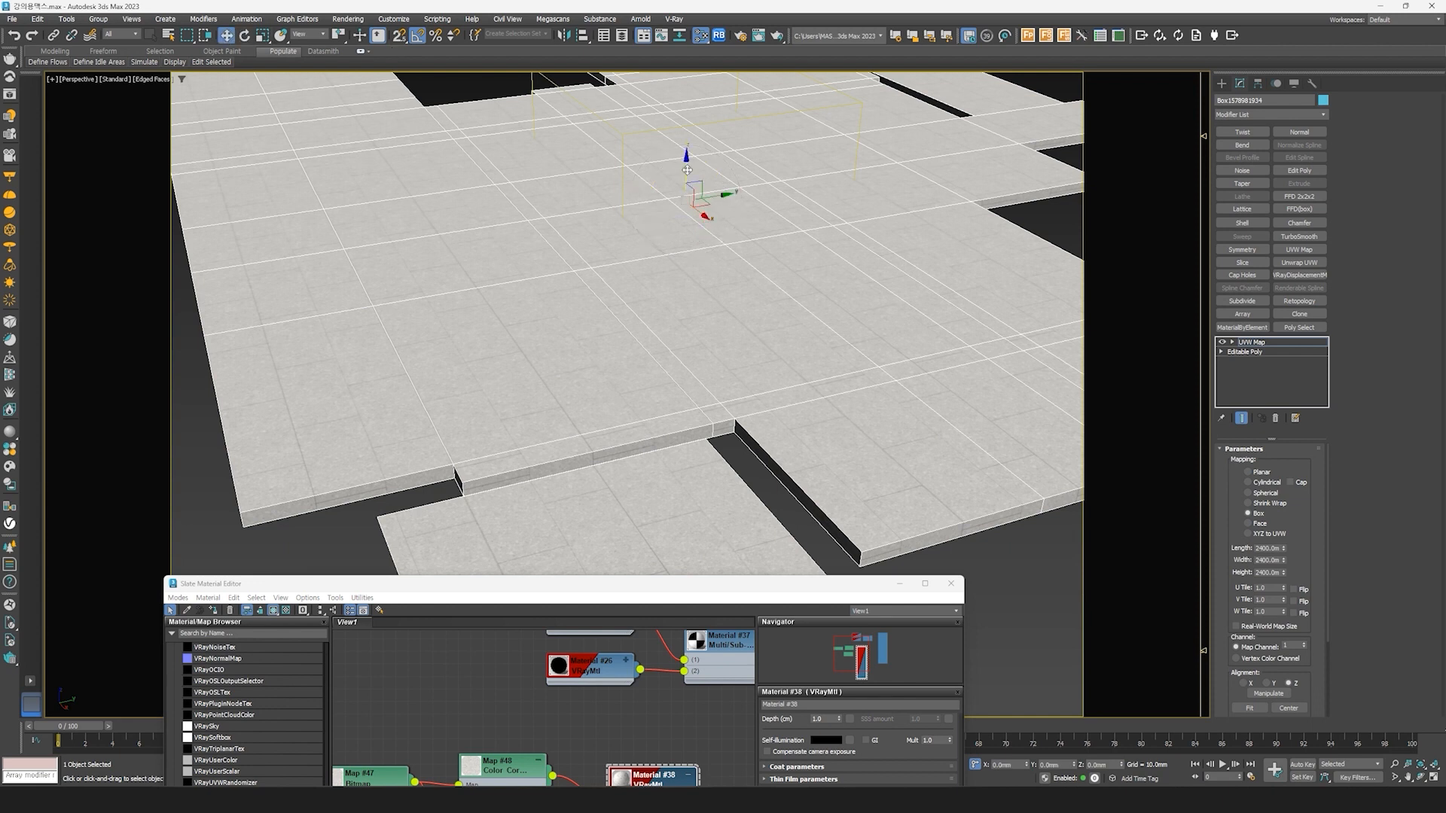
{"action": "left_click_drag", "start_coordinate": [687, 174], "coordinate": [684, 183]}
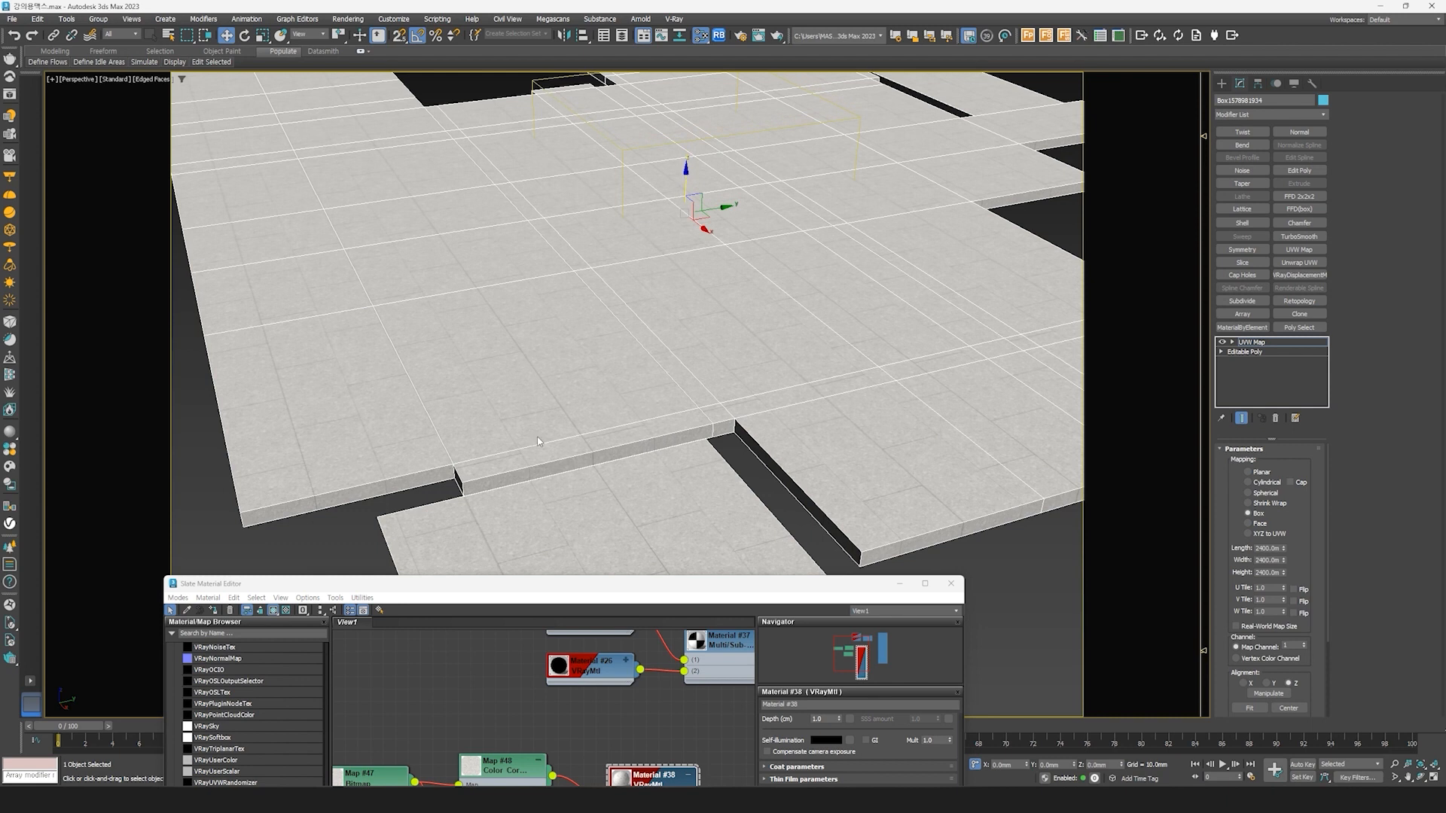
Step: Unhide all objects and end the floor's isolation to bring back the rest of the apartment
{"action": "scroll", "coordinate": [645, 443], "scroll_direction": "down", "scroll_amount": 2}
{"action": "middle_click_drag", "start_coordinate": [616, 402], "coordinate": [670, 451], "text": "alt"}
{"action": "scroll", "coordinate": [508, 260], "scroll_direction": "up", "scroll_amount": 3}
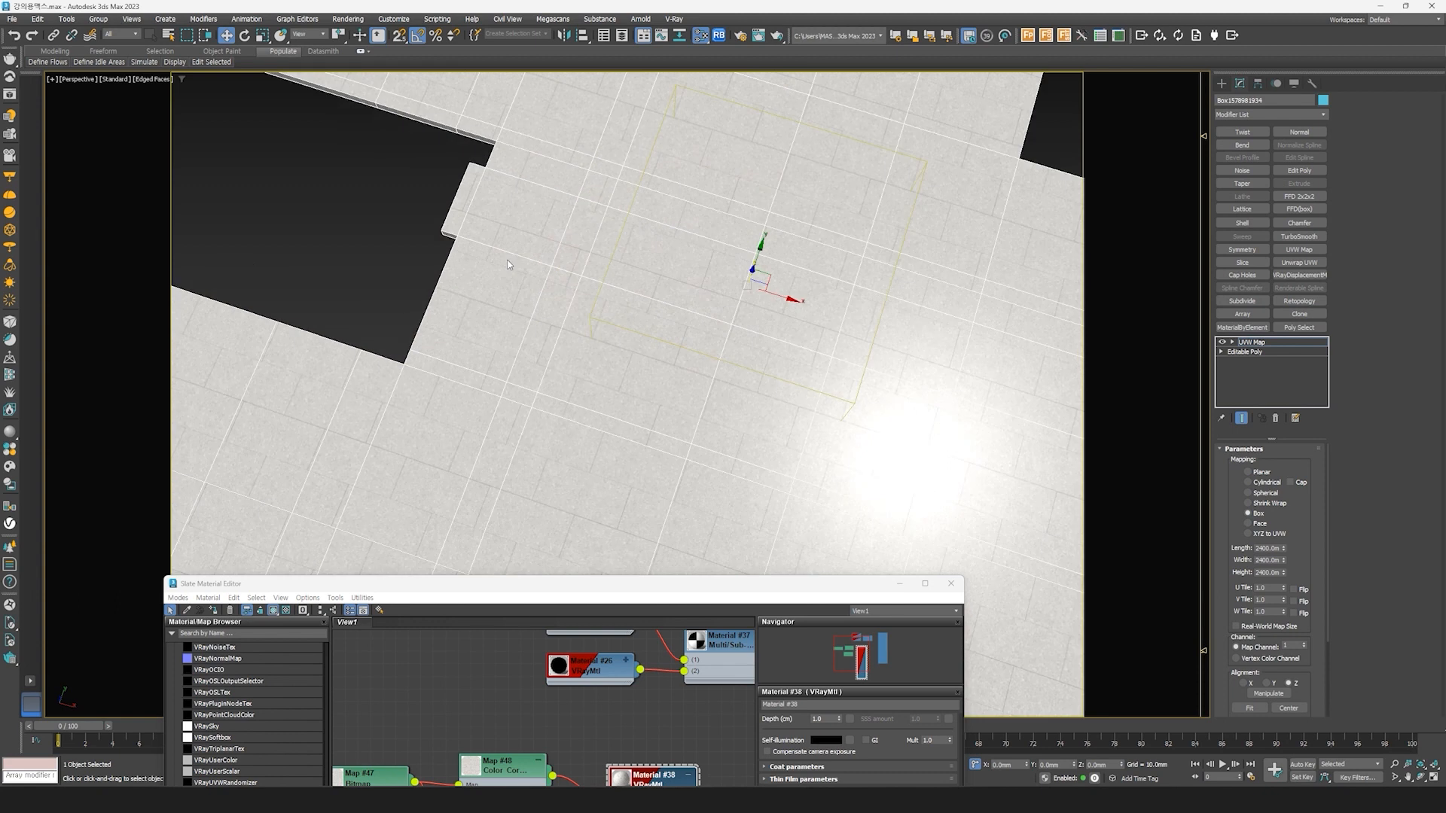
{"action": "right_click", "coordinate": [703, 336]}
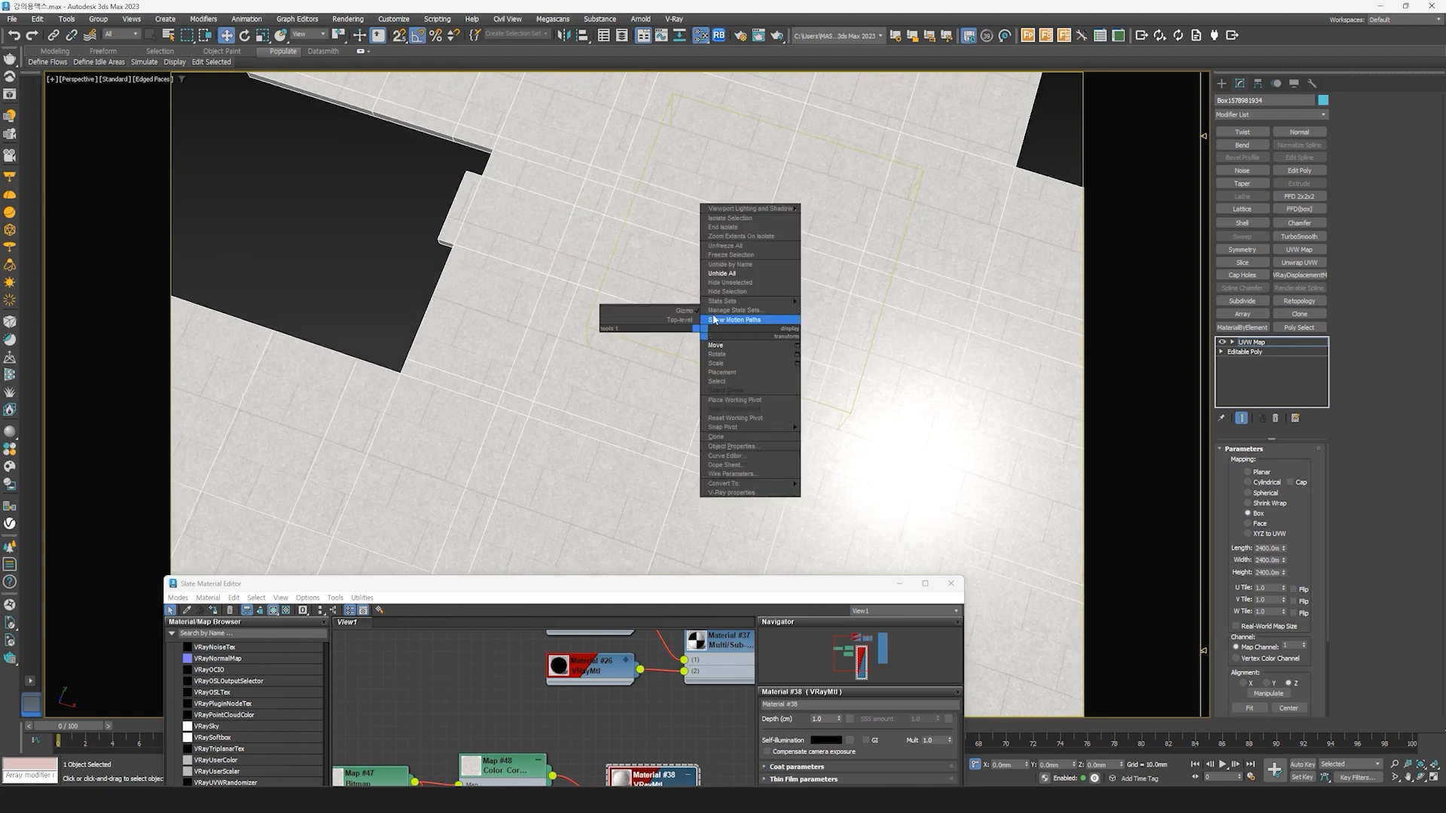
{"action": "left_click", "coordinate": [721, 274]}
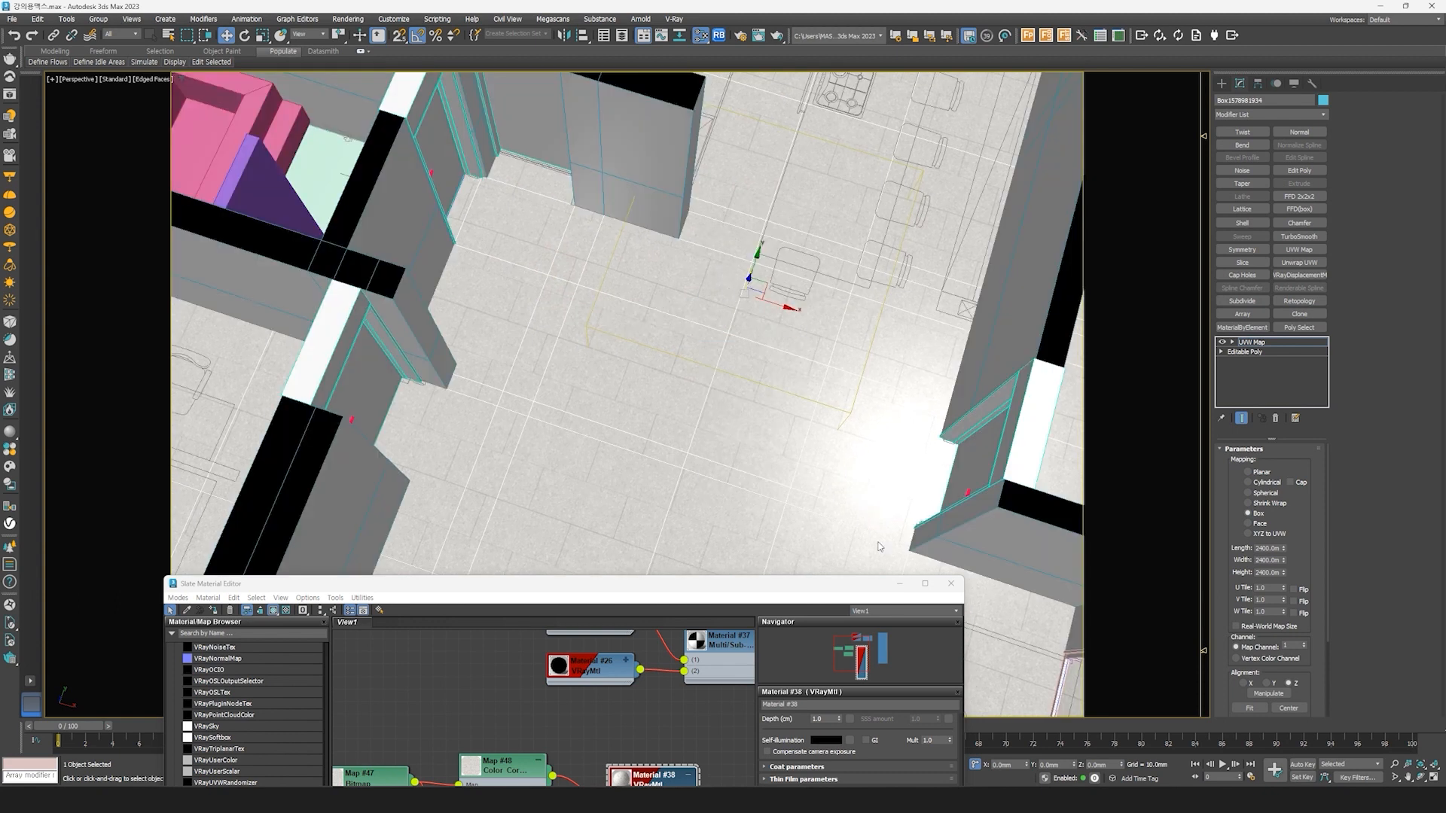
{"action": "left_click_drag", "start_coordinate": [856, 588], "coordinate": [642, 576]}
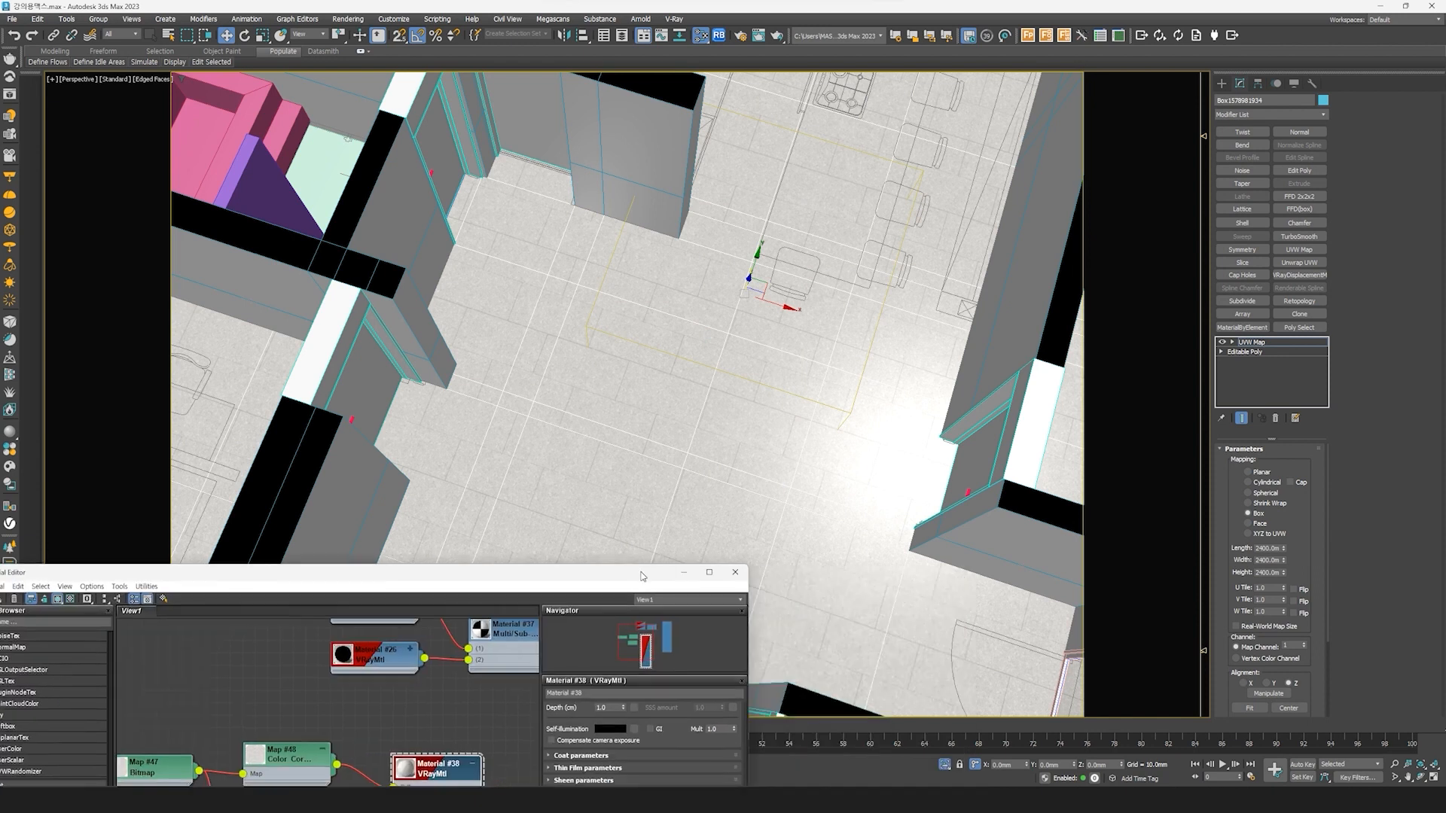
{"action": "left_click", "coordinate": [944, 766]}
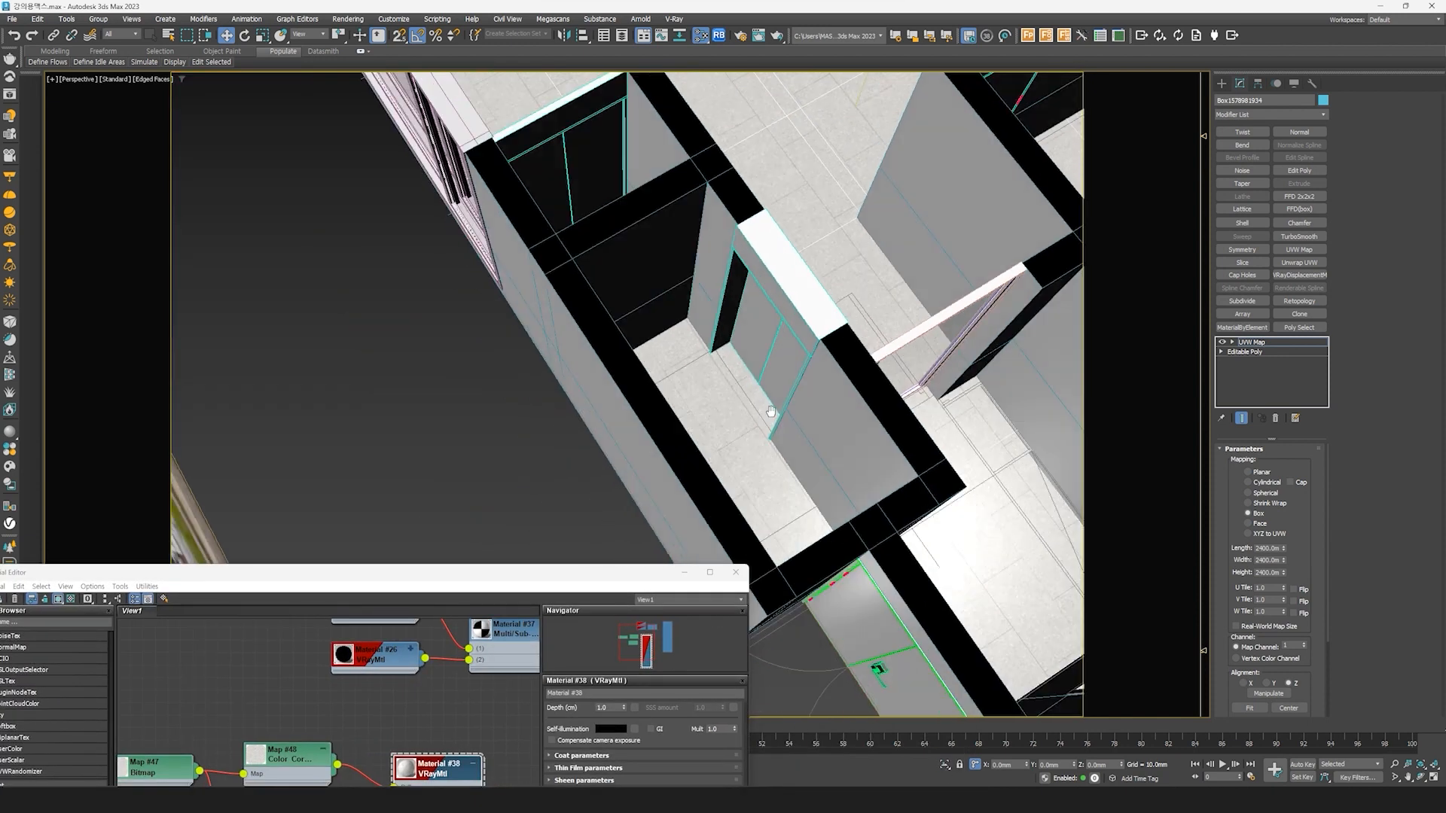
{"action": "scroll", "coordinate": [672, 492], "scroll_direction": "down", "scroll_amount": 2}
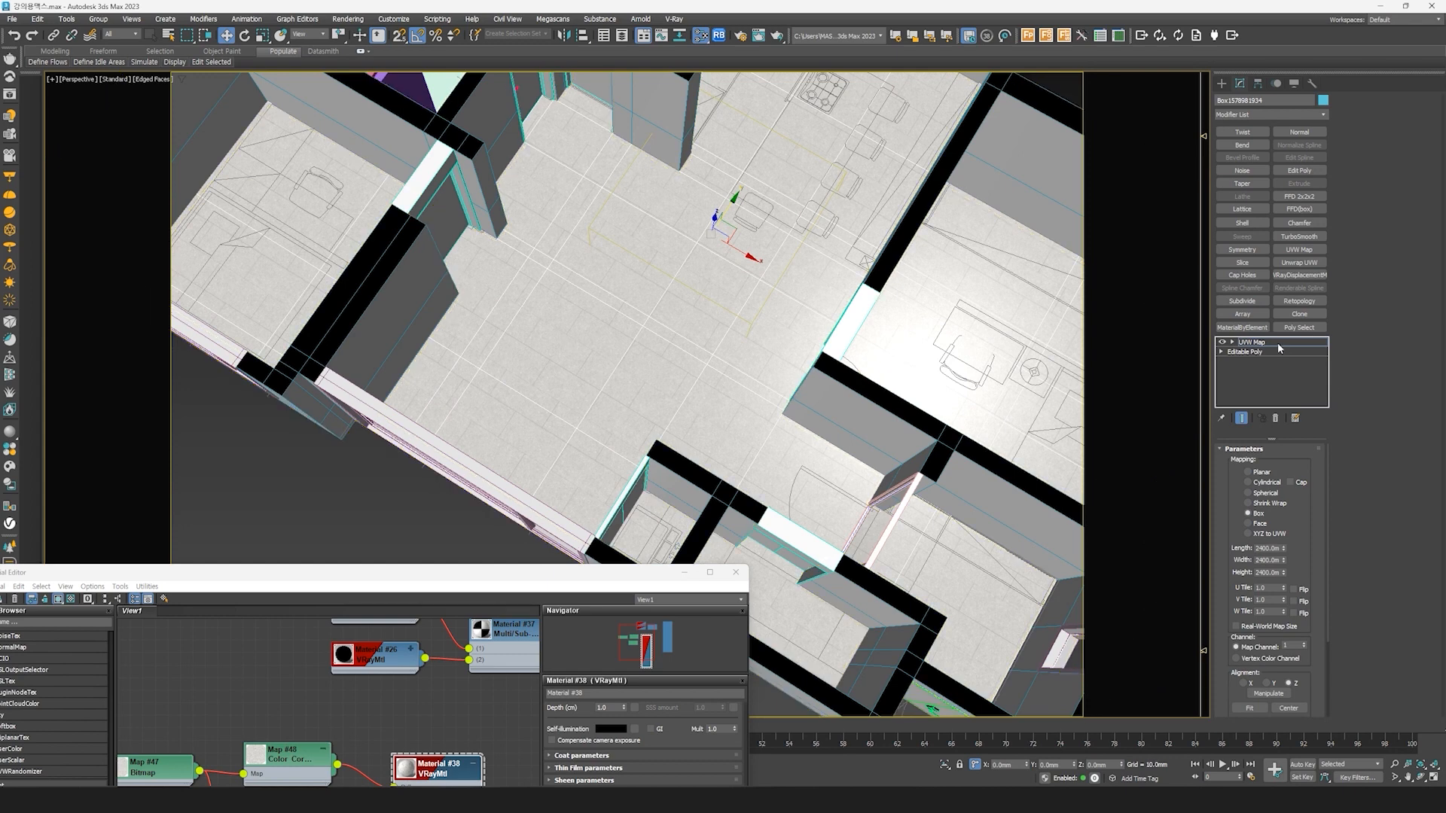
Step: Select the first bathroom's mint floor and wall surfaces together with its pink tub, partition and neighbouring pieces
{"action": "middle_click_drag", "start_coordinate": [542, 224], "coordinate": [694, 453], "text": "alt"}
{"action": "middle_click_drag", "start_coordinate": [617, 408], "coordinate": [734, 233]}
{"action": "scroll", "coordinate": [693, 400], "scroll_direction": "up", "scroll_amount": 3}
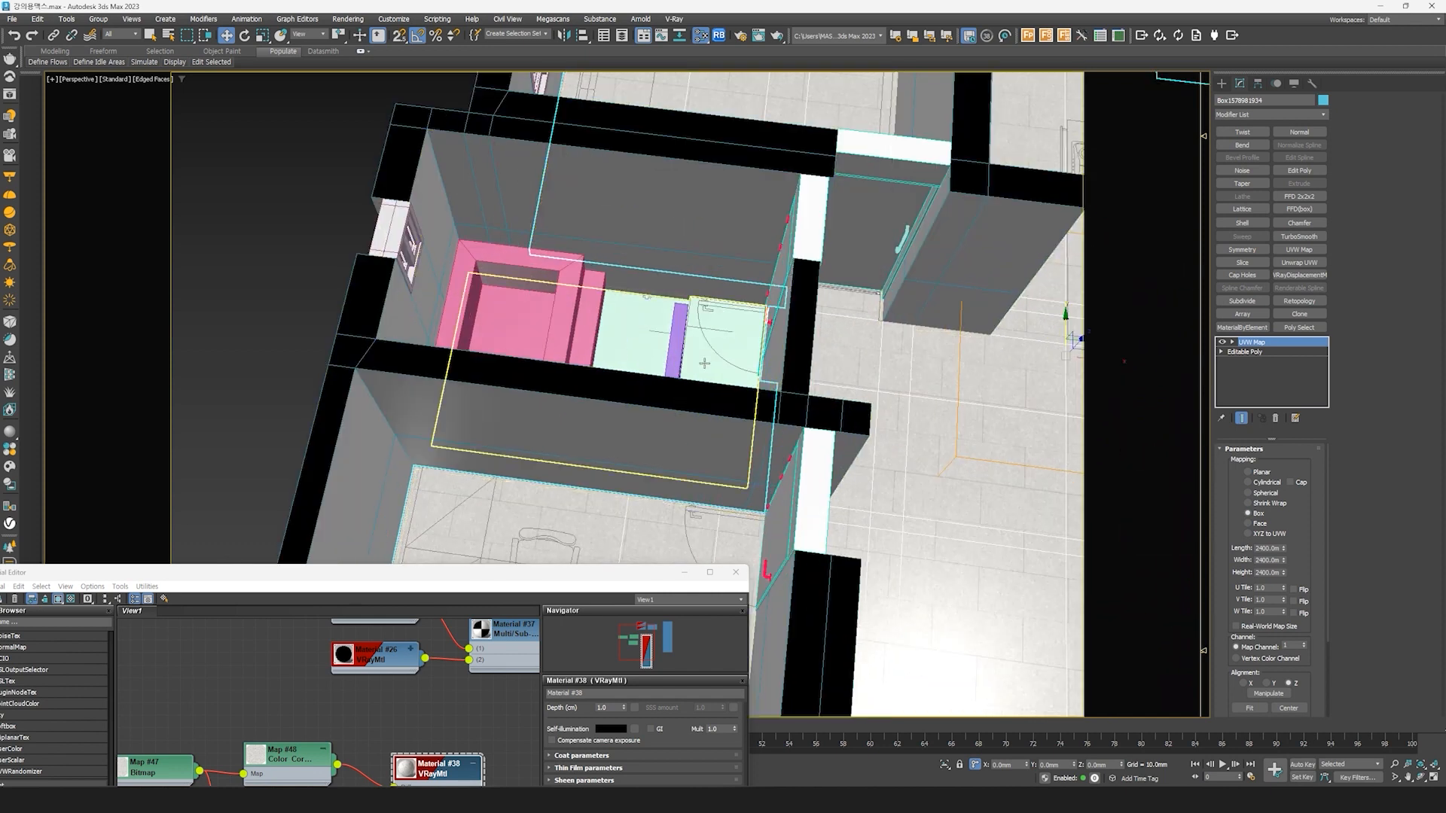
{"action": "left_click", "coordinate": [705, 364]}
{"action": "middle_click_drag", "start_coordinate": [705, 364], "coordinate": [711, 402], "text": "alt"}
{"action": "left_click", "coordinate": [660, 476], "text": "ctrl"}
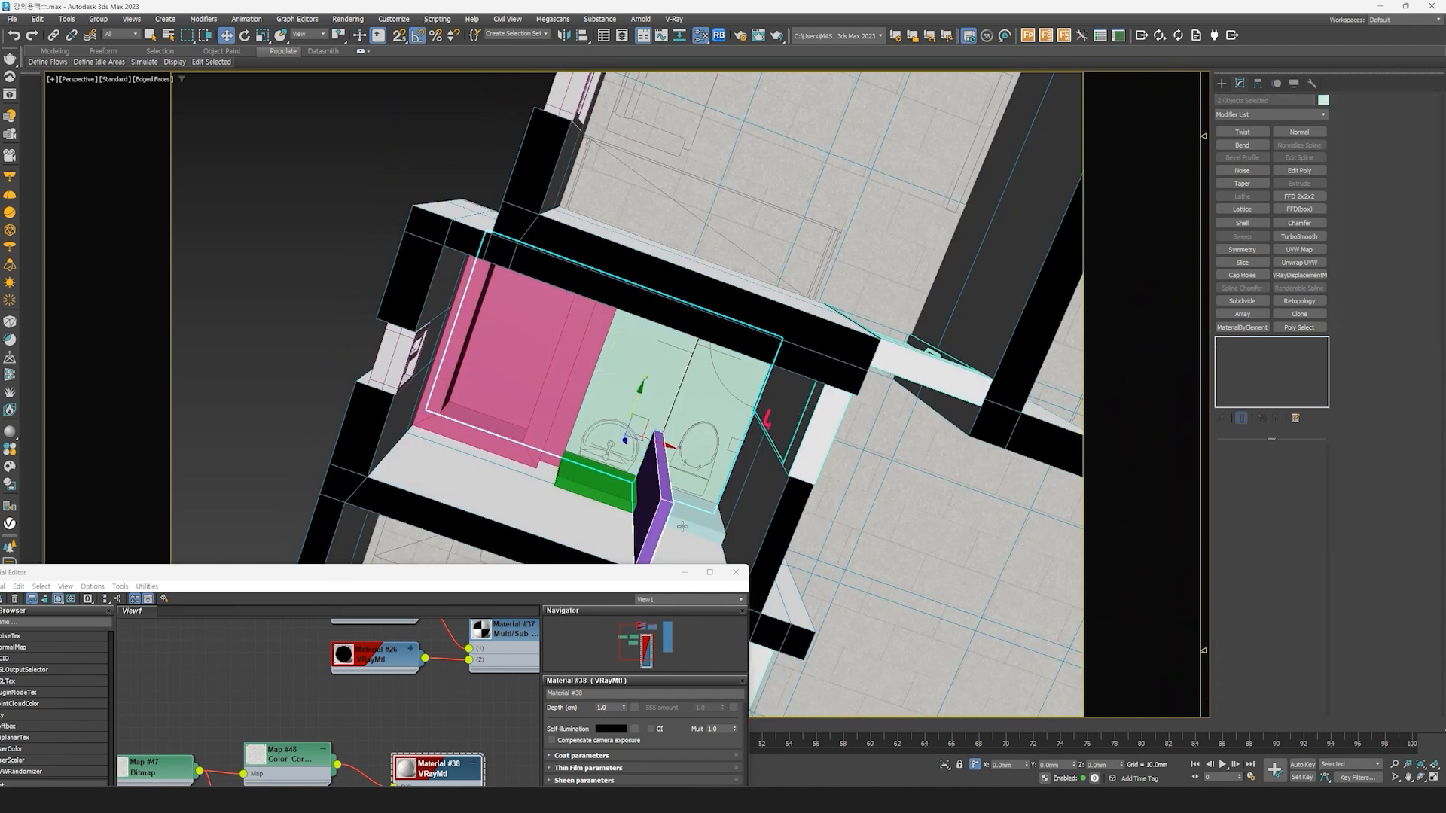
{"action": "left_click", "coordinate": [694, 518], "text": "ctrl"}
{"action": "left_click", "coordinate": [608, 494], "text": "ctrl"}
{"action": "left_click", "coordinate": [545, 416], "text": "ctrl"}
{"action": "middle_click_drag", "start_coordinate": [544, 416], "coordinate": [608, 224], "text": "alt"}
{"action": "scroll", "coordinate": [609, 224], "scroll_direction": "up", "scroll_amount": 1}
{"action": "left_click", "coordinate": [608, 225], "text": "ctrl"}
Step: Add the second bathroom's mint floor and wall surfaces to the selection and isolate the selected objects
{"action": "scroll", "coordinate": [737, 305], "scroll_direction": "down", "scroll_amount": 5}
{"action": "middle_click_drag", "start_coordinate": [737, 305], "coordinate": [659, 406]}
{"action": "left_click", "coordinate": [822, 288], "text": "ctrl"}
{"action": "left_click", "coordinate": [835, 261], "text": "ctrl"}
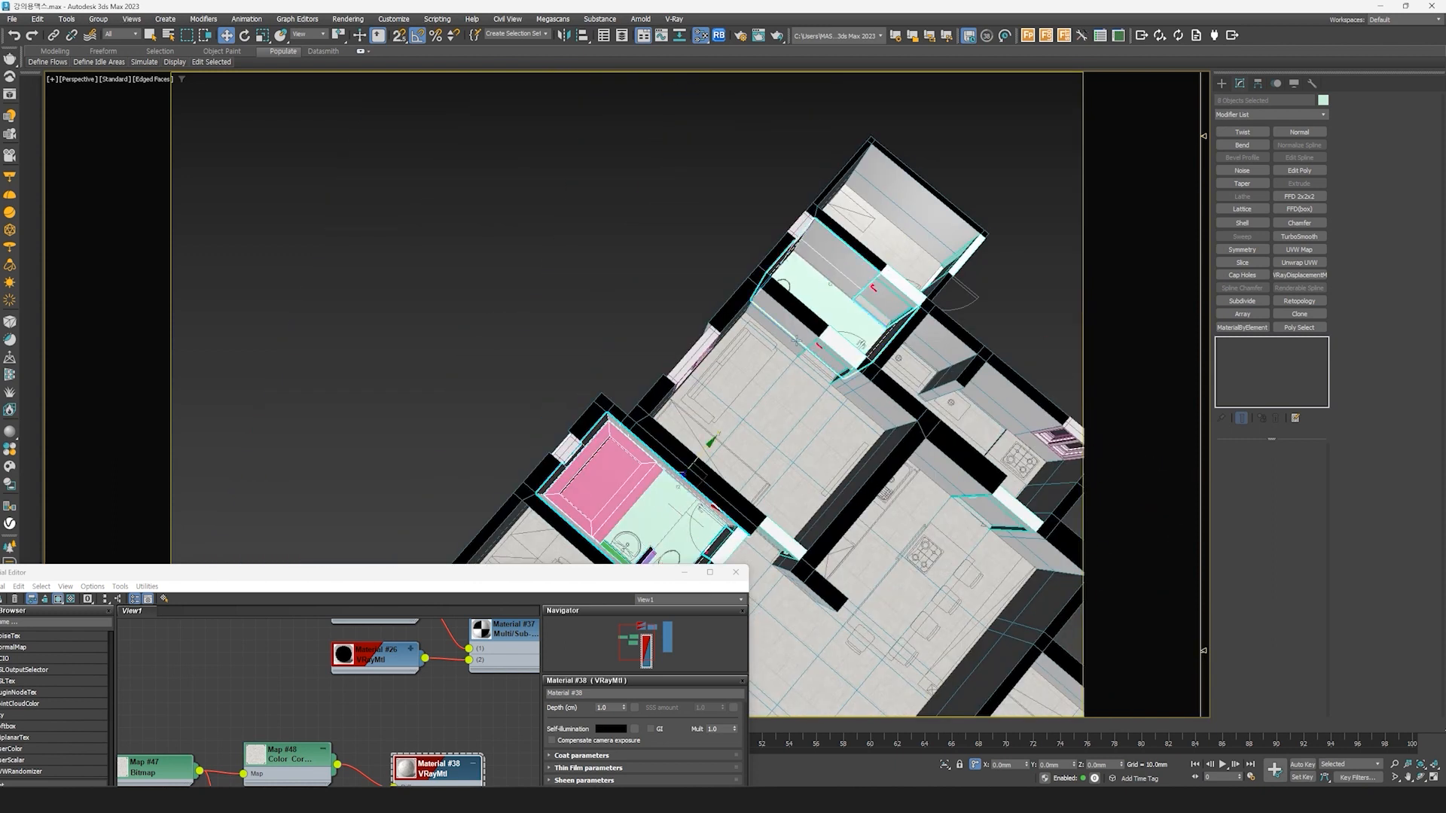
{"action": "middle_click_drag", "start_coordinate": [797, 341], "coordinate": [709, 217]}
{"action": "key", "text": "alt+q"}
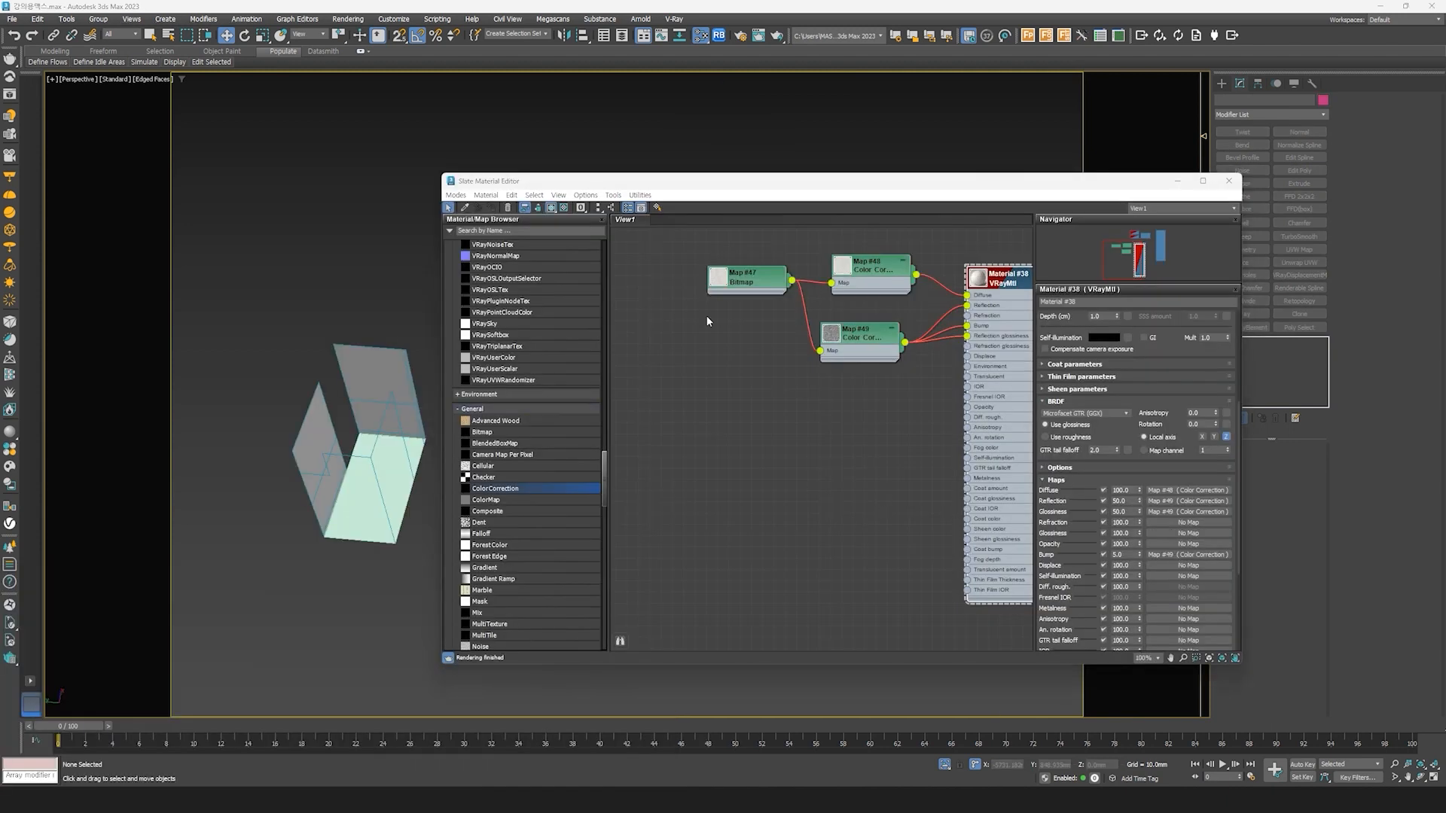
Step: Add a new VRayMtl node below the terrazzo floor material in the Slate Material Editor
{"action": "middle_click_drag", "start_coordinate": [861, 333], "coordinate": [835, 327]}
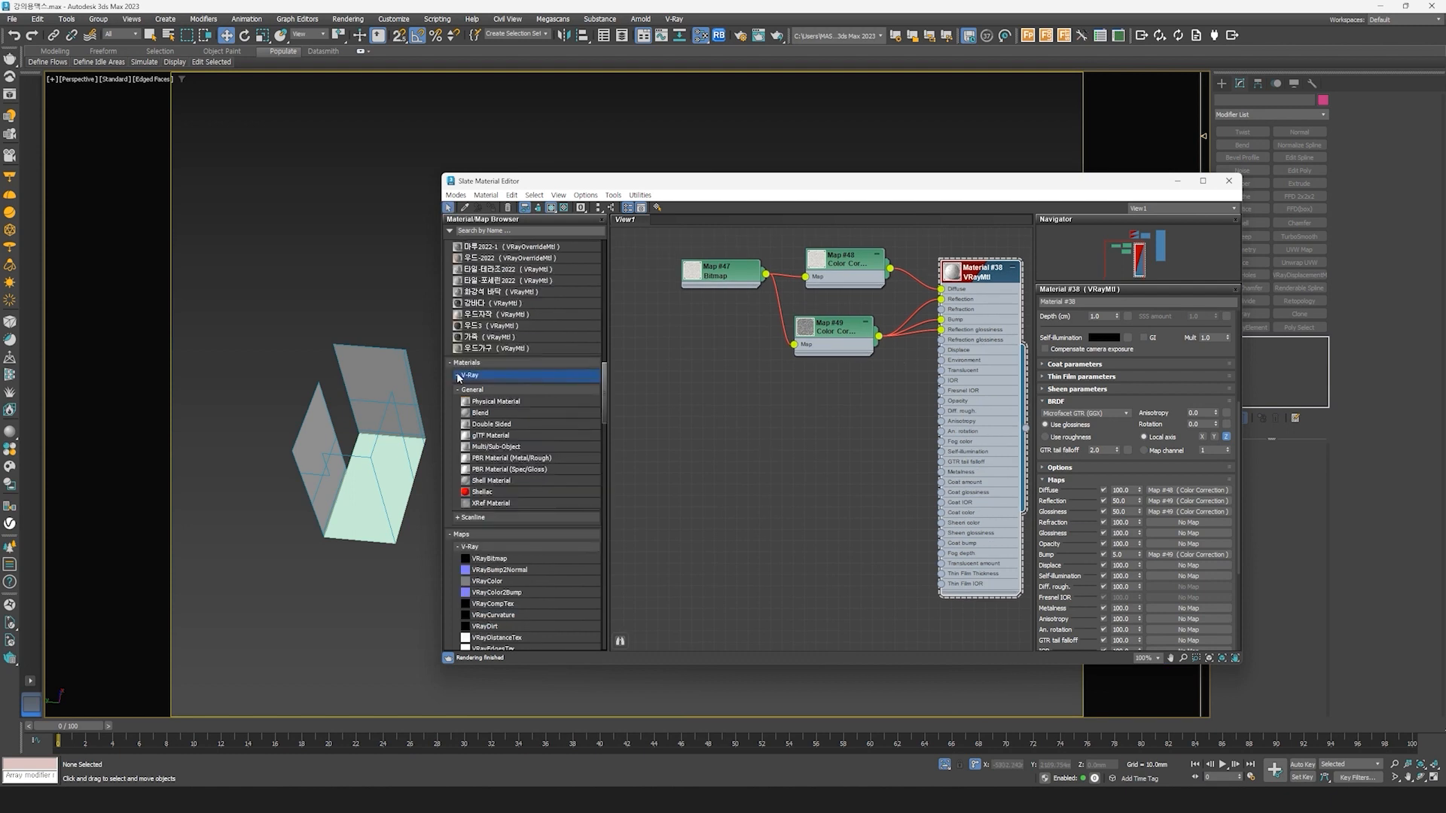
{"action": "left_click", "coordinate": [458, 374]}
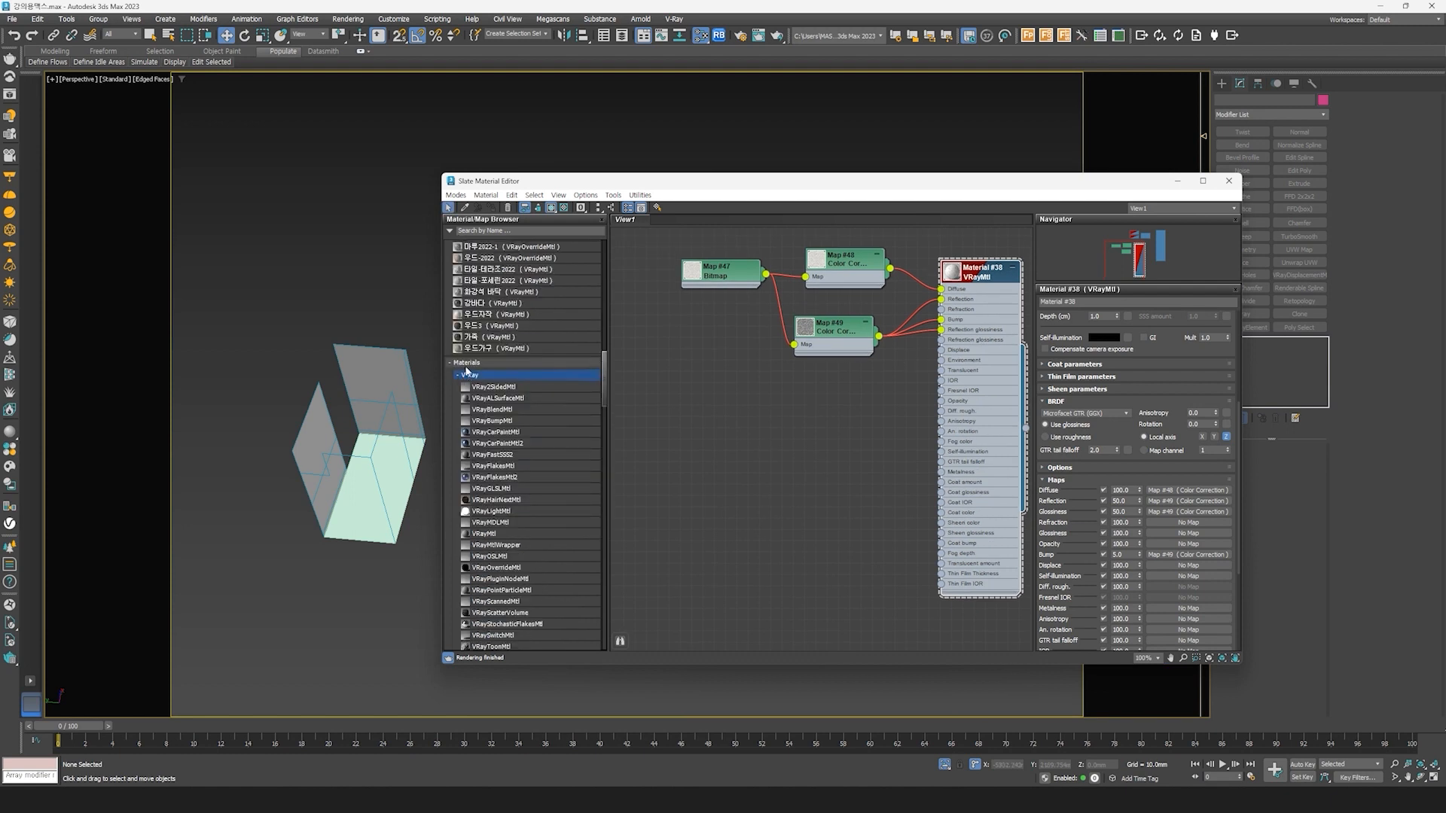
{"action": "scroll", "coordinate": [516, 532], "scroll_direction": "down", "scroll_amount": 5}
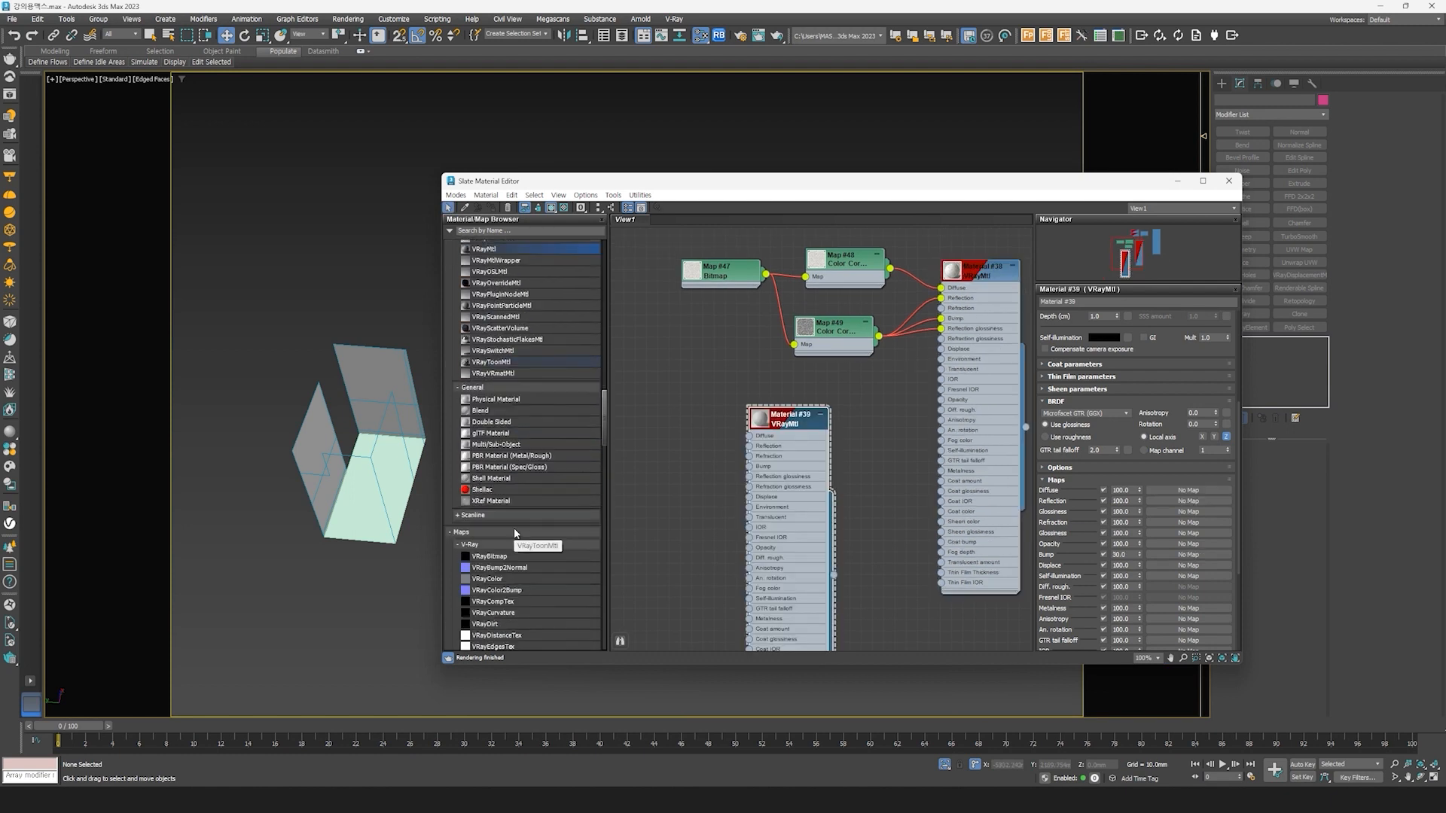
Step: Bring pl-la606_03.jpg from ACDSee into the Slate Material Editor as a Bitmap and link it to the new VRayMtl's diffuse
{"action": "mouse_move", "coordinate": [590, 799]}
{"action": "left_click", "coordinate": [652, 734]}
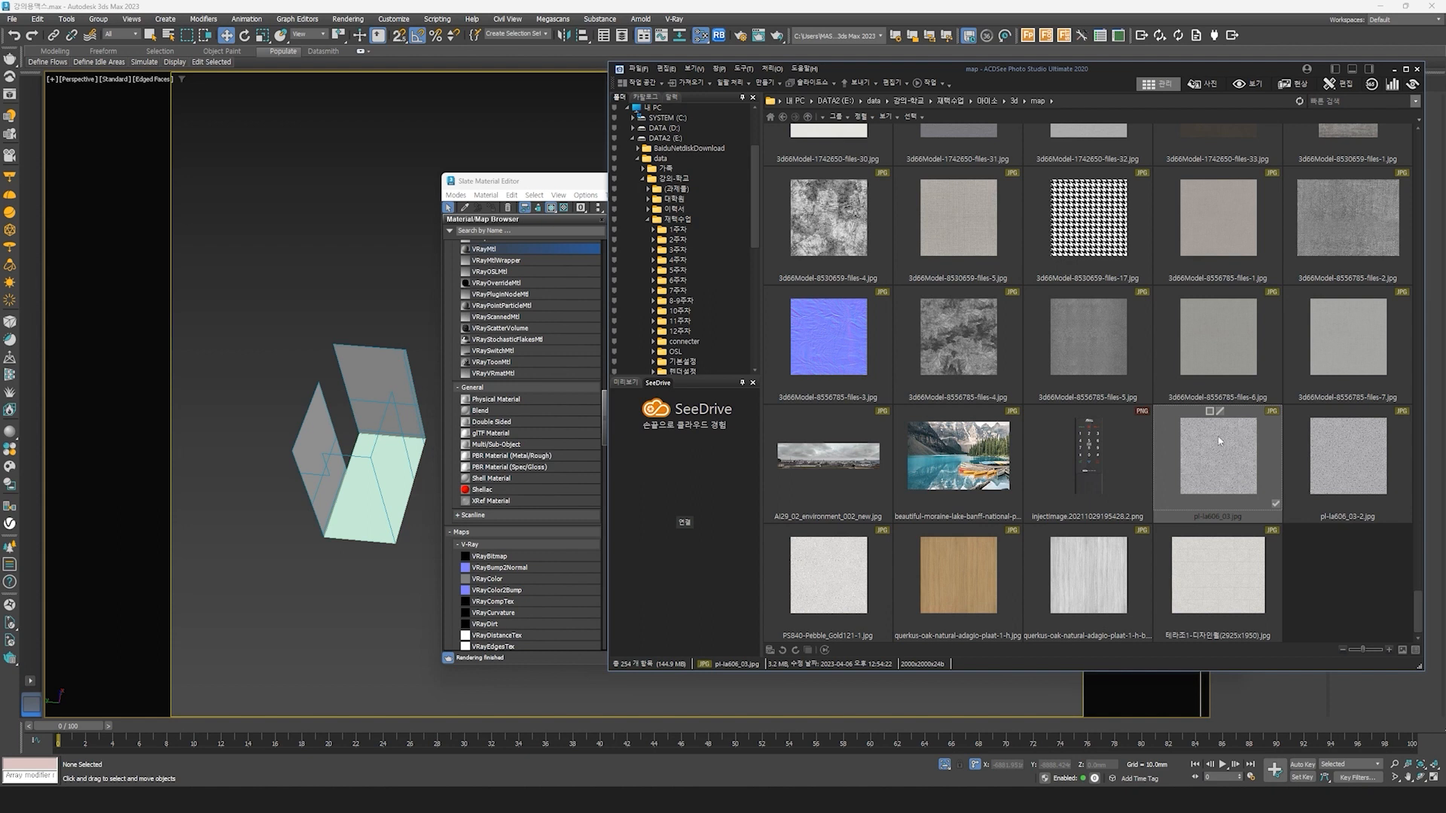
{"action": "left_click_drag", "start_coordinate": [968, 73], "coordinate": [260, 95]}
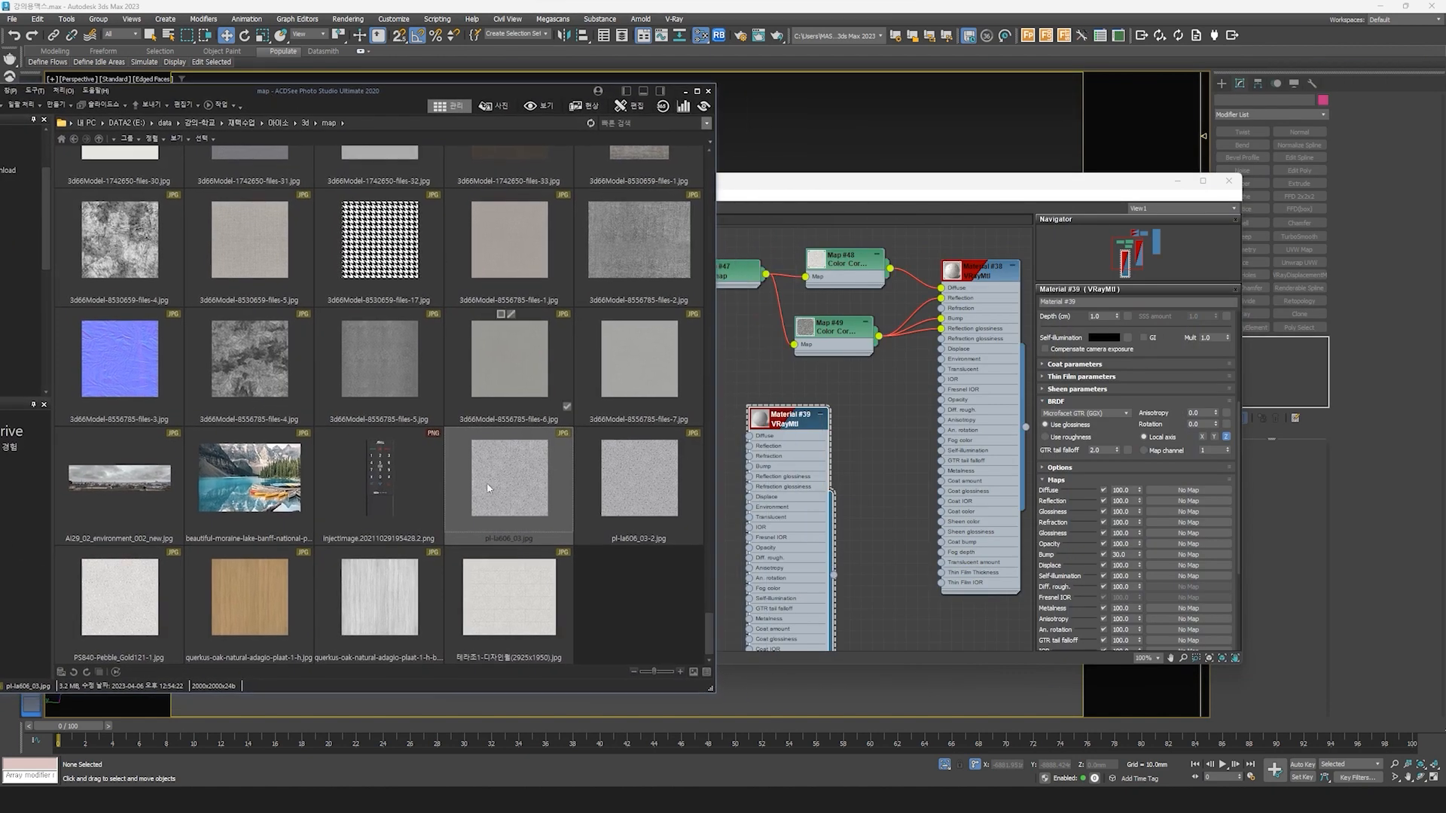
{"action": "left_click_drag", "start_coordinate": [521, 489], "coordinate": [650, 435]}
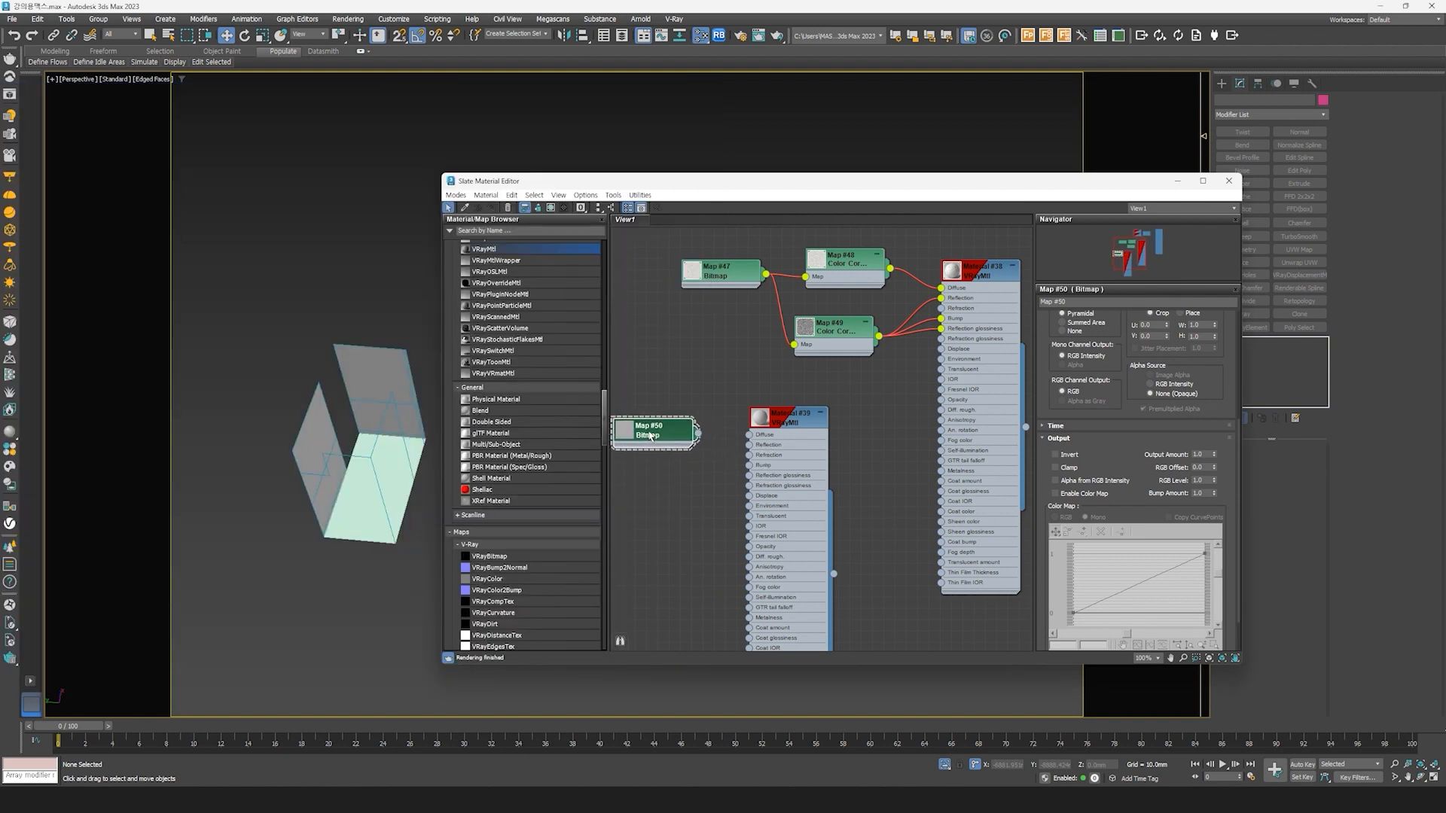
{"action": "left_click_drag", "start_coordinate": [712, 438], "coordinate": [749, 435]}
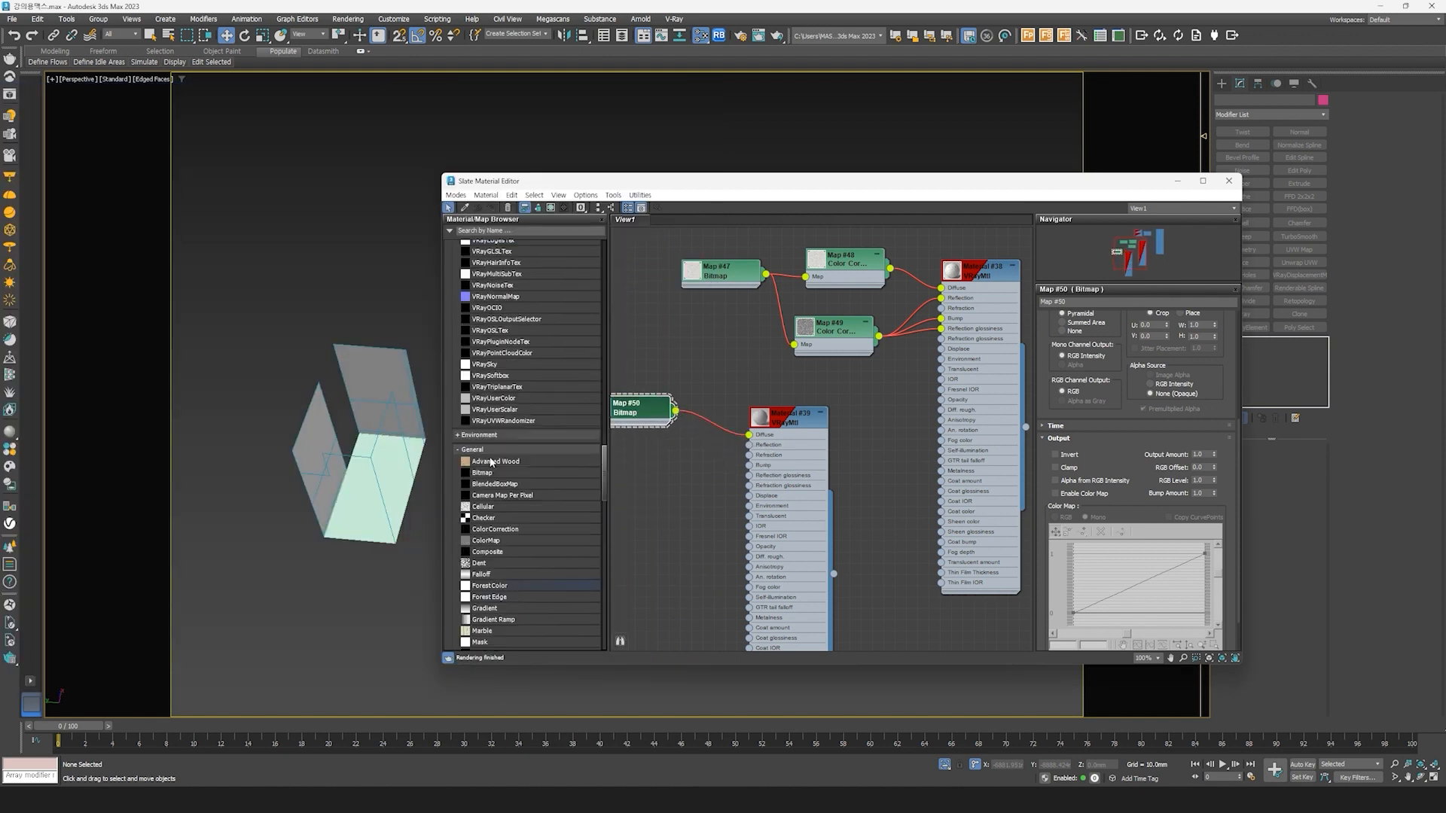
Step: Insert a Color Correction between the new bitmap and the diffuse slot, and add a second Color Correction node below it
{"action": "scroll", "coordinate": [536, 597], "scroll_direction": "down", "scroll_amount": 2}
{"action": "left_click_drag", "start_coordinate": [495, 449], "coordinate": [696, 439]}
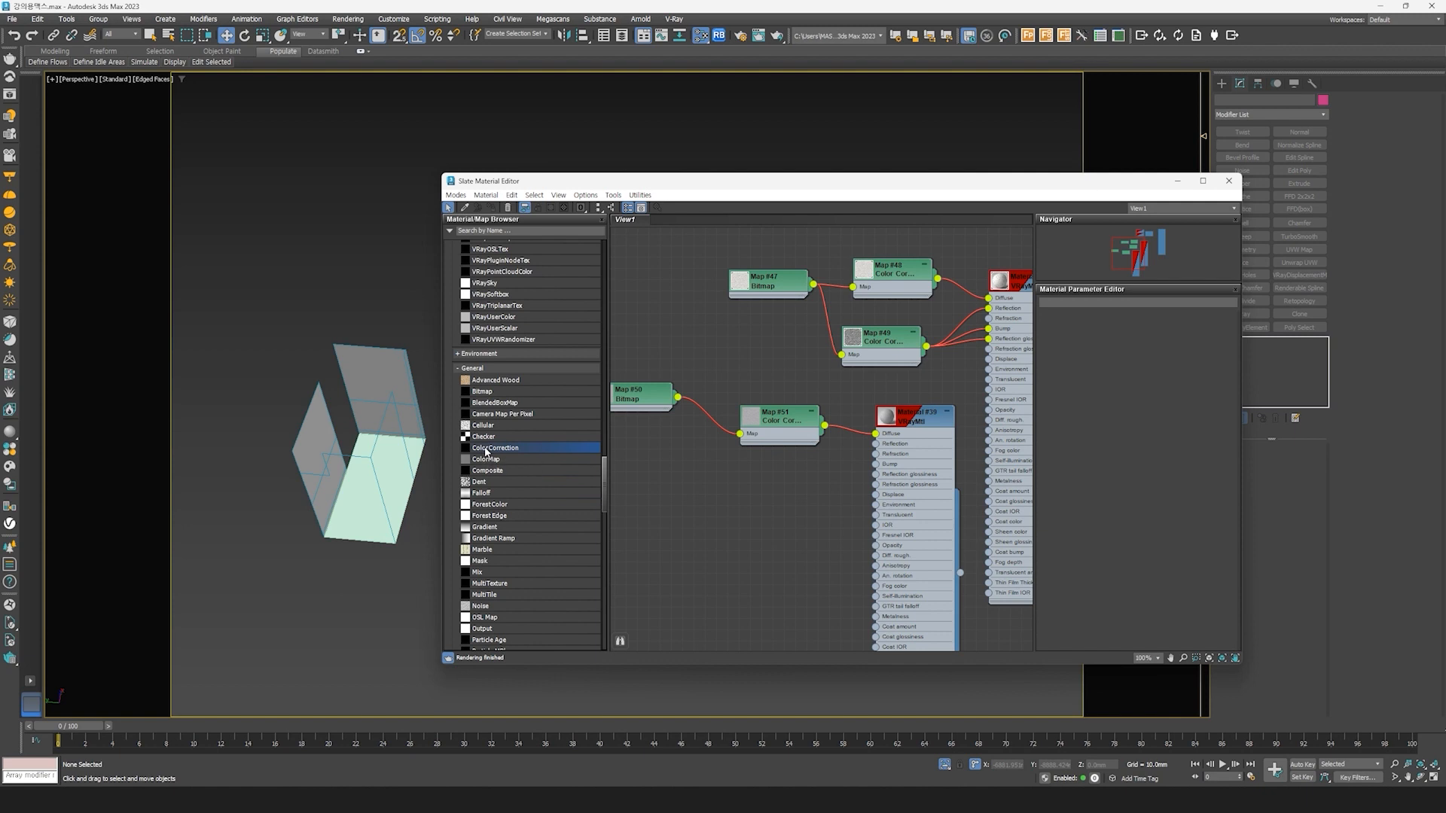
{"action": "left_click_drag", "start_coordinate": [765, 482], "coordinate": [797, 491]}
{"action": "double_click", "coordinate": [763, 480]}
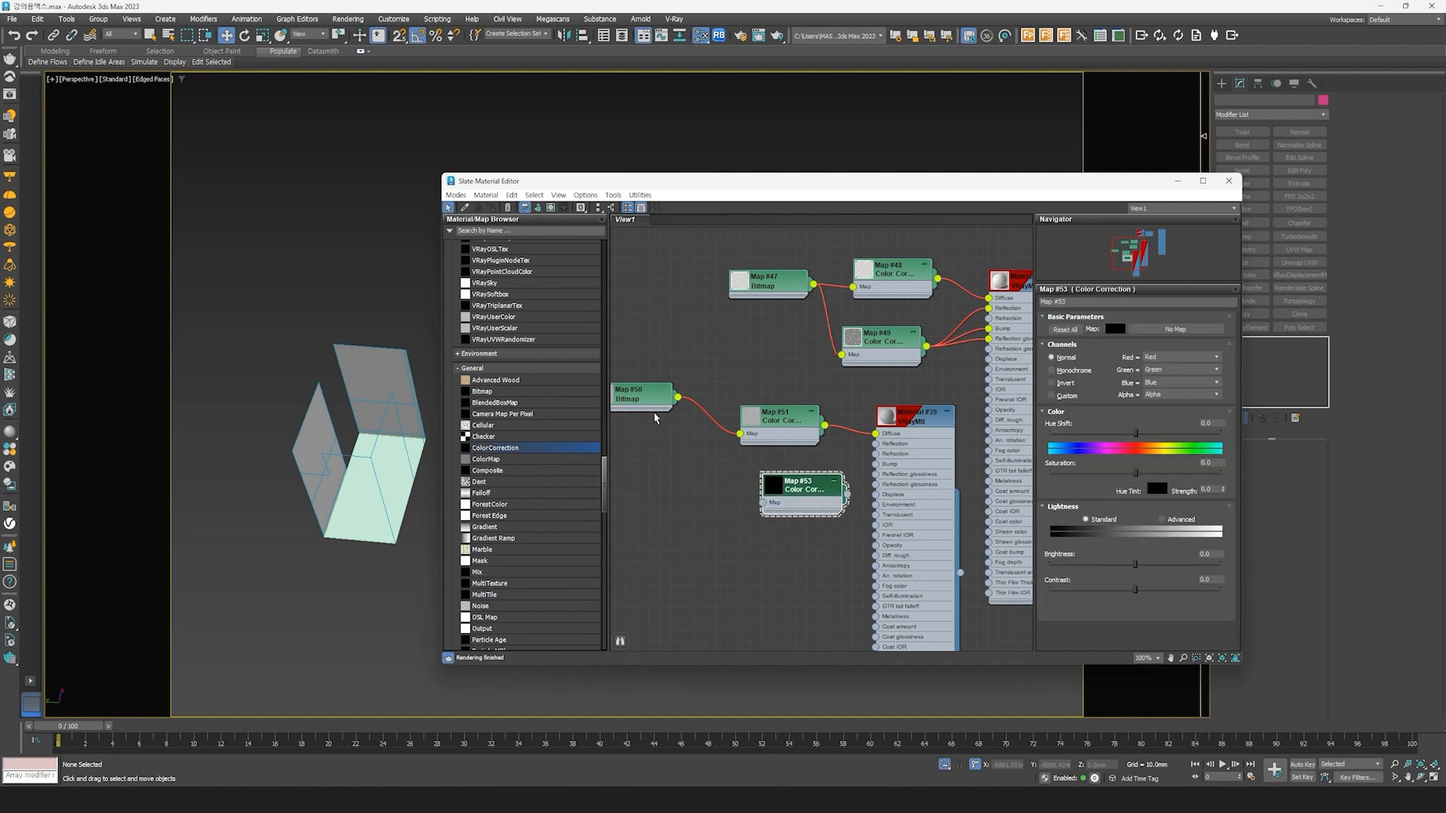
Step: Set the new bitmap's blur to 0.01 and link it through the second Color Correction to reflection, bump and reflection glossiness
{"action": "double_click", "coordinate": [640, 401]}
{"action": "left_click_drag", "start_coordinate": [640, 402], "coordinate": [664, 414]}
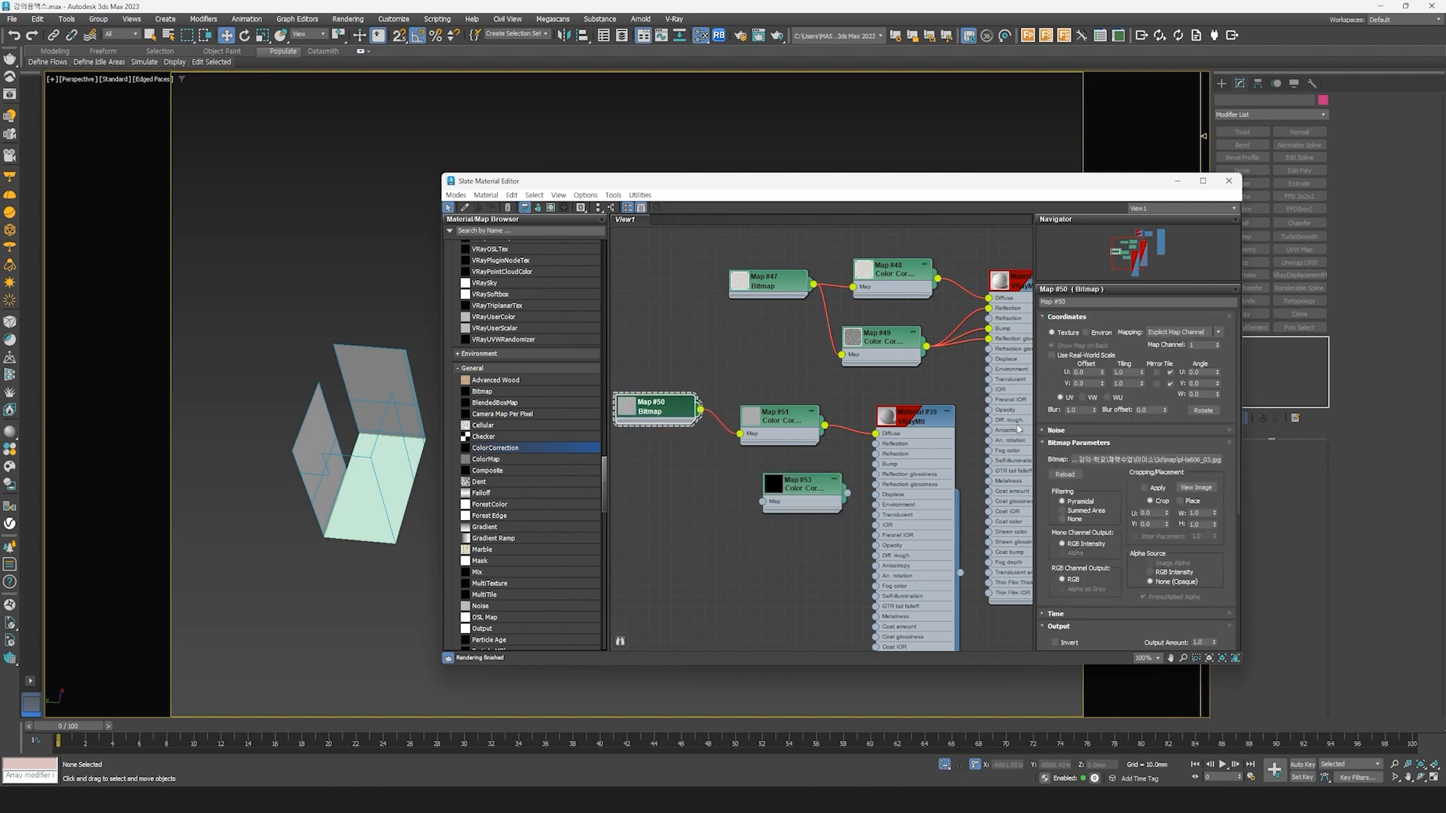
{"action": "right_click", "coordinate": [1094, 411]}
{"action": "left_click_drag", "start_coordinate": [704, 446], "coordinate": [875, 443]}
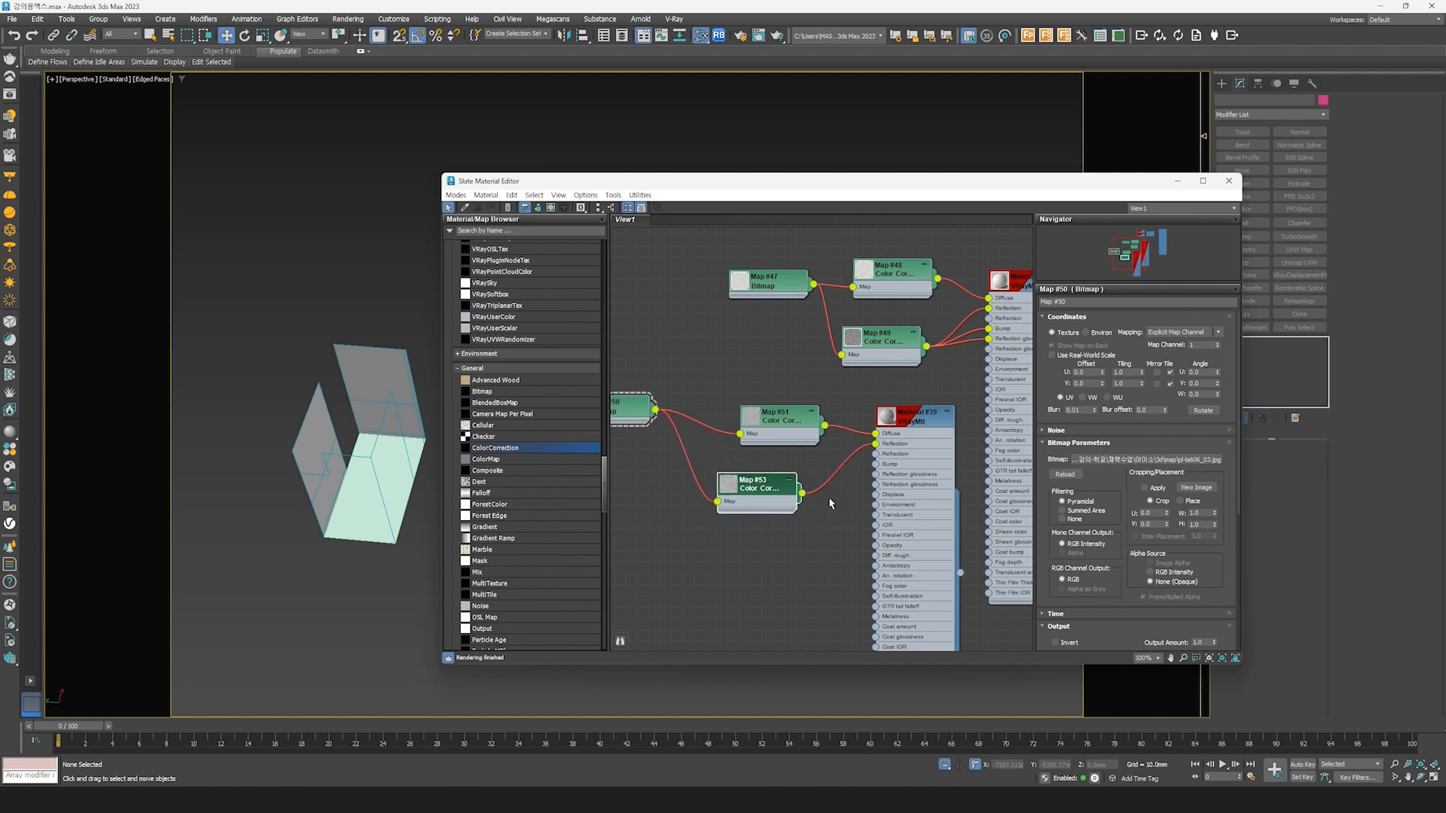
{"action": "left_click_drag", "start_coordinate": [801, 493], "coordinate": [875, 464]}
Step: Switch the second Color Correction to Advanced lightness, set RGB gamma/contrast to 0.3 and lower saturation to its minimum
{"action": "double_click", "coordinate": [757, 486]}
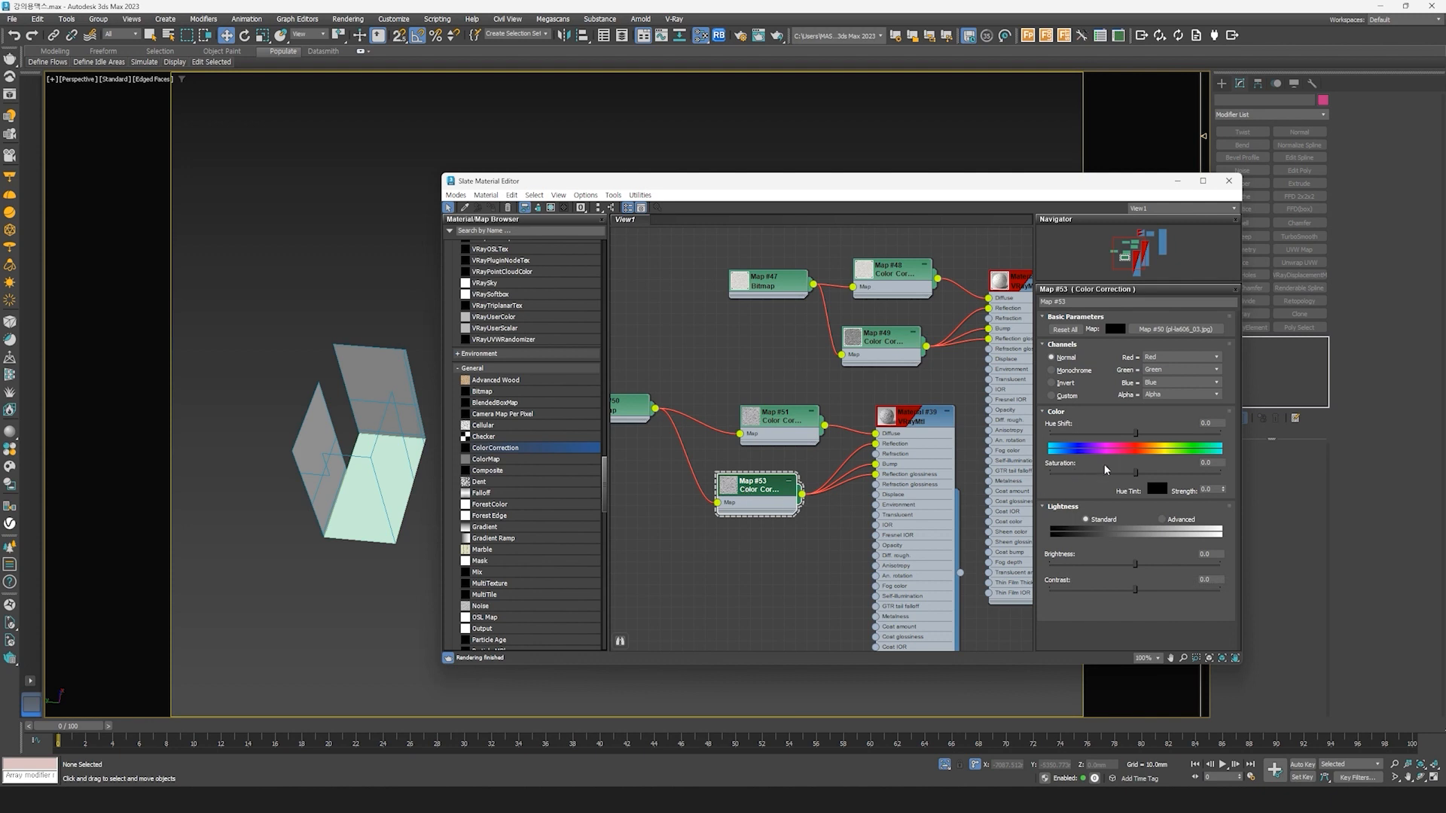
{"action": "left_click", "coordinate": [1162, 520]}
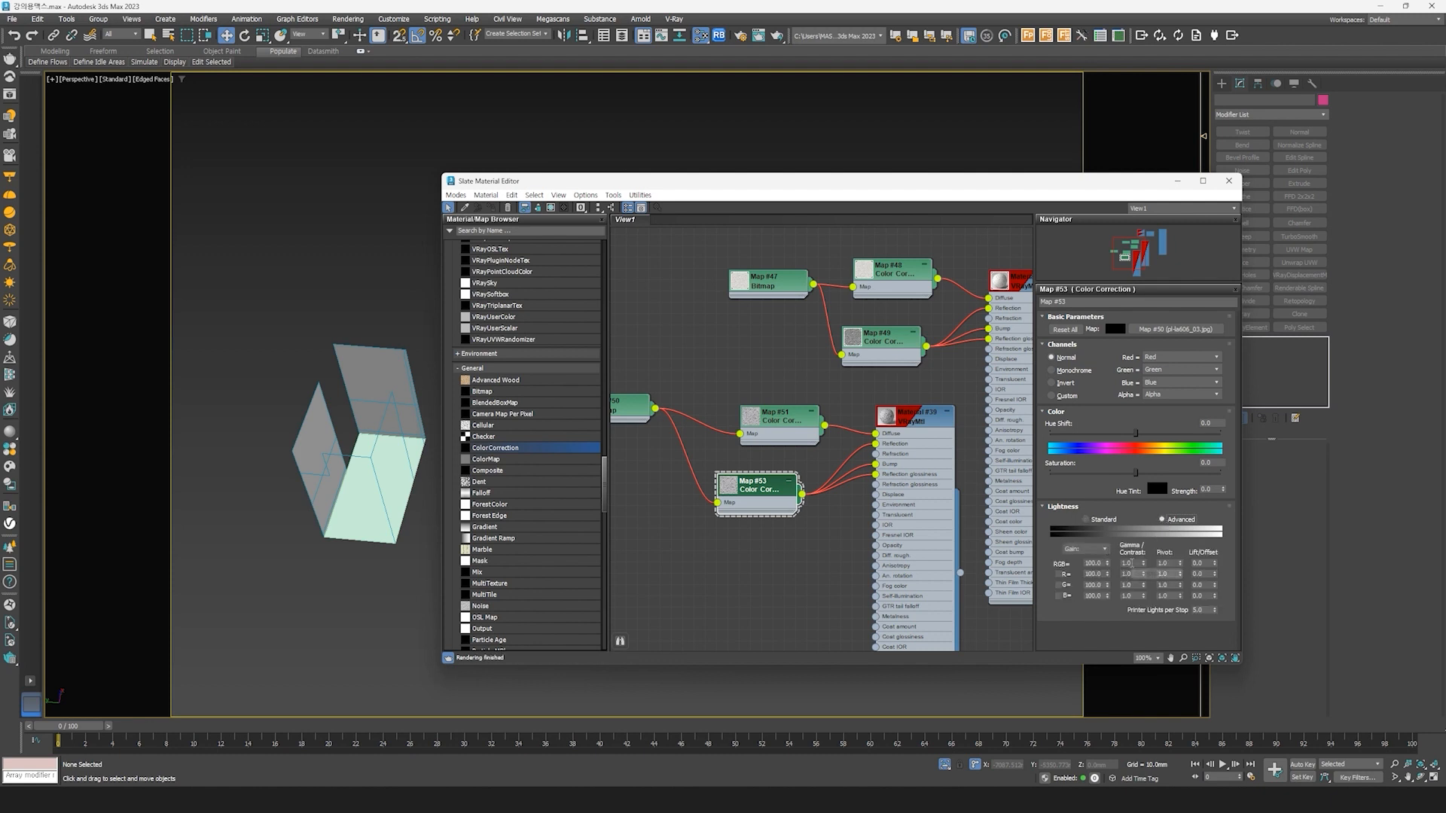
{"action": "type", "text": "0.3"}
{"action": "key", "text": "Return"}
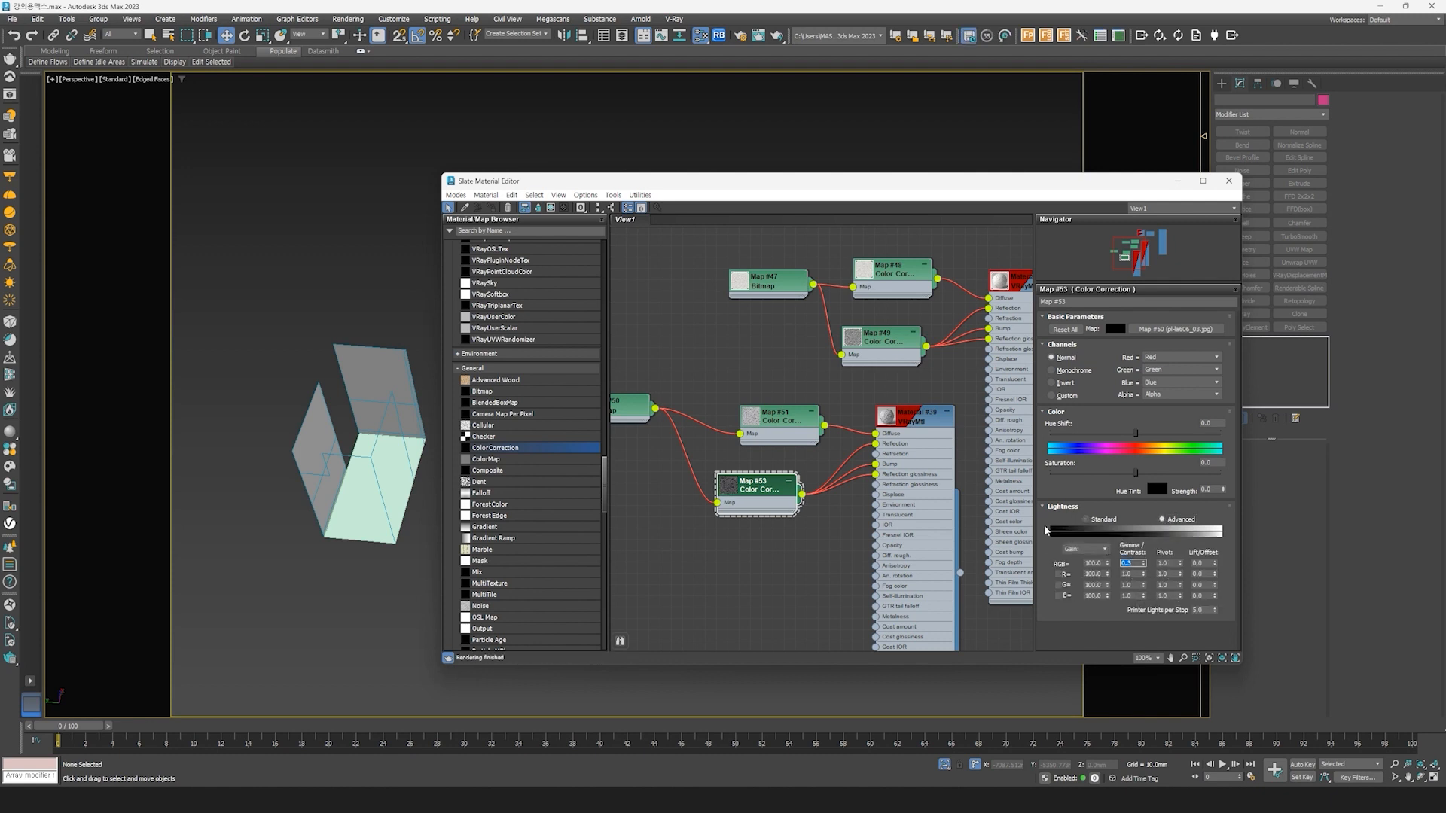
{"action": "left_click_drag", "start_coordinate": [1134, 473], "coordinate": [1034, 481]}
Step: Set the new VRayMtl's reflection color to a gray with value 120
{"action": "double_click", "coordinate": [914, 427]}
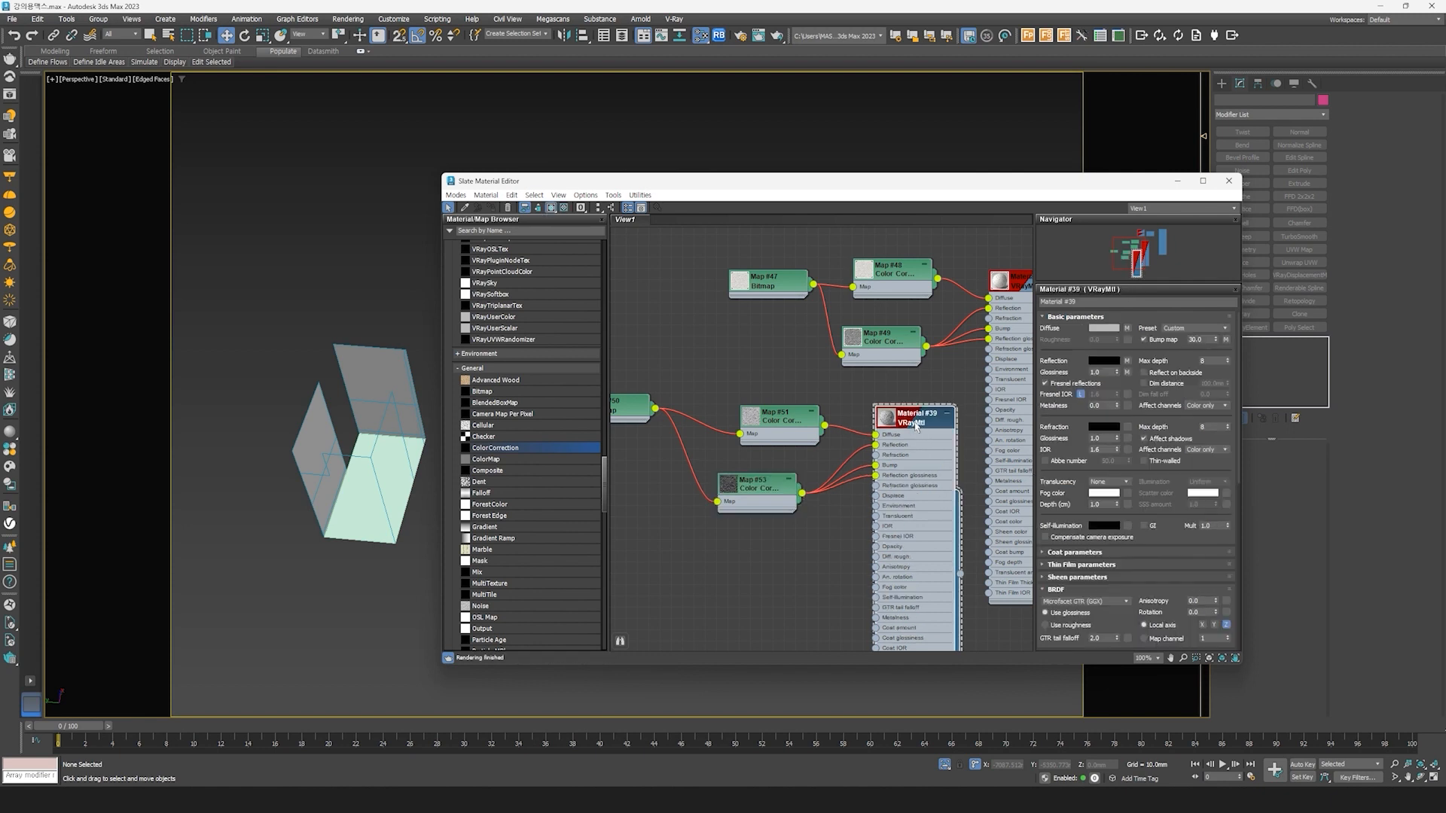
{"action": "left_click", "coordinate": [1107, 365]}
{"action": "left_click_drag", "start_coordinate": [990, 299], "coordinate": [1009, 299]}
{"action": "double_click", "coordinate": [1080, 298]}
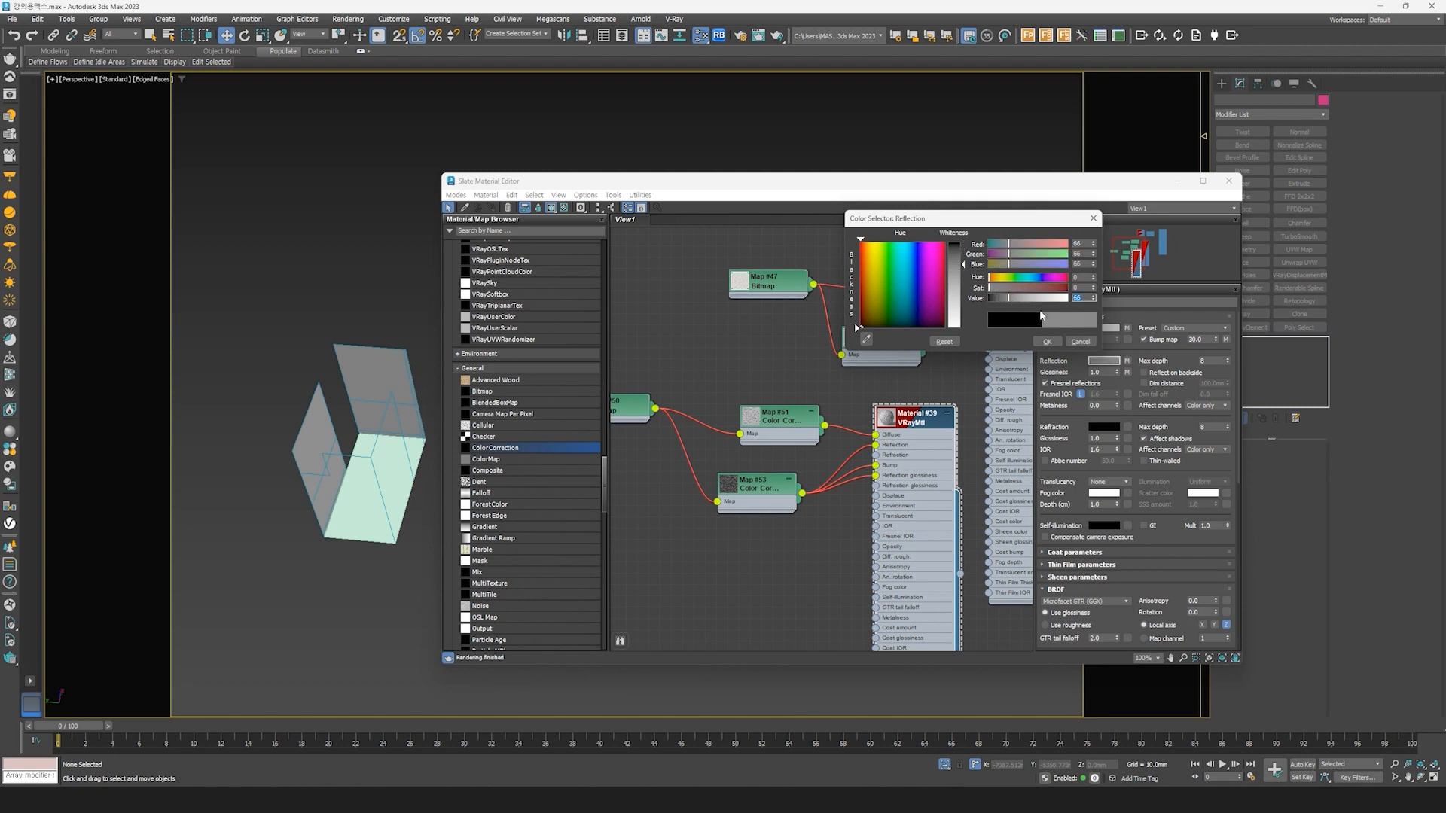
{"action": "type", "text": "120"}
{"action": "key", "text": "Return"}
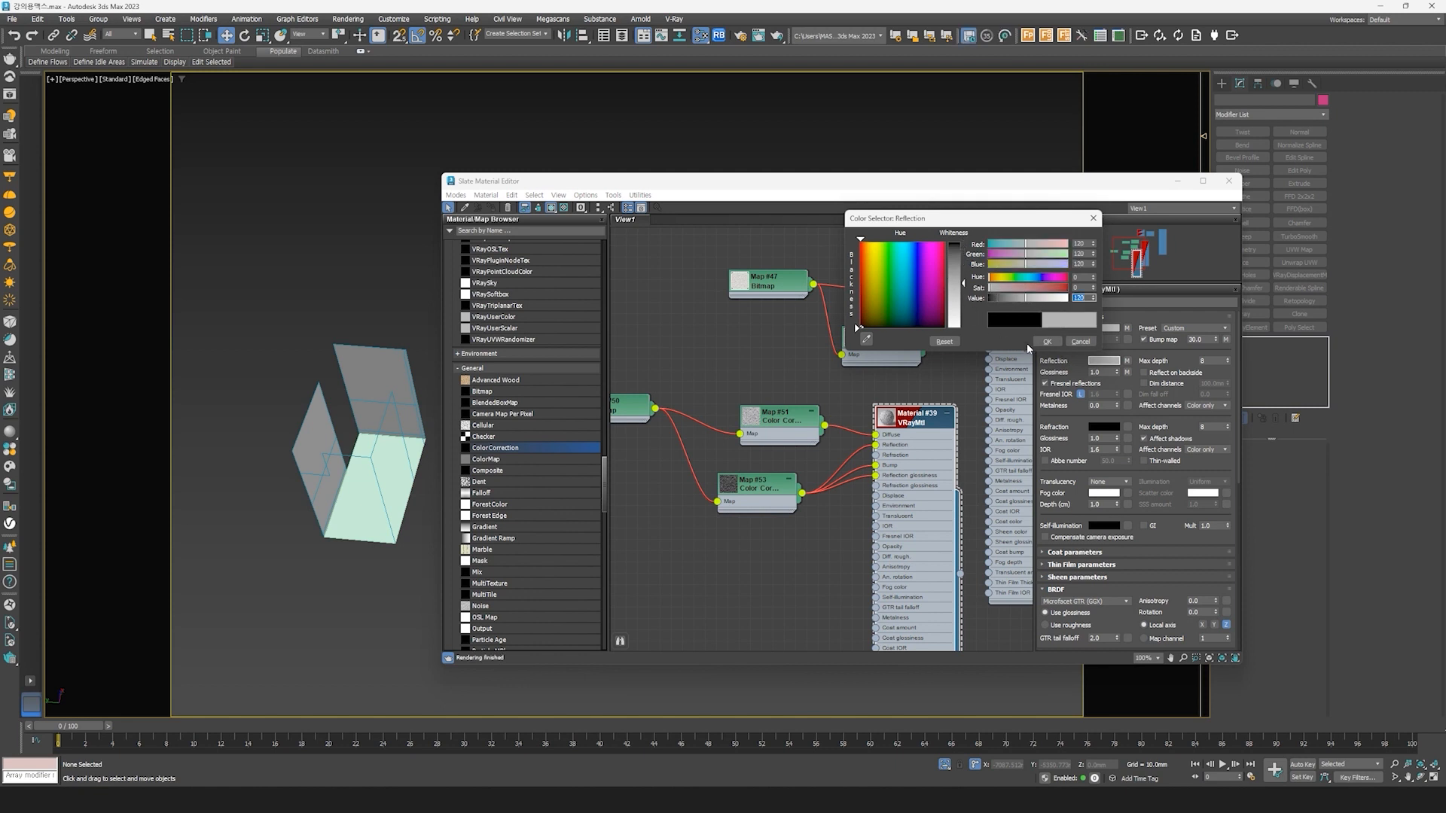
{"action": "left_click", "coordinate": [1047, 341]}
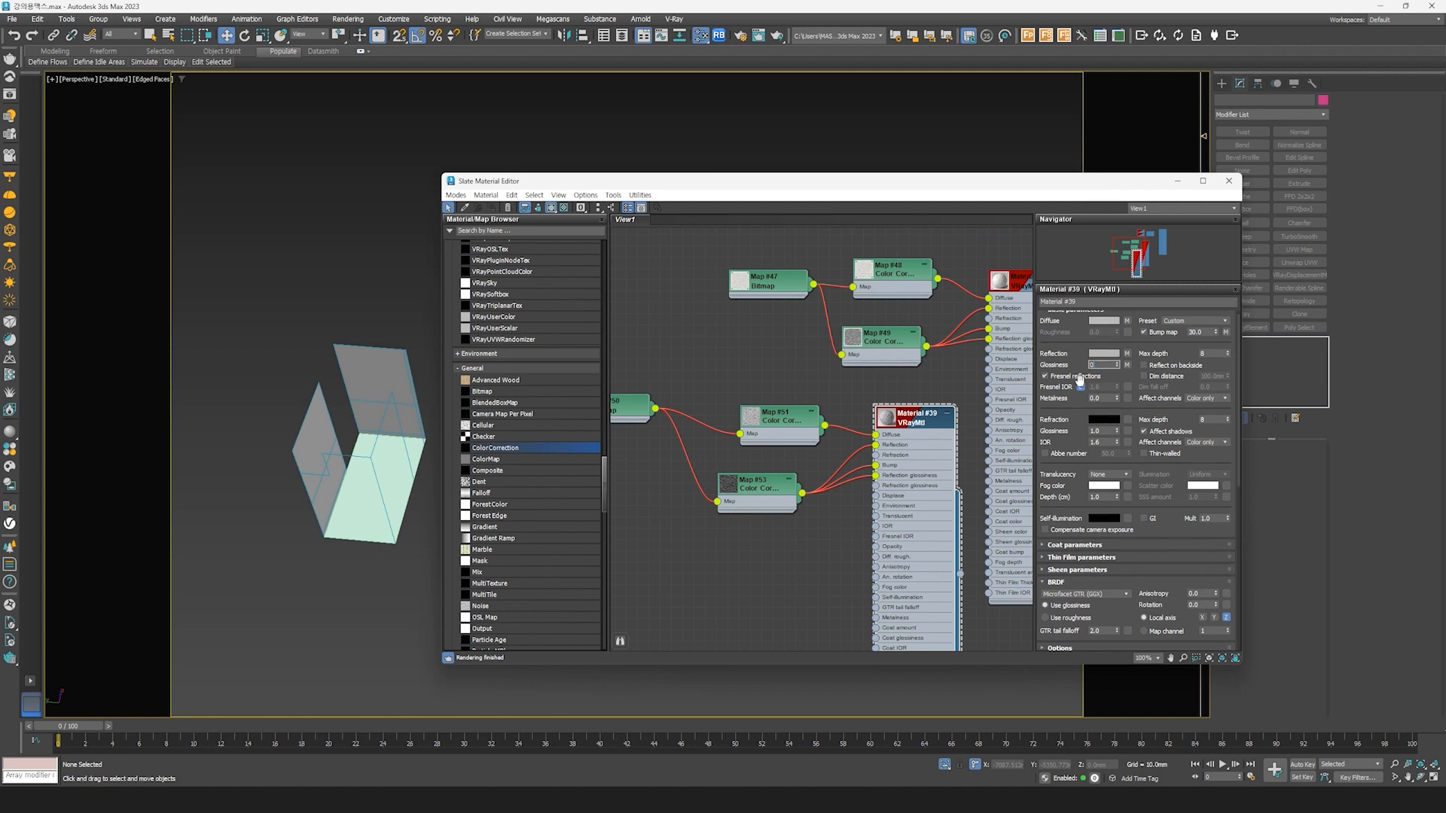
Step: Set the tile material's reflection and glossiness map amounts to 50 and its bump map amount to 5
{"action": "scroll", "coordinate": [1080, 379], "scroll_direction": "down", "scroll_amount": 3}
{"action": "type", "text": "50."}
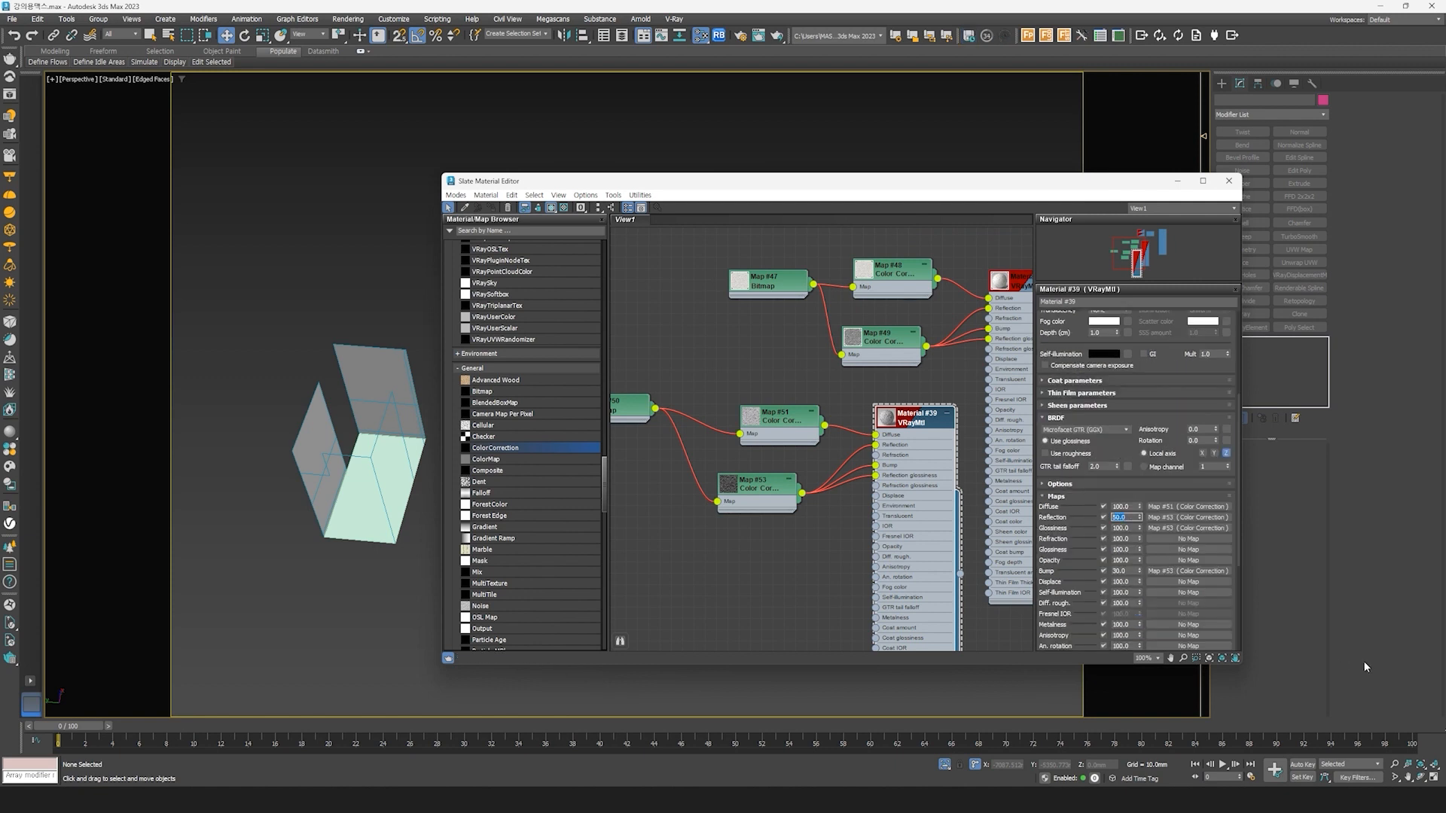
{"action": "type", "text": "0"}
{"action": "key", "text": "Return"}
{"action": "key", "text": "Tab"}
{"action": "type", "text": "5"}
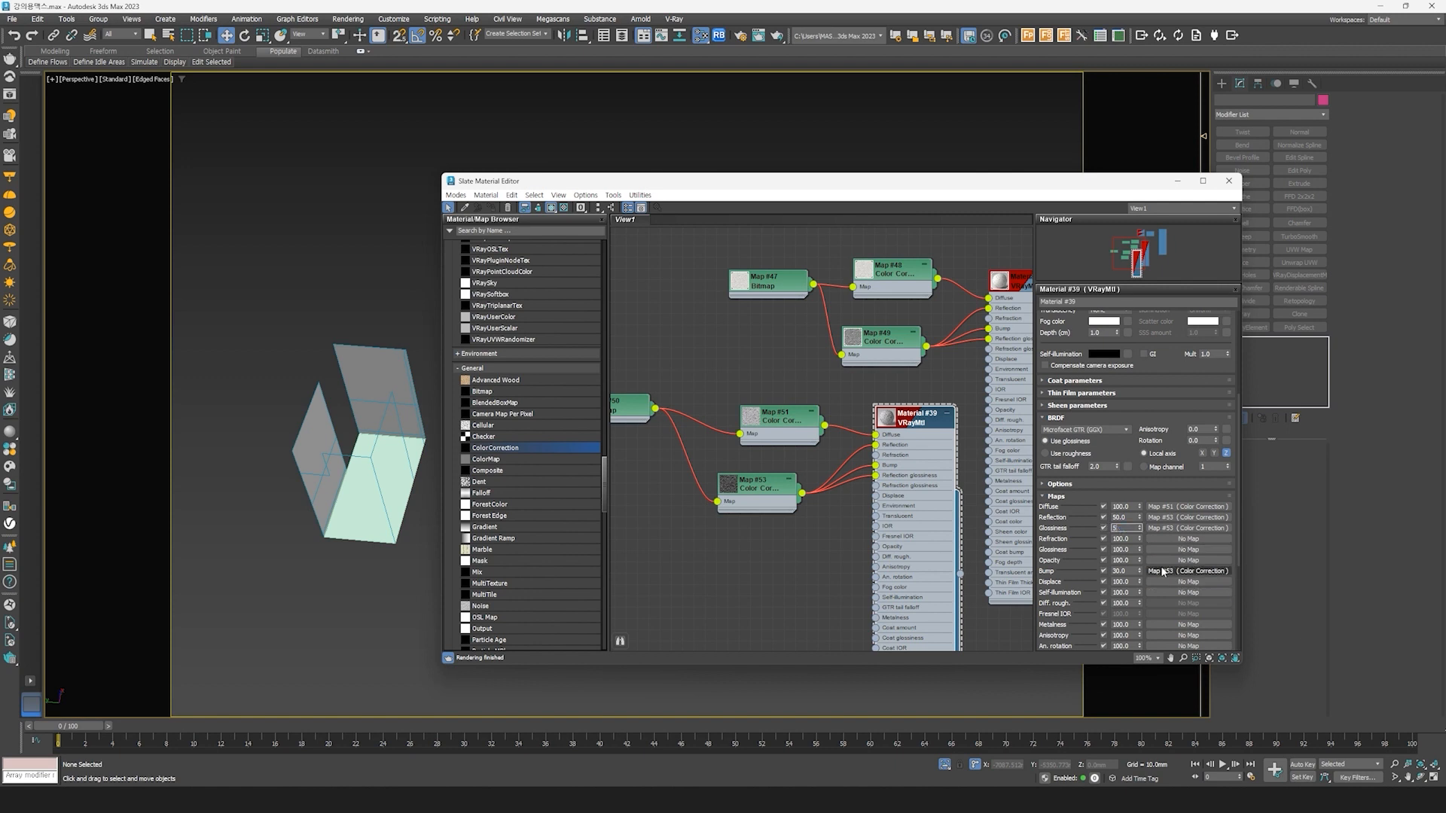
{"action": "type", "text": "0"}
{"action": "double_click", "coordinate": [1122, 571]}
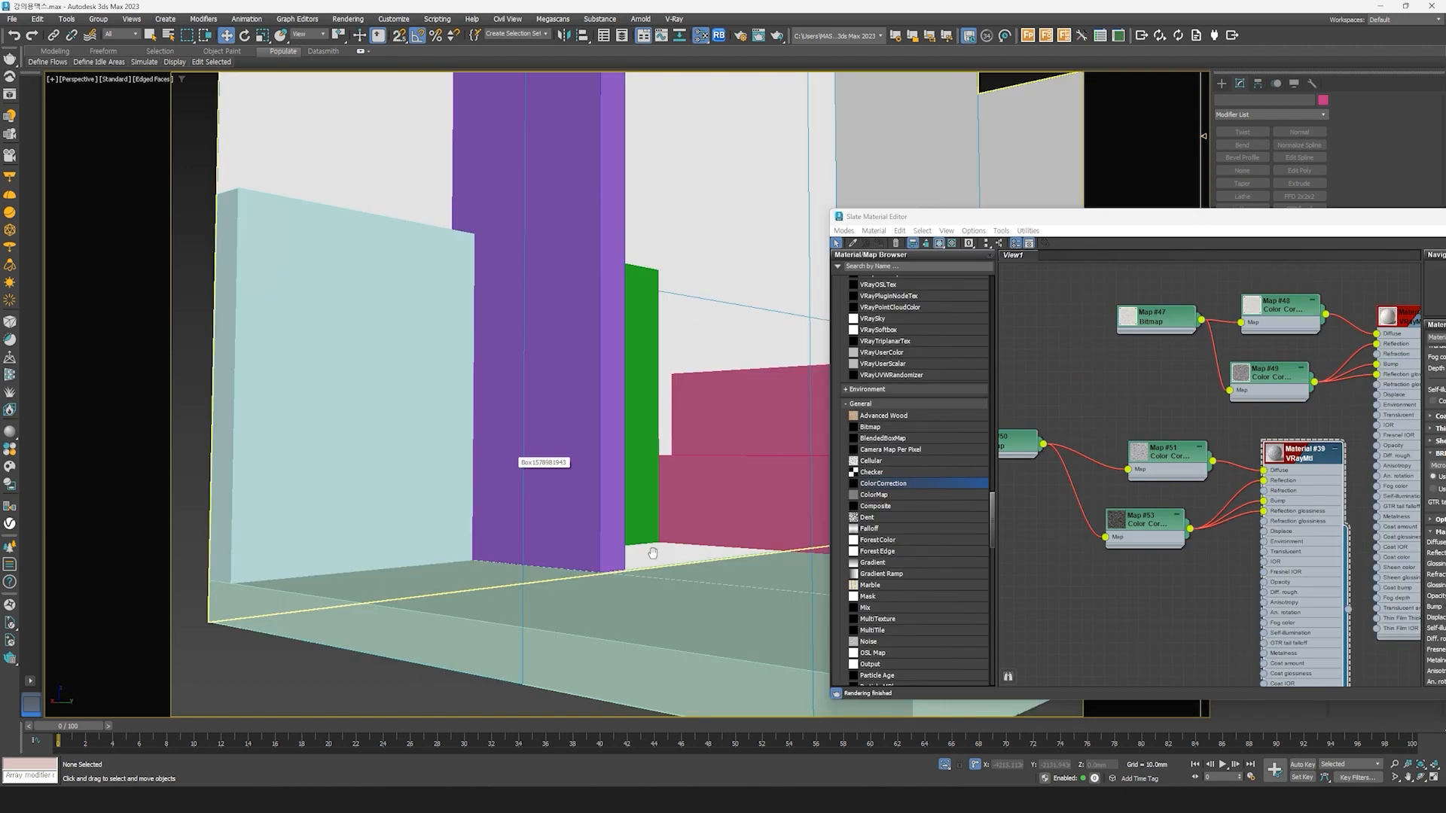
Step: Select the pink bathtub block and snap it vertically down to the lower edge of the bathroom wall
{"action": "scroll", "coordinate": [550, 540], "scroll_direction": "down", "scroll_amount": 5}
{"action": "middle_click_drag", "start_coordinate": [549, 539], "coordinate": [646, 507], "text": "alt"}
{"action": "scroll", "coordinate": [550, 539], "scroll_direction": "up", "scroll_amount": 3}
{"action": "scroll", "coordinate": [512, 542], "scroll_direction": "up", "scroll_amount": 4}
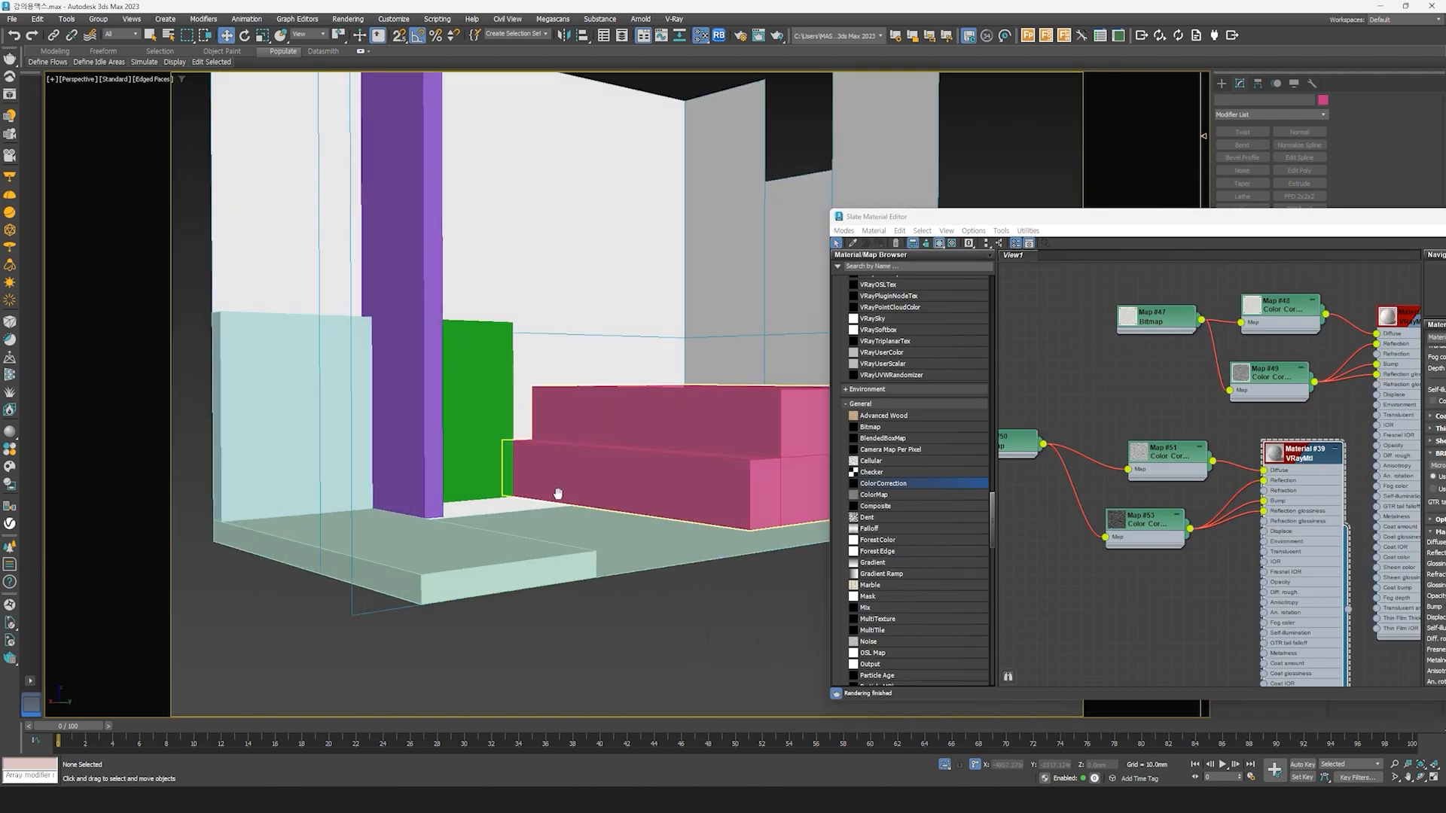
{"action": "middle_click_drag", "start_coordinate": [556, 494], "coordinate": [546, 455], "text": "alt"}
{"action": "left_click", "coordinate": [702, 441]}
{"action": "left_click_drag", "start_coordinate": [1353, 222], "coordinate": [1445, 226]}
{"action": "left_click", "coordinate": [1433, 777]}
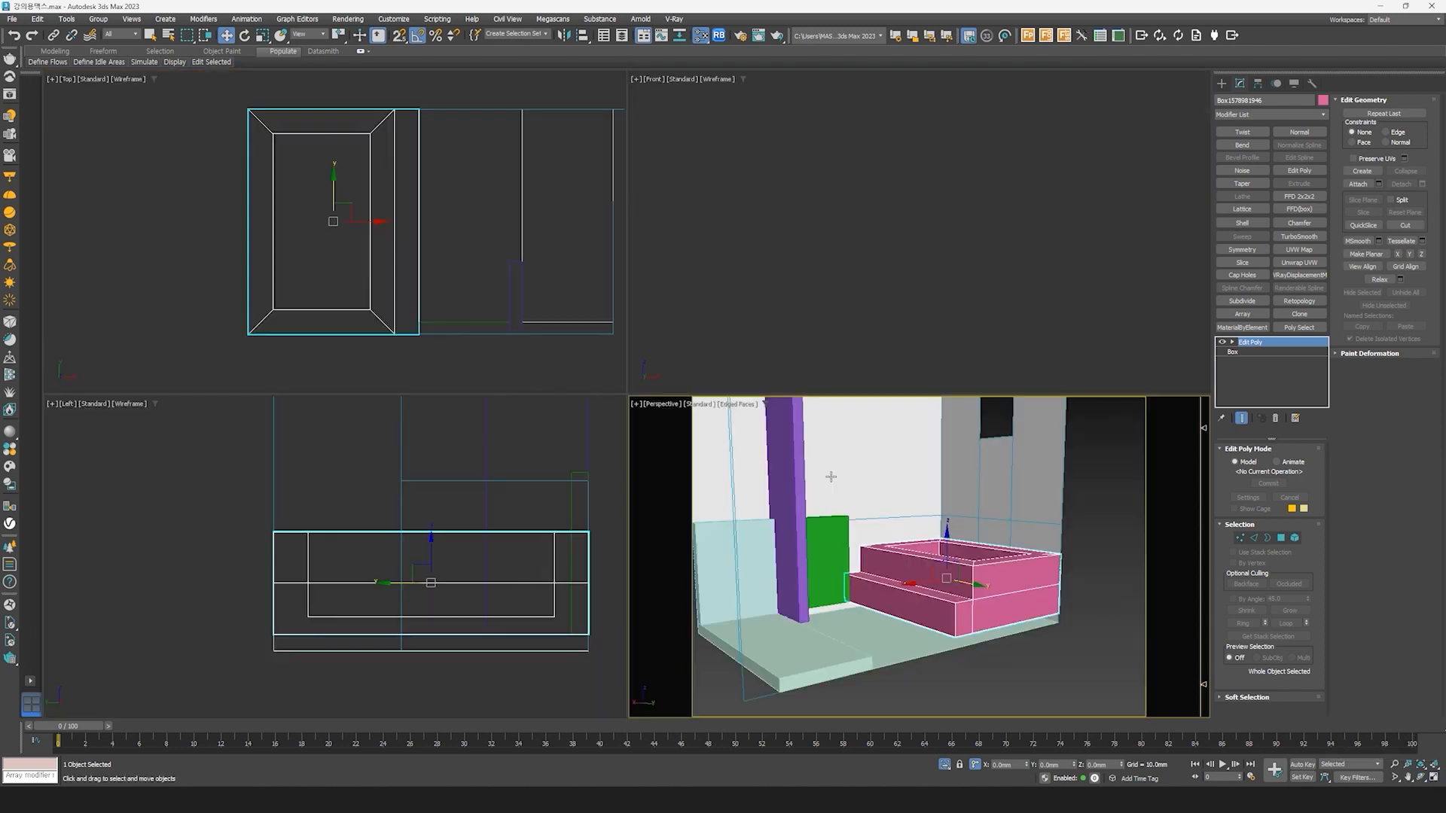
{"action": "middle_click_drag", "start_coordinate": [284, 542], "coordinate": [216, 431]}
{"action": "left_click", "coordinate": [400, 36]}
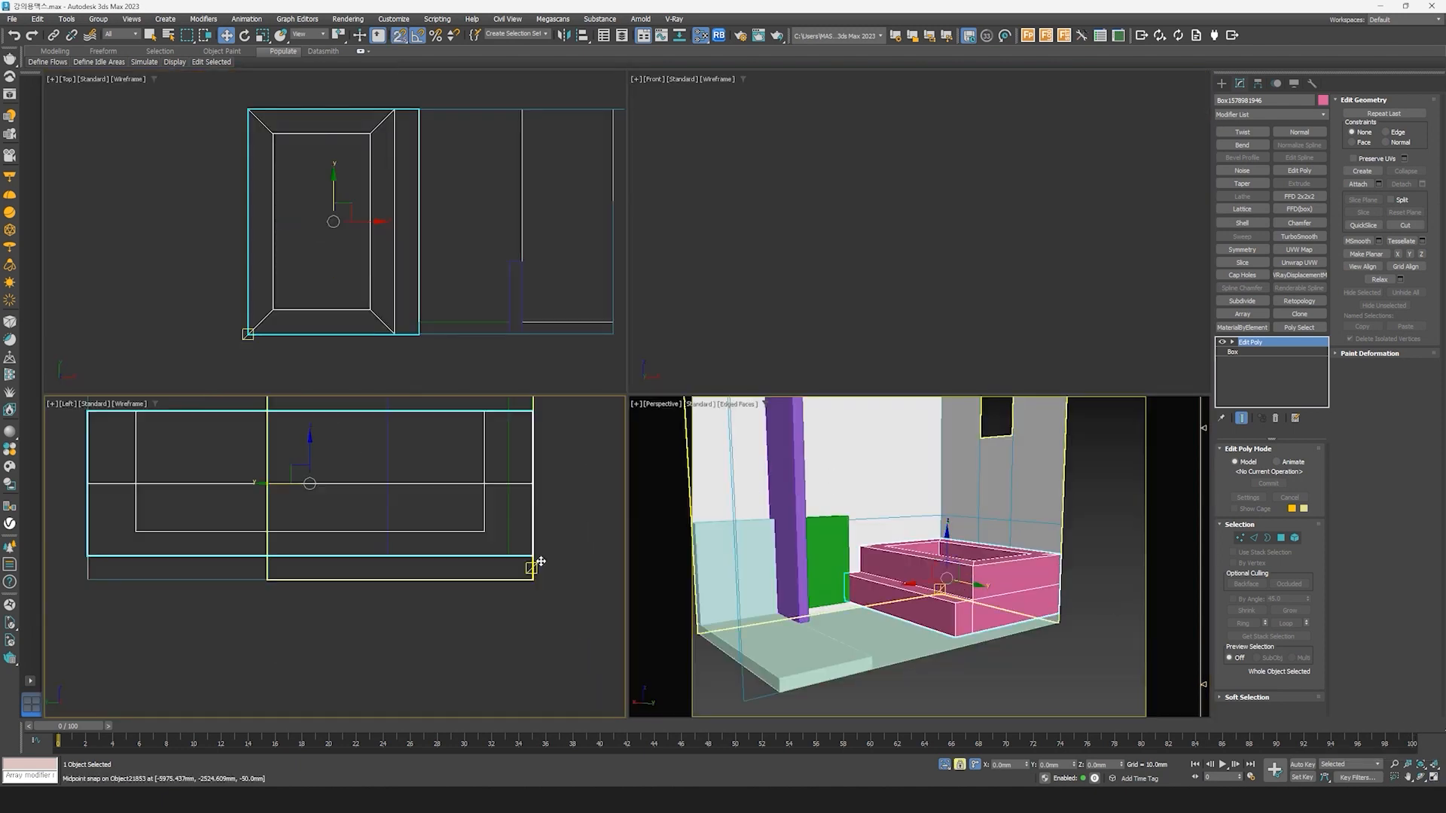
{"action": "key", "text": "space"}
{"action": "left_click_drag", "start_coordinate": [534, 563], "coordinate": [534, 586]}
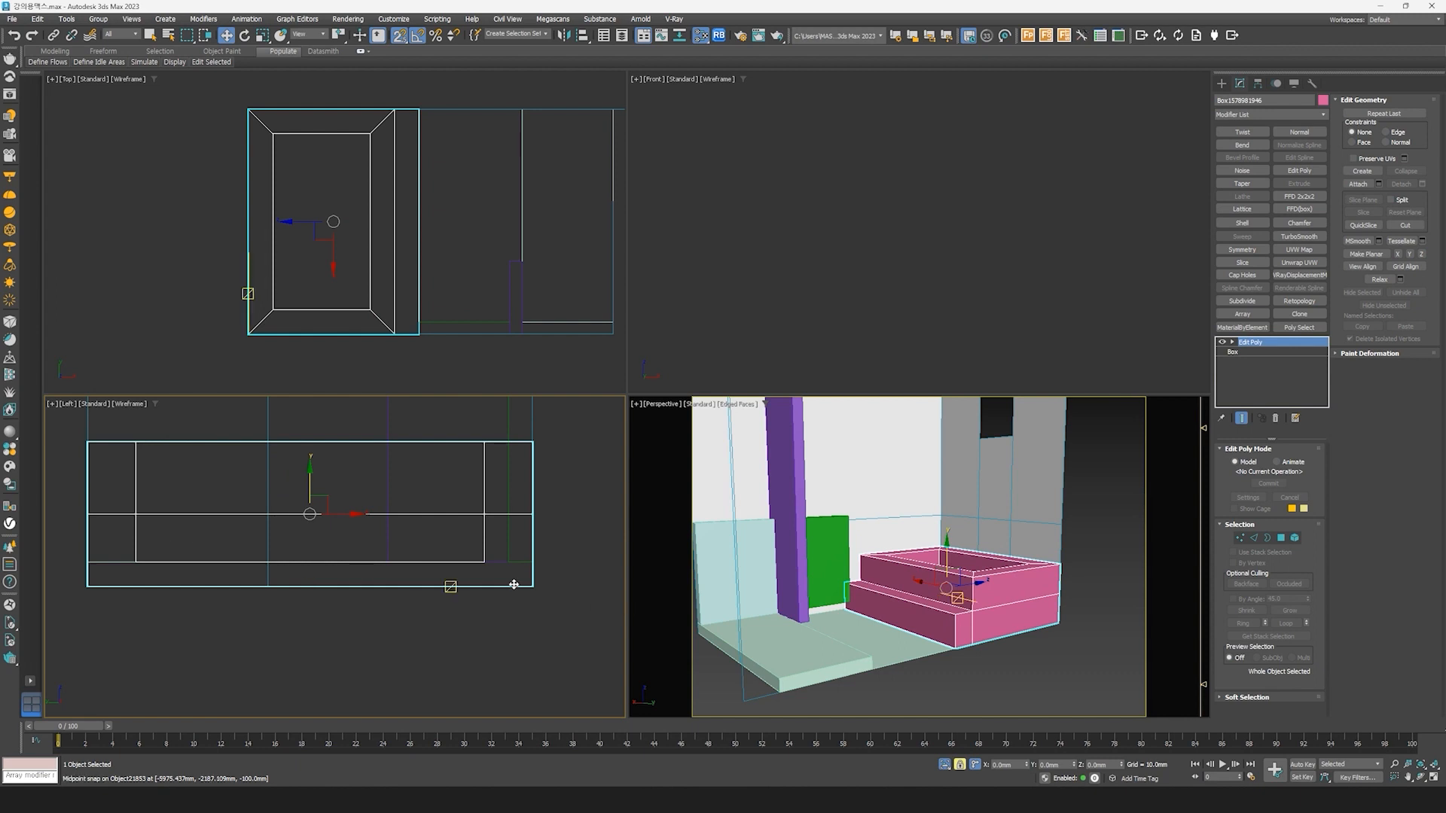
Step: Select the green box beside the column and snap it vertically down to the lower edge of the wall
{"action": "scroll", "coordinate": [518, 589], "scroll_direction": "down", "scroll_amount": 3}
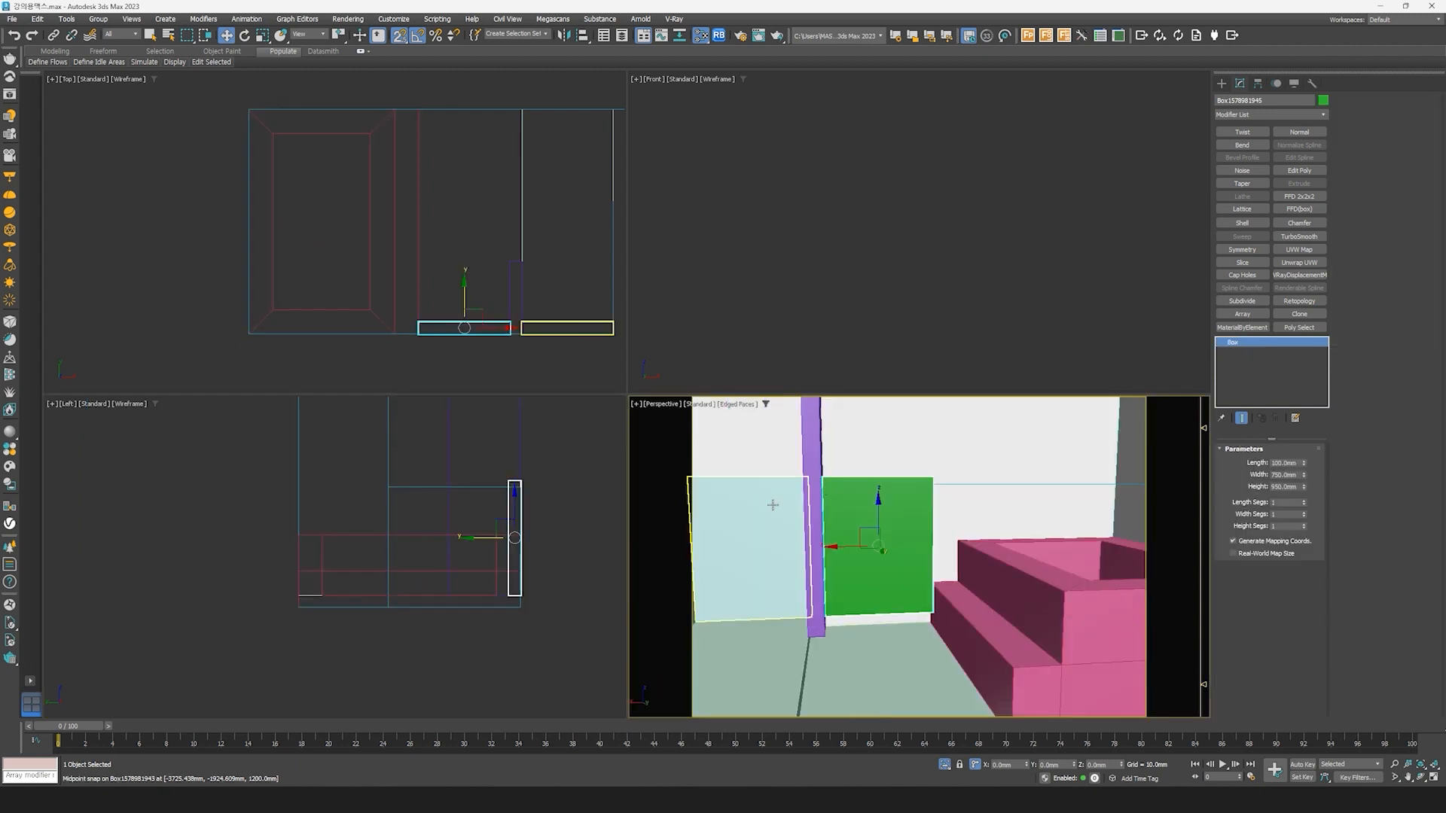
{"action": "middle_click_drag", "start_coordinate": [552, 614], "coordinate": [553, 614]}
{"action": "scroll", "coordinate": [553, 614], "scroll_direction": "up", "scroll_amount": 2}
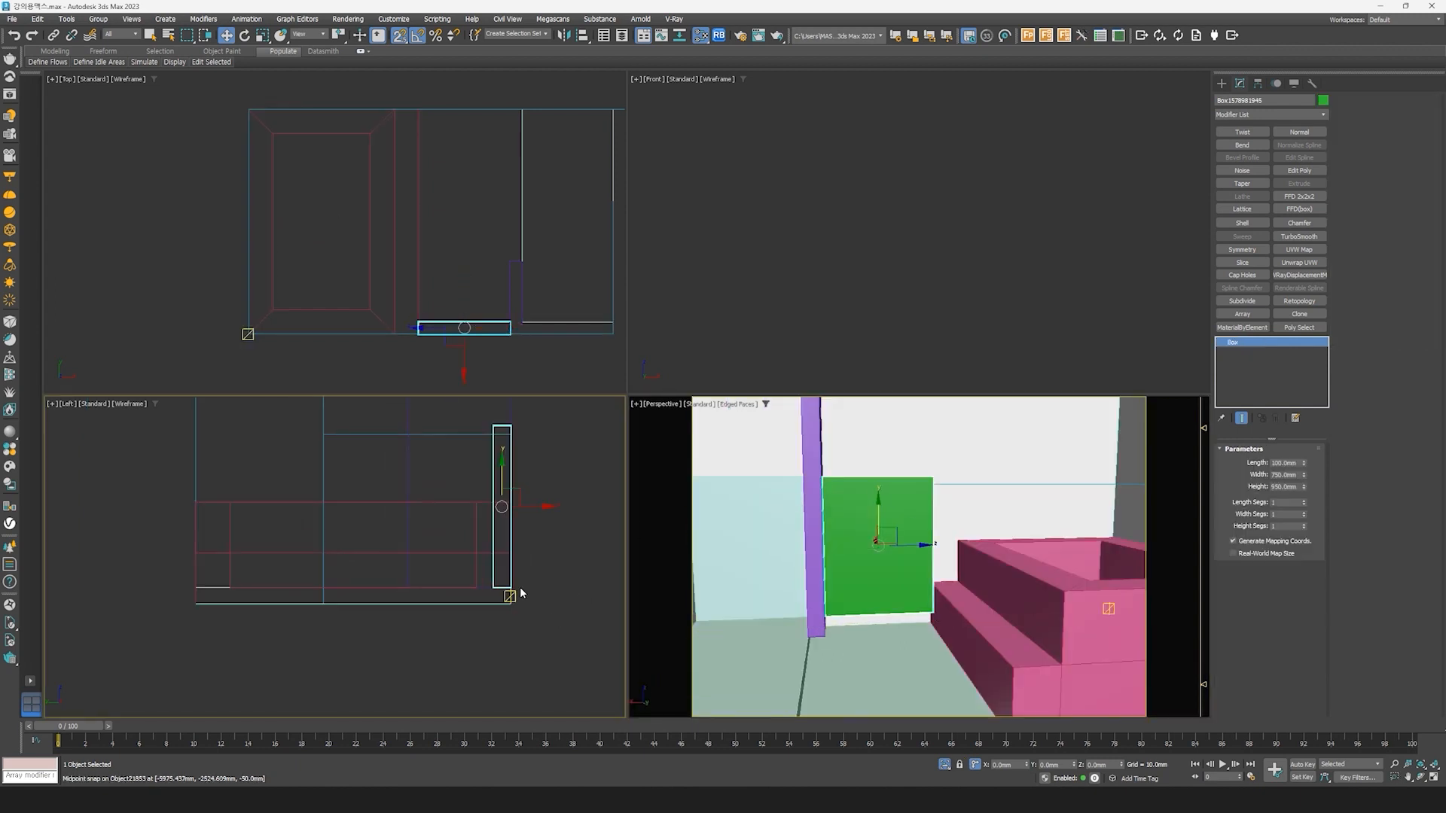
{"action": "key", "text": "space"}
{"action": "left_click_drag", "start_coordinate": [521, 587], "coordinate": [519, 601]}
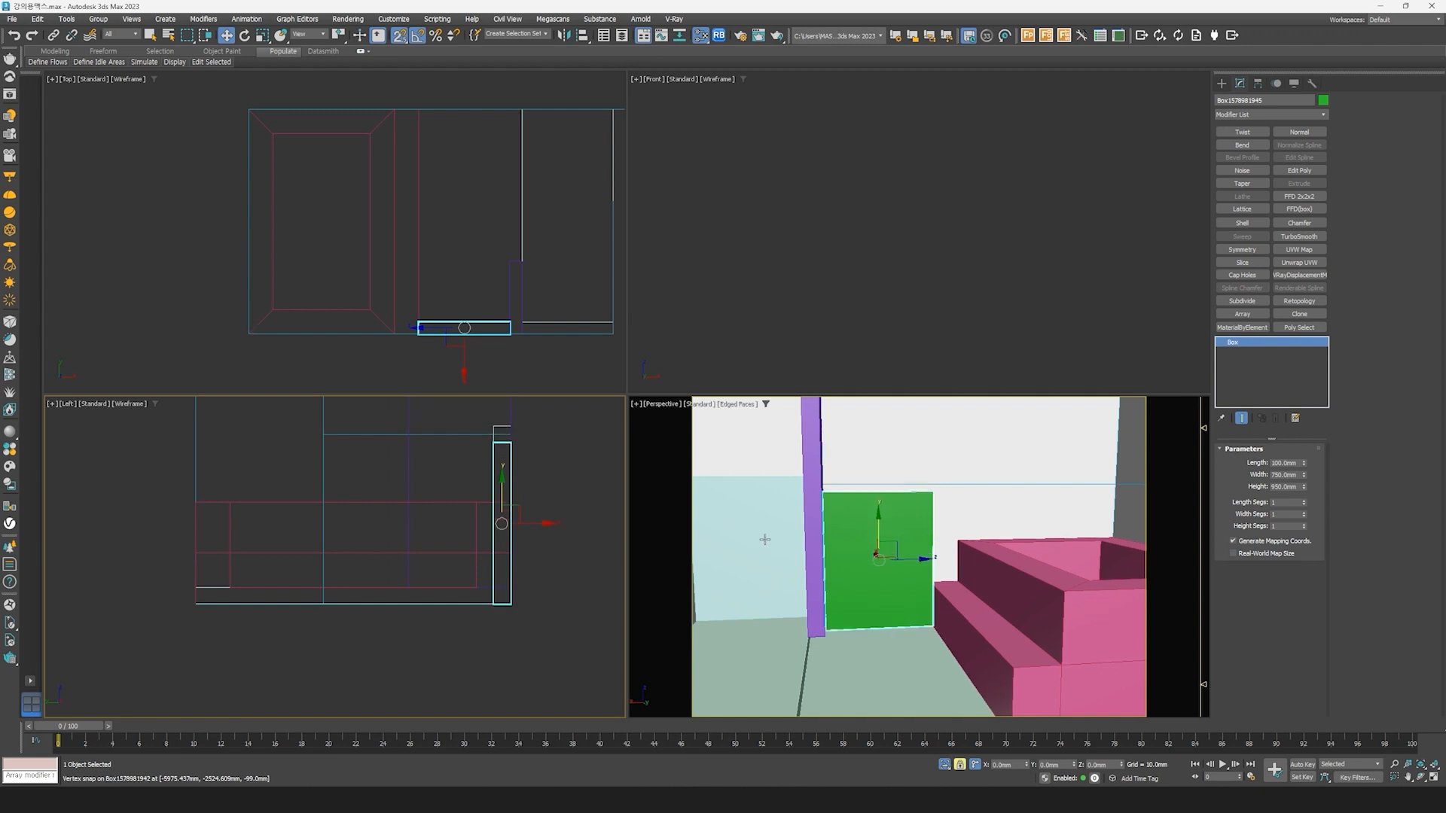
{"action": "key", "text": "space"}
Step: Set the height of the light-blue low wall box to 850 mm, level with the green box
{"action": "left_click", "coordinate": [763, 539]}
{"action": "middle_click_drag", "start_coordinate": [723, 489], "coordinate": [777, 501]}
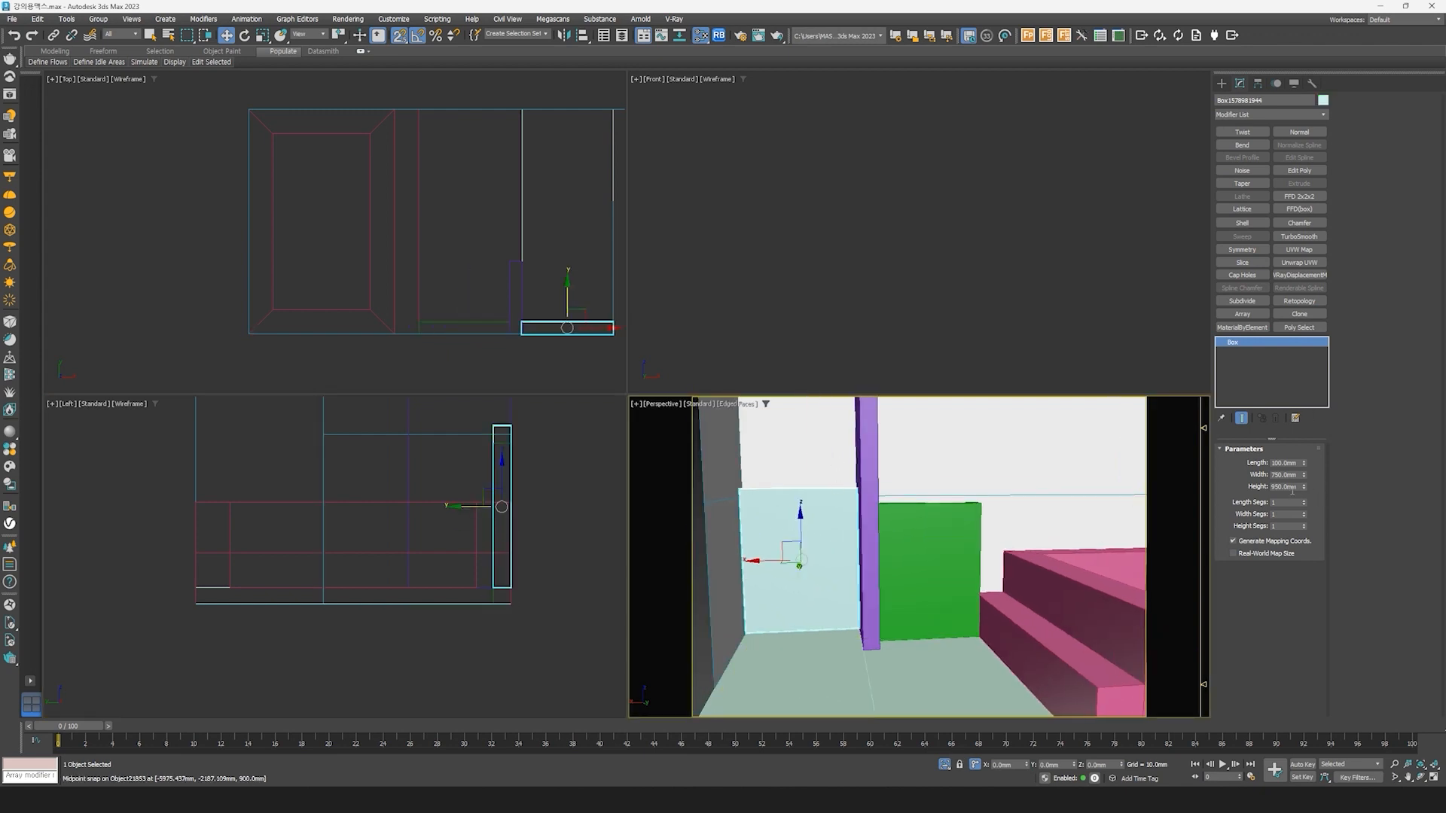
{"action": "double_click", "coordinate": [1275, 487]}
{"action": "type", "text": "850"}
{"action": "key", "text": "Return"}
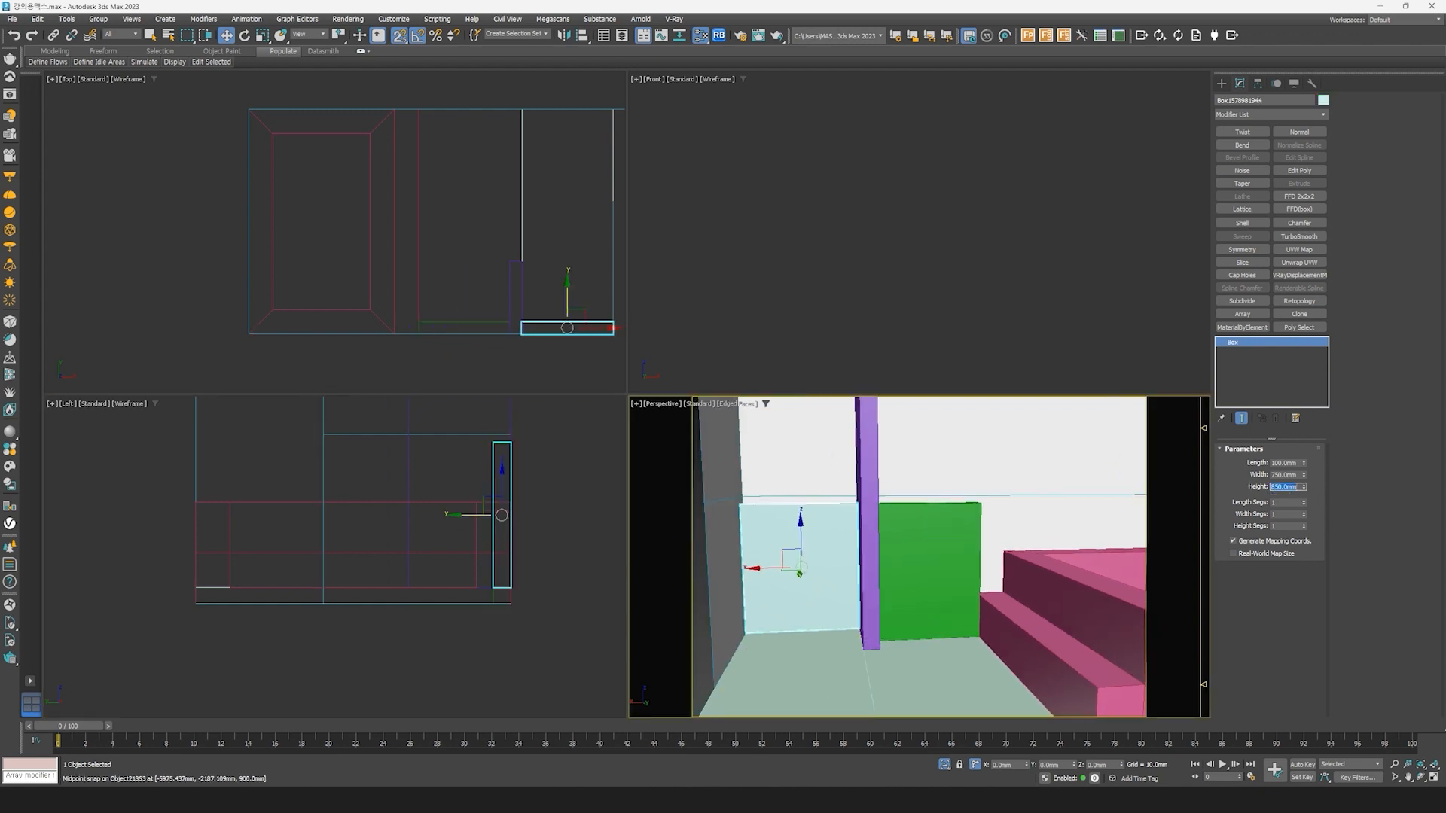
{"action": "left_click", "coordinate": [563, 517]}
{"action": "scroll", "coordinate": [518, 440], "scroll_direction": "up", "scroll_amount": 3}
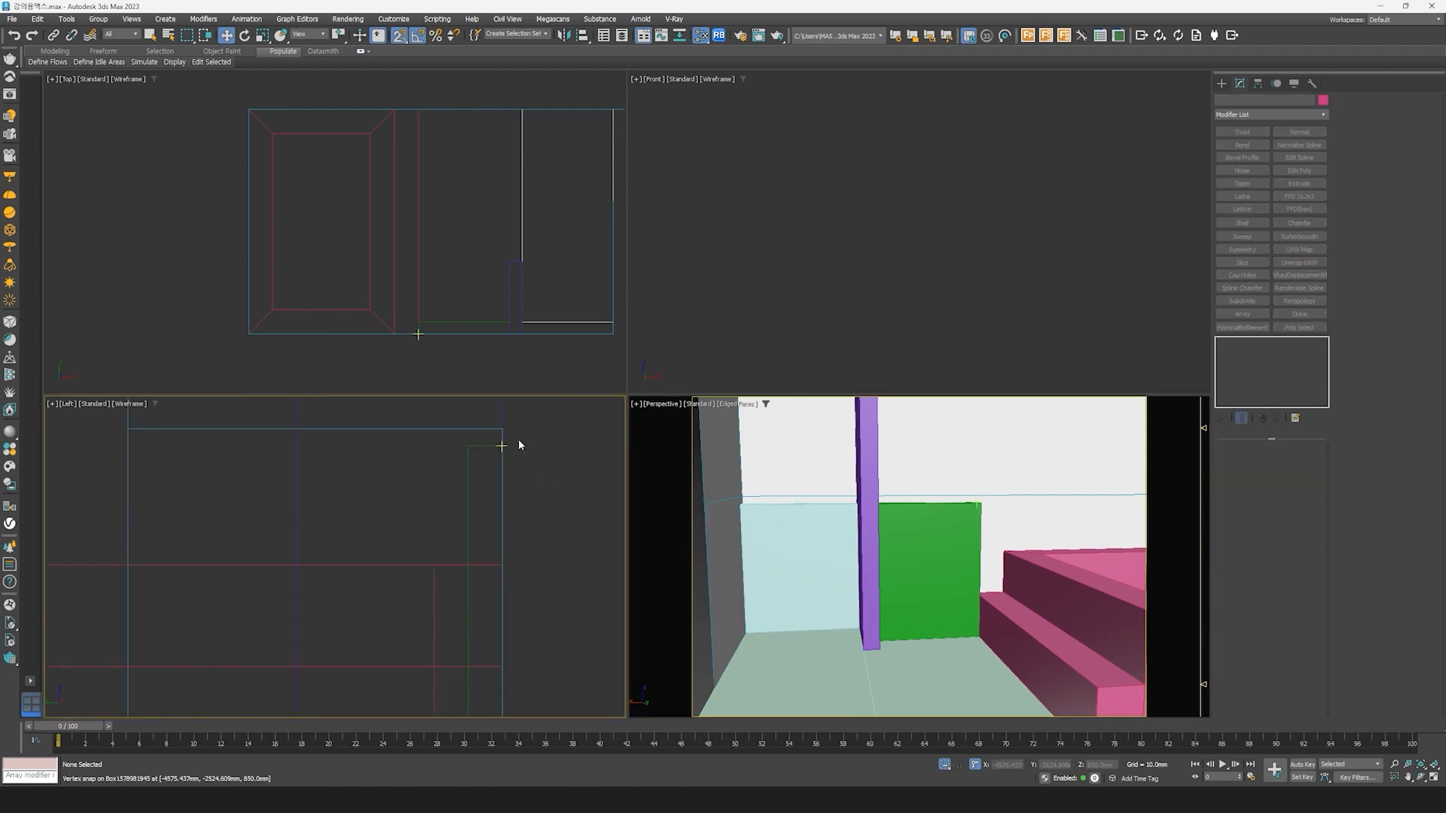
Step: Snap the bottom vertices of the purple column down to the lower edge of the wall
{"action": "left_click", "coordinate": [870, 469]}
{"action": "middle_click_drag", "start_coordinate": [974, 607], "coordinate": [938, 613], "text": "alt"}
{"action": "scroll", "coordinate": [390, 568], "scroll_direction": "down", "scroll_amount": 5}
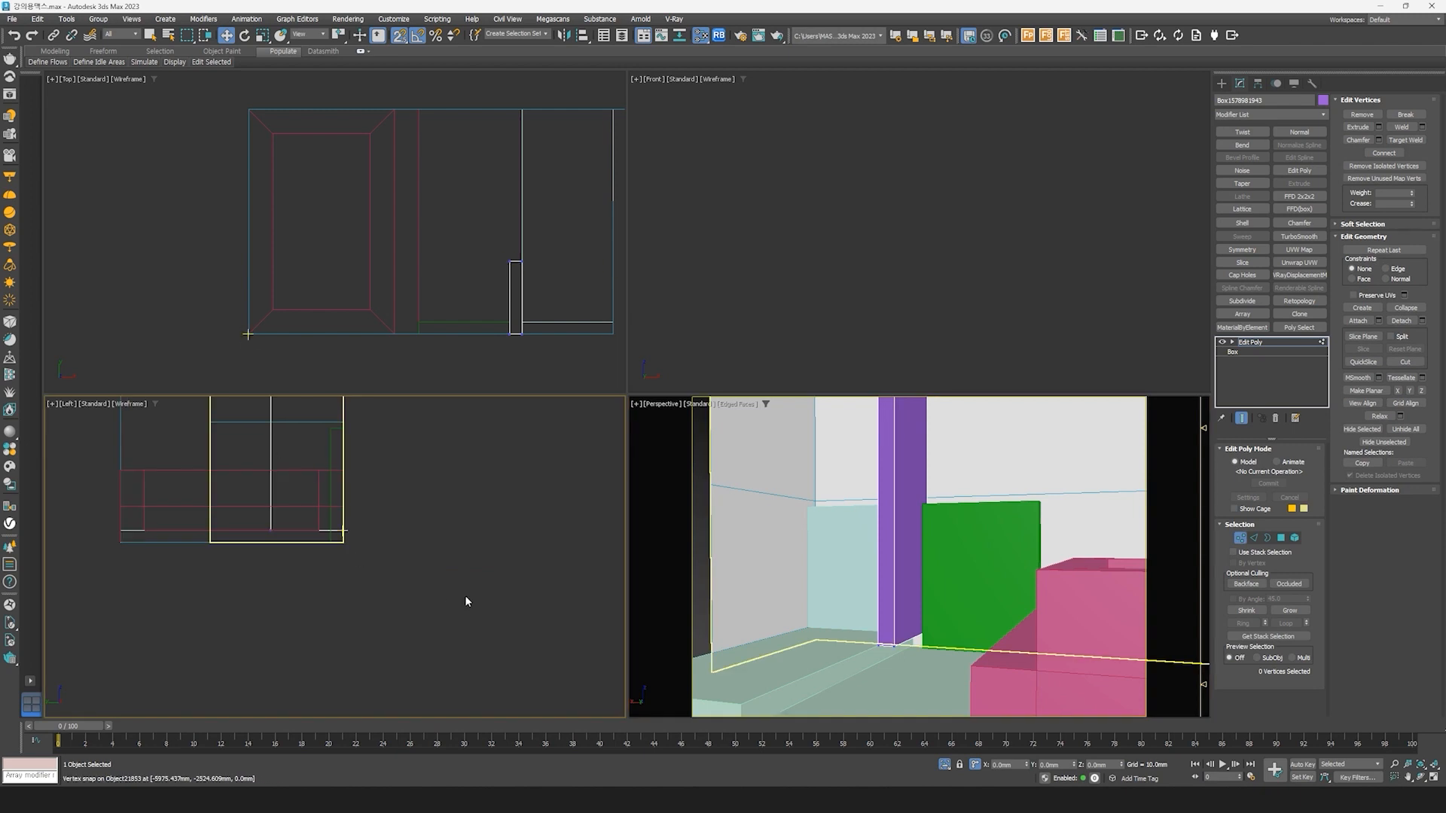
{"action": "left_click_drag", "start_coordinate": [488, 596], "coordinate": [80, 501]}
{"action": "scroll", "coordinate": [298, 504], "scroll_direction": "up", "scroll_amount": 4}
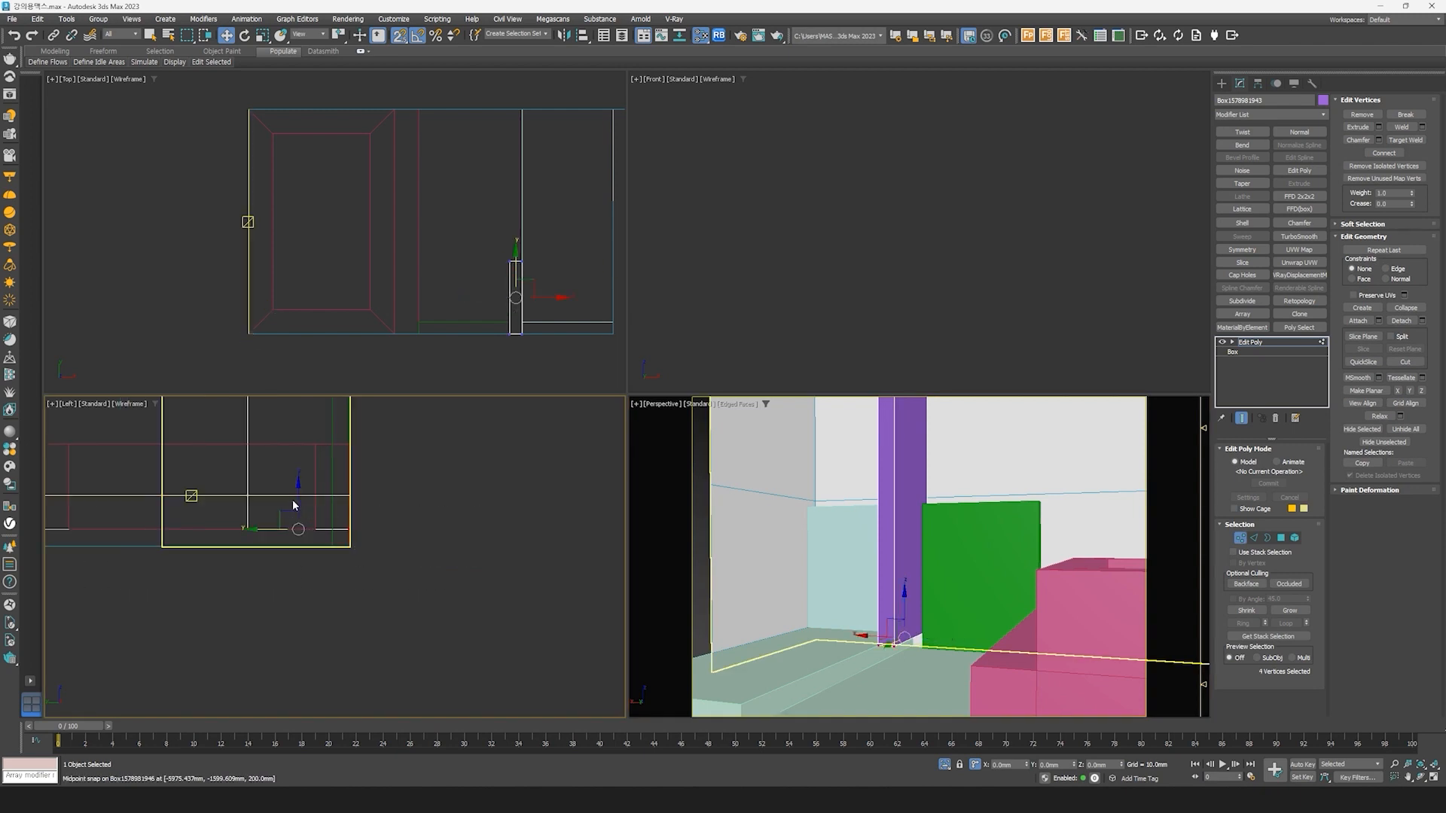
{"action": "left_click_drag", "start_coordinate": [305, 531], "coordinate": [362, 584]}
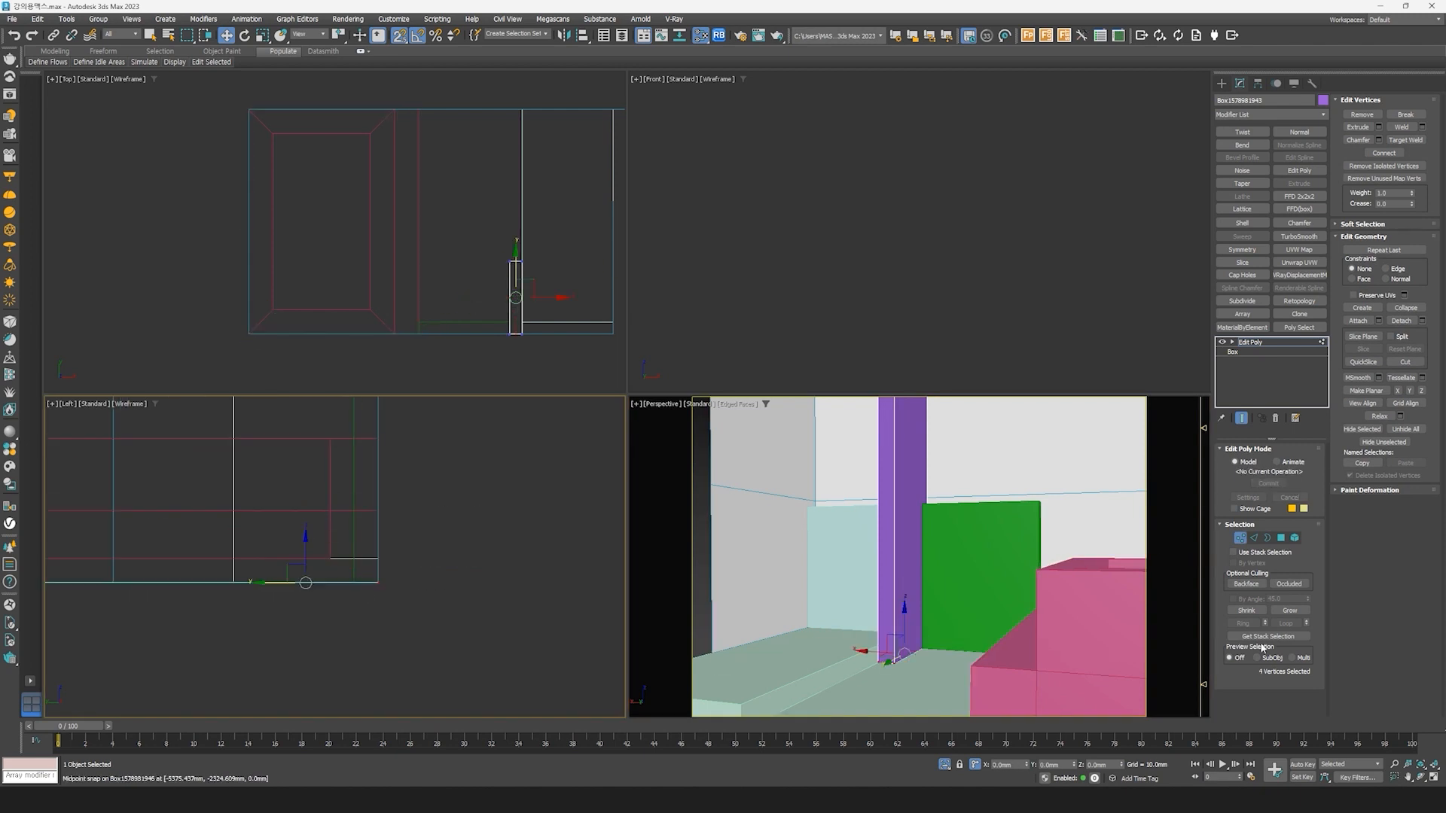
{"action": "left_click", "coordinate": [1240, 538]}
{"action": "middle_click", "coordinate": [868, 640]}
{"action": "middle_click_drag", "start_coordinate": [868, 640], "coordinate": [928, 642], "text": "alt"}
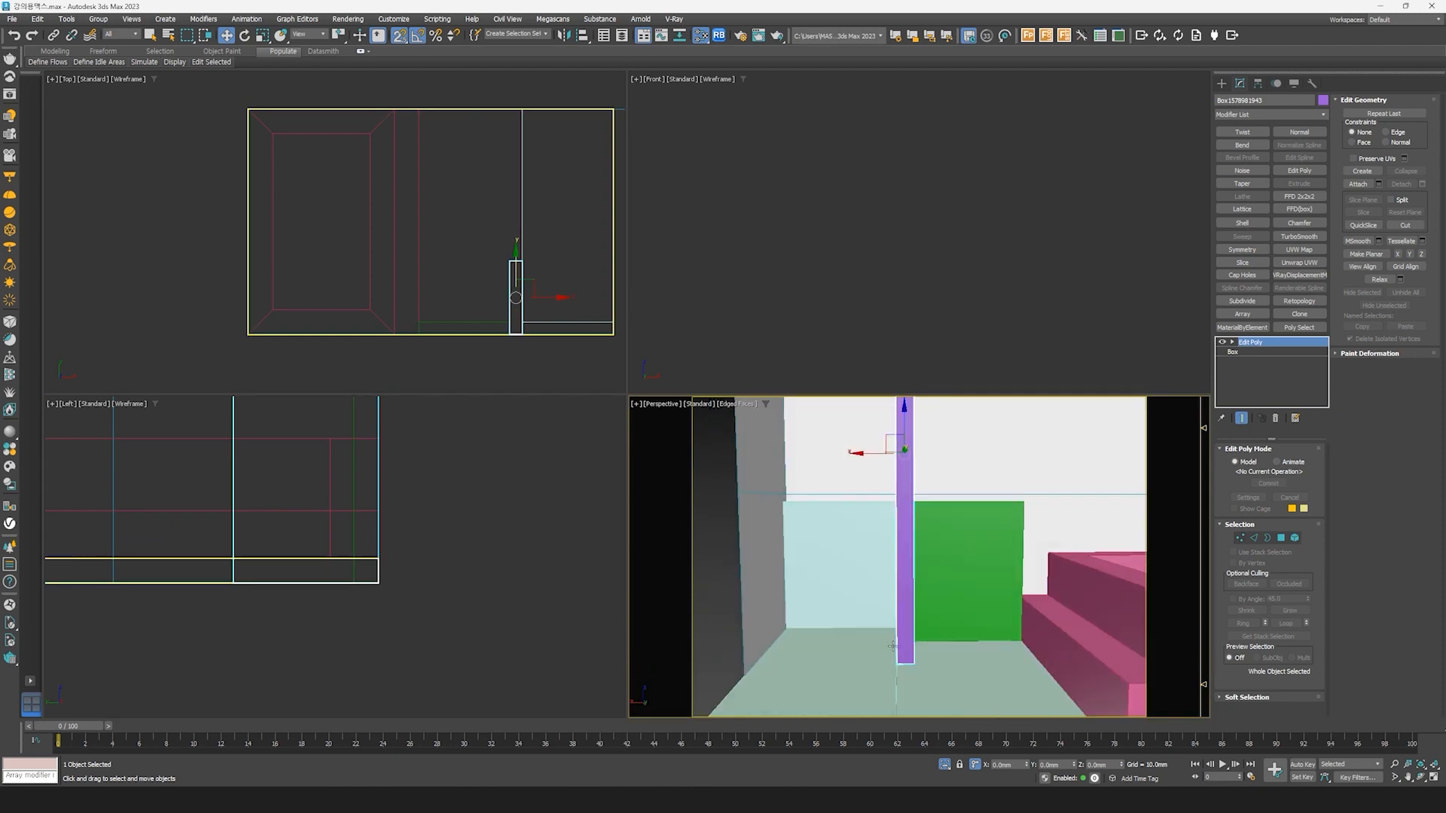
{"action": "left_click", "coordinate": [1433, 778]}
{"action": "middle_click_drag", "start_coordinate": [704, 471], "coordinate": [606, 498]}
{"action": "scroll", "coordinate": [605, 498], "scroll_direction": "down", "scroll_amount": 6}
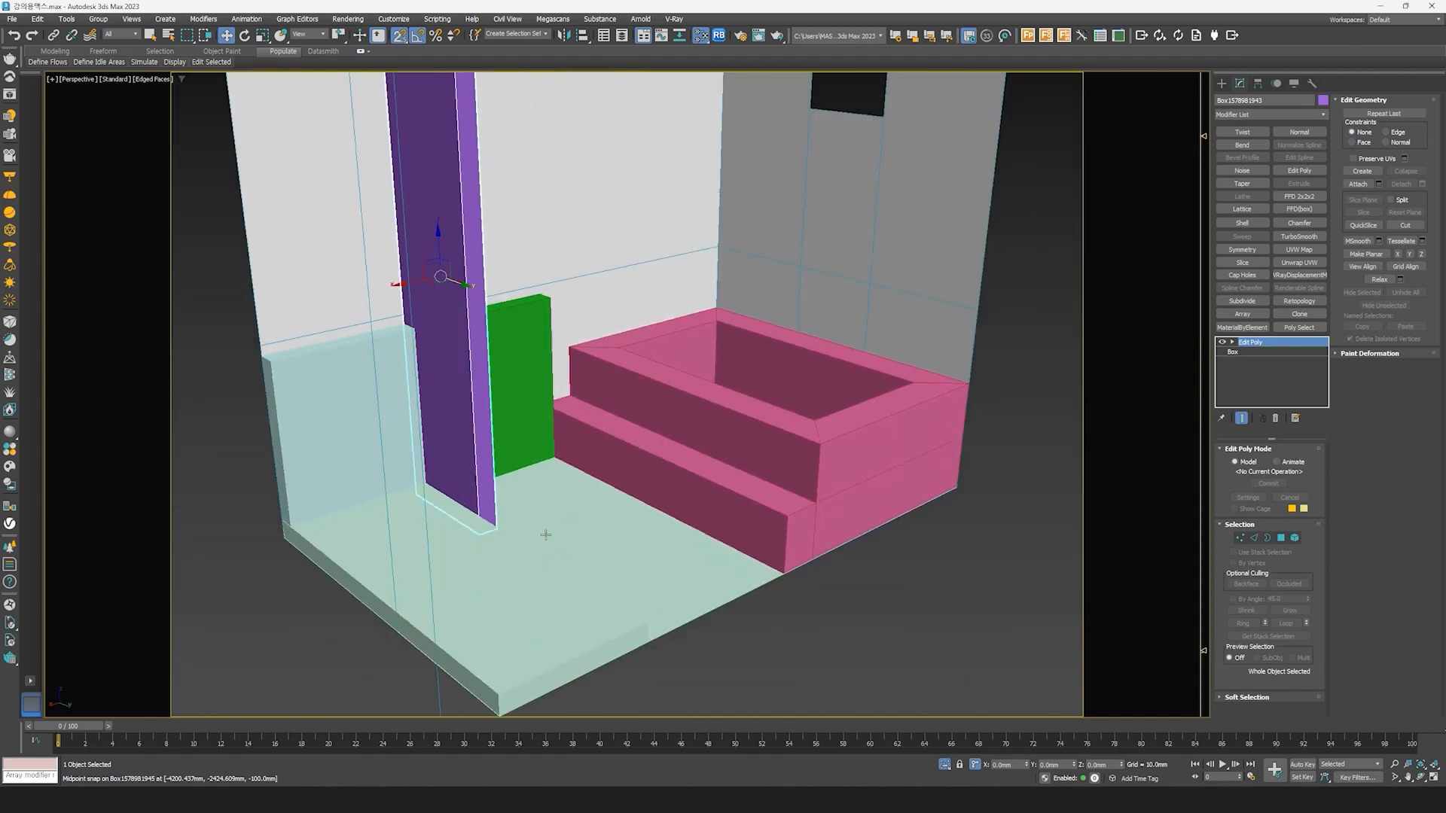
Step: Group the bathroom's walls, floor, column, low walls and bathtub under the default group name
{"action": "left_click", "coordinate": [765, 565]}
{"action": "scroll", "coordinate": [763, 573], "scroll_direction": "down", "scroll_amount": 3}
{"action": "scroll", "coordinate": [760, 578], "scroll_direction": "up", "scroll_amount": 3}
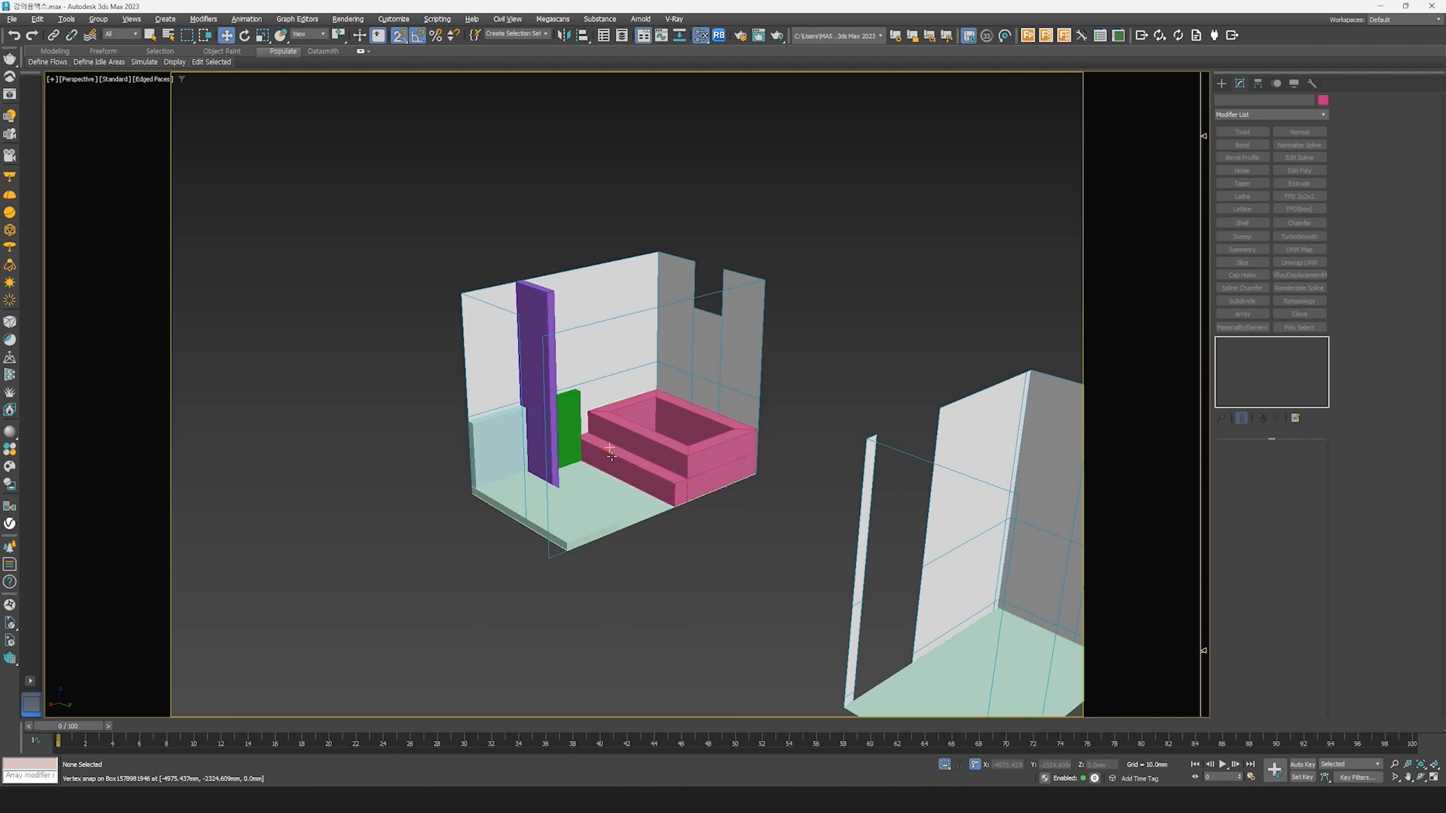
{"action": "middle_click_drag", "start_coordinate": [592, 390], "coordinate": [585, 423], "text": "alt"}
{"action": "scroll", "coordinate": [584, 424], "scroll_direction": "up", "scroll_amount": 3}
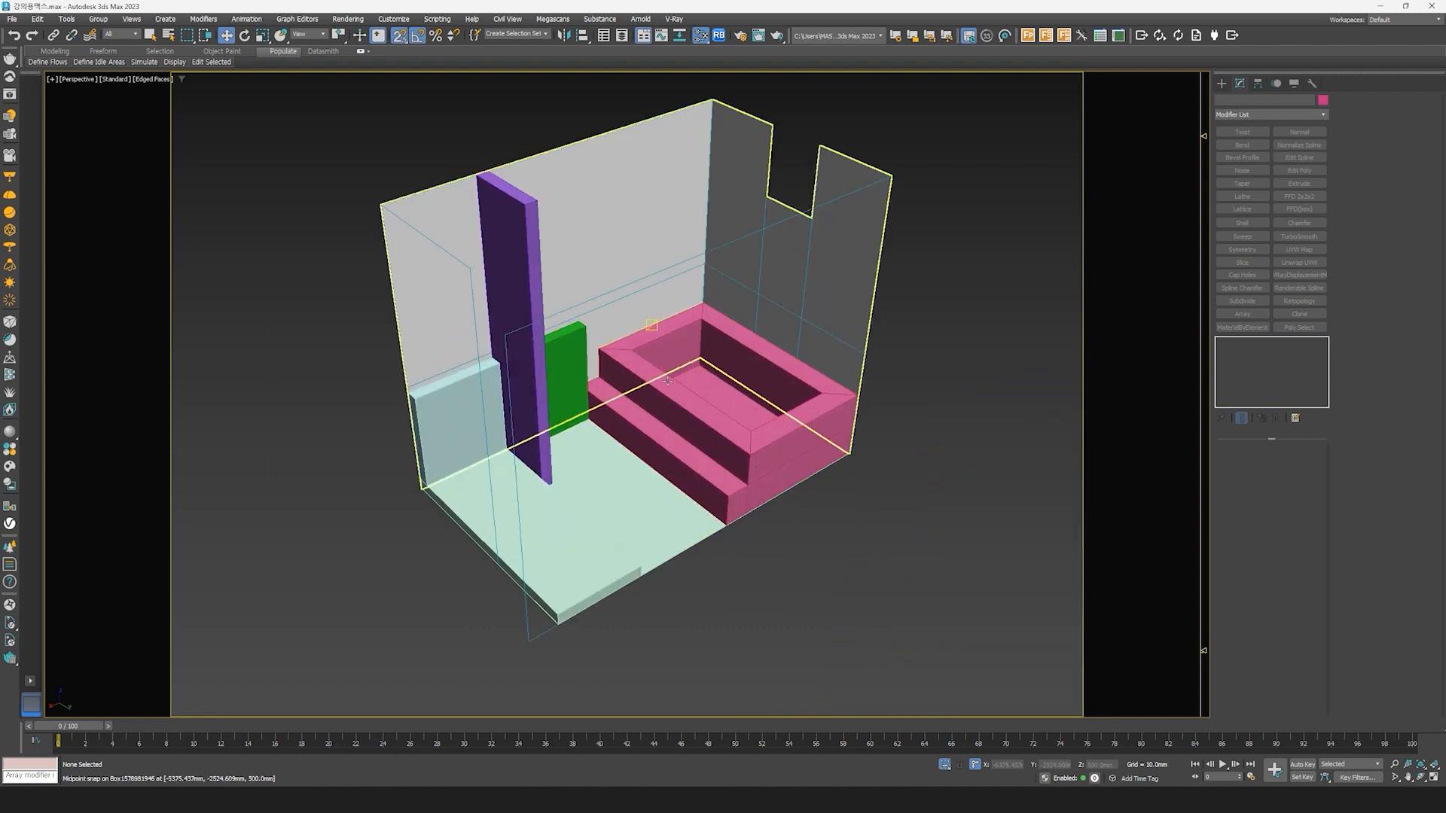
{"action": "scroll", "coordinate": [695, 469], "scroll_direction": "down", "scroll_amount": 3}
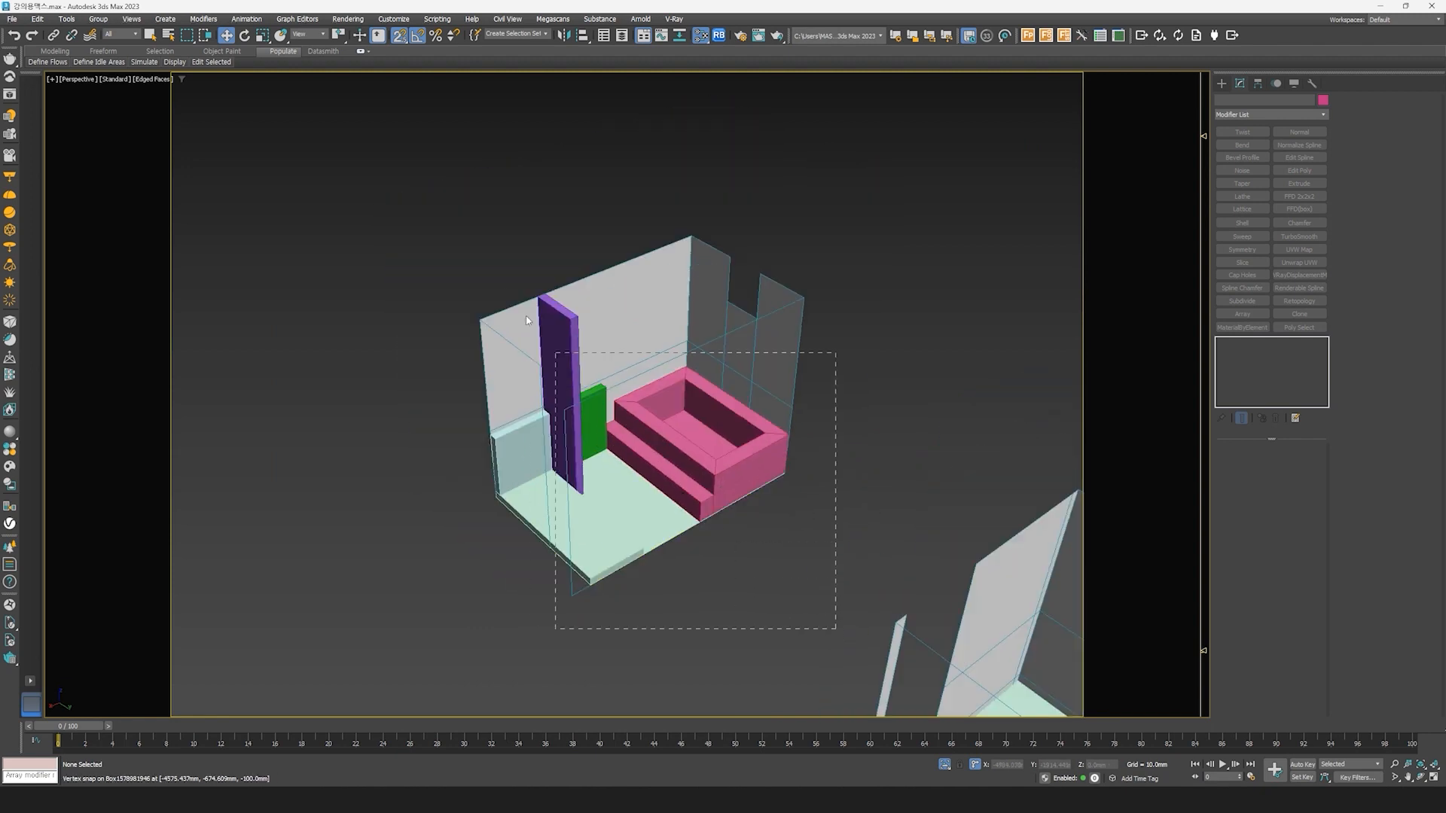
{"action": "left_click_drag", "start_coordinate": [422, 211], "coordinate": [387, 181]}
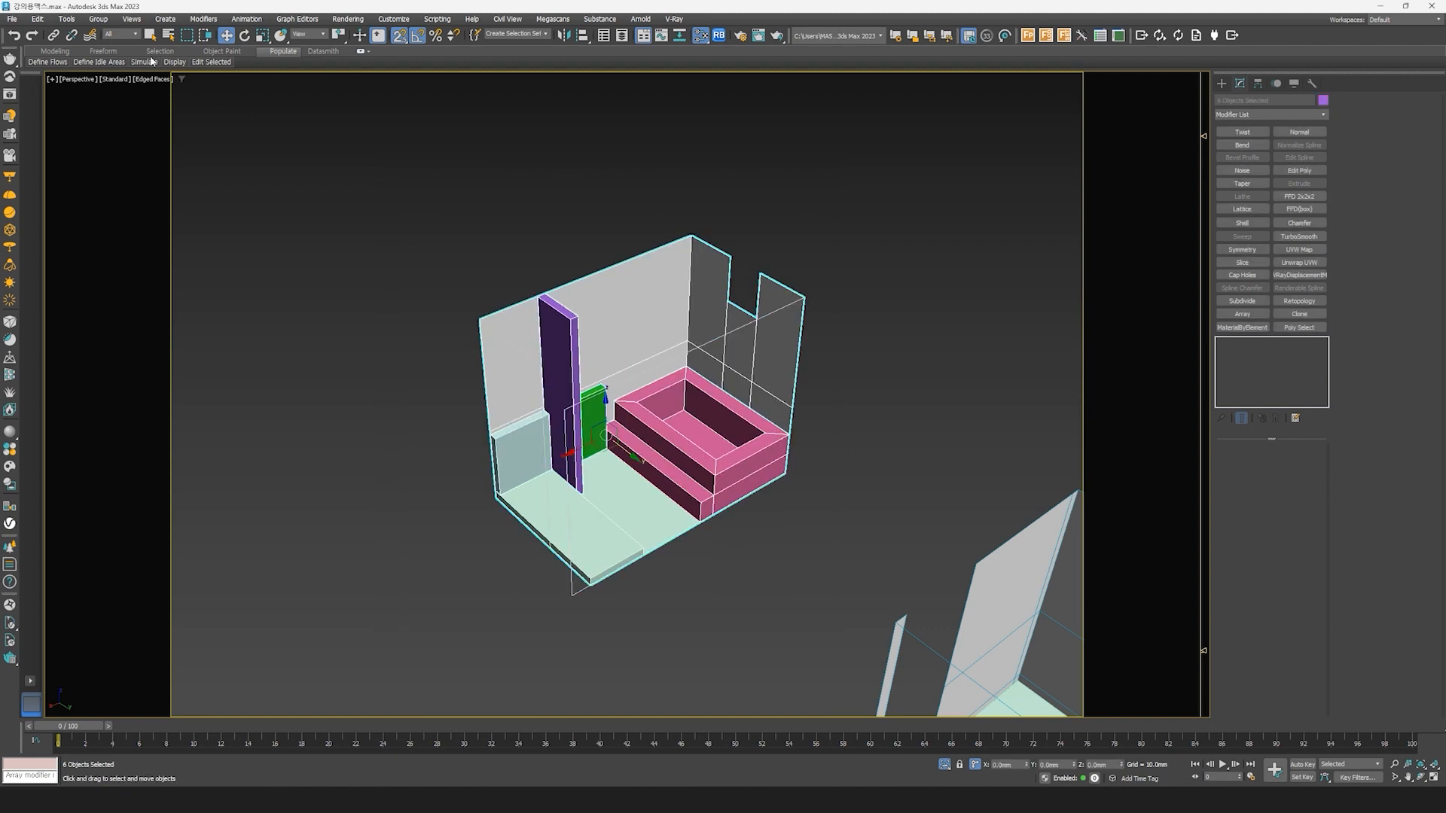
{"action": "left_click", "coordinate": [102, 20]}
{"action": "left_click", "coordinate": [113, 33]}
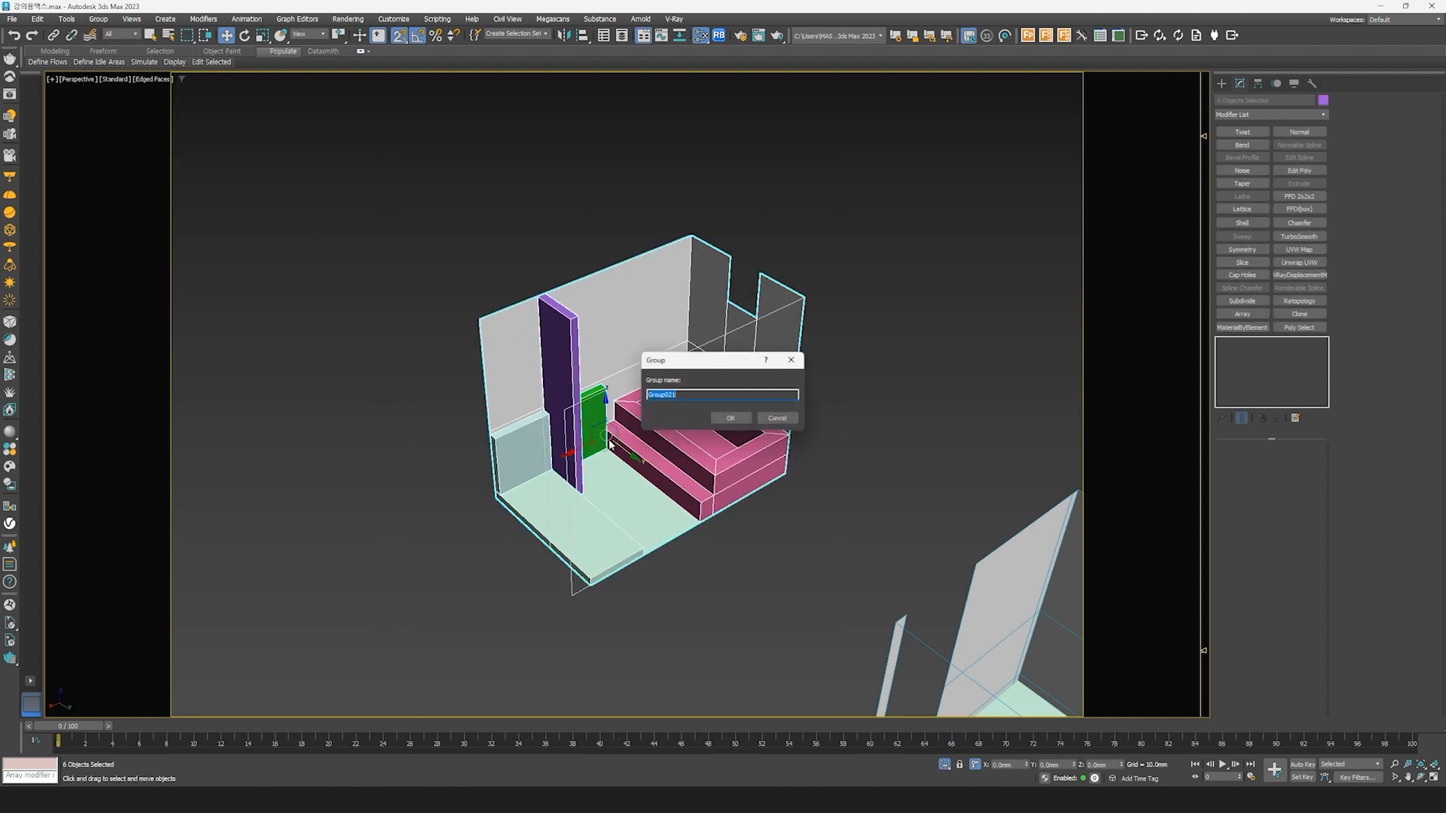
{"action": "left_click", "coordinate": [736, 419]}
{"action": "left_click", "coordinate": [780, 593]}
{"action": "left_click", "coordinate": [716, 410]}
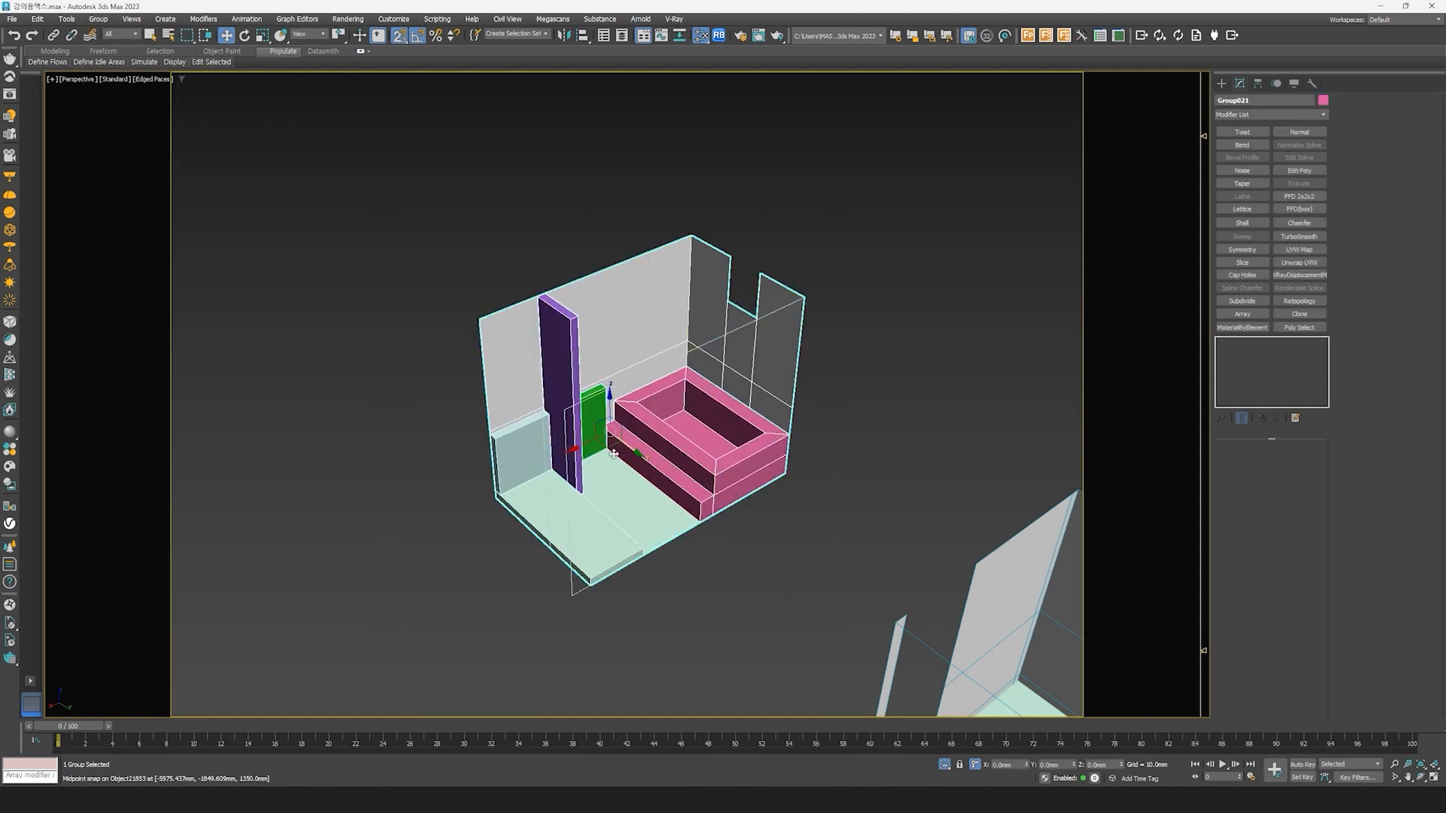
Step: Assign the new VRayMtl tile material to the bathroom group from the Slate Material Editor
{"action": "mouse_move", "coordinate": [667, 474]}
{"action": "middle_mouse_down", "text": "alt"}
{"action": "mouse_move", "coordinate": [691, 461]}
{"action": "mouse_move", "coordinate": [648, 470]}
{"action": "mouse_move", "coordinate": [652, 484]}
{"action": "middle_mouse_up", "text": "alt"}
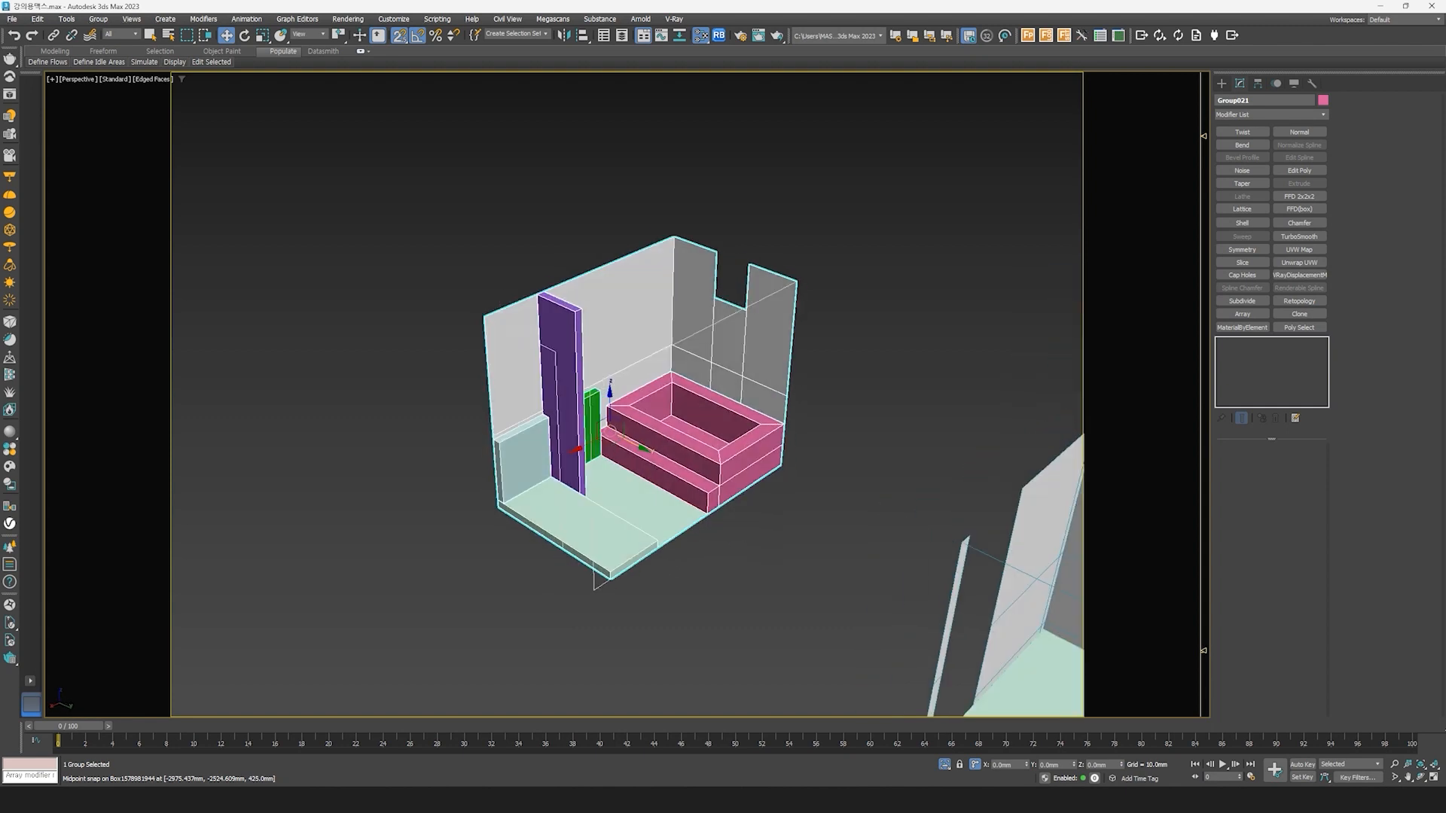
{"action": "left_click_drag", "start_coordinate": [847, 194], "coordinate": [761, 98]}
{"action": "left_click_drag", "start_coordinate": [1055, 338], "coordinate": [1021, 338]}
{"action": "left_click", "coordinate": [630, 123]}
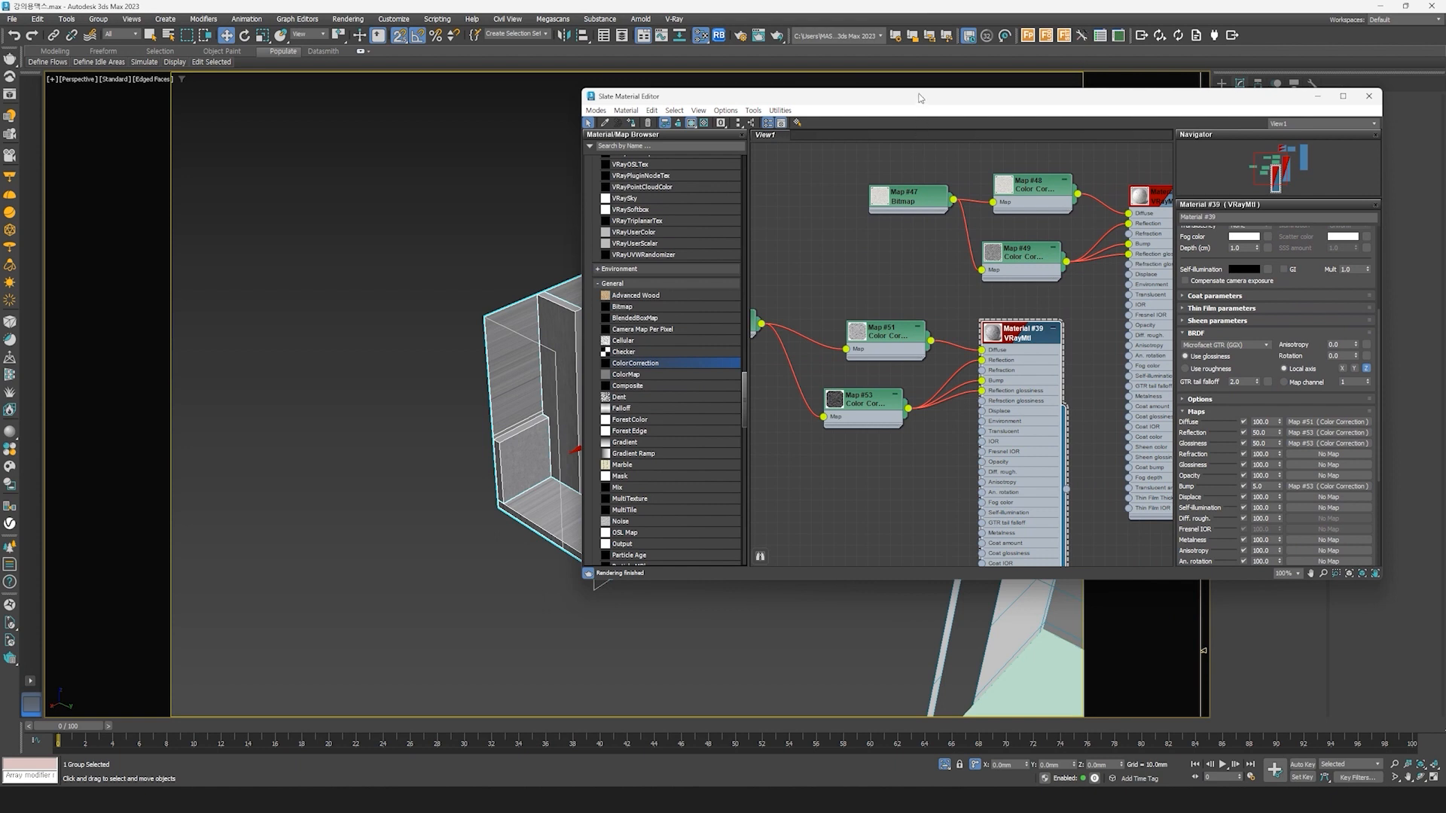
{"action": "left_click_drag", "start_coordinate": [919, 95], "coordinate": [1444, 211]}
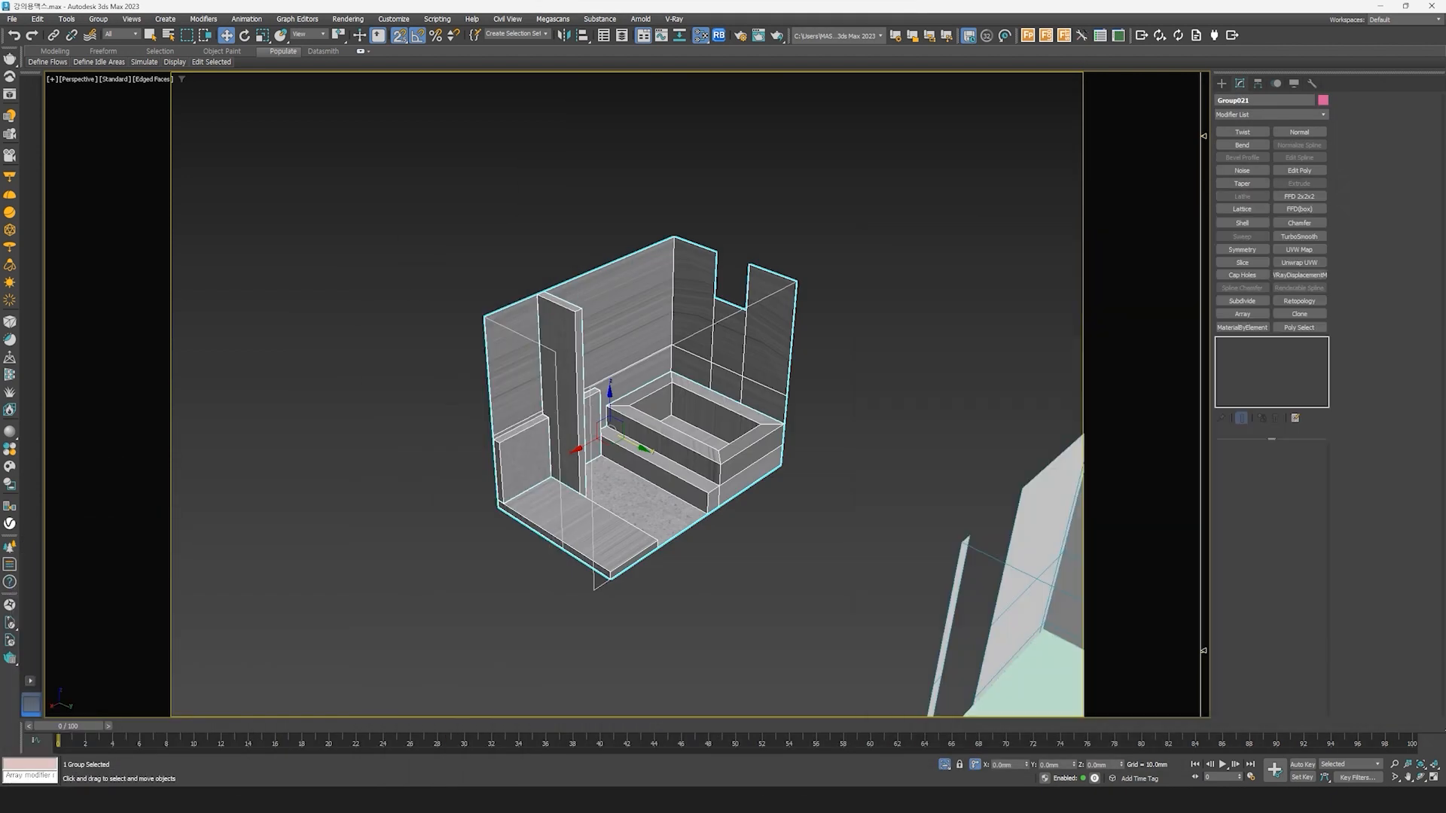
Step: Add a UVW Map to the bathroom group with Box mapping and length, width and height of 2400 mm
{"action": "left_click", "coordinate": [1299, 249]}
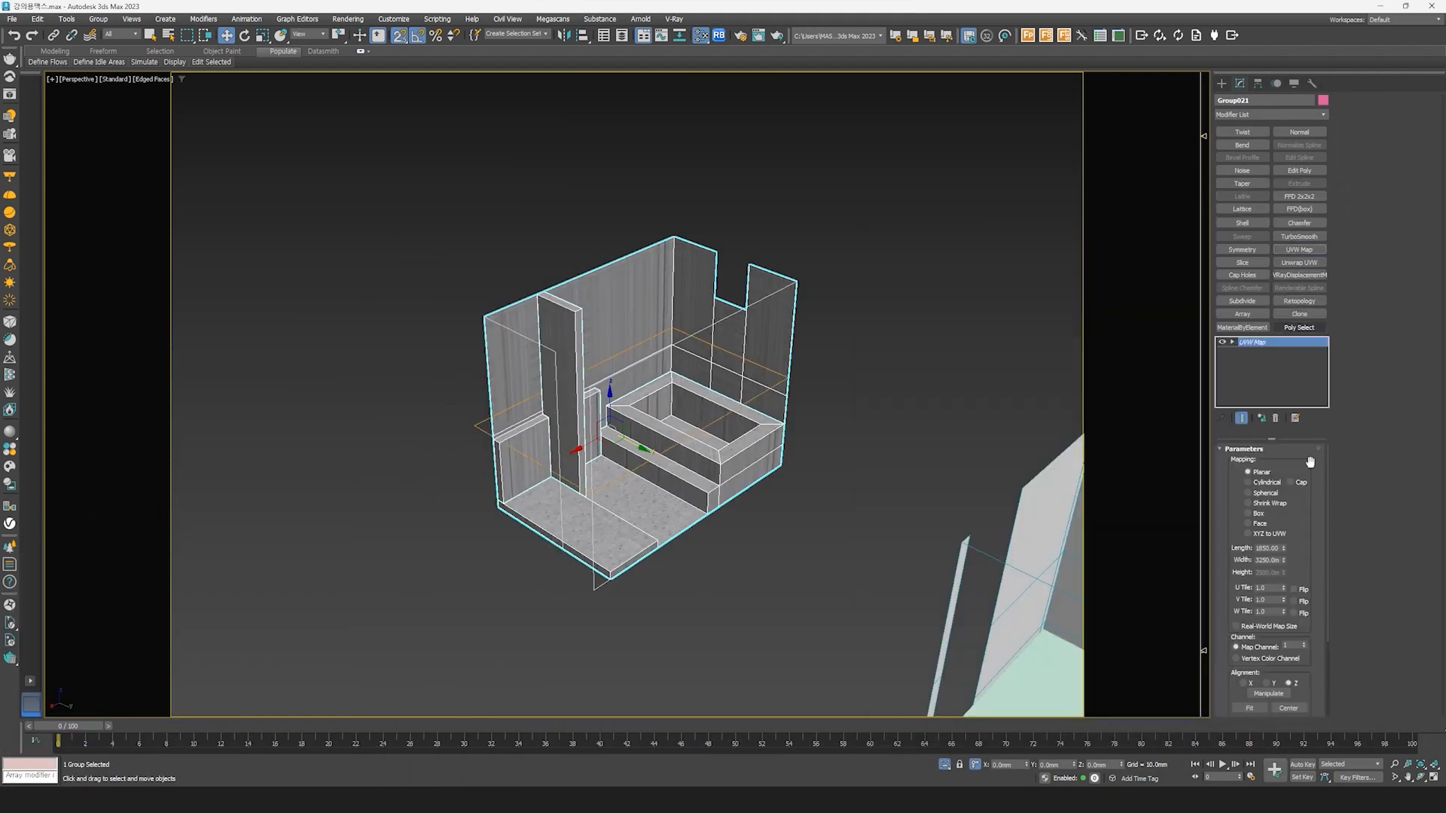
{"action": "left_click", "coordinate": [1256, 514]}
{"action": "double_click", "coordinate": [1267, 548]}
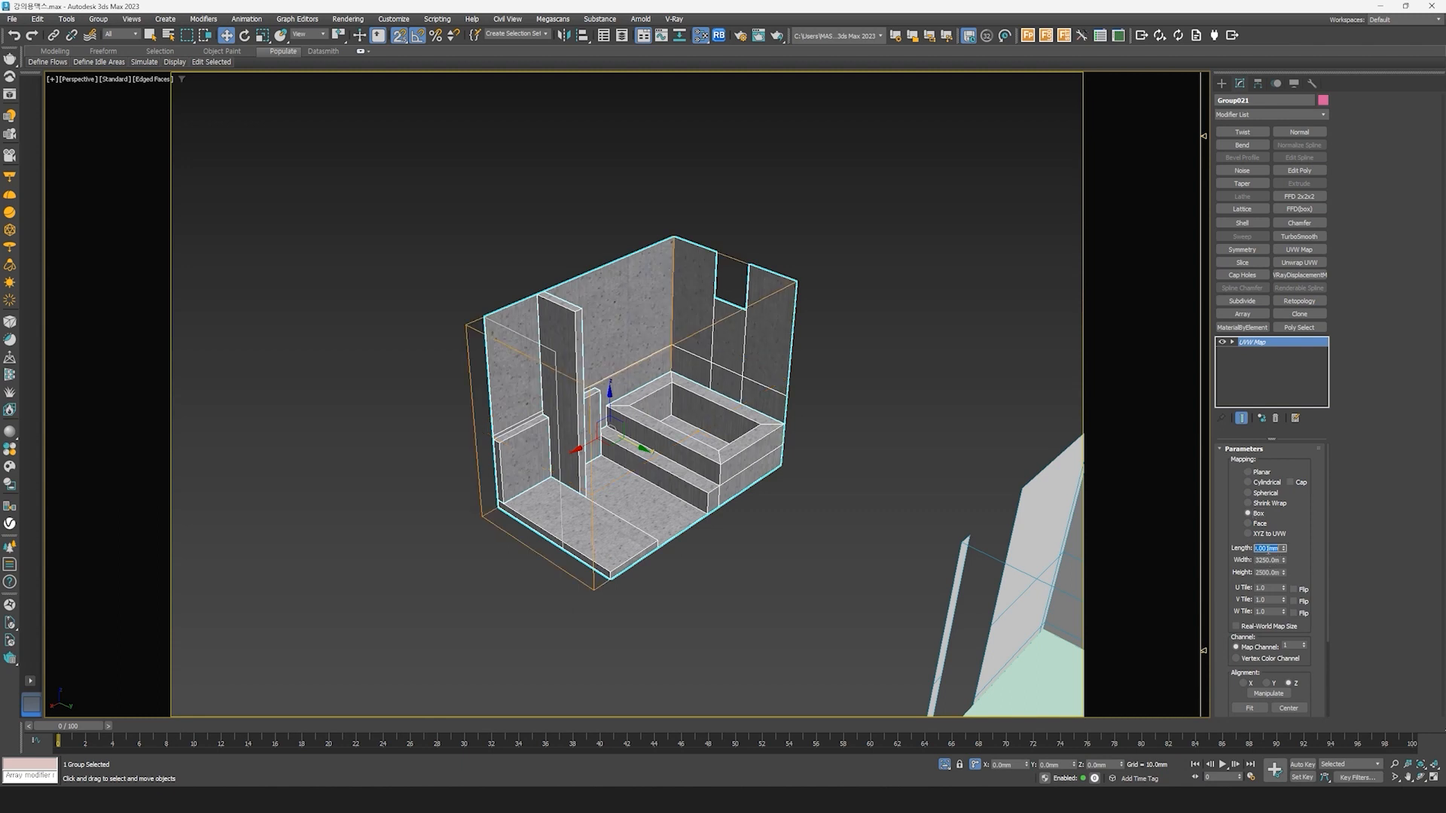
{"action": "type", "text": "2400"}
{"action": "key", "text": "Tab"}
{"action": "type", "text": "2400"}
{"action": "key", "text": "Tab"}
{"action": "type", "text": "240"}
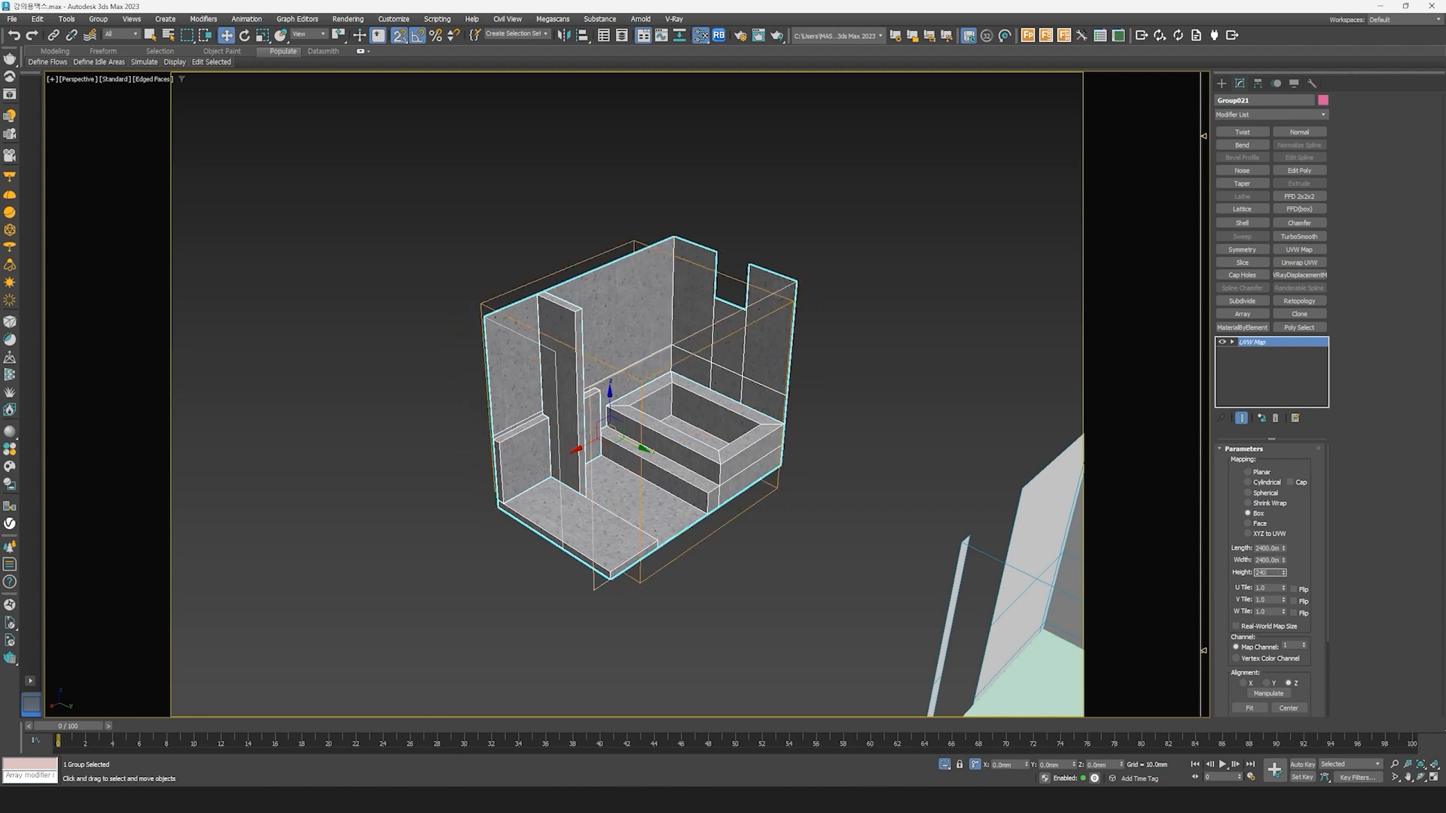
{"action": "type", "text": "0"}
{"action": "key", "text": "Return"}
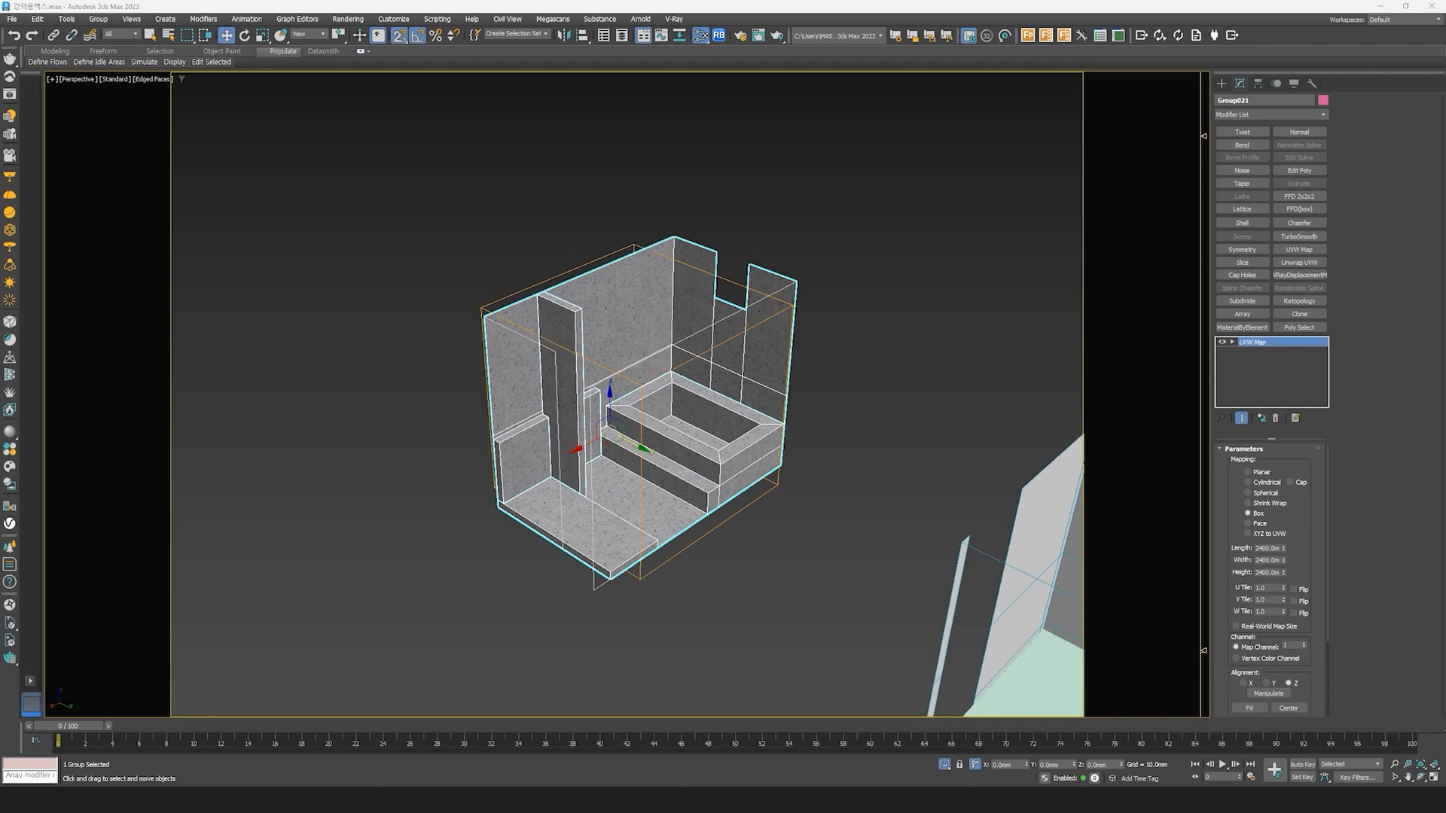
Step: Switch to ACDSee Photo Studio and examine the tile layout of pl-la606_03.jpg
{"action": "key", "text": "alt+Tab"}
{"action": "double_click", "coordinate": [504, 479]}
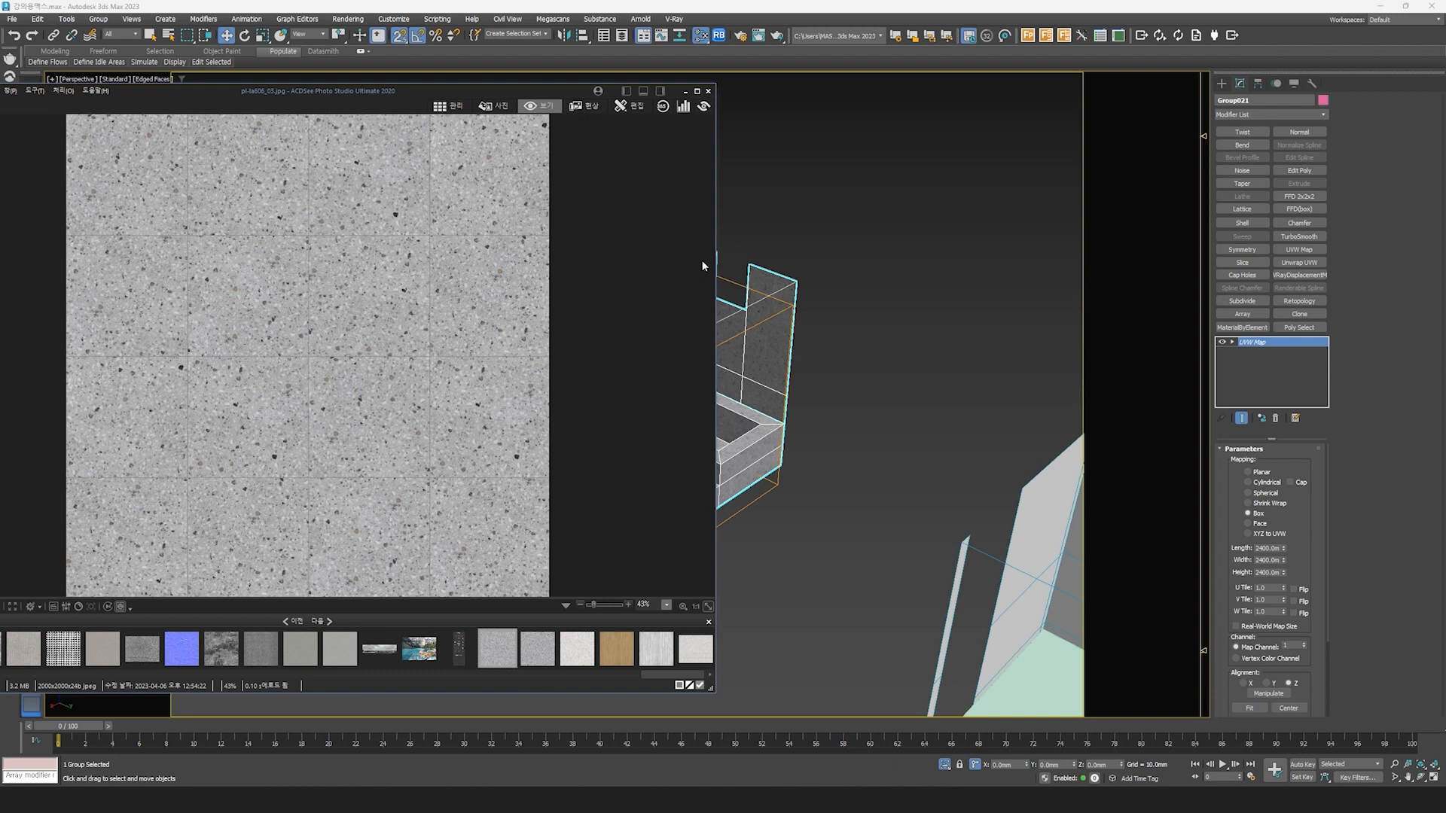
{"action": "left_click", "coordinate": [686, 91]}
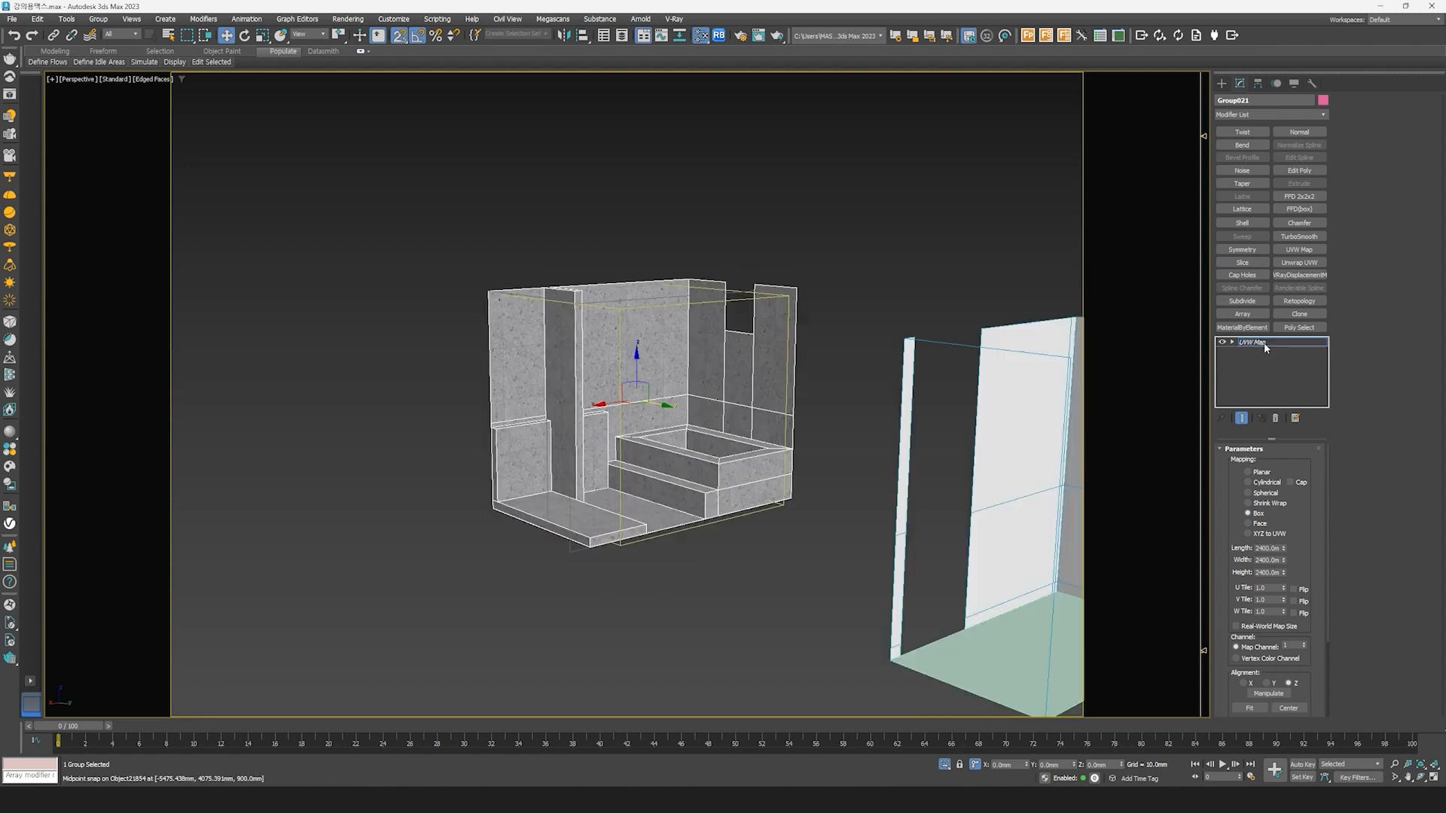
Step: Move the UVW Map gizmo of the bathroom group vertically so it snaps to the bottom edge of the floor
{"action": "left_click", "coordinate": [1262, 342]}
{"action": "left_click", "coordinate": [1256, 342]}
{"action": "scroll", "coordinate": [526, 513], "scroll_direction": "up", "scroll_amount": 10}
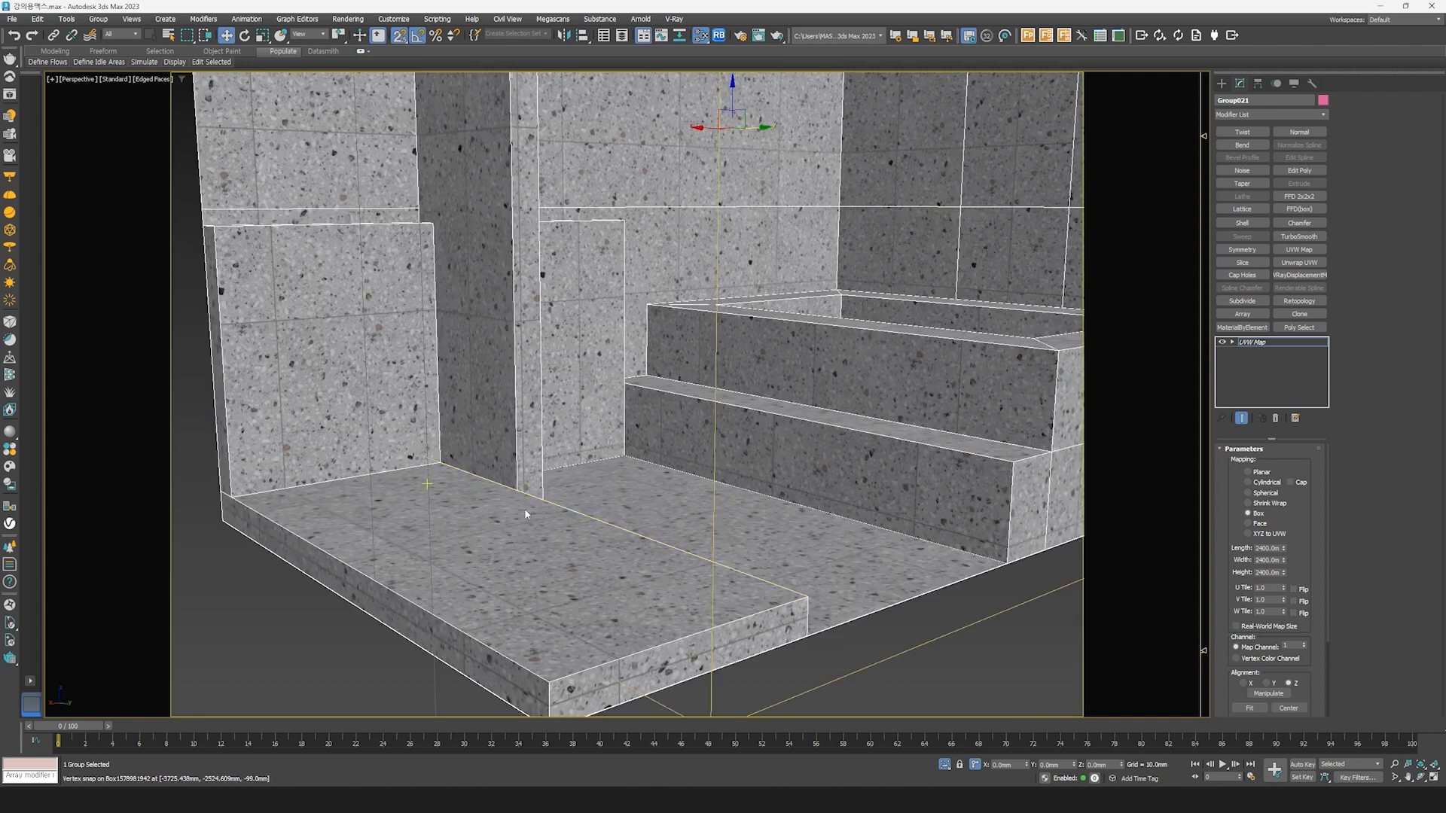
{"action": "mouse_move", "coordinate": [526, 514]}
{"action": "middle_mouse_down", "text": "alt"}
{"action": "mouse_move", "coordinate": [703, 564]}
{"action": "mouse_move", "coordinate": [643, 549]}
{"action": "middle_mouse_up", "text": "alt"}
{"action": "scroll", "coordinate": [661, 555], "scroll_direction": "up", "scroll_amount": 4}
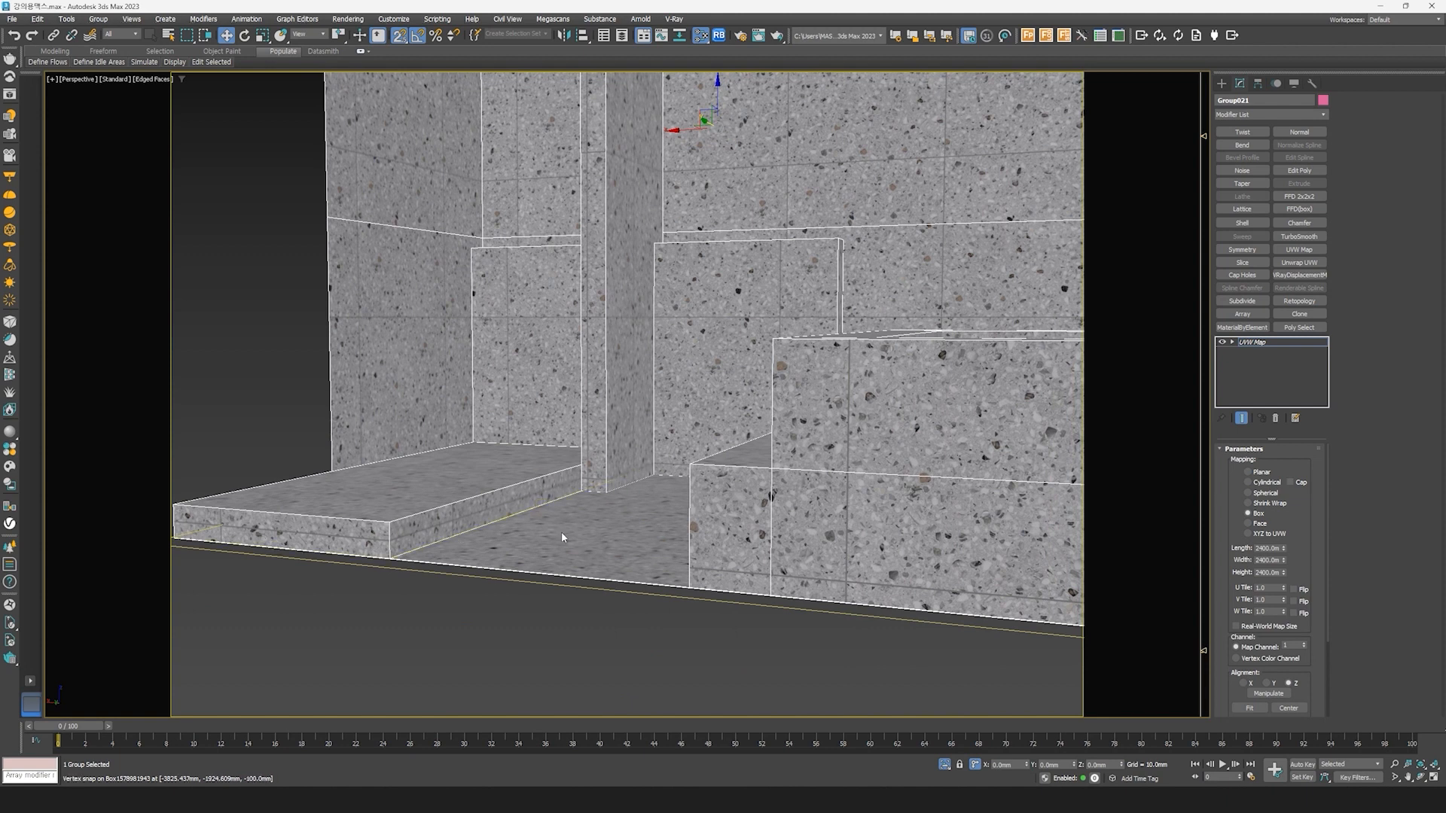
{"action": "middle_click_drag", "start_coordinate": [563, 537], "coordinate": [902, 533], "text": "alt"}
{"action": "scroll", "coordinate": [756, 302], "scroll_direction": "up", "scroll_amount": 2}
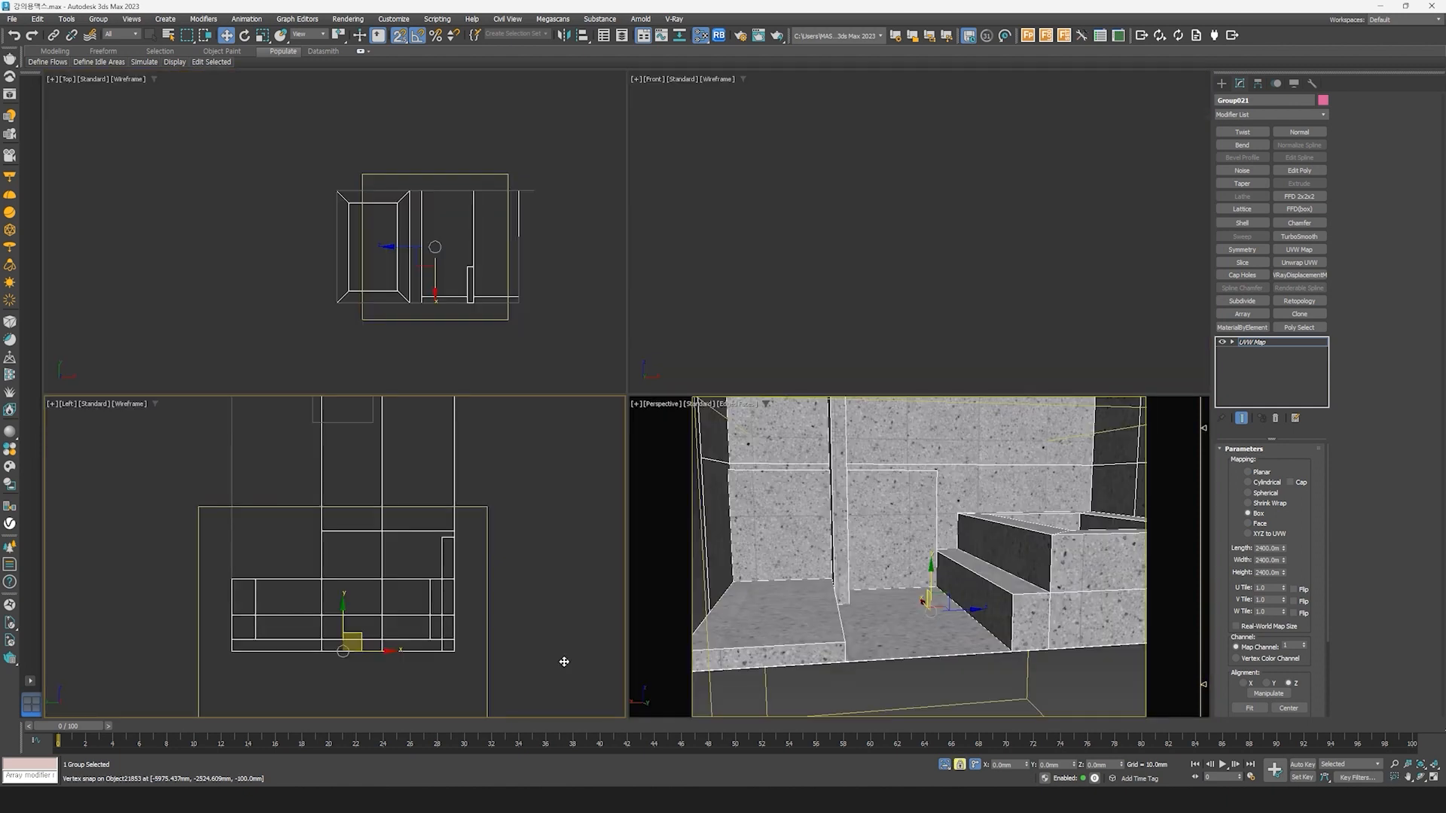
{"action": "key", "text": "ctrl+z"}
{"action": "middle_click_drag", "start_coordinate": [473, 601], "coordinate": [486, 594]}
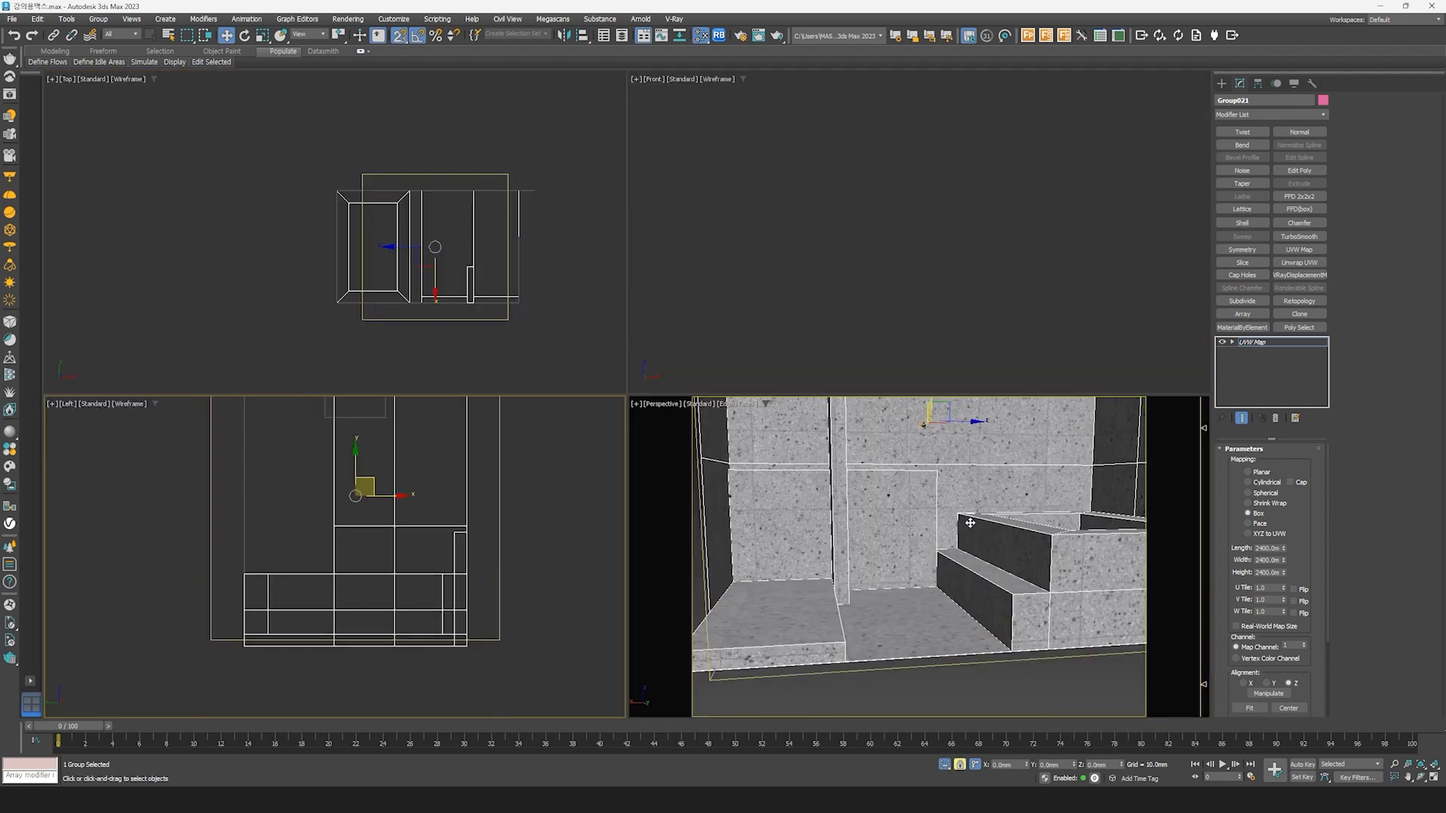
{"action": "middle_click_drag", "start_coordinate": [295, 560], "coordinate": [296, 568]}
{"action": "left_click_drag", "start_coordinate": [357, 475], "coordinate": [225, 655]}
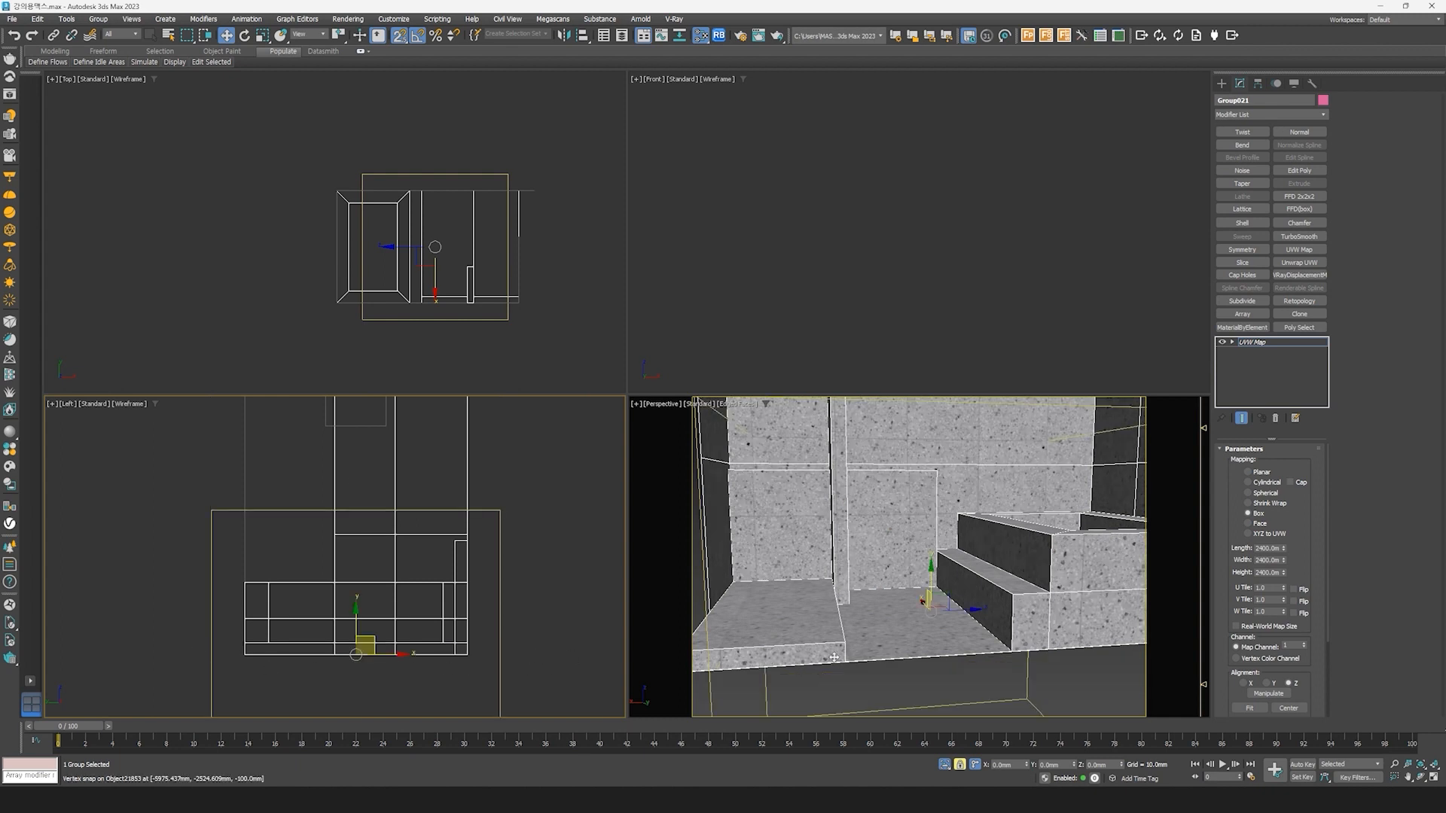
Step: Examine the tile joint alignment on the bathroom's floor, walls and bathtub, and leave the mapping gizmo level
{"action": "scroll", "coordinate": [908, 611], "scroll_direction": "up", "scroll_amount": 5}
{"action": "middle_click_drag", "start_coordinate": [909, 607], "coordinate": [917, 570], "text": "alt"}
{"action": "scroll", "coordinate": [923, 568], "scroll_direction": "down", "scroll_amount": 10}
{"action": "middle_click_drag", "start_coordinate": [900, 486], "coordinate": [923, 610]}
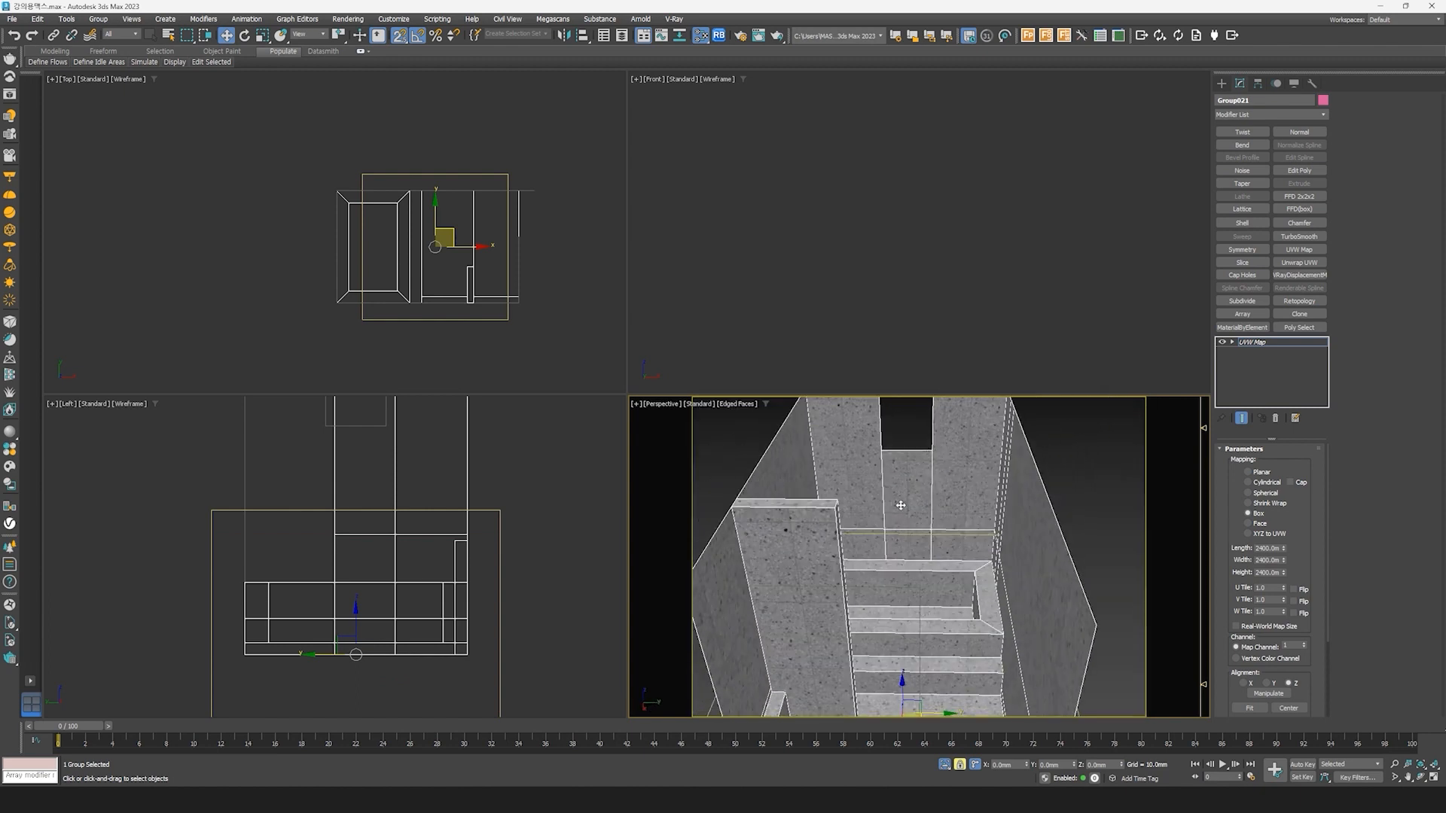
{"action": "scroll", "coordinate": [901, 504], "scroll_direction": "up", "scroll_amount": 4}
{"action": "middle_click_drag", "start_coordinate": [910, 536], "coordinate": [916, 615]}
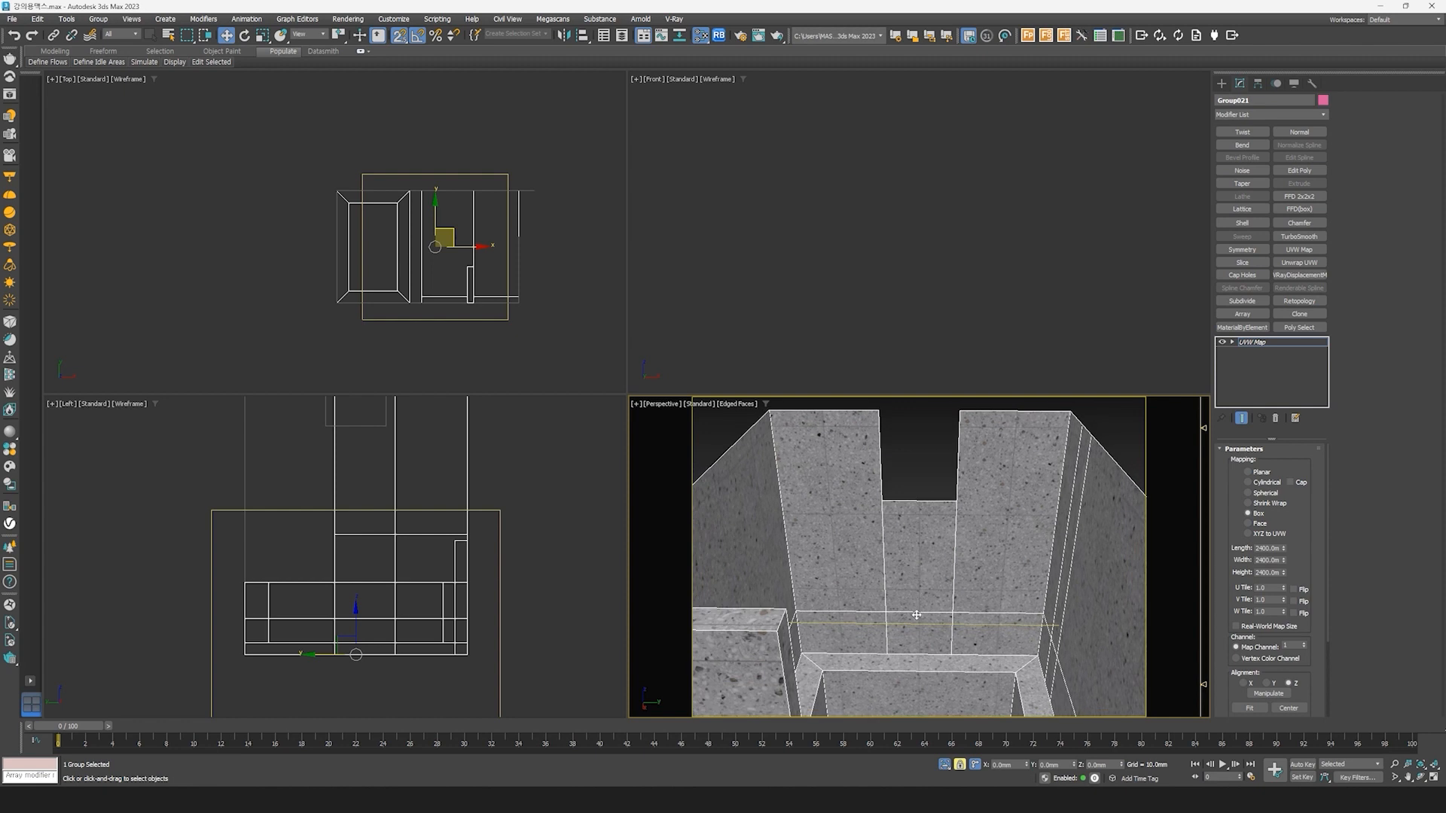
{"action": "scroll", "coordinate": [951, 532], "scroll_direction": "up", "scroll_amount": 3}
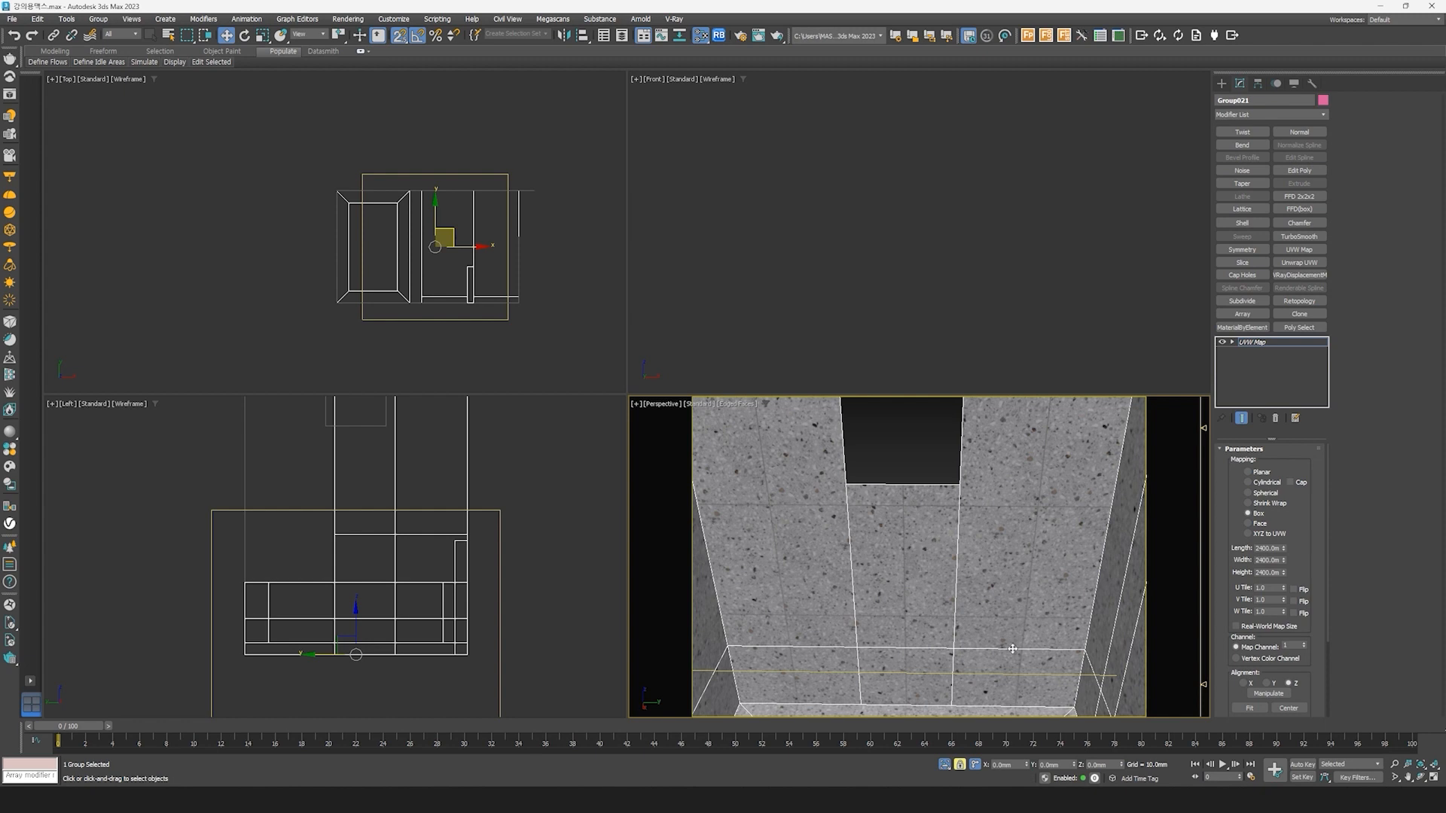
{"action": "middle_click_drag", "start_coordinate": [1012, 648], "coordinate": [971, 442]}
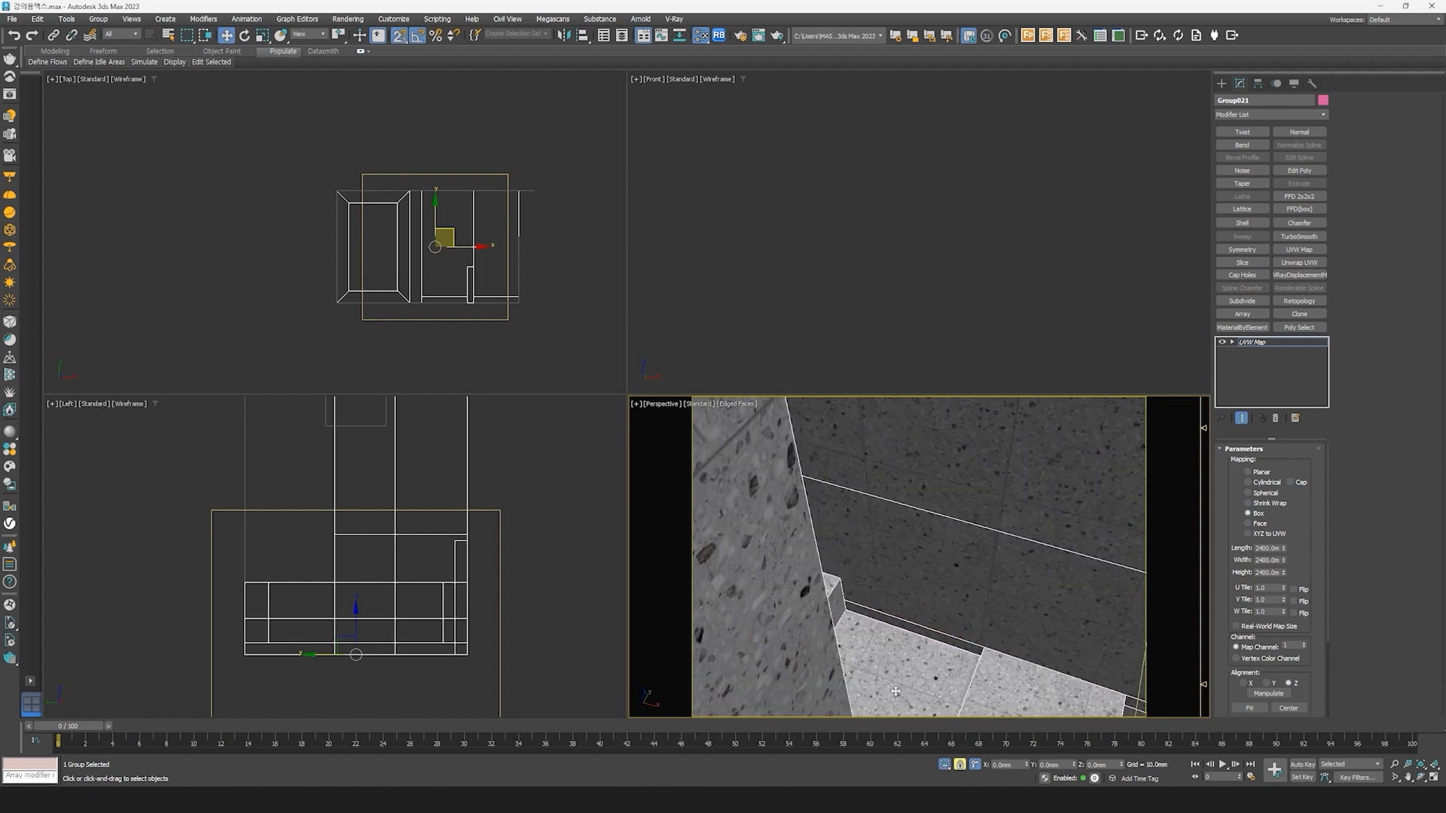
{"action": "middle_click_drag", "start_coordinate": [890, 623], "coordinate": [871, 608], "text": "alt"}
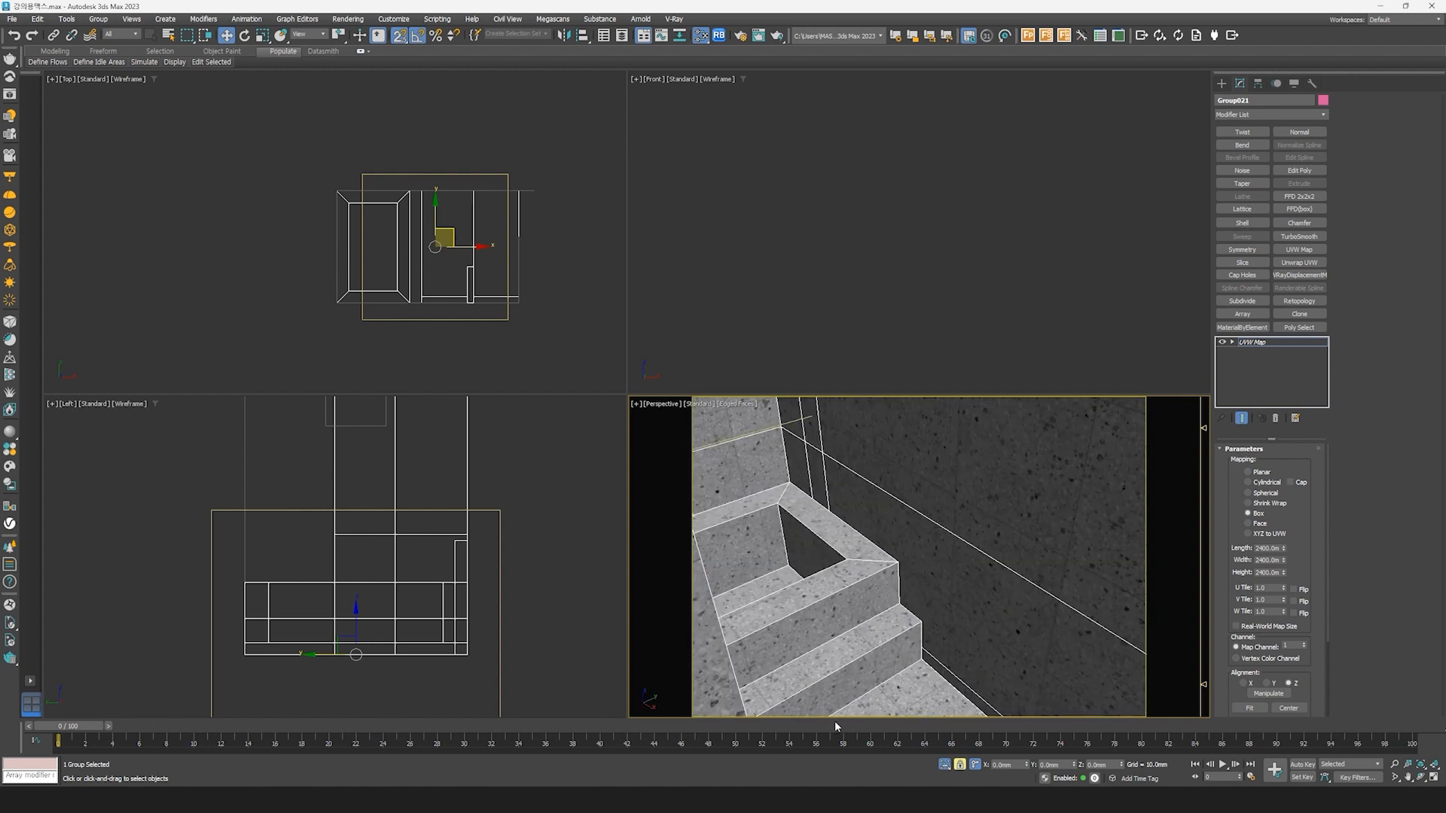
{"action": "middle_click_drag", "start_coordinate": [834, 720], "coordinate": [932, 586], "text": "alt"}
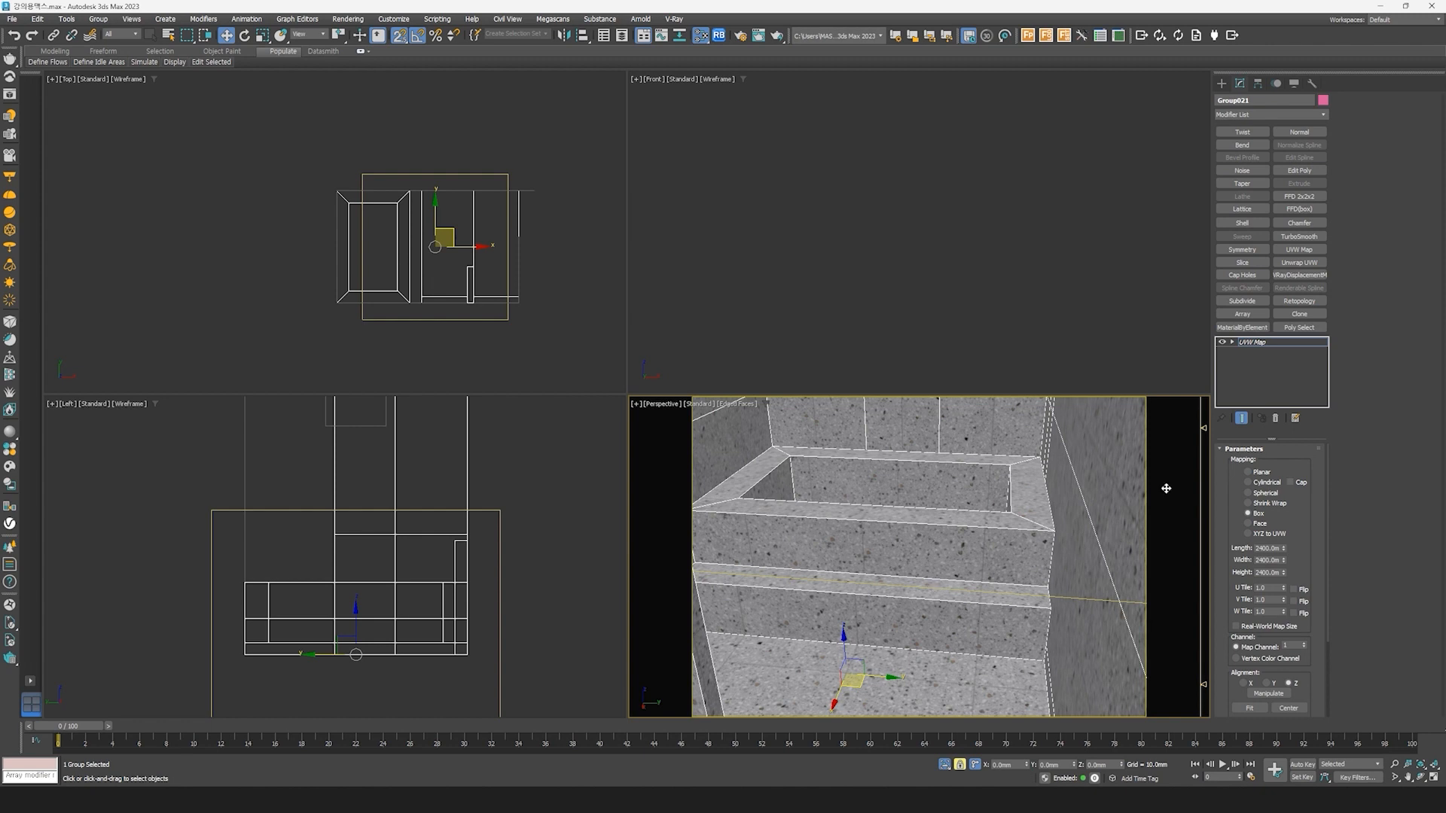
{"action": "left_click", "coordinate": [1265, 343]}
Step: Select the wall and floor objects of the second bathroom and group them under the default group name
{"action": "scroll", "coordinate": [512, 233], "scroll_direction": "down", "scroll_amount": 5}
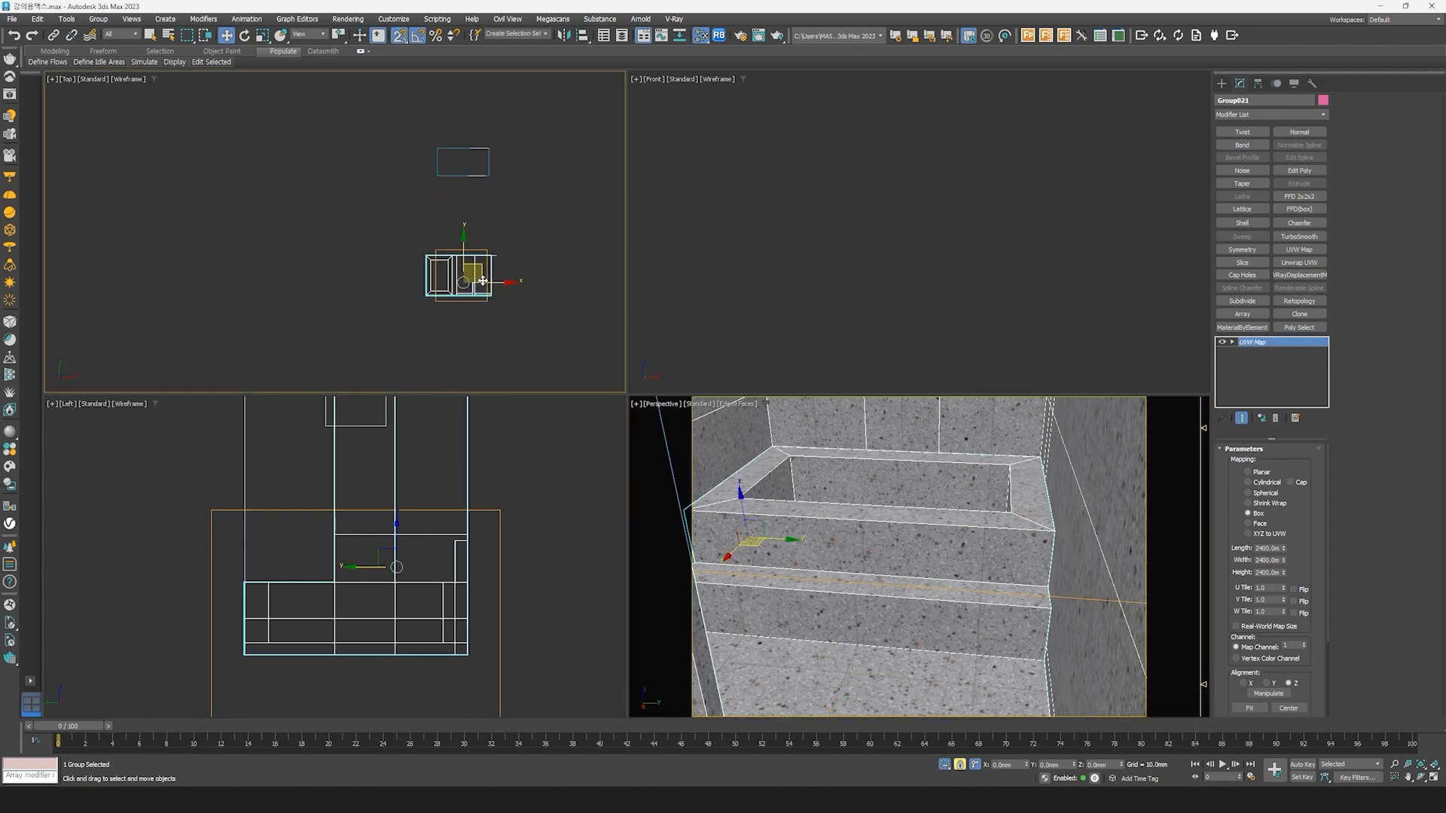
{"action": "scroll", "coordinate": [490, 231], "scroll_direction": "up", "scroll_amount": 3}
{"action": "key", "text": "space"}
{"action": "left_click_drag", "start_coordinate": [521, 235], "coordinate": [356, 141]}
{"action": "middle_click", "coordinate": [920, 597]}
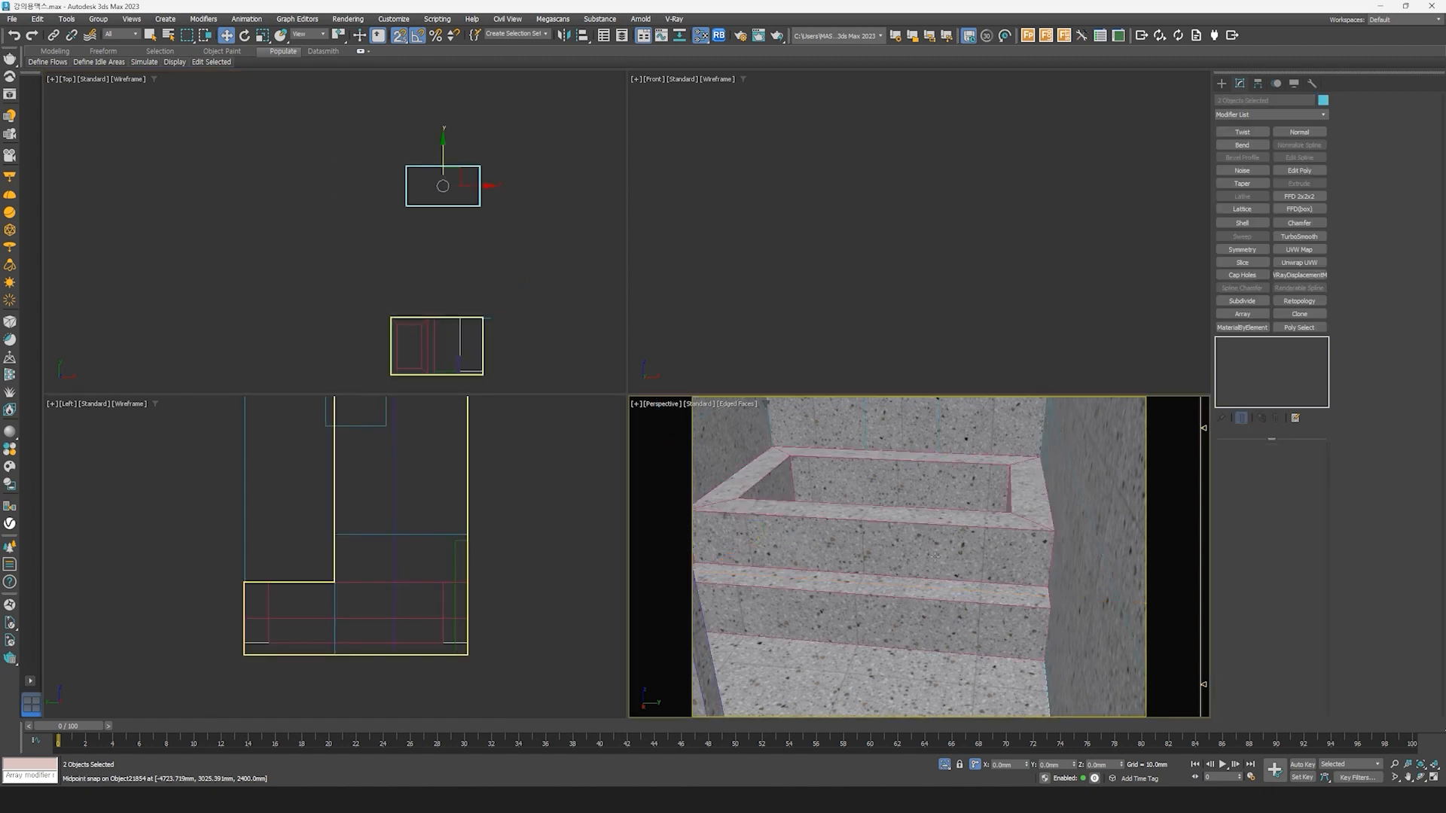
{"action": "key", "text": "z"}
{"action": "middle_click_drag", "start_coordinate": [919, 597], "coordinate": [896, 580], "text": "alt"}
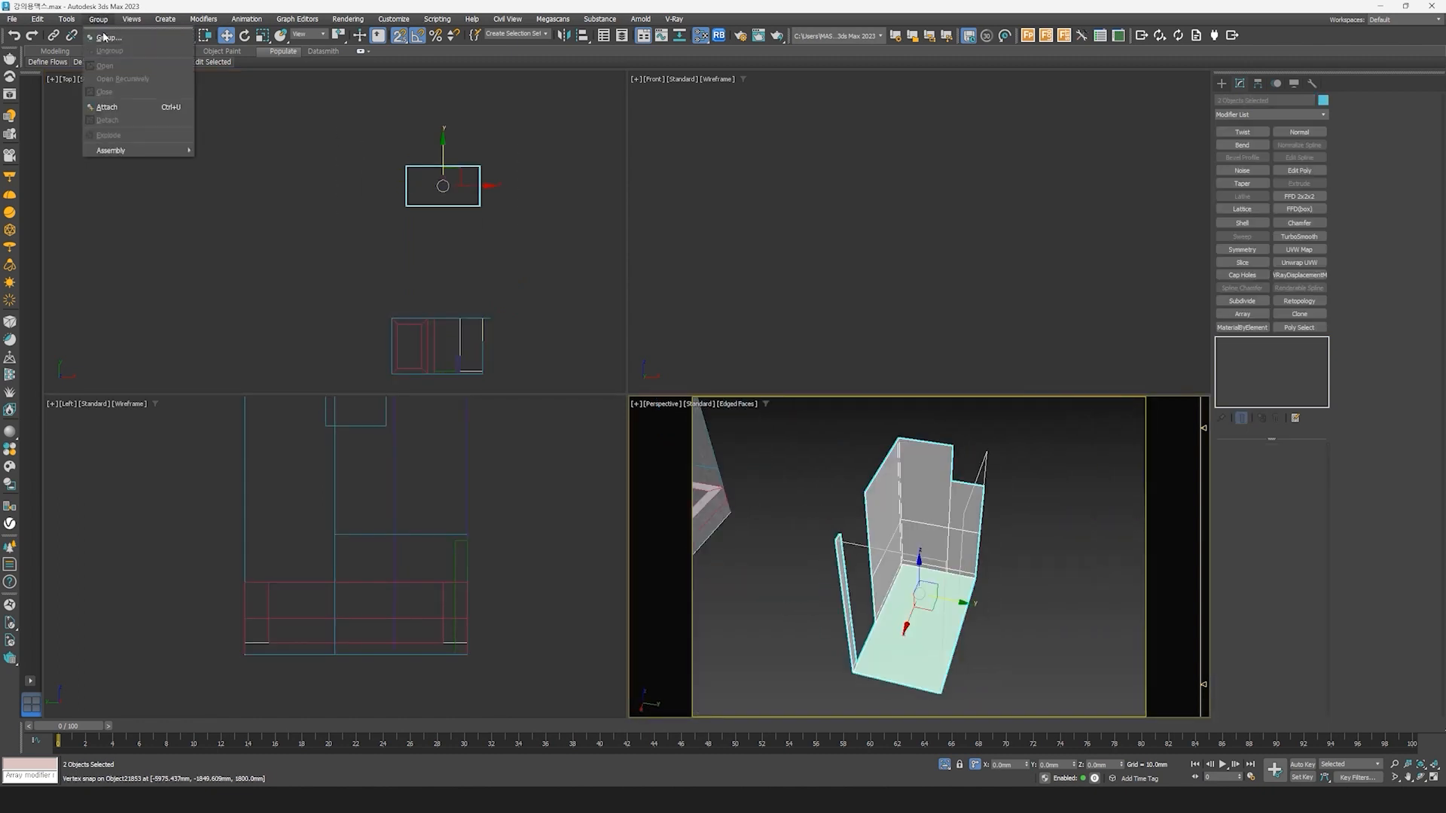
{"action": "left_click", "coordinate": [735, 419]}
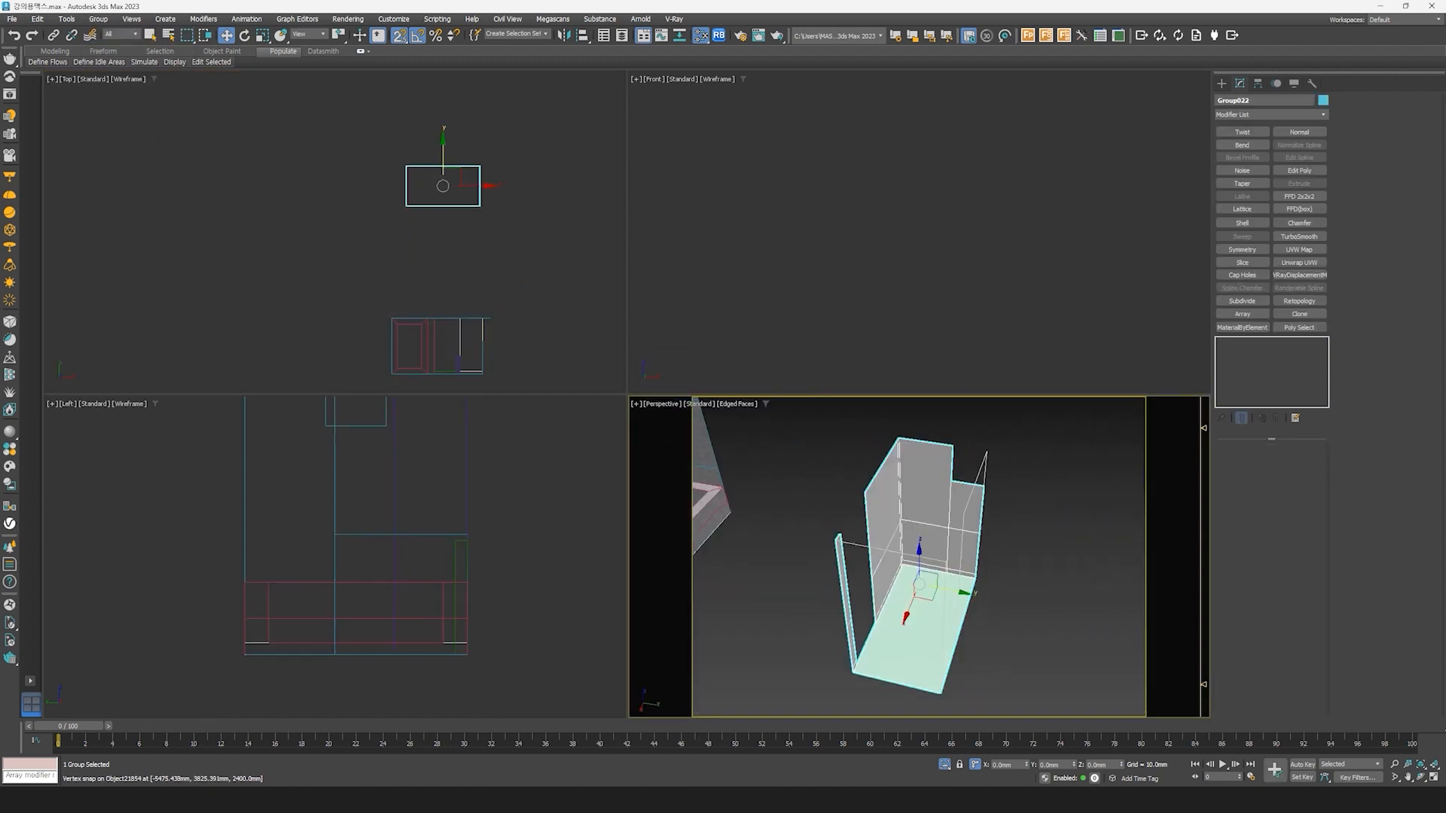
Step: Assign the existing VRayMtl tile material, Material #39, to the second bathroom group from the Slate Material Editor
{"action": "key", "text": "m"}
{"action": "left_click_drag", "start_coordinate": [829, 441], "coordinate": [817, 441]}
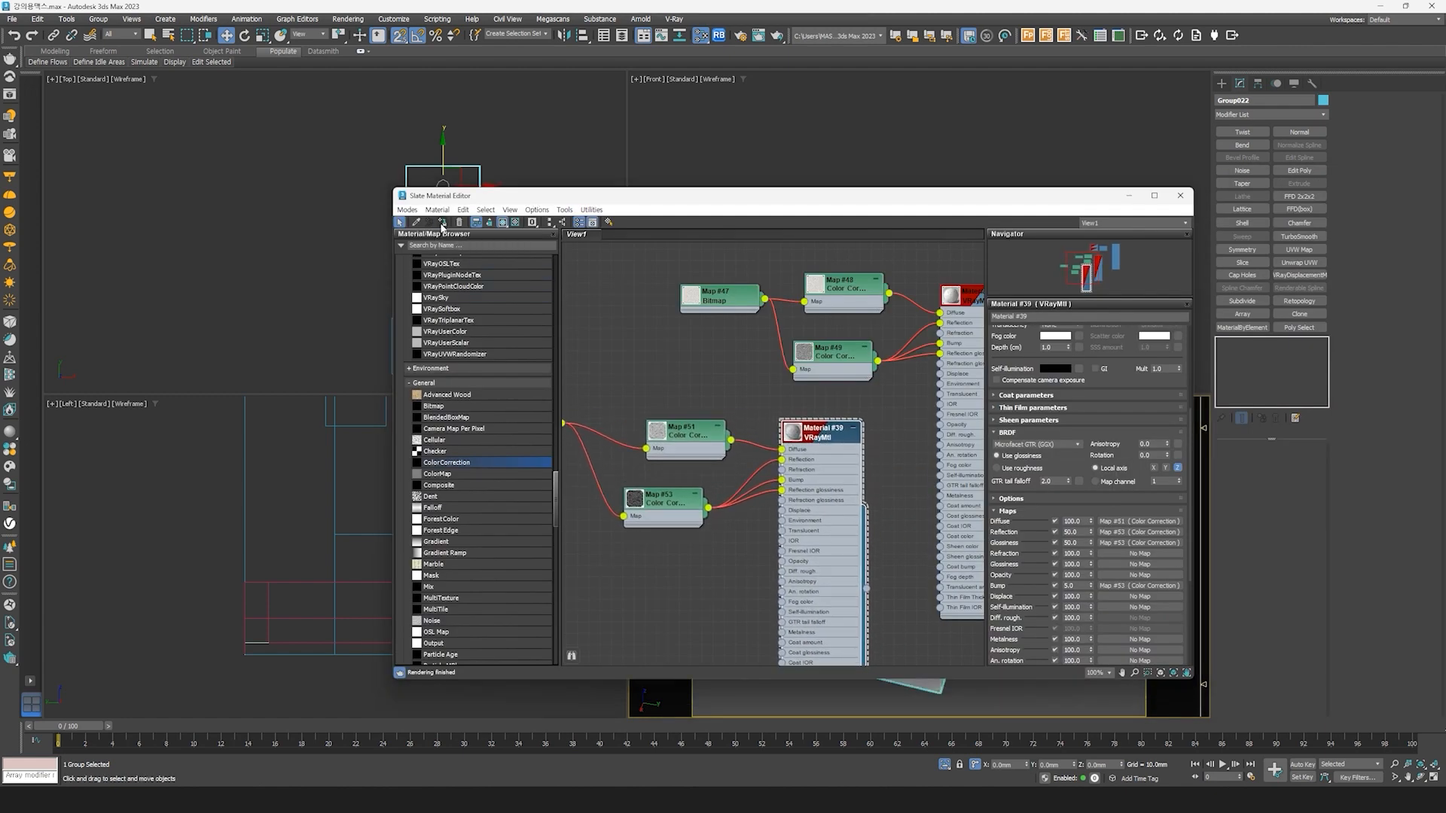
{"action": "left_click_drag", "start_coordinate": [742, 198], "coordinate": [1445, 211]}
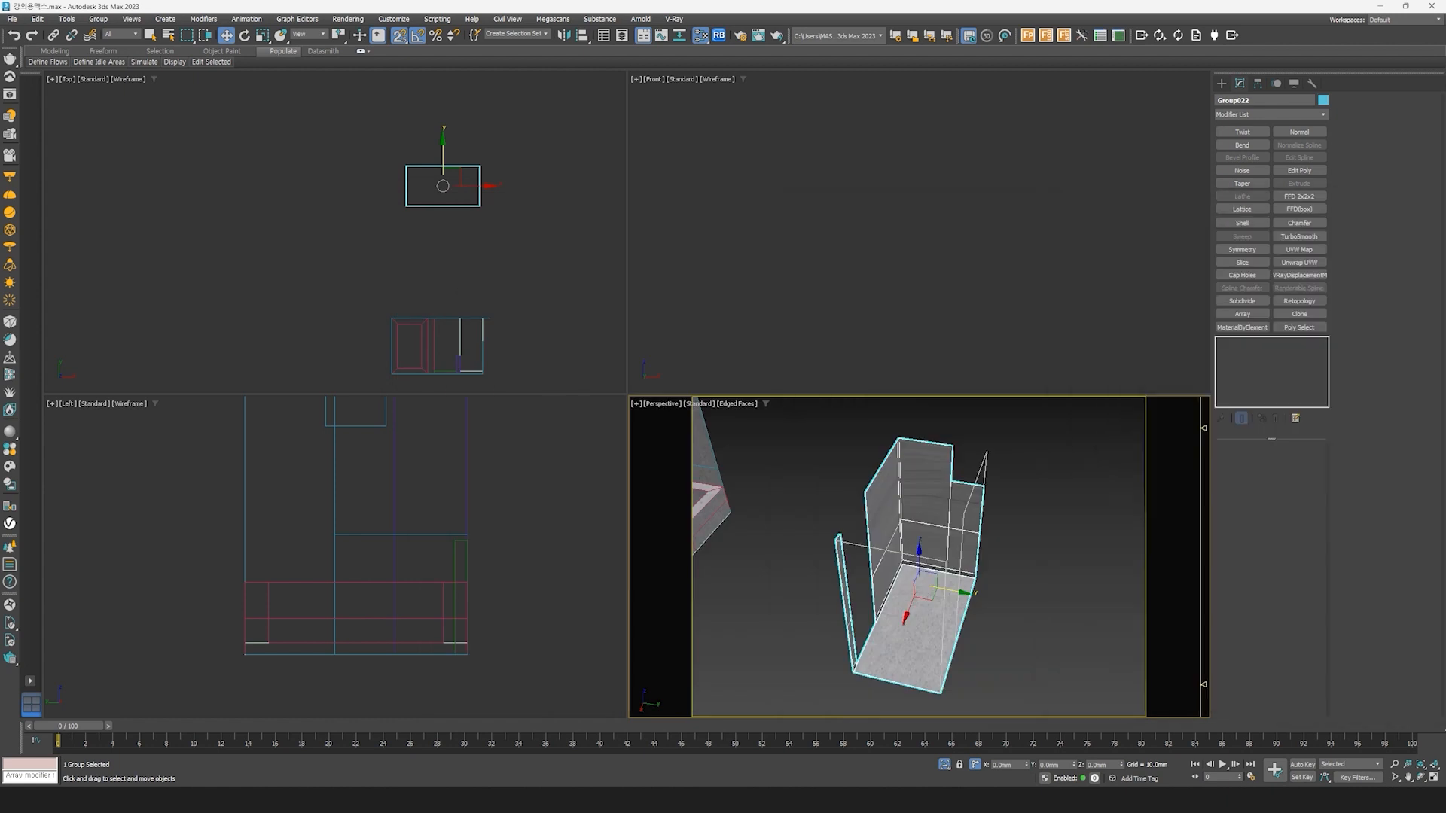
Step: Add a UVW Map to the second bathroom group with Box mapping and length, width and height of 2400 mm
{"action": "left_click", "coordinate": [1299, 250]}
{"action": "left_click", "coordinate": [1247, 512]}
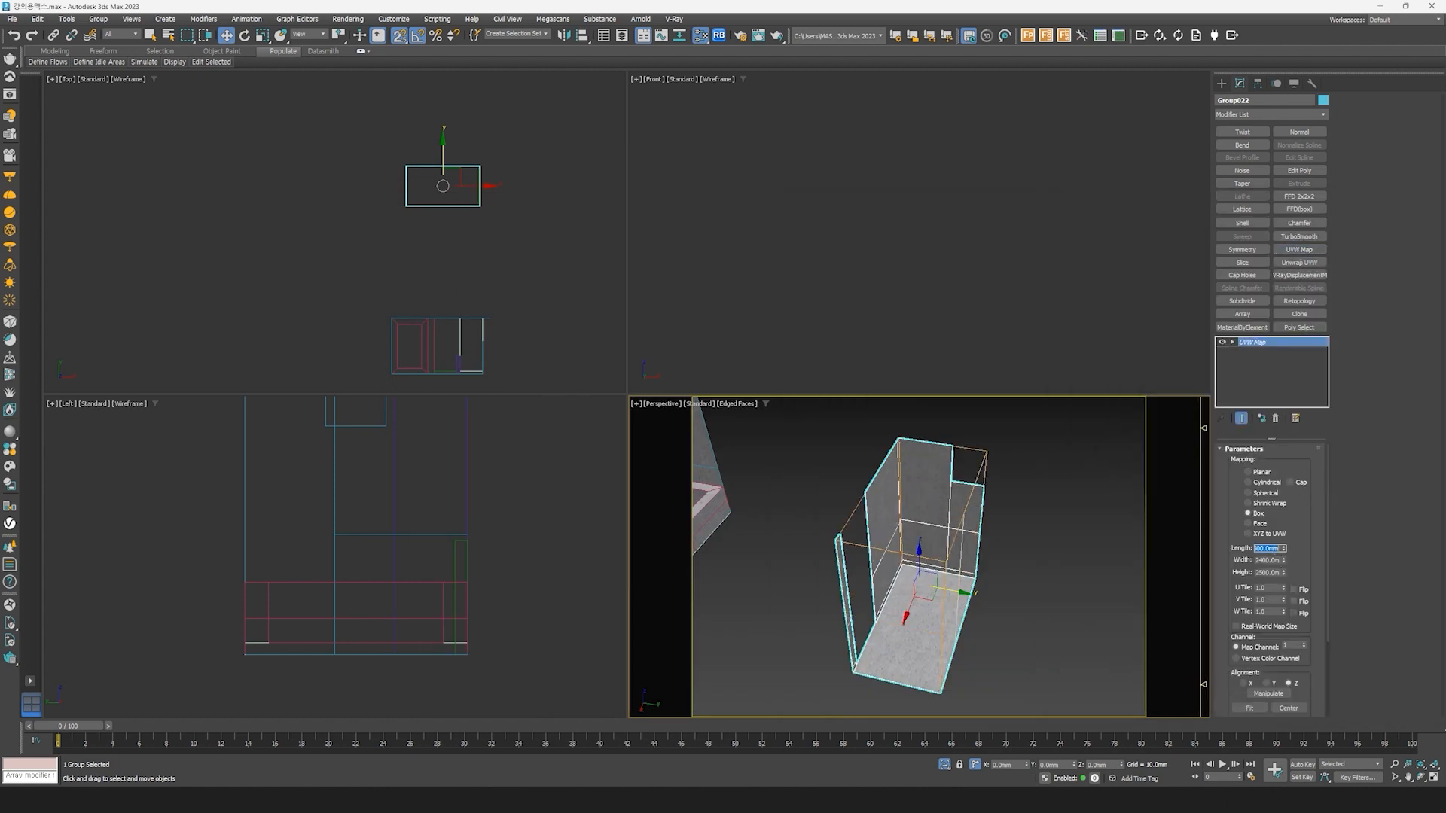
{"action": "type", "text": "2400"}
{"action": "key", "text": "Tab"}
{"action": "type", "text": "2400"}
{"action": "key", "text": "Tab"}
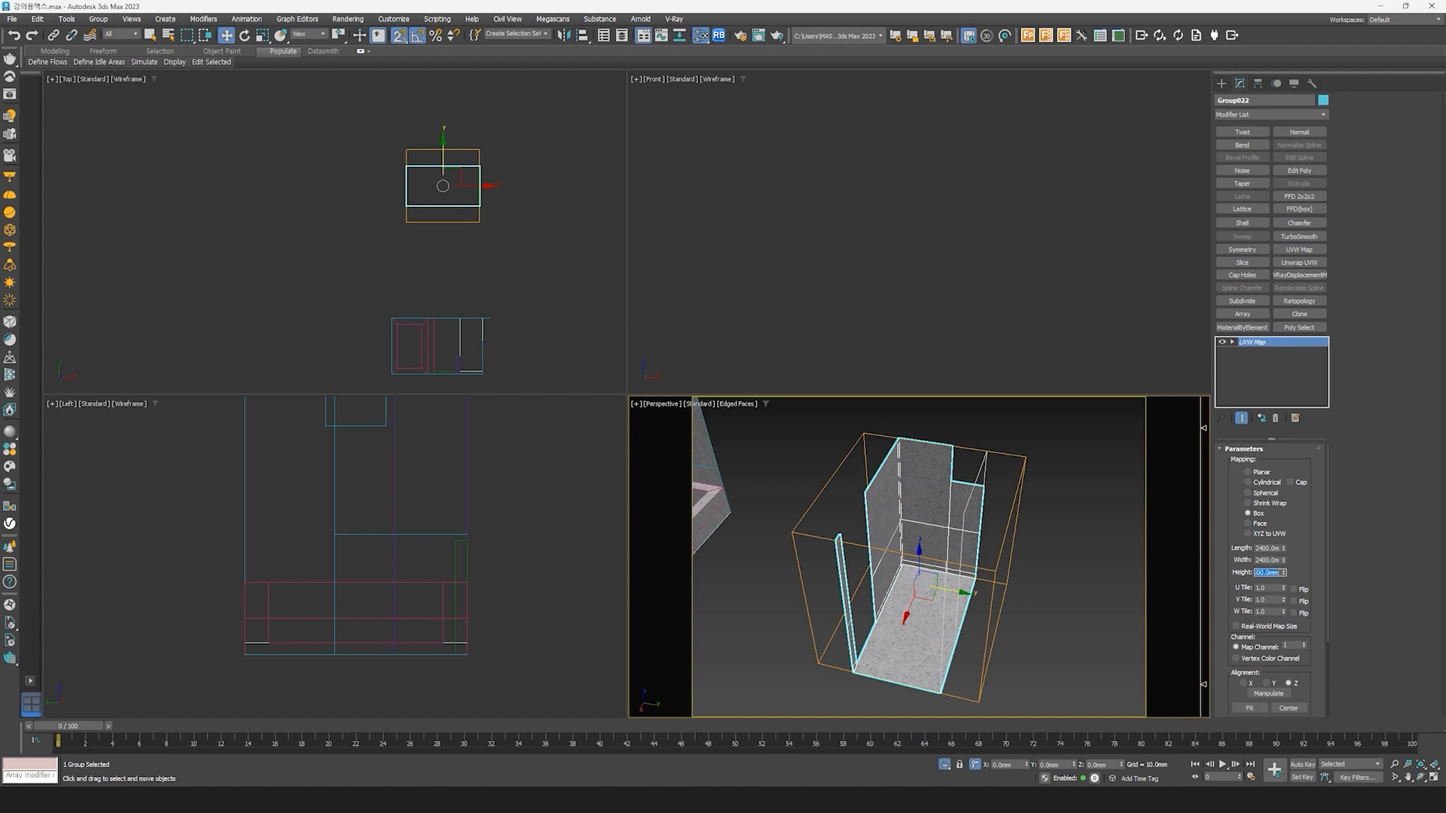
{"action": "key", "text": "Return"}
Step: Move the second bathroom's UVW Map gizmo vertically so it snaps to the bottom edge of the floor
{"action": "scroll", "coordinate": [927, 592], "scroll_direction": "up", "scroll_amount": 4}
{"action": "middle_click_drag", "start_coordinate": [931, 544], "coordinate": [948, 669], "text": "alt"}
{"action": "scroll", "coordinate": [953, 497], "scroll_direction": "up", "scroll_amount": 3}
{"action": "scroll", "coordinate": [948, 502], "scroll_direction": "down", "scroll_amount": 3}
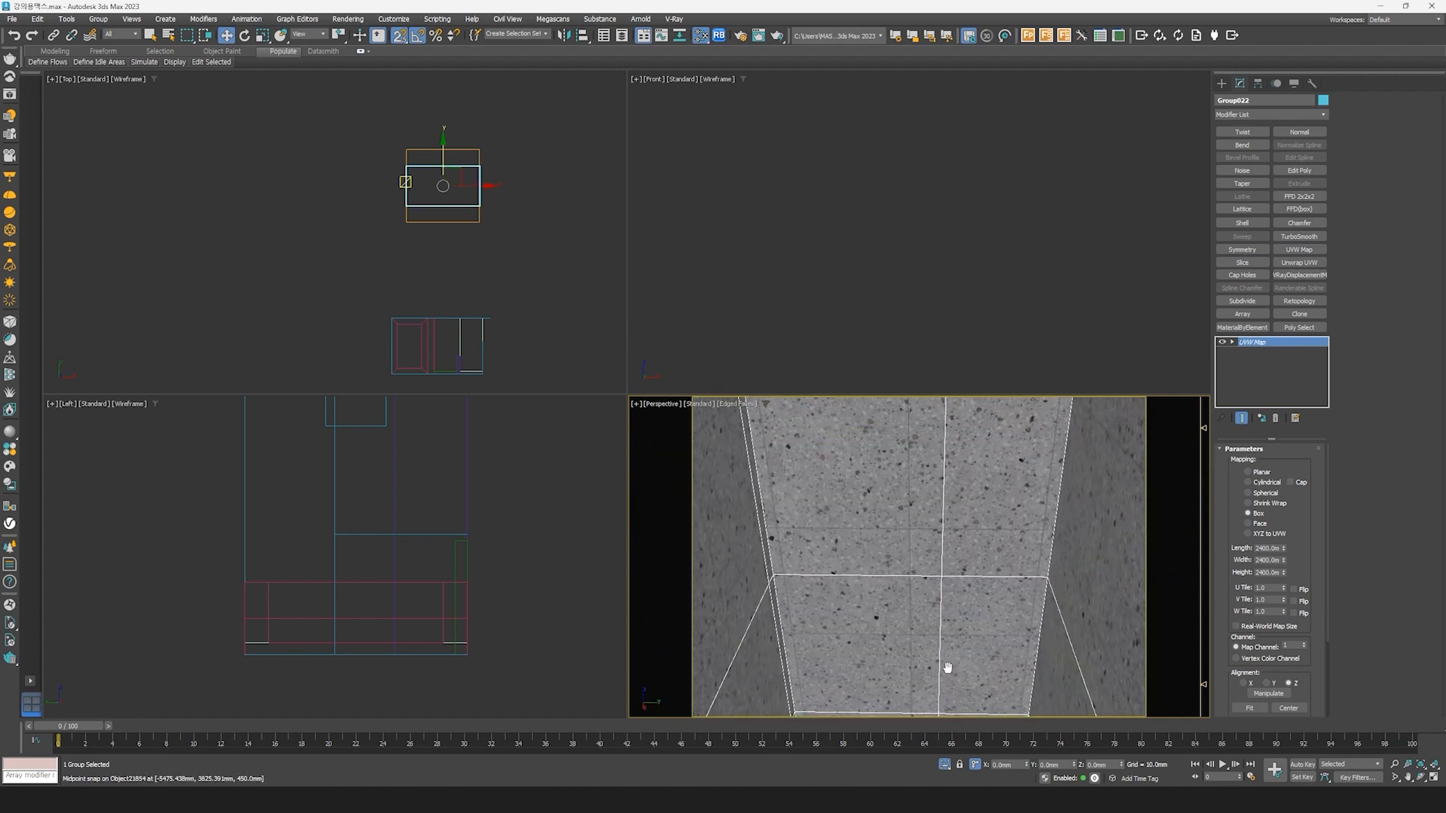
{"action": "key", "text": "1"}
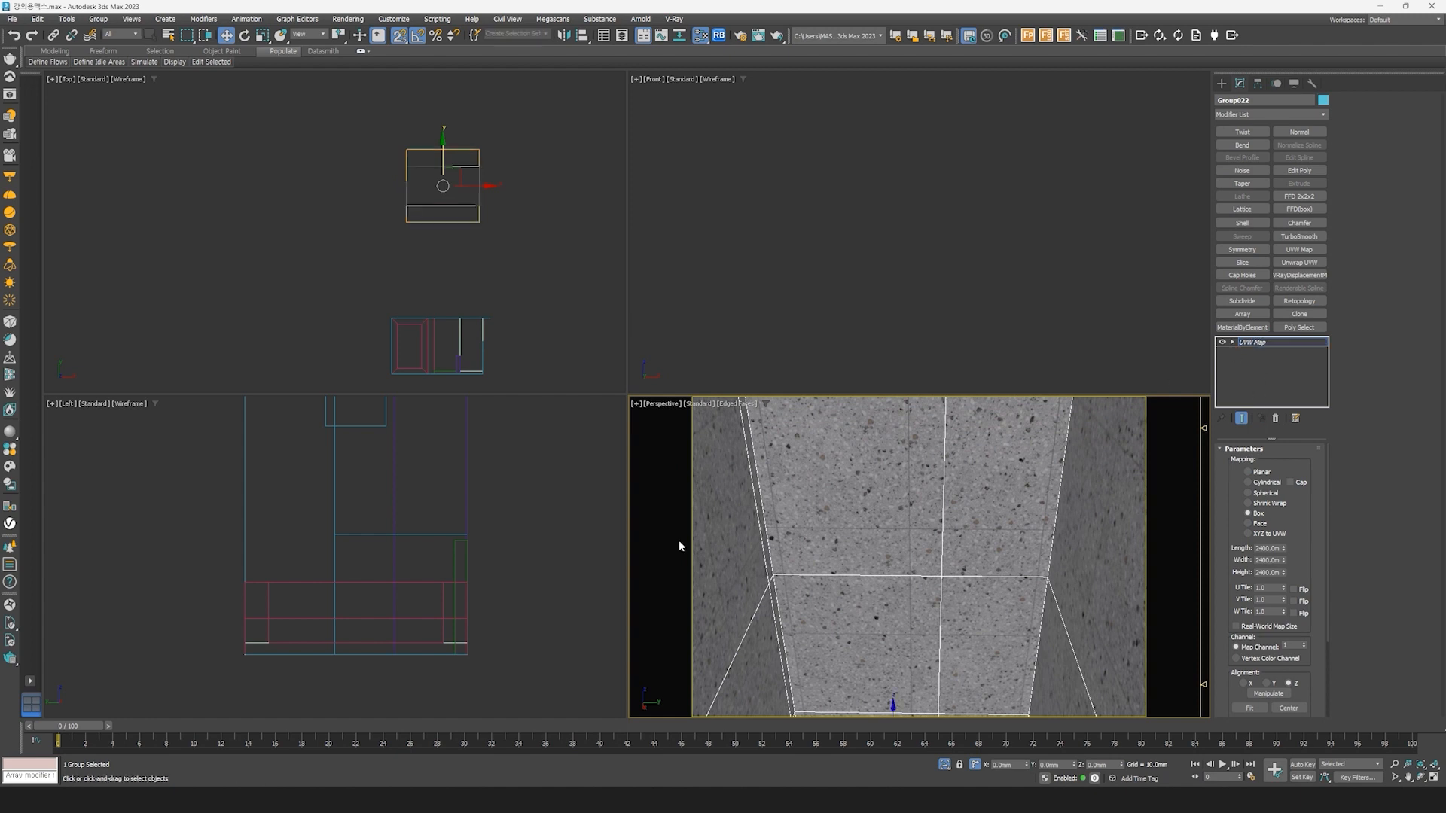
{"action": "left_click", "coordinate": [489, 599]}
{"action": "key", "text": "z"}
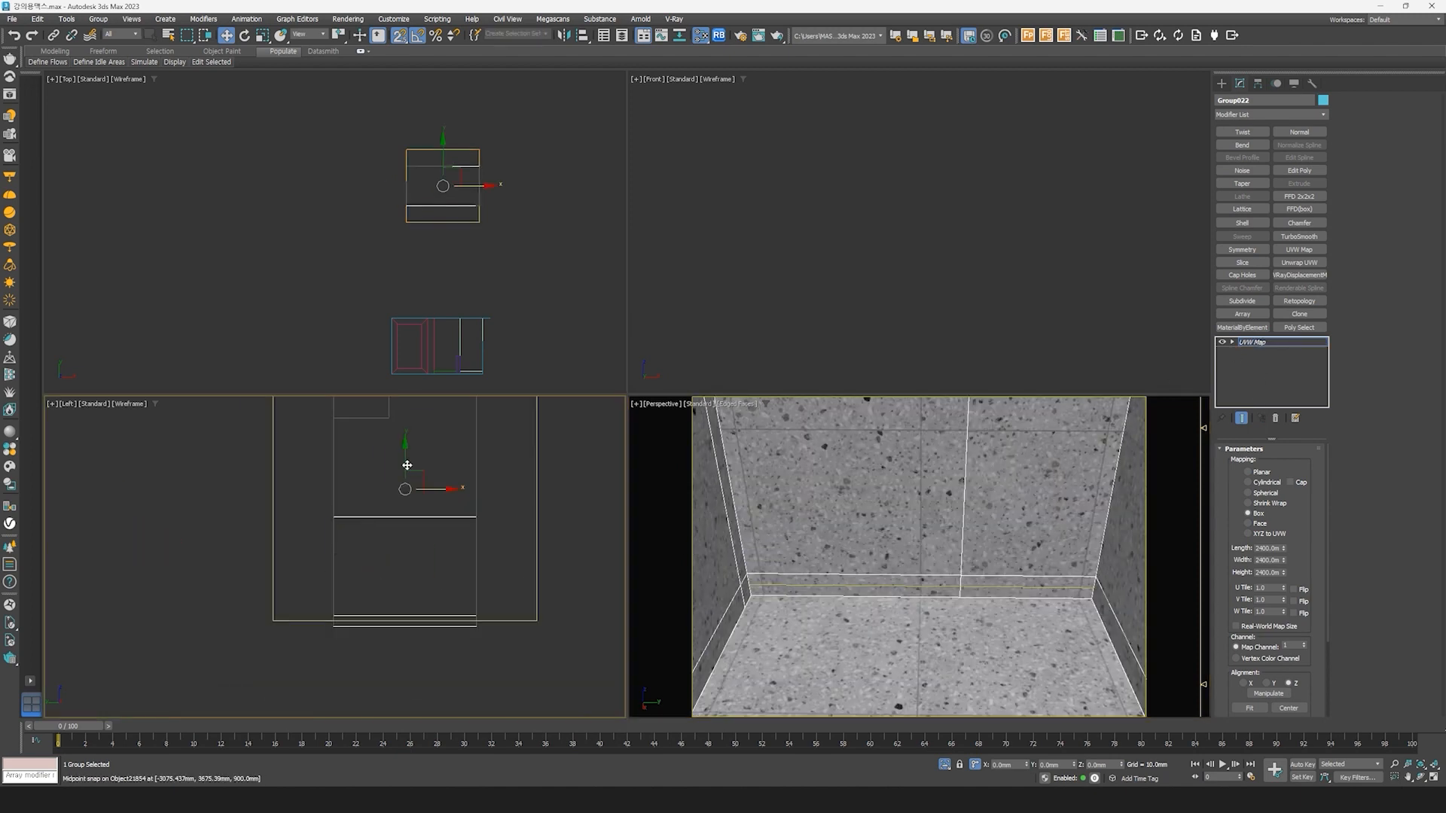
{"action": "key", "text": "space"}
{"action": "left_click_drag", "start_coordinate": [405, 489], "coordinate": [476, 626]}
{"action": "key", "text": "space"}
Step: Offset the second bathroom's UVW Map gizmo 300 mm along Y to shift the wall tile joints, and leave the gizmo level
{"action": "middle_click_drag", "start_coordinate": [963, 639], "coordinate": [959, 676]}
{"action": "middle_click_drag", "start_coordinate": [855, 578], "coordinate": [859, 631]}
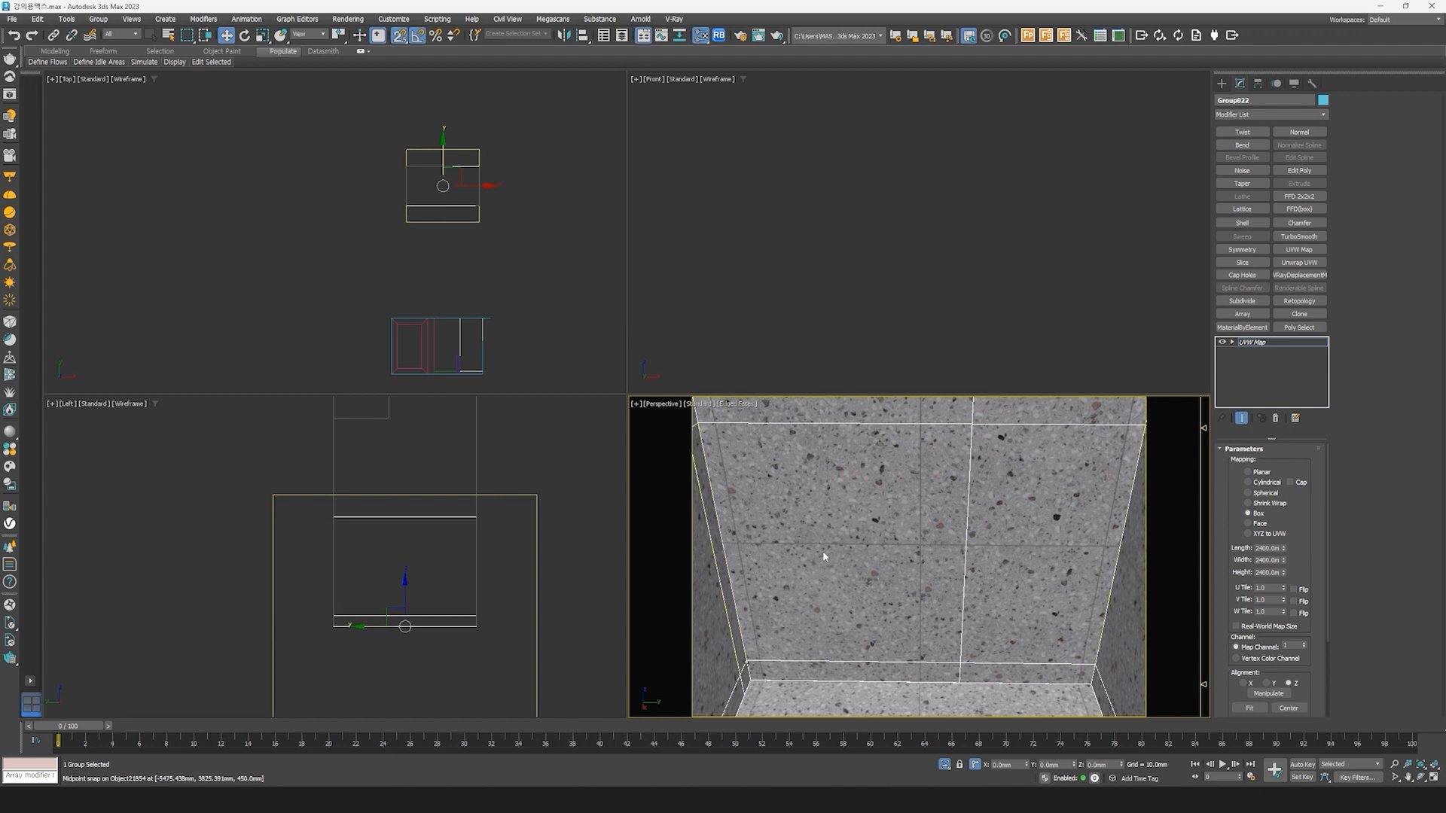
{"action": "middle_click", "coordinate": [516, 256]}
{"action": "key", "text": "z"}
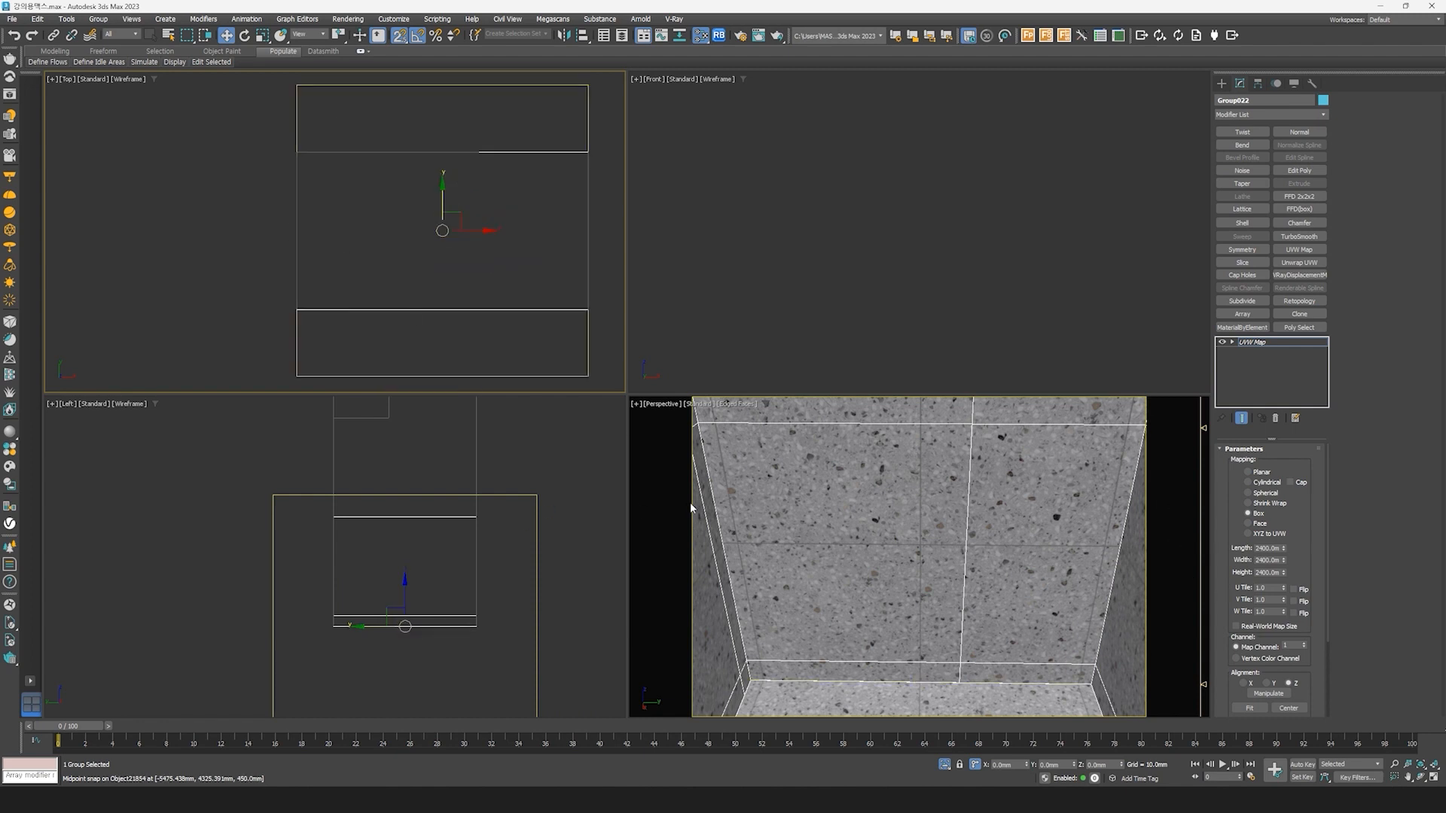
{"action": "middle_click_drag", "start_coordinate": [546, 313], "coordinate": [544, 334]}
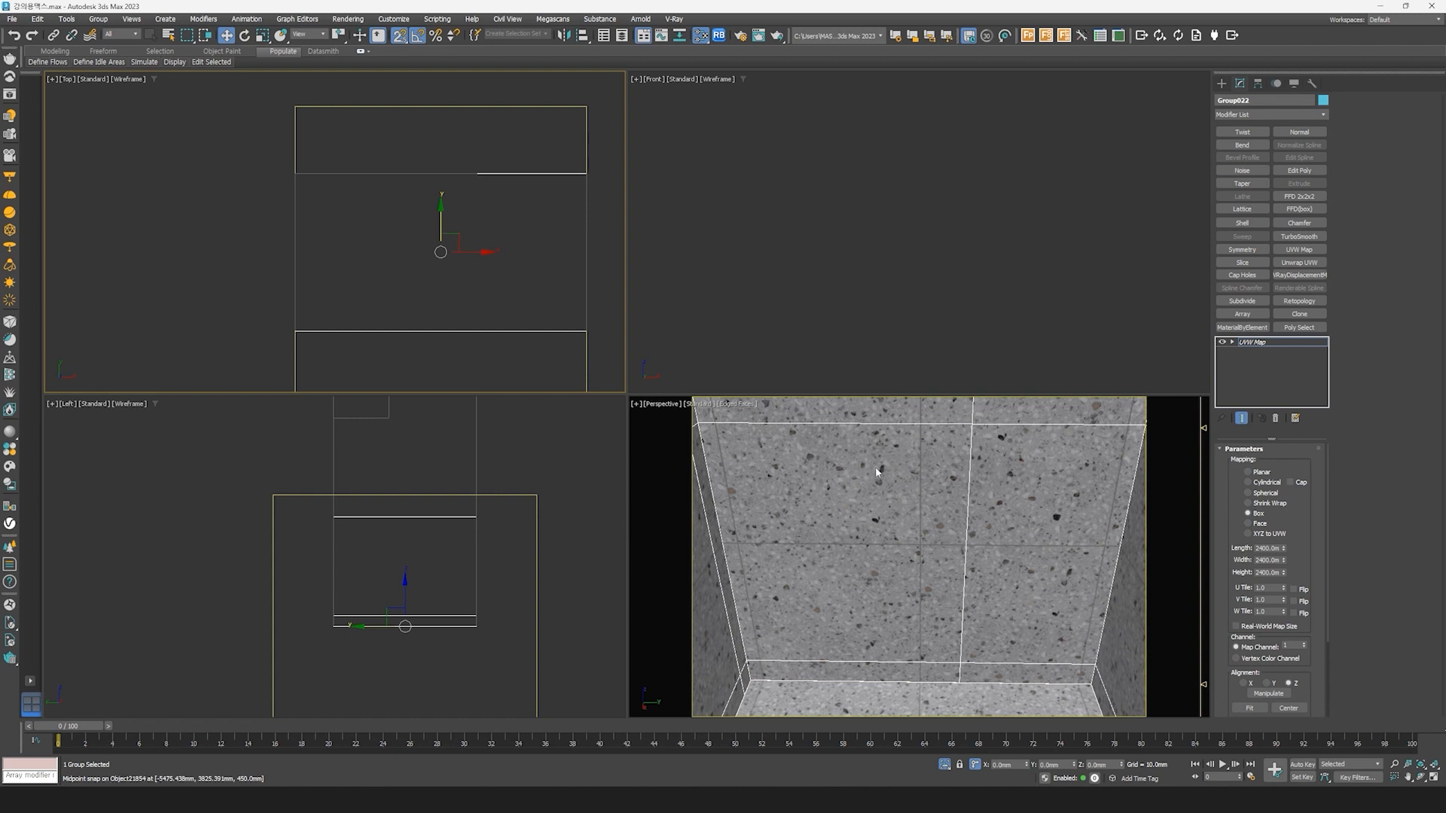
{"action": "middle_click_drag", "start_coordinate": [444, 284], "coordinate": [440, 297]}
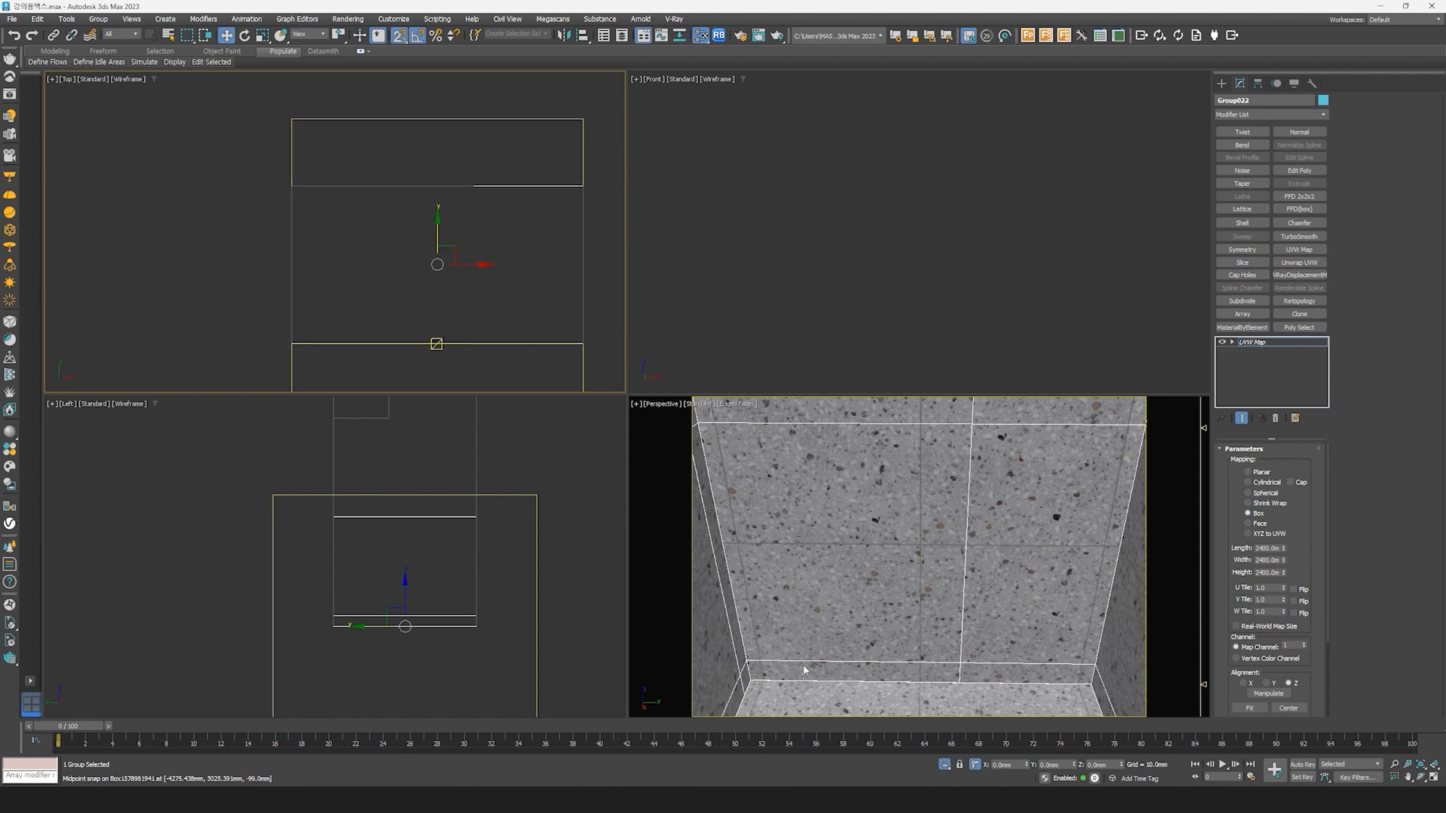
{"action": "left_click_drag", "start_coordinate": [1065, 765], "coordinate": [1018, 757]}
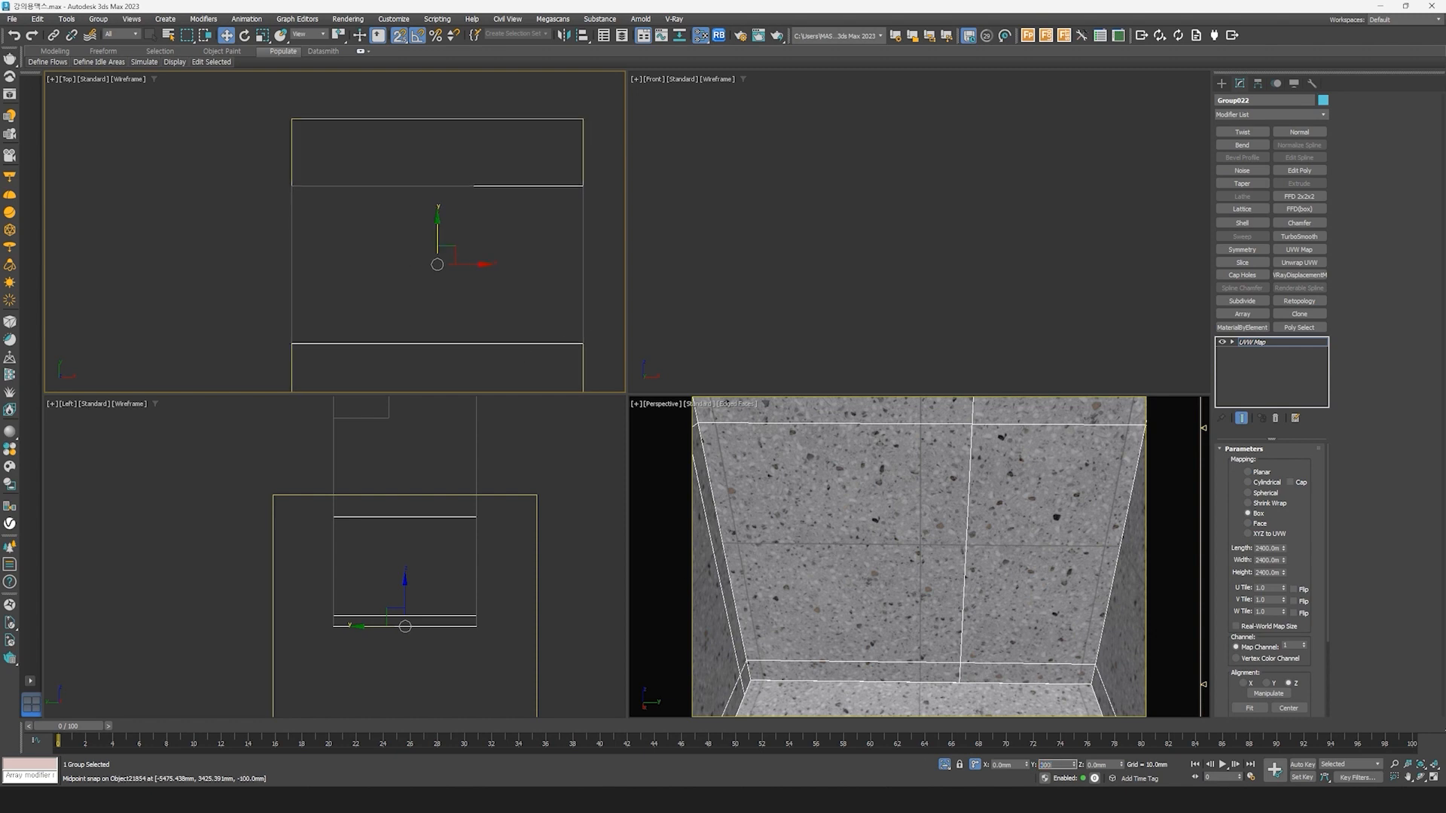
{"action": "key", "text": "Return"}
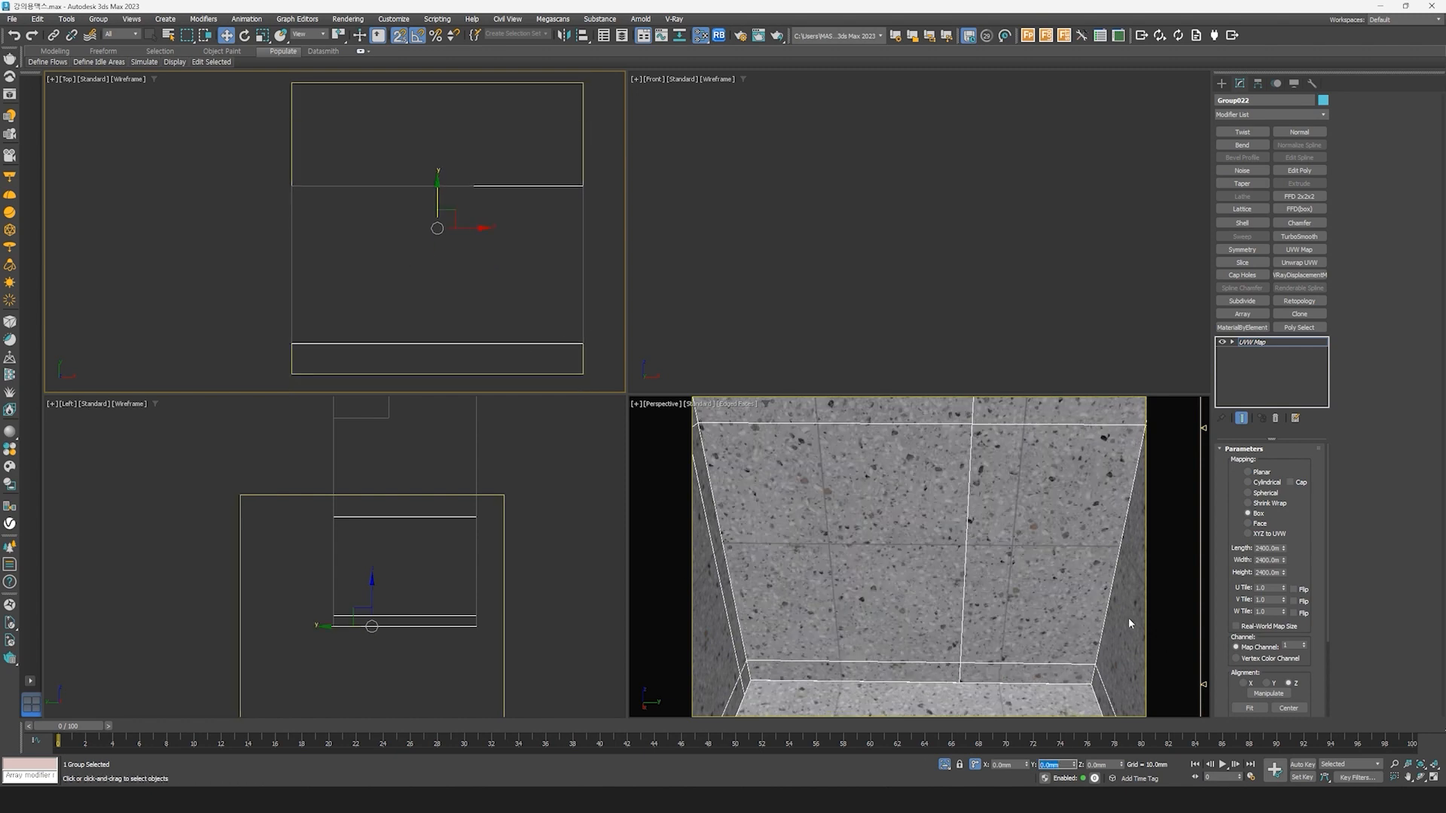
{"action": "scroll", "coordinate": [876, 520], "scroll_direction": "down", "scroll_amount": 3}
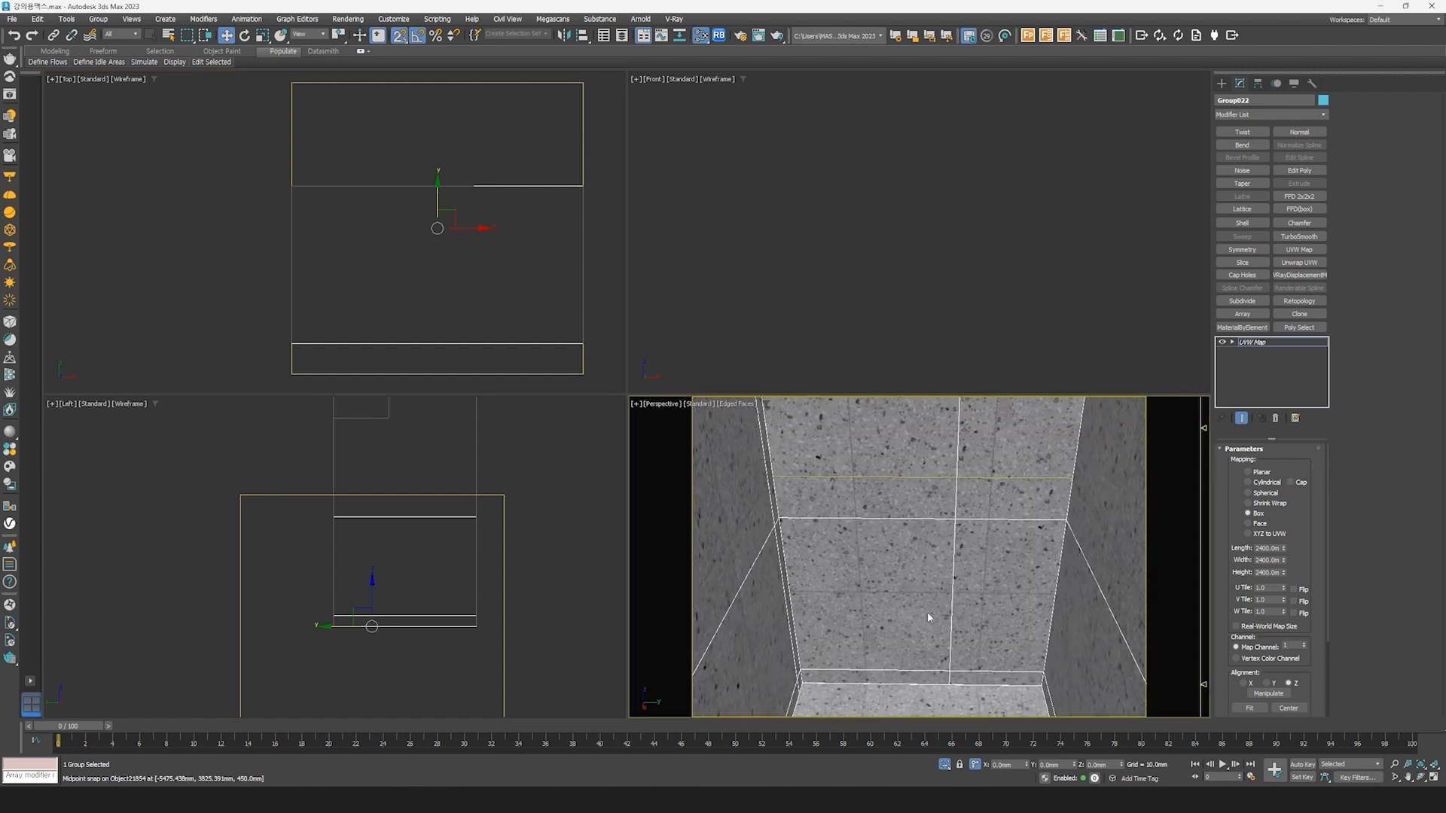
{"action": "middle_click_drag", "start_coordinate": [941, 569], "coordinate": [1027, 521], "text": "alt"}
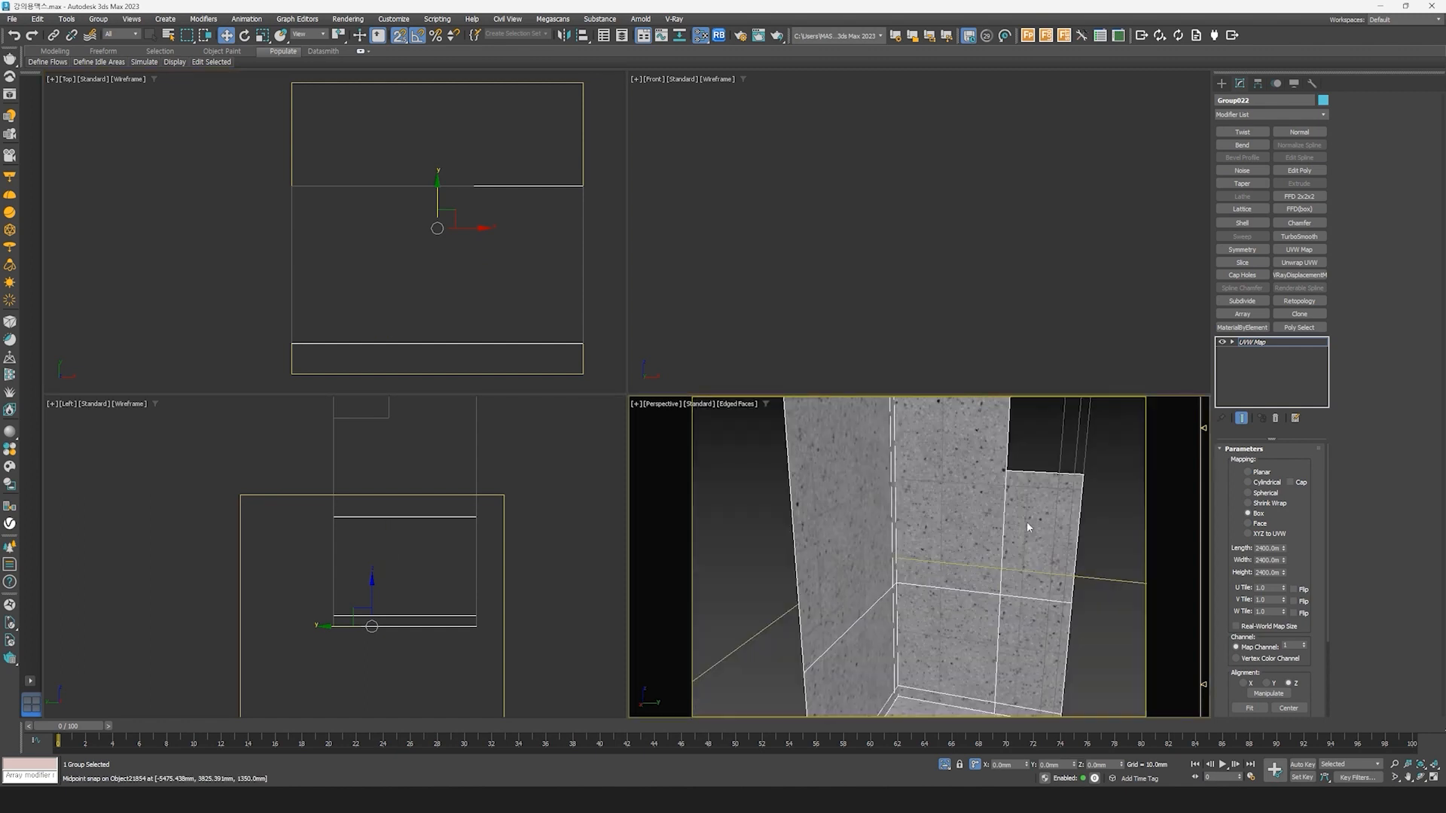
{"action": "left_click", "coordinate": [1252, 342]}
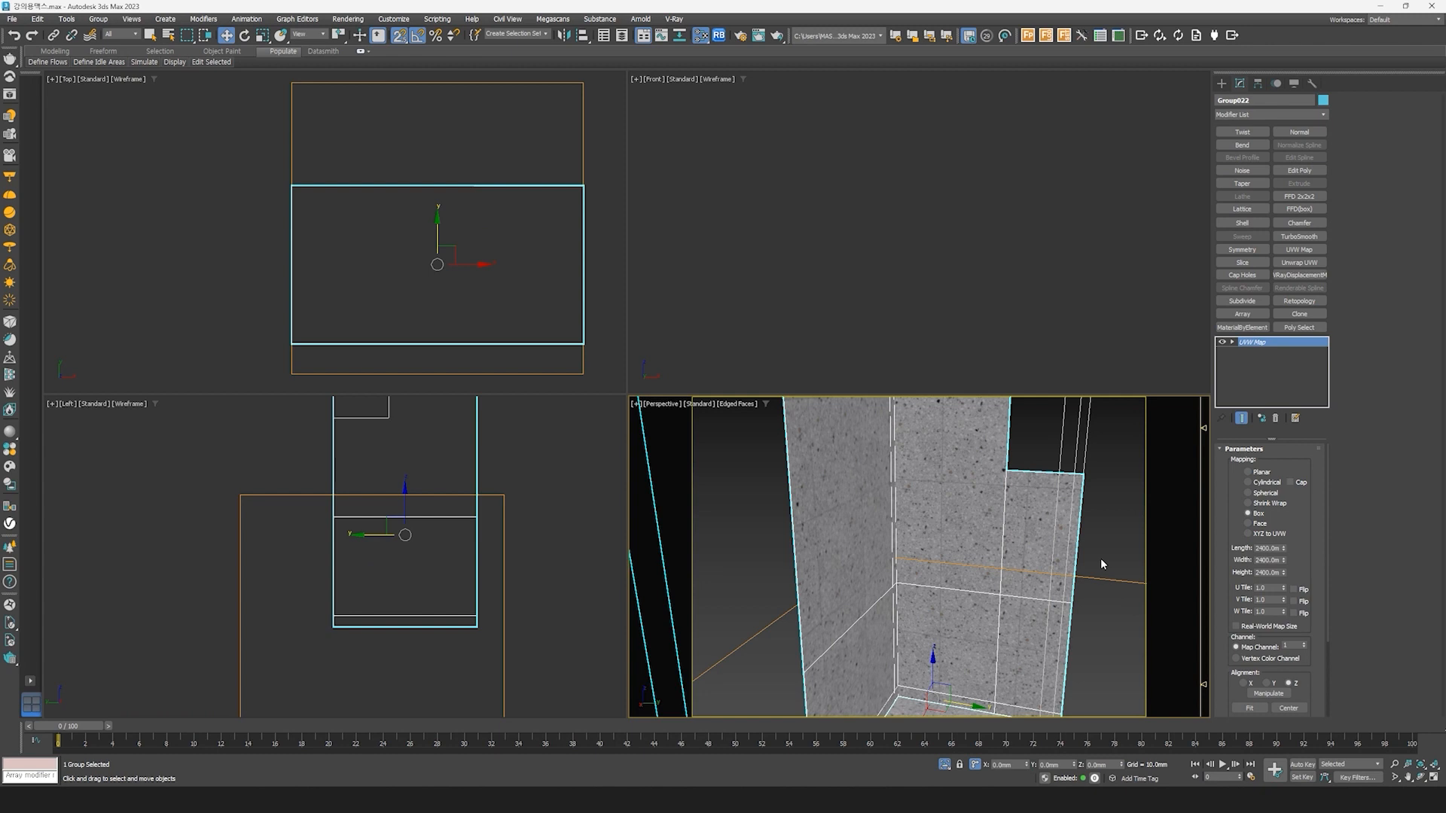
Step: Clear the selection and end isolation to show the whole apartment model
{"action": "scroll", "coordinate": [335, 259], "scroll_direction": "down", "scroll_amount": 8}
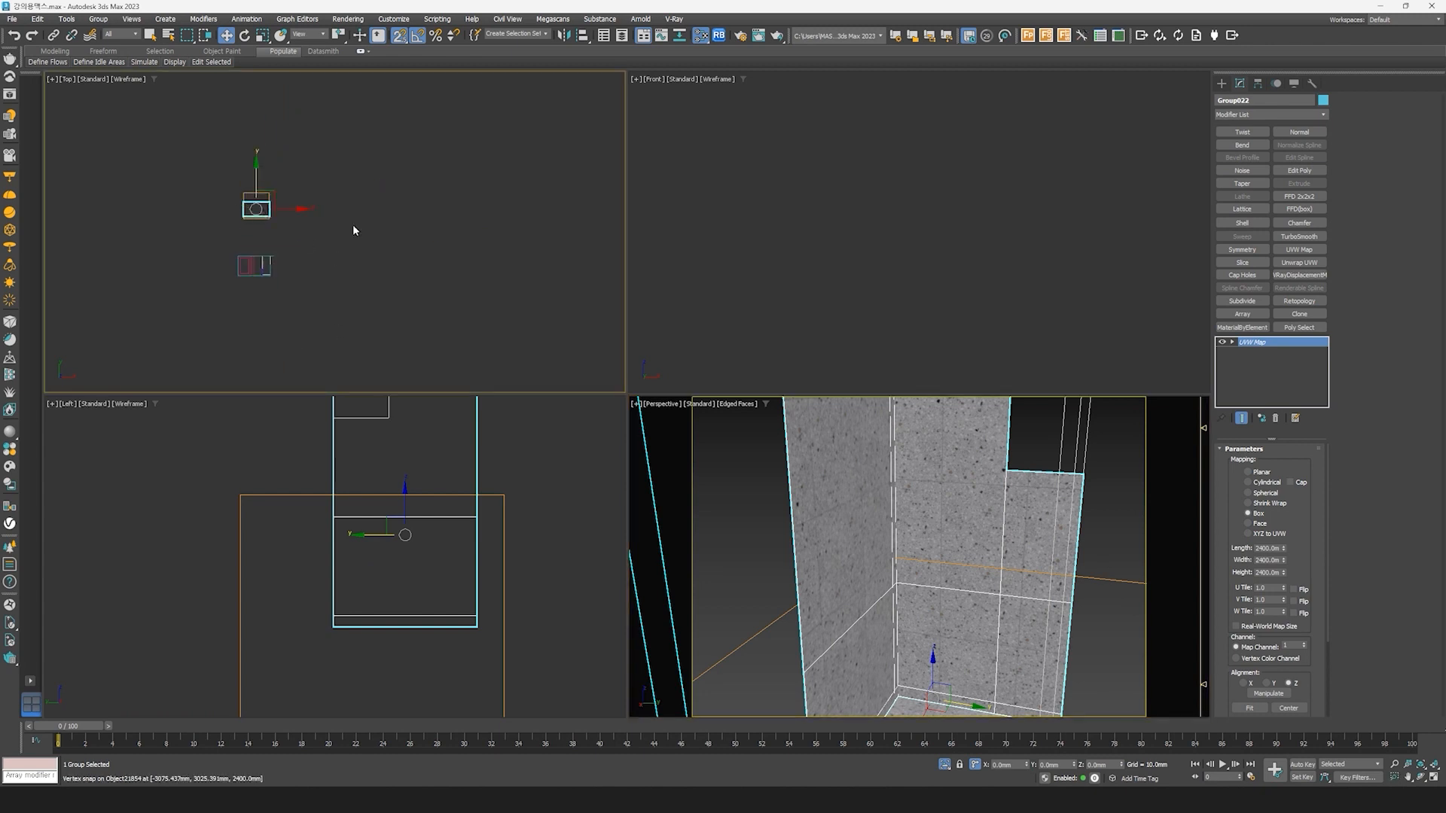
{"action": "left_click", "coordinate": [439, 282]}
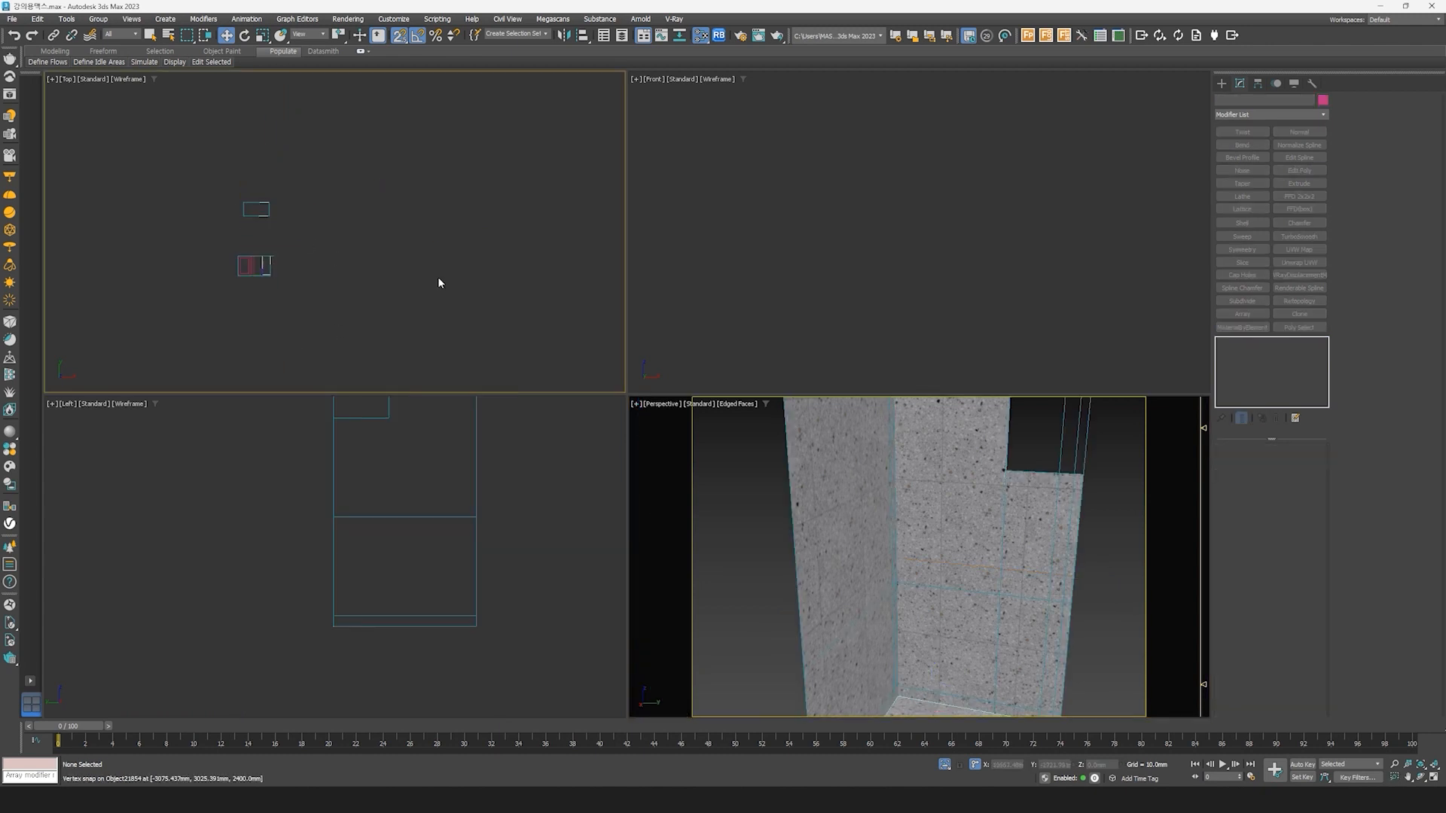
{"action": "left_click", "coordinate": [944, 764]}
{"action": "scroll", "coordinate": [948, 606], "scroll_direction": "down", "scroll_amount": 6}
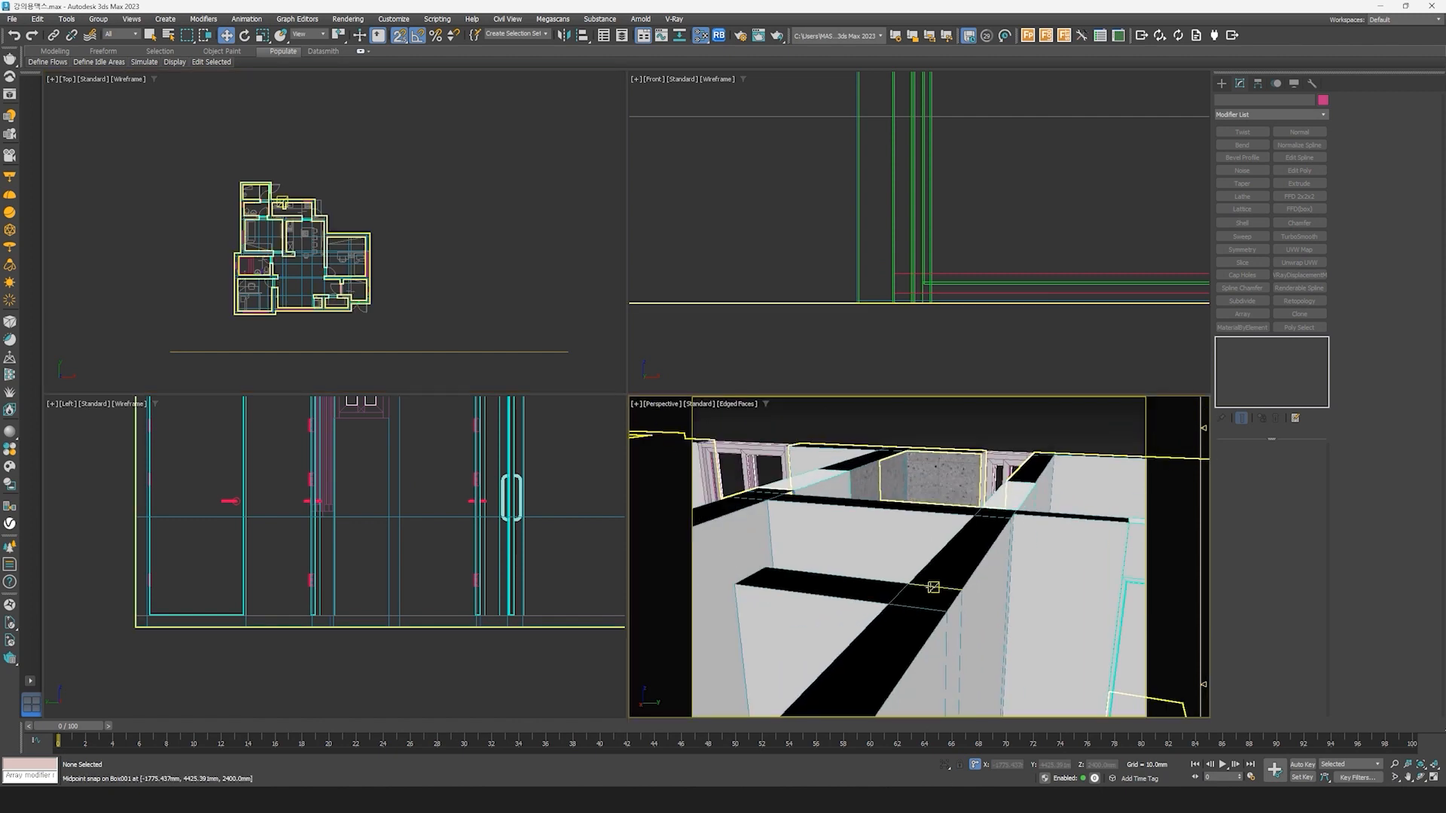
Step: Select the wall surface object beside the sink and cooktop in the kitchen
{"action": "middle_click_drag", "start_coordinate": [933, 587], "coordinate": [969, 602], "text": "alt"}
{"action": "middle_click_drag", "start_coordinate": [888, 629], "coordinate": [1043, 610], "text": "alt"}
{"action": "middle_click_drag", "start_coordinate": [950, 519], "coordinate": [658, 513]}
{"action": "middle_click_drag", "start_coordinate": [896, 557], "coordinate": [966, 514], "text": "alt"}
{"action": "left_click", "coordinate": [965, 513]}
{"action": "scroll", "coordinate": [925, 526], "scroll_direction": "up", "scroll_amount": 3}
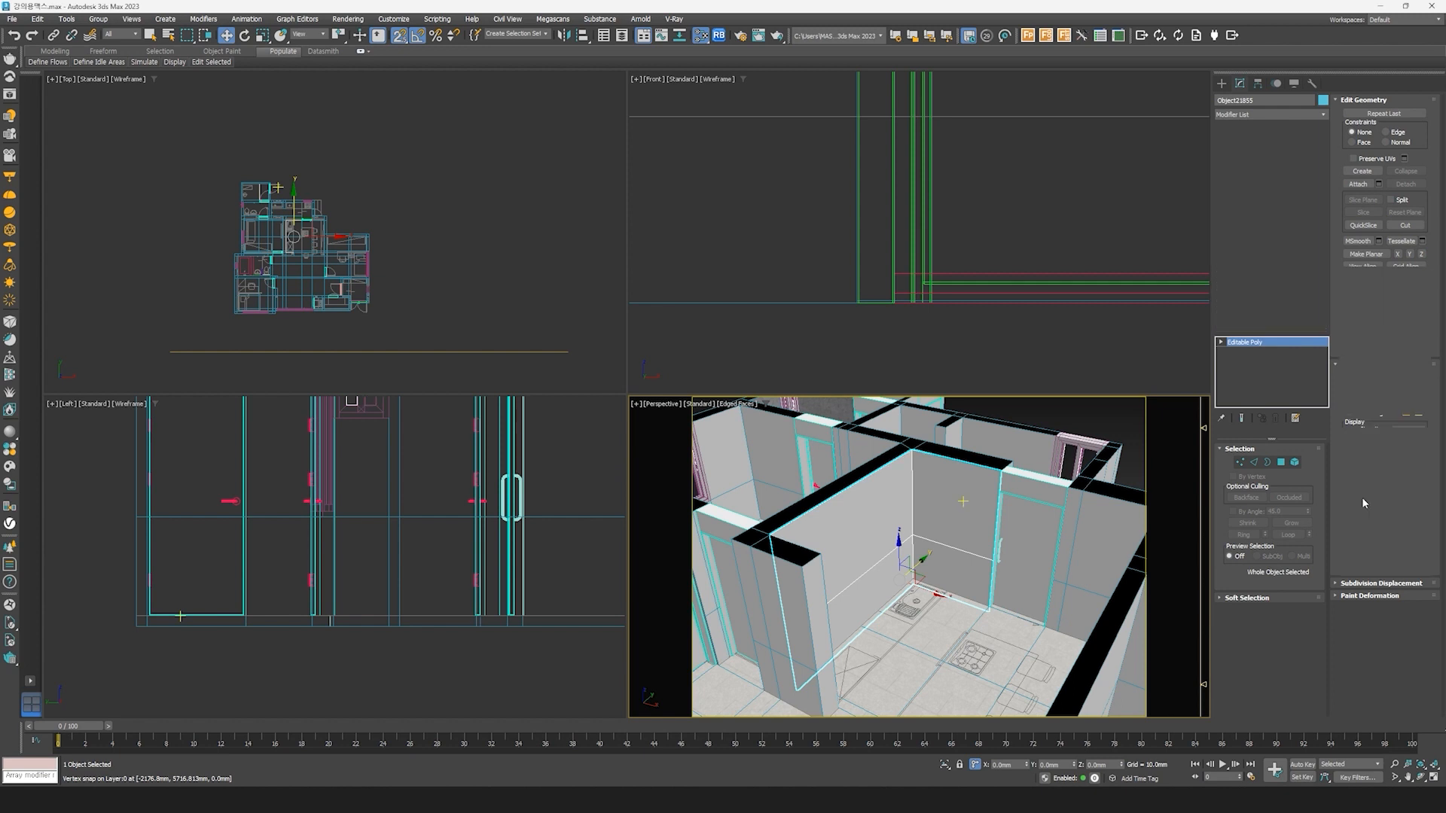
Step: Duplicate the upper, lighter tile VRayMtl node tree, including its Bitmap and both Color Correction maps, into an empty area of the node view
{"action": "key", "text": "m"}
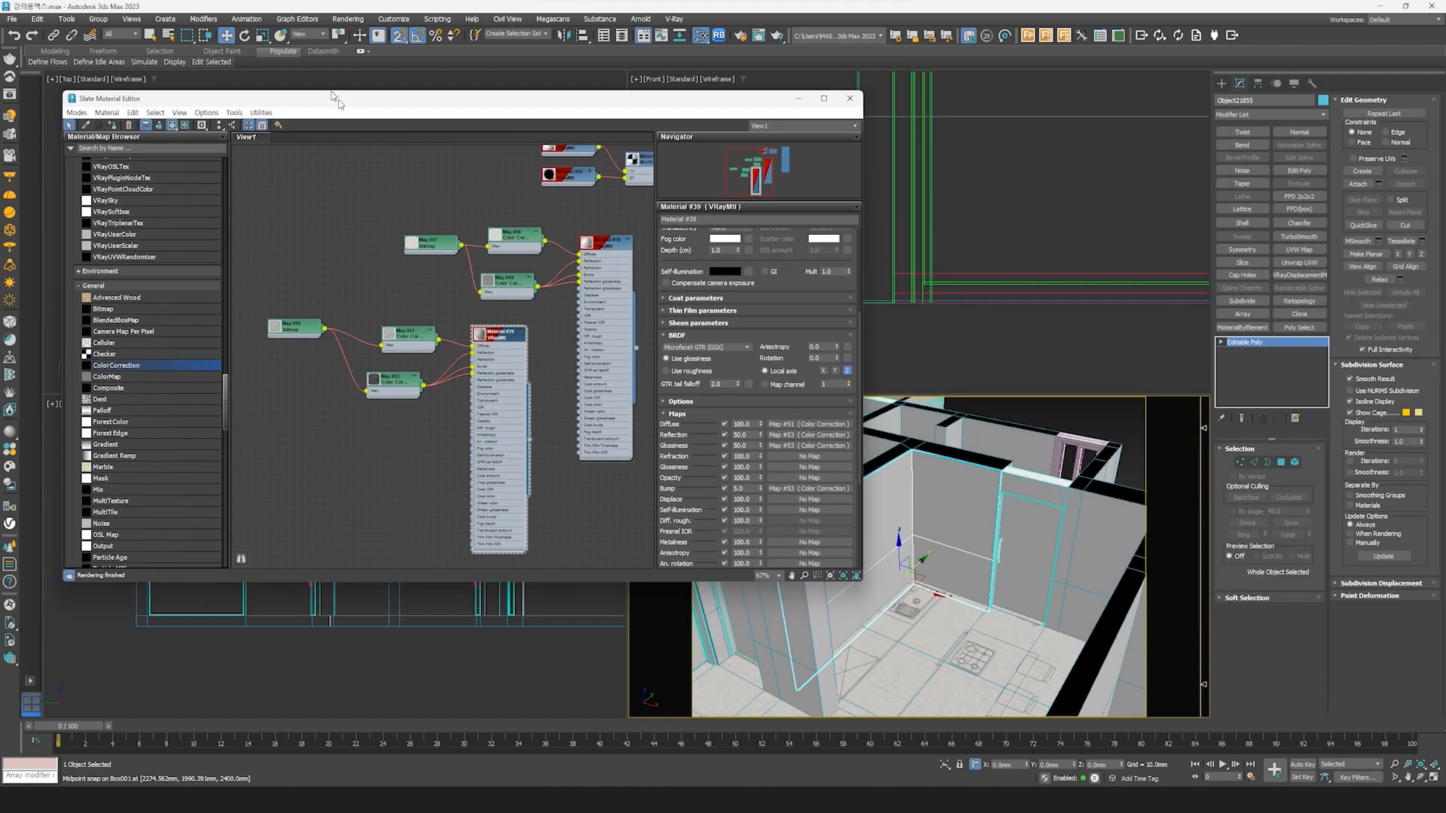
{"action": "scroll", "coordinate": [444, 290], "scroll_direction": "up", "scroll_amount": 2}
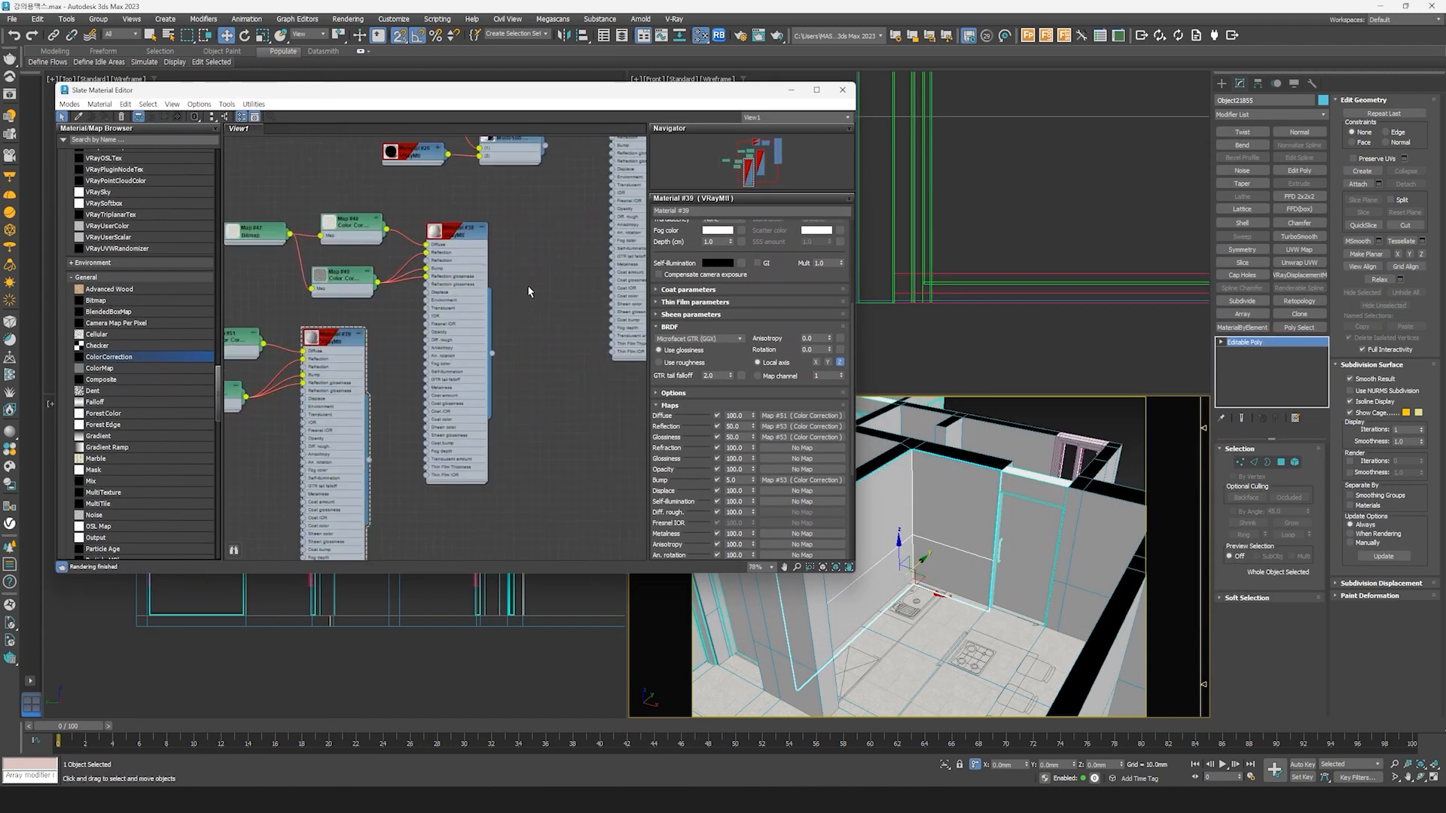
{"action": "left_click_drag", "start_coordinate": [521, 306], "coordinate": [232, 204]}
{"action": "scroll", "coordinate": [421, 233], "scroll_direction": "down", "scroll_amount": 2}
{"action": "middle_click_drag", "start_coordinate": [422, 234], "coordinate": [502, 212]}
{"action": "left_click_drag", "start_coordinate": [530, 215], "coordinate": [524, 207]}
{"action": "left_click_drag", "start_coordinate": [590, 266], "coordinate": [273, 174]}
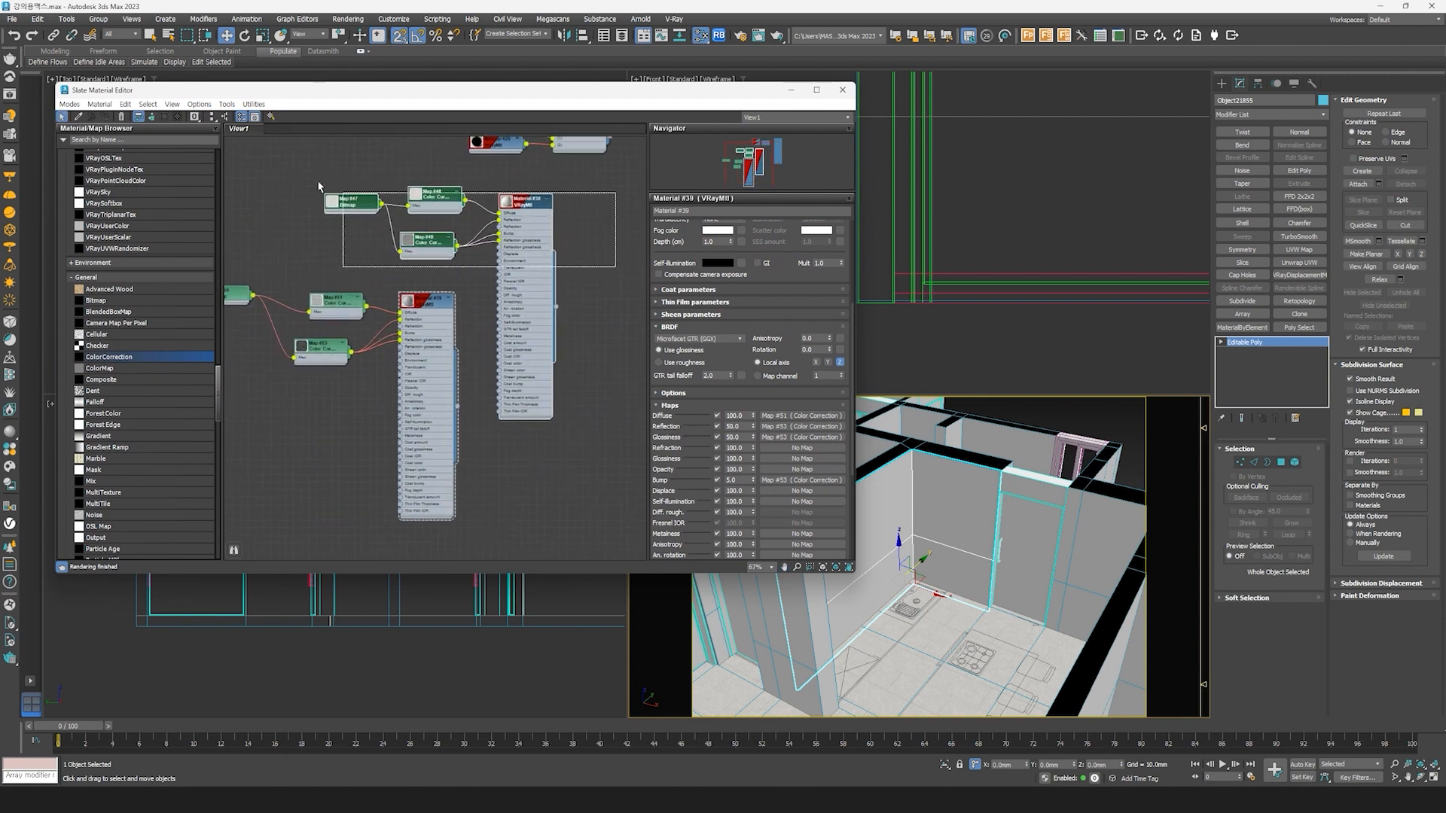
{"action": "scroll", "coordinate": [498, 232], "scroll_direction": "down", "scroll_amount": 3}
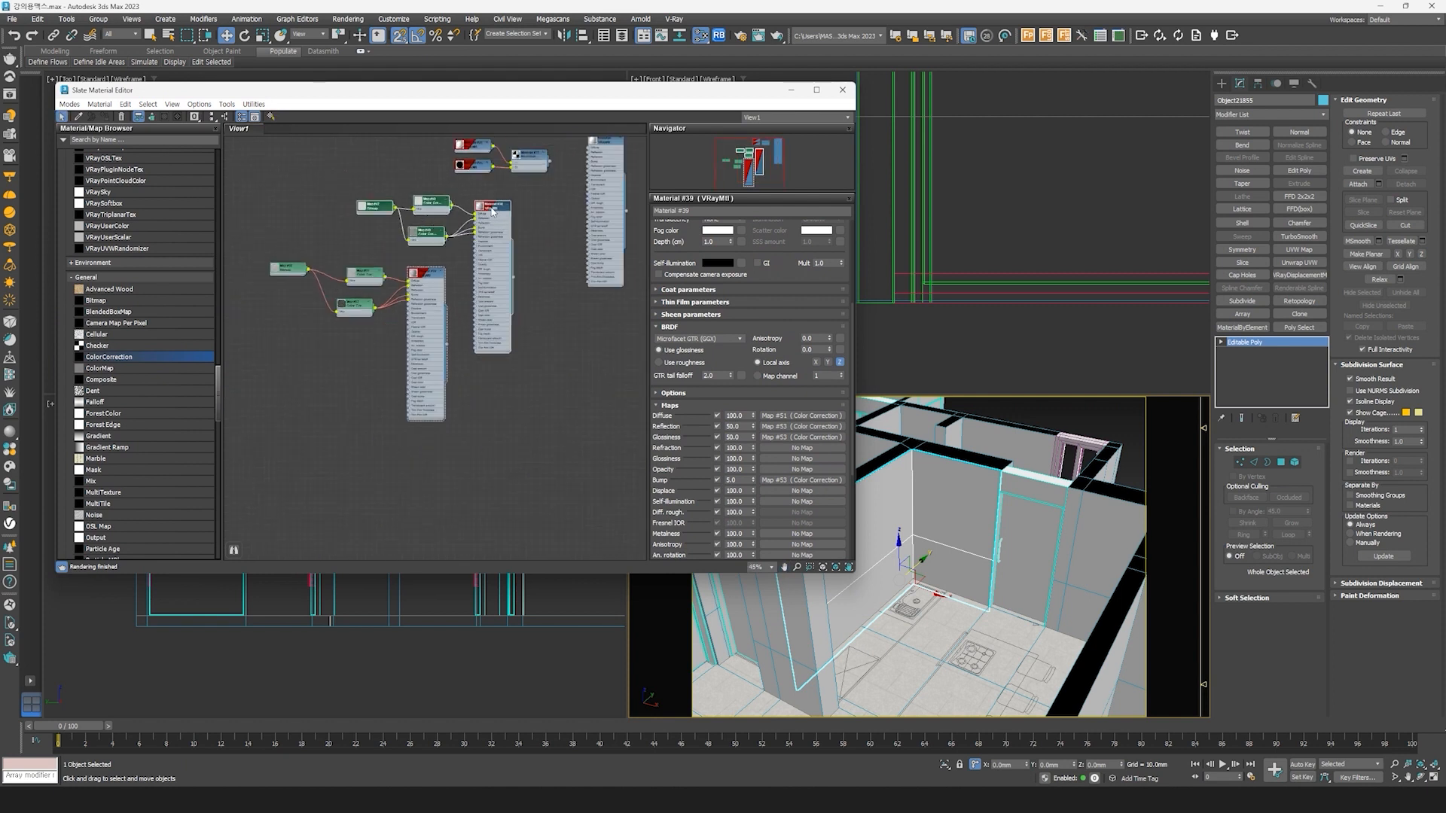
{"action": "left_click_drag", "start_coordinate": [493, 210], "coordinate": [619, 351], "text": "shift"}
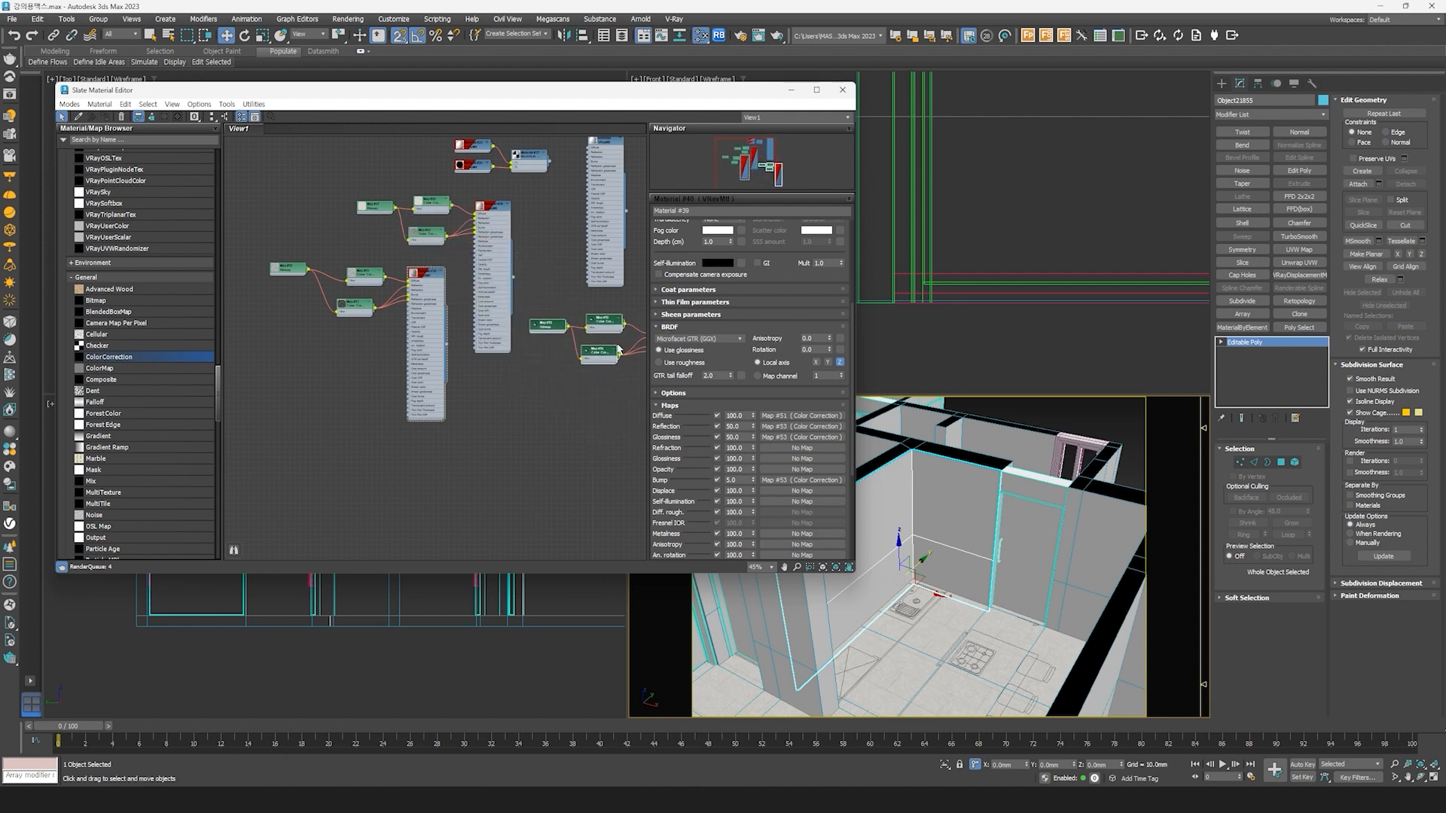
Step: Assign the copied VRayMtl tile material, Material #40, to the kitchen wall surface object
{"action": "middle_click_drag", "start_coordinate": [528, 401], "coordinate": [354, 389]}
{"action": "scroll", "coordinate": [454, 319], "scroll_direction": "up", "scroll_amount": 1}
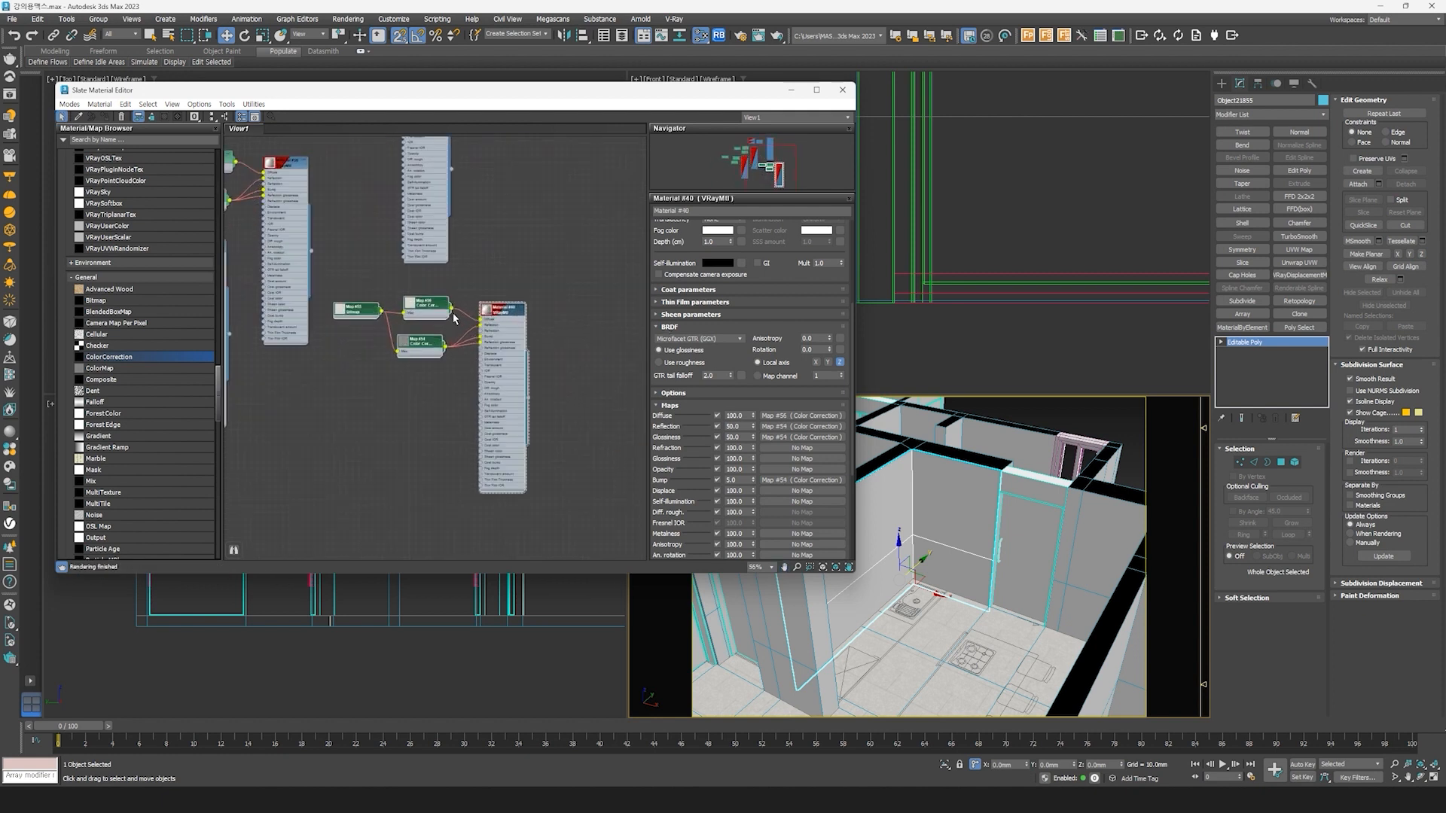
{"action": "scroll", "coordinate": [453, 319], "scroll_direction": "up", "scroll_amount": 2}
{"action": "left_click", "coordinate": [512, 306]}
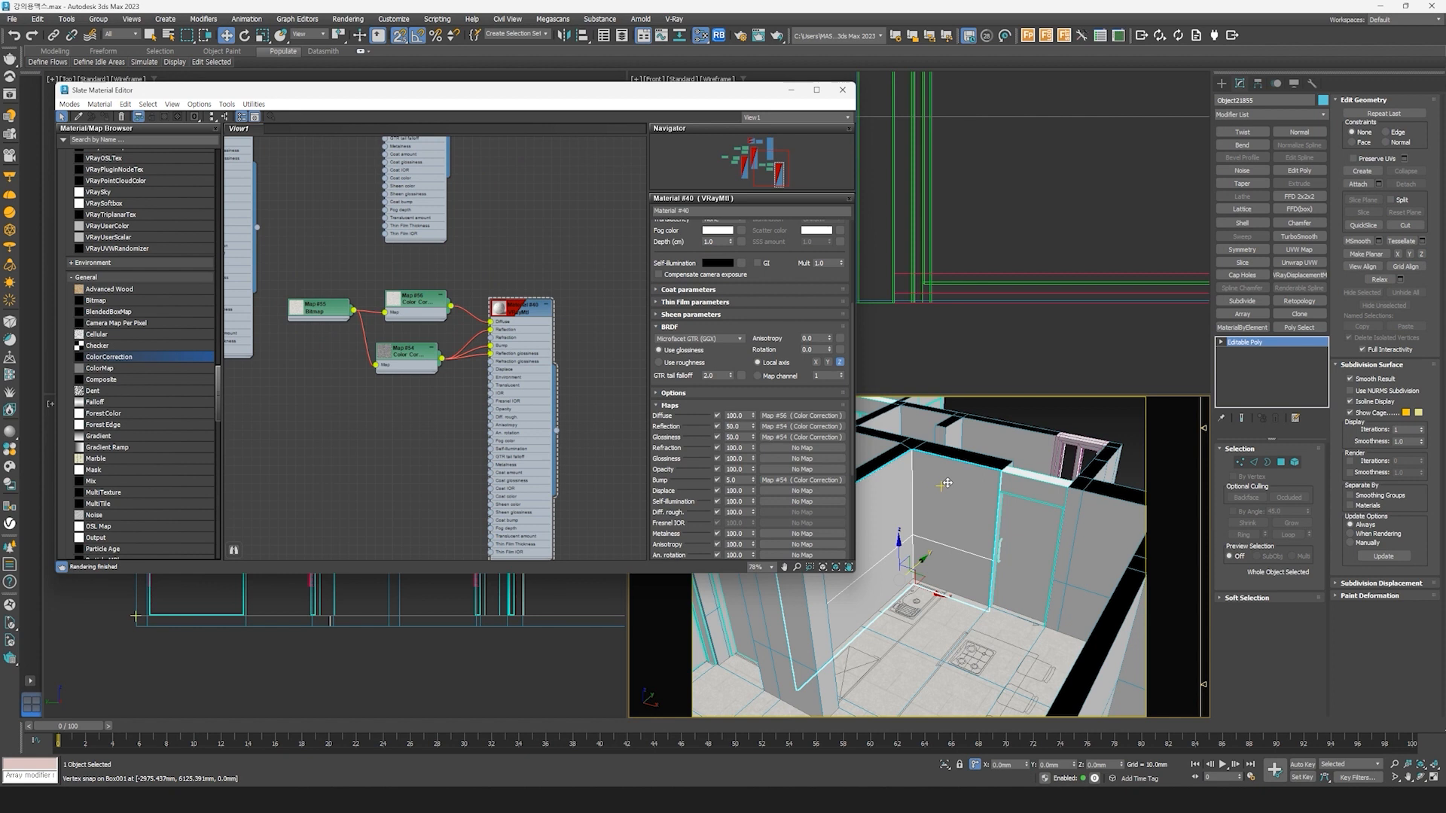
{"action": "left_click", "coordinate": [890, 502]}
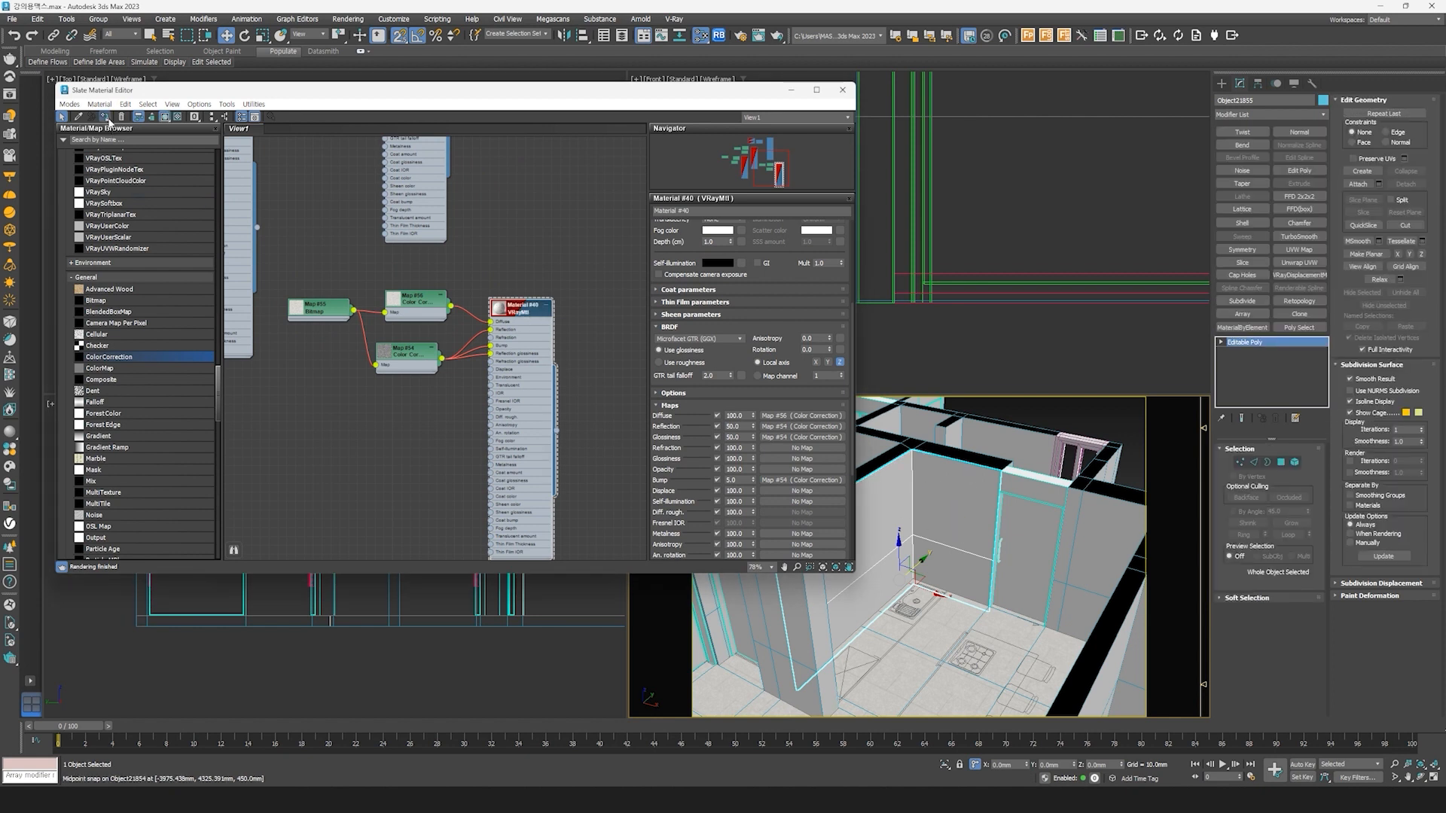
{"action": "left_click", "coordinate": [105, 116]}
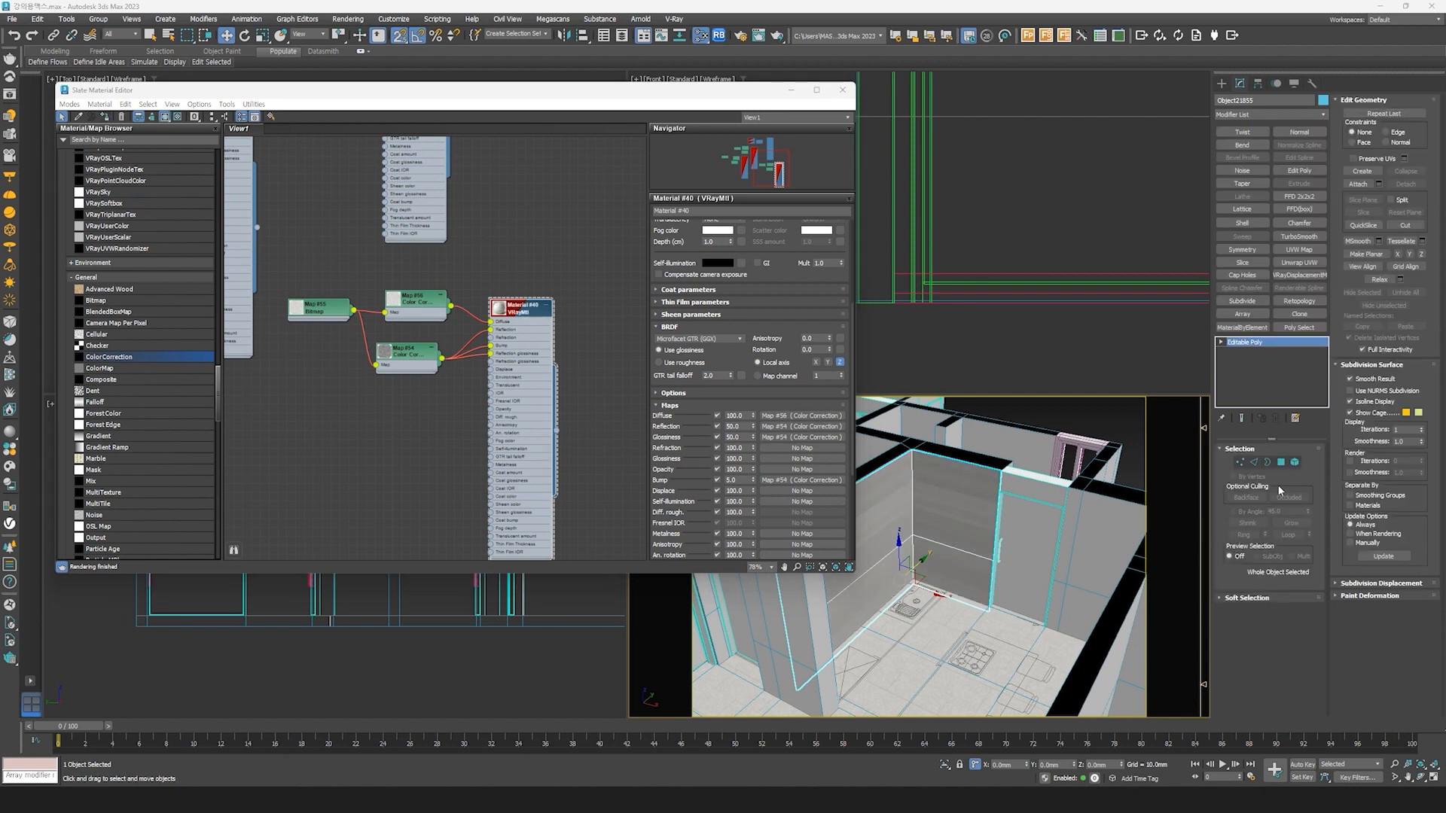
Step: Add a UVW Map modifier to the kitchen wall with Box mapping and length, width and height of 2400 mm
{"action": "left_click", "coordinate": [1298, 249]}
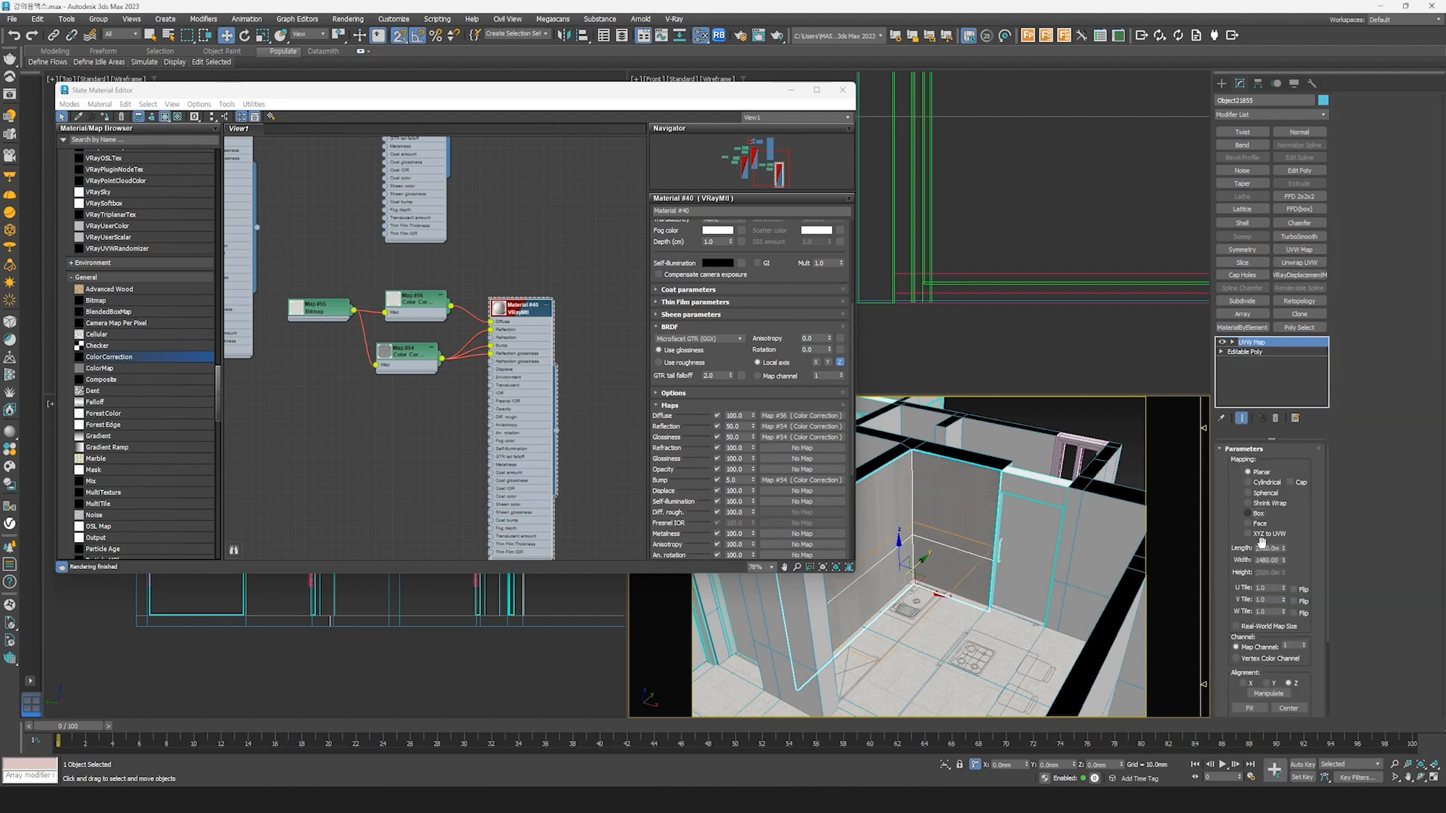
{"action": "left_click", "coordinate": [1251, 513]}
{"action": "type", "text": "2400"}
{"action": "key", "text": "Tab"}
{"action": "type", "text": "2400"}
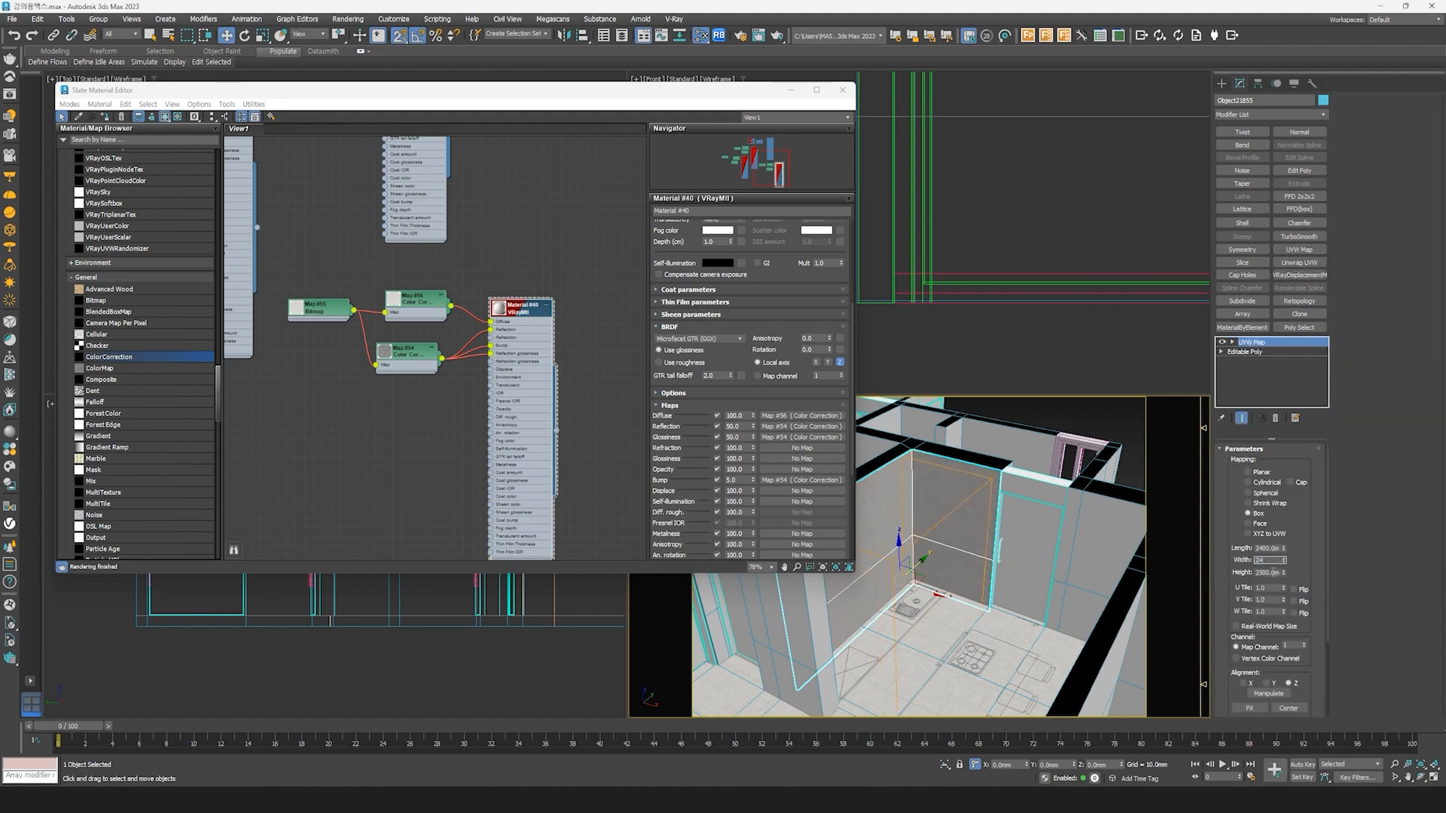
{"action": "key", "text": "Tab"}
{"action": "type", "text": "2400"}
{"action": "key", "text": "Return"}
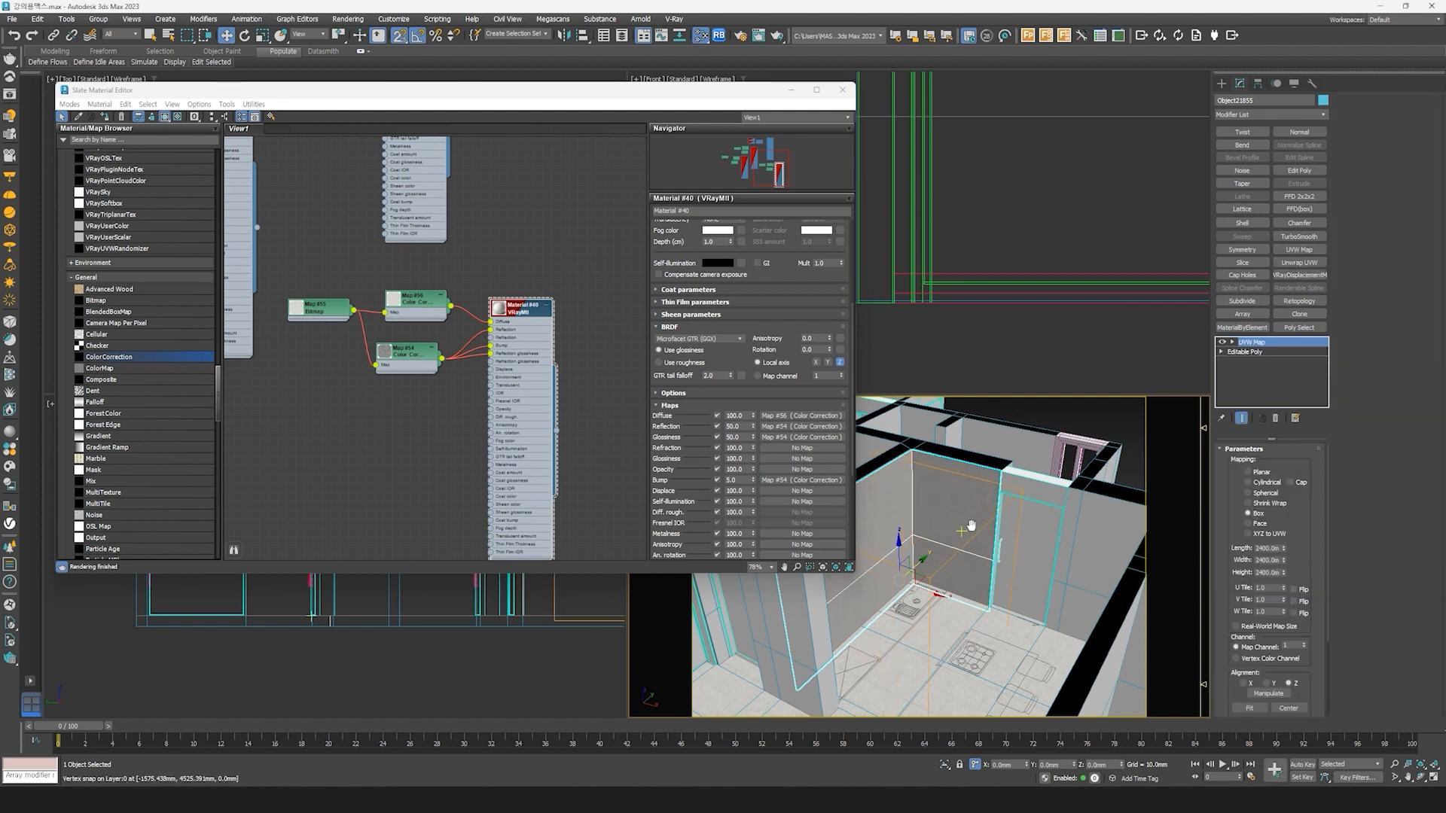
Step: Move the kitchen wall's UVW Map gizmo vertically to snap to floor level, and leave the gizmo level
{"action": "scroll", "coordinate": [971, 525], "scroll_direction": "up", "scroll_amount": 3}
{"action": "middle_click_drag", "start_coordinate": [974, 522], "coordinate": [992, 500], "text": "alt"}
{"action": "key", "text": "m"}
{"action": "scroll", "coordinate": [997, 520], "scroll_direction": "up", "scroll_amount": 3}
{"action": "middle_click_drag", "start_coordinate": [1043, 595], "coordinate": [1025, 547]}
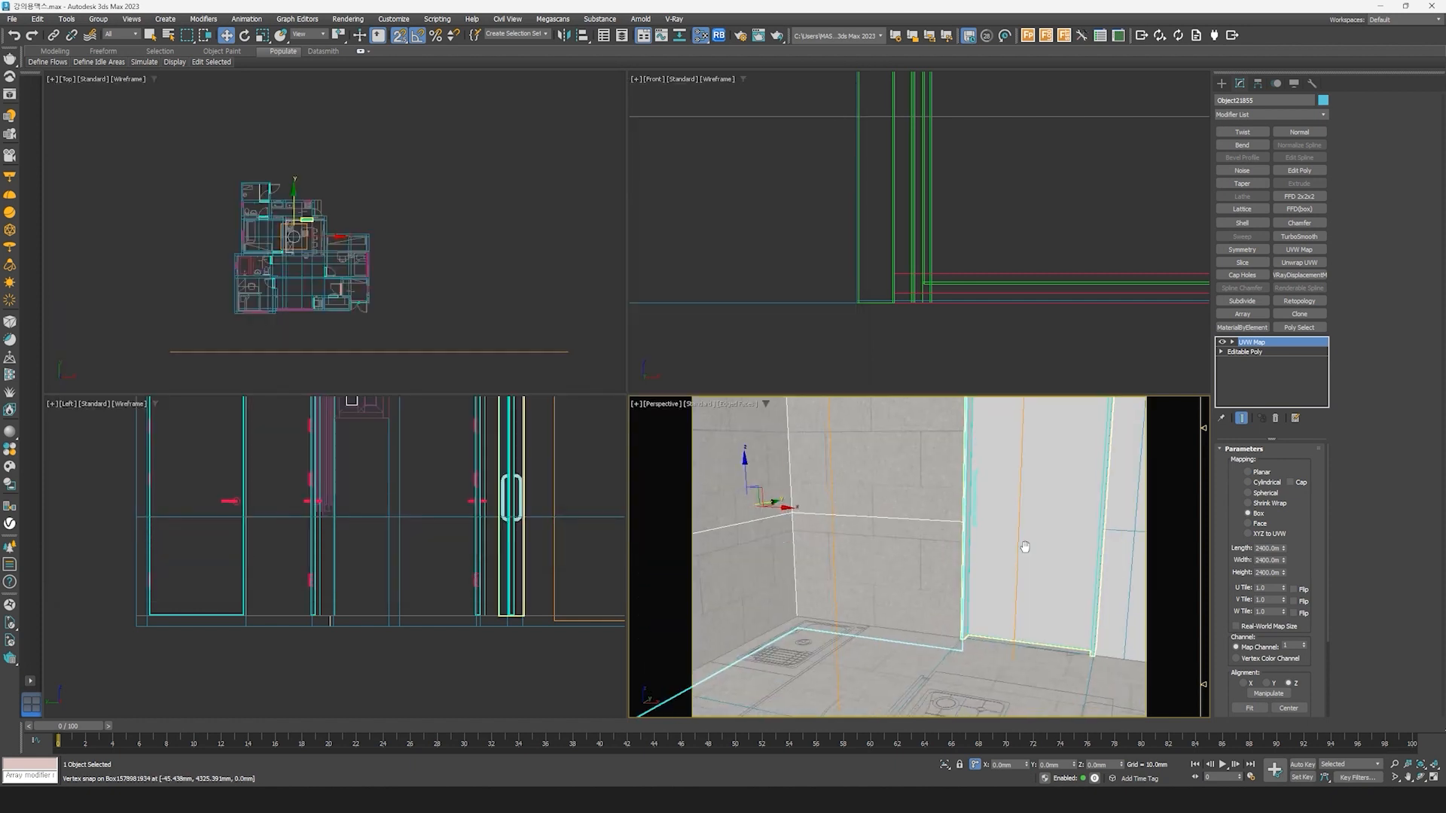
{"action": "scroll", "coordinate": [966, 596], "scroll_direction": "up", "scroll_amount": 2}
{"action": "scroll", "coordinate": [566, 556], "scroll_direction": "down", "scroll_amount": 2}
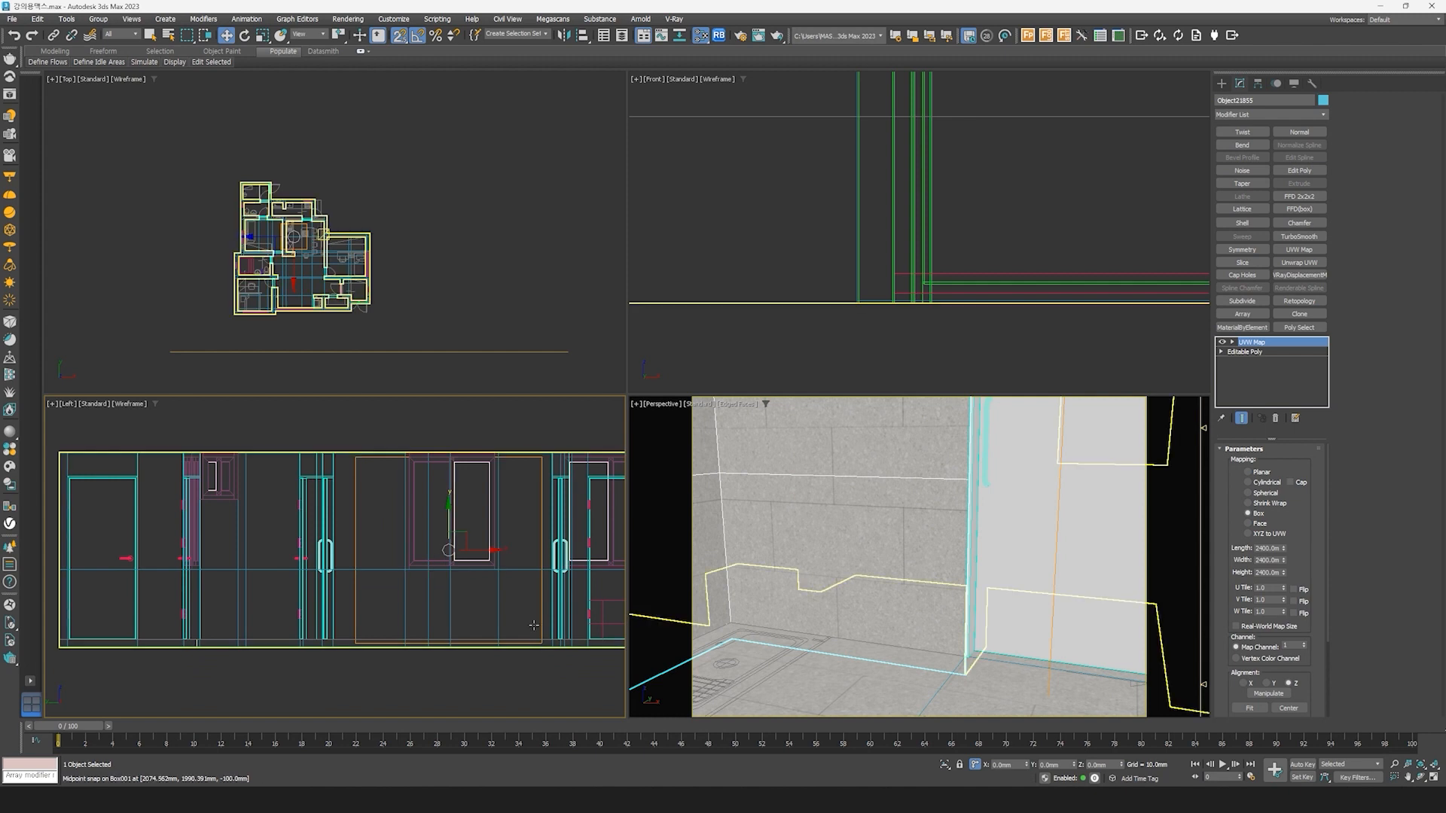
{"action": "scroll", "coordinate": [468, 619], "scroll_direction": "down", "scroll_amount": 2}
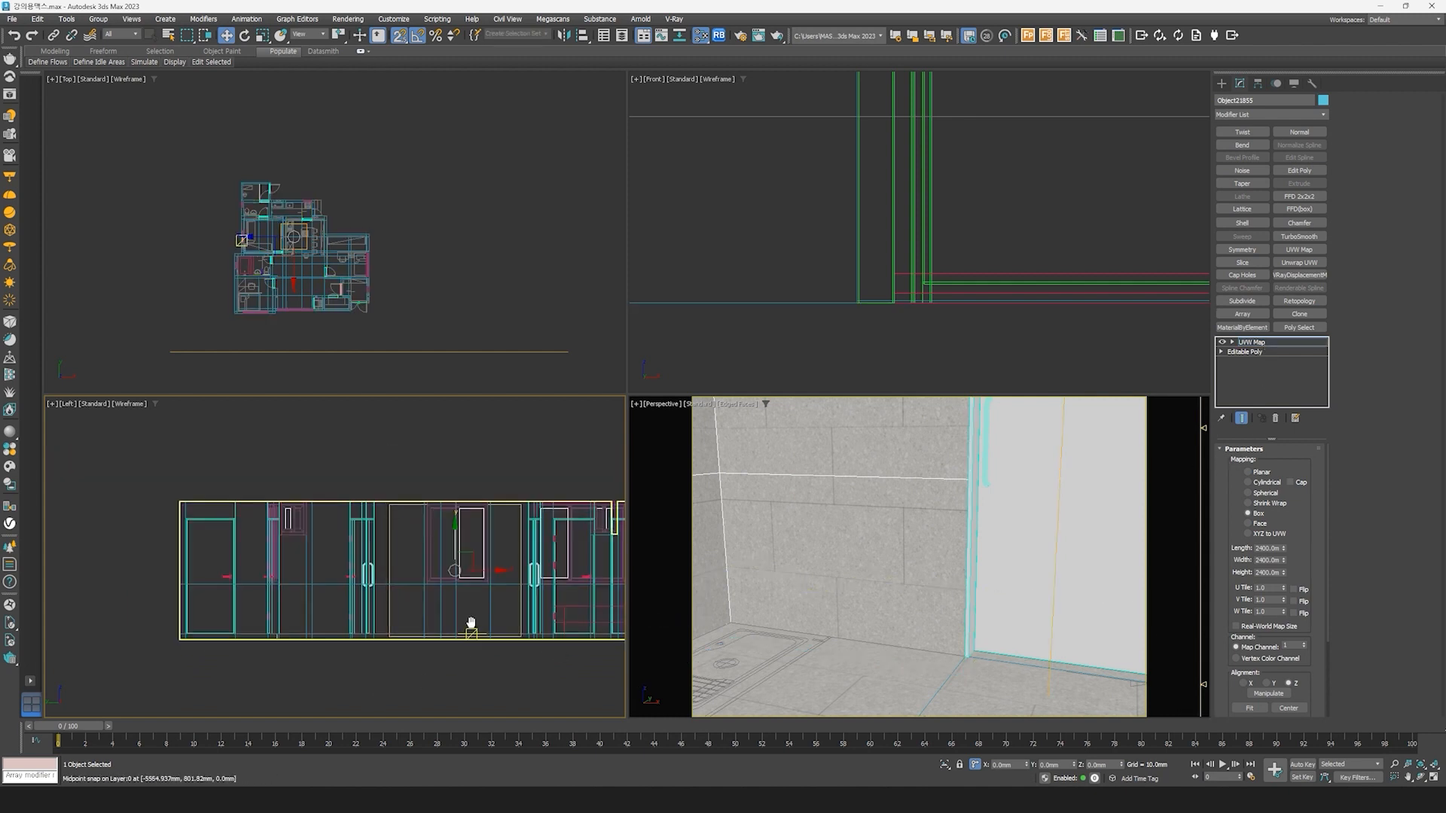
{"action": "scroll", "coordinate": [437, 497], "scroll_direction": "up", "scroll_amount": 4}
{"action": "left_click_drag", "start_coordinate": [441, 489], "coordinate": [390, 641]}
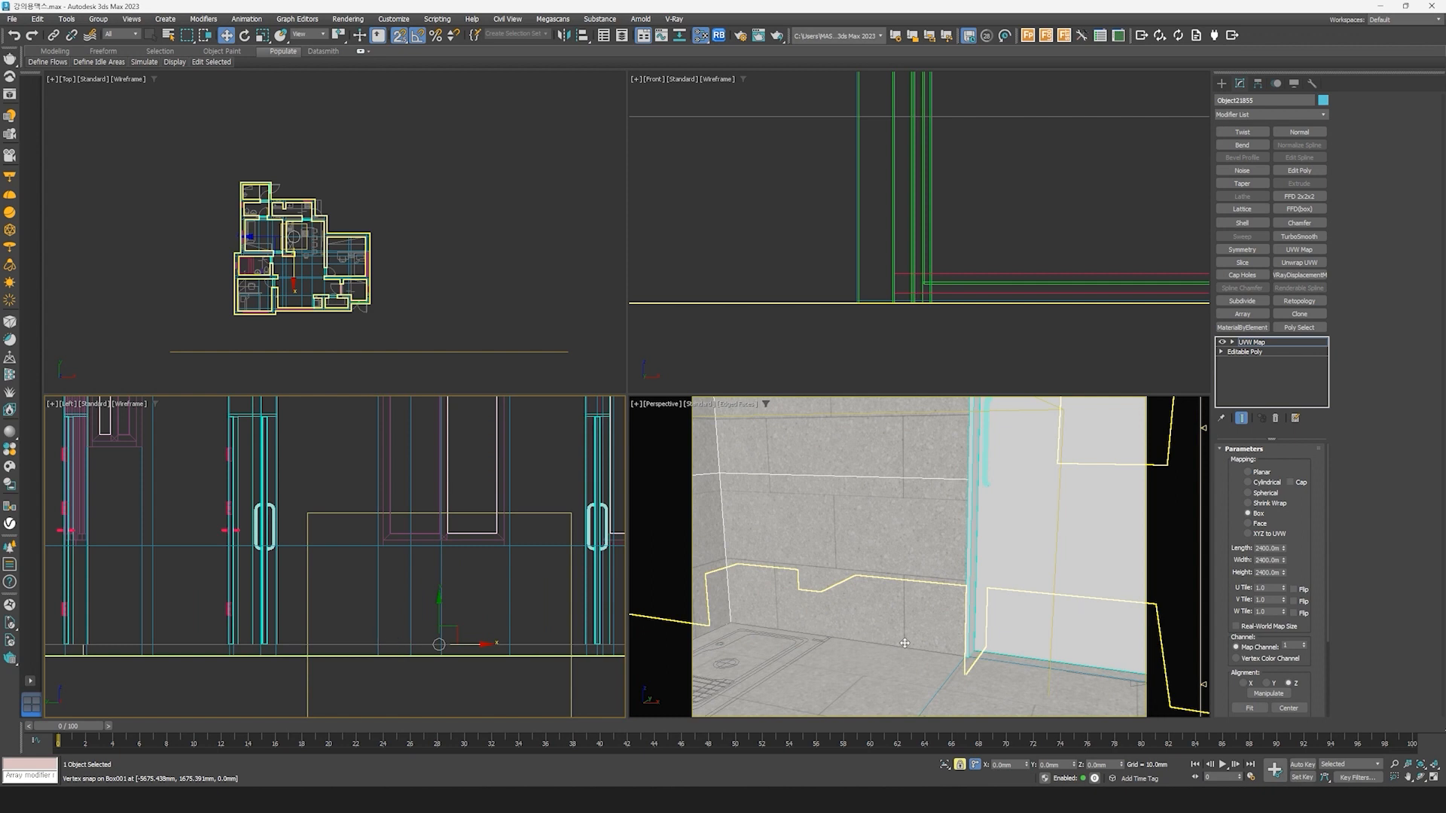
{"action": "scroll", "coordinate": [896, 625], "scroll_direction": "down", "scroll_amount": 3}
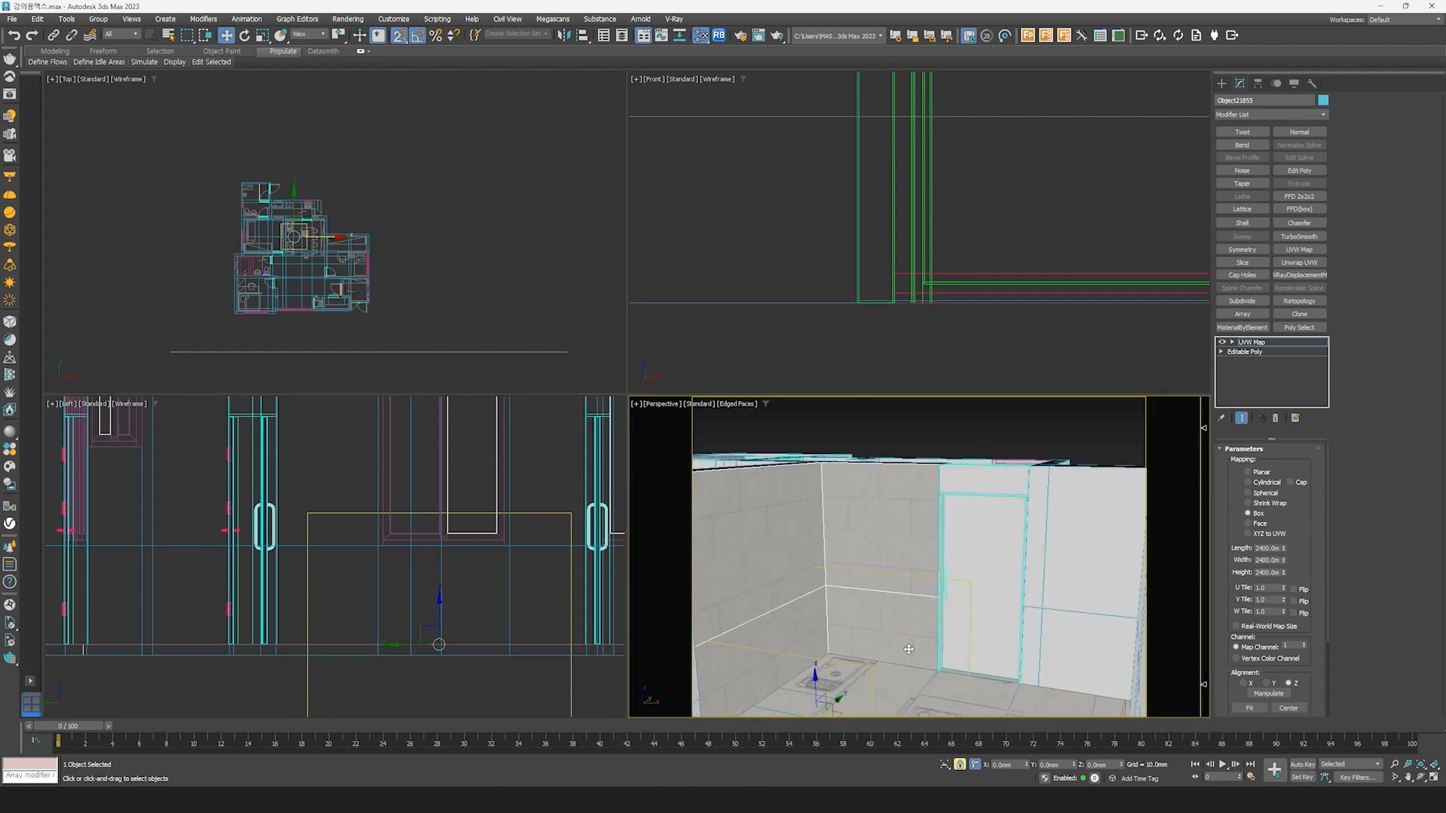
{"action": "scroll", "coordinate": [910, 652], "scroll_direction": "up", "scroll_amount": 3}
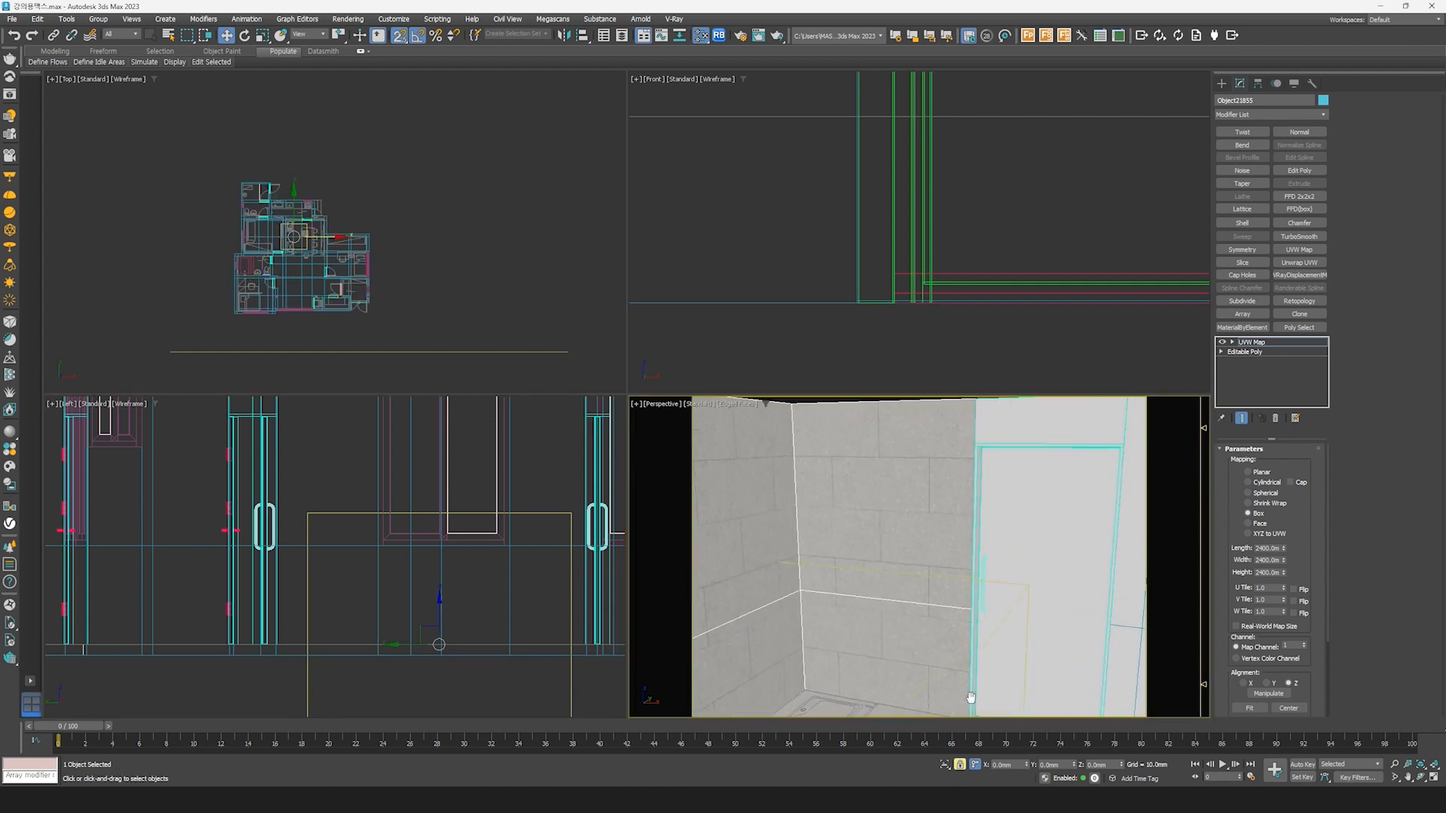
{"action": "scroll", "coordinate": [949, 557], "scroll_direction": "down", "scroll_amount": 2}
{"action": "middle_click_drag", "start_coordinate": [943, 613], "coordinate": [791, 633], "text": "alt"}
{"action": "left_click", "coordinate": [1252, 344]}
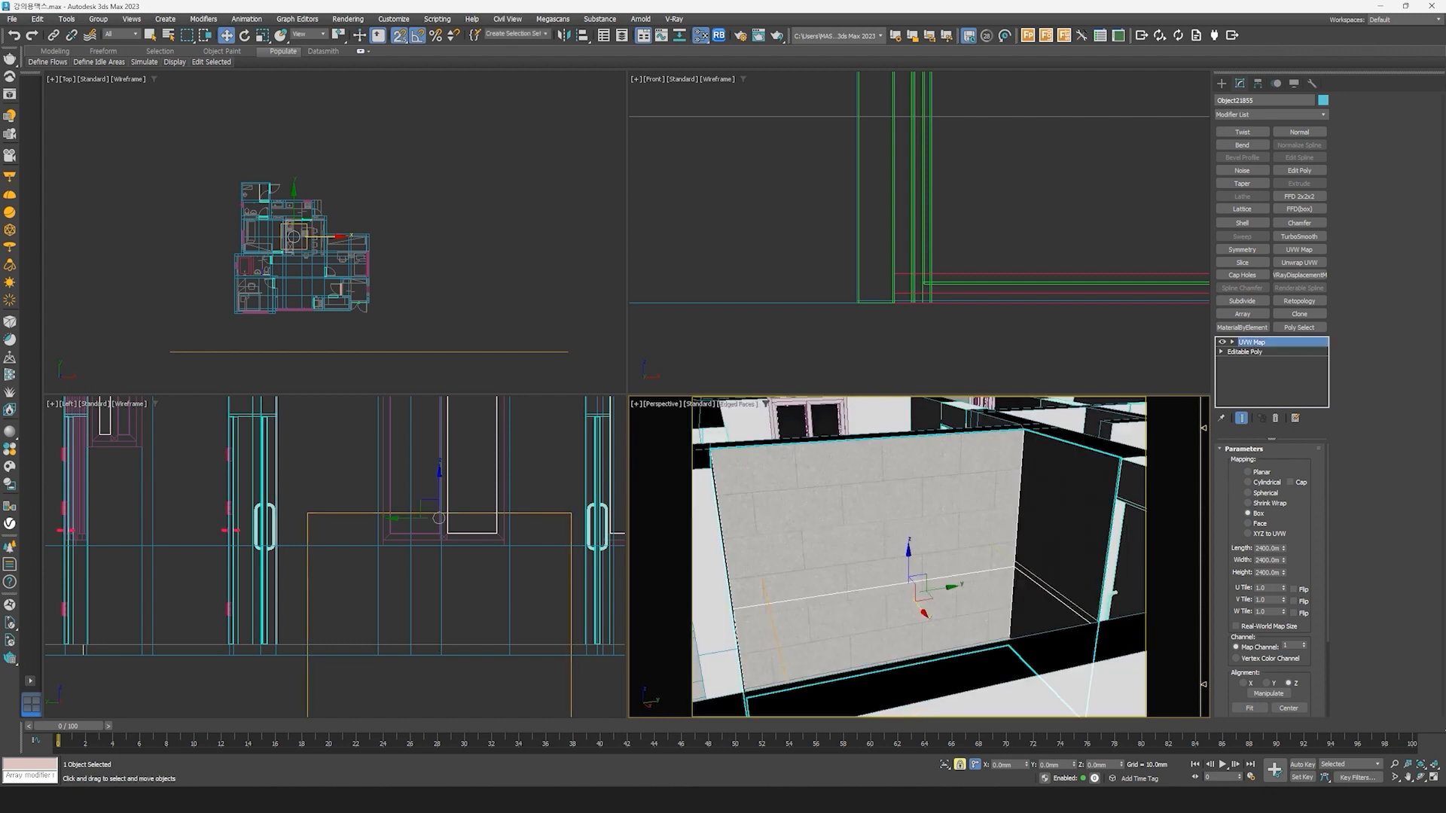
Step: Examine the tiled kitchen walls from several angles alongside the node tree of their material
{"action": "key", "text": "m"}
{"action": "left_click_drag", "start_coordinate": [813, 228], "coordinate": [585, 136]}
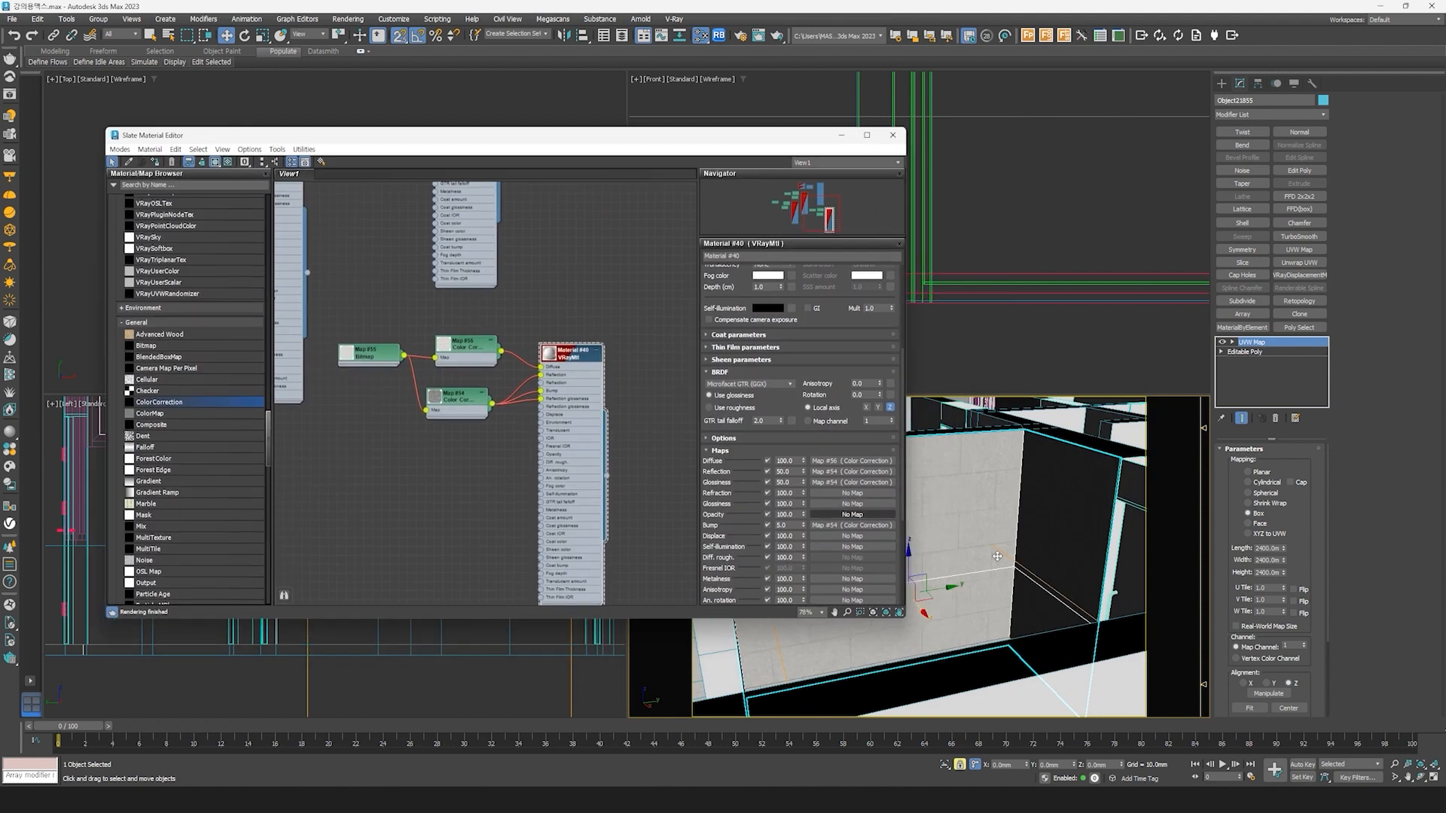
{"action": "scroll", "coordinate": [979, 561], "scroll_direction": "down", "scroll_amount": 4}
{"action": "middle_click_drag", "start_coordinate": [979, 561], "coordinate": [1048, 574], "text": "alt"}
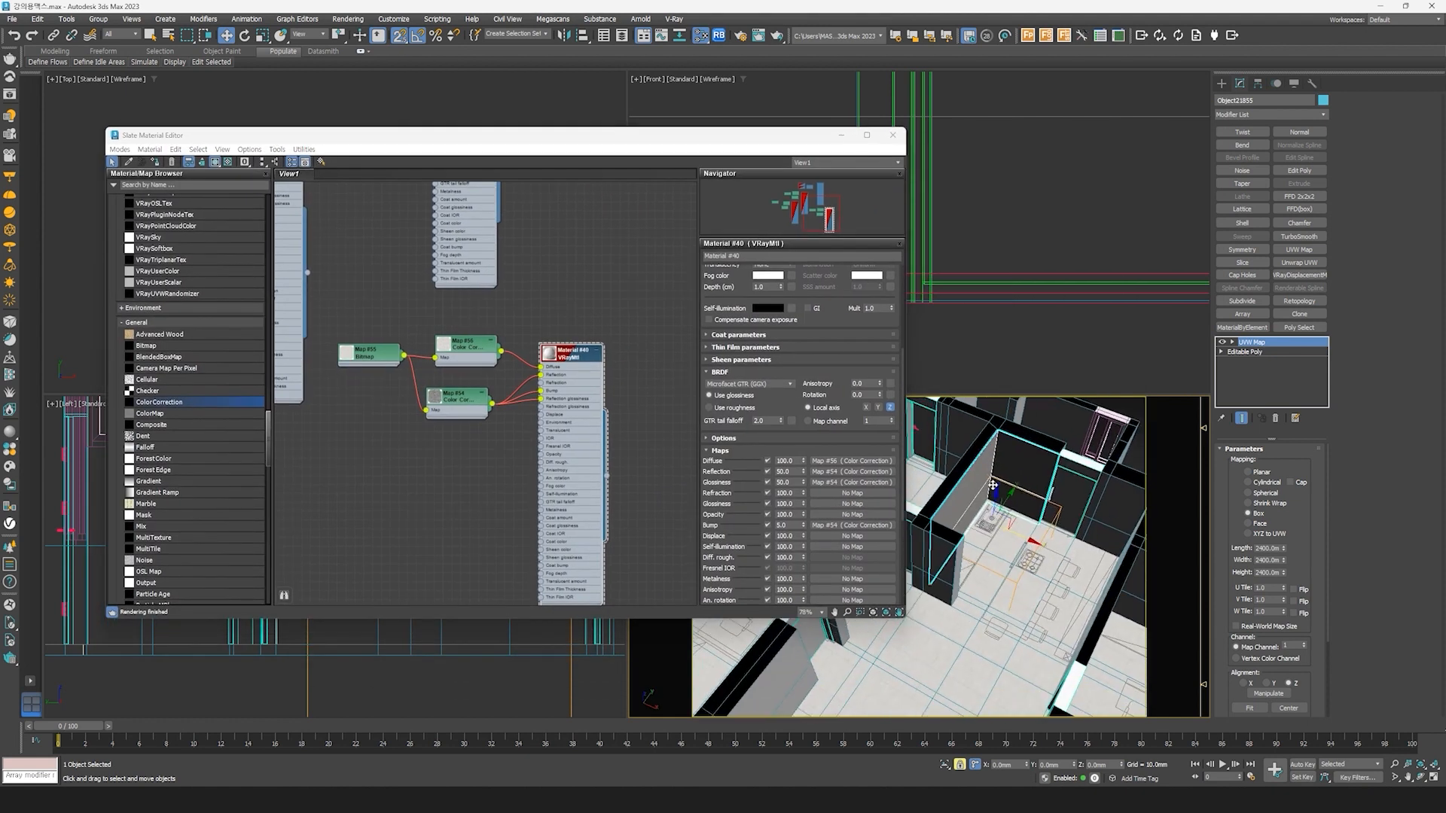
{"action": "middle_click_drag", "start_coordinate": [1051, 624], "coordinate": [1054, 603], "text": "alt"}
{"action": "key", "text": "space"}
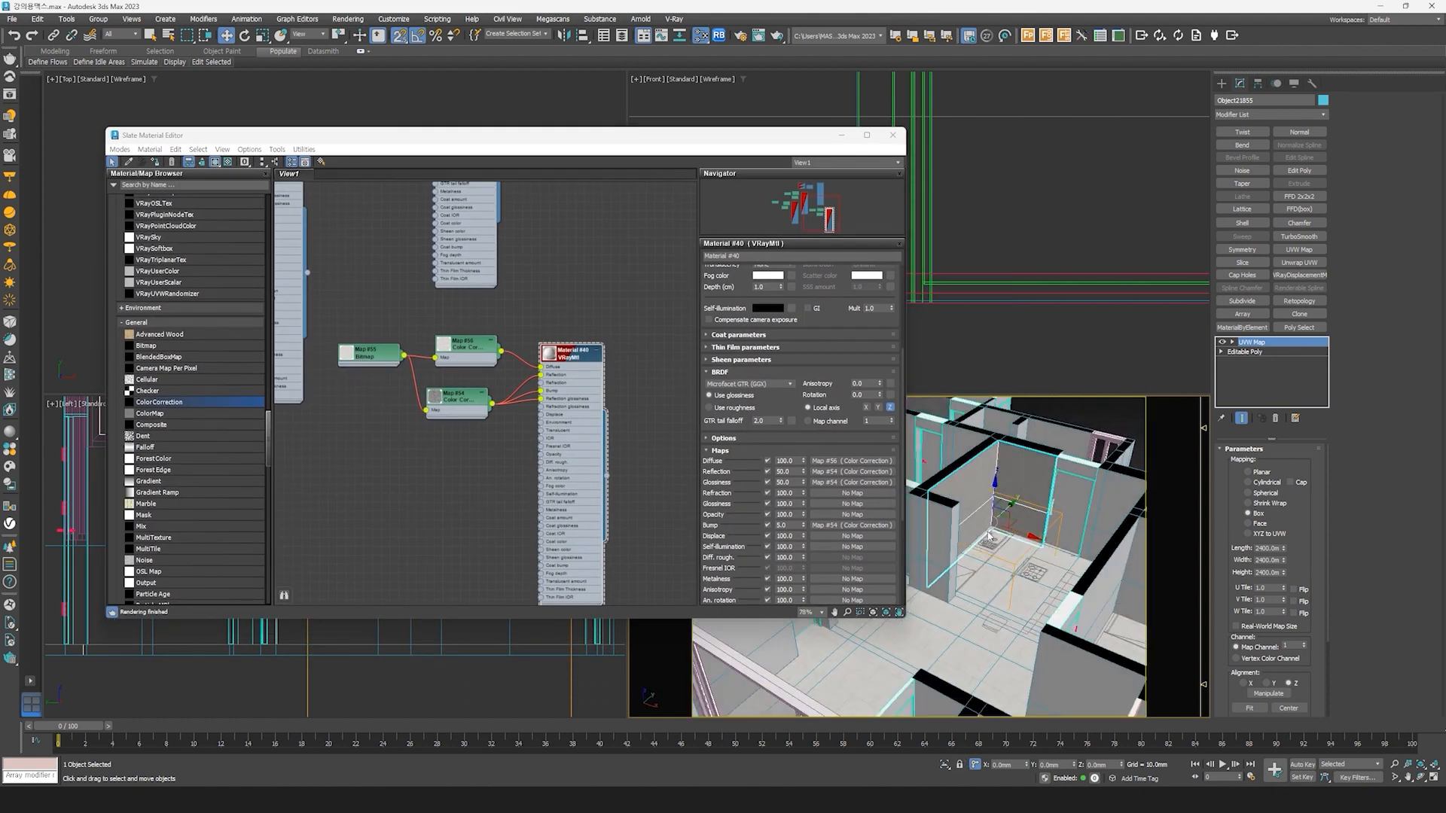
{"action": "scroll", "coordinate": [989, 537], "scroll_direction": "up", "scroll_amount": 3}
{"action": "scroll", "coordinate": [1010, 584], "scroll_direction": "down", "scroll_amount": 6}
{"action": "mouse_move", "coordinate": [1010, 572]}
{"action": "middle_mouse_down", "text": "alt"}
{"action": "mouse_move", "coordinate": [1030, 595]}
{"action": "mouse_move", "coordinate": [1021, 557]}
{"action": "middle_mouse_up", "text": "alt"}
{"action": "scroll", "coordinate": [1022, 557], "scroll_direction": "up", "scroll_amount": 4}
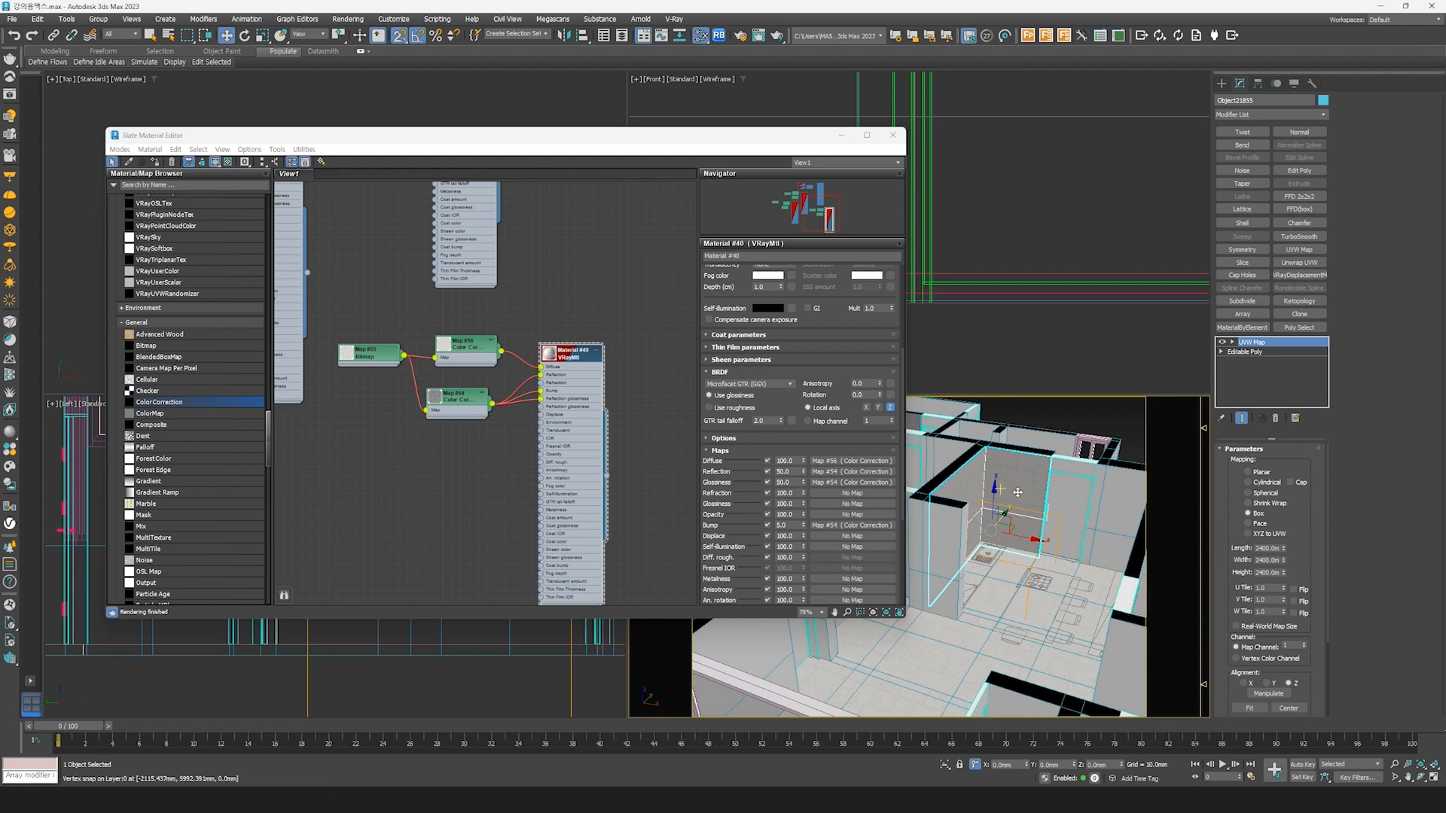
{"action": "scroll", "coordinate": [429, 364], "scroll_direction": "down", "scroll_amount": 5}
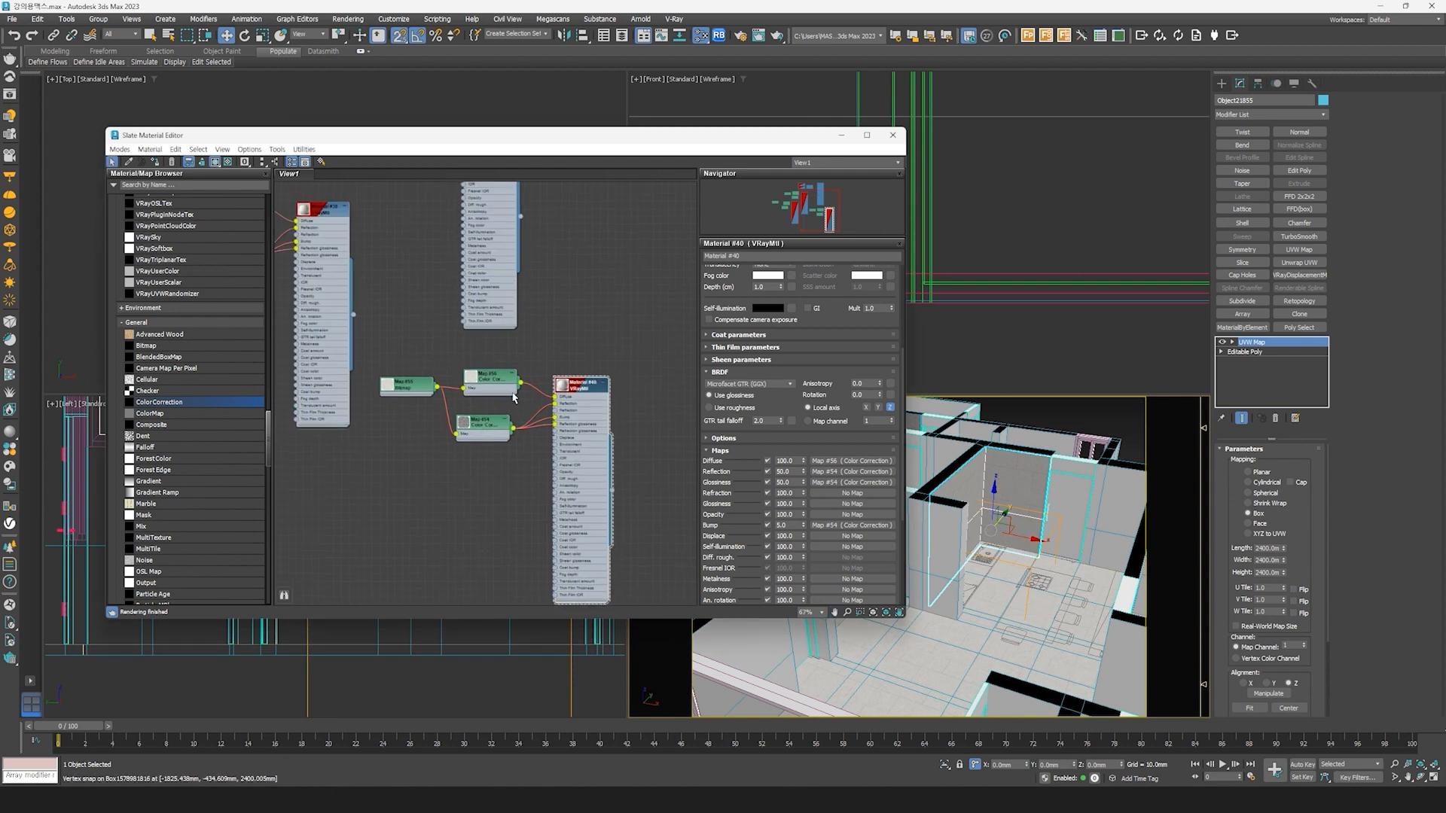
{"action": "scroll", "coordinate": [527, 441], "scroll_direction": "up", "scroll_amount": 5}
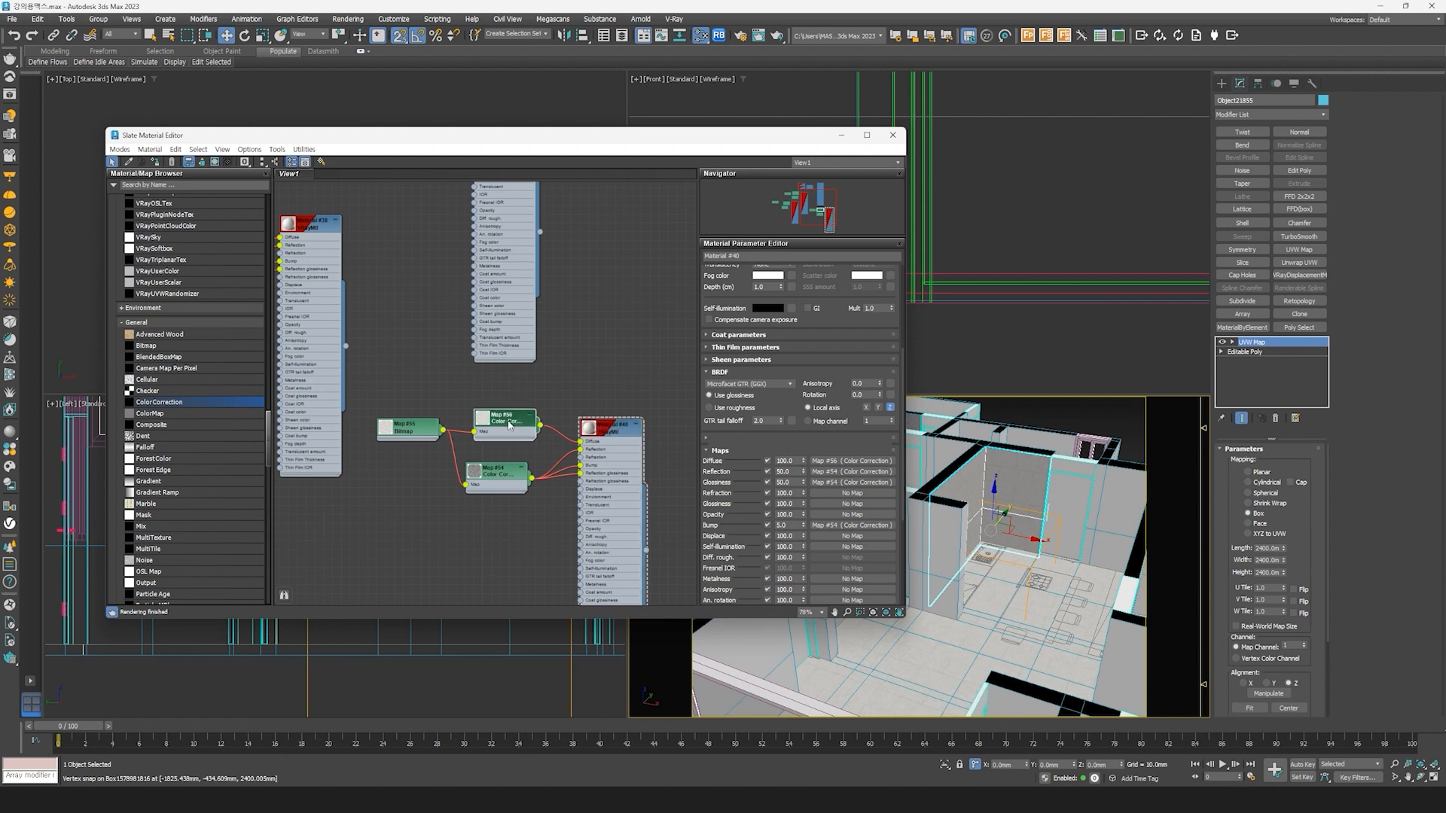
Step: Open the settings of the upper Color Correction map feeding the kitchen tile material's diffuse
{"action": "left_click", "coordinate": [512, 422]}
{"action": "left_click_drag", "start_coordinate": [513, 422], "coordinate": [518, 413]}
{"action": "left_click", "coordinate": [826, 474]}
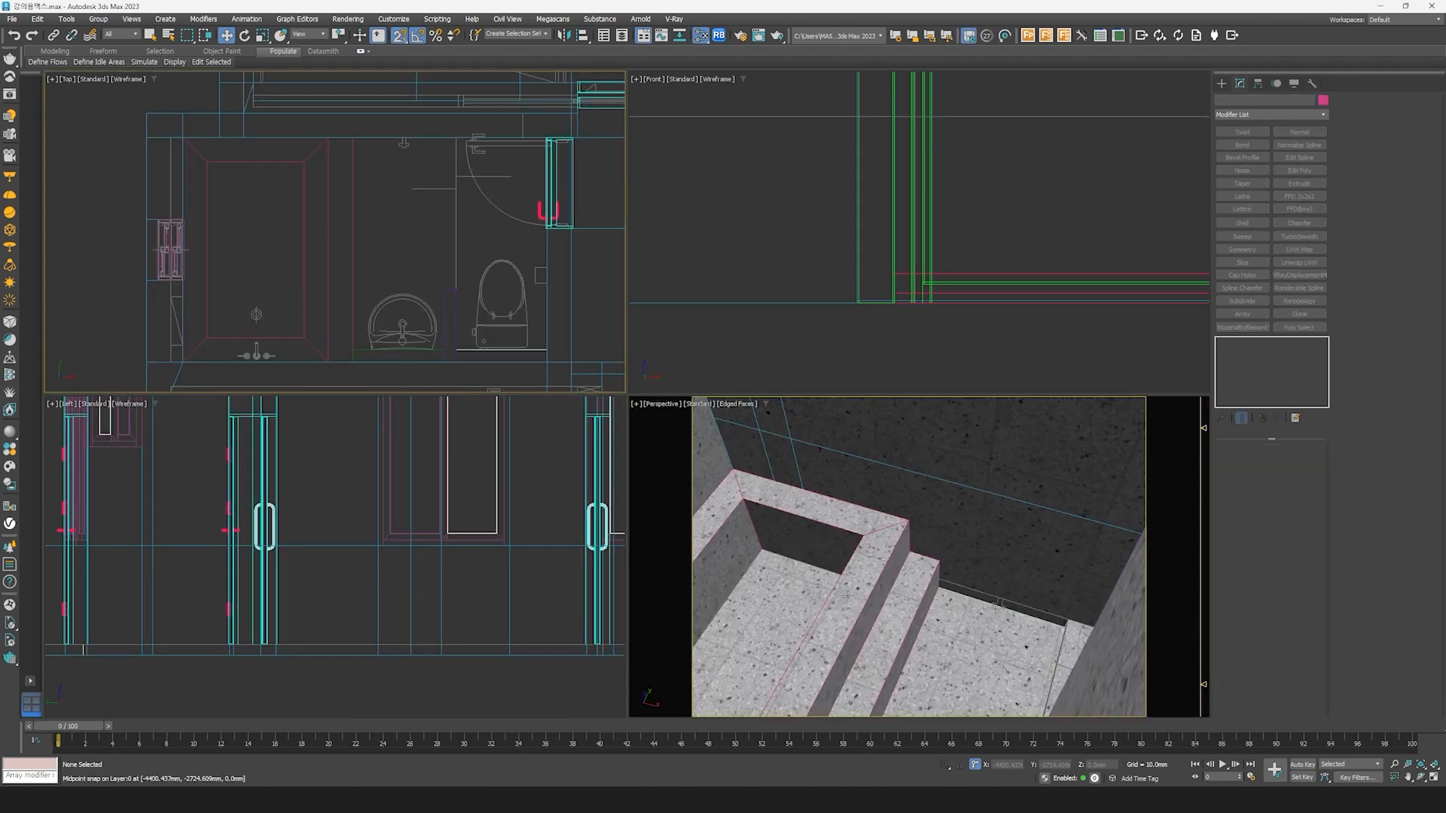
Step: With snapping off, draw a plane about 1661 mm long and 1009 mm wide over the bathtub in the top view
{"action": "middle_click_drag", "start_coordinate": [947, 538], "coordinate": [1105, 691]}
{"action": "middle_click_drag", "start_coordinate": [277, 241], "coordinate": [341, 234]}
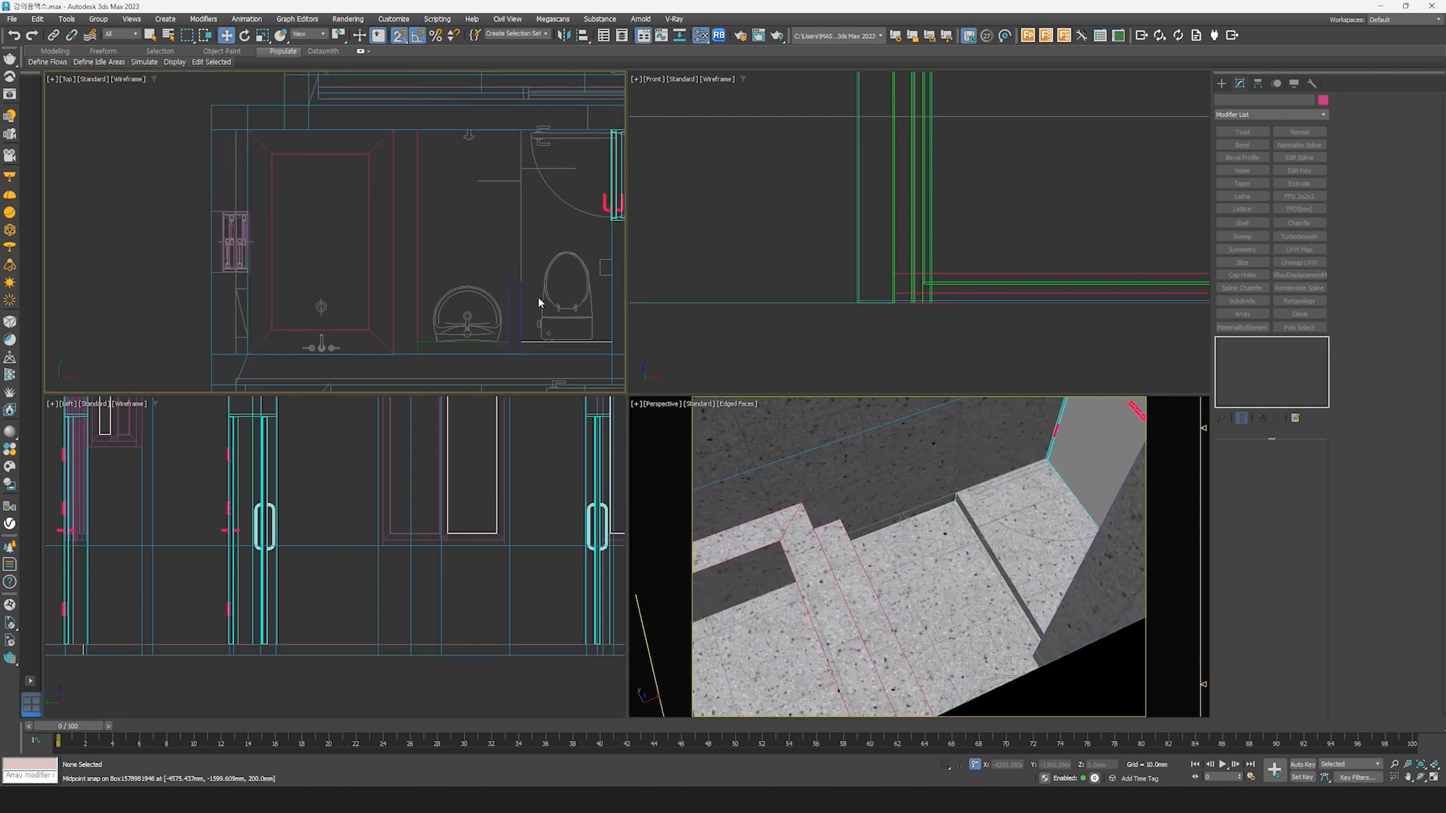
{"action": "left_click", "coordinate": [1221, 83]}
{"action": "left_click", "coordinate": [1295, 216]}
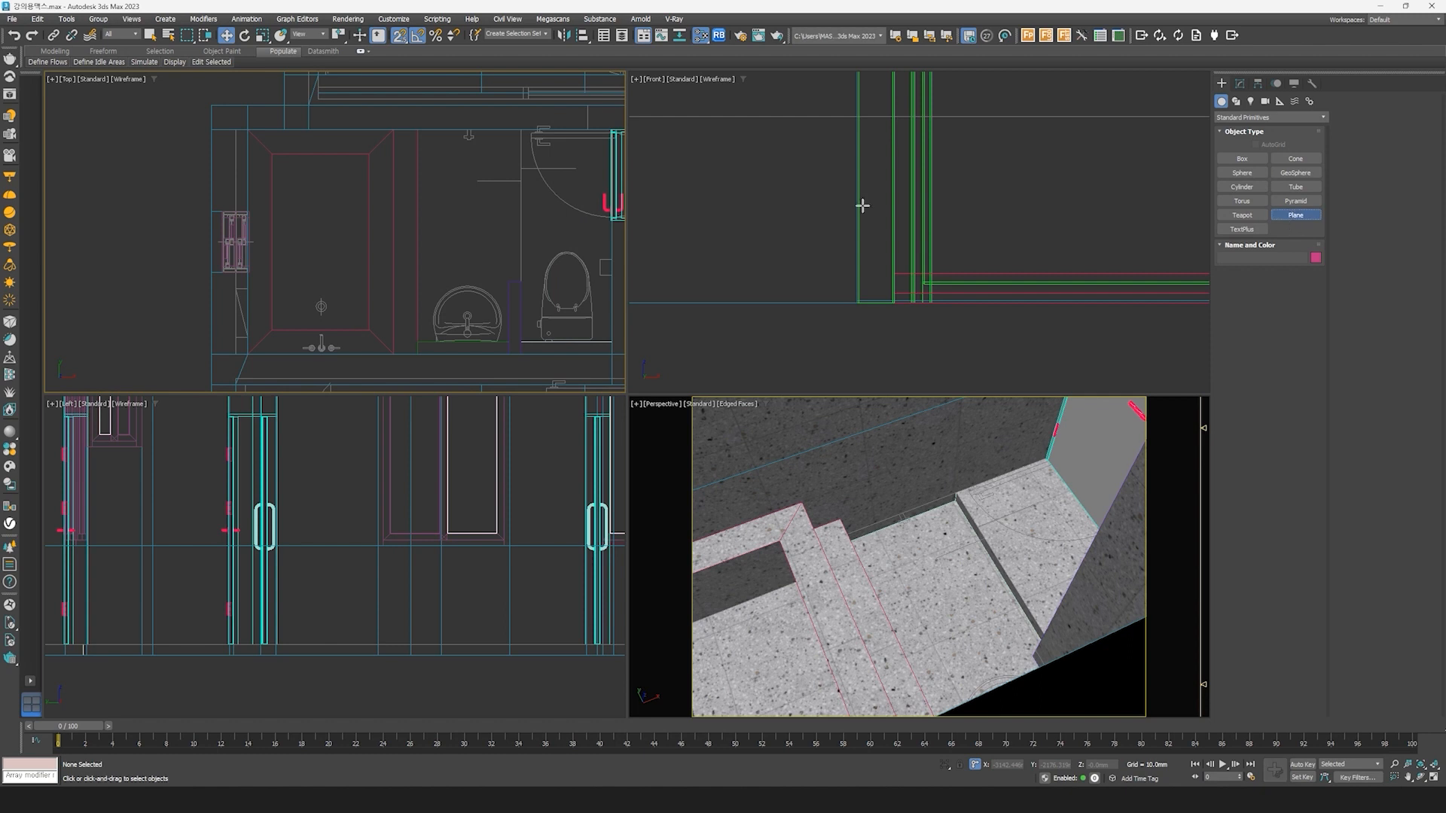
{"action": "left_click", "coordinate": [393, 41]}
{"action": "middle_click_drag", "start_coordinate": [333, 202], "coordinate": [347, 184]}
{"action": "scroll", "coordinate": [281, 164], "scroll_direction": "up", "scroll_amount": 2}
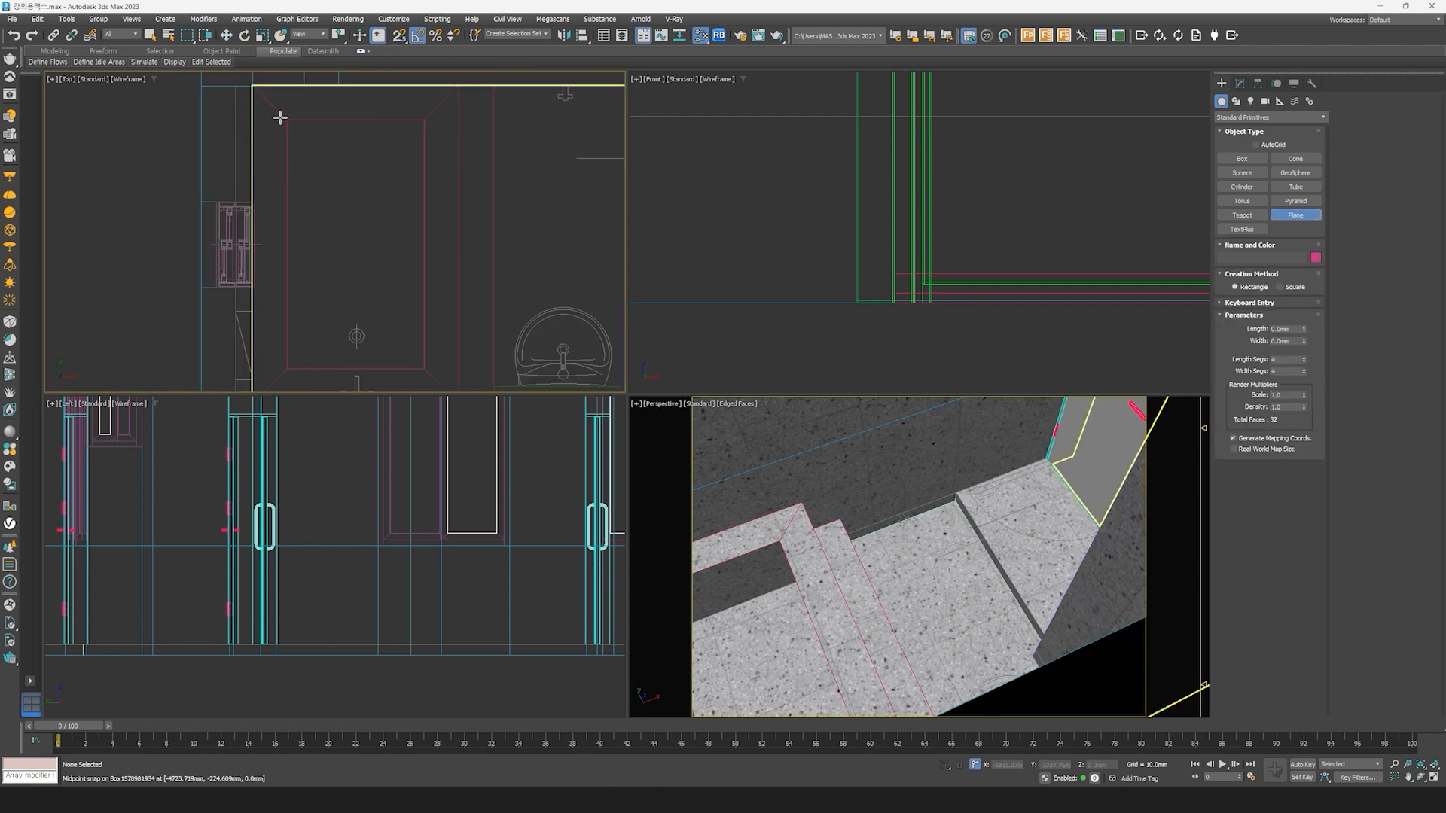
{"action": "left_click_drag", "start_coordinate": [270, 98], "coordinate": [443, 384]}
{"action": "scroll", "coordinate": [419, 339], "scroll_direction": "down", "scroll_amount": 2}
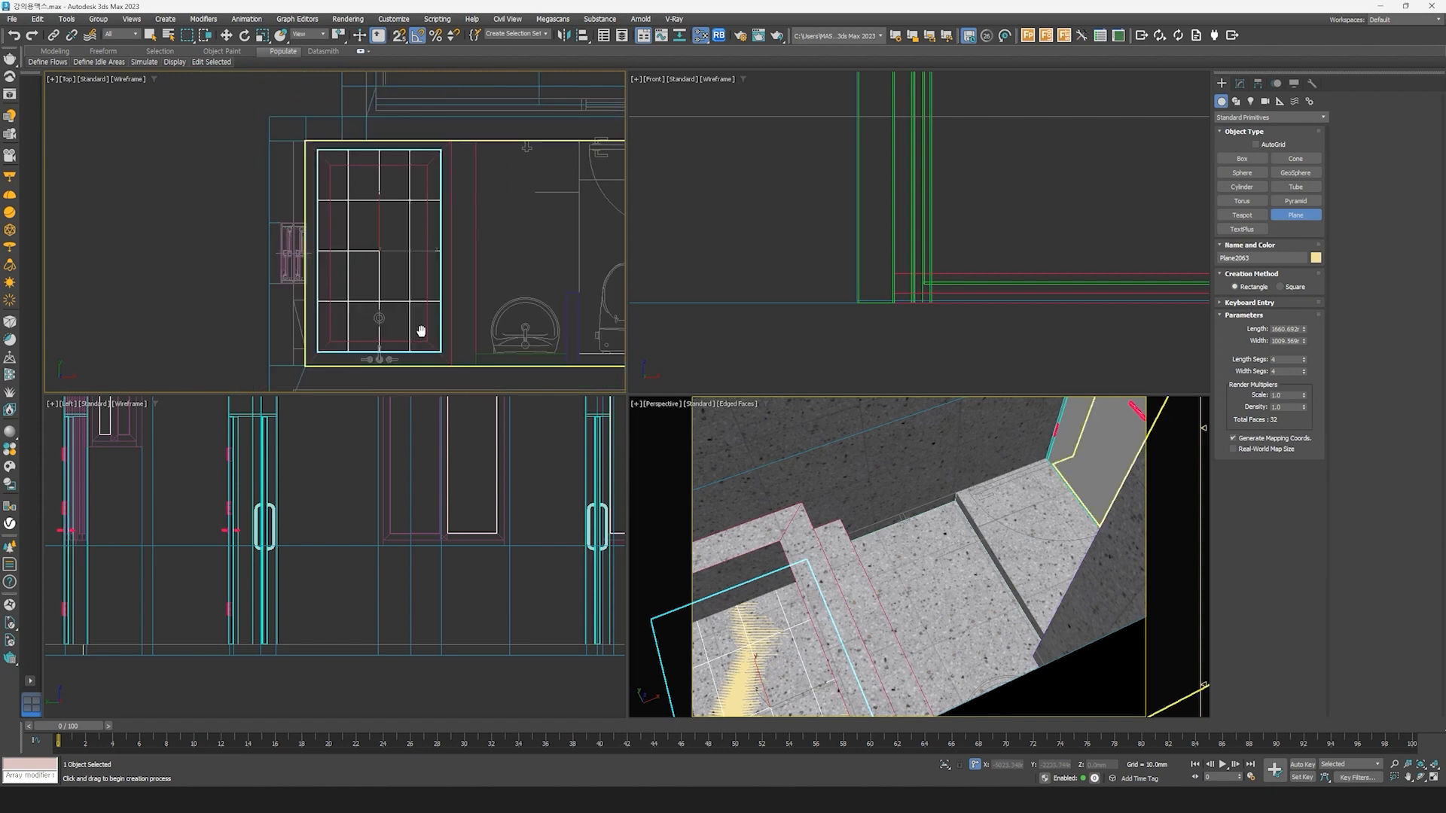
{"action": "middle_click_drag", "start_coordinate": [421, 331], "coordinate": [423, 342]}
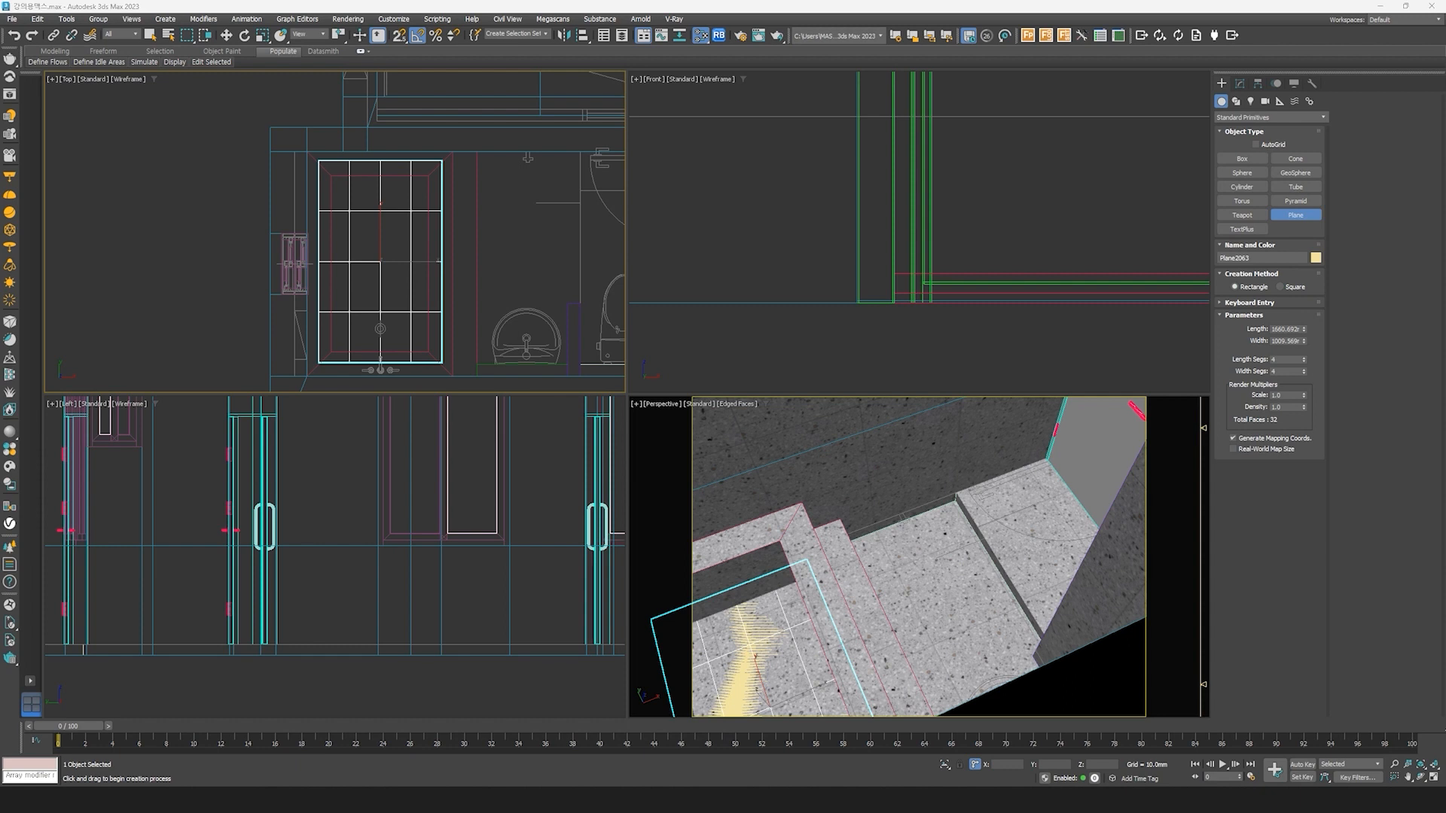
Step: Set the bathtub plane to 24 length segments and 21 width segments
{"action": "left_click", "coordinate": [1239, 83]}
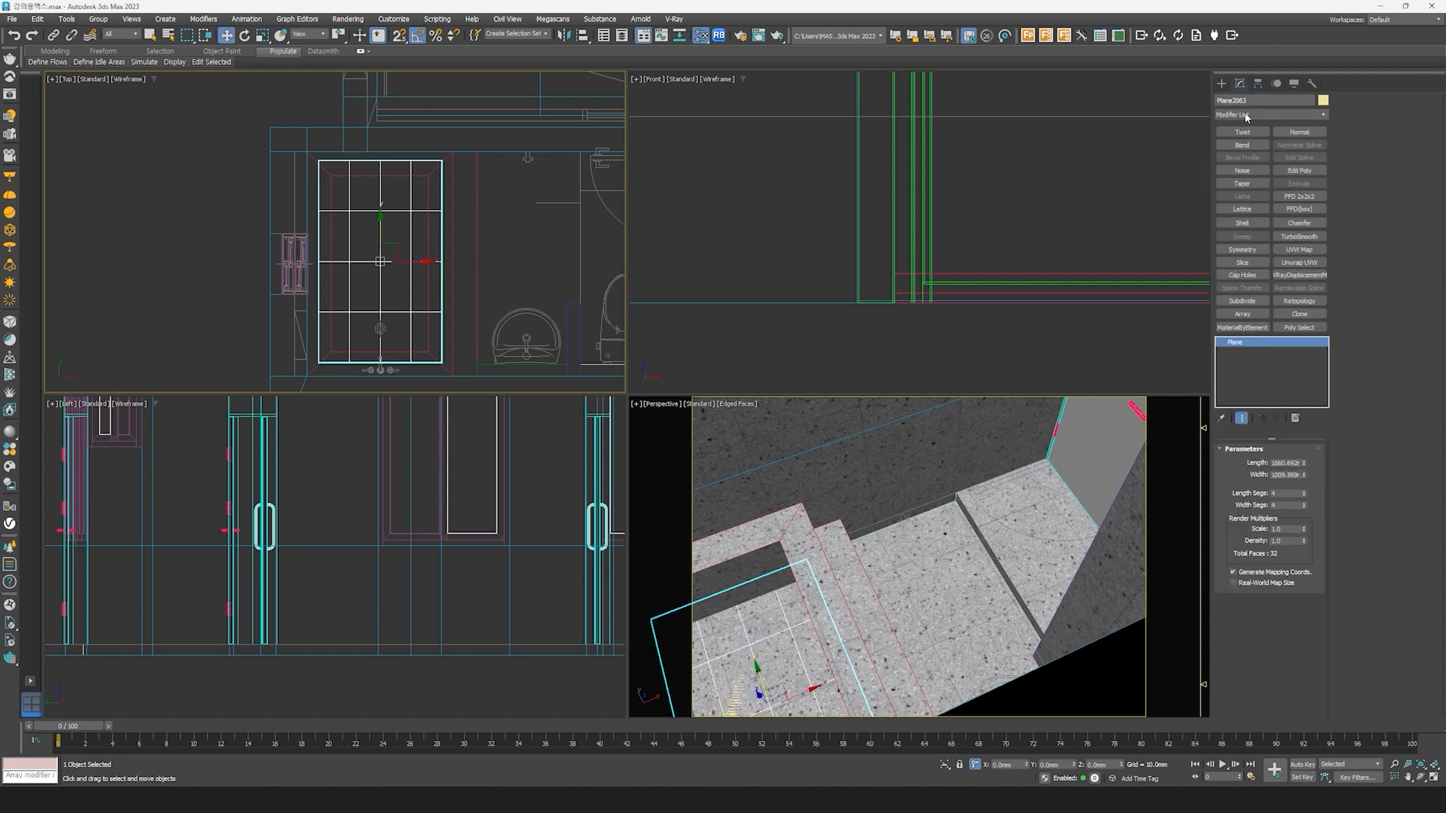
{"action": "left_click_drag", "start_coordinate": [1303, 498], "coordinate": [1303, 474]}
{"action": "double_click", "coordinate": [1283, 494]}
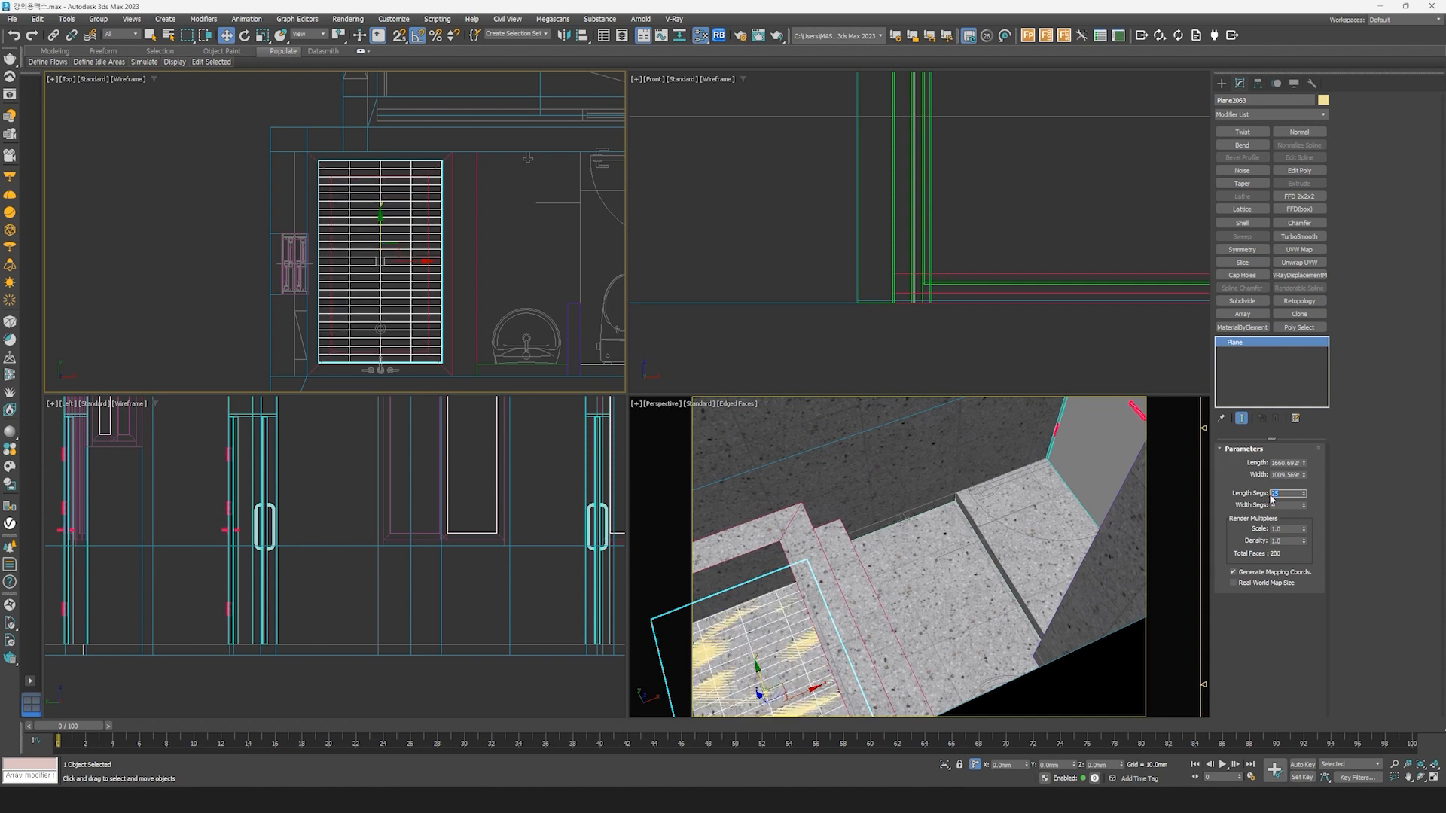
{"action": "type", "text": "24"}
{"action": "key", "text": "Return"}
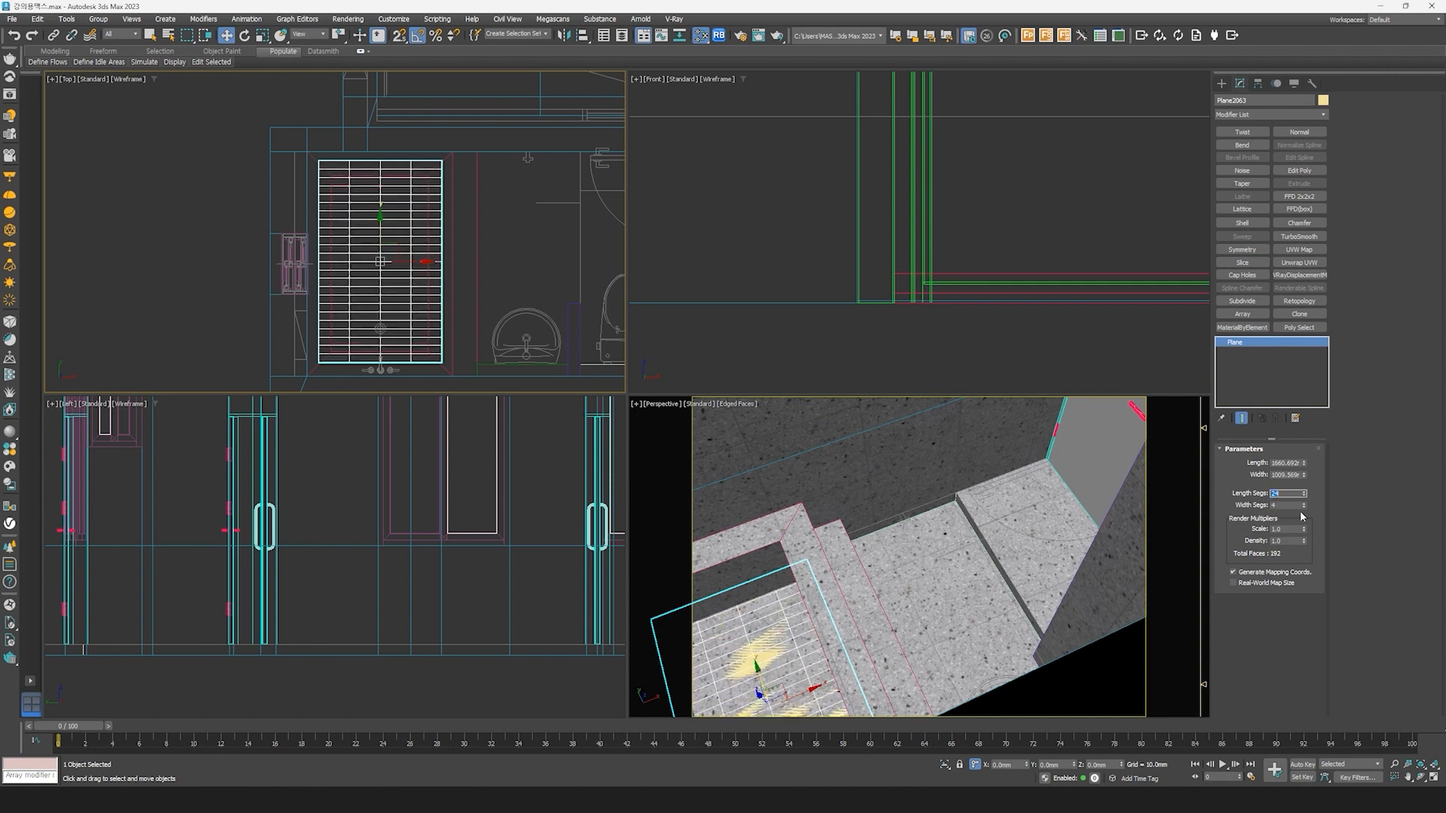
{"action": "left_click_drag", "start_coordinate": [1303, 504], "coordinate": [1206, 500]}
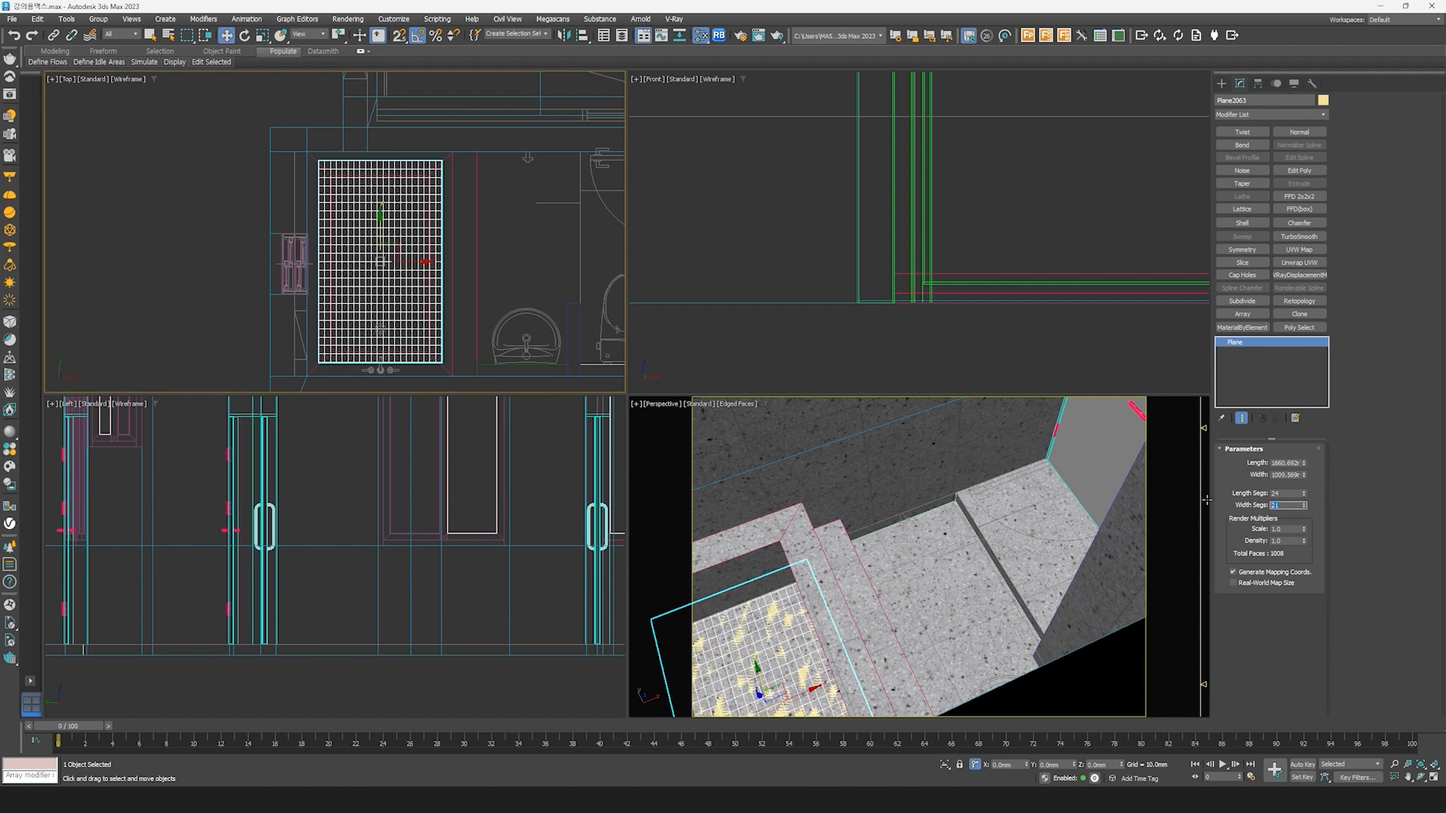
Step: Set the bathtub plane's width segments to 18 and add a Noise modifier with 20 mm strength on X, Y and Z
{"action": "type", "text": "18"}
{"action": "key", "text": "Return"}
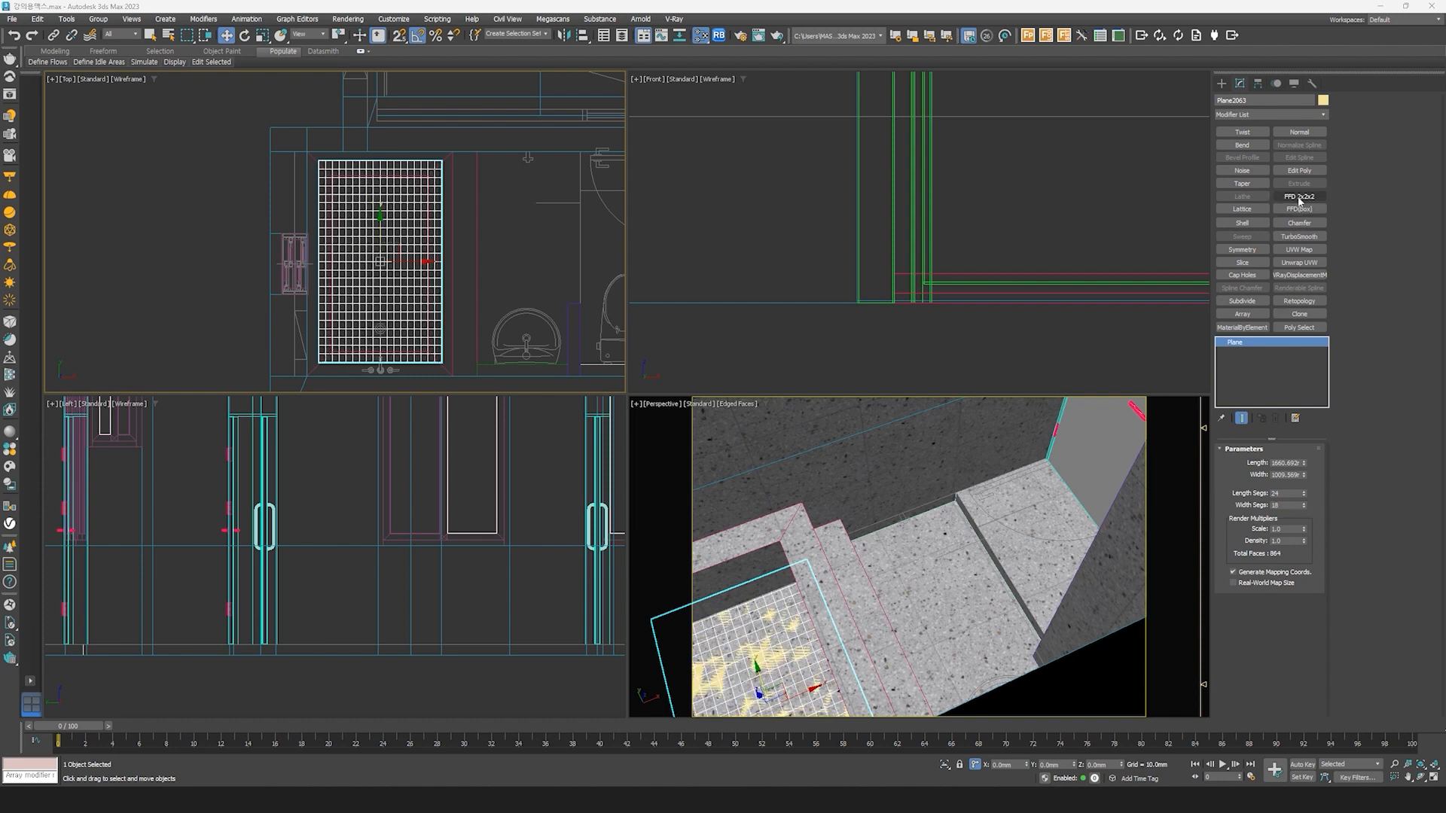
{"action": "left_click", "coordinate": [1244, 173]}
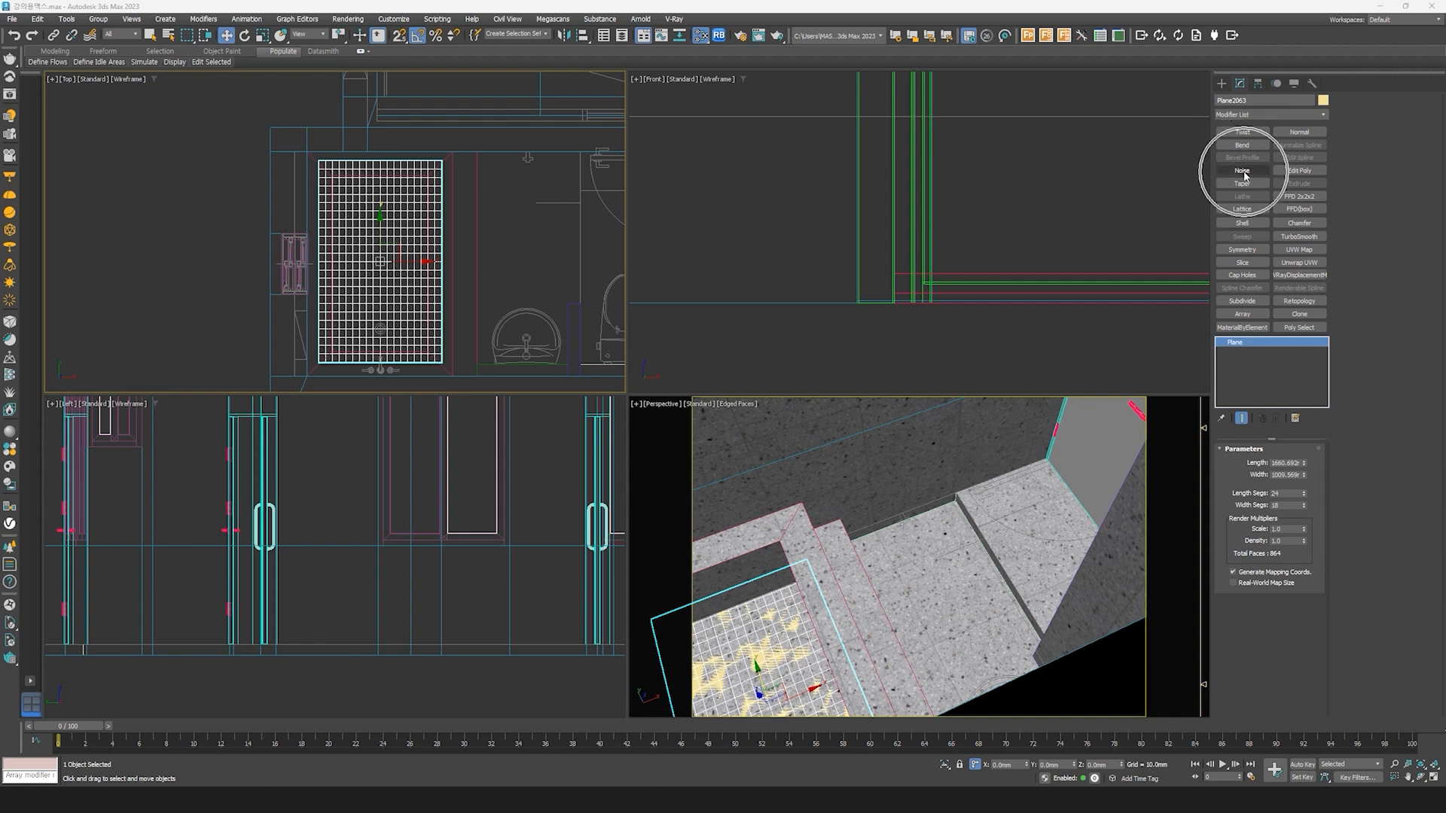
{"action": "left_click", "coordinate": [1276, 552]}
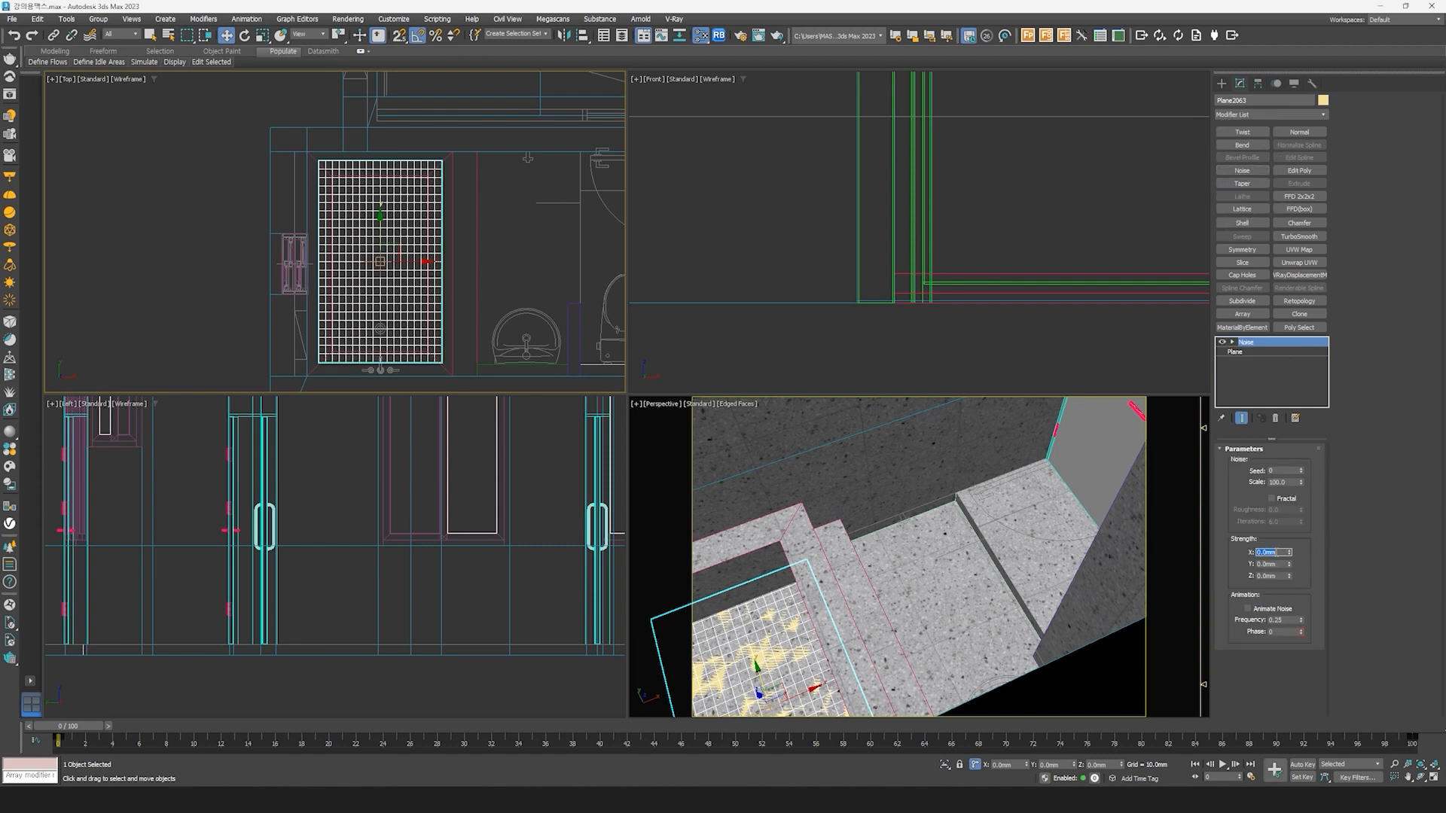
{"action": "double_click", "coordinate": [1272, 566]}
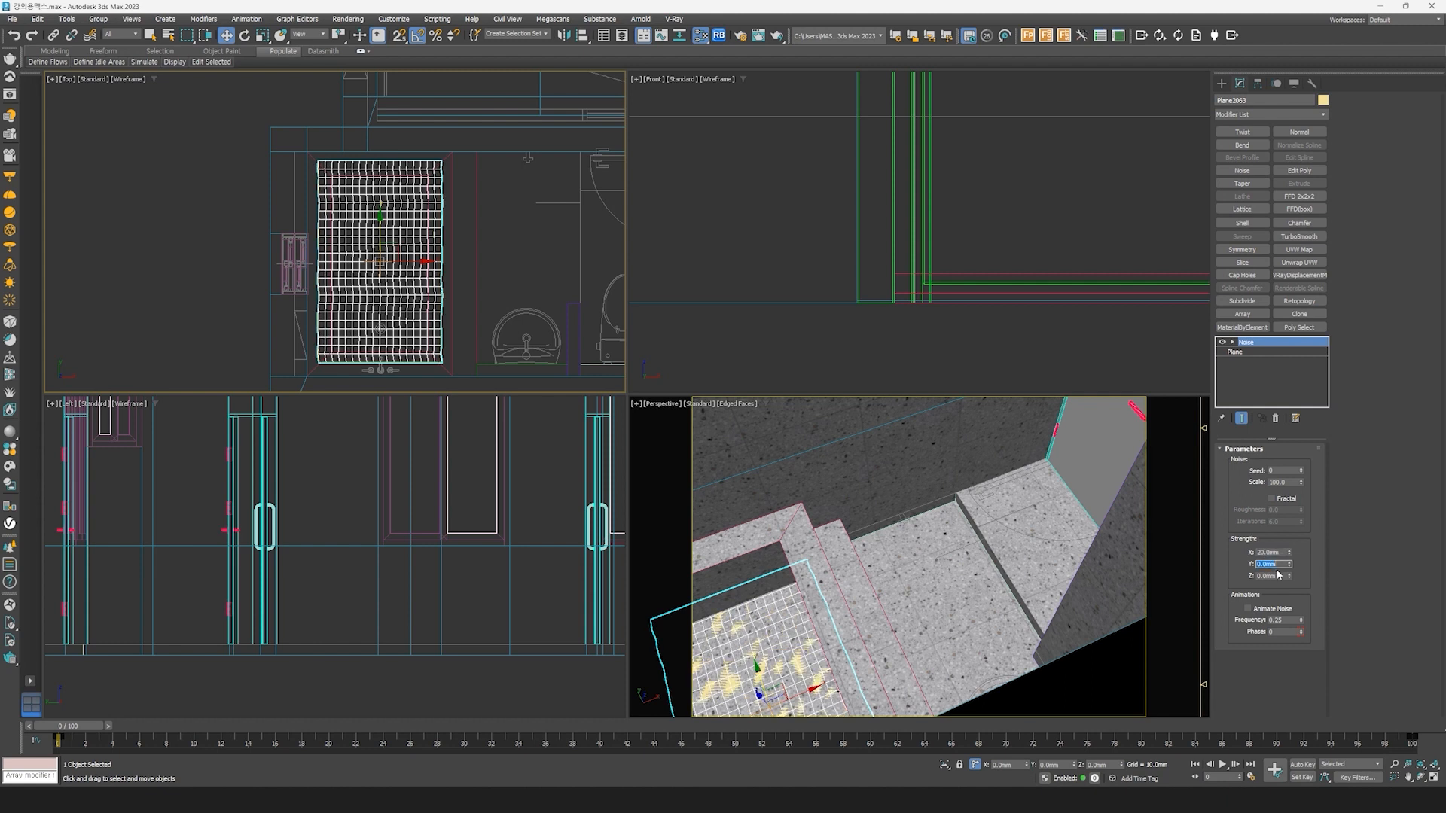
{"action": "type", "text": "20"}
{"action": "double_click", "coordinate": [1271, 578]}
{"action": "type", "text": "20"}
{"action": "key", "text": "Return"}
{"action": "key", "text": "z"}
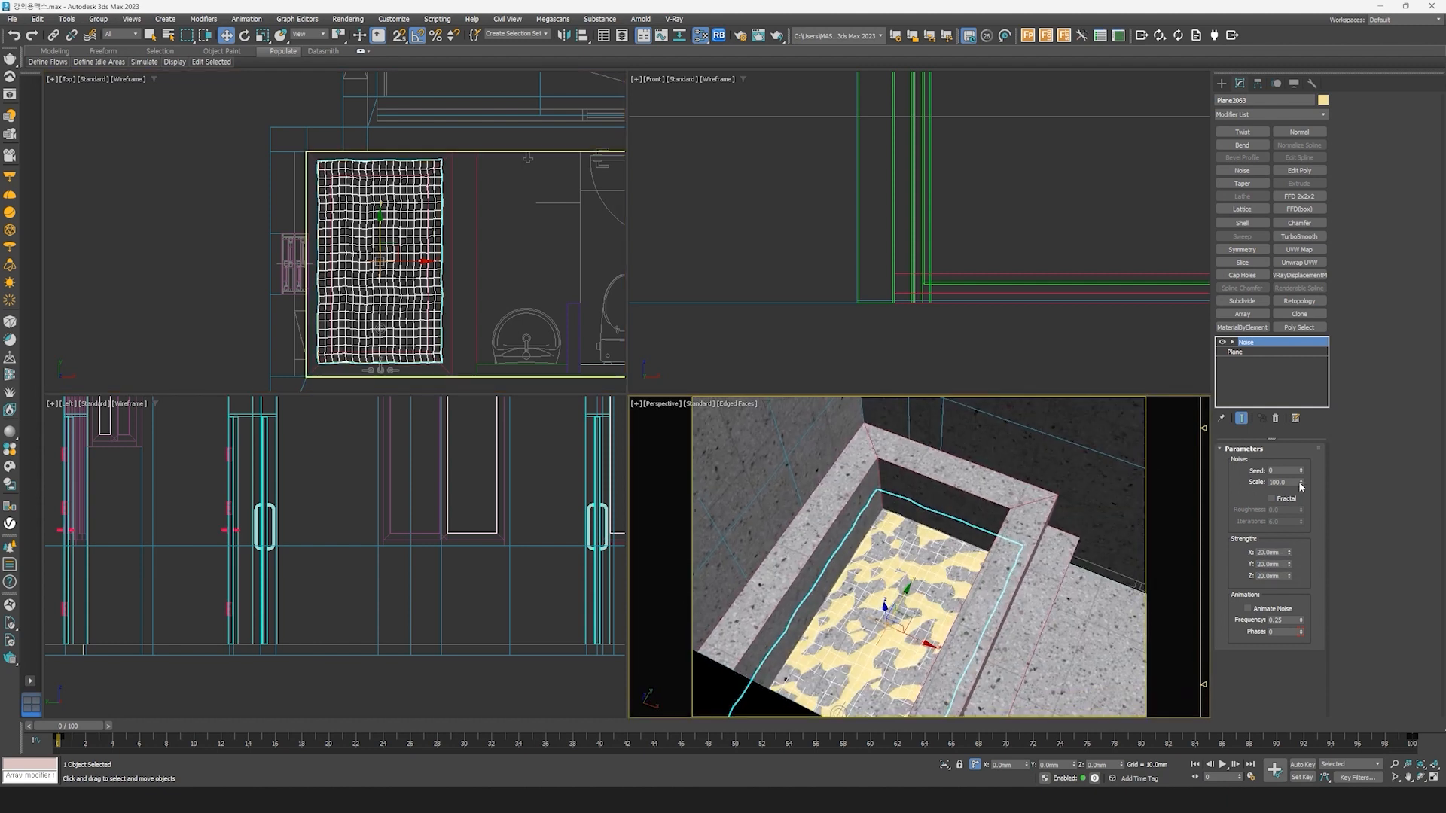
Step: Set the noise scale to 20 and add a TurboSmooth modifier with 2 iterations to the bathtub plane
{"action": "left_click_drag", "start_coordinate": [1300, 482], "coordinate": [1303, 515]}
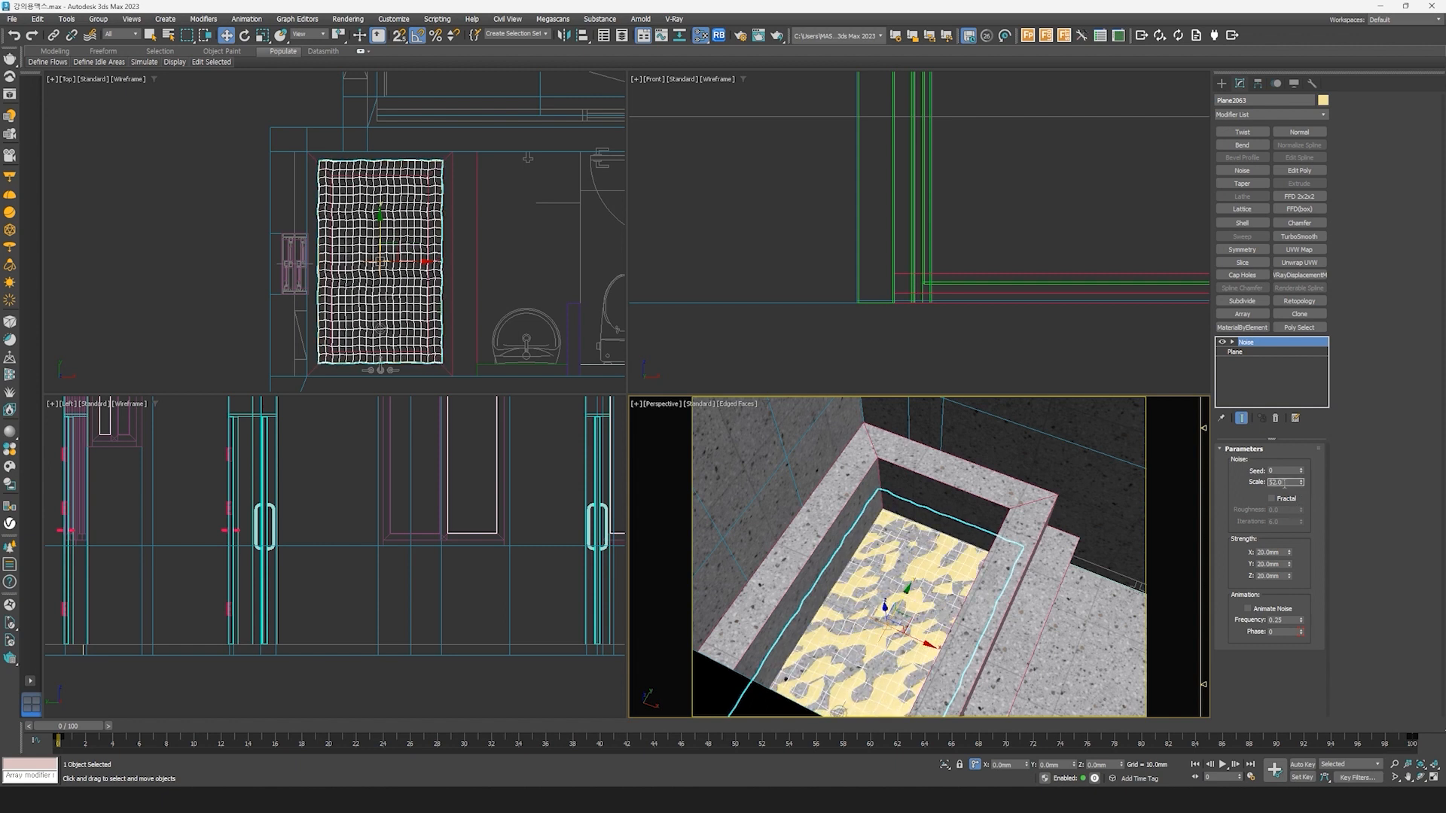
{"action": "type", "text": "20"}
{"action": "key", "text": "Return"}
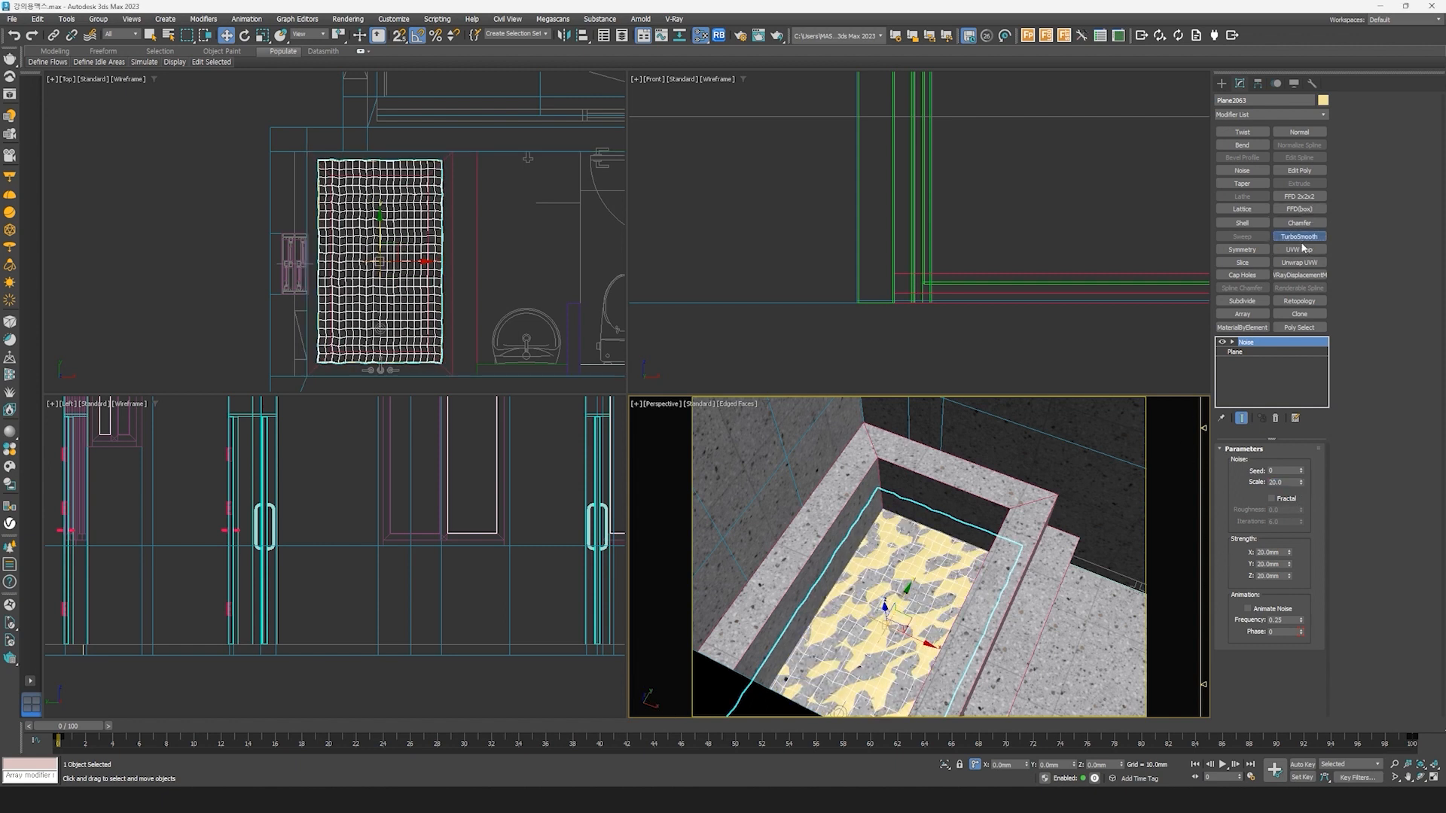
{"action": "left_click", "coordinate": [1299, 237]}
{"action": "left_click", "coordinate": [1307, 468]}
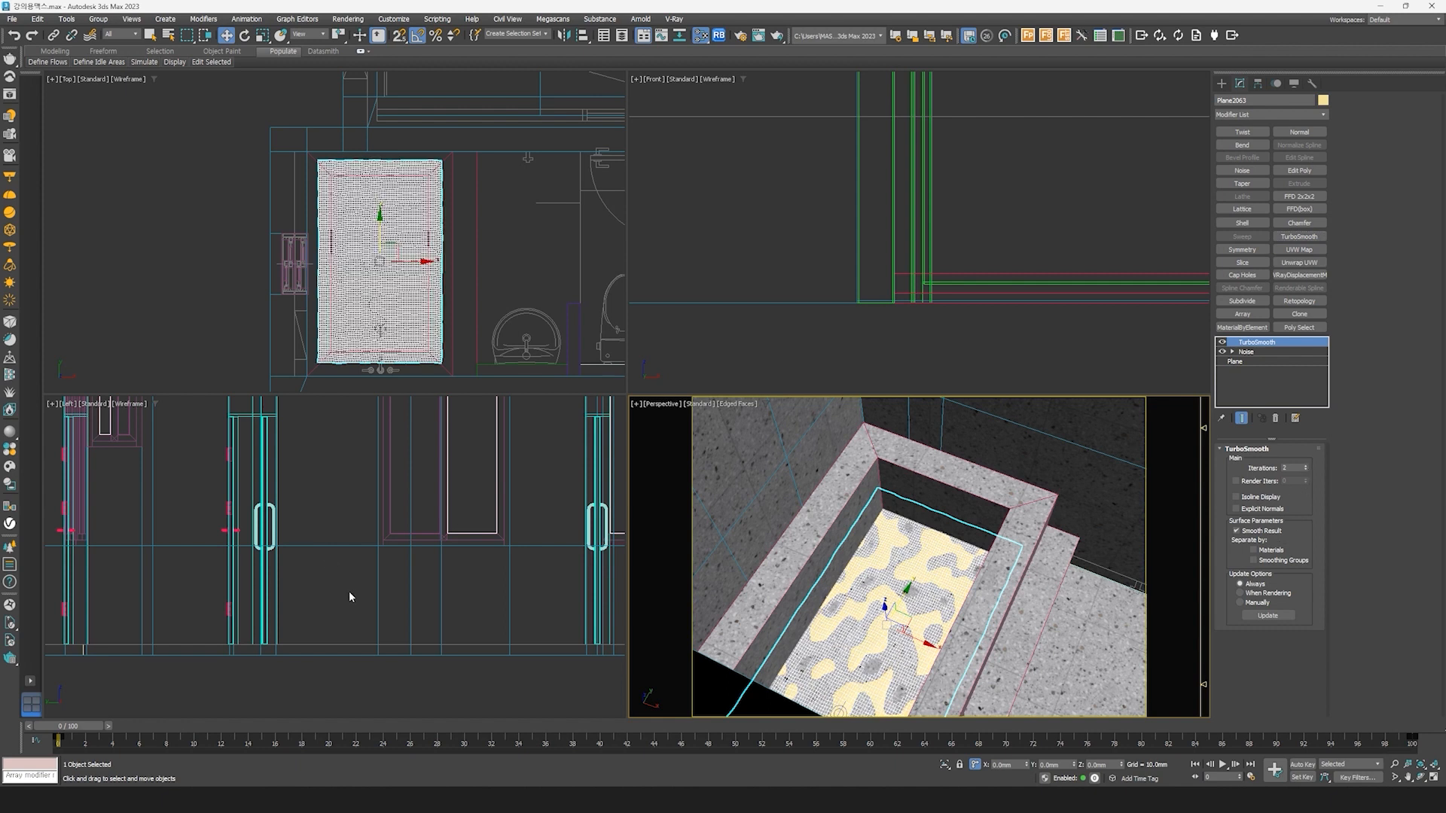
Step: Raise the rippled plane vertically in the left view until it sits just below the bathtub's rim
{"action": "scroll", "coordinate": [350, 592], "scroll_direction": "down", "scroll_amount": 6}
{"action": "scroll", "coordinate": [450, 608], "scroll_direction": "up", "scroll_amount": 10}
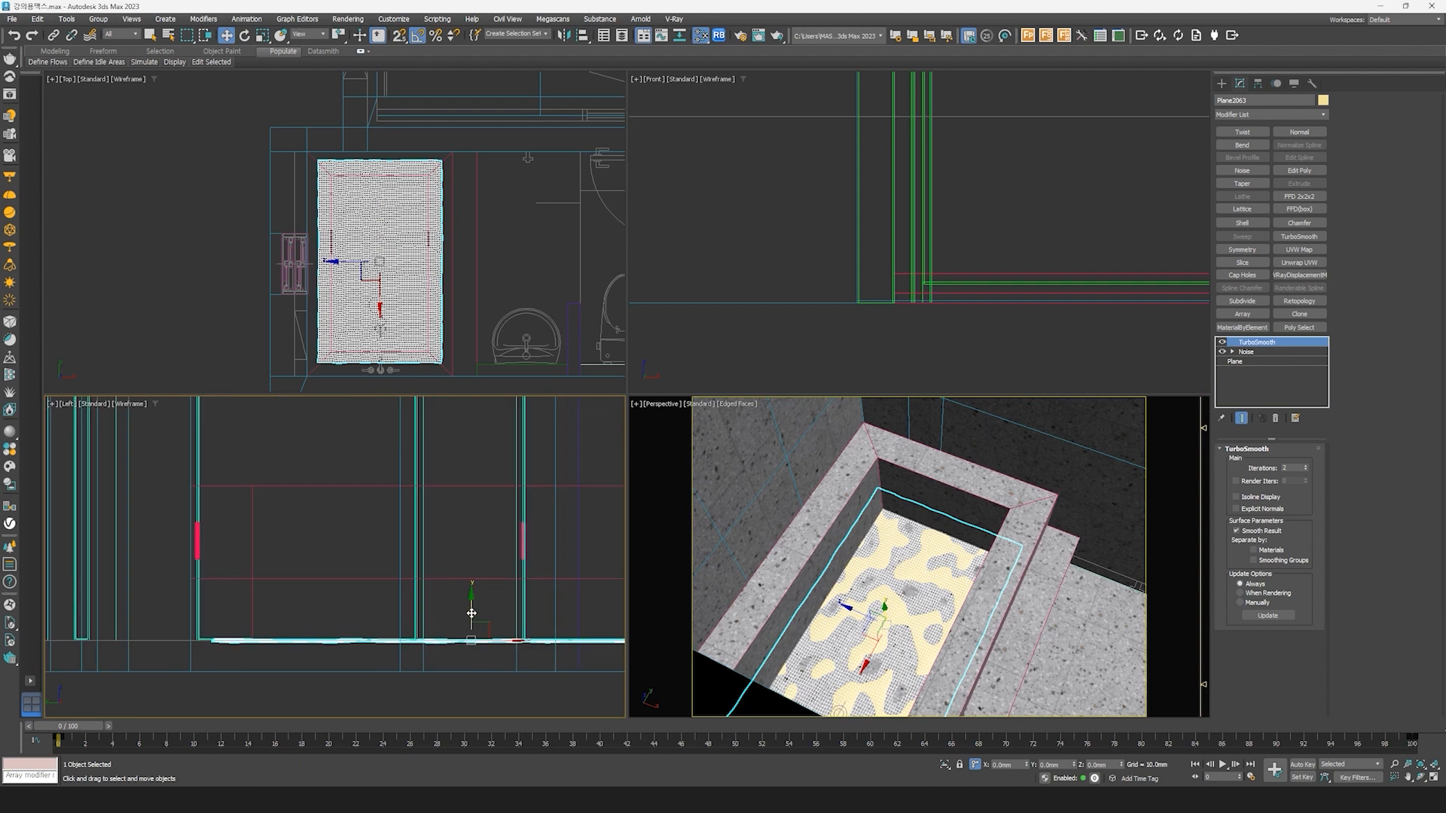
{"action": "left_click_drag", "start_coordinate": [472, 613], "coordinate": [480, 475]}
{"action": "middle_click_drag", "start_coordinate": [853, 583], "coordinate": [927, 612], "text": "alt"}
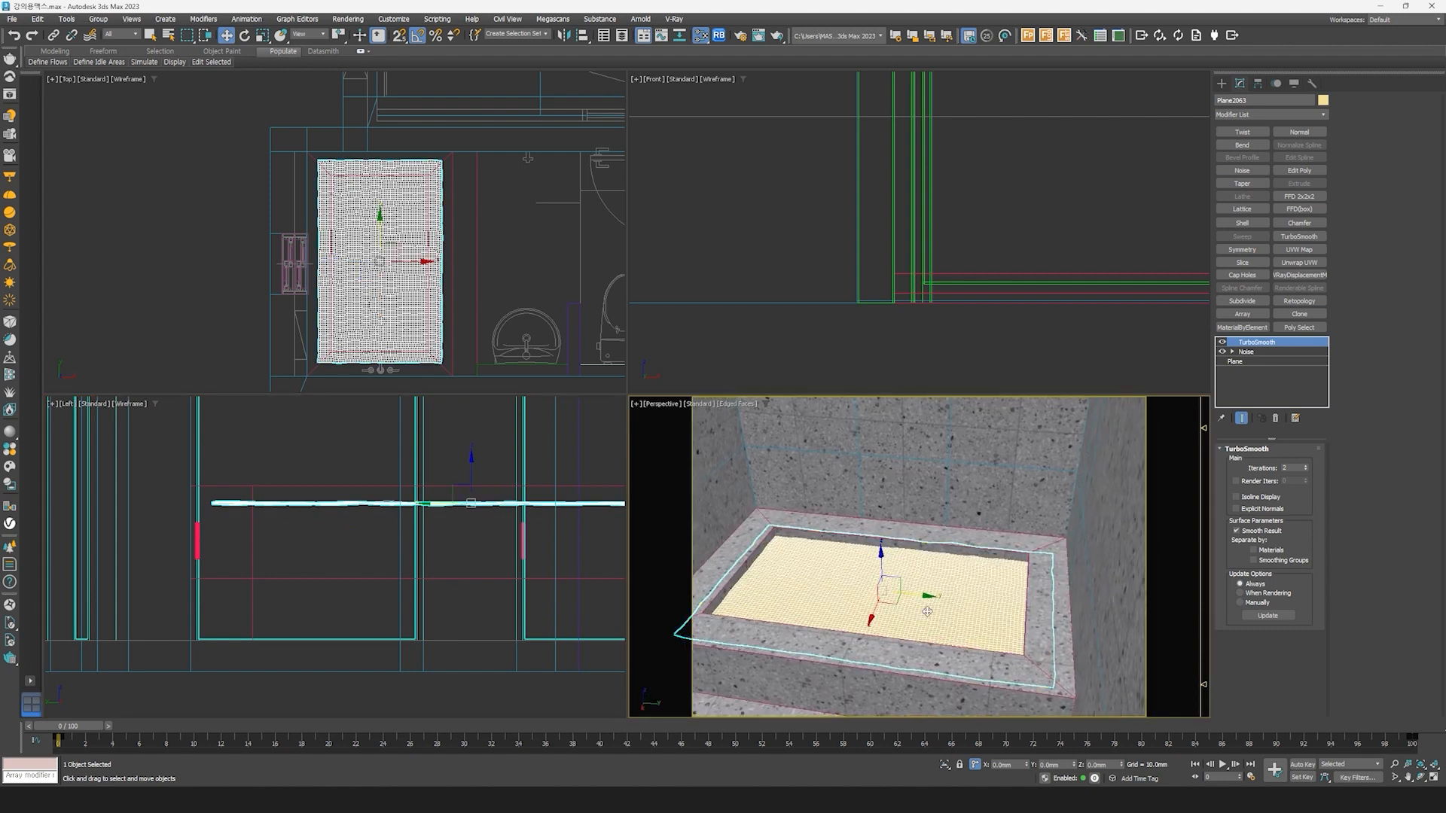
Step: Create a new VRayMtl material in an empty area of the Slate Material Editor's node view
{"action": "key", "text": "m"}
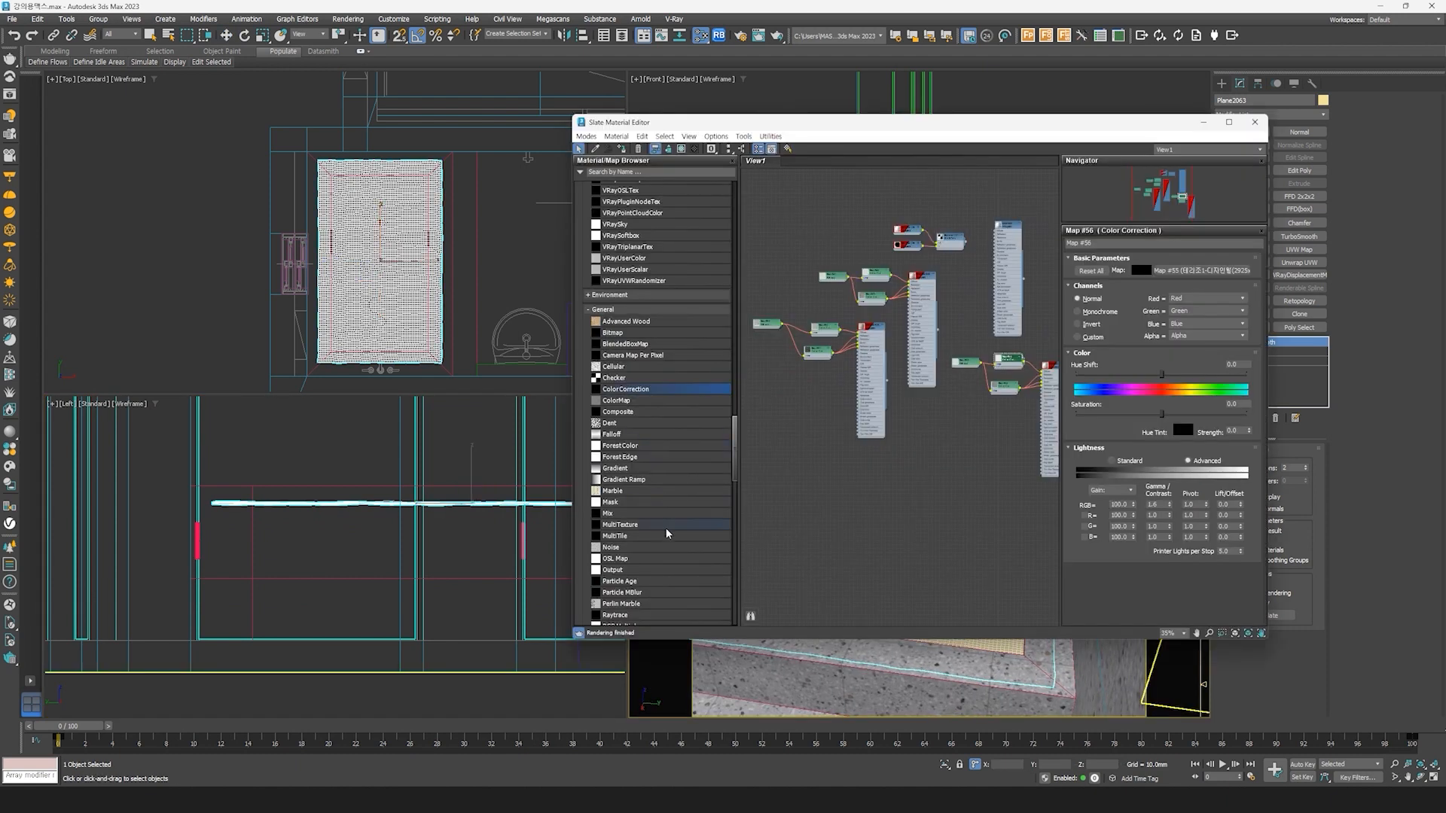
{"action": "scroll", "coordinate": [666, 532], "scroll_direction": "up", "scroll_amount": 10}
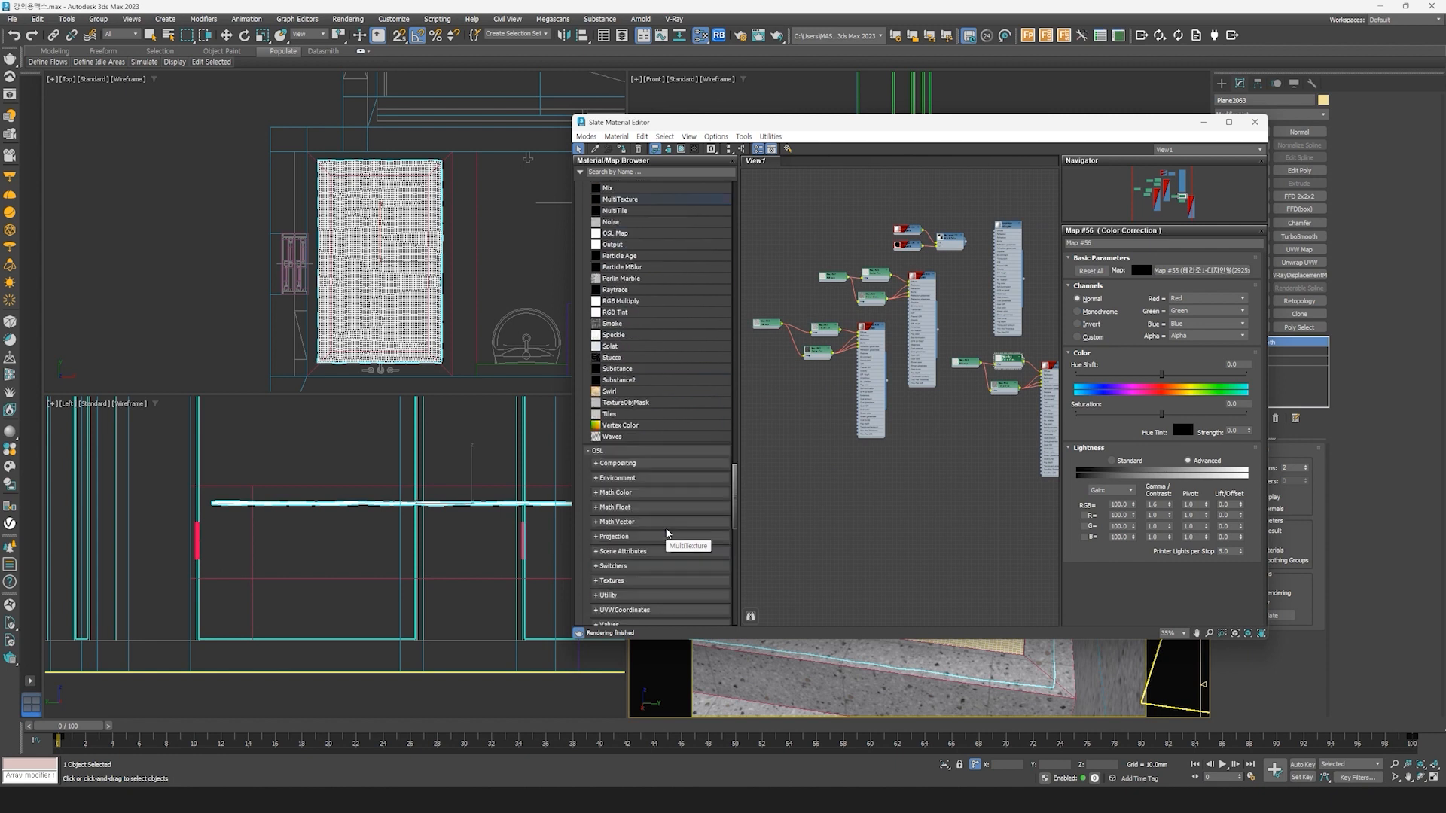
{"action": "scroll", "coordinate": [665, 472], "scroll_direction": "up", "scroll_amount": 12}
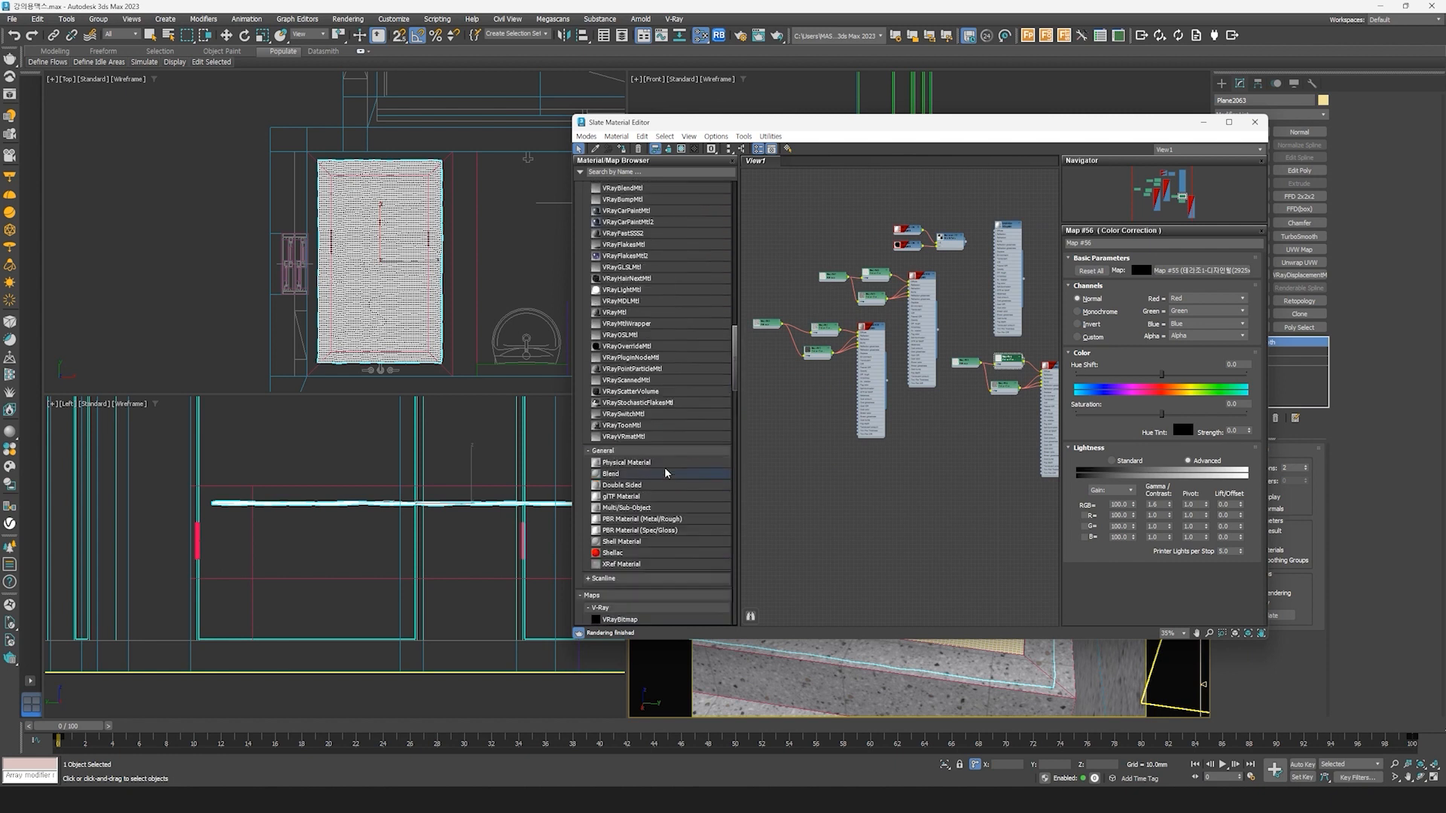
{"action": "left_click_drag", "start_coordinate": [633, 477], "coordinate": [957, 383]}
{"action": "scroll", "coordinate": [971, 411], "scroll_direction": "up", "scroll_amount": 6}
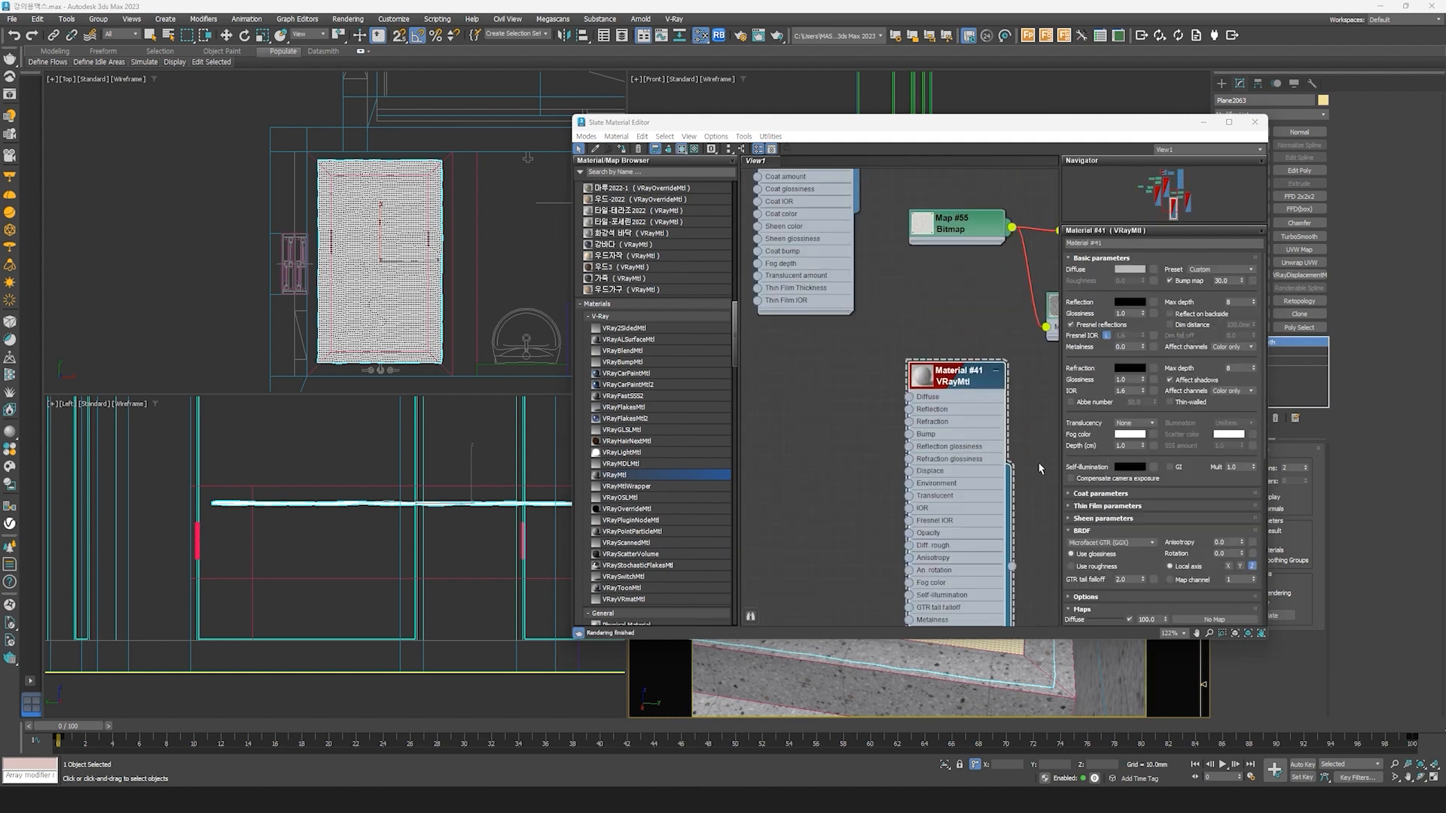
Step: Set the new VRayMtl's diffuse colour to a muted blue
{"action": "left_click", "coordinate": [1113, 271]}
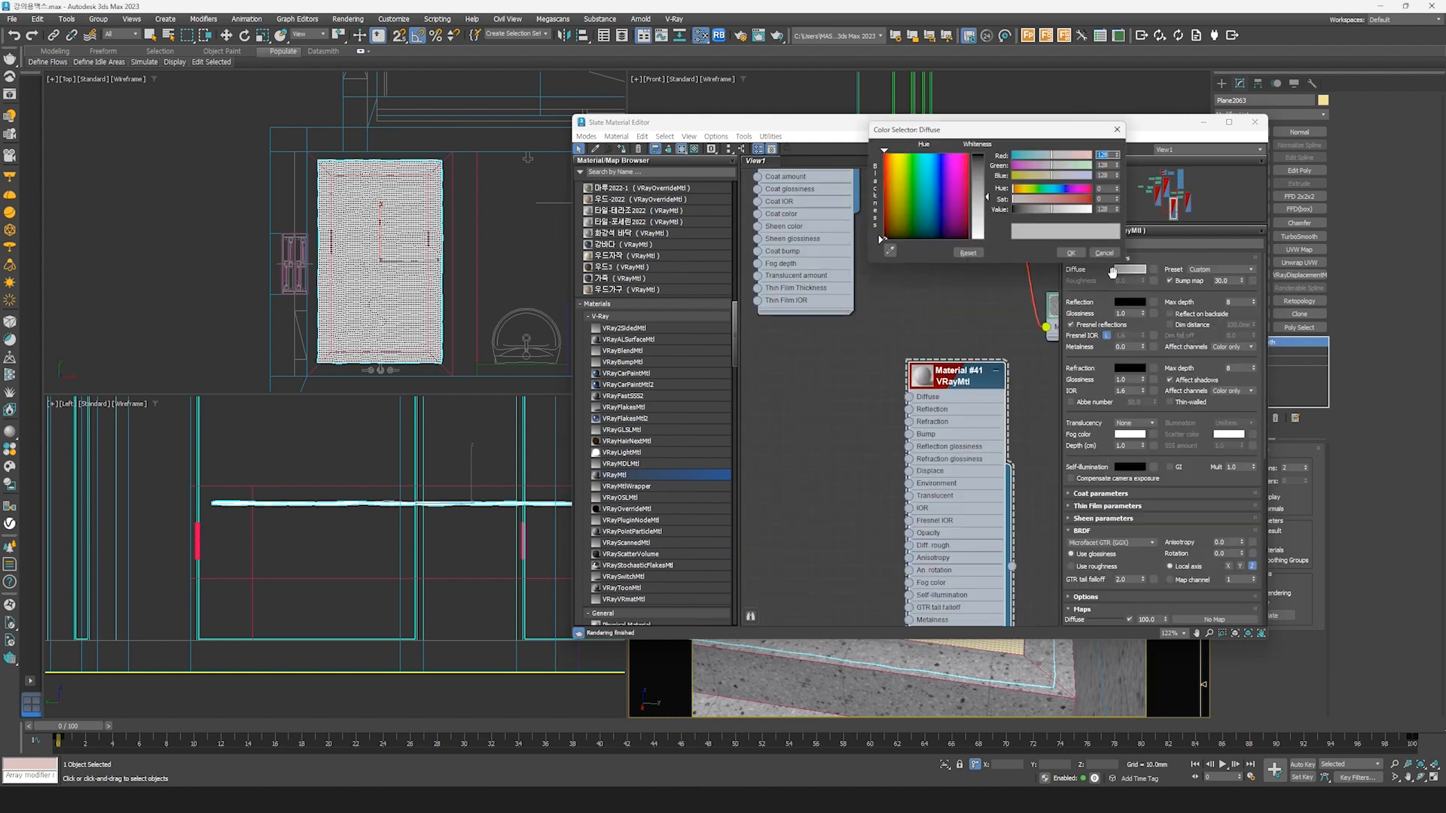
{"action": "left_click_drag", "start_coordinate": [1060, 189], "coordinate": [1066, 202]}
{"action": "left_click", "coordinate": [1059, 201]}
{"action": "mouse_move", "coordinate": [1054, 210]}
{"action": "left_mouse_down"}
{"action": "mouse_move", "coordinate": [1032, 210]}
{"action": "mouse_move", "coordinate": [1043, 214]}
{"action": "left_mouse_up"}
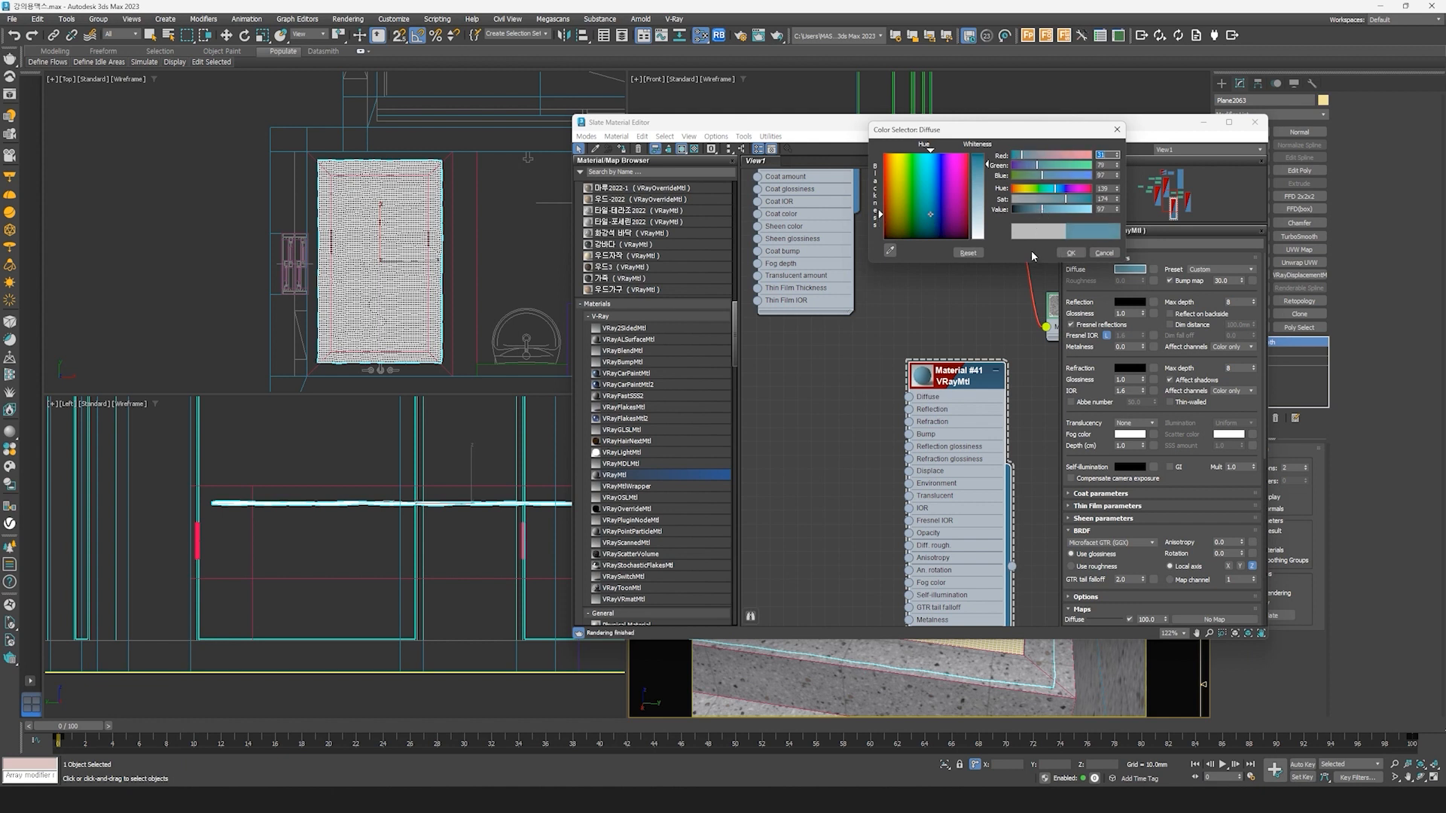
{"action": "left_click", "coordinate": [1070, 253]}
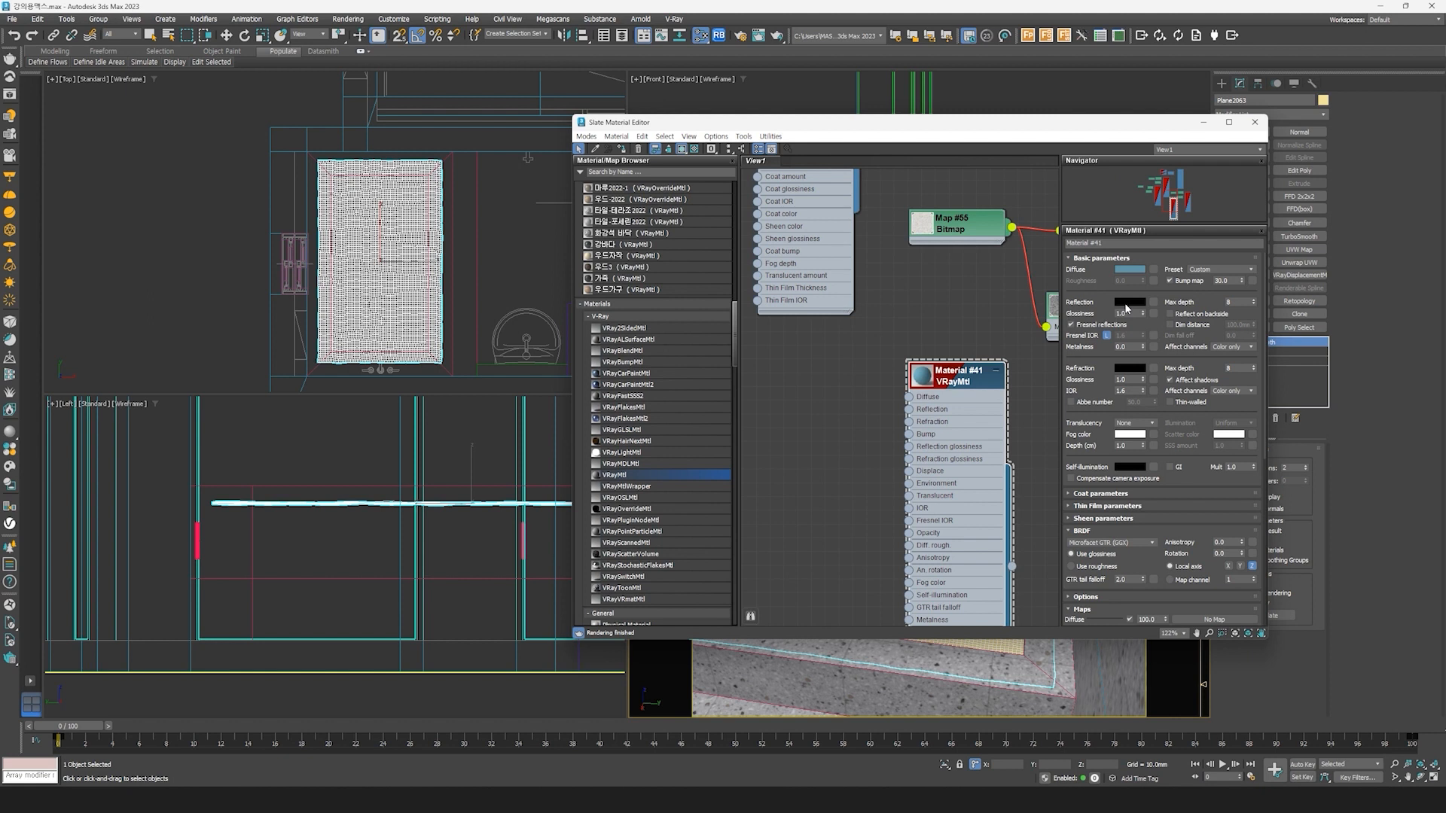
Step: Set the water material's reflection colour to white and its Fresnel IOR to 2.5
{"action": "left_click", "coordinate": [1127, 304]}
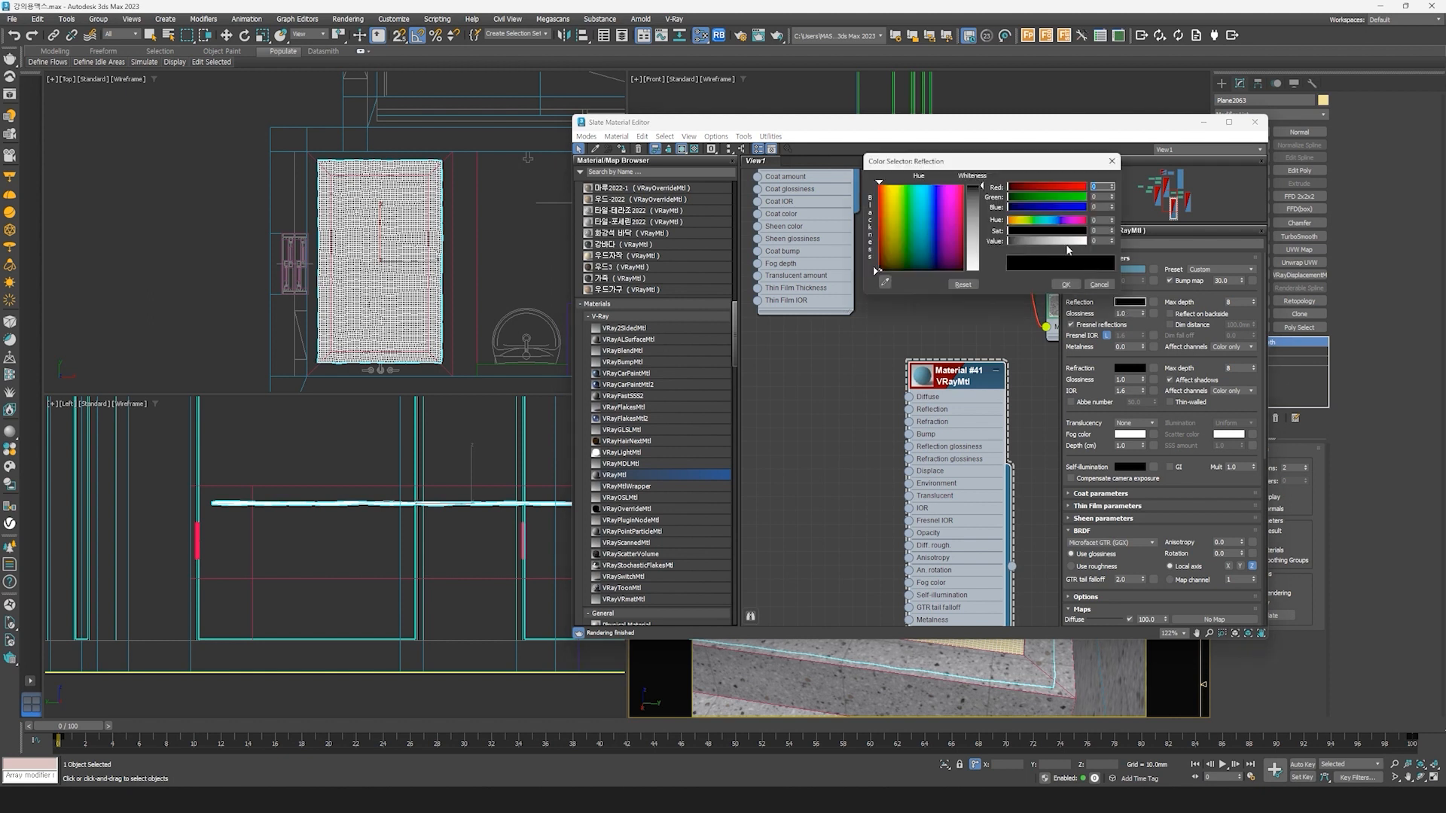
{"action": "left_click_drag", "start_coordinate": [1066, 241], "coordinate": [1092, 242]}
{"action": "left_click", "coordinate": [1064, 285]}
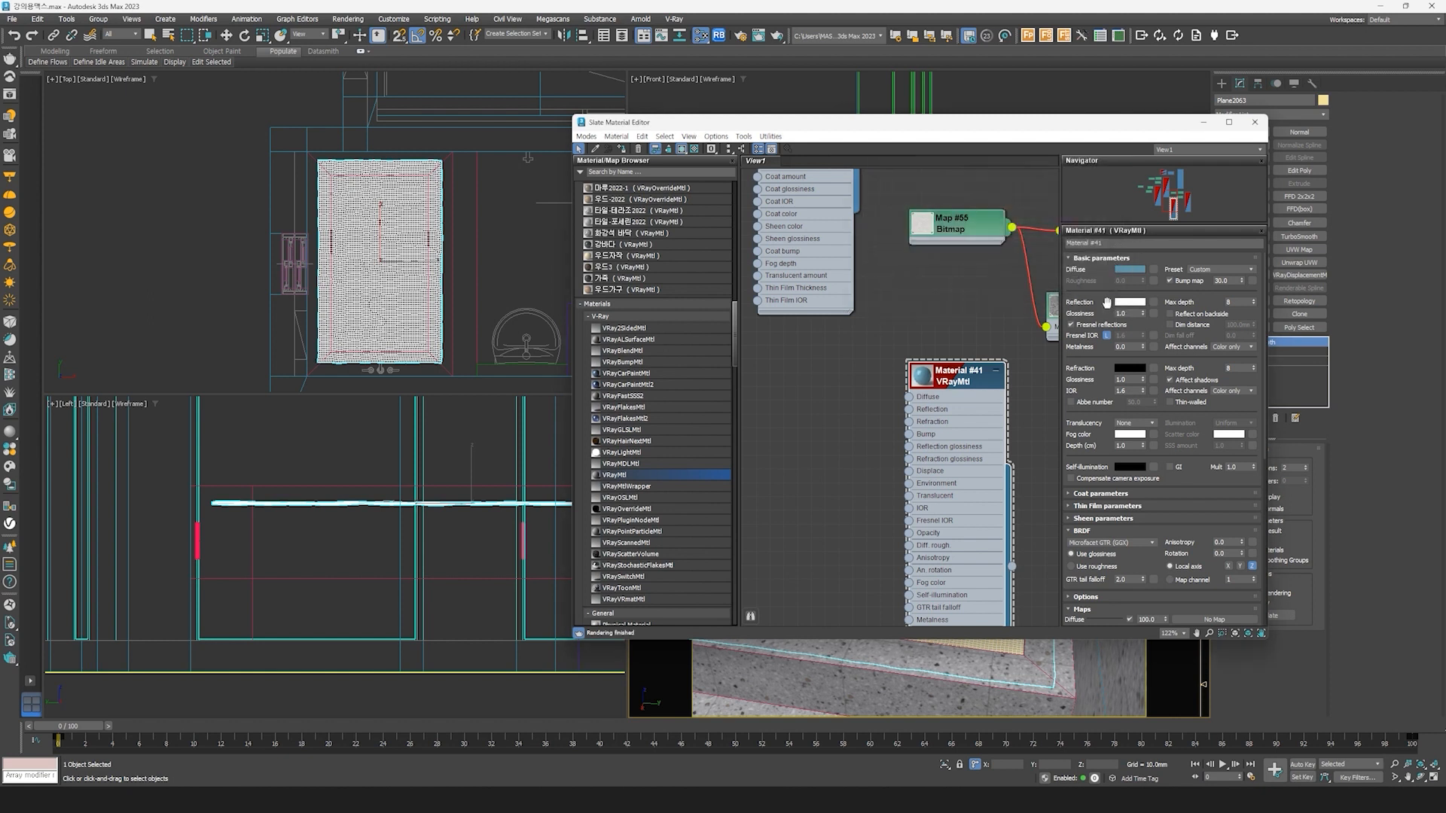
{"action": "double_click", "coordinate": [1122, 335]}
{"action": "left_click_drag", "start_coordinate": [1128, 390], "coordinate": [1018, 372]}
Step: Set the water material's refraction colour to a light grey with value 200 and its refraction IOR to 1.33
{"action": "left_click", "coordinate": [1131, 368]}
{"action": "left_click", "coordinate": [1132, 368]}
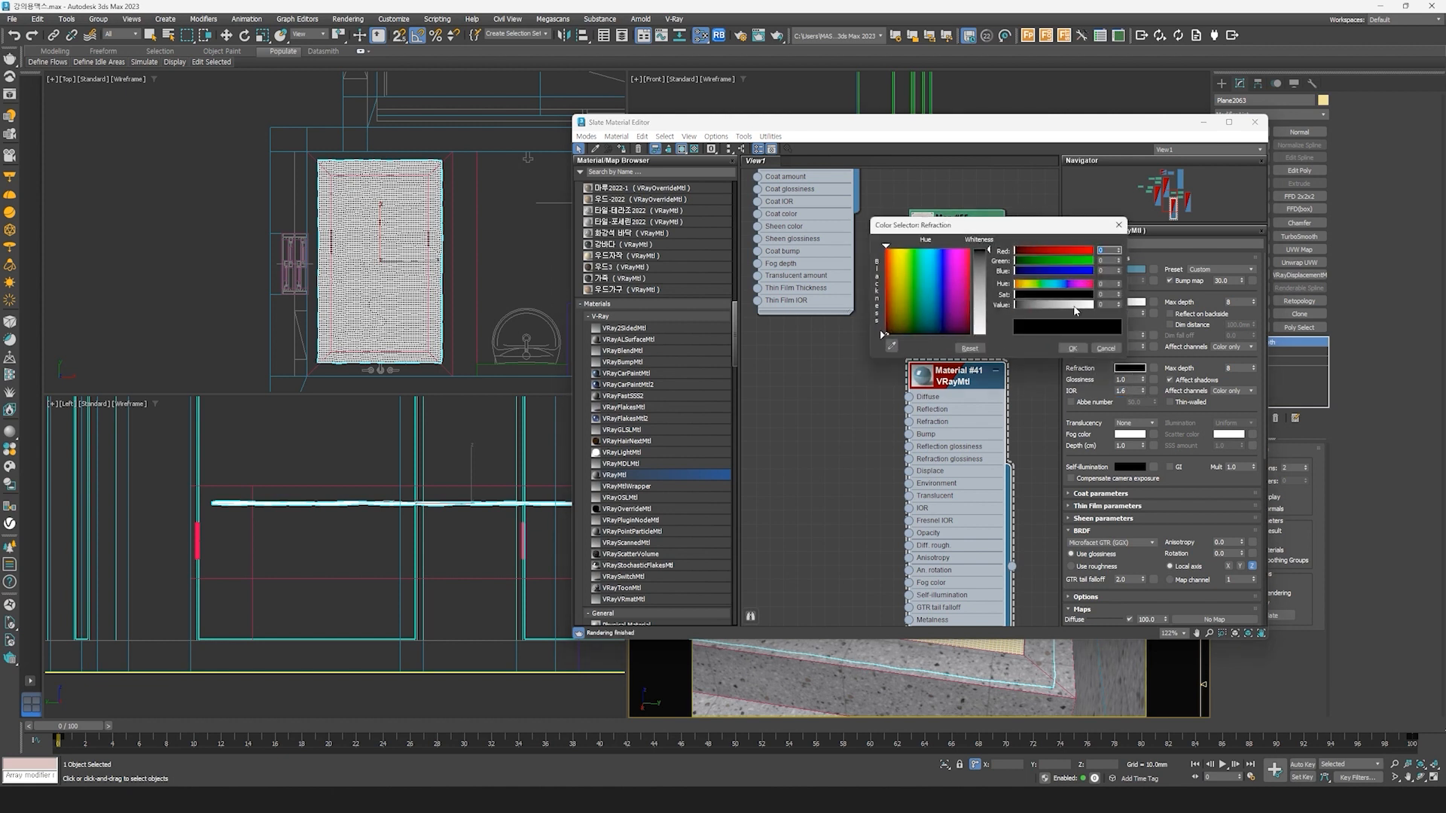
{"action": "left_click_drag", "start_coordinate": [1075, 310], "coordinate": [1079, 309]}
{"action": "left_click", "coordinate": [1104, 306]}
{"action": "type", "text": "20"}
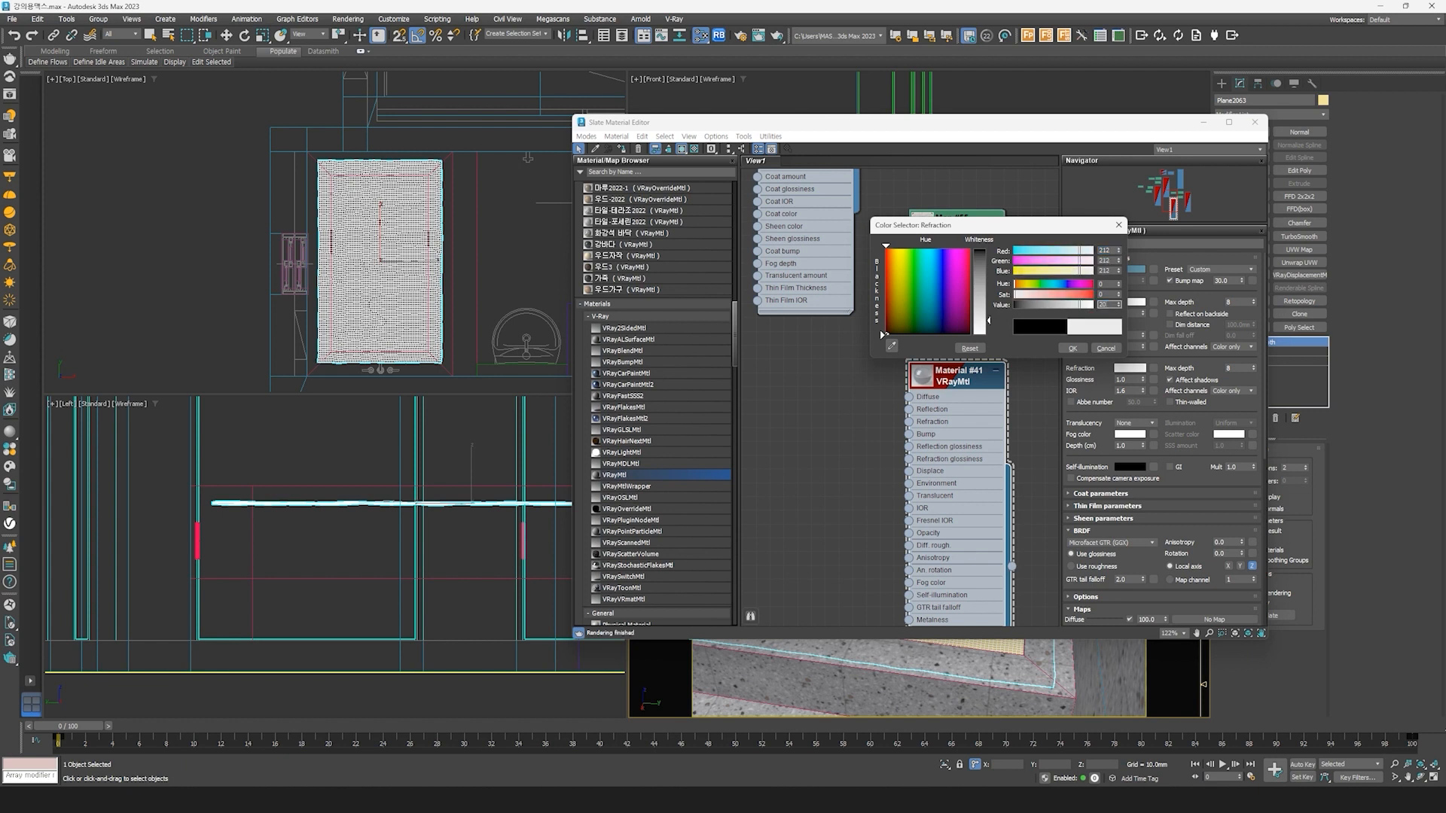
{"action": "type", "text": "0"}
{"action": "key", "text": "Return"}
{"action": "left_click", "coordinate": [1072, 348]}
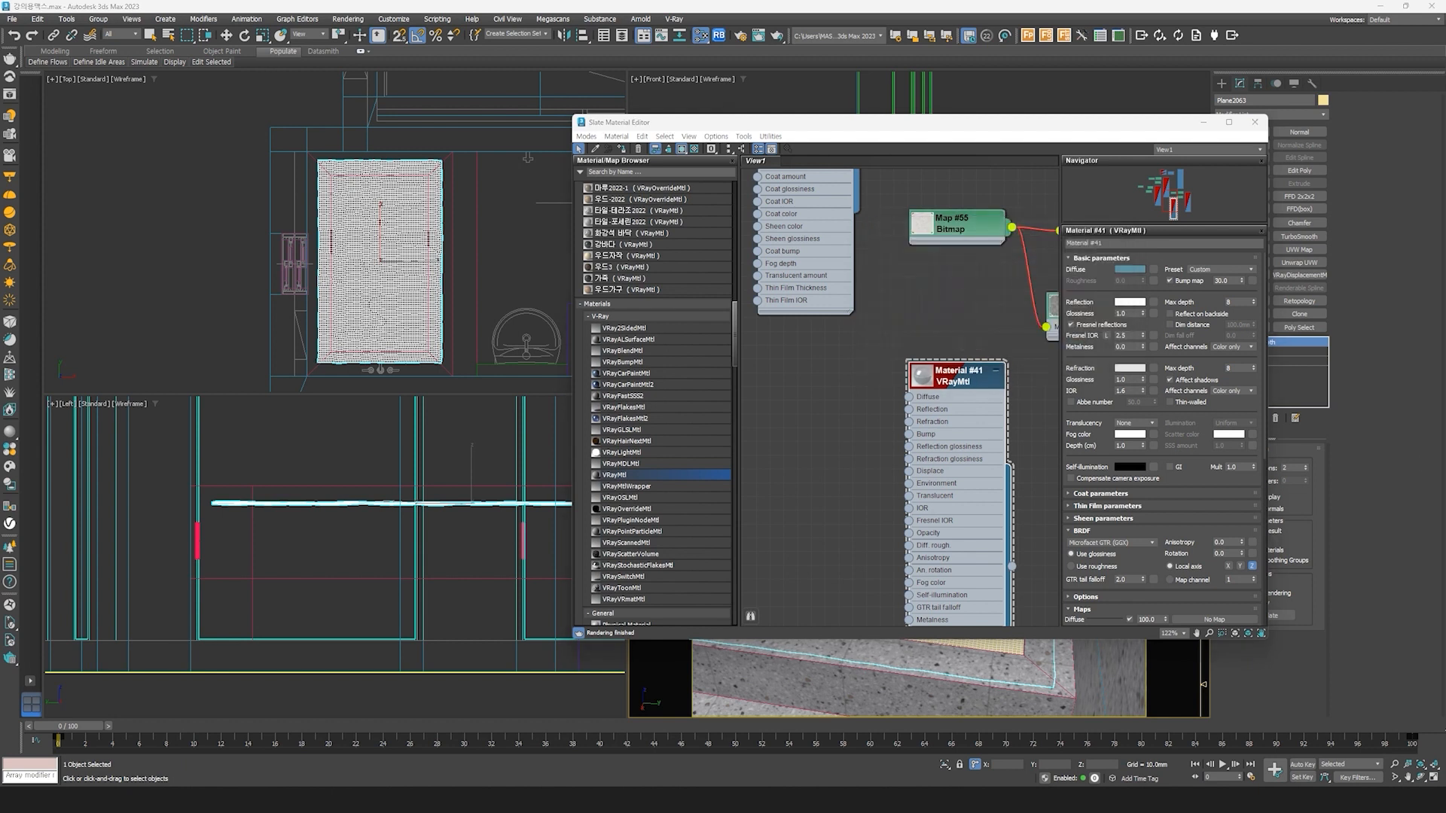
{"action": "double_click", "coordinate": [1130, 392]}
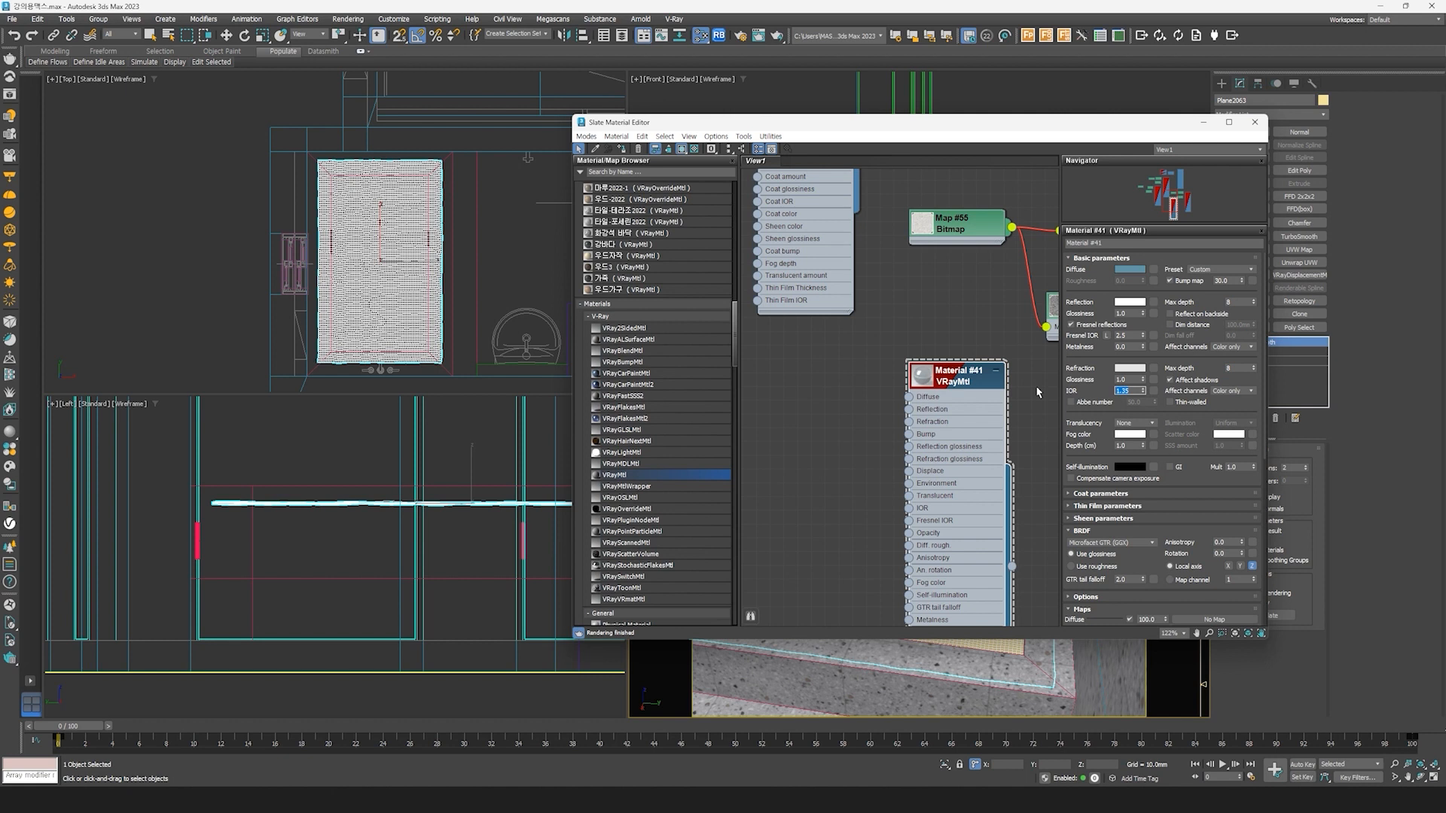
{"action": "left_click_drag", "start_coordinate": [960, 385], "coordinate": [946, 357]}
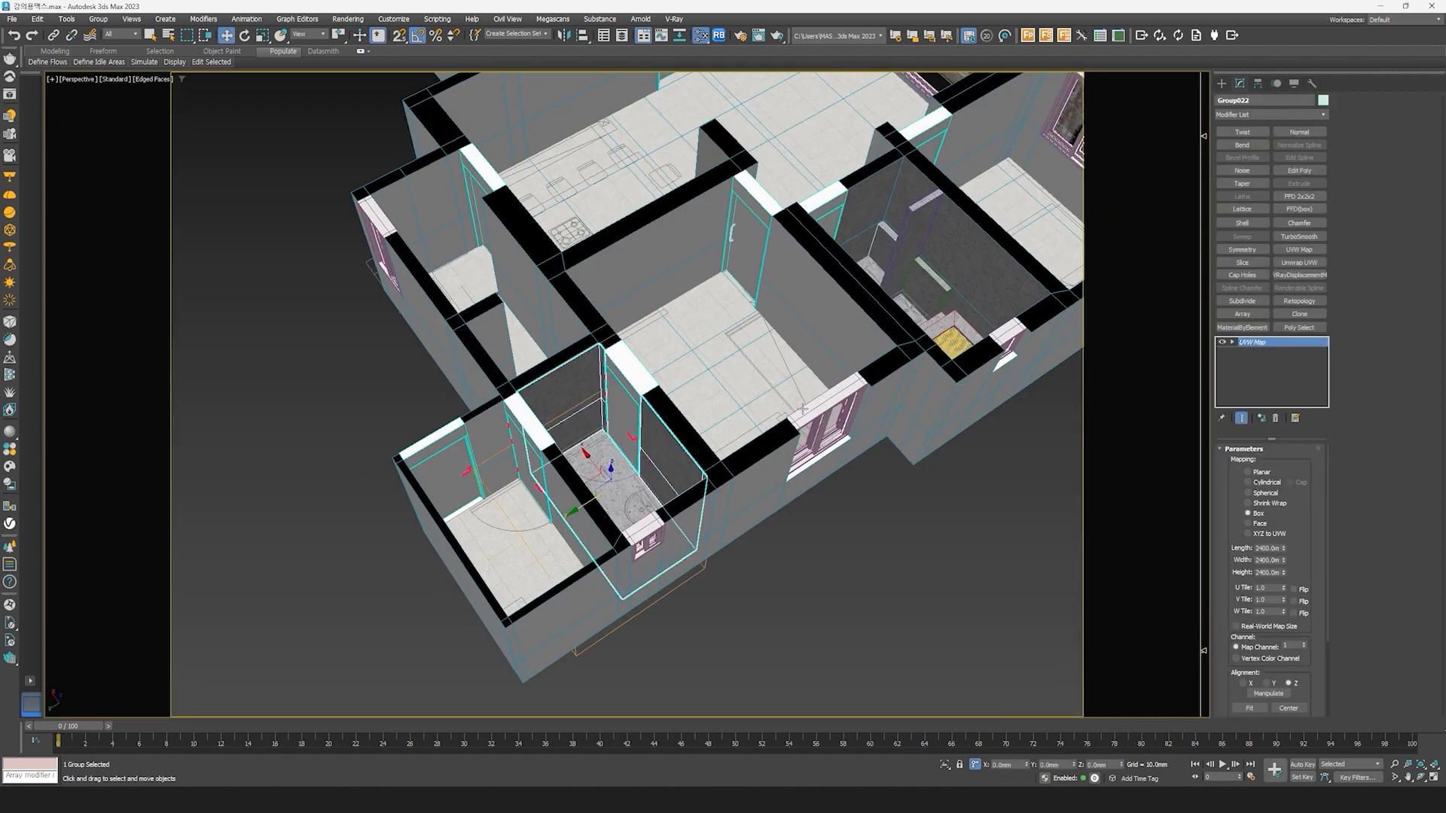
Step: Add the floor and the other bathroom's tile group to the selected tile group, and remove all three from the view
{"action": "scroll", "coordinate": [802, 409], "scroll_direction": "down", "scroll_amount": 3}
{"action": "middle_click_drag", "start_coordinate": [801, 409], "coordinate": [749, 516]}
{"action": "left_click", "coordinate": [623, 481], "text": "ctrl"}
{"action": "left_click", "coordinate": [769, 462], "text": "ctrl"}
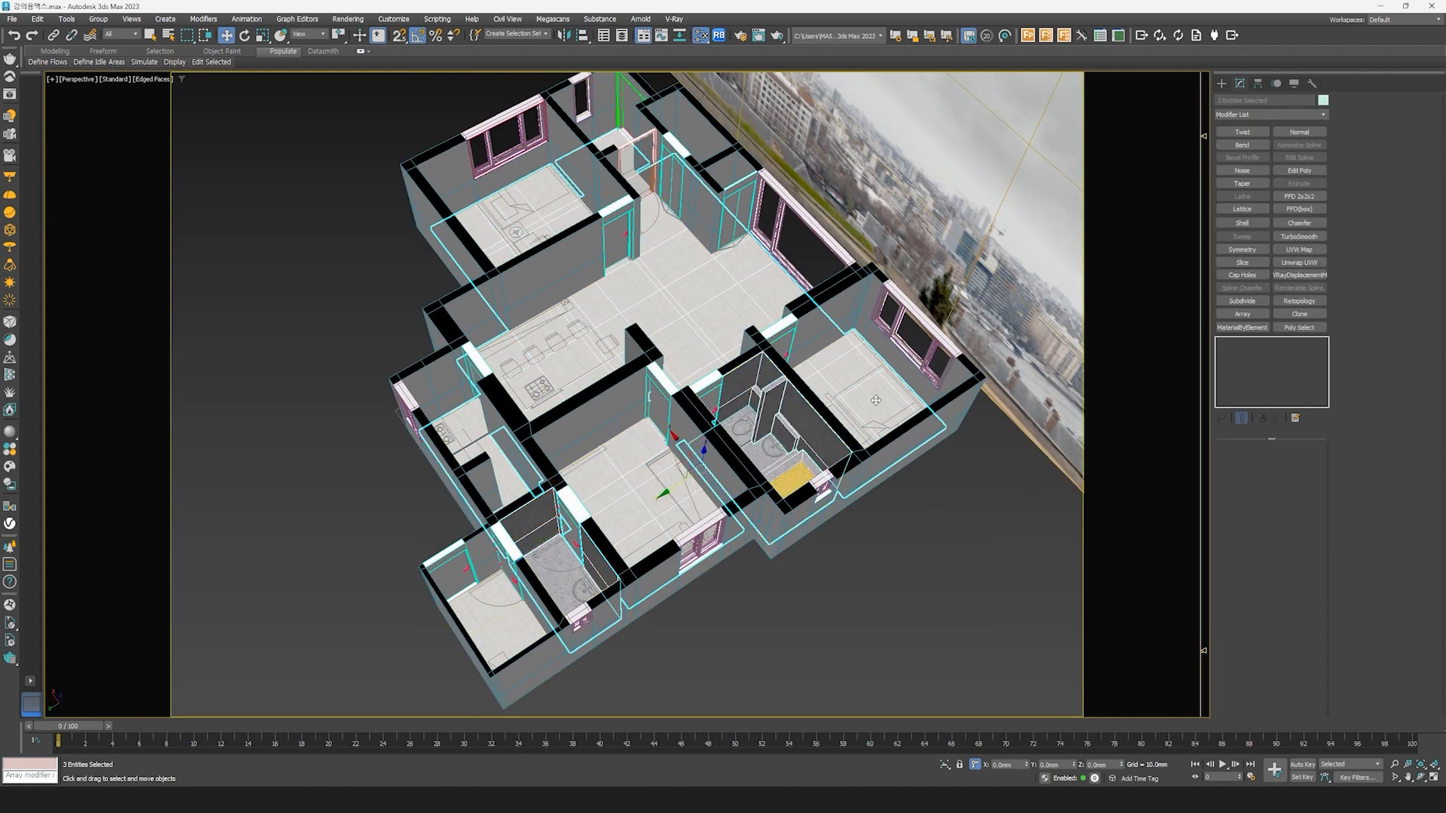
{"action": "key", "text": "Delete"}
Step: Select the three blue threshold boxes around the doors and isolate them, leaving nothing selected
{"action": "scroll", "coordinate": [757, 459], "scroll_direction": "up", "scroll_amount": 5}
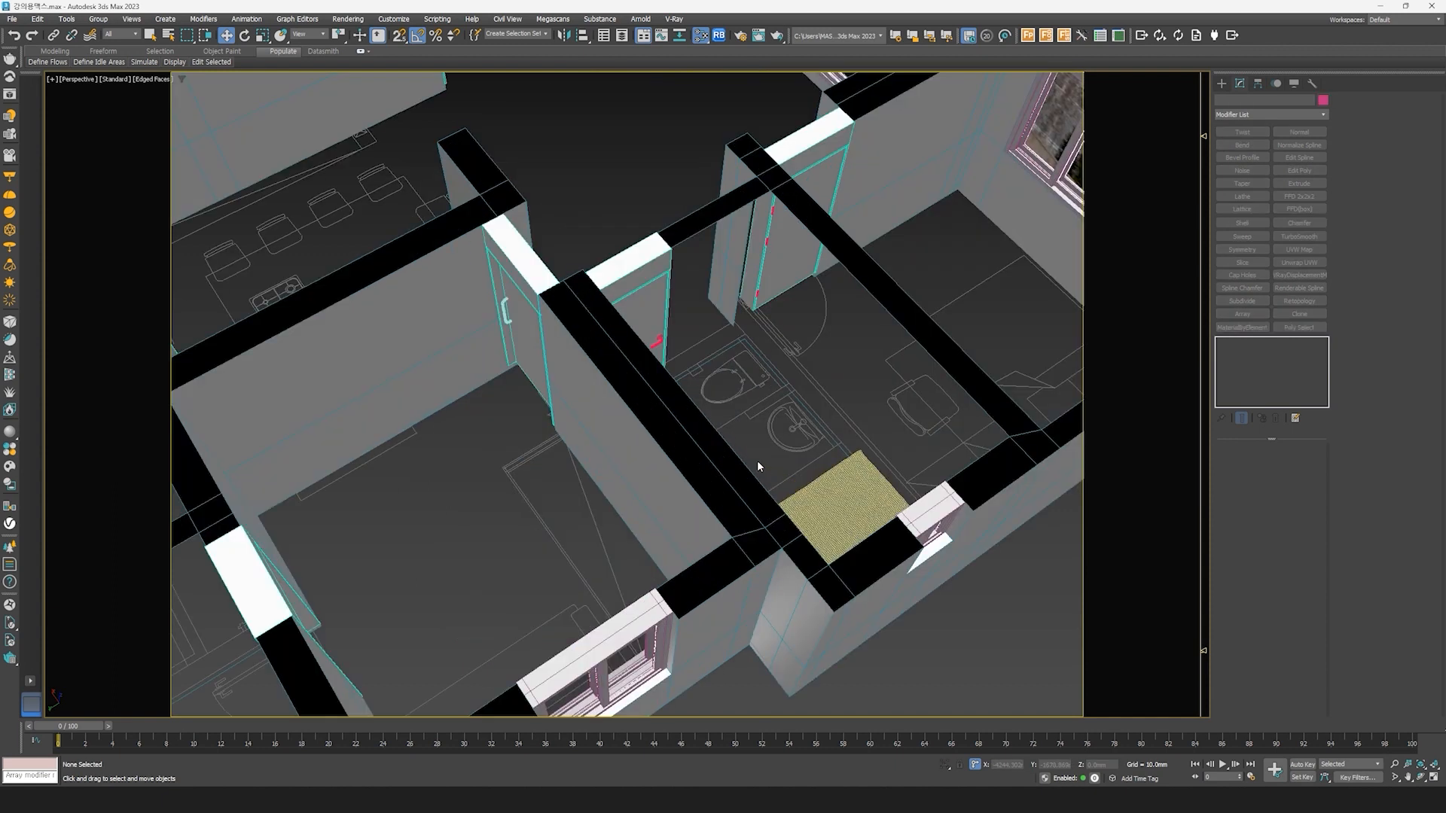
{"action": "scroll", "coordinate": [721, 481], "scroll_direction": "up", "scroll_amount": 5}
{"action": "scroll", "coordinate": [736, 520], "scroll_direction": "up", "scroll_amount": 3}
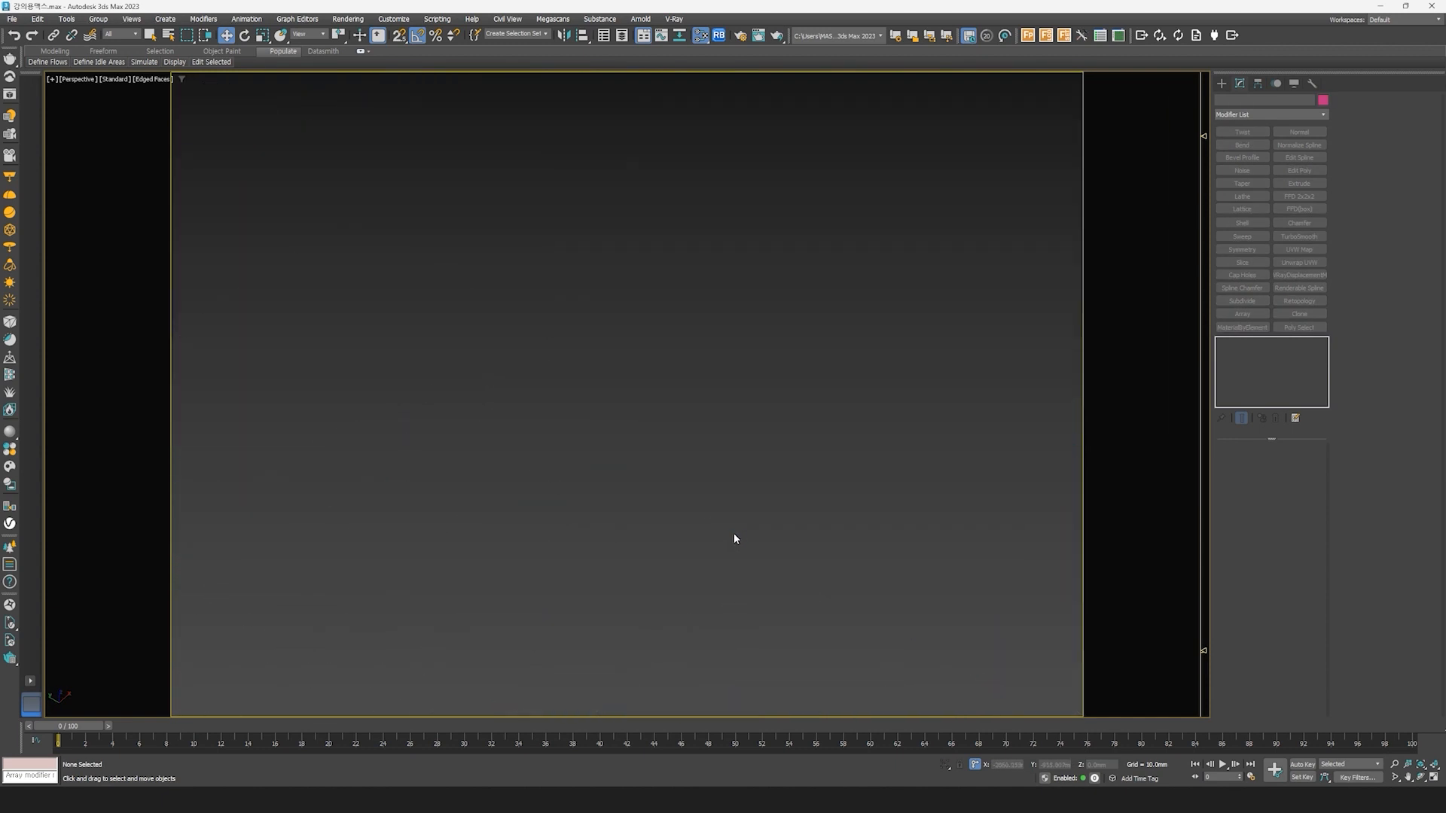
{"action": "left_click", "coordinate": [764, 521]}
{"action": "left_click", "coordinate": [343, 336], "text": "ctrl"}
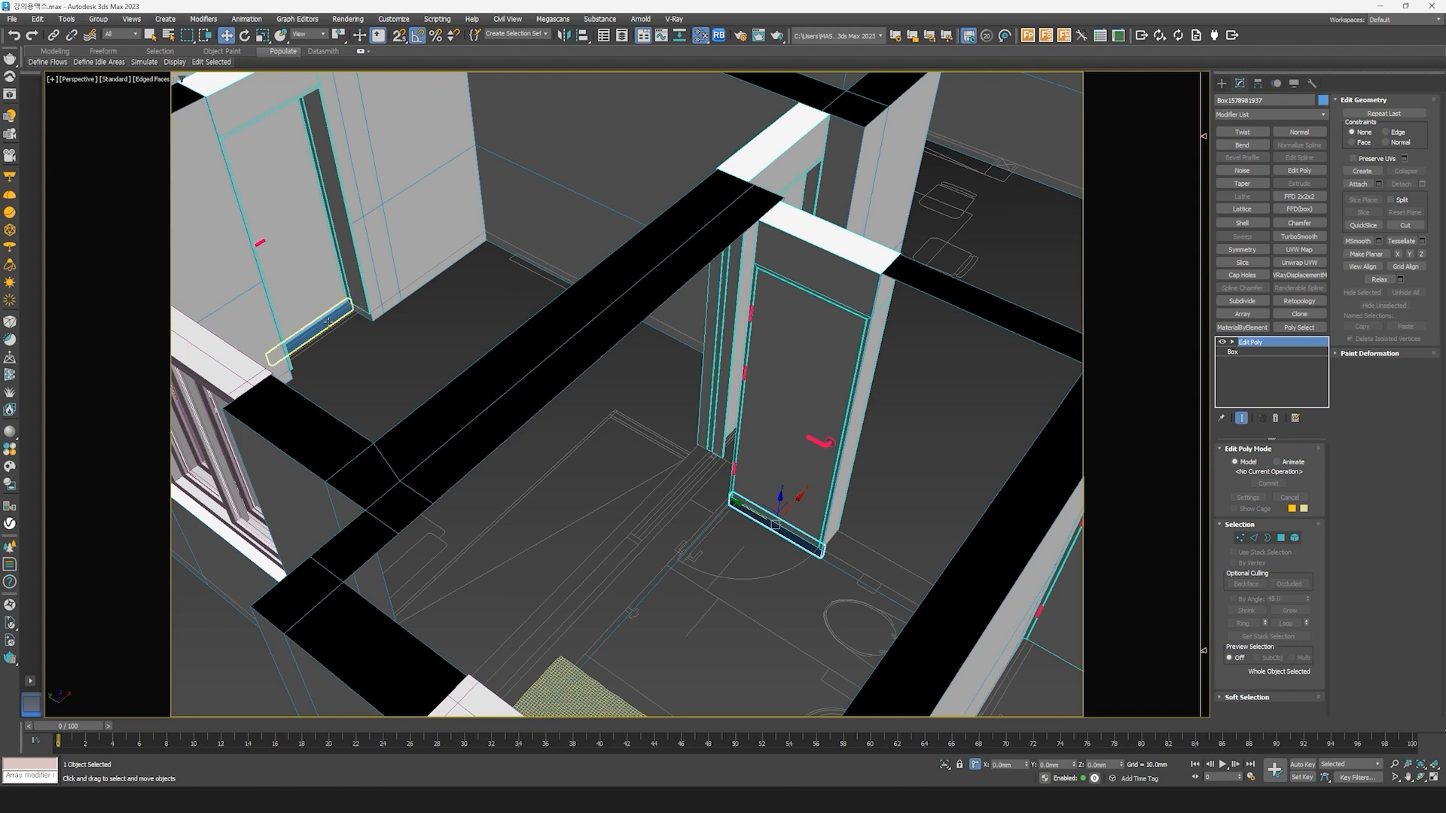
{"action": "scroll", "coordinate": [703, 525], "scroll_direction": "down", "scroll_amount": 5}
{"action": "middle_click_drag", "start_coordinate": [575, 452], "coordinate": [672, 481]}
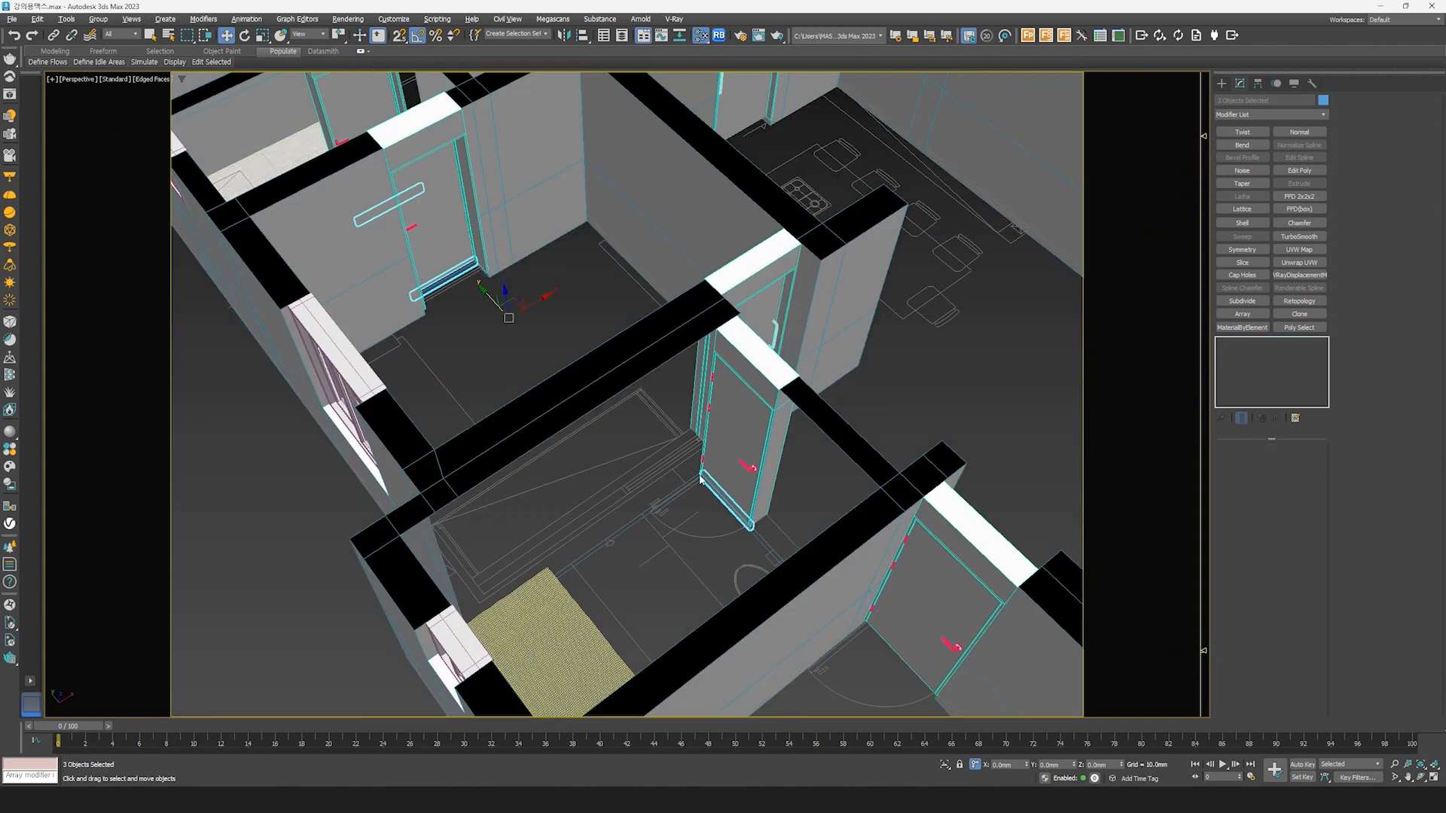
{"action": "key", "text": "alt+q"}
{"action": "left_click", "coordinate": [843, 590]}
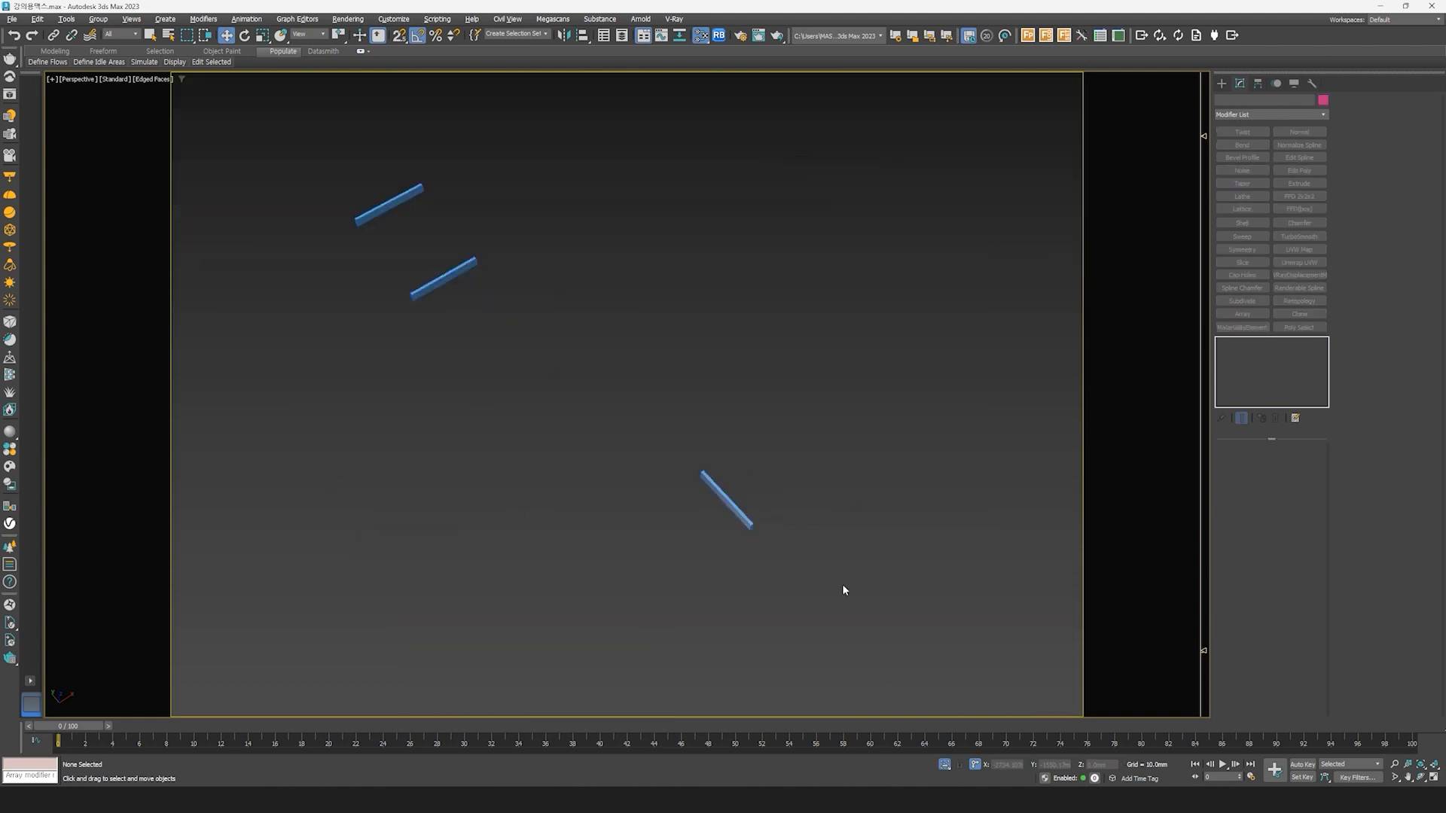
Step: Select the bathroom door's threshold box and duplicate the Material #40 tile material with its bitmap and Color Correction maps
{"action": "left_click_drag", "start_coordinate": [697, 484], "coordinate": [778, 535]}
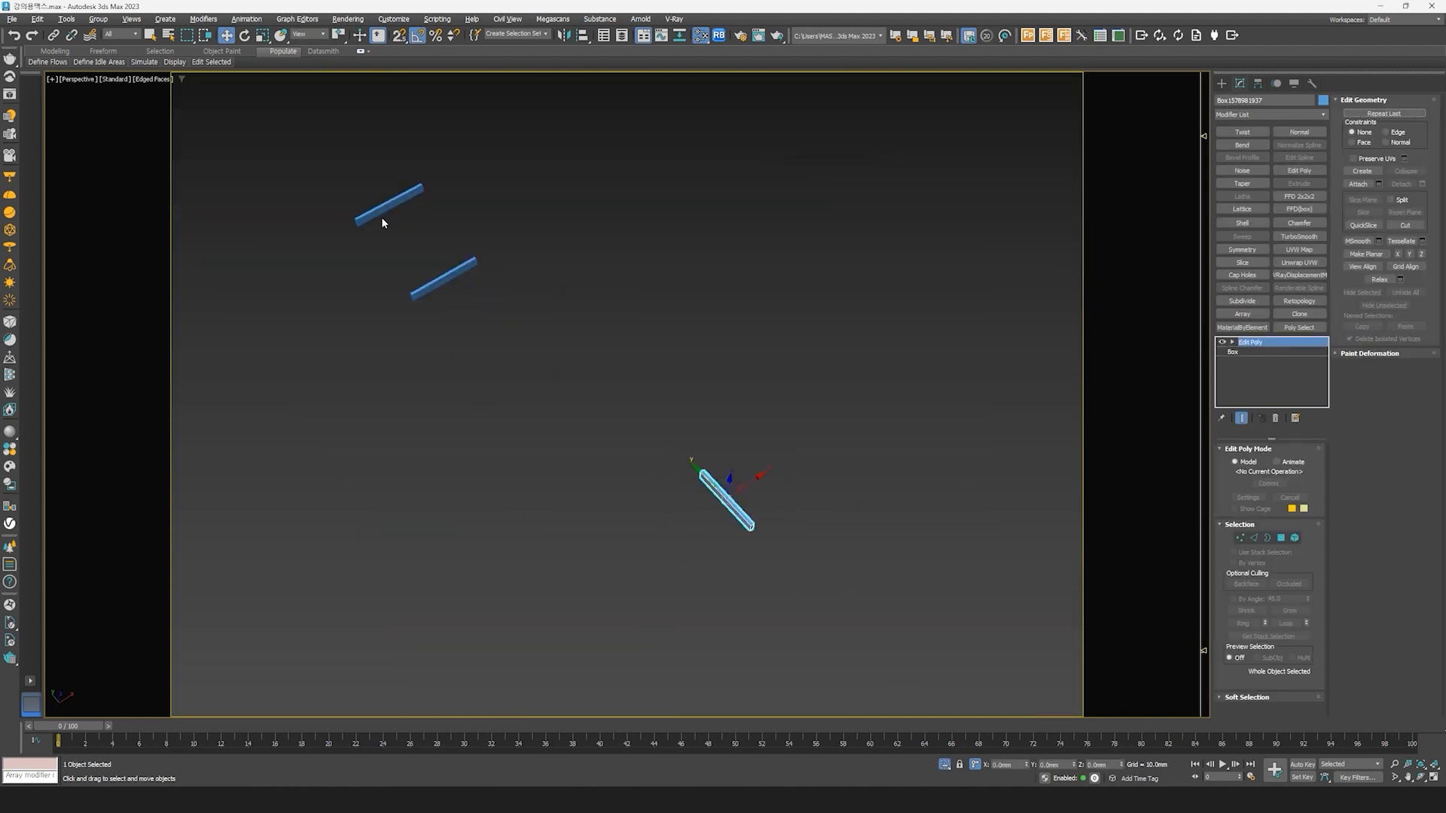
{"action": "left_click", "coordinate": [752, 476]}
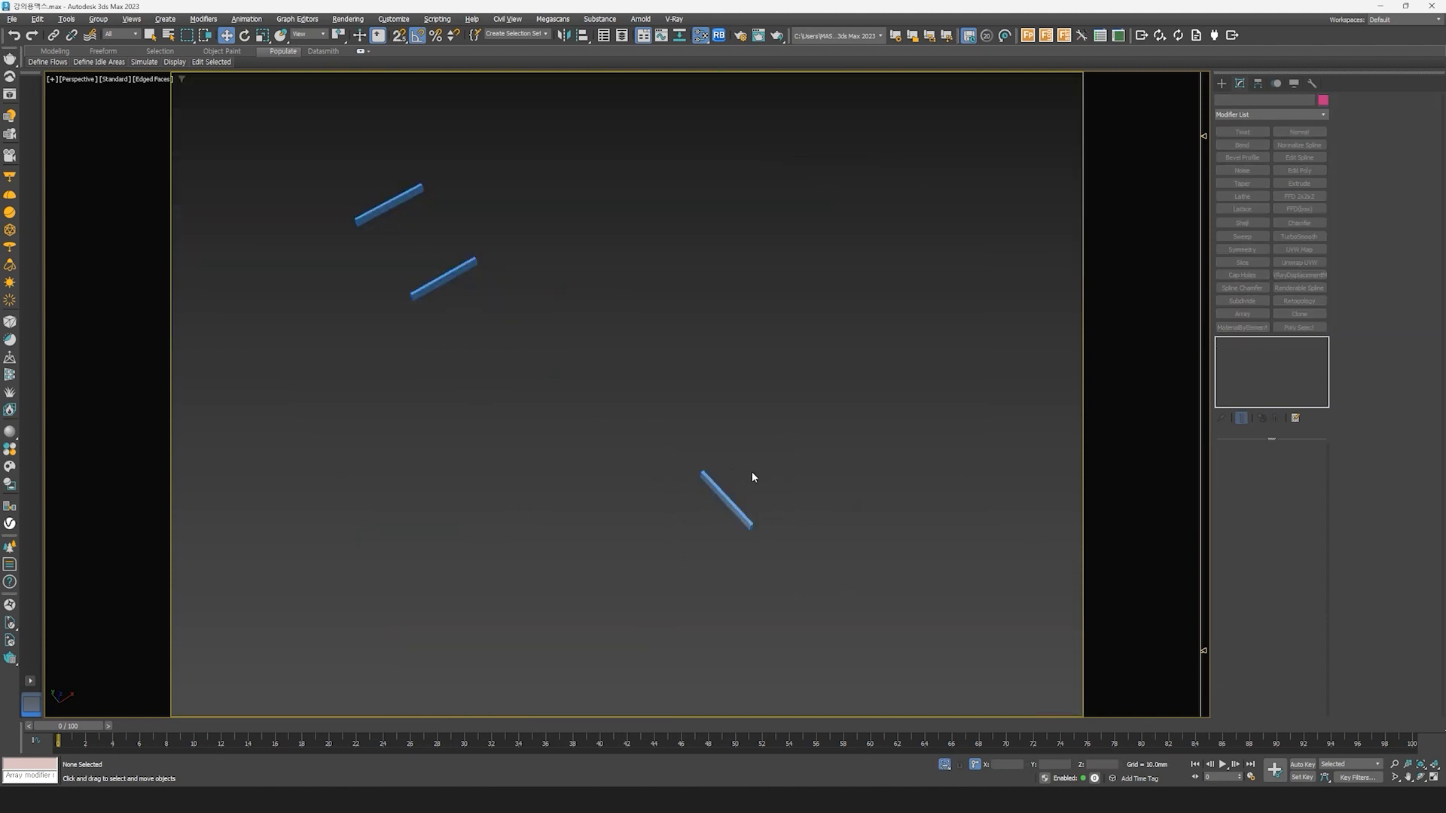
{"action": "left_click", "coordinate": [734, 510]}
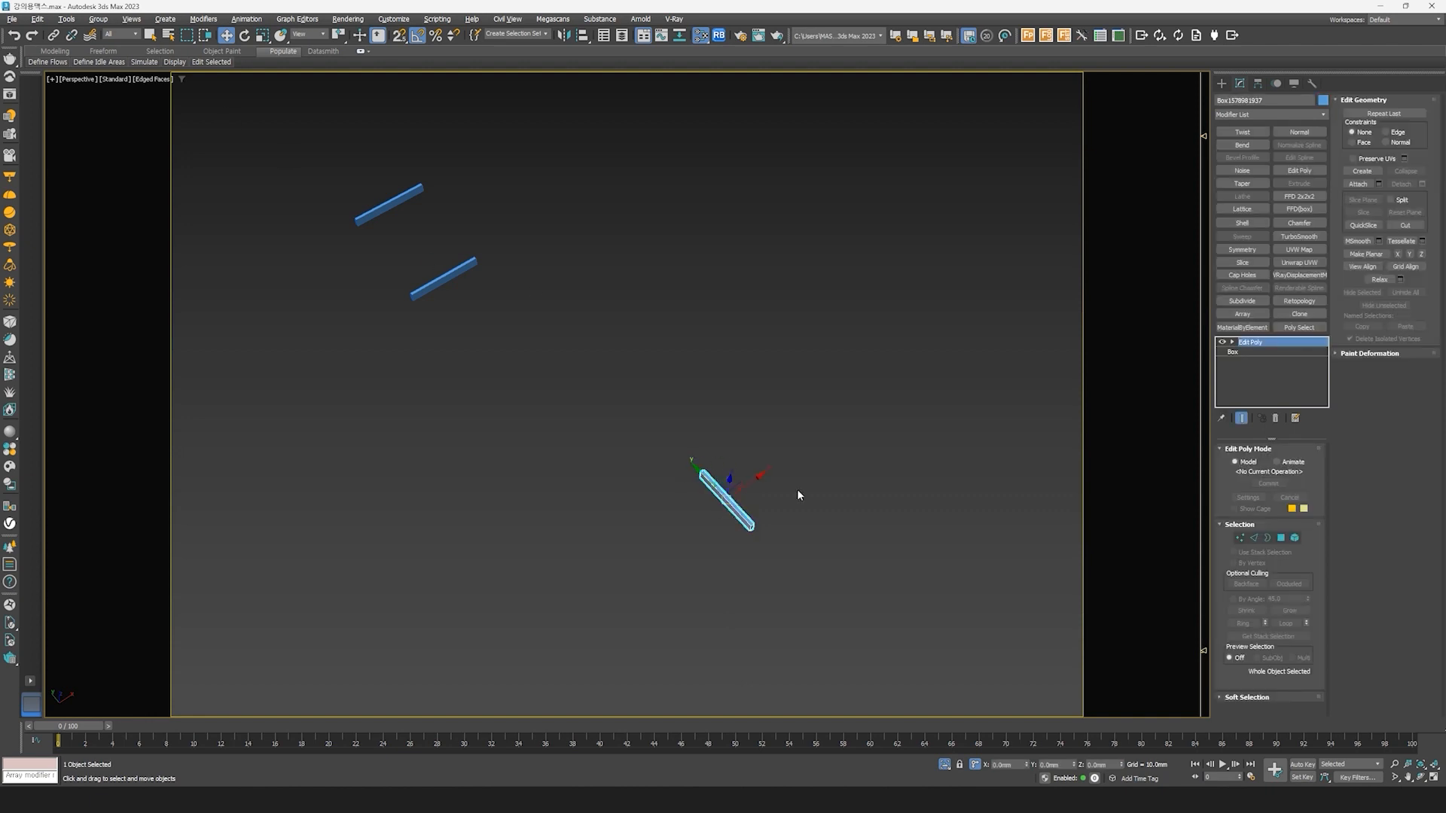
{"action": "key", "text": "m"}
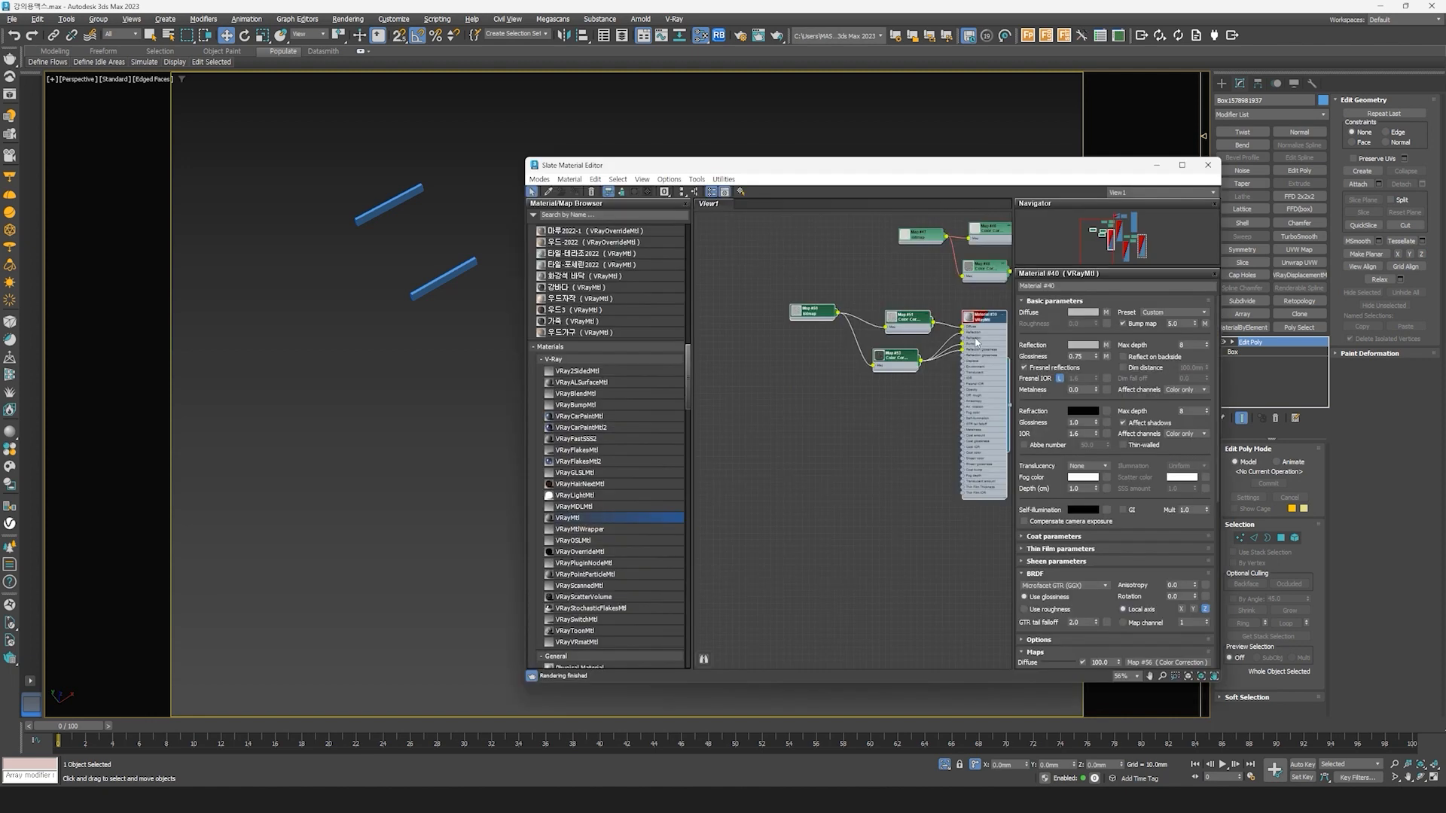
{"action": "left_click_drag", "start_coordinate": [992, 516], "coordinate": [788, 300]}
{"action": "left_click_drag", "start_coordinate": [985, 322], "coordinate": [904, 419], "text": "shift"}
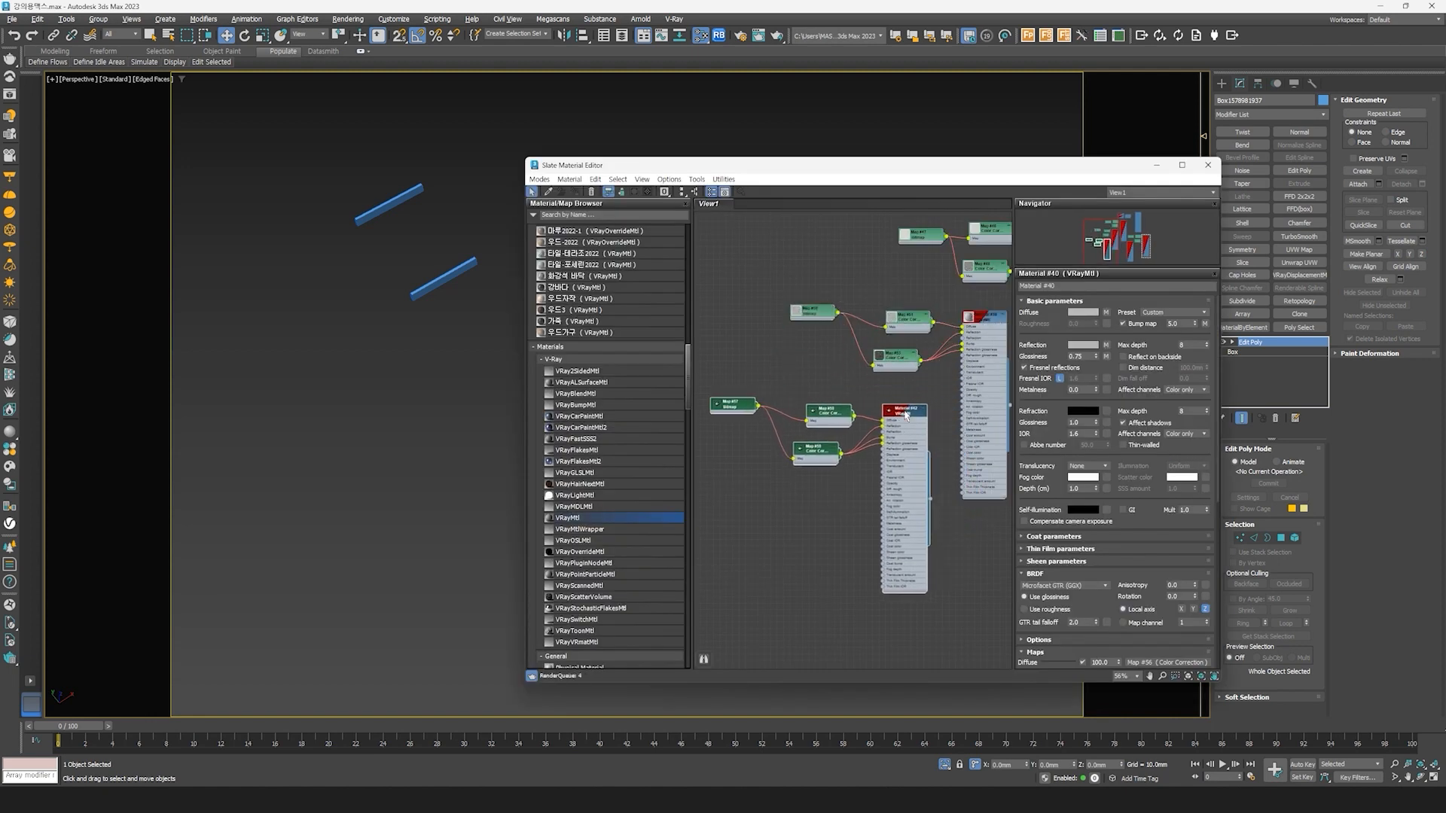
Step: Bring the pl-ta606_03-2.jpg texture from the ACDSee map folder into the Slate Material Editor as a new bitmap beside the duplicated material
{"action": "key", "text": "alt+Tab"}
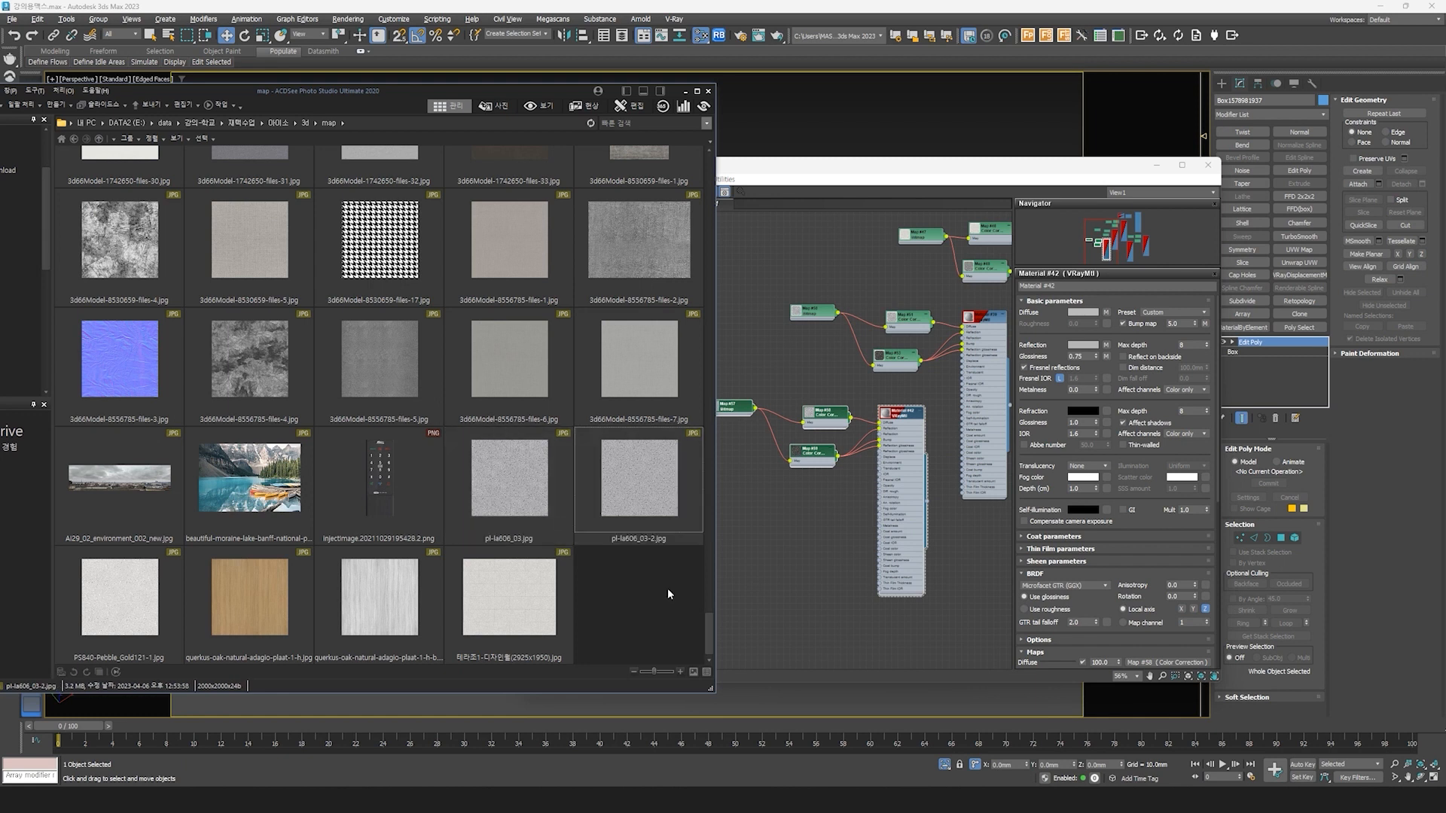
{"action": "left_click_drag", "start_coordinate": [683, 521], "coordinate": [713, 405]}
{"action": "scroll", "coordinate": [763, 514], "scroll_direction": "up", "scroll_amount": 3}
{"action": "left_click", "coordinate": [764, 515]}
{"action": "middle_click_drag", "start_coordinate": [729, 400], "coordinate": [758, 466]}
{"action": "scroll", "coordinate": [757, 466], "scroll_direction": "up", "scroll_amount": 1}
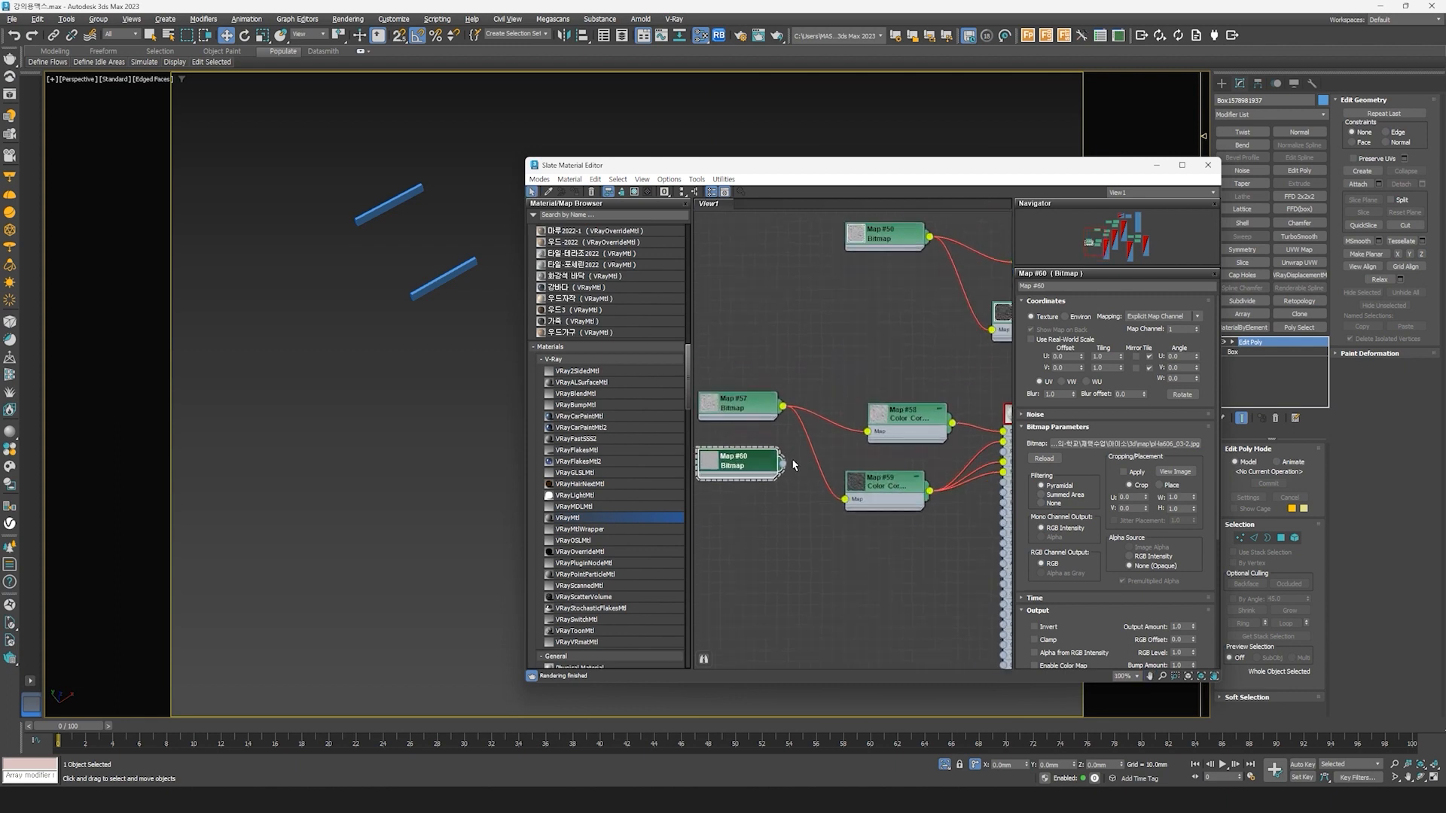
Step: Feed the new bitmap into both Color Correction maps of the duplicated material and delete the old bitmap node
{"action": "left_click_drag", "start_coordinate": [783, 463], "coordinate": [845, 498]}
{"action": "left_click_drag", "start_coordinate": [777, 405], "coordinate": [816, 380]}
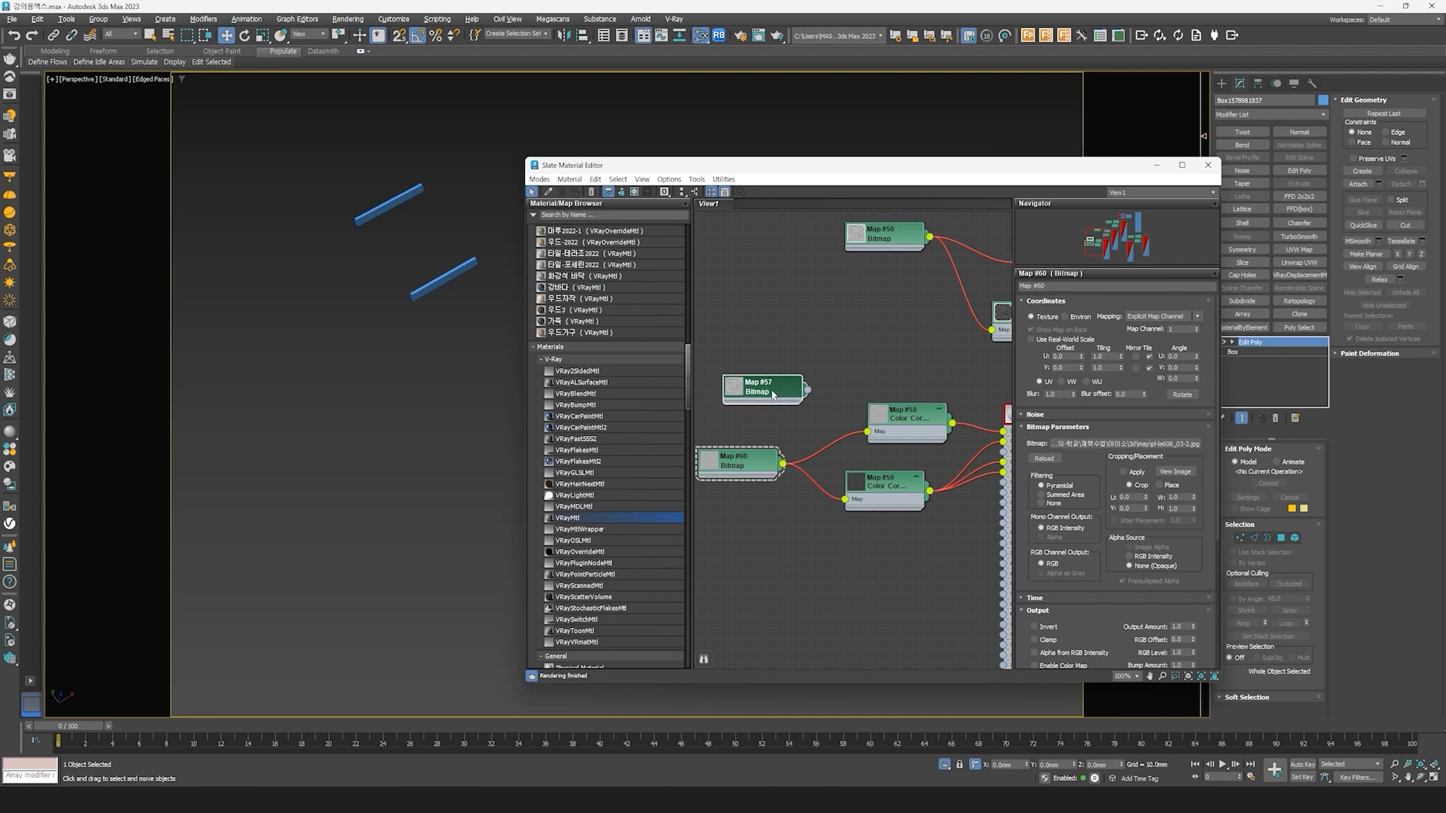
{"action": "key", "text": "Delete"}
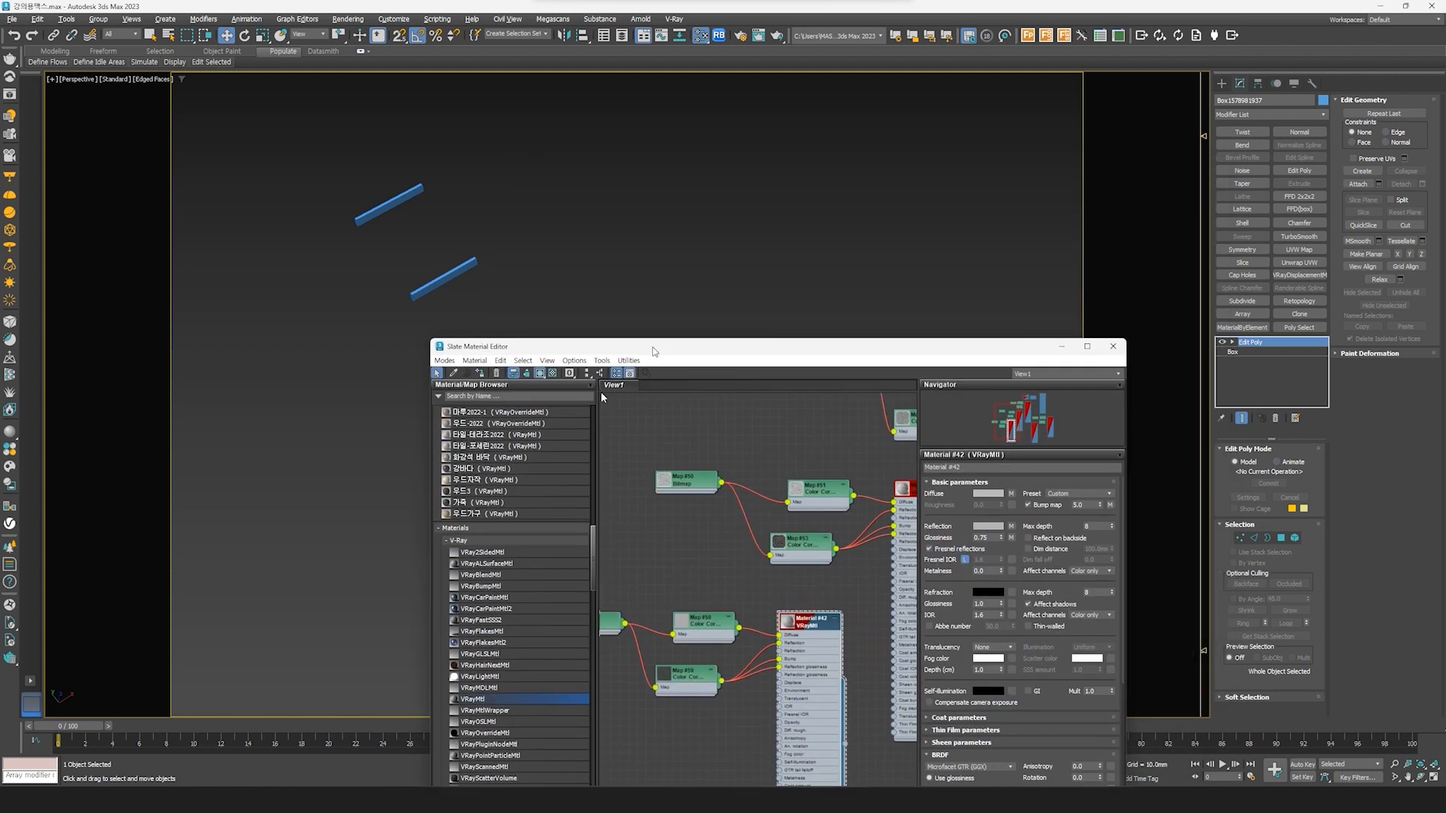
Step: Select all three door threshold boxes and assign the Material #42 stone material to them
{"action": "left_click_drag", "start_coordinate": [652, 352], "coordinate": [806, 162]}
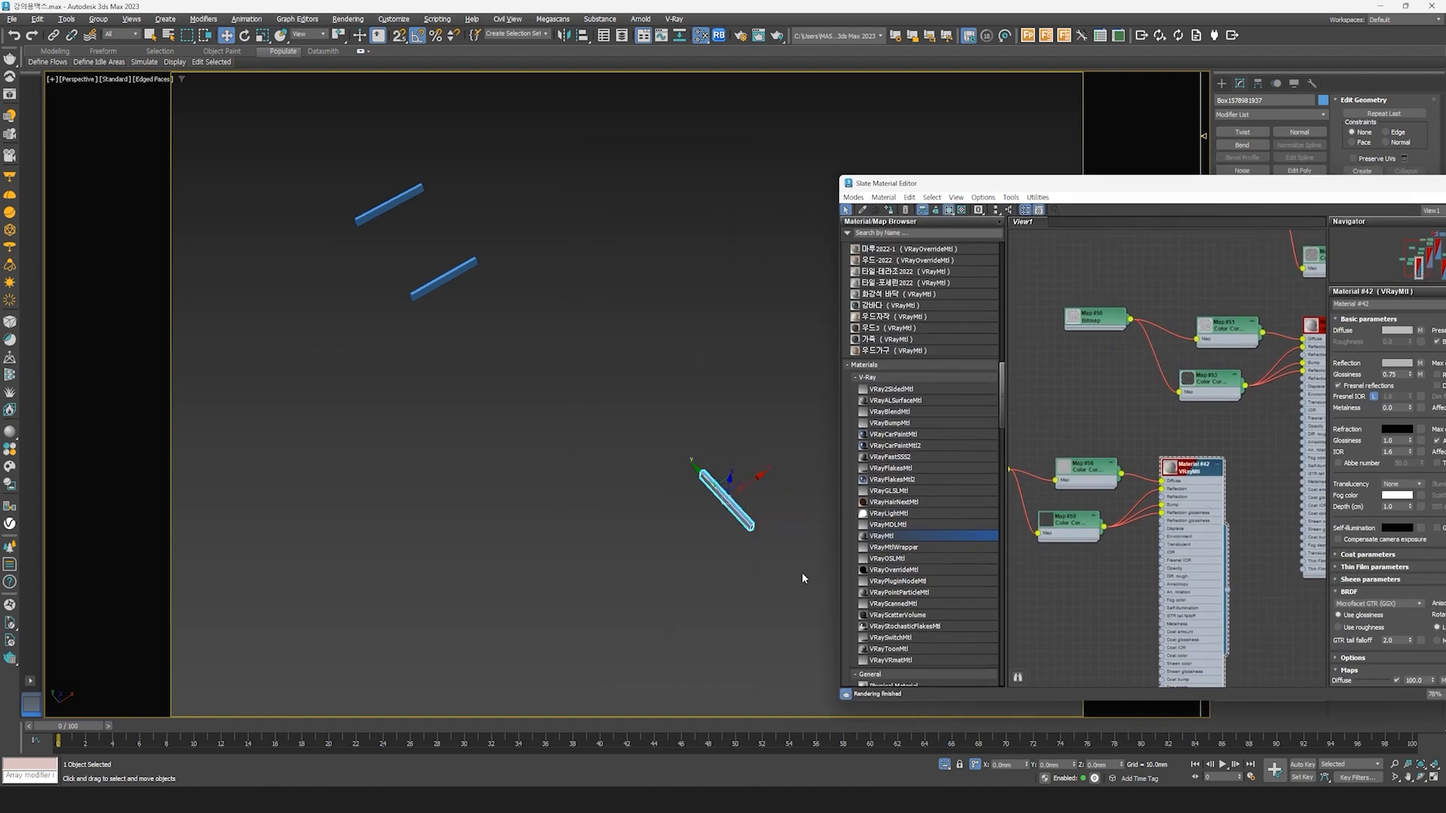
{"action": "left_click_drag", "start_coordinate": [821, 573], "coordinate": [371, 210]}
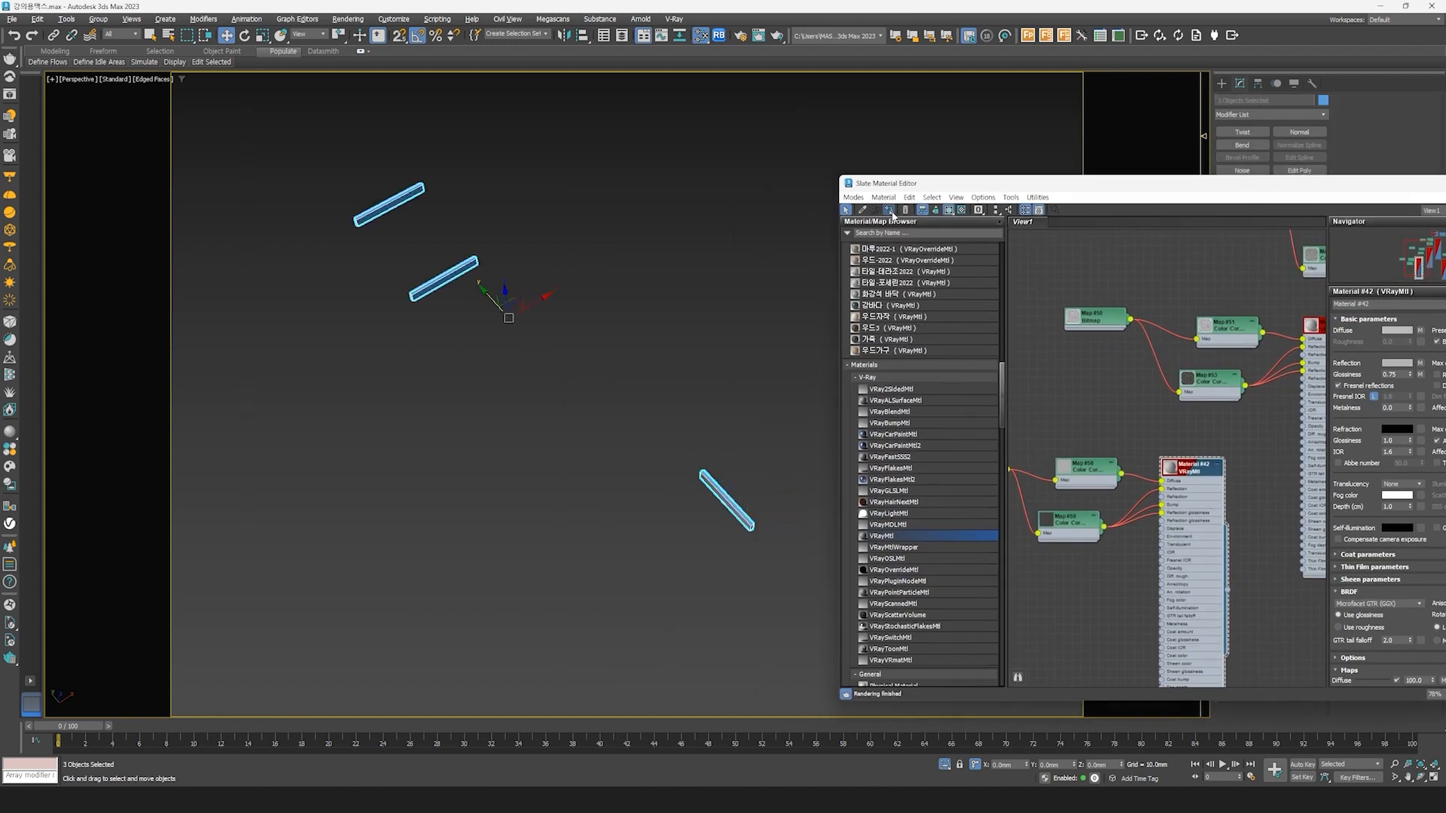
{"action": "left_click", "coordinate": [765, 522]}
{"action": "key", "text": "z"}
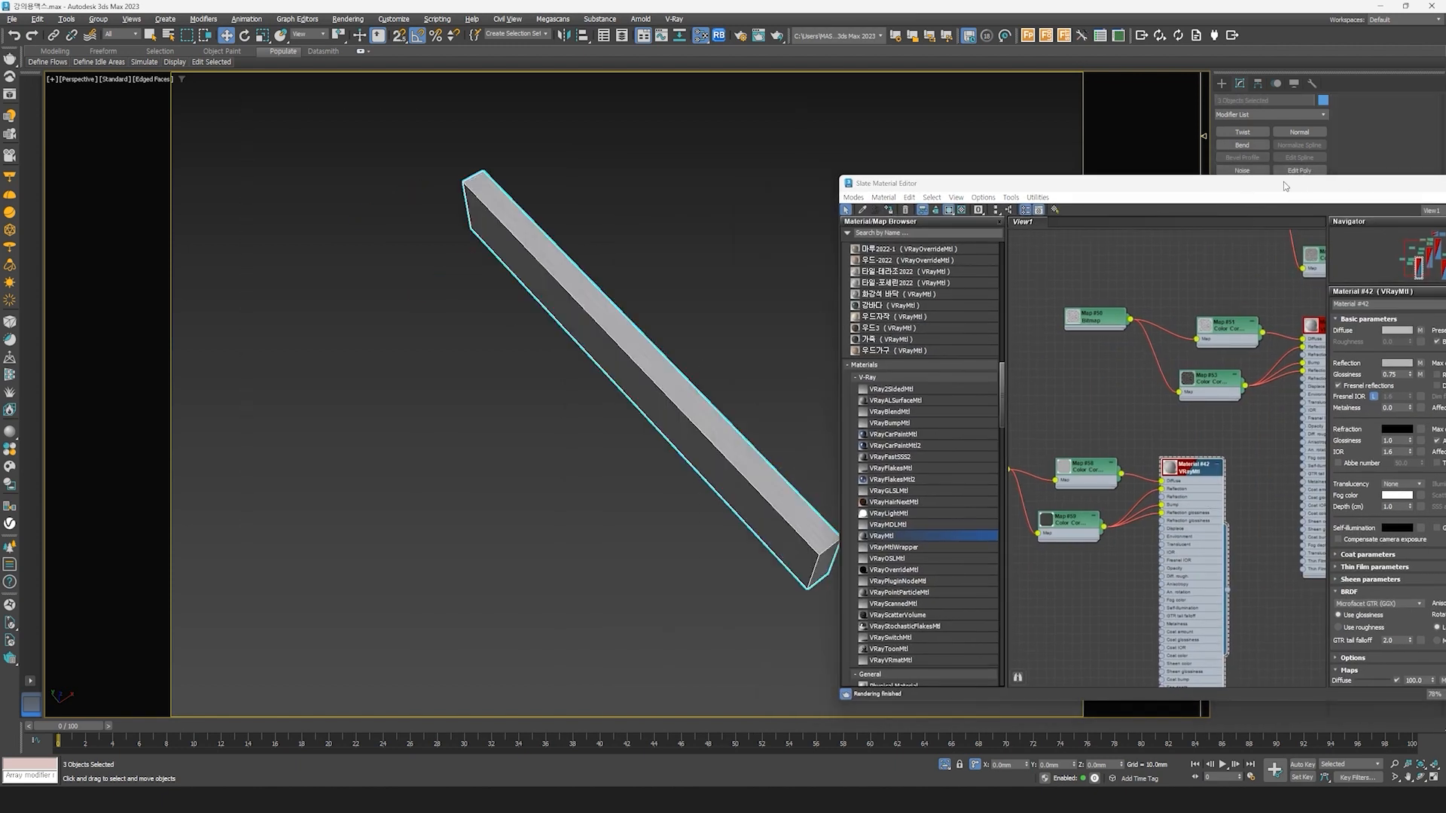
Step: Apply a UVW Map with Box mapping to the three thresholds, with length, width and height of 1000 mm
{"action": "key", "text": "m"}
{"action": "left_click", "coordinate": [1299, 249]}
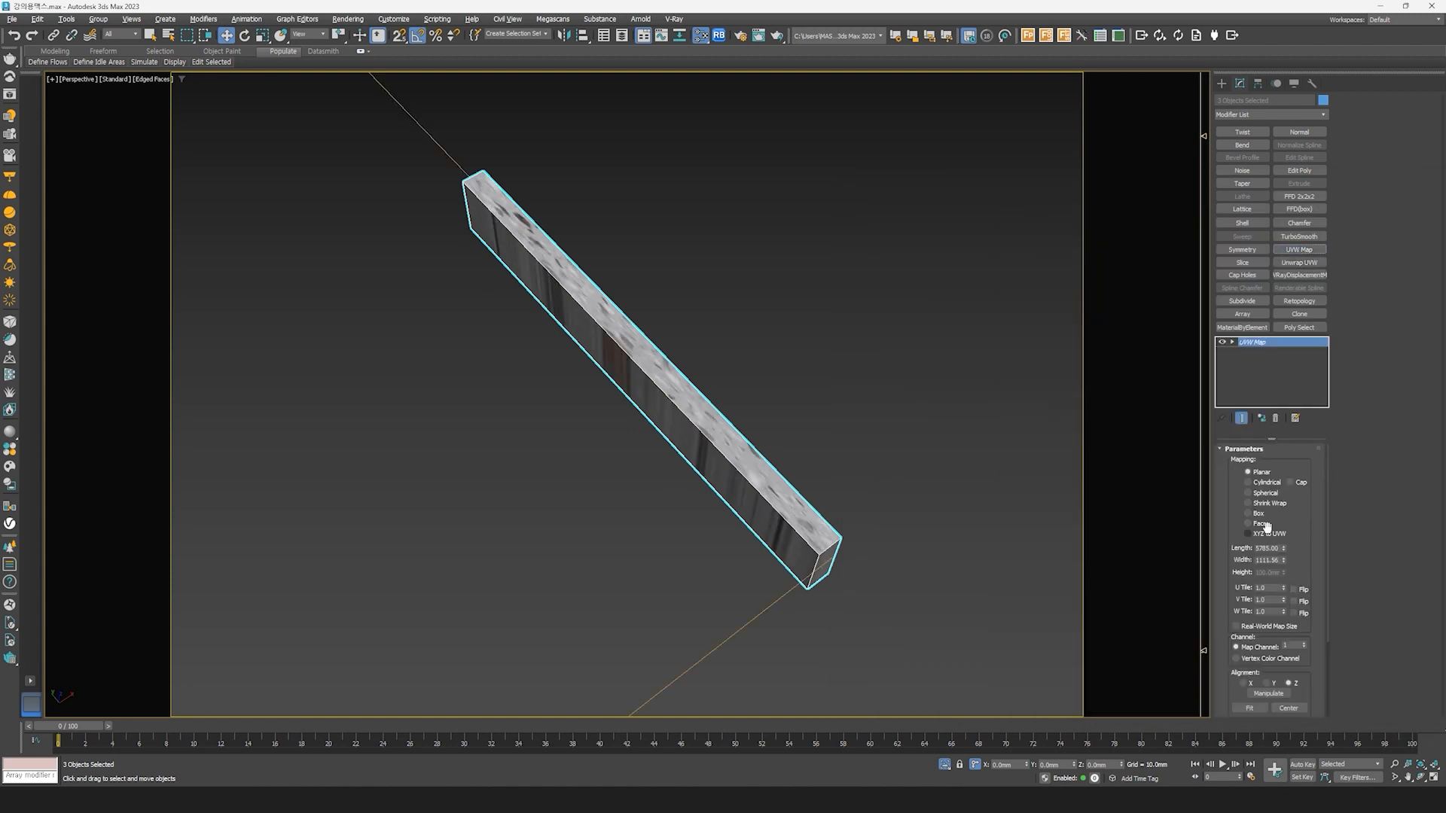
{"action": "double_click", "coordinate": [1267, 548]}
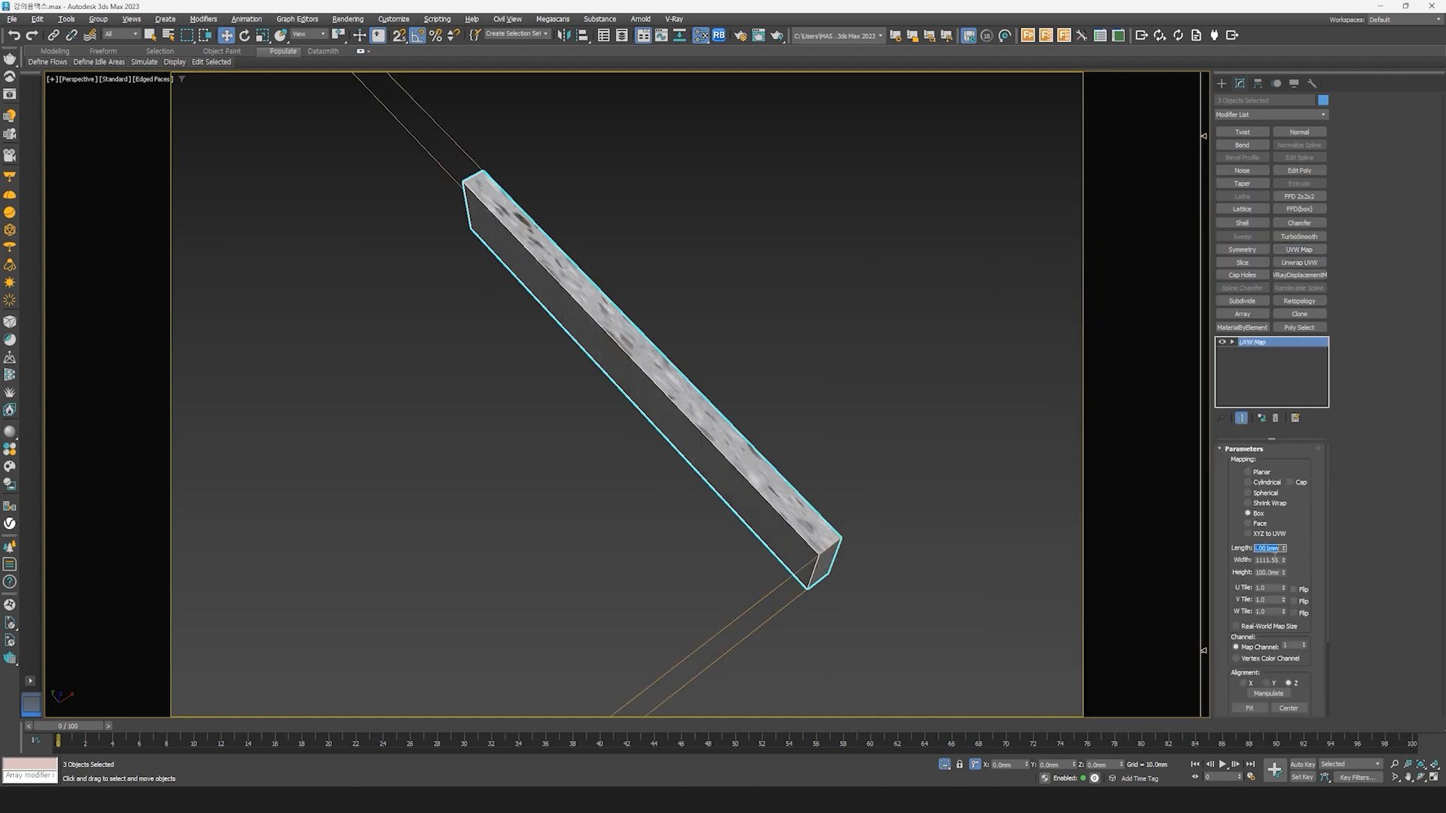
{"action": "type", "text": "1000"}
{"action": "key", "text": "Tab"}
{"action": "type", "text": "1000"}
{"action": "key", "text": "Tab"}
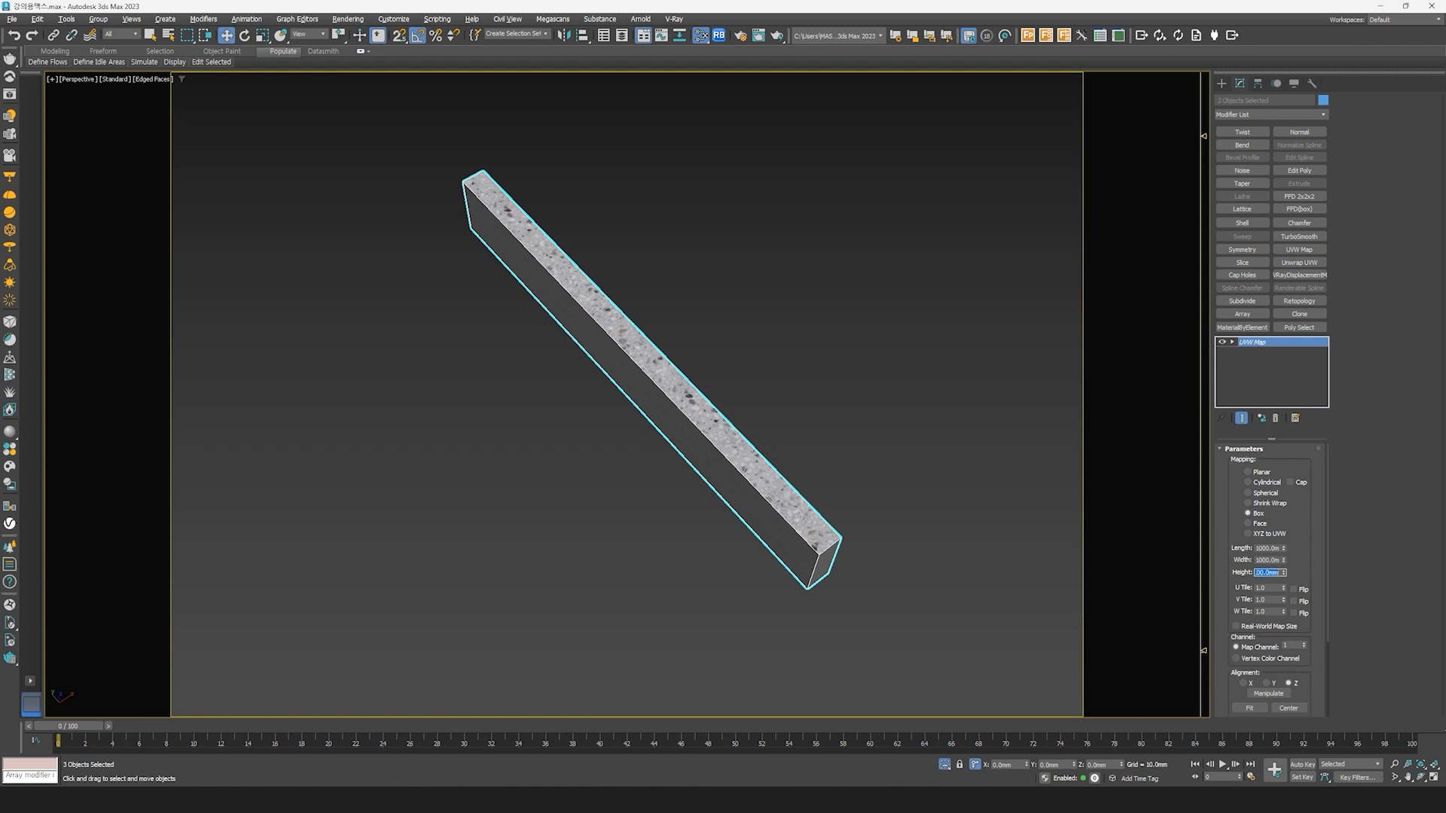
{"action": "scroll", "coordinate": [703, 507], "scroll_direction": "down", "scroll_amount": 10}
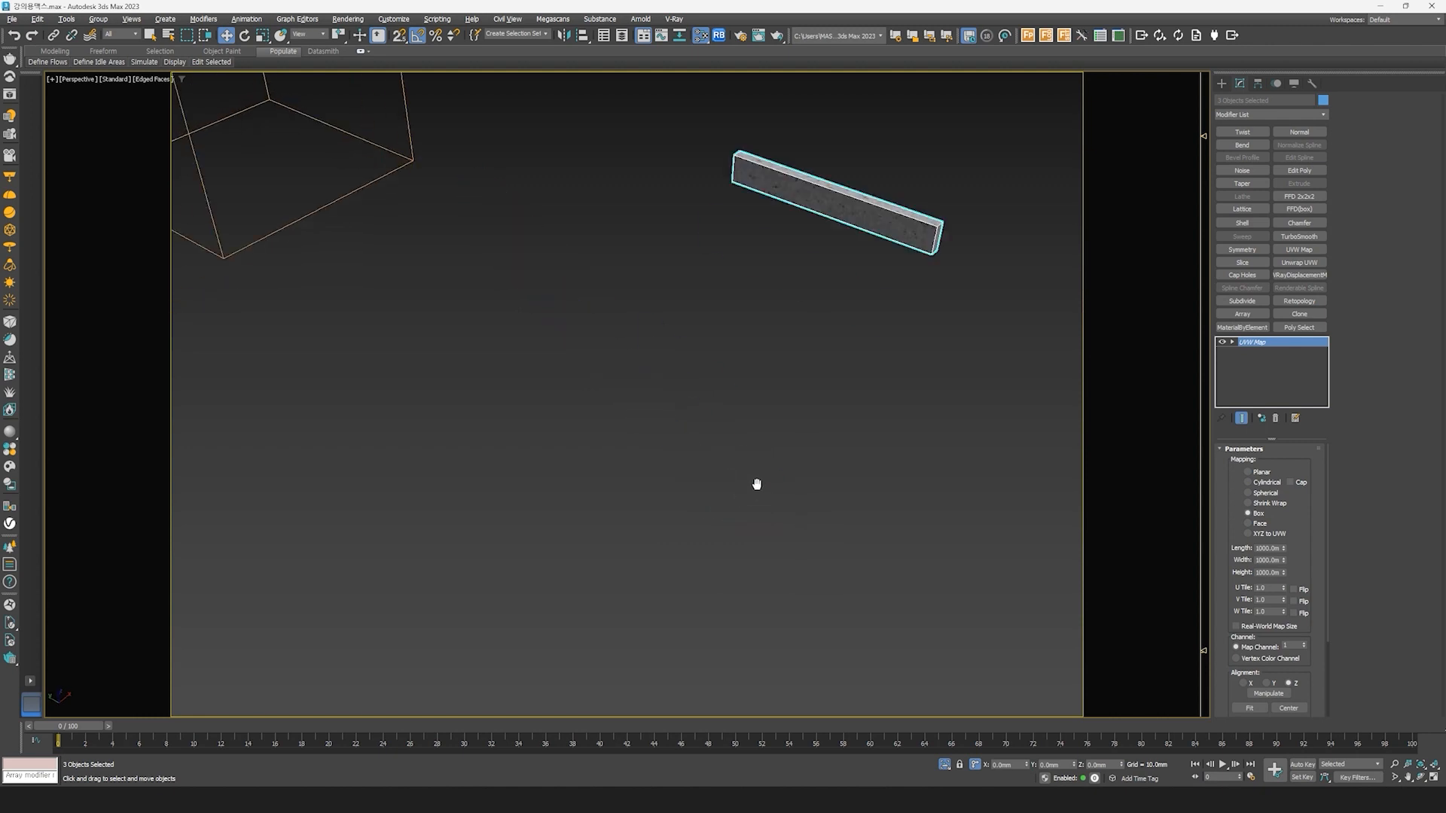
{"action": "scroll", "coordinate": [1001, 398], "scroll_direction": "up", "scroll_amount": 8}
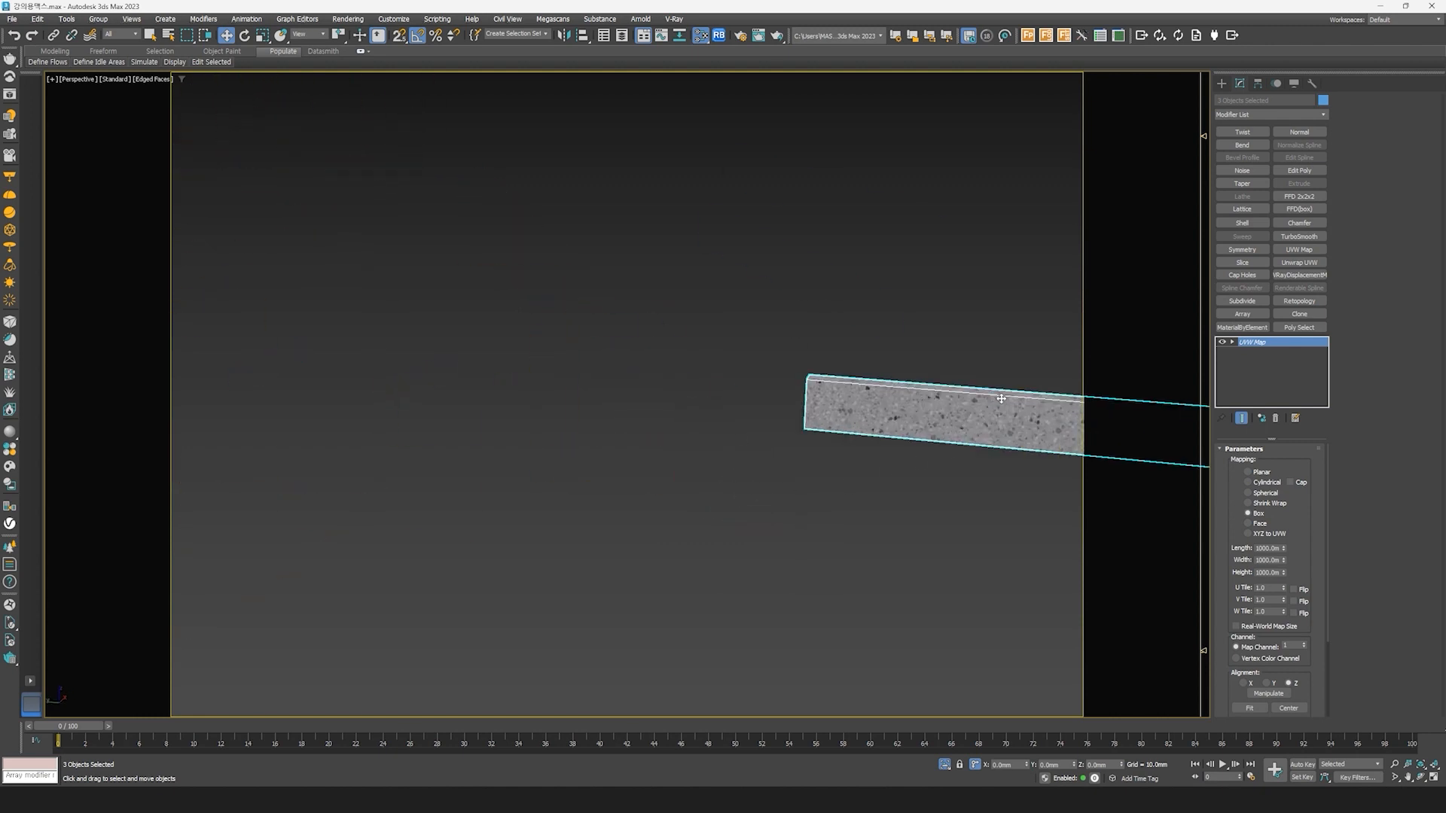
{"action": "scroll", "coordinate": [936, 456], "scroll_direction": "down", "scroll_amount": 8}
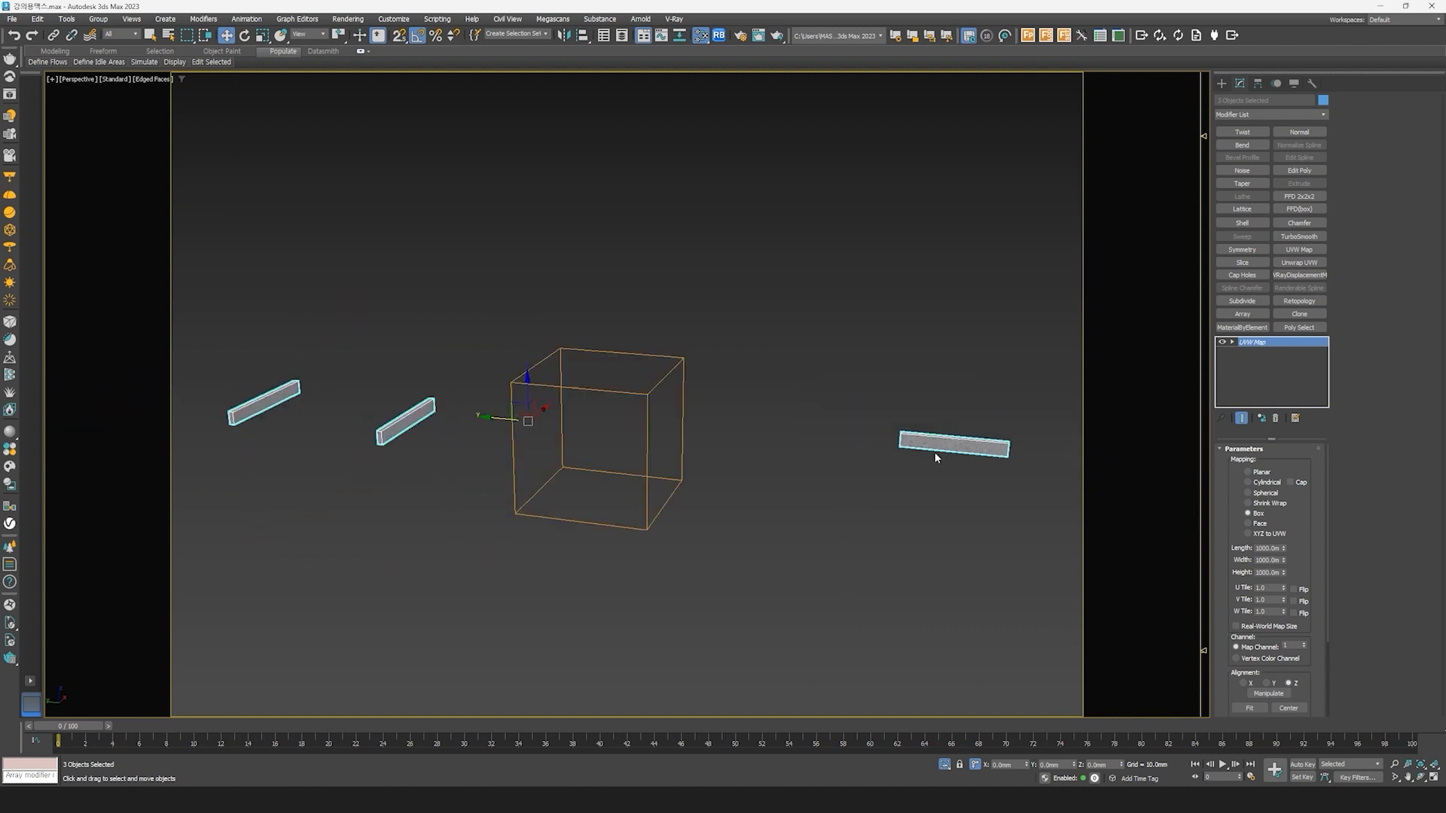
Step: Bring back all isolated and hidden objects with nothing selected, and display the whole apartment without edged faces
{"action": "left_click", "coordinate": [934, 500]}
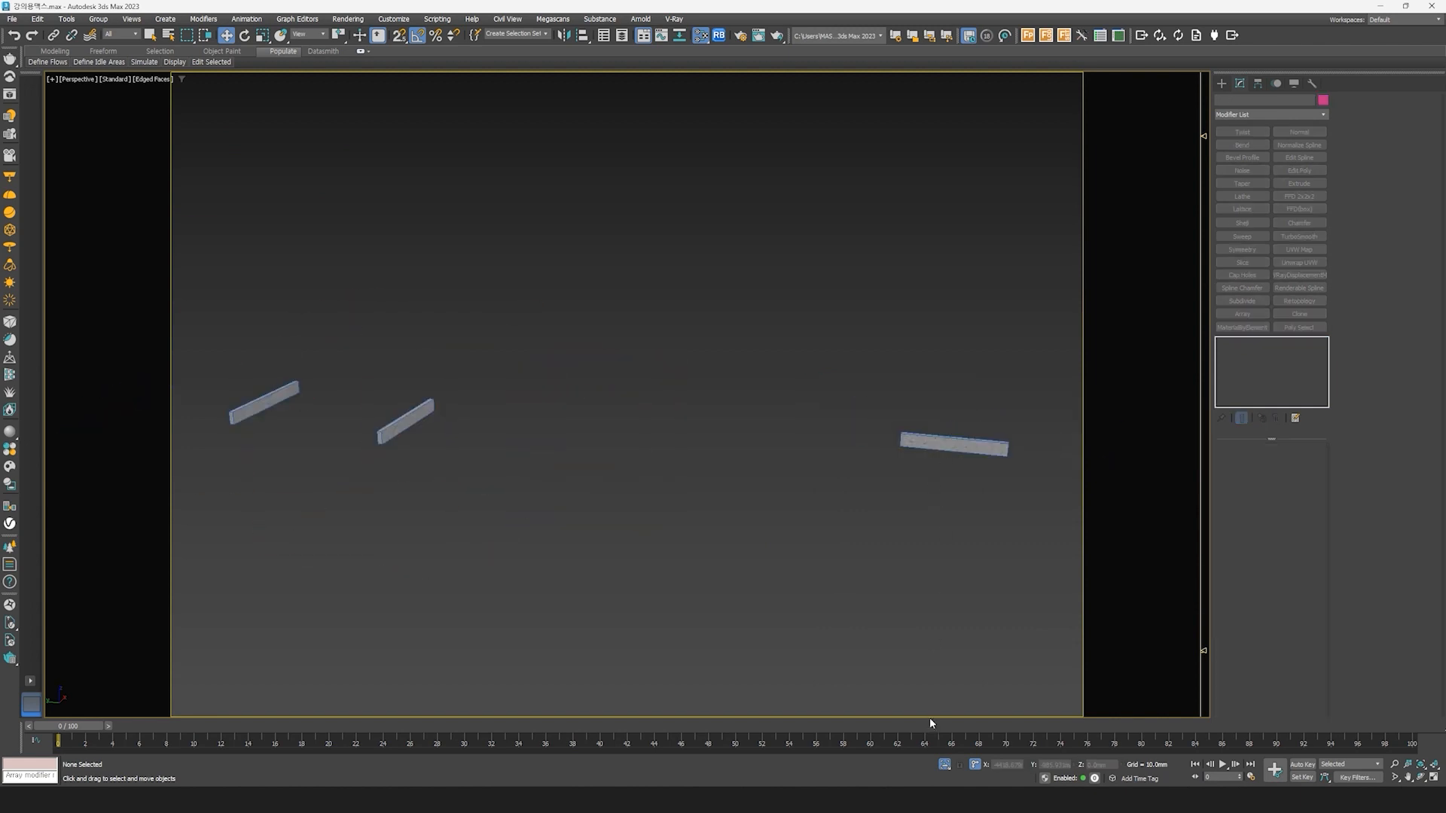
{"action": "left_click", "coordinate": [944, 765]}
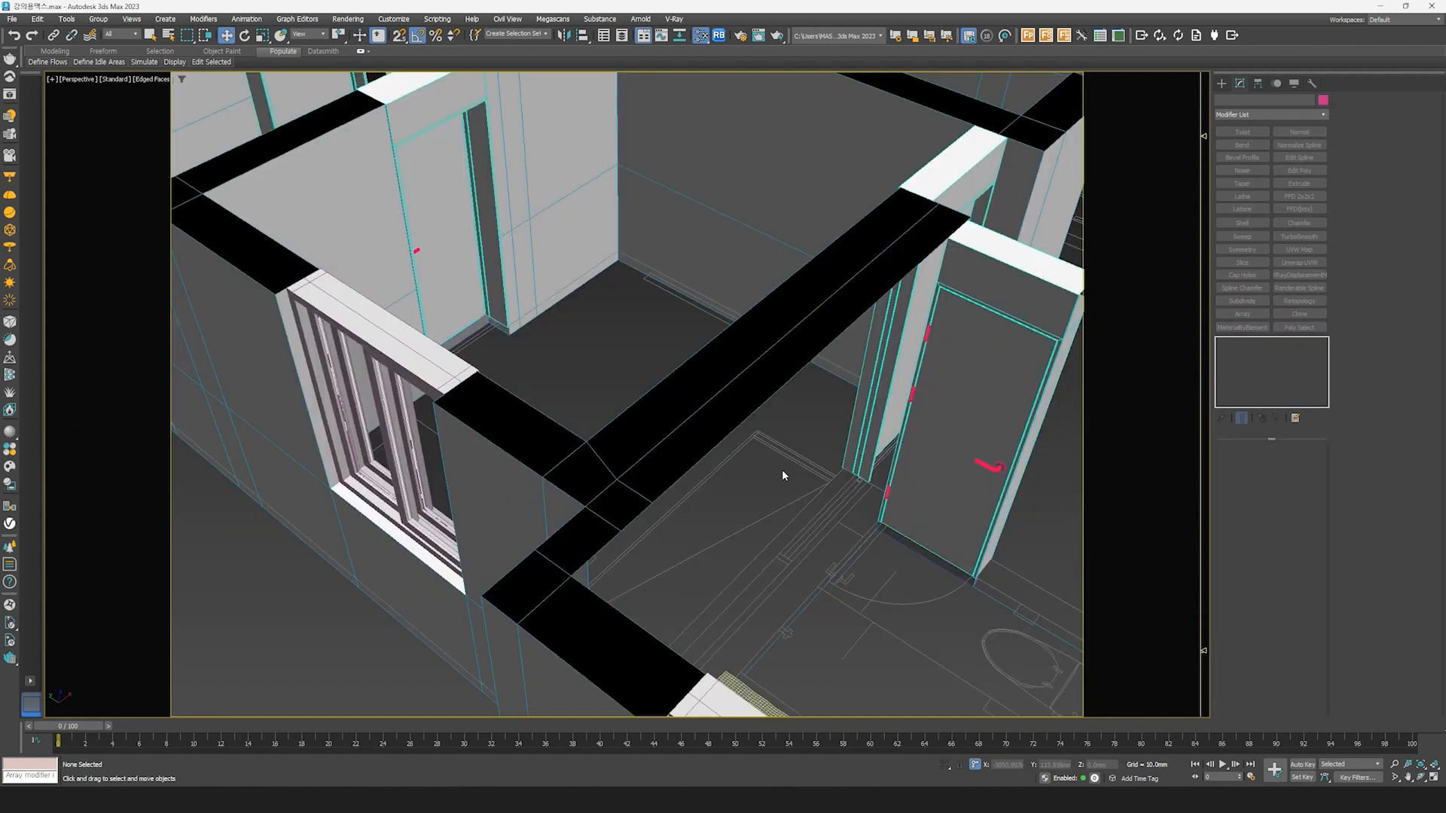
{"action": "right_click", "coordinate": [782, 471]}
{"action": "left_click", "coordinate": [799, 418]}
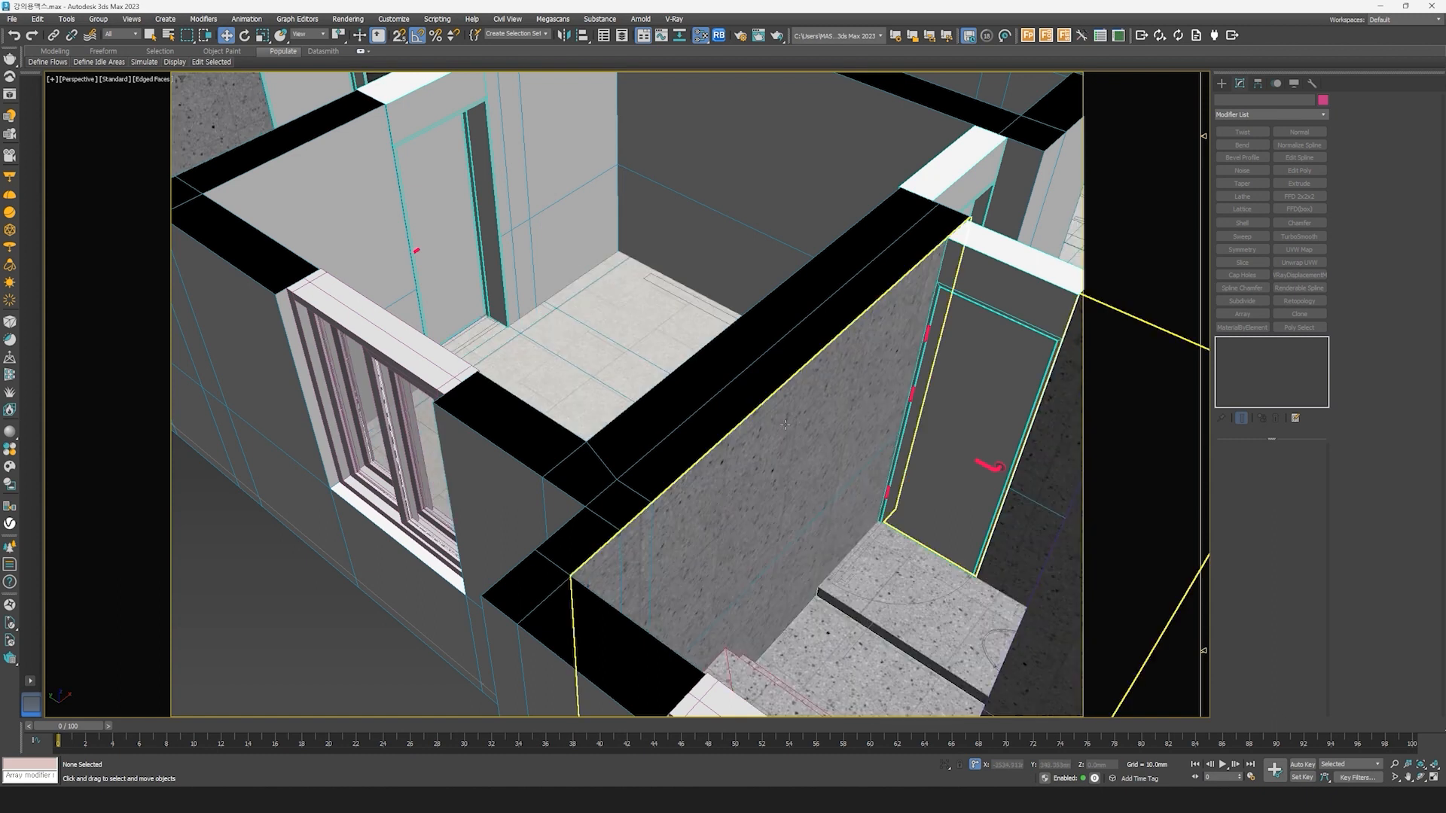
{"action": "scroll", "coordinate": [778, 429], "scroll_direction": "down", "scroll_amount": 10}
{"action": "key", "text": "F4"}
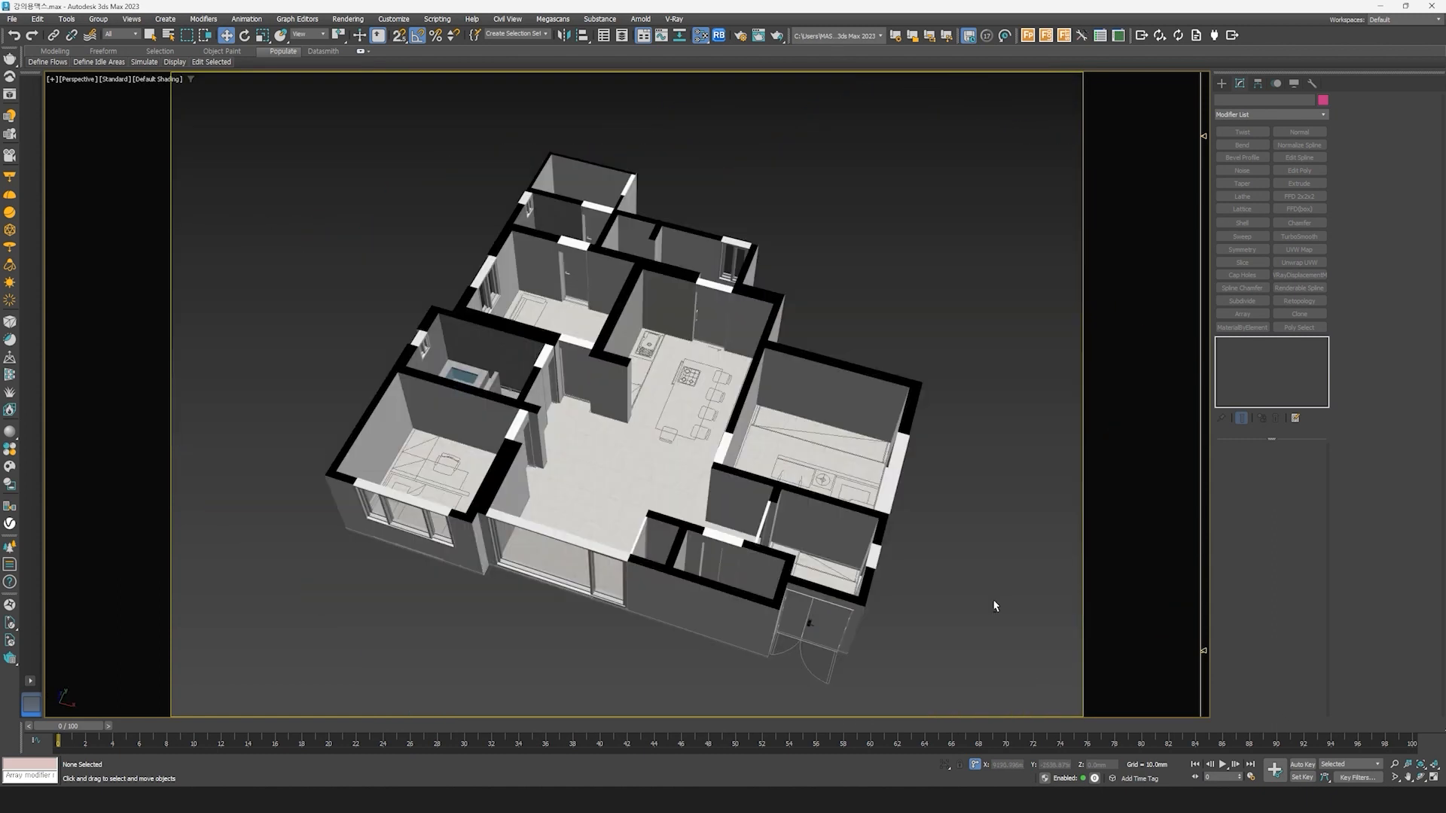